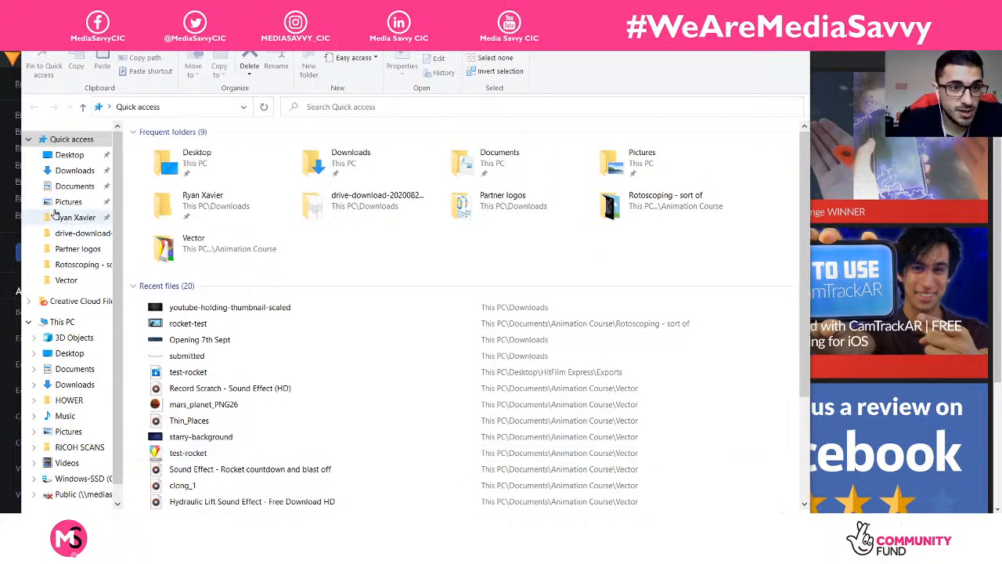
Step: Browse Documents > Animation Course > Vector > illustration-business-concept and select the 9271 EPS icon pack
left_click(67, 185)
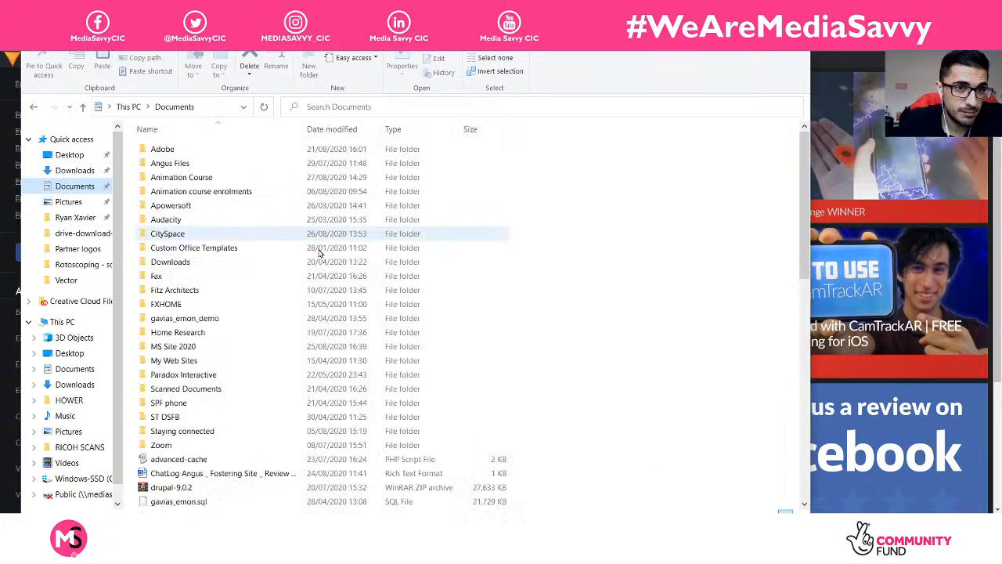
double_click(198, 177)
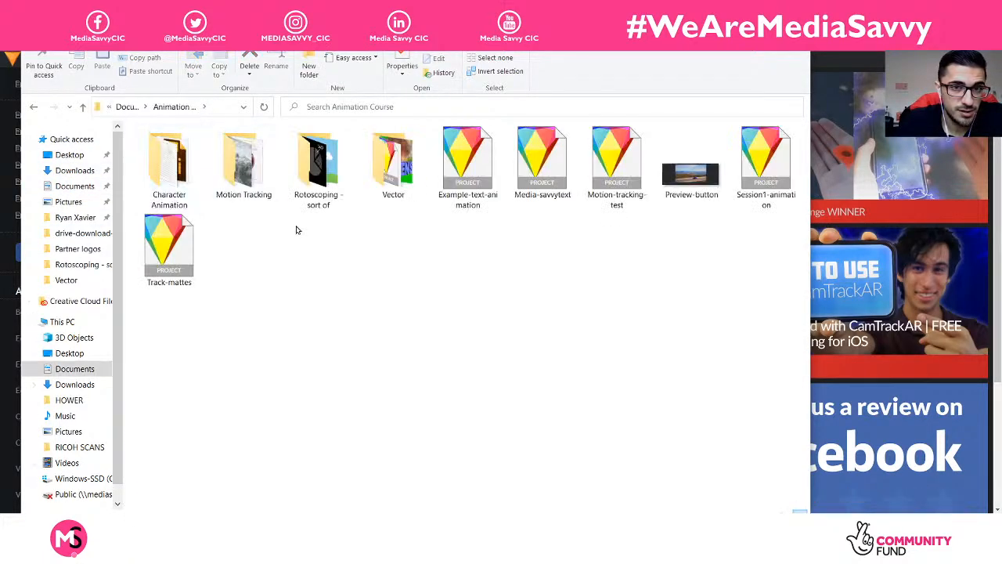
double_click(392, 166)
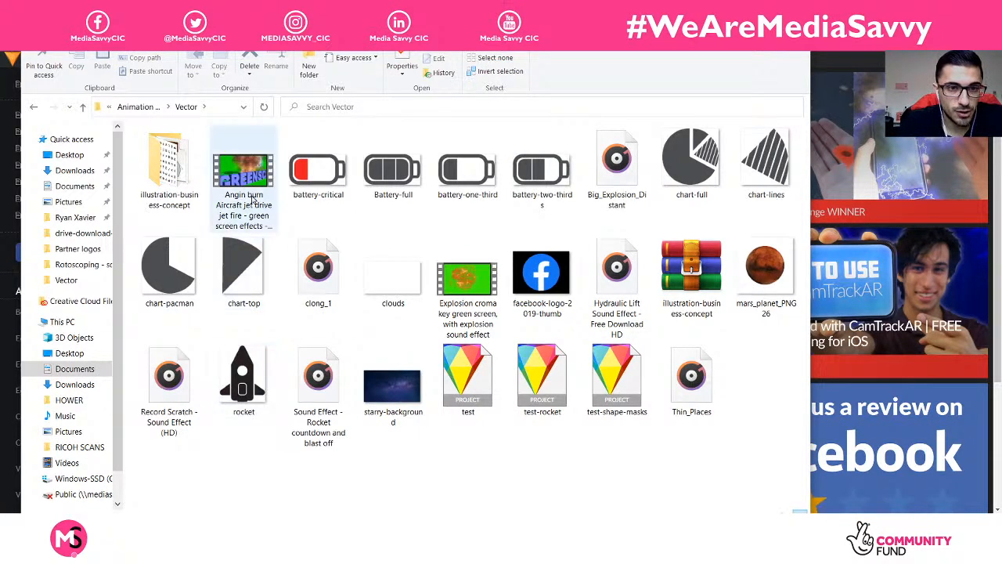
double_click(197, 177)
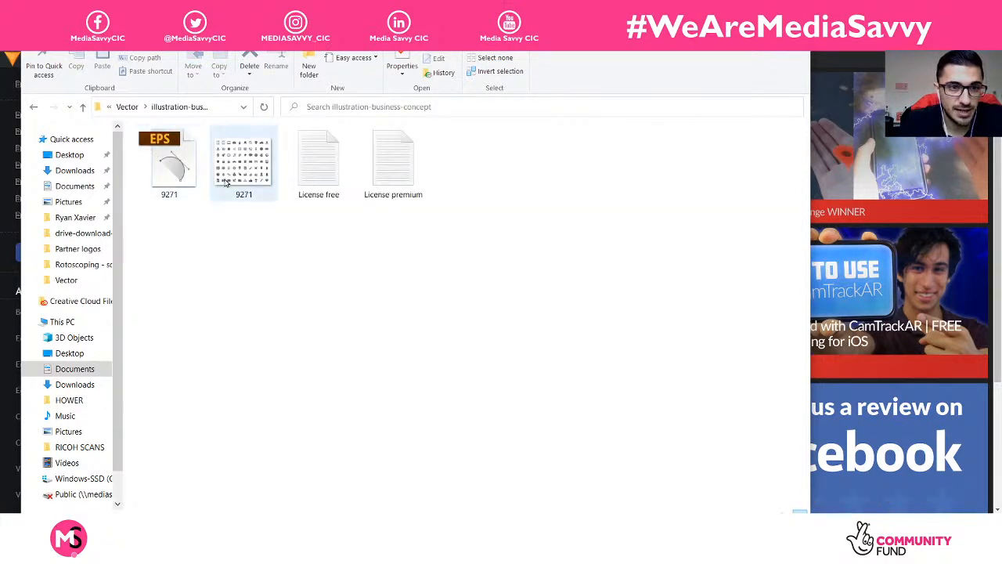
left_click(252, 176)
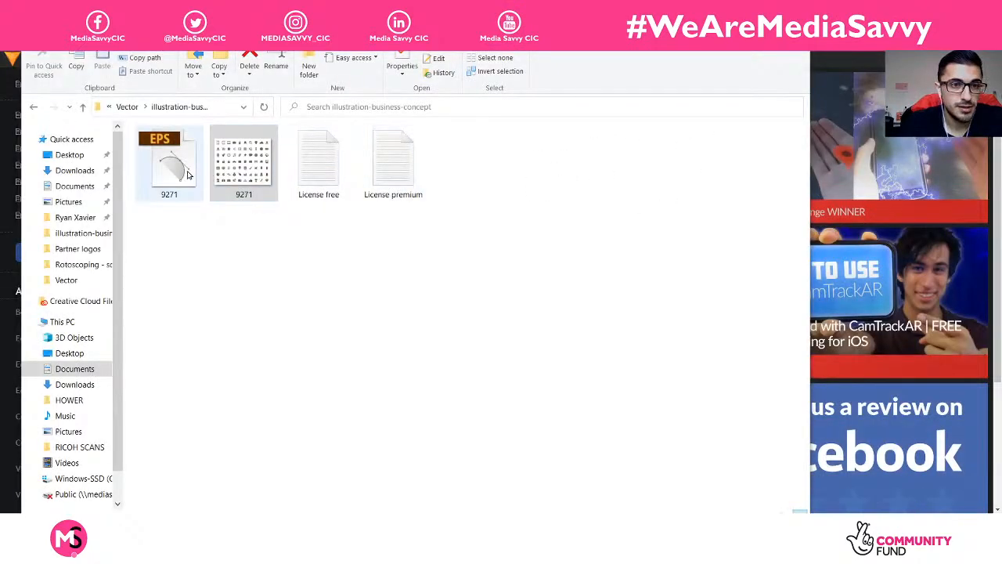
left_click(190, 175)
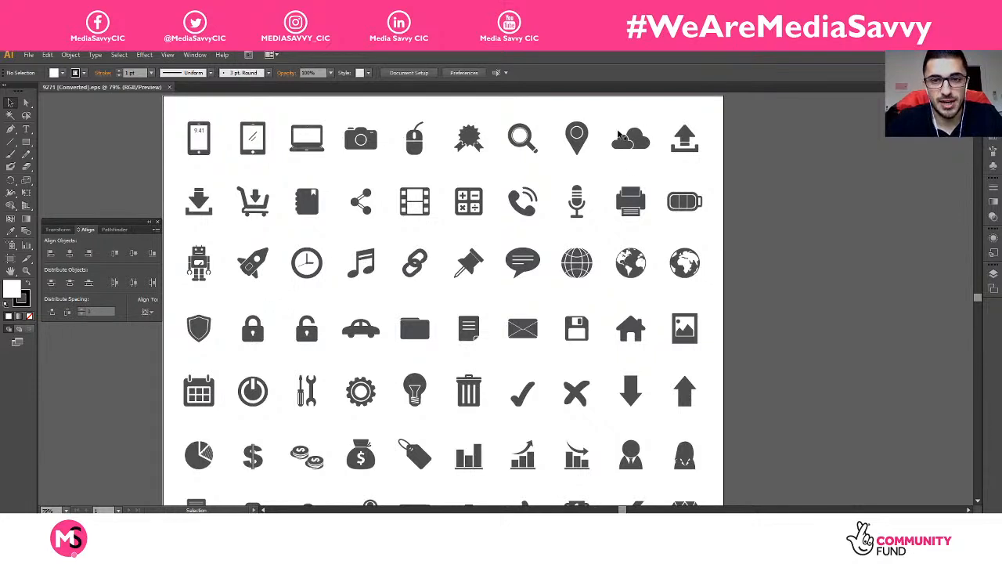
Step: Isolate the cloud icon on the icon sheet and copy it
double_click(631, 147)
left_click(629, 137)
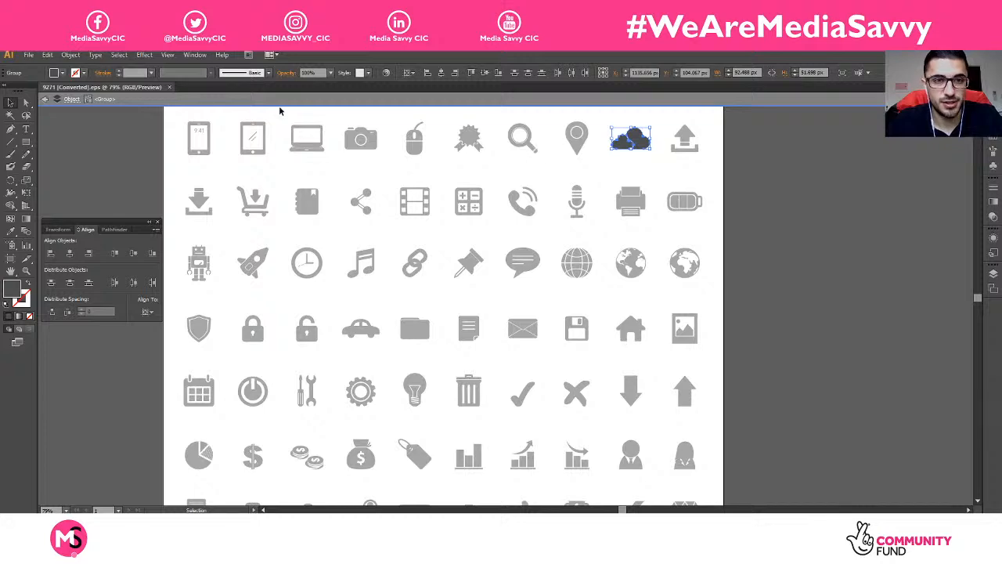
left_click(47, 55)
left_click(48, 105)
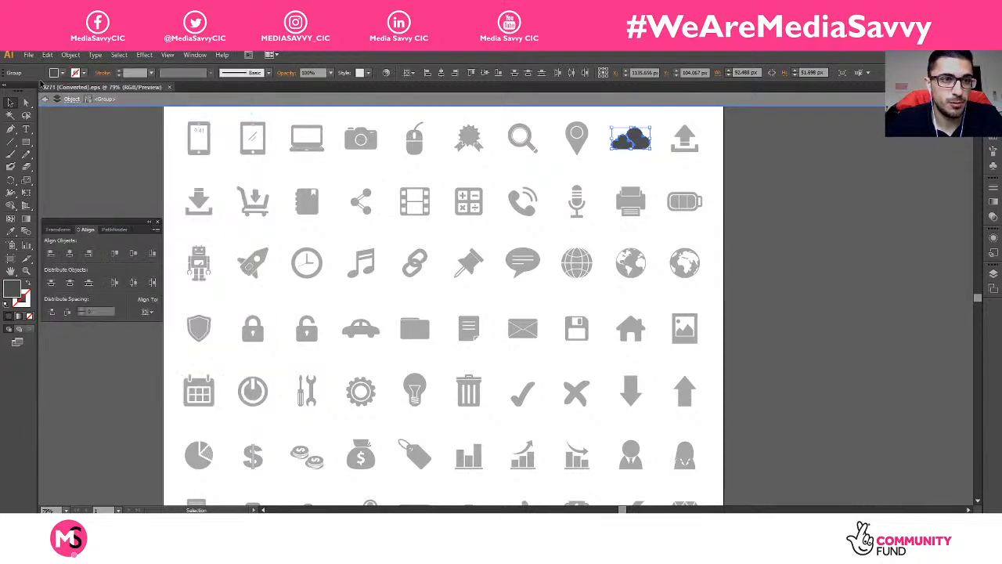
Step: Create a new default document and paste the cloud into it
left_click(29, 56)
left_click(46, 68)
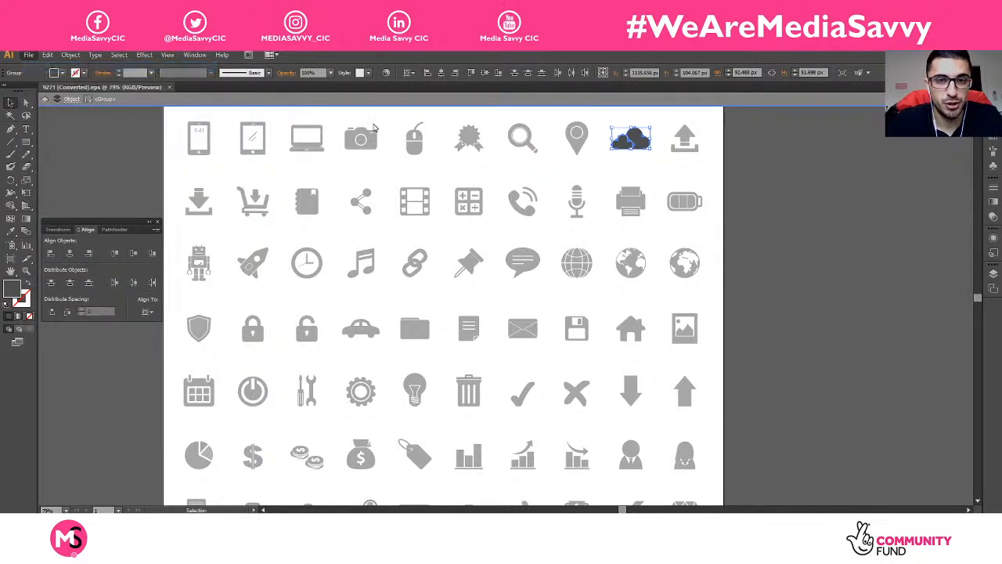
left_click(569, 421)
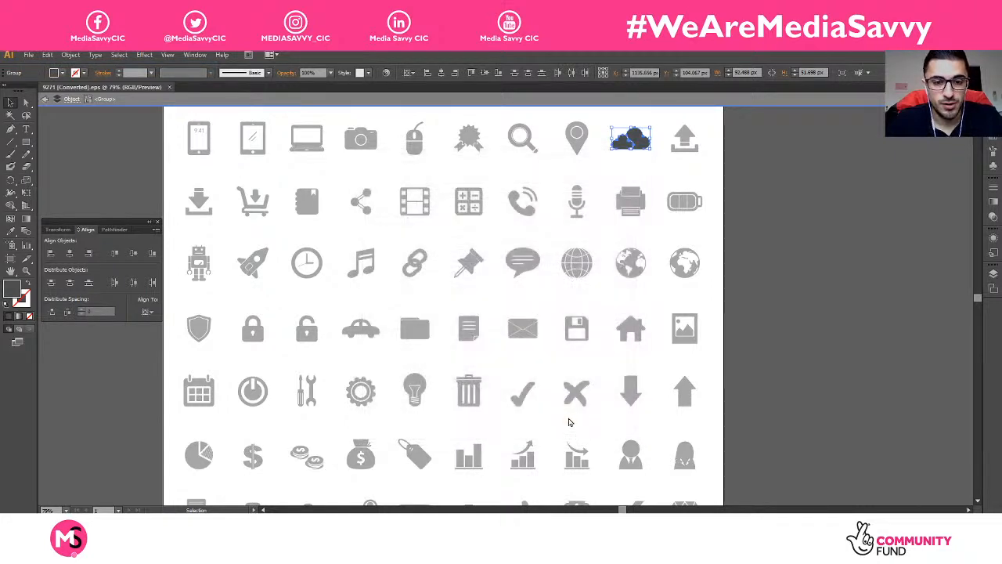
key("ctrl+v")
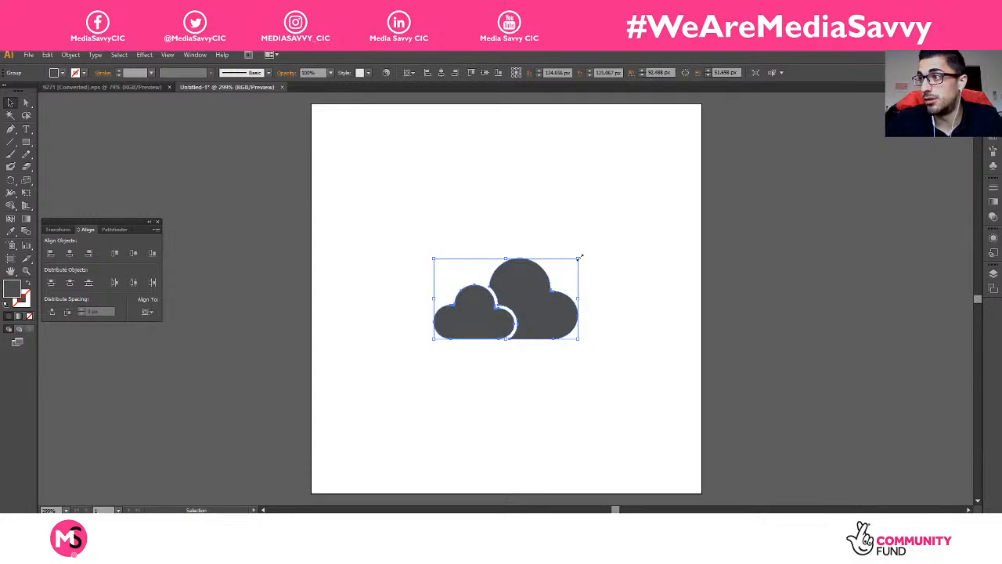
Step: Enlarge the cloud and centre it horizontally and vertically on the artboard
left_click_drag(580, 257, 683, 155)
left_click_drag(434, 338, 352, 400)
left_click(532, 426)
left_click_drag(584, 346, 573, 350)
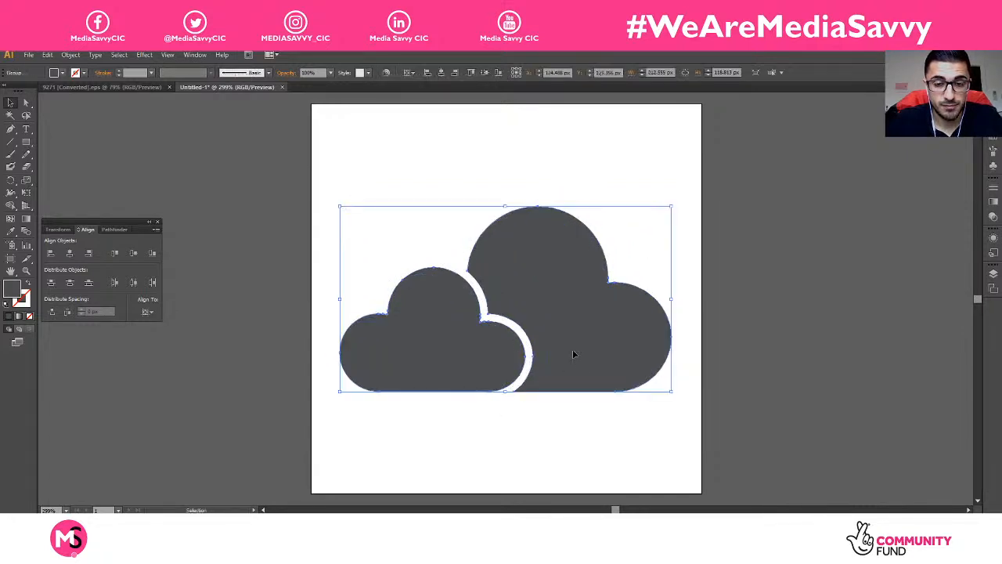
left_click(133, 255)
left_click(68, 253)
Step: Fill the whole cloud group with white
left_click(536, 467)
left_click(470, 365)
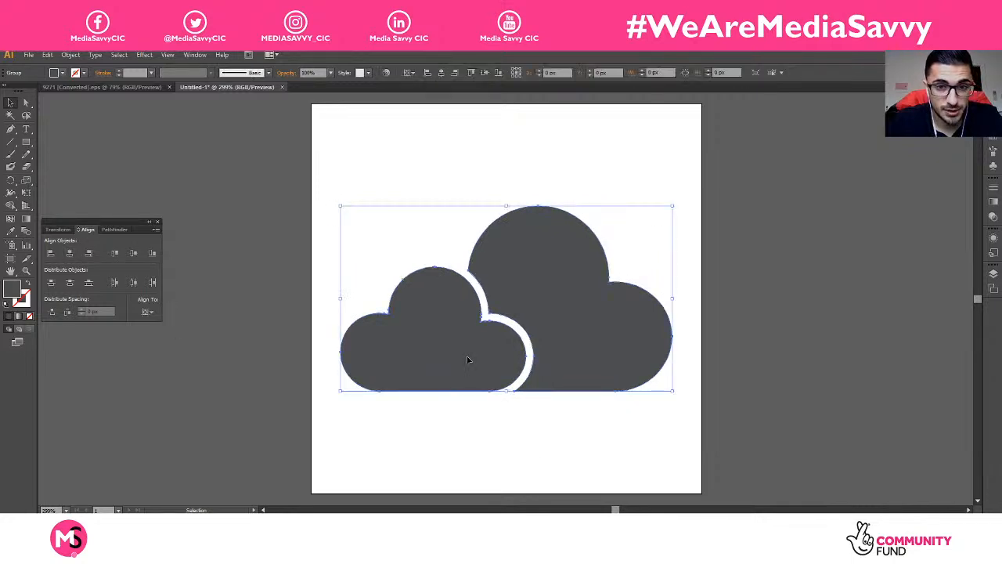
left_click(62, 73)
left_click(22, 93)
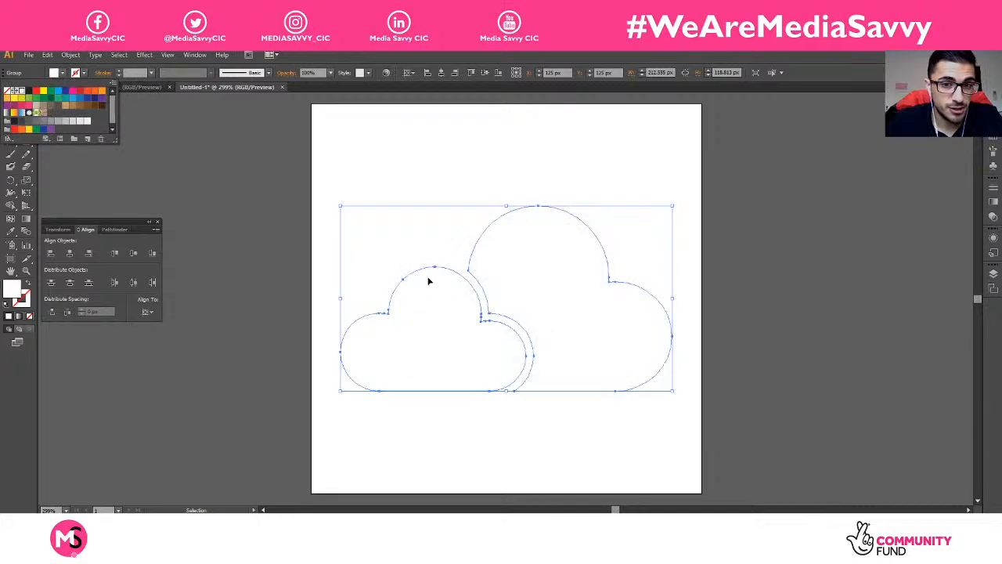
left_click(584, 434)
left_click(535, 162)
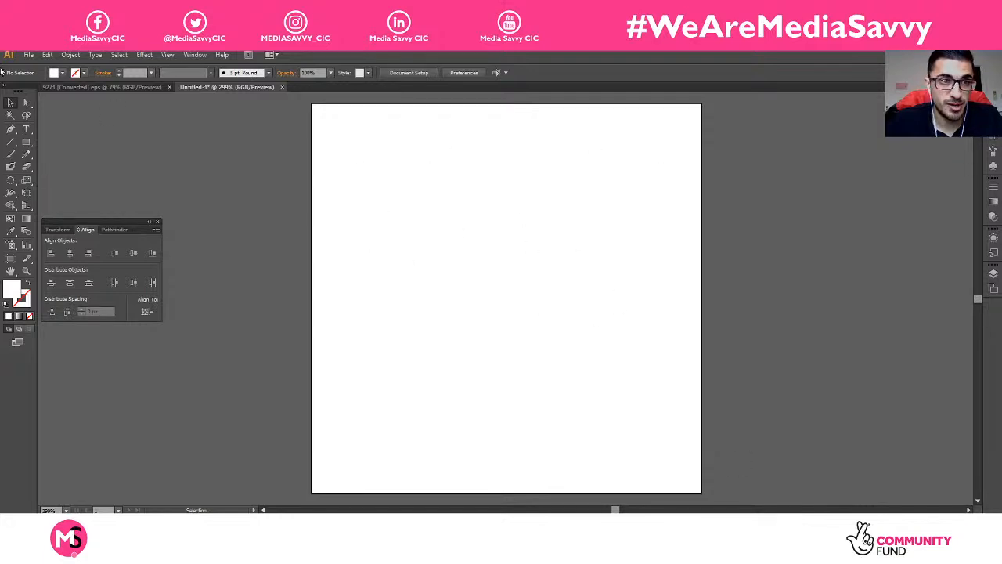
Step: Export the white cloud as a PNG with transparent background settings
left_click(28, 55)
left_click(85, 269)
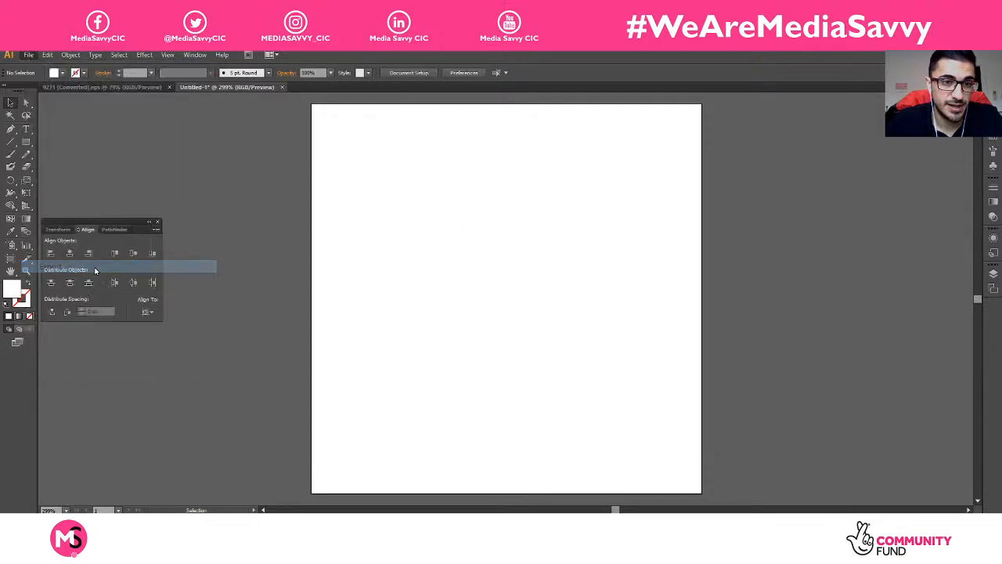
left_click(250, 370)
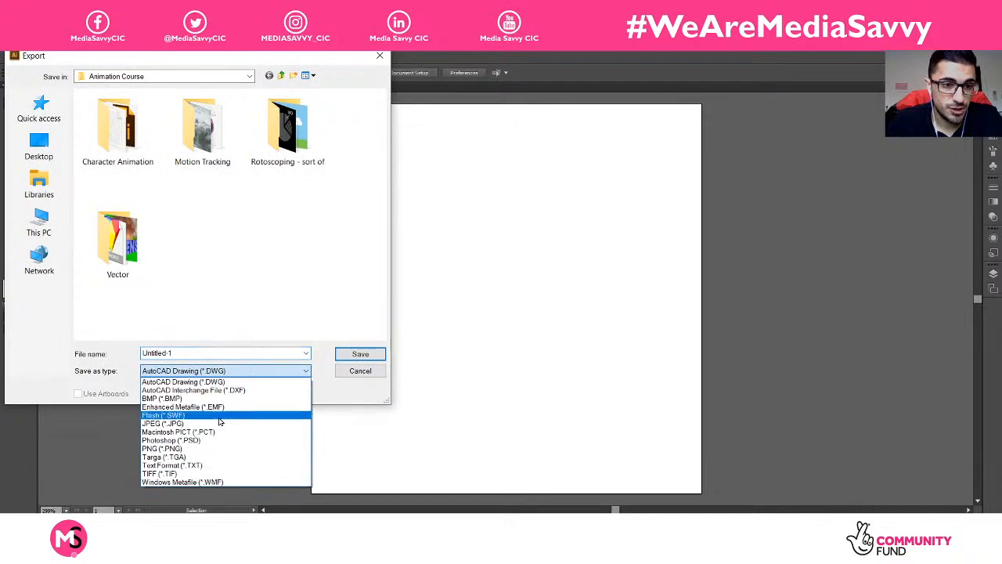
left_click(208, 448)
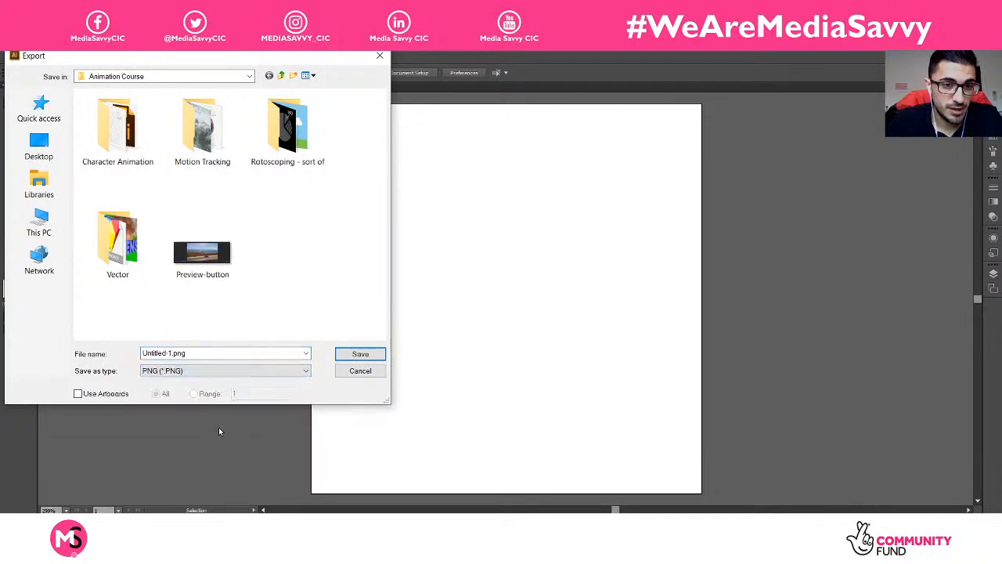
left_click(362, 354)
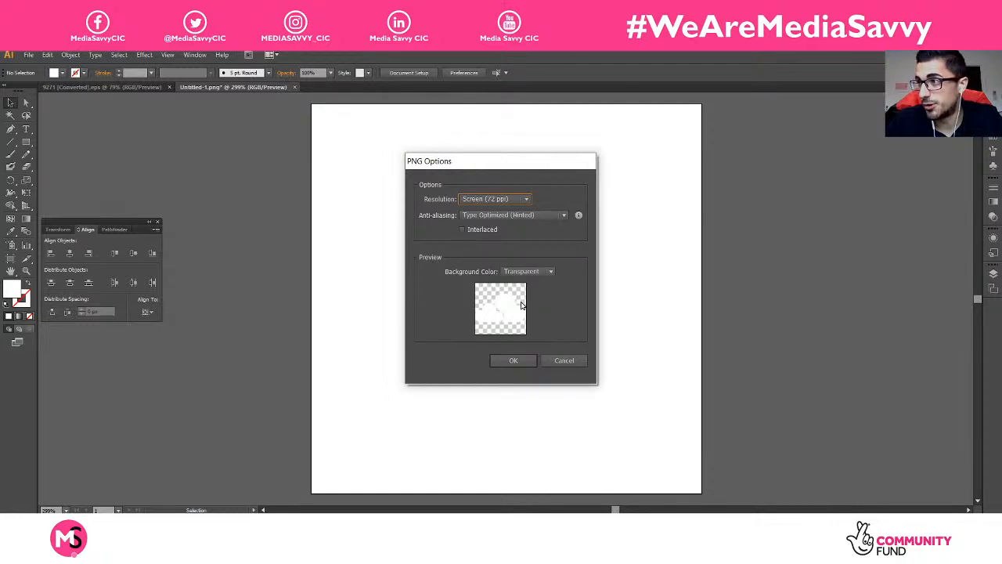
left_click(560, 363)
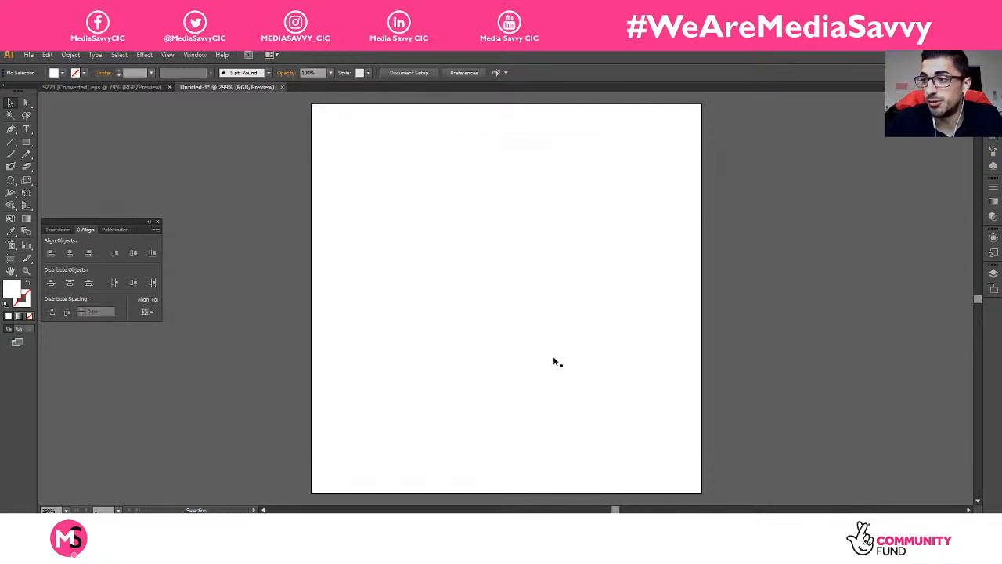
Step: Close Untitled-1 without saving and exit isolation mode on the 9271 icon sheet
left_click(282, 87)
left_click(560, 301)
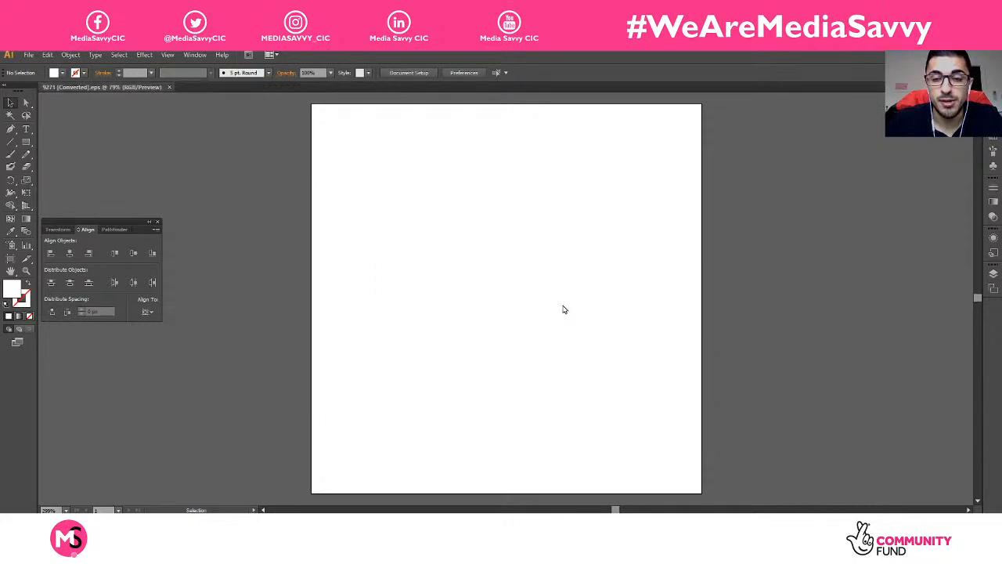
double_click(688, 175)
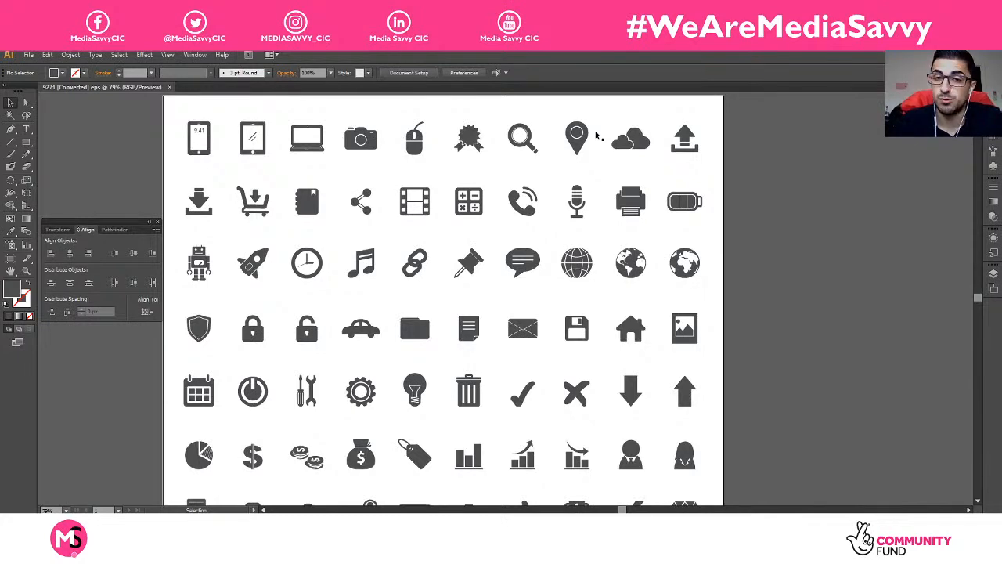
Step: Minimize Illustrator, then quit it from the taskbar, clearing the clipboard
left_click(944, 55)
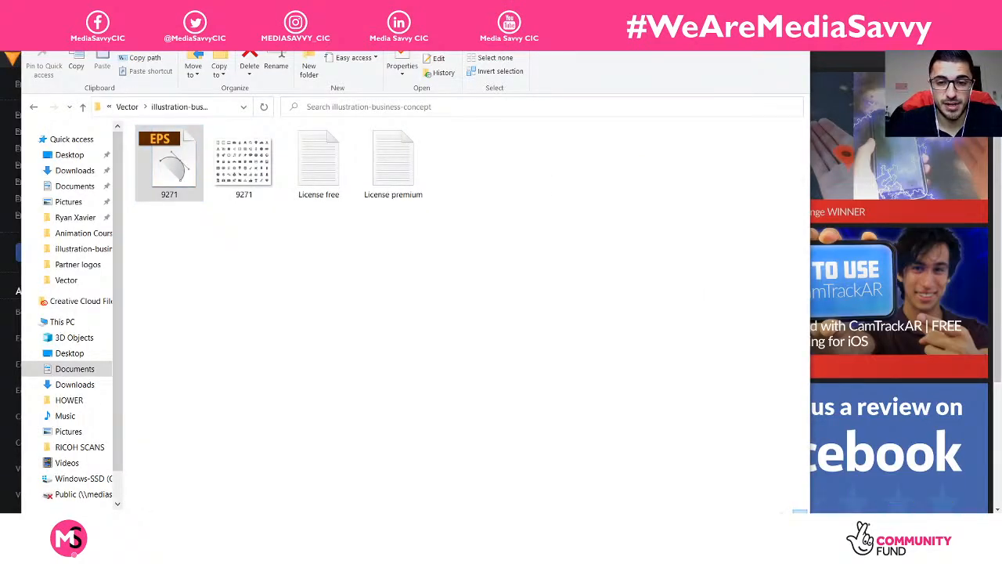
right_click(627, 551)
left_click(611, 523)
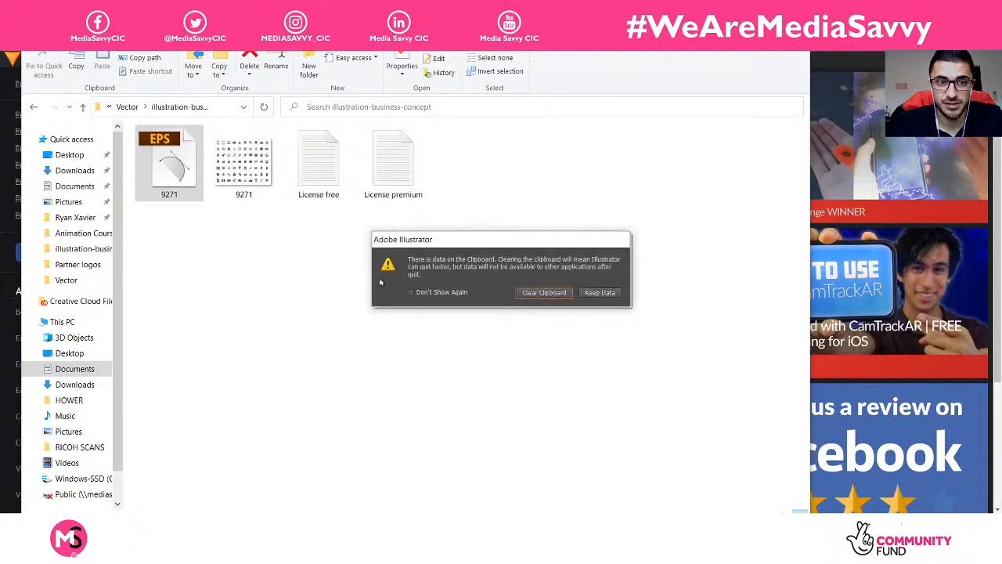
left_click(545, 292)
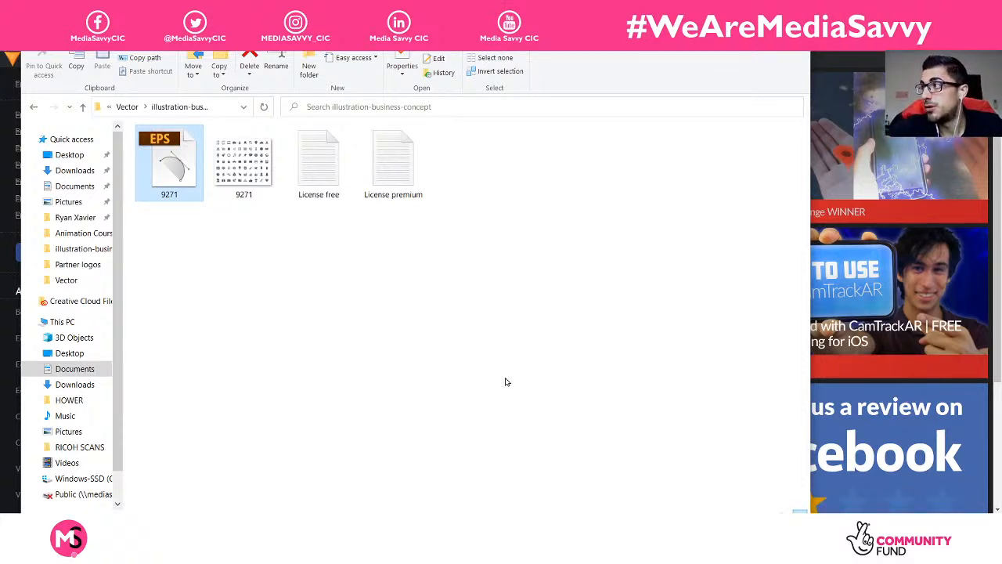
Step: Return to the Vector folder and play the Angin burn jet fire green-screen video
left_click(448, 364)
left_click(34, 107)
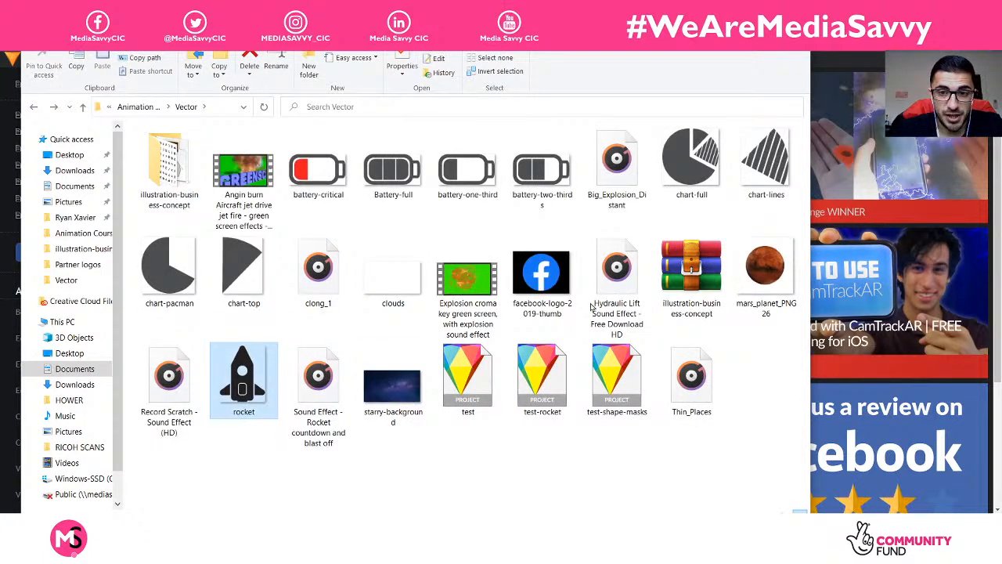
left_click(423, 265)
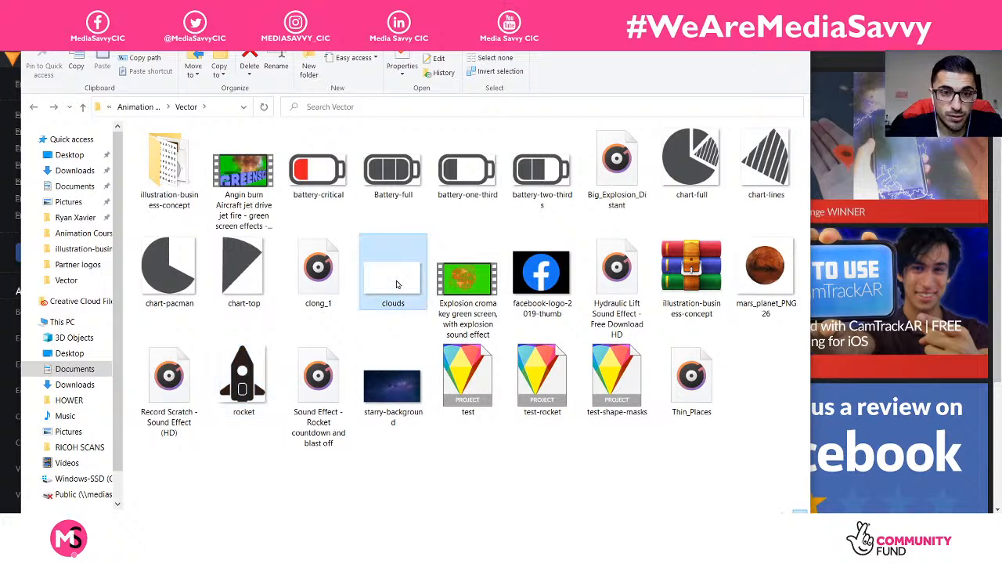
left_click(473, 428)
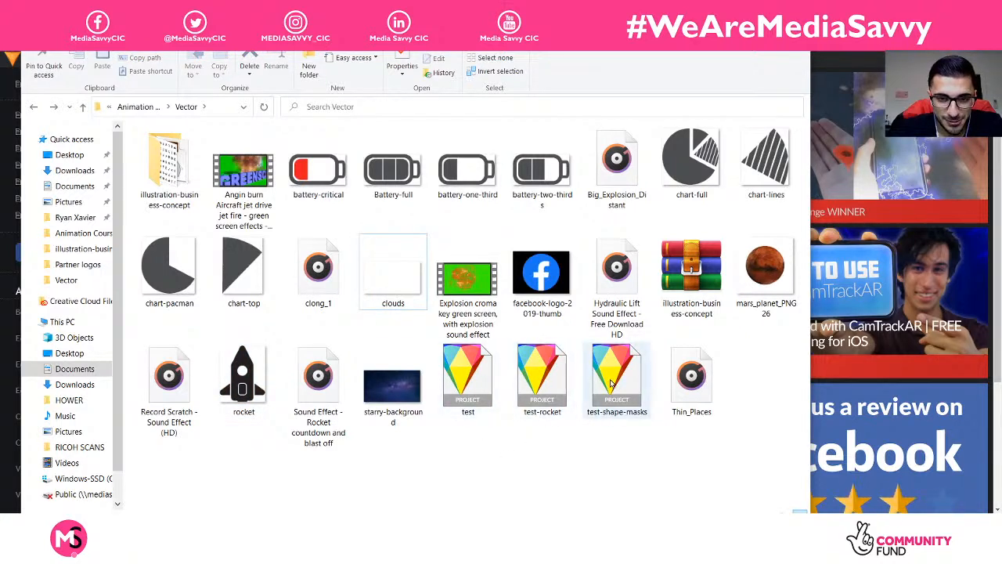
left_click(243, 180)
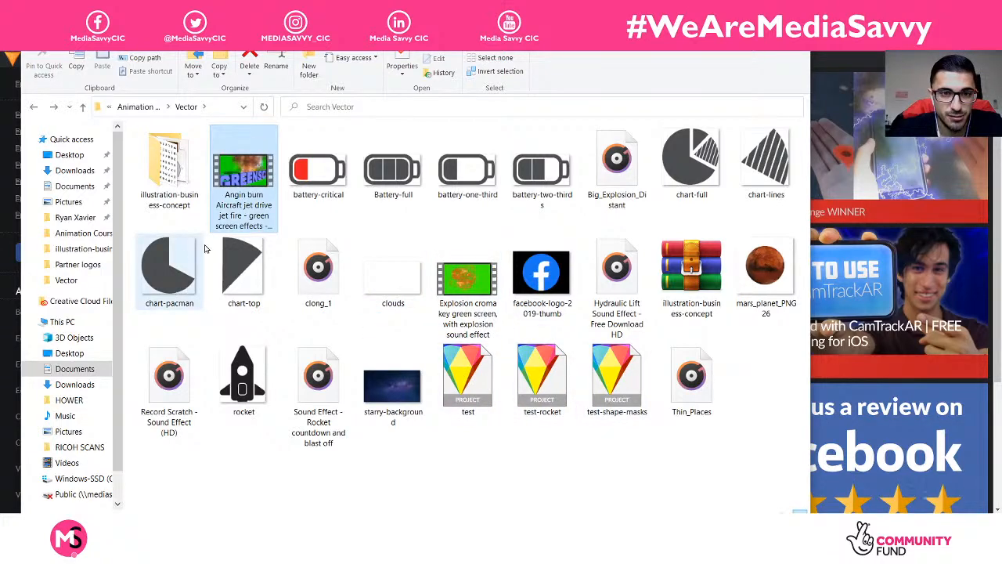
double_click(253, 177)
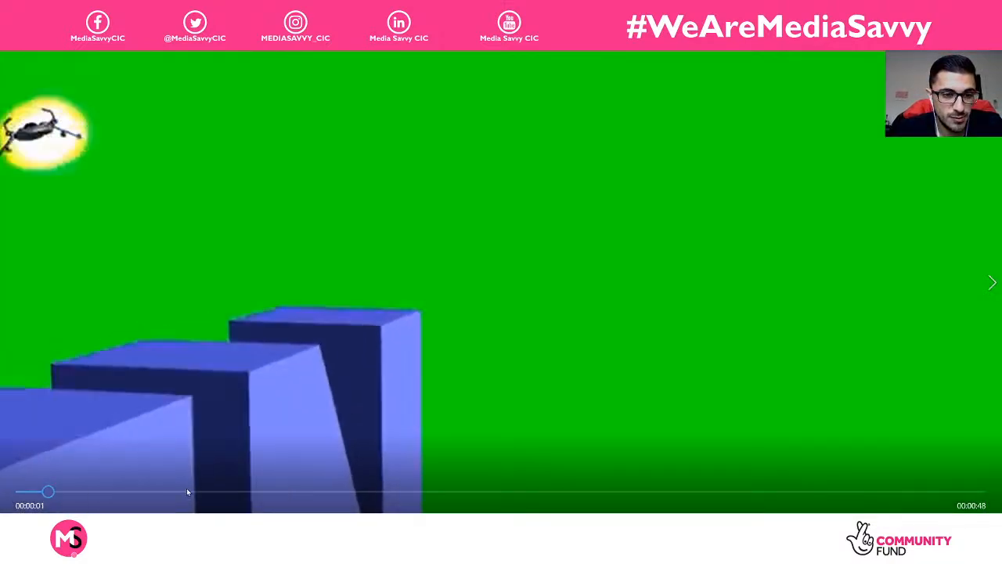
Step: Skip ahead to the fireball in the jet fire clip, then close the player
left_click(188, 491)
left_click(253, 491)
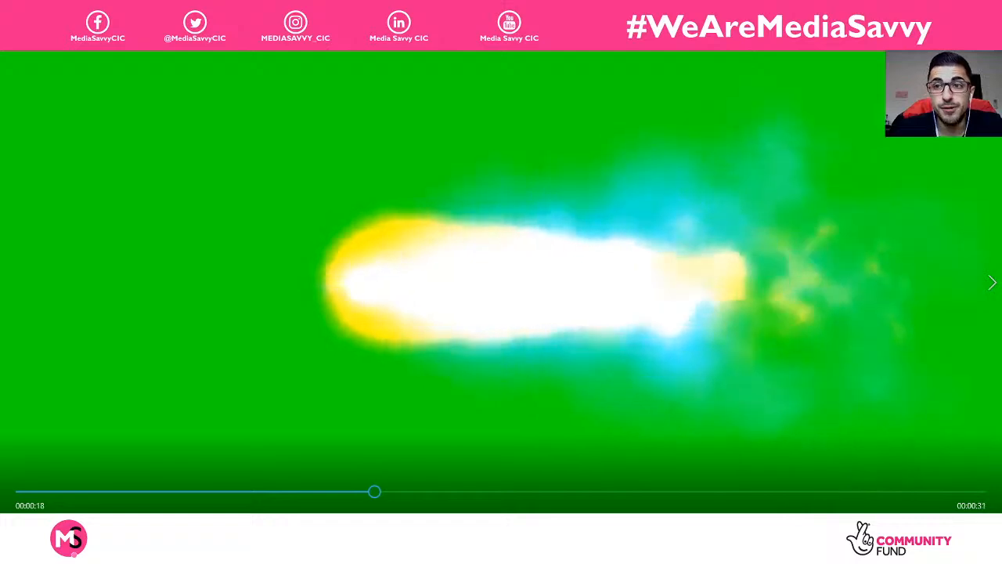
left_click(988, 8)
Step: Play the Explosion croma key clip with volume lowered from 40 to 20
double_click(485, 271)
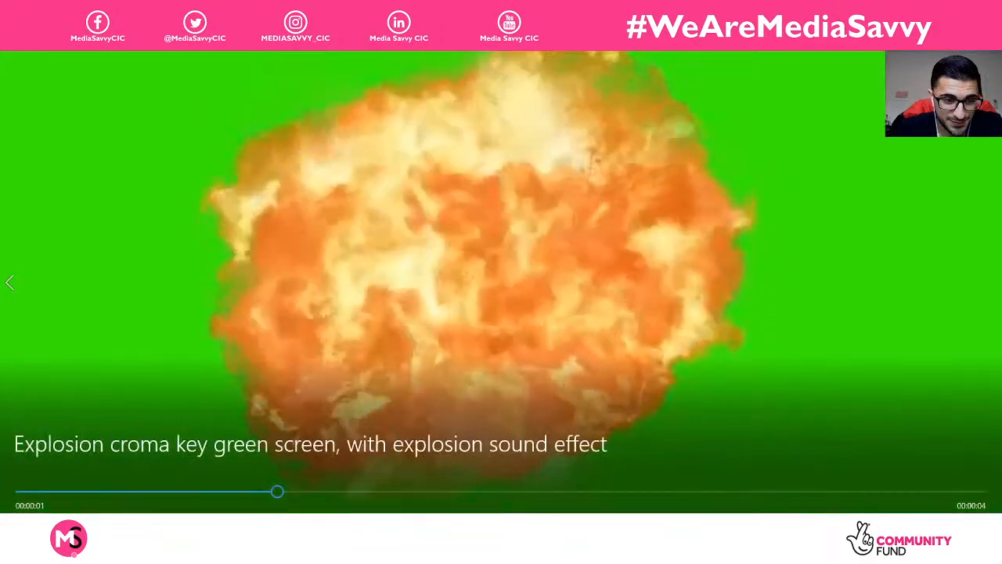
left_click(33, 537)
left_click_drag(93, 486, 75, 488)
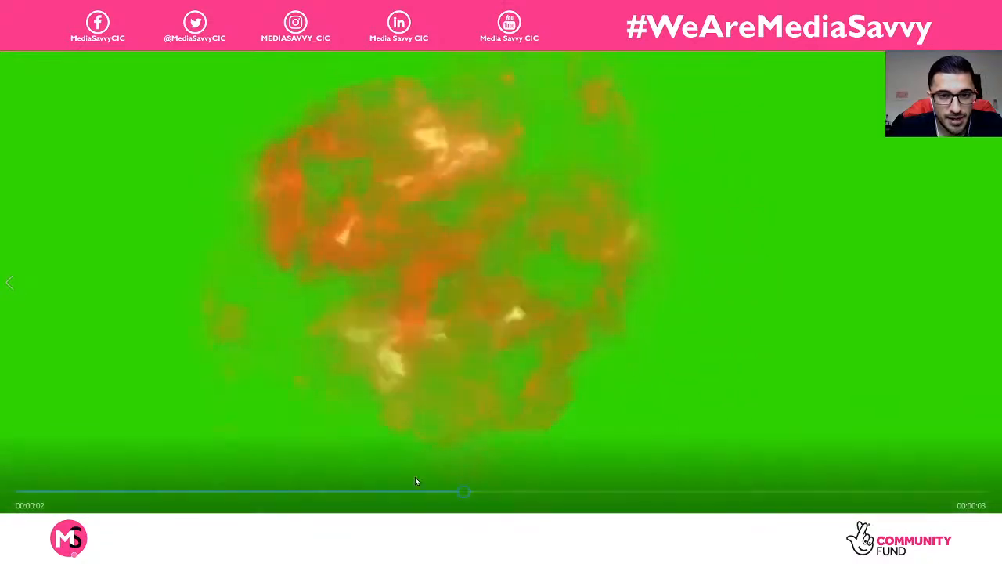
key("alt+F4")
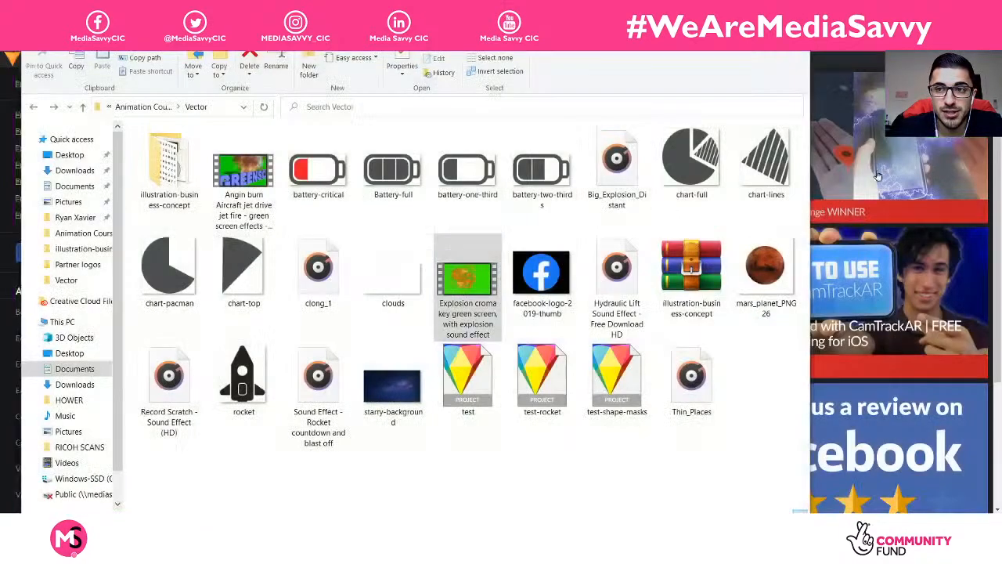
left_click(712, 462)
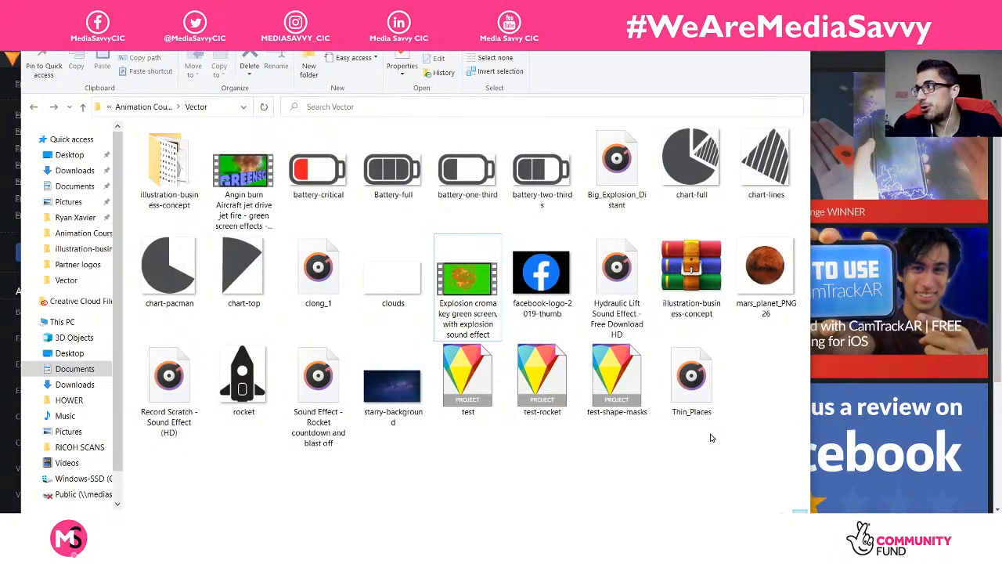
left_click(646, 542)
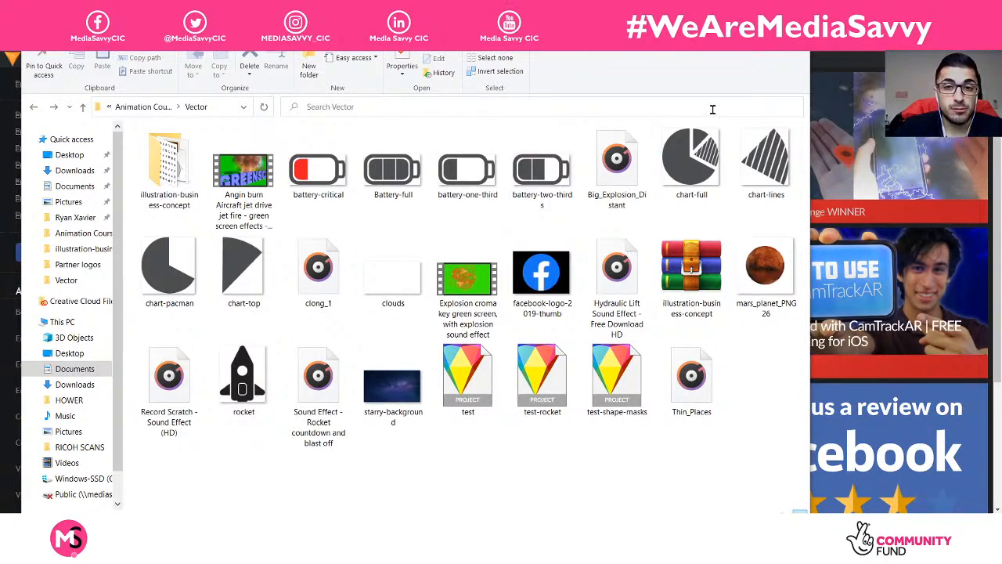
Step: Minimize the File Explorer window to reveal HitFilm Express's recent projects
left_click(733, 11)
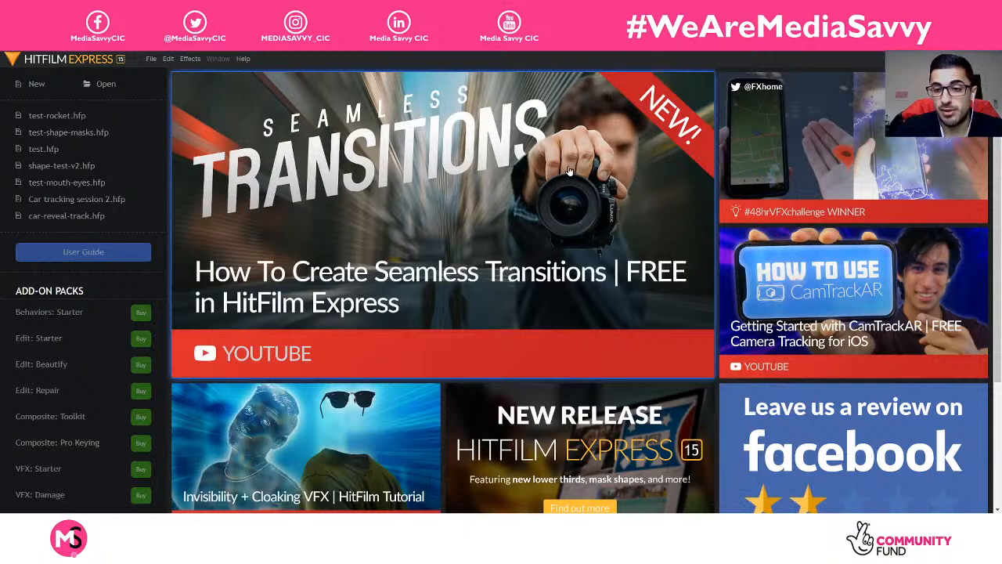
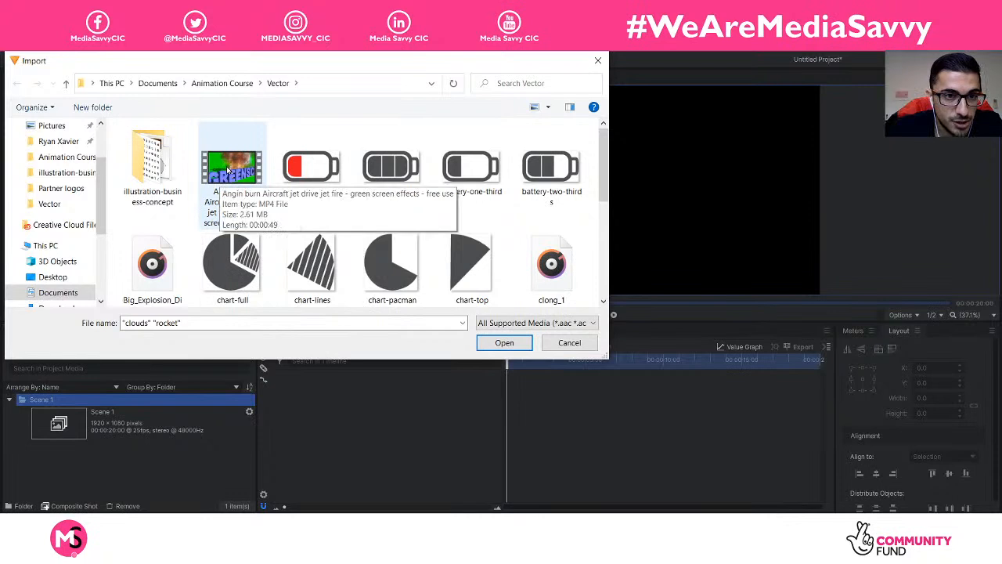
Step: Import the jet-fire clip and Hydraulic Lift sound together with clouds and rocket
left_click(223, 174, "ctrl")
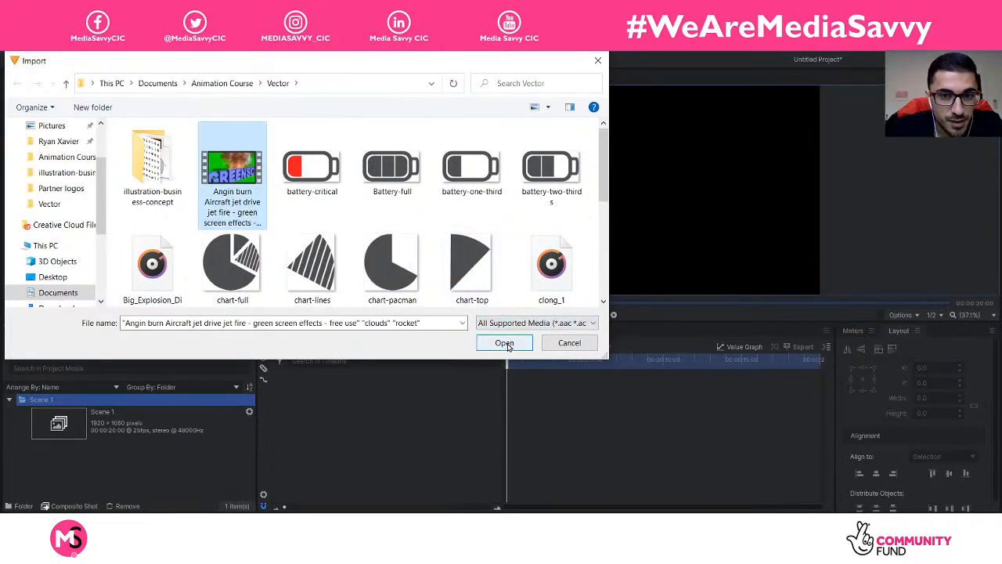
scroll(485, 266, "down", 3)
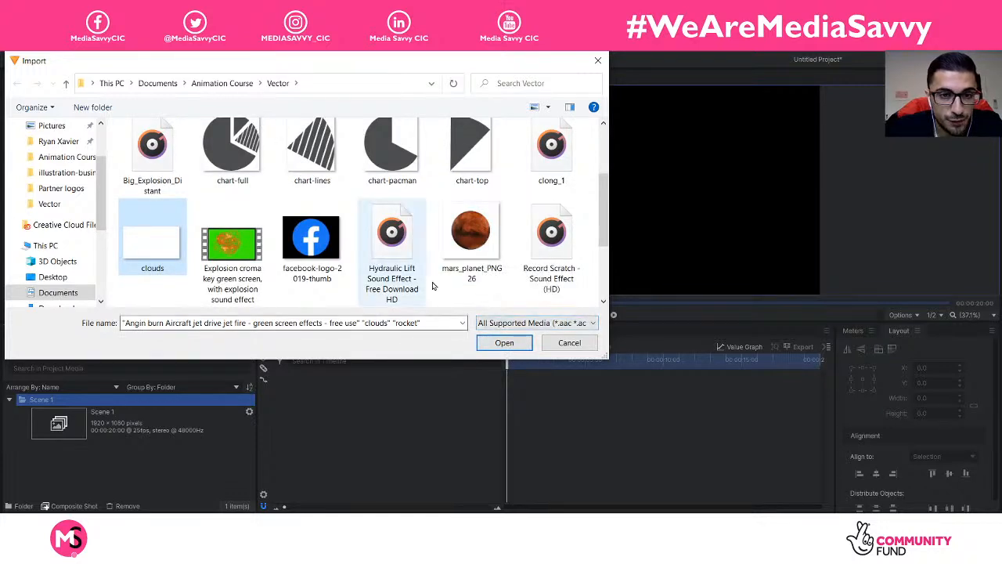
left_click(394, 237, "ctrl")
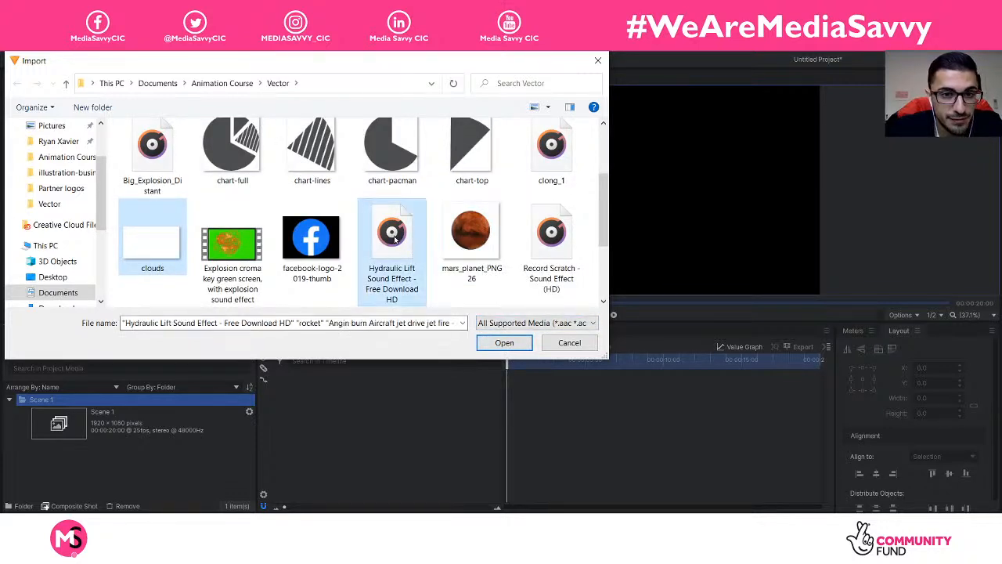
left_click(505, 344)
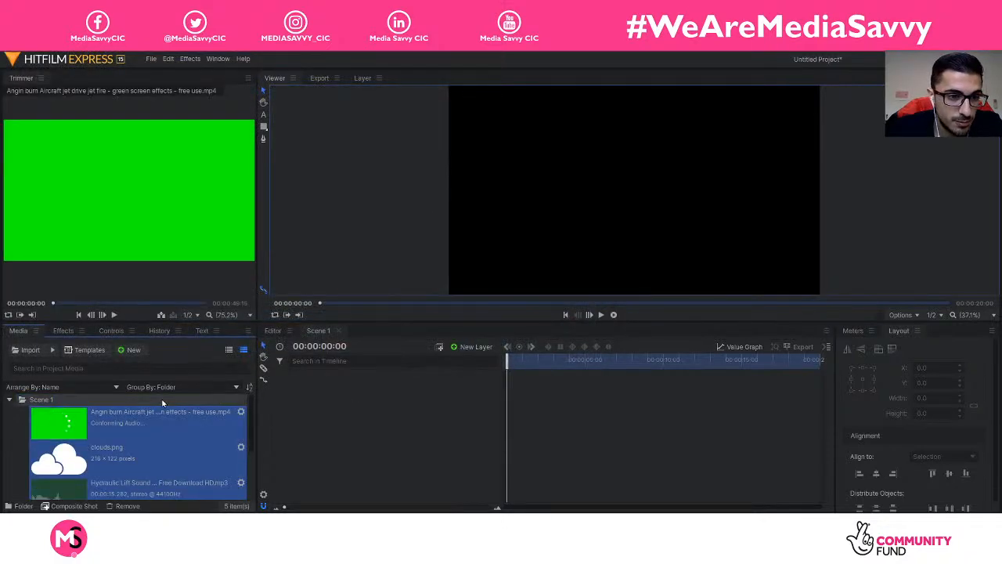
left_click(37, 403)
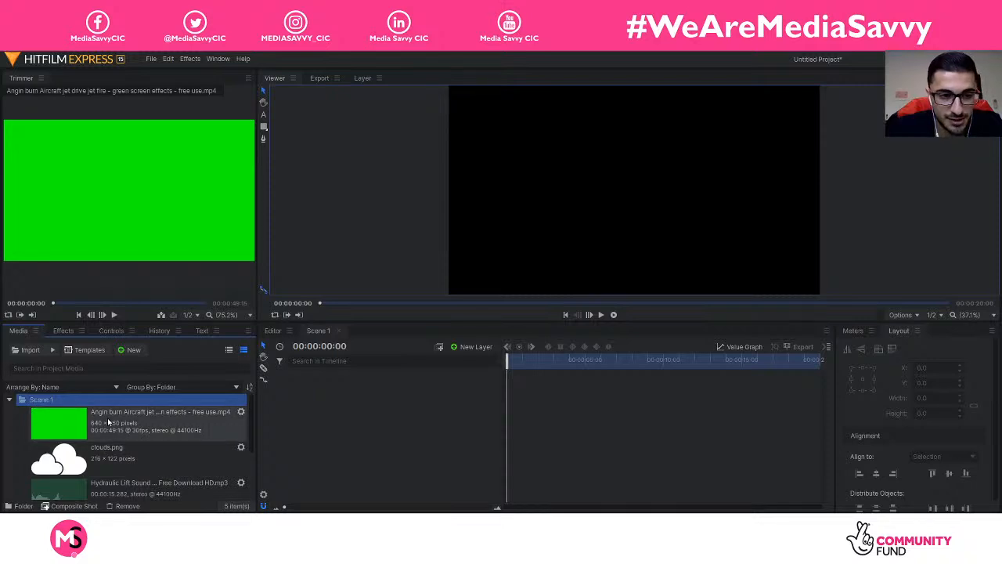
scroll(94, 442, "down", 3)
scroll(94, 442, "up", 3)
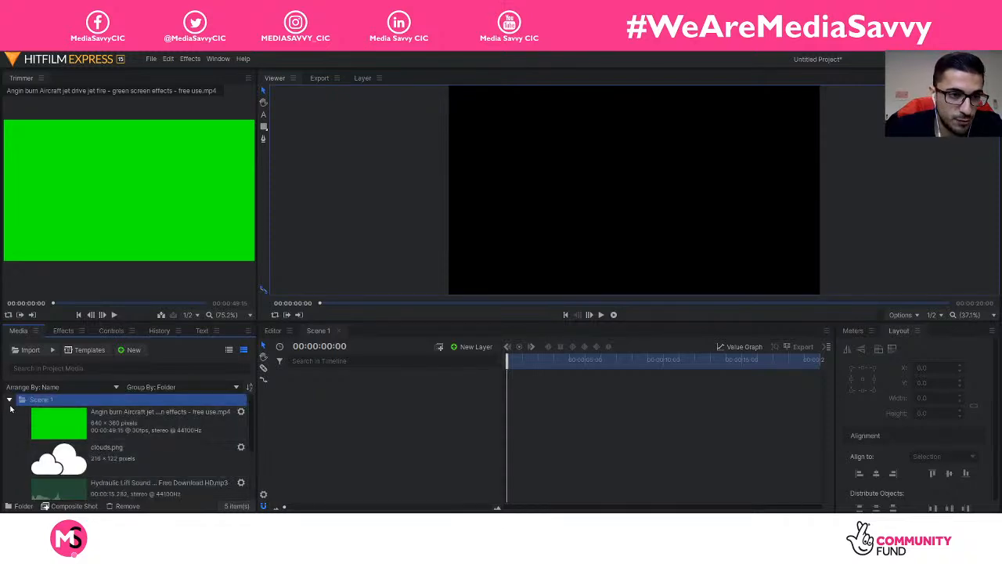
left_click(9, 401)
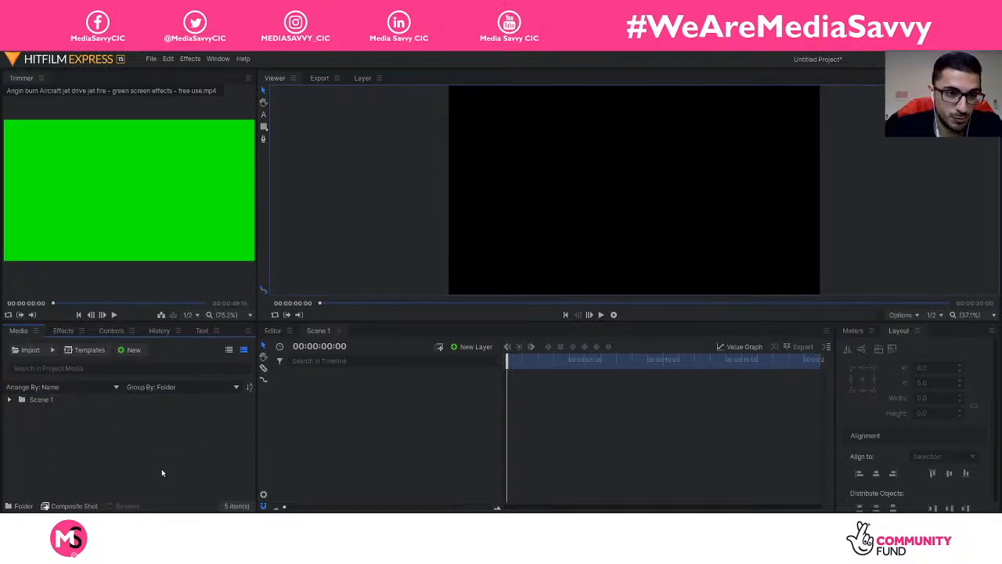
left_click(9, 401)
scroll(162, 425, "down", 3)
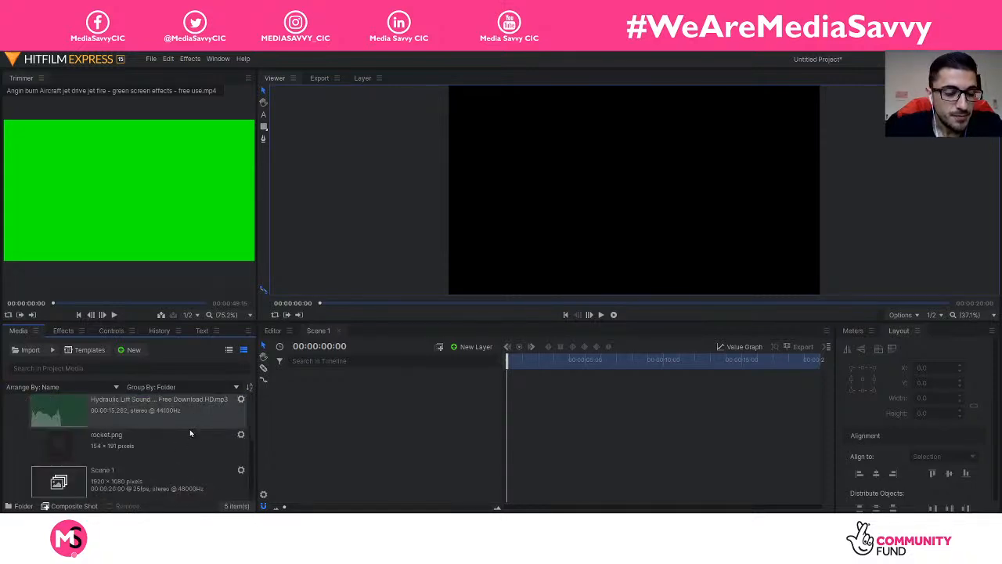
scroll(189, 429, "up", 3)
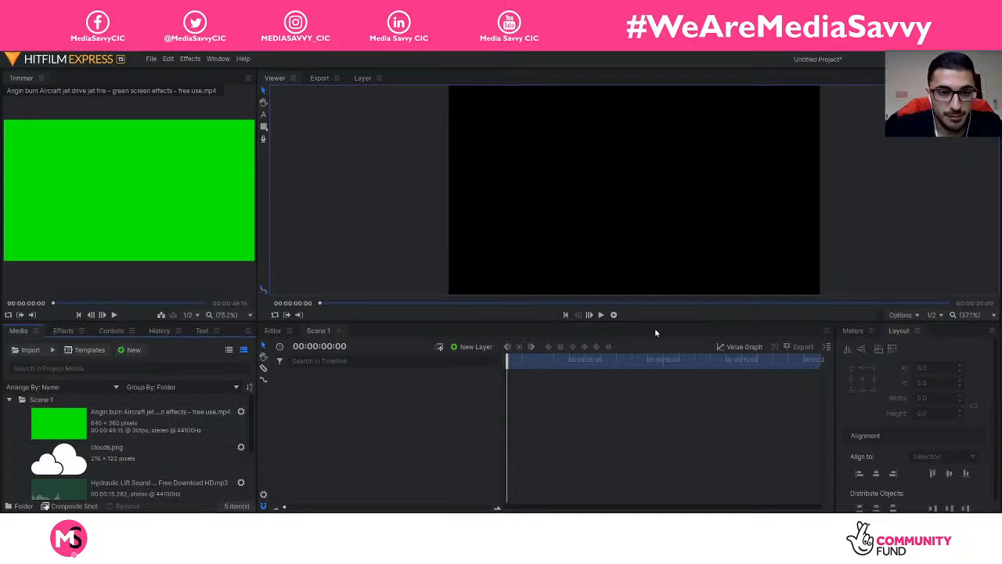
Step: Turn on the viewer's Checkerboard Background and focus the Scene 1 timeline
left_click(916, 315)
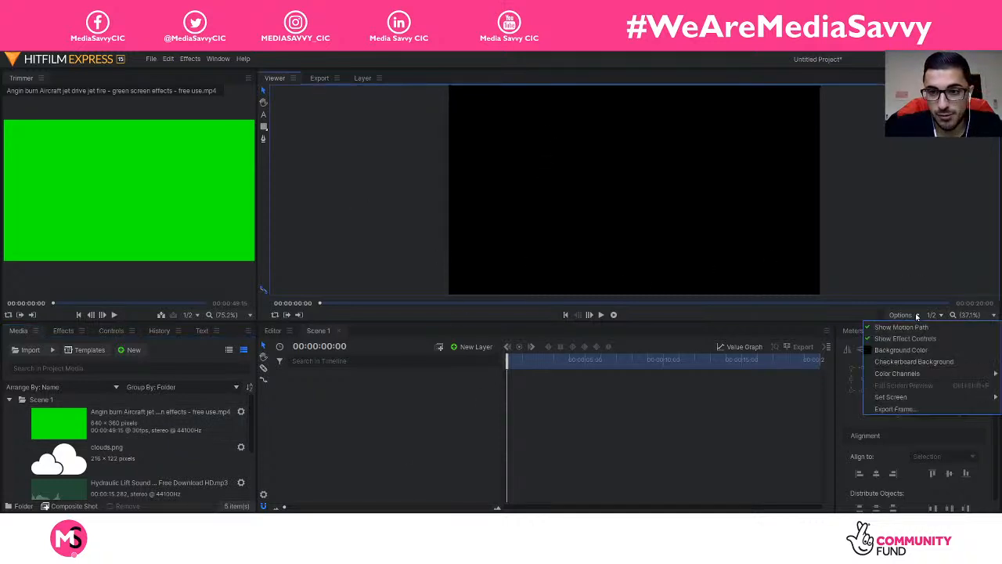
left_click(911, 315)
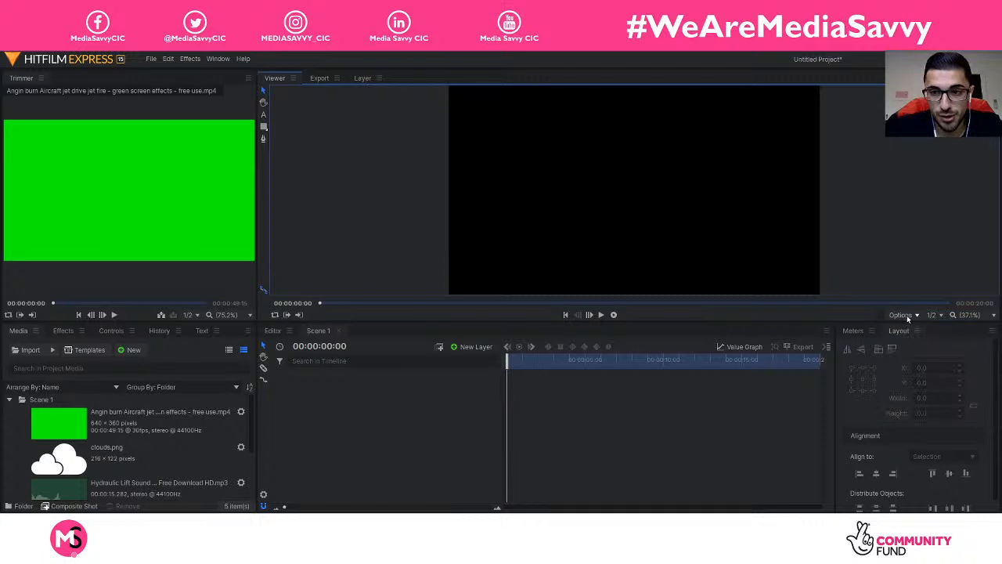
left_click(907, 316)
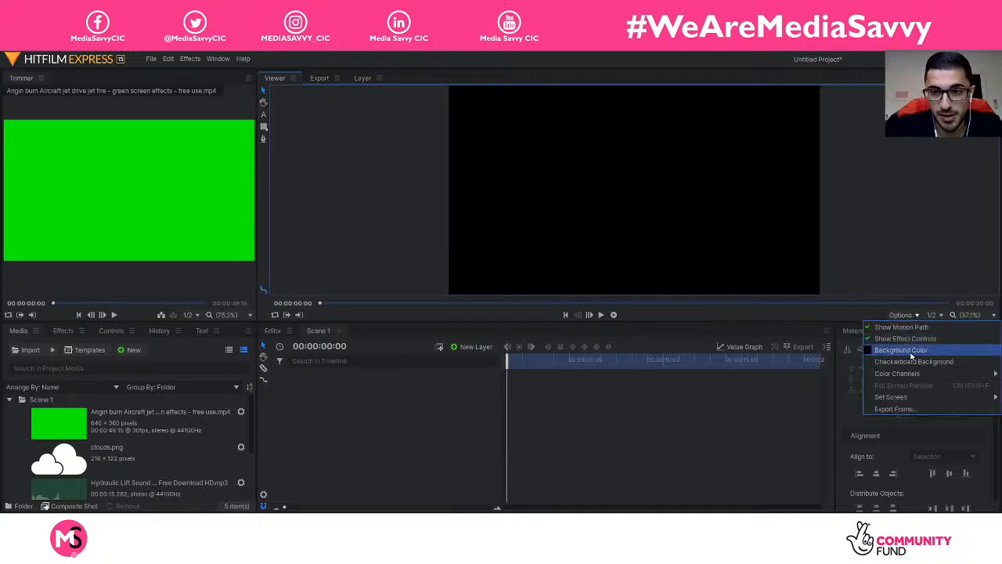
left_click(916, 362)
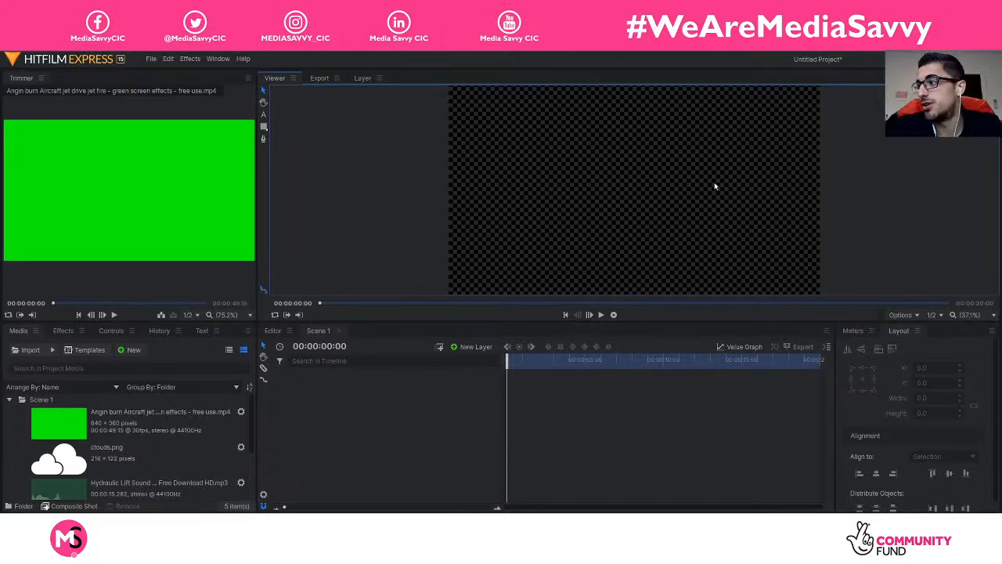
left_click(375, 398)
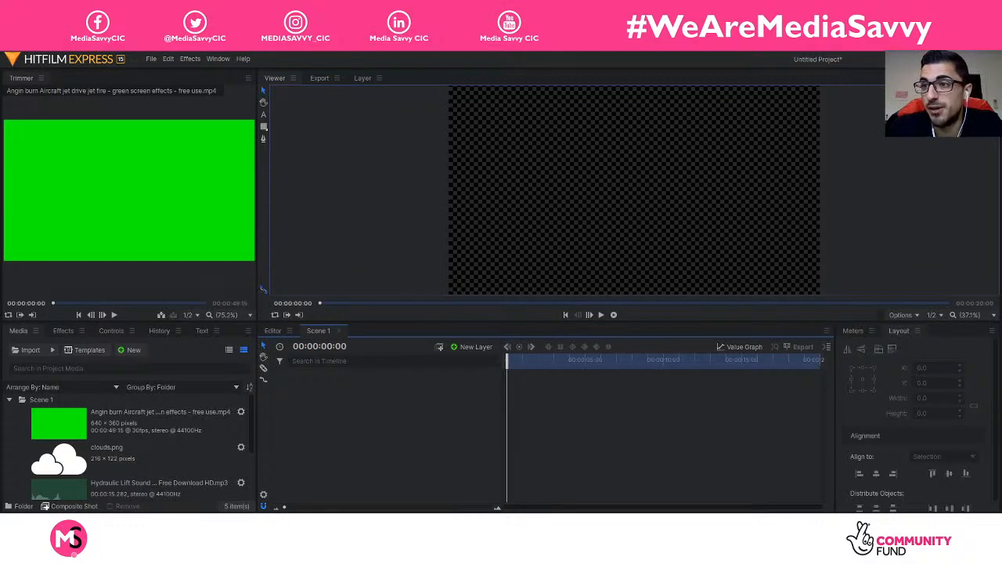
Step: Add a new plane layer coloured #7ec850 and name it Ground
right_click(350, 417)
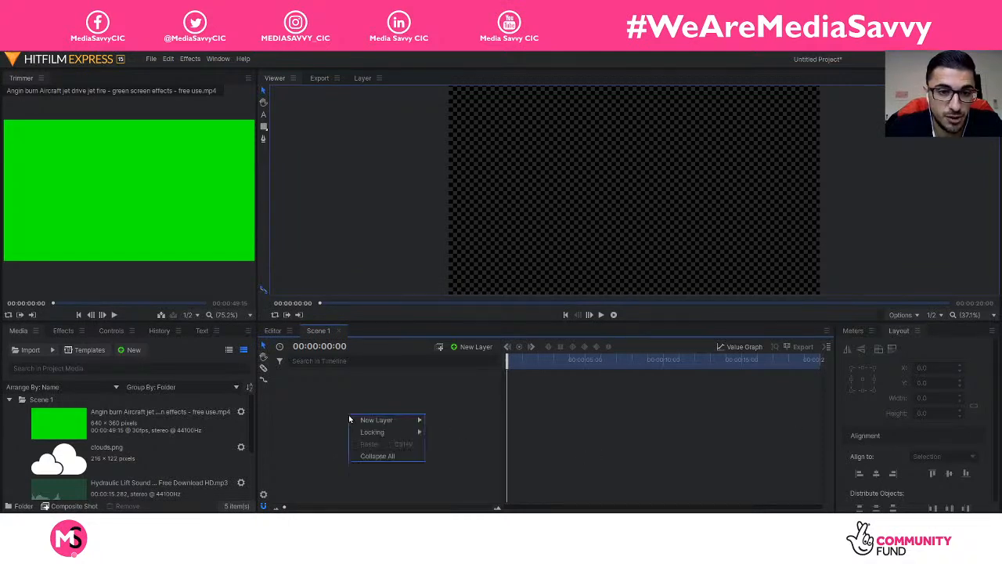
mouse_move(384, 420)
left_click(454, 421)
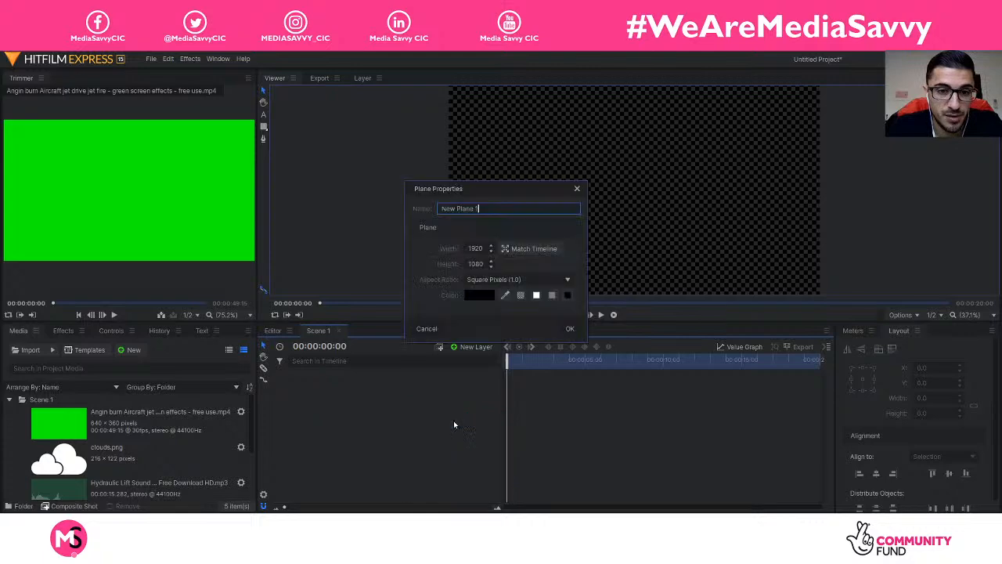
left_click(480, 295)
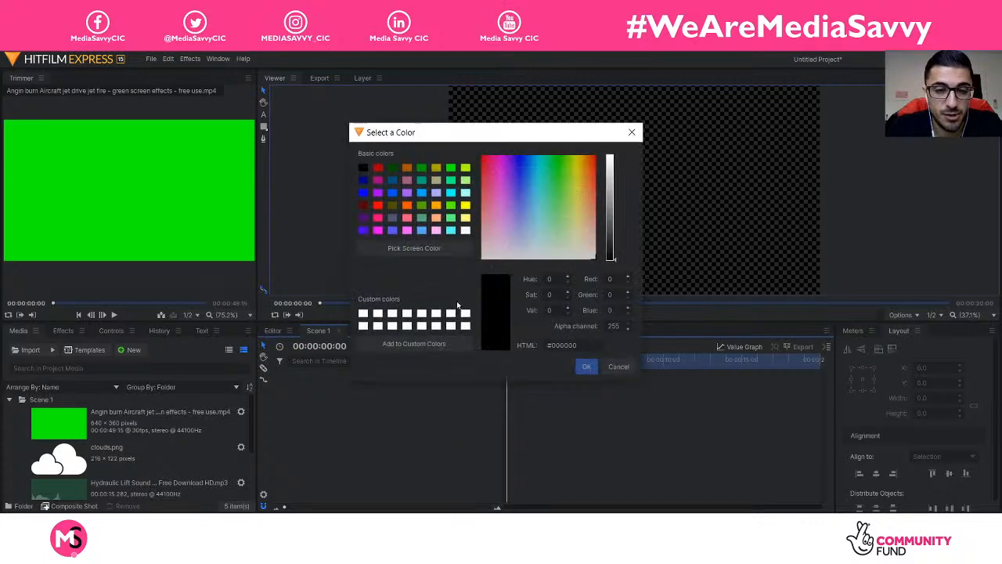
left_click_drag(578, 341, 549, 344)
type("#56")
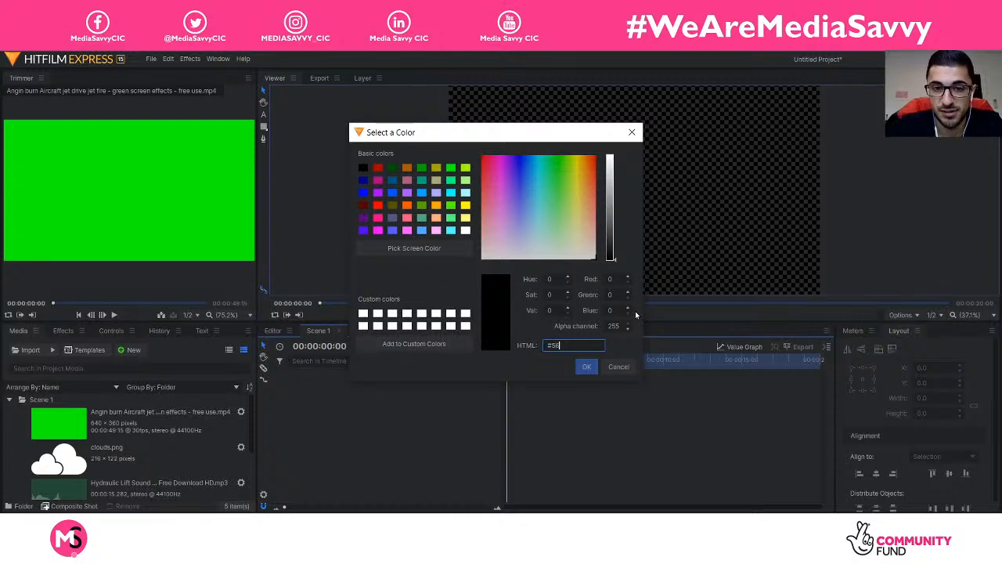
type("78")
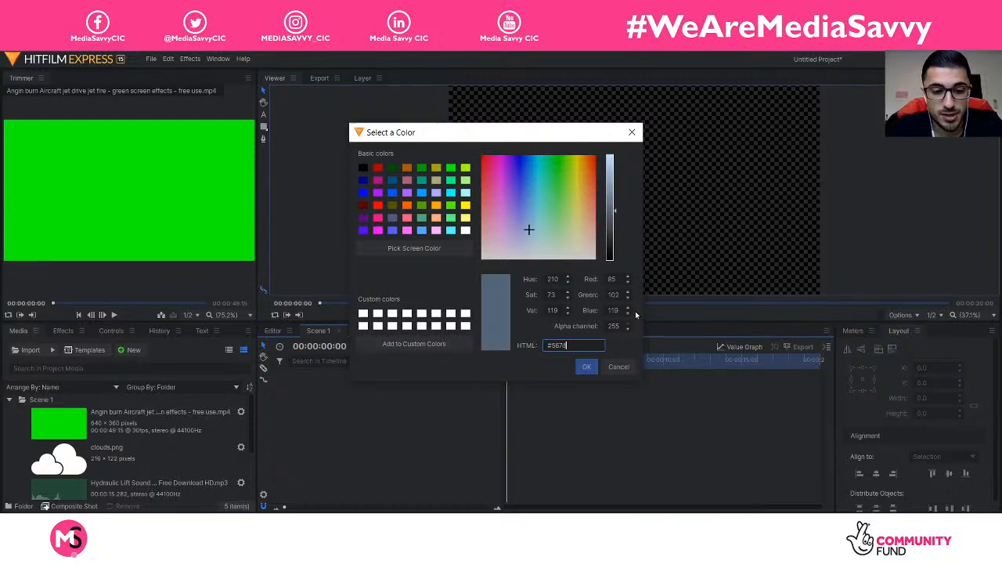
type("46")
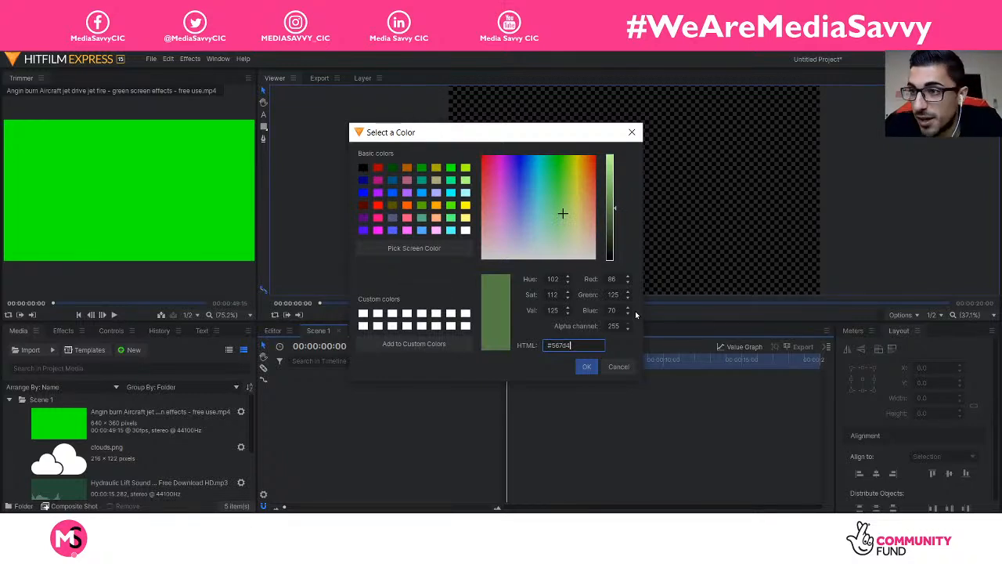
key("BackSpace")
key("BackSpace")
key("BackSpace")
key("BackSpace")
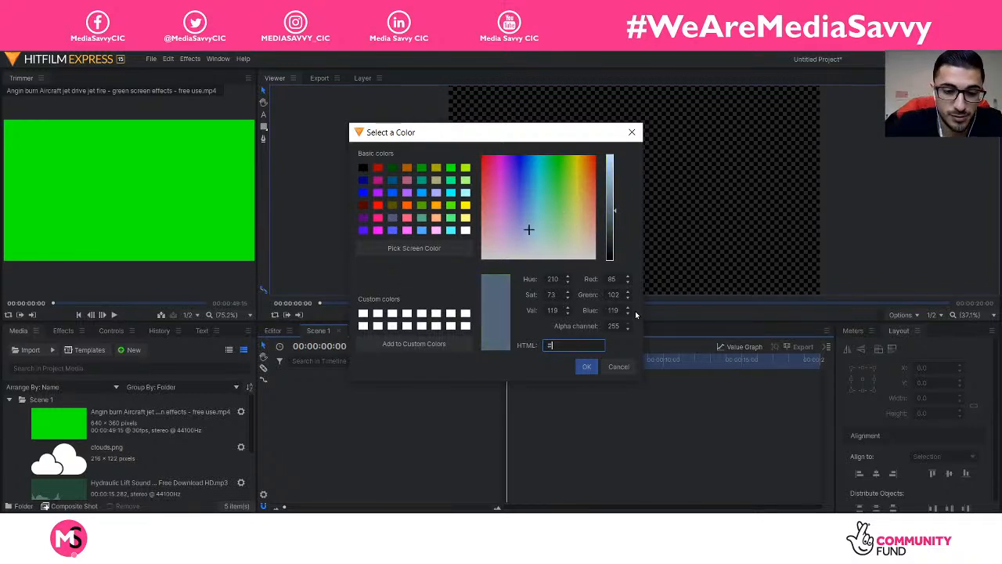
type("7ec")
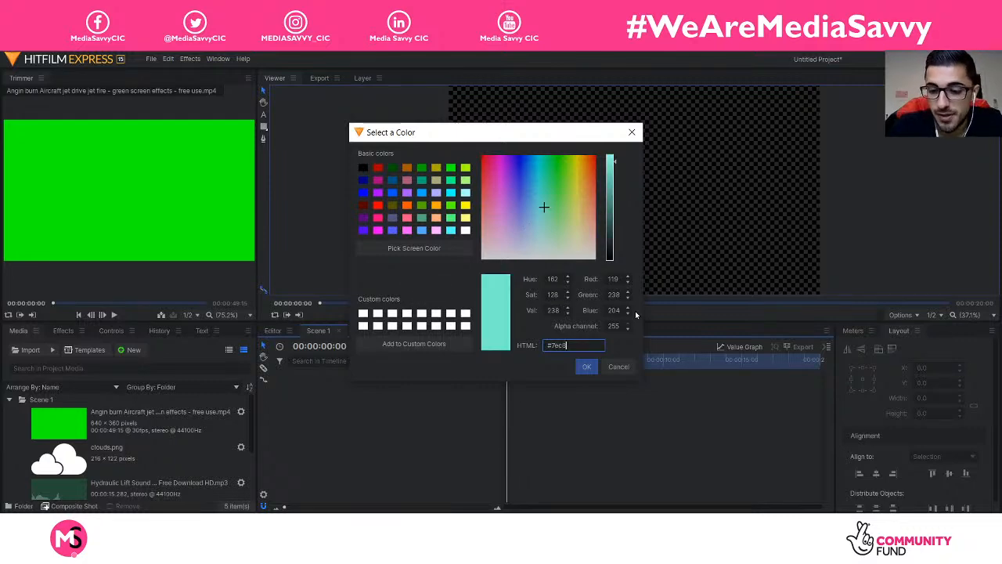
type("850")
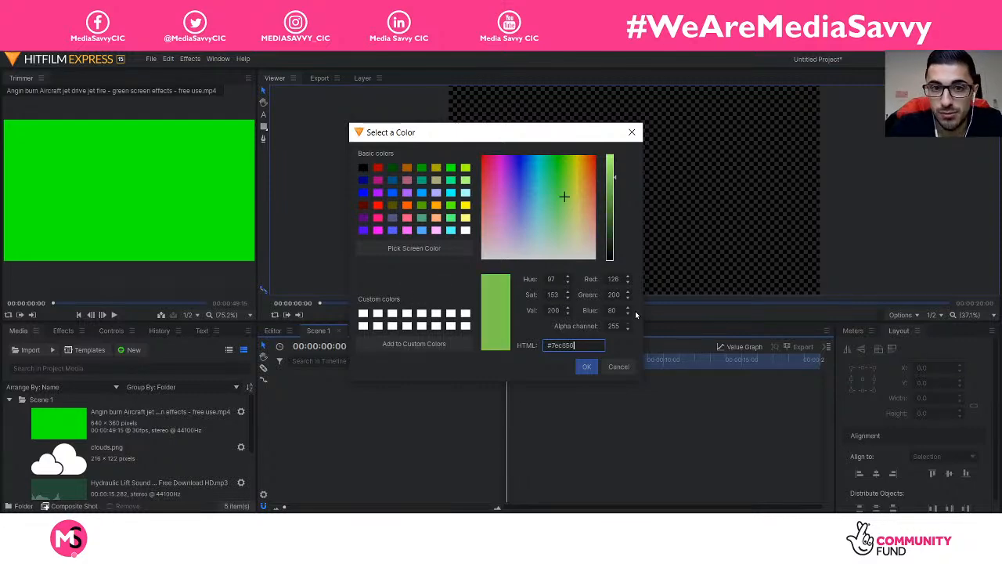
left_click(588, 367)
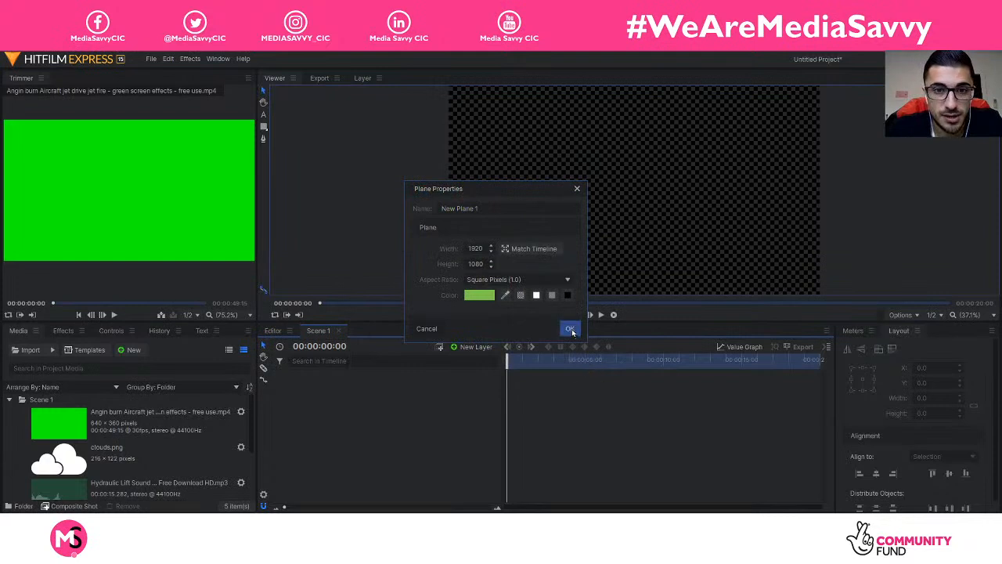
left_click_drag(495, 210, 404, 216)
type("Ground")
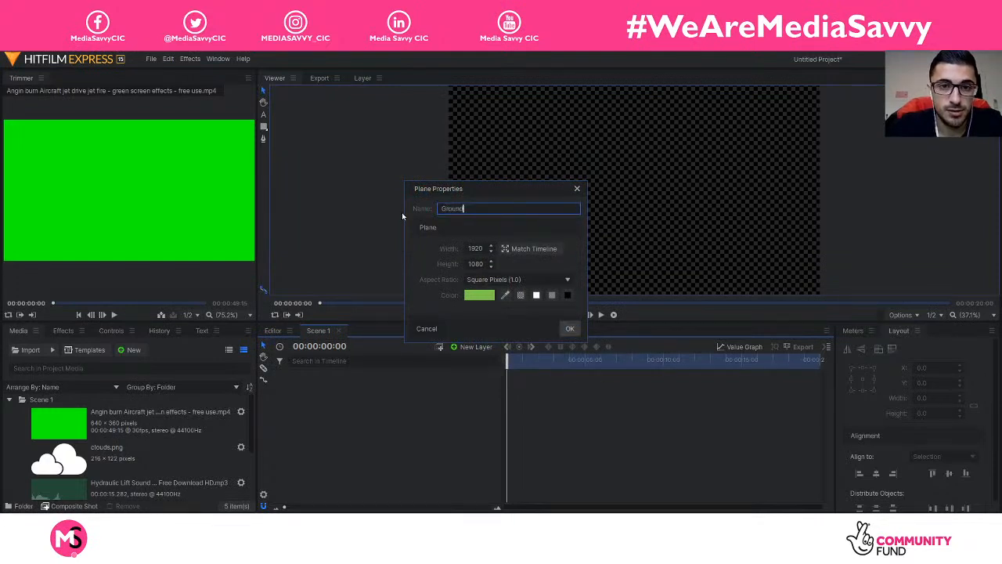
key("Return")
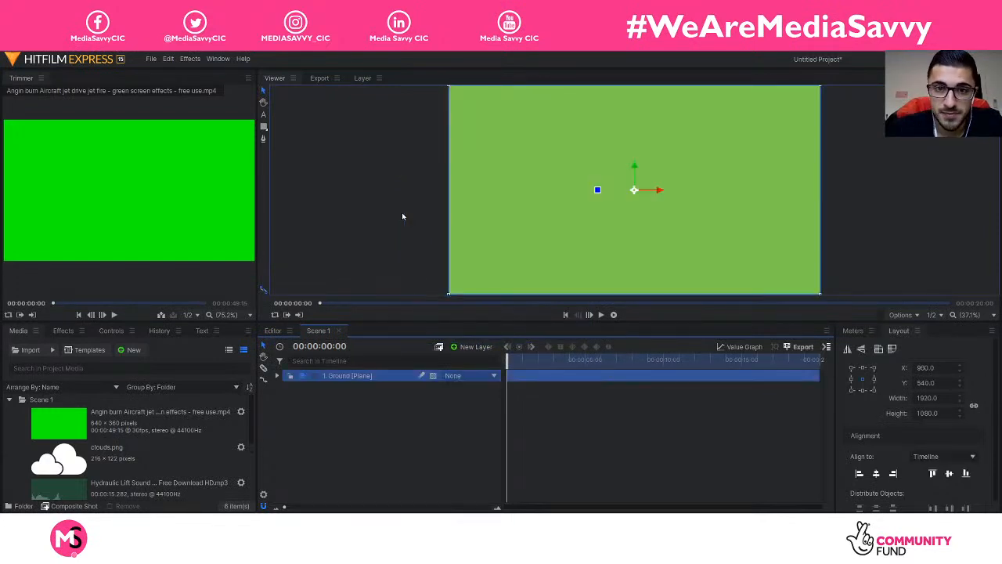
Step: Lower the Ground plane to Y 1403.8 so it forms a strip along the bottom
left_click_drag(636, 188, 638, 319)
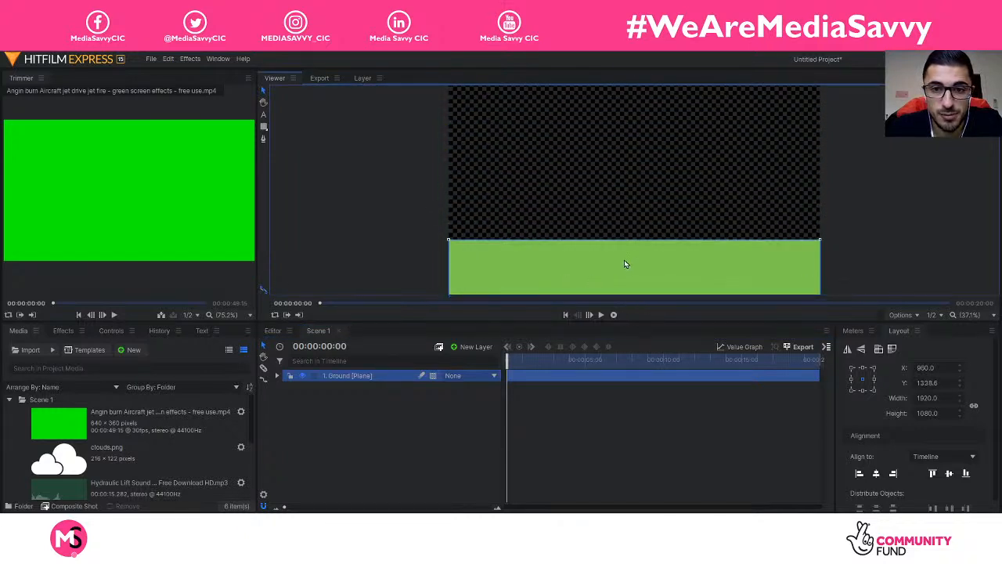
scroll(625, 264, "down", 4)
left_click_drag(633, 257, 624, 280)
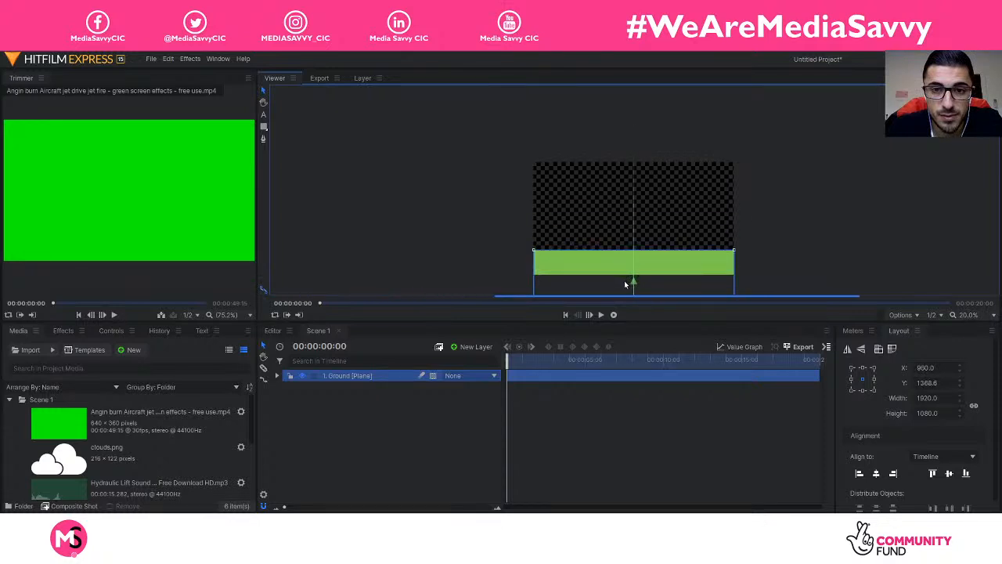
left_click(497, 250)
scroll(512, 249, "up", 2)
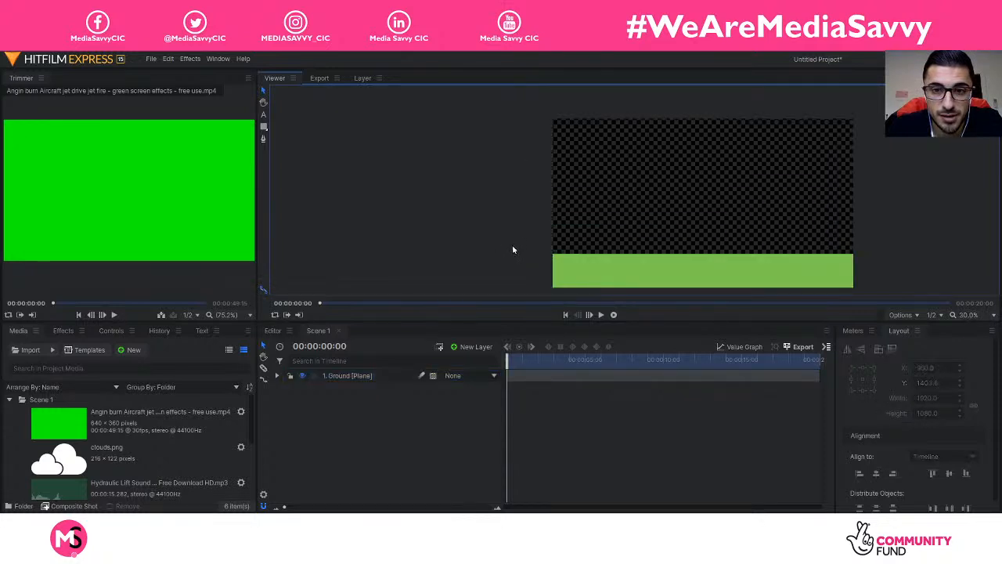
Step: Set the viewer zoom to Fit so the whole frame is visible
left_click(912, 314)
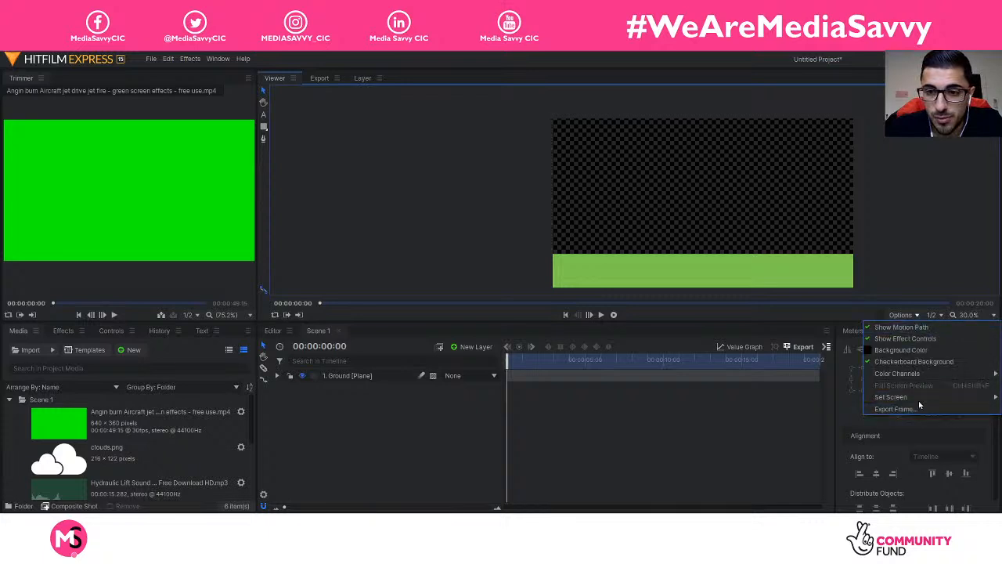
left_click(970, 314)
left_click(967, 489)
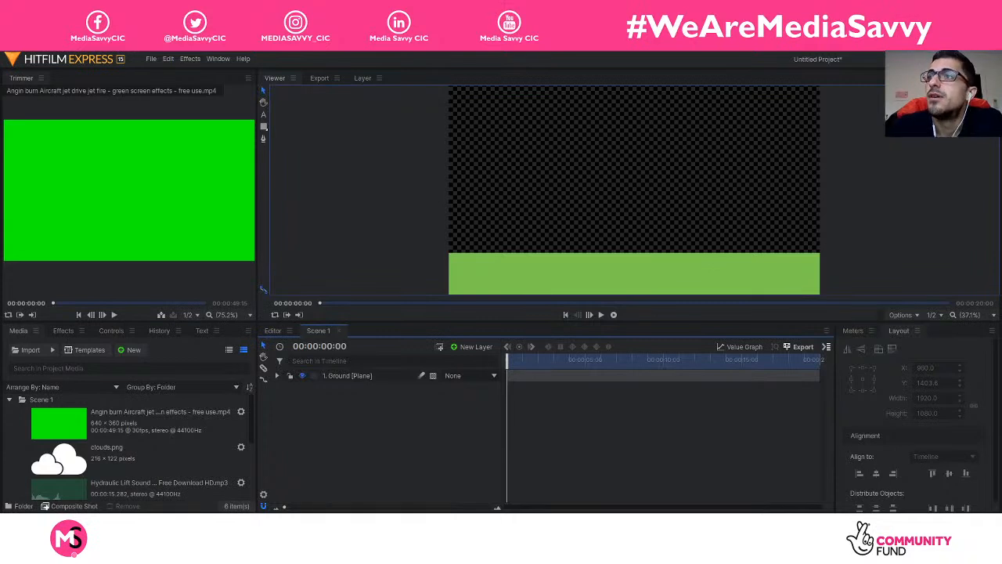
Step: Create a light-blue plane layer named Sky
right_click(411, 410)
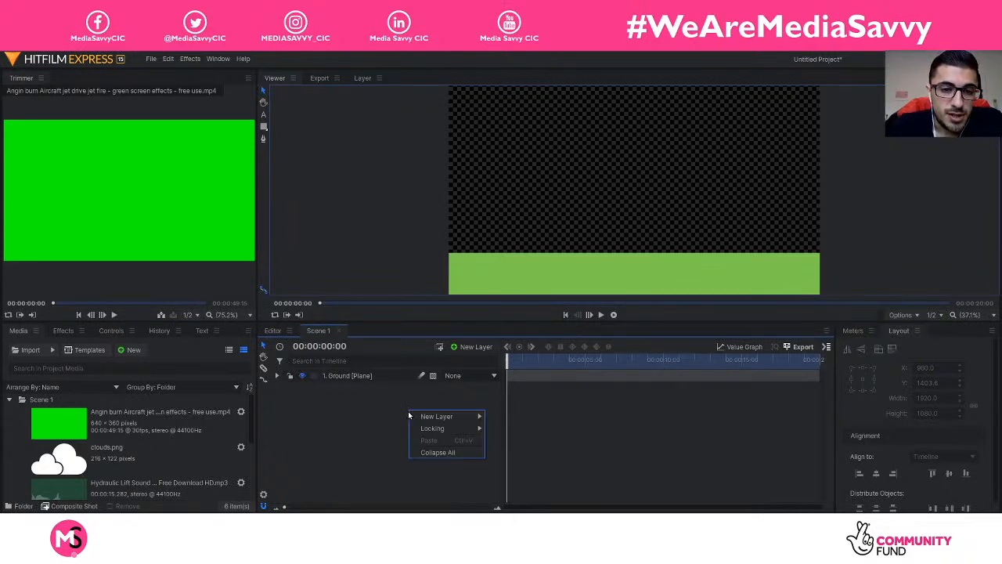
mouse_move(445, 423)
left_click(503, 416)
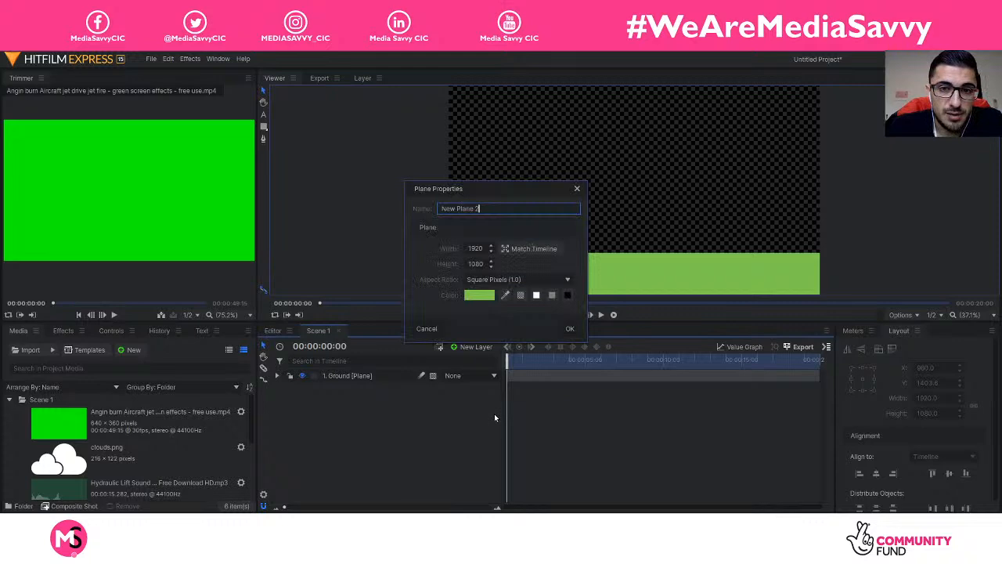
left_click_drag(493, 209, 375, 209)
type("Sky")
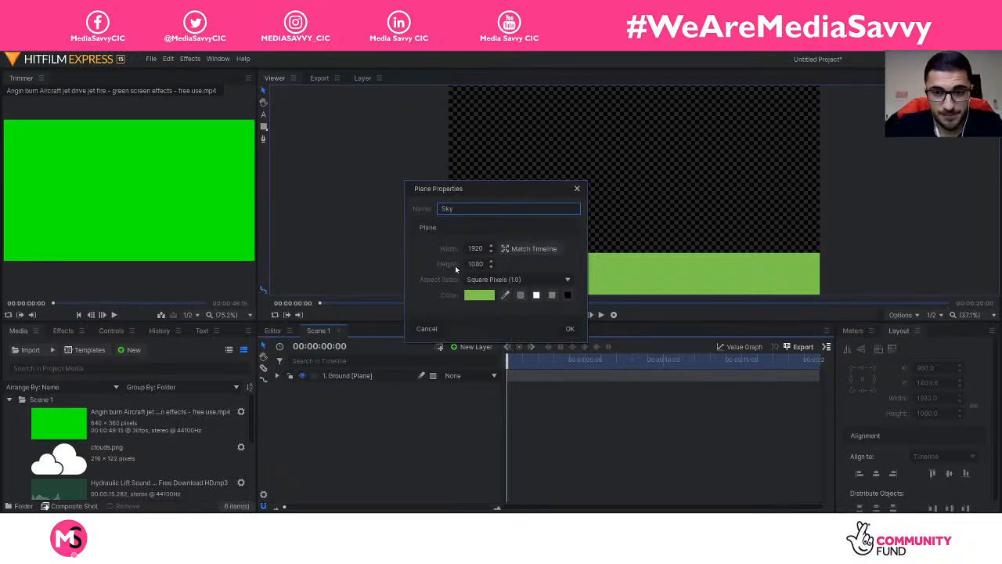
left_click(484, 295)
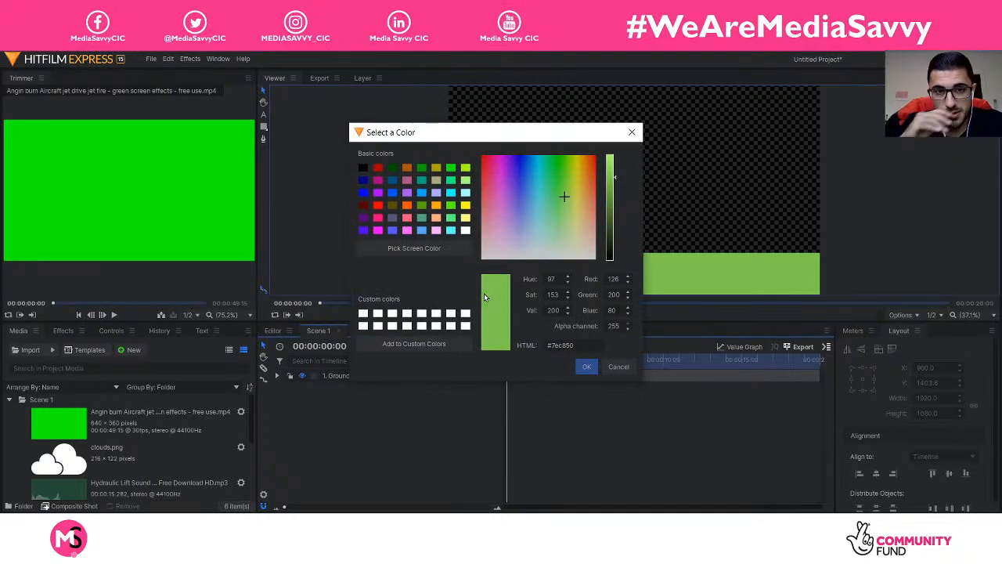
double_click(570, 346)
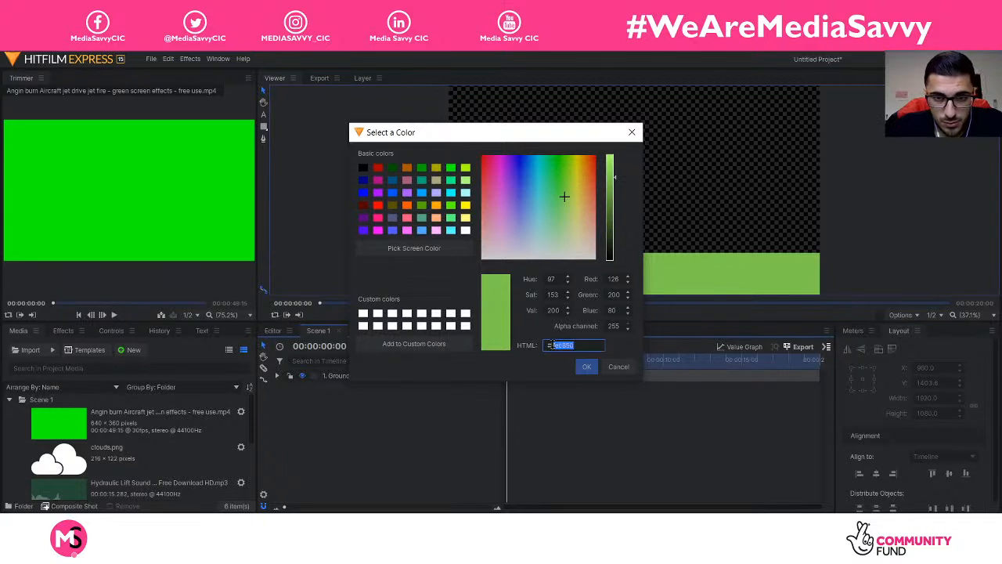
key("BackSpace")
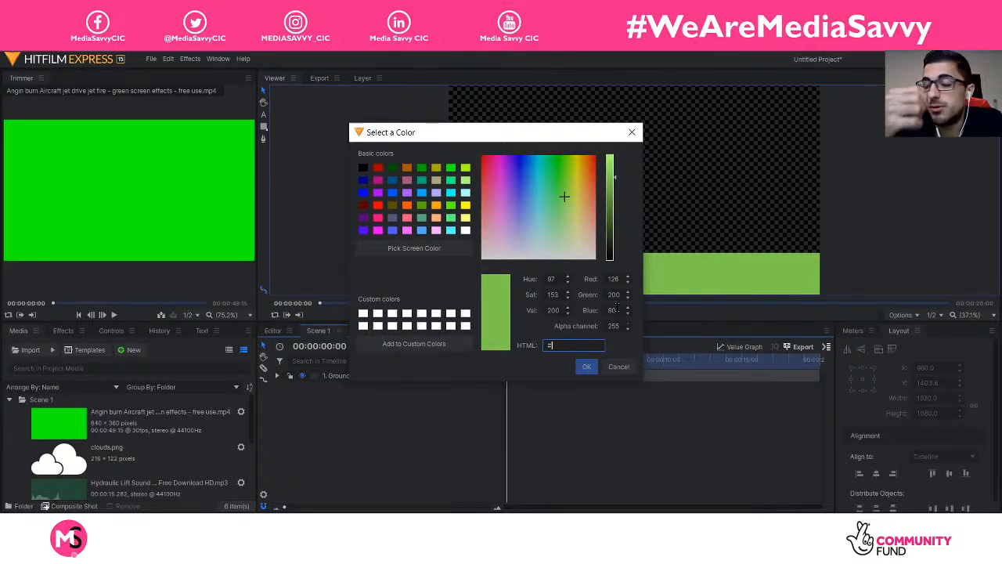
type("c0c")
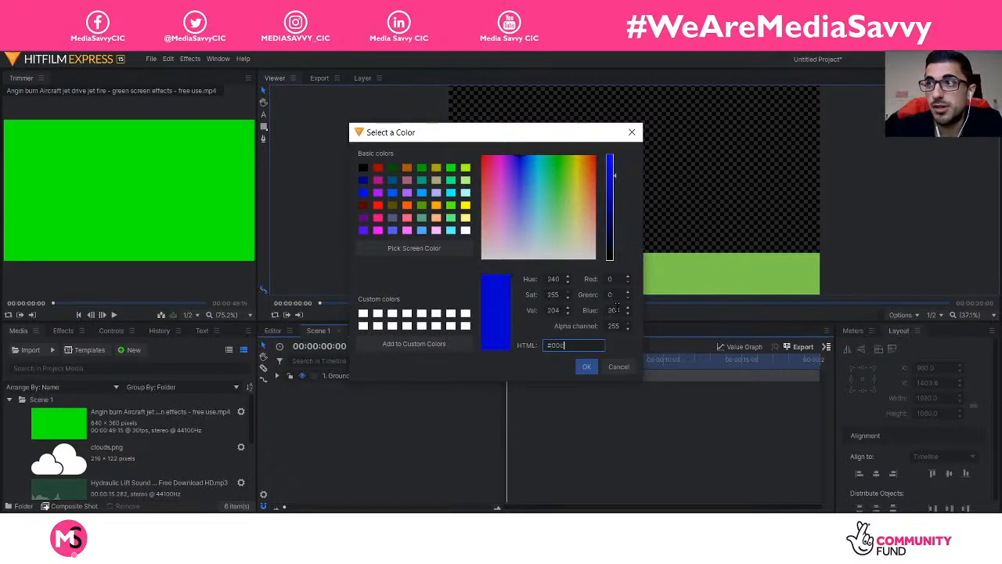
type("cff")
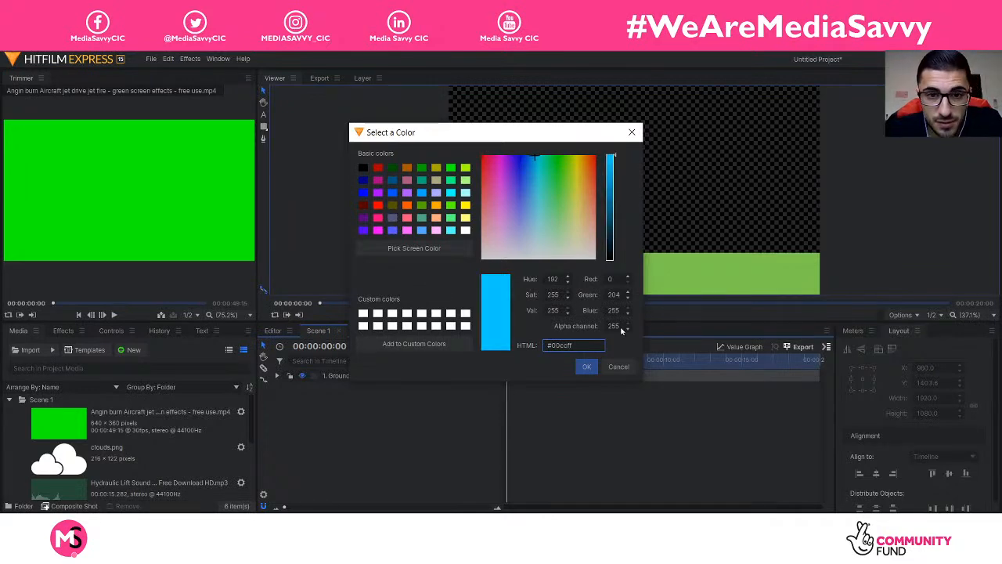
left_click(587, 367)
left_click(570, 327)
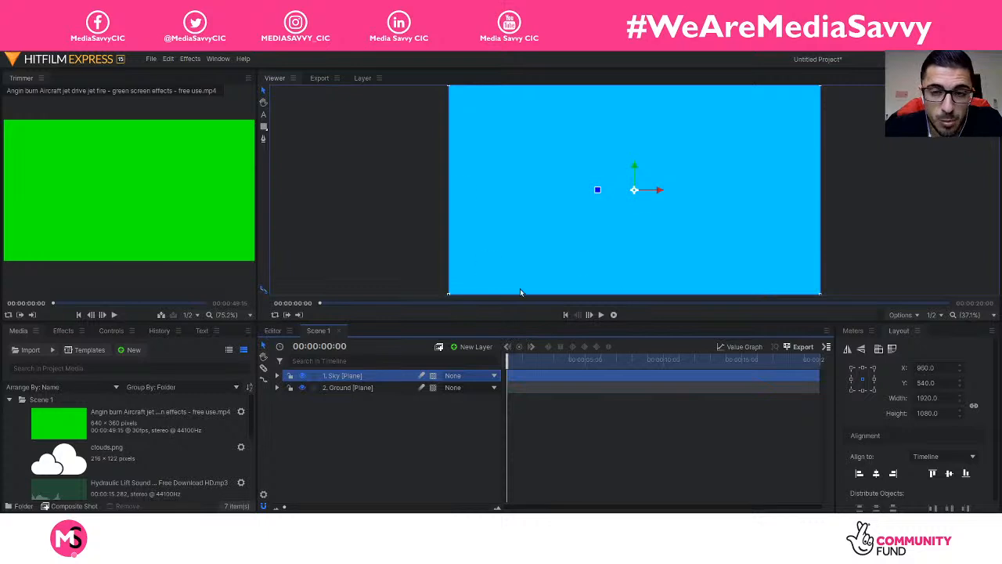
Step: Move the Sky layer beneath Ground and select clouds.png in the media
left_click_drag(372, 380, 369, 396)
left_click(380, 423)
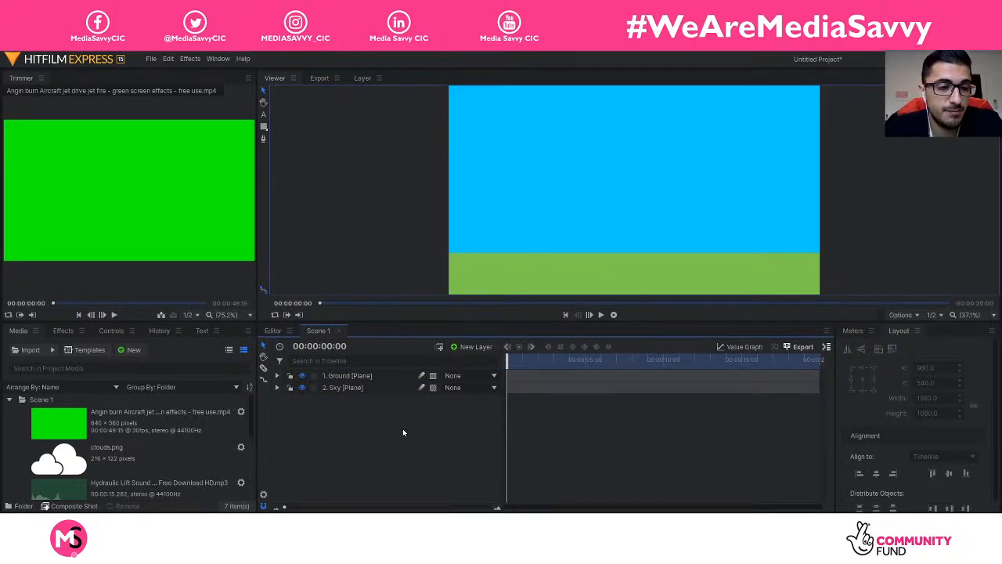
left_click(97, 456)
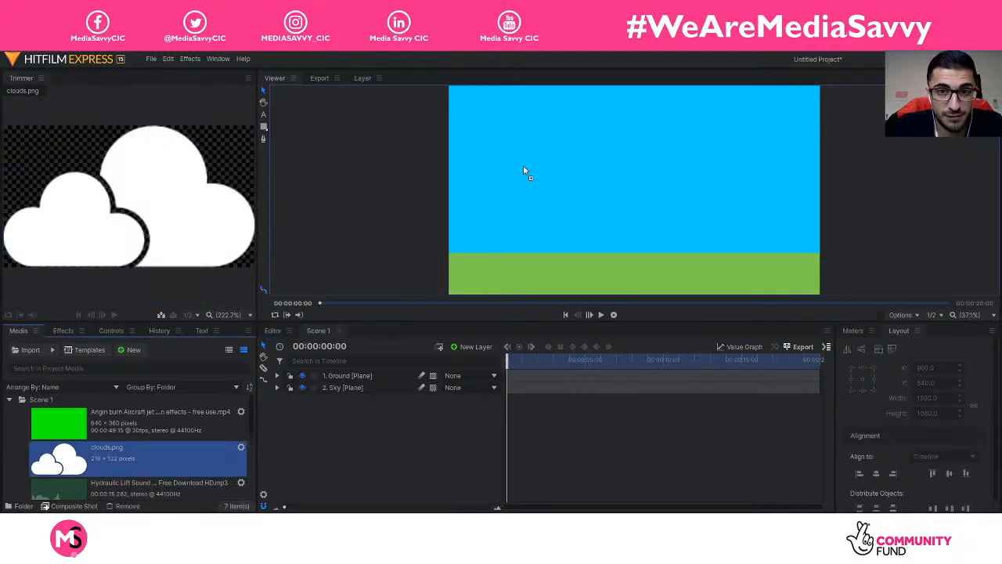
Step: Add clouds.png high in the sky and place a duplicate cloud mid-sky
left_click_drag(524, 171, 527, 174)
left_click_drag(634, 166, 489, 132)
key("ctrl+d")
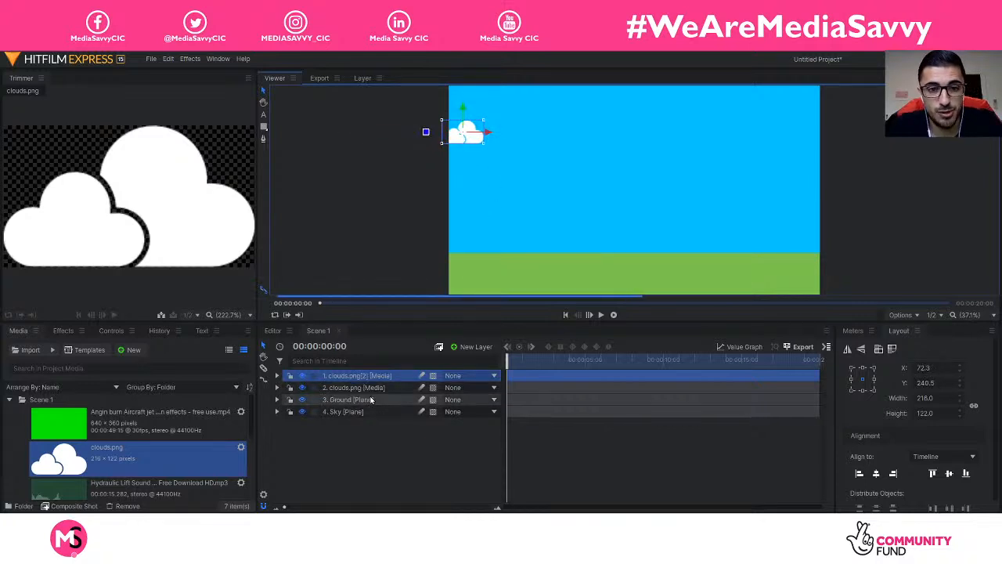
left_click_drag(485, 133, 660, 186)
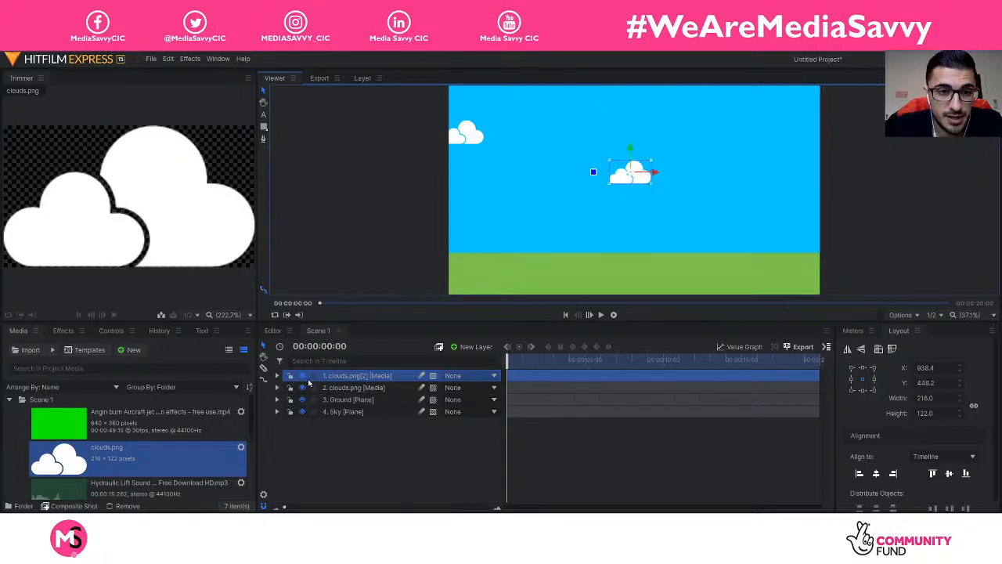
Step: Scale the mid-sky cloud to 150%, then enlarge it further to about 194%
left_click(277, 376)
left_click(288, 411)
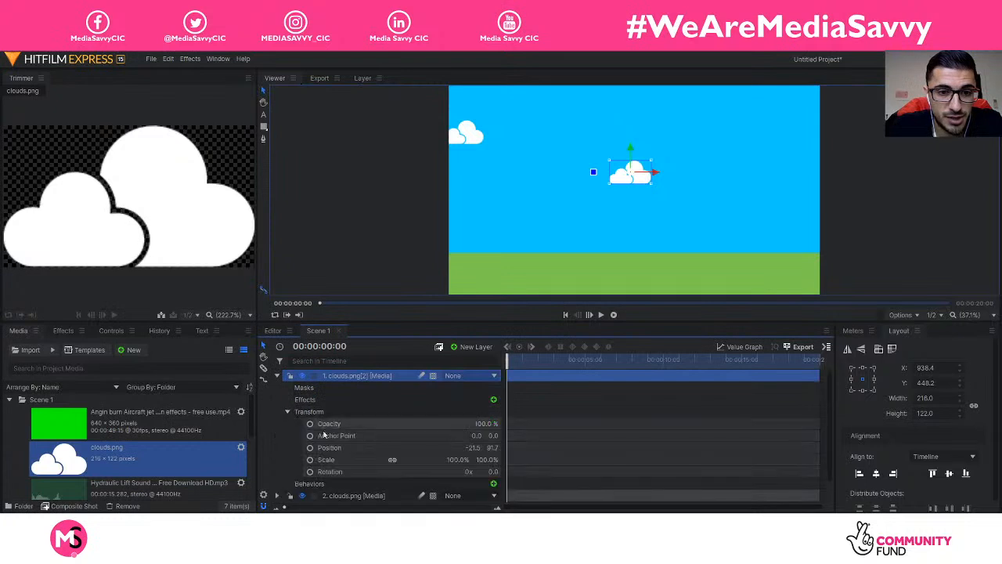
left_click(459, 462)
type("150")
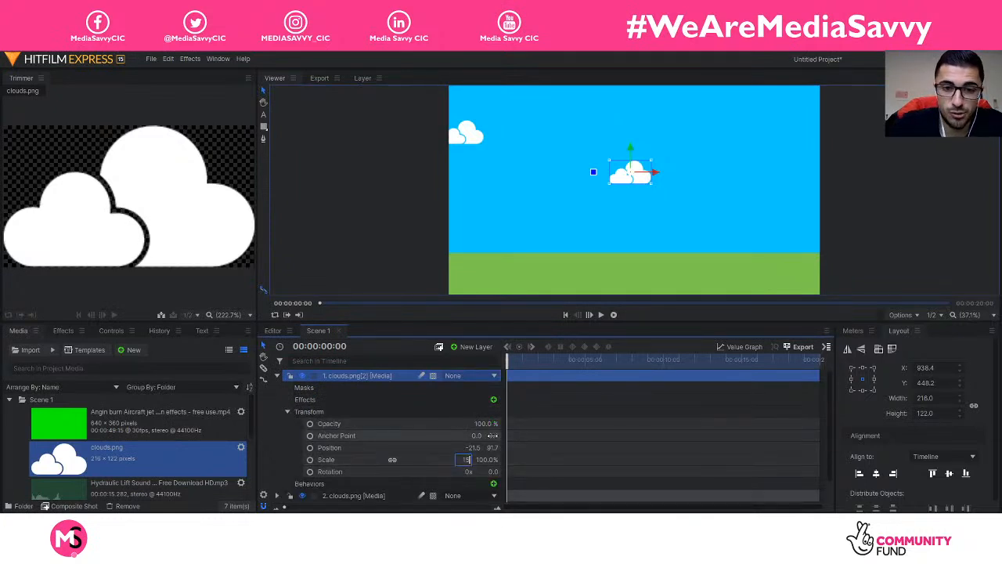
key("Return")
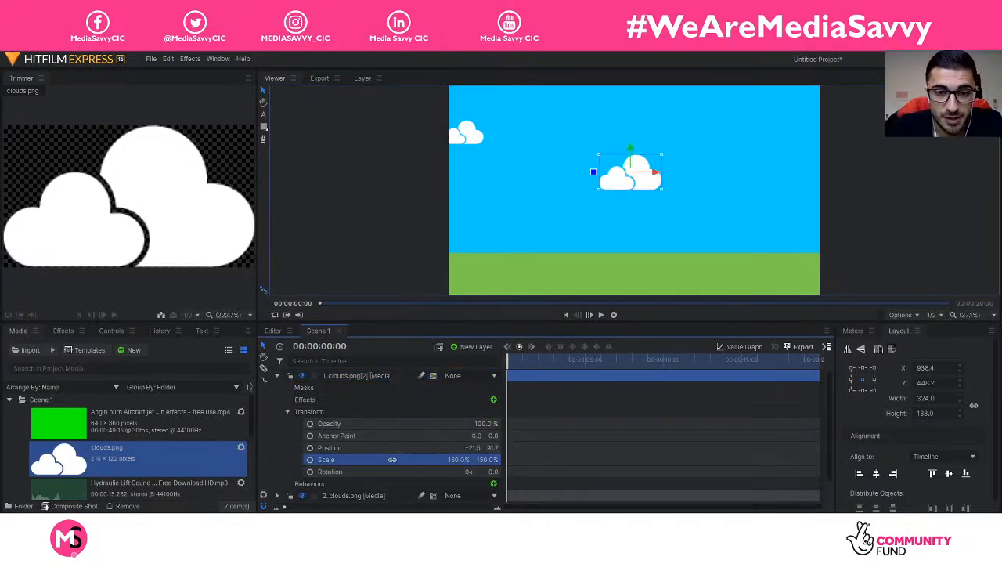
left_click_drag(459, 460, 490, 460)
left_click(277, 377)
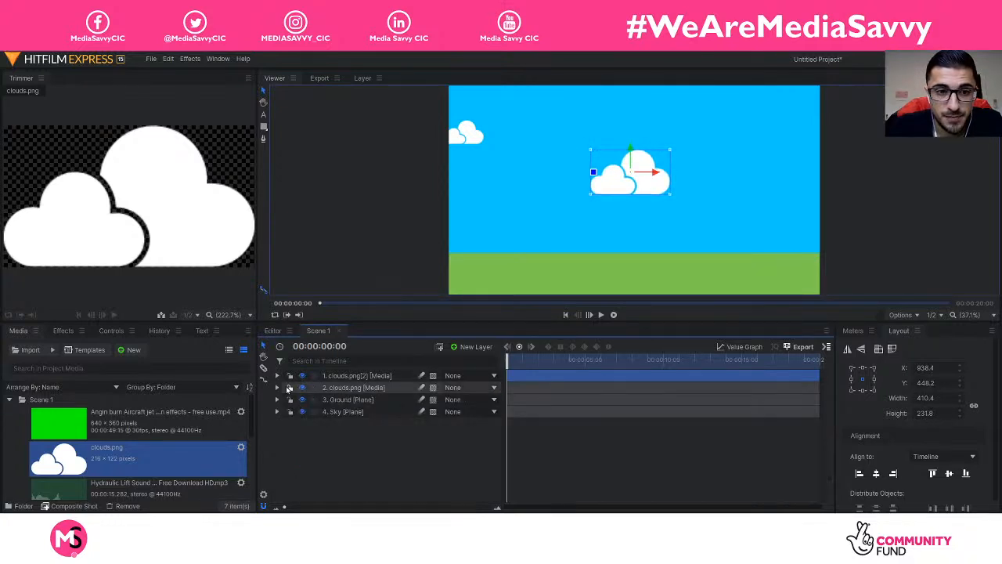
Step: Reselect the small top-left cloud layer, removing an accidental extra duplicate
left_click(314, 388)
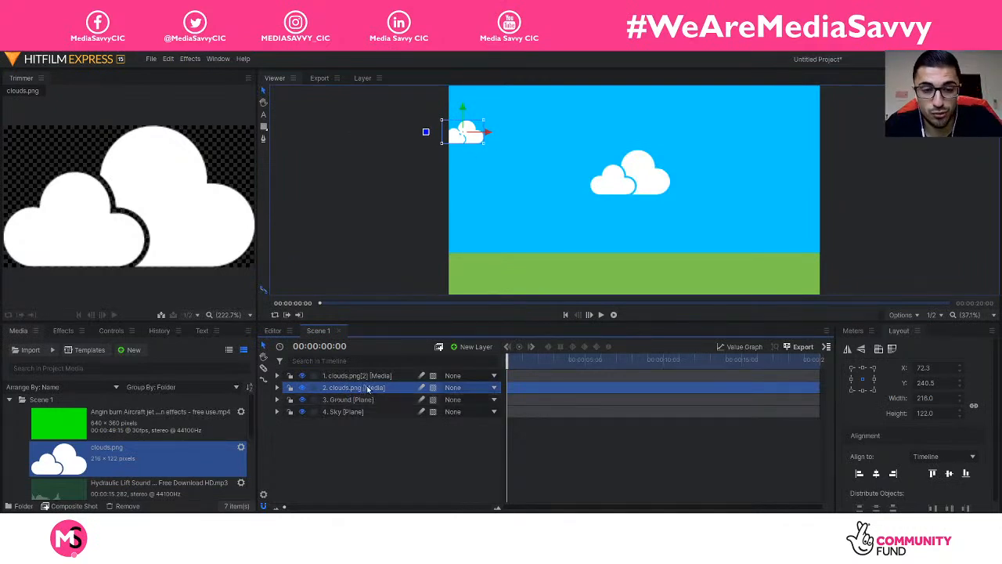
key("ctrl+d")
key("Delete")
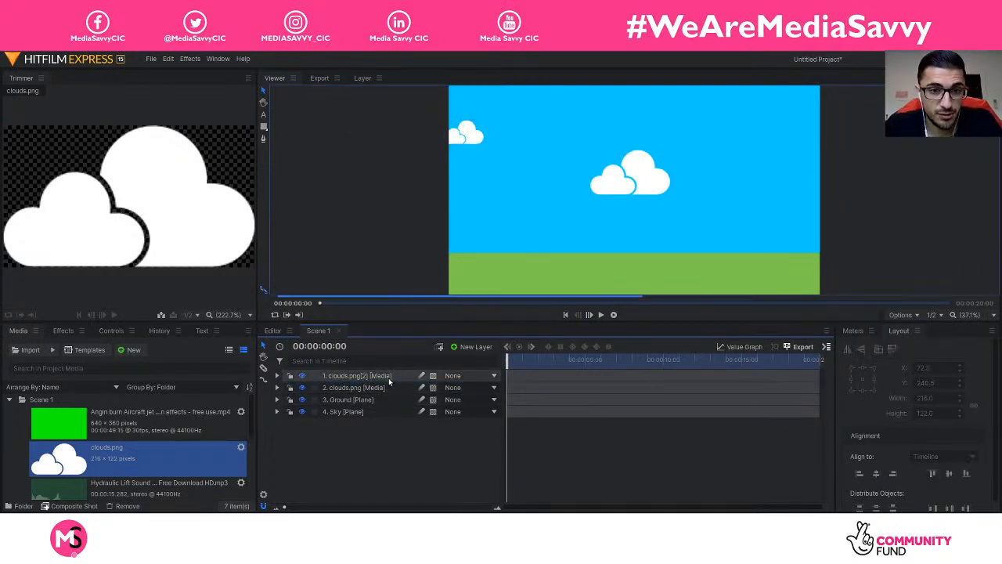
left_click(366, 388)
Step: Duplicate the small cloud, move the copy to the top right and scale it to 123%
right_click(365, 392)
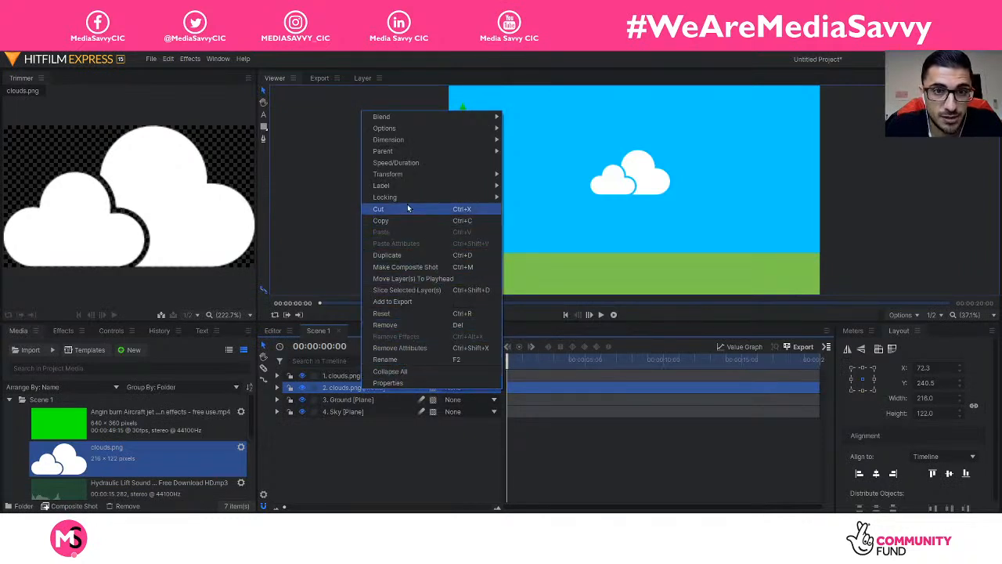
left_click(437, 254)
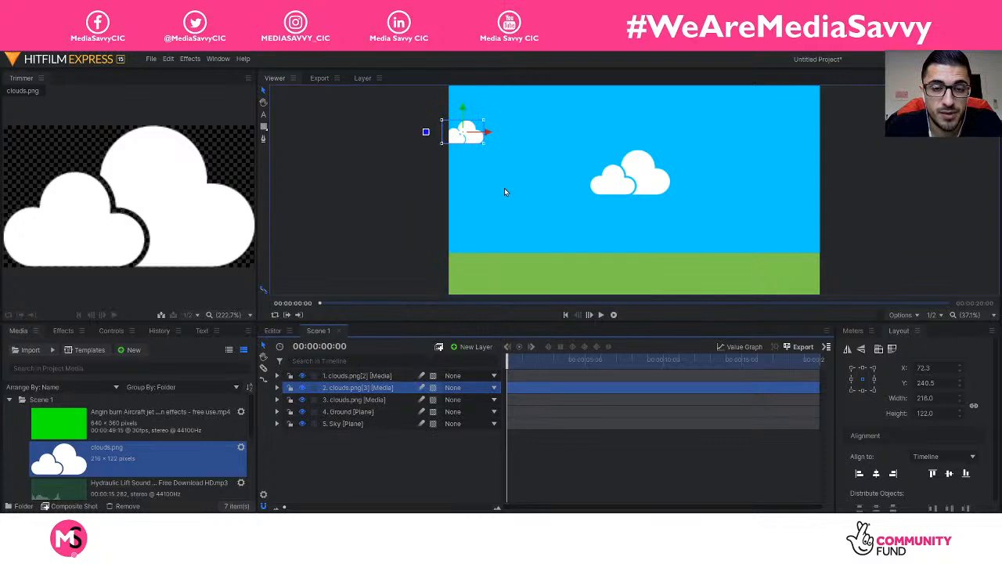
left_click_drag(491, 133, 763, 80)
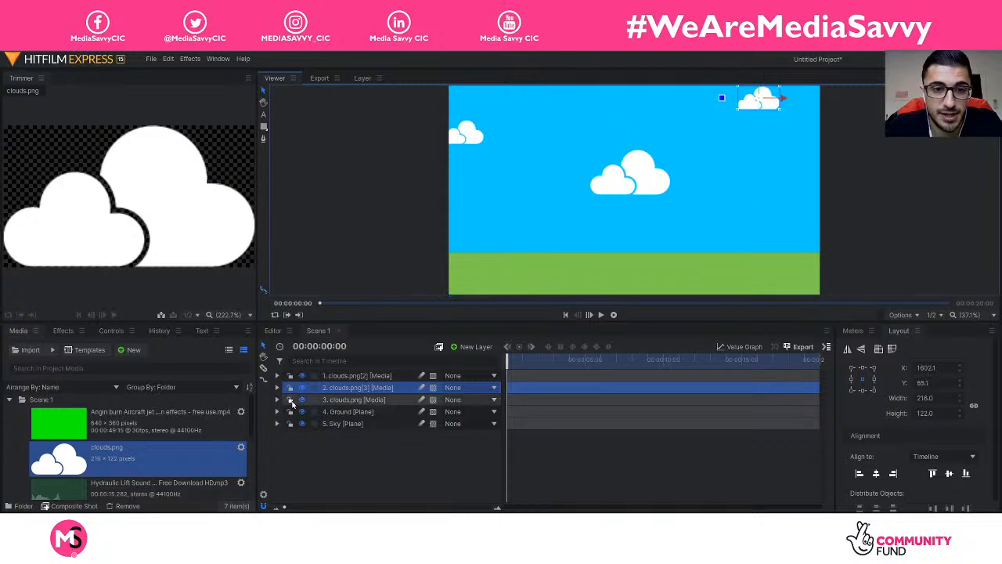
left_click(278, 388)
left_click(288, 423)
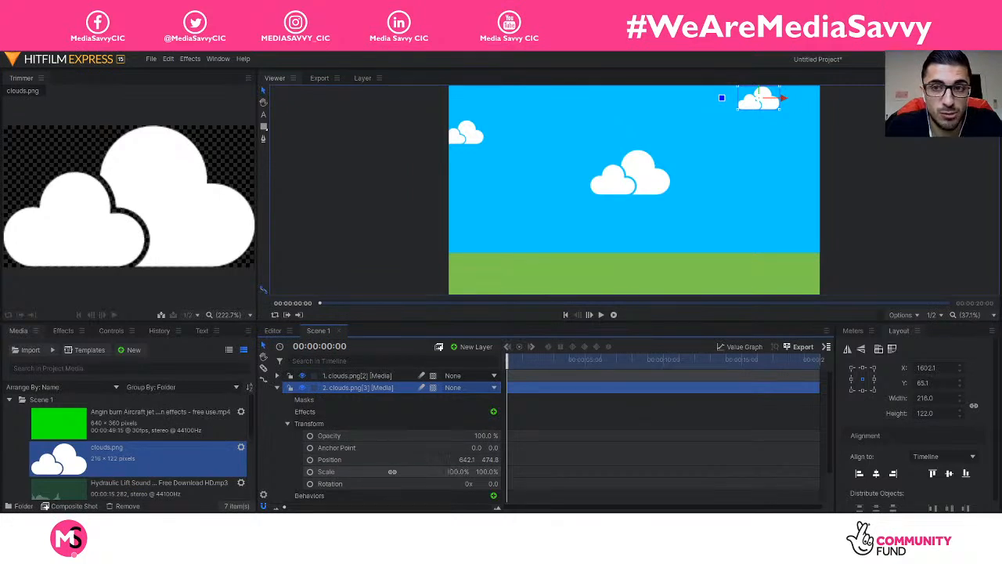
left_click_drag(449, 471, 470, 471)
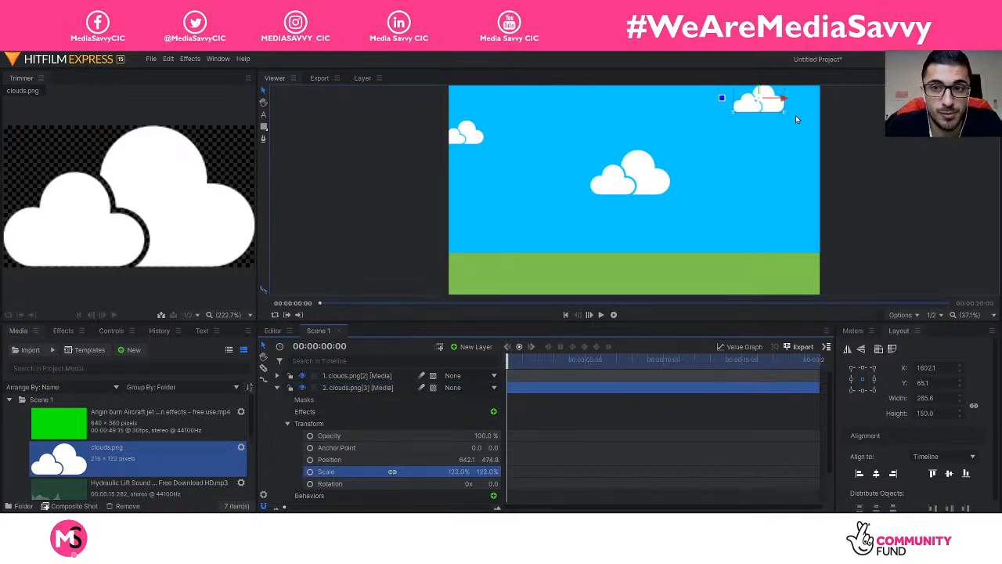
left_click_drag(762, 102, 779, 102)
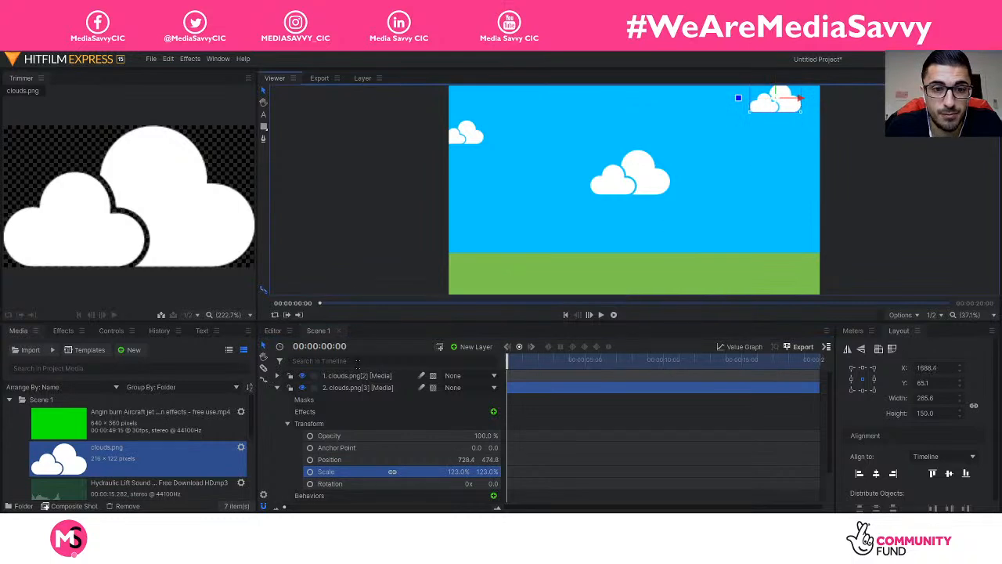
left_click(277, 387)
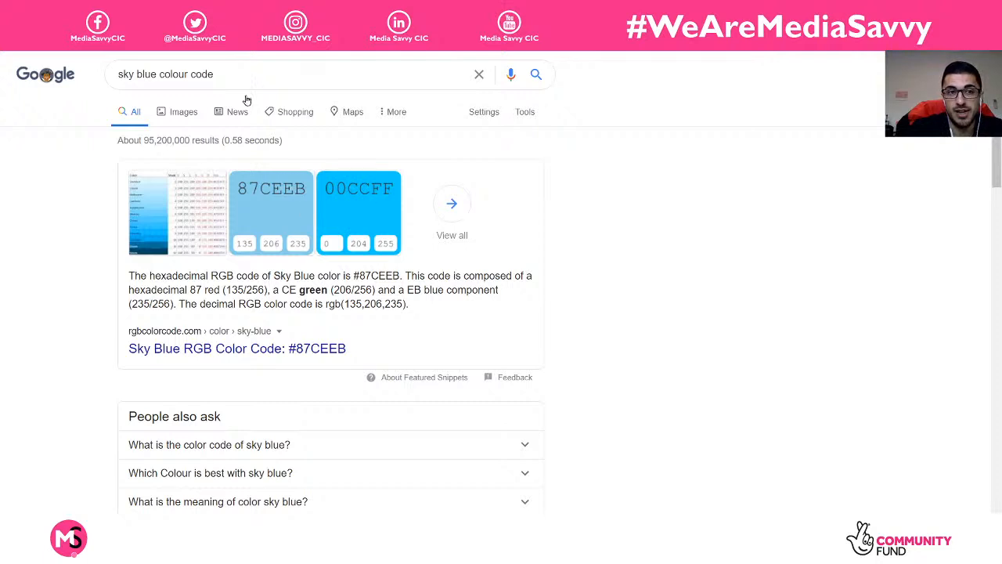
Step: Search Google for 'grass green colour code', review the codes, then return to HitFilm
left_click_drag(156, 74, 88, 92)
key("BackSpace")
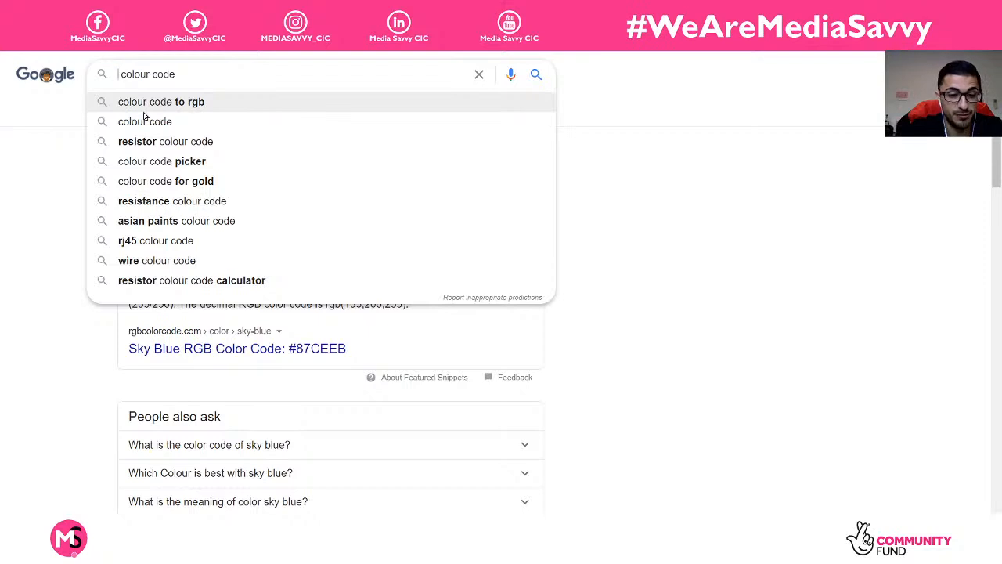
type("grass")
type(" green")
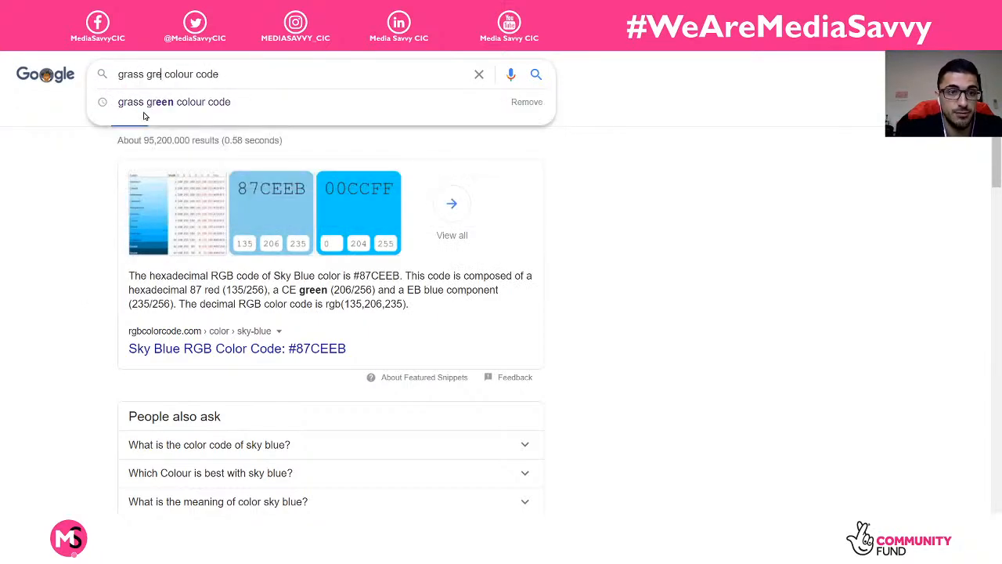
key("Return")
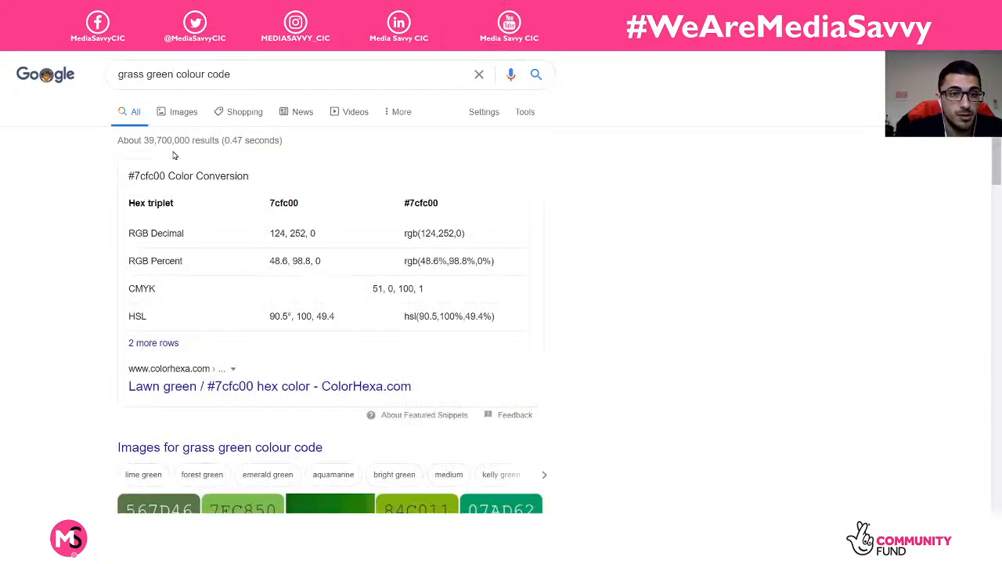
scroll(284, 298, "down", 1)
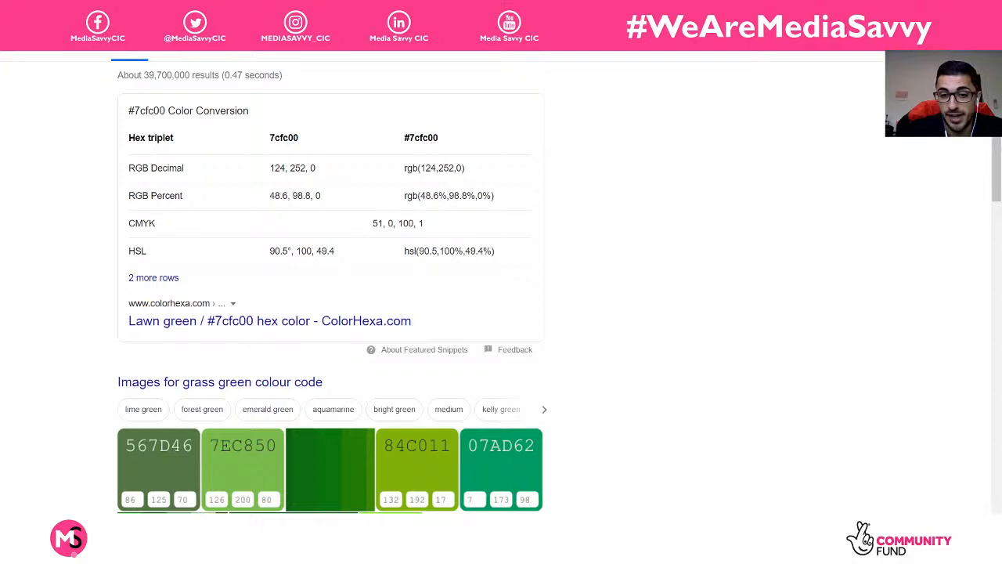
key("alt+Tab")
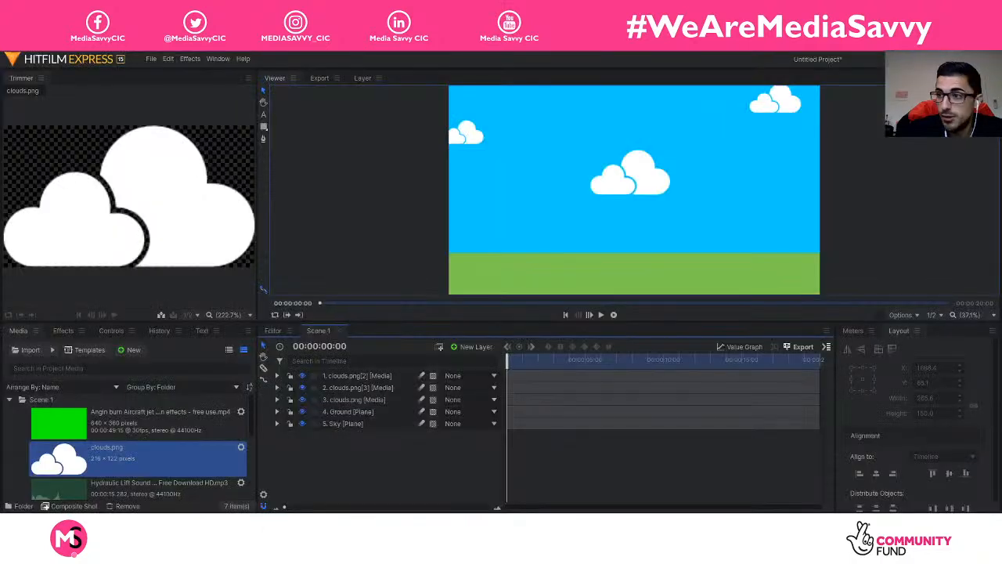
right_click(348, 448)
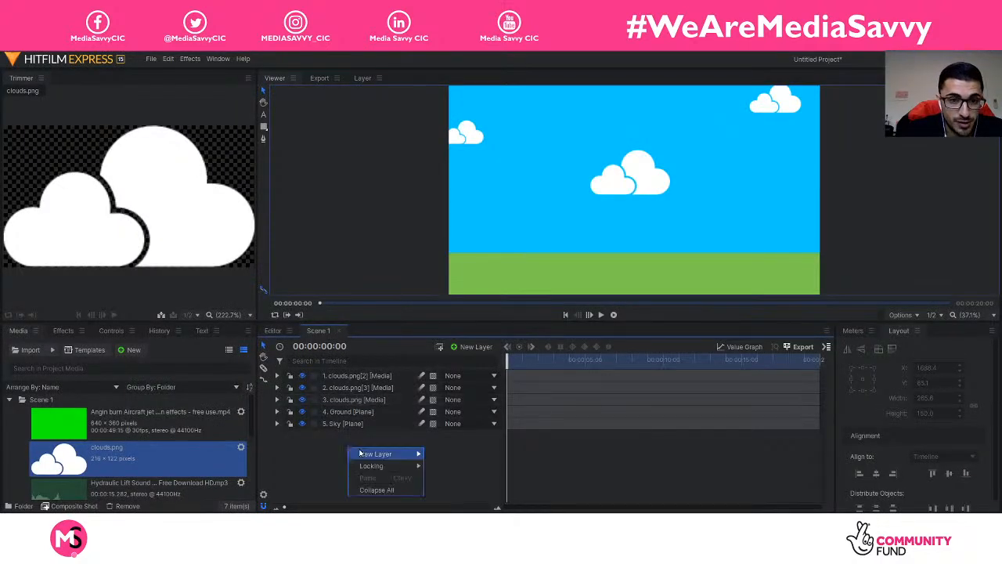
mouse_move(373, 456)
left_click(443, 454)
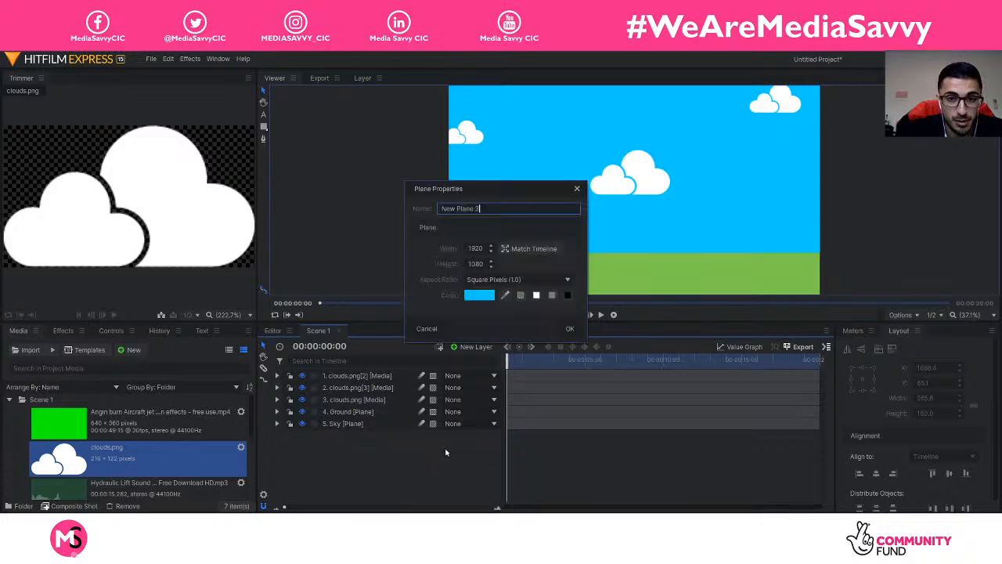
left_click(474, 295)
mouse_move(576, 345)
left_mouse_down()
mouse_move(546, 345)
mouse_move(563, 344)
left_mouse_up()
left_click(582, 343)
left_click(591, 342)
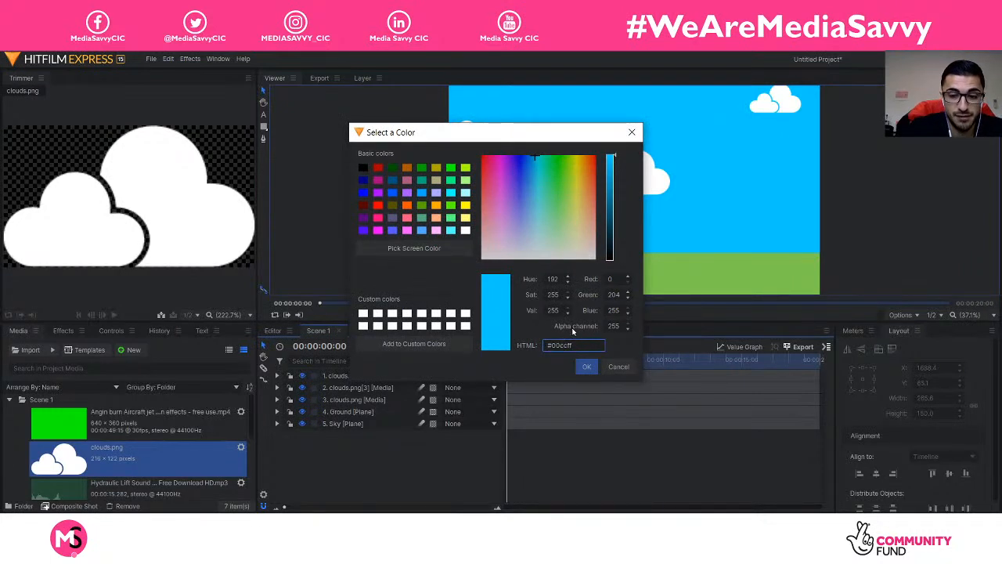
key("BackSpace")
key("BackSpace")
key("BackSpace")
key("BackSpace")
key("BackSpace")
key("BackSpace")
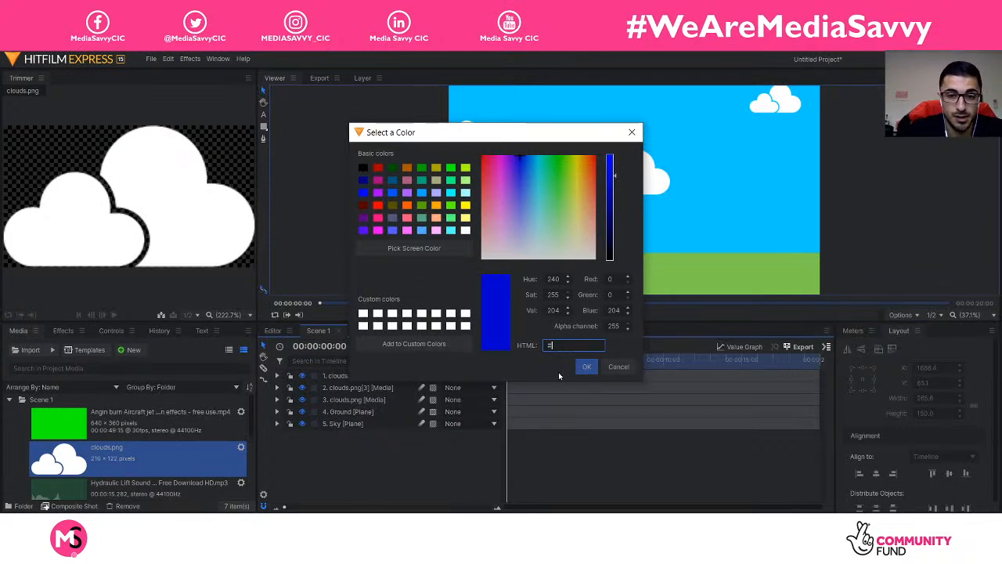
left_click(618, 367)
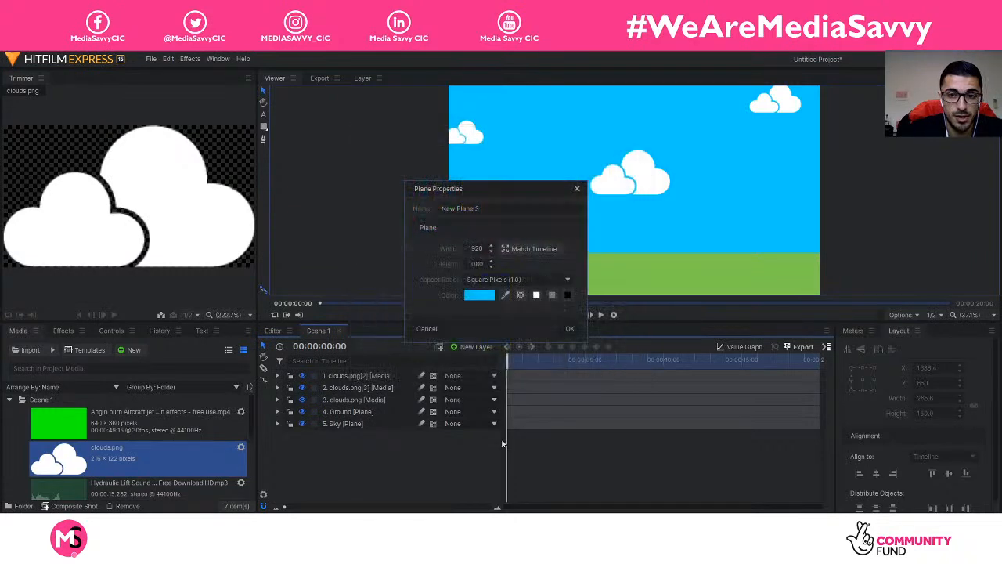
left_click(577, 188)
Step: Back in the browser, search 'colour code html' to view a list of hex codes
mouse_move(498, 526)
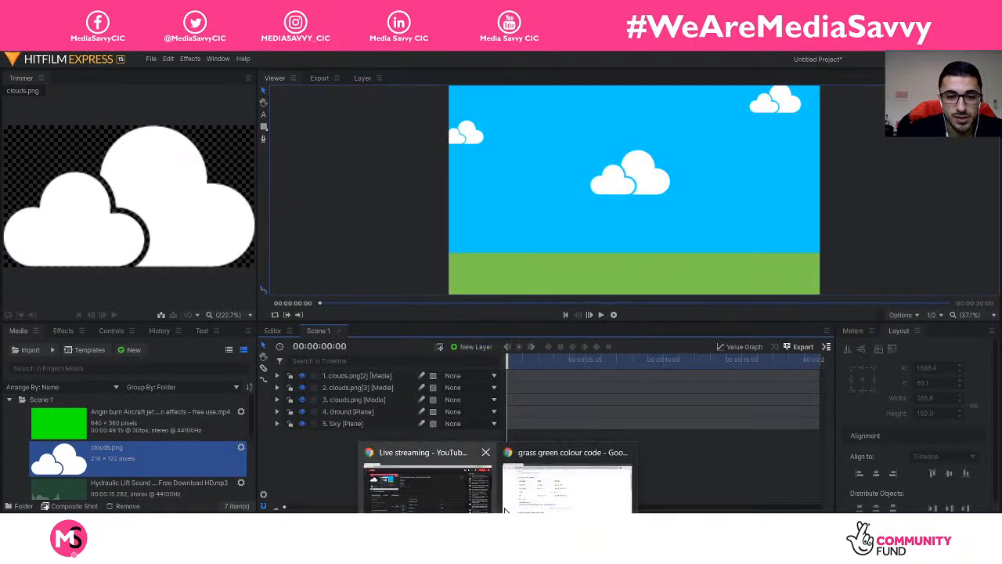
left_click(564, 505)
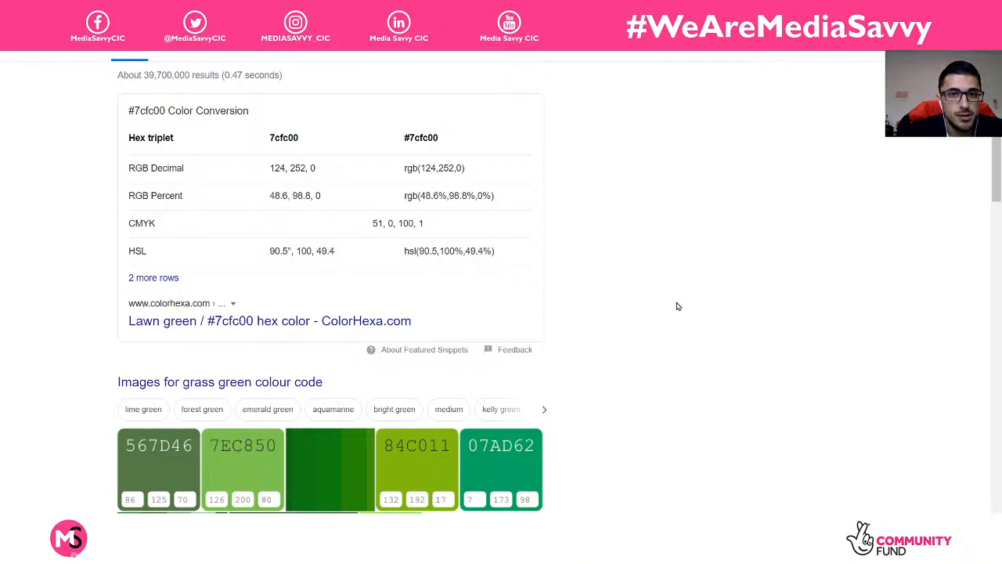
scroll(157, 105, "up", 1)
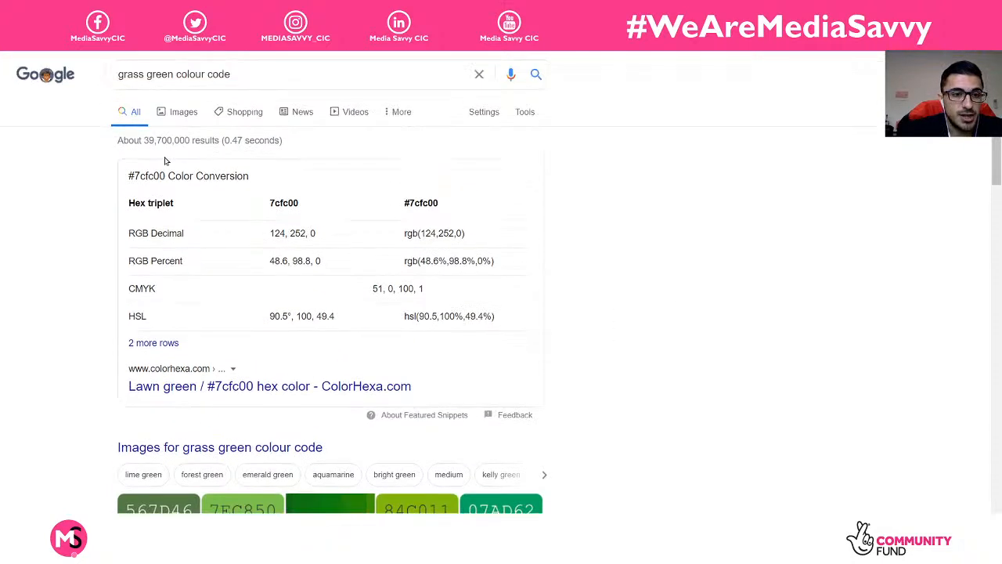
left_click(253, 72)
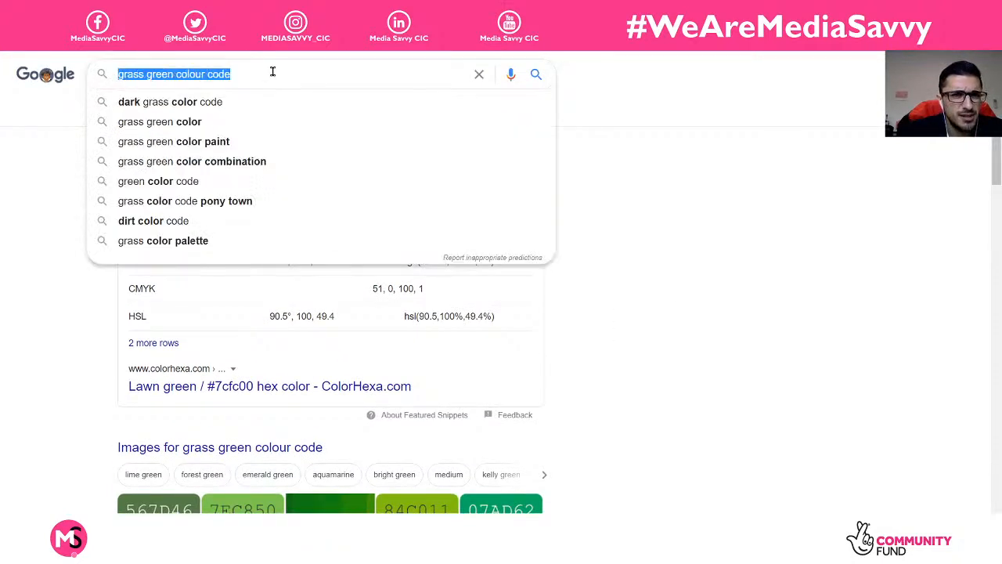
type("colour ")
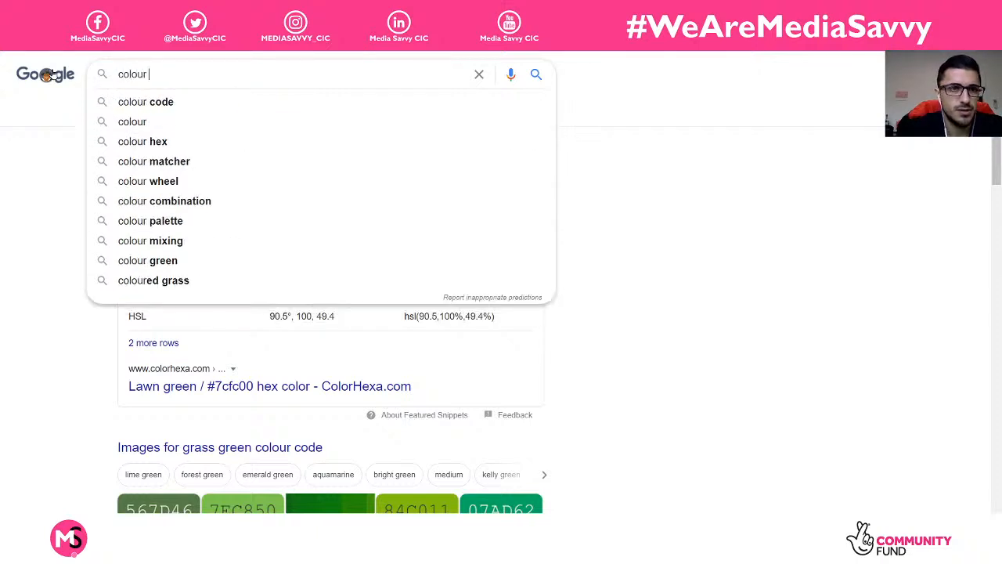
type("code html")
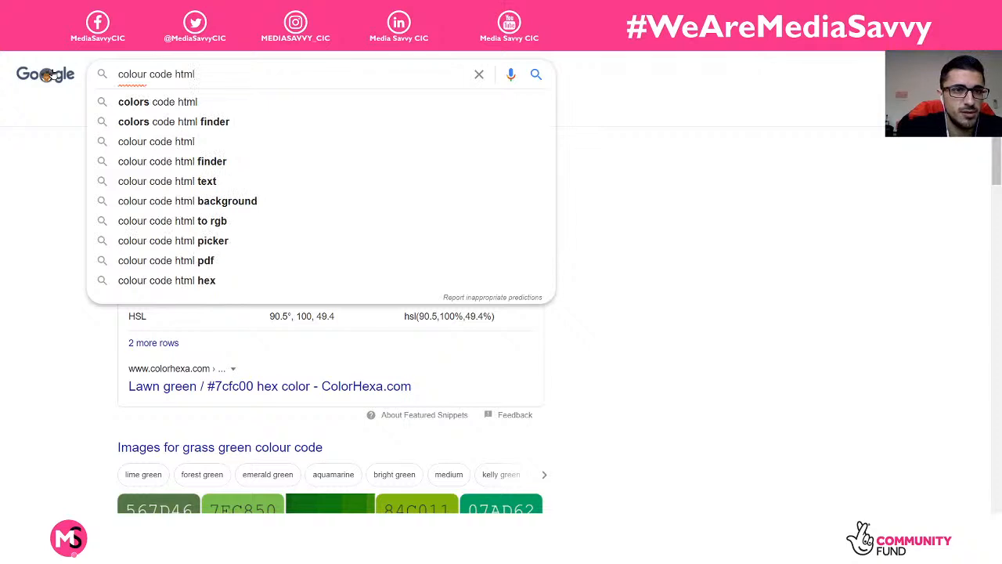
key("Down")
key("Return")
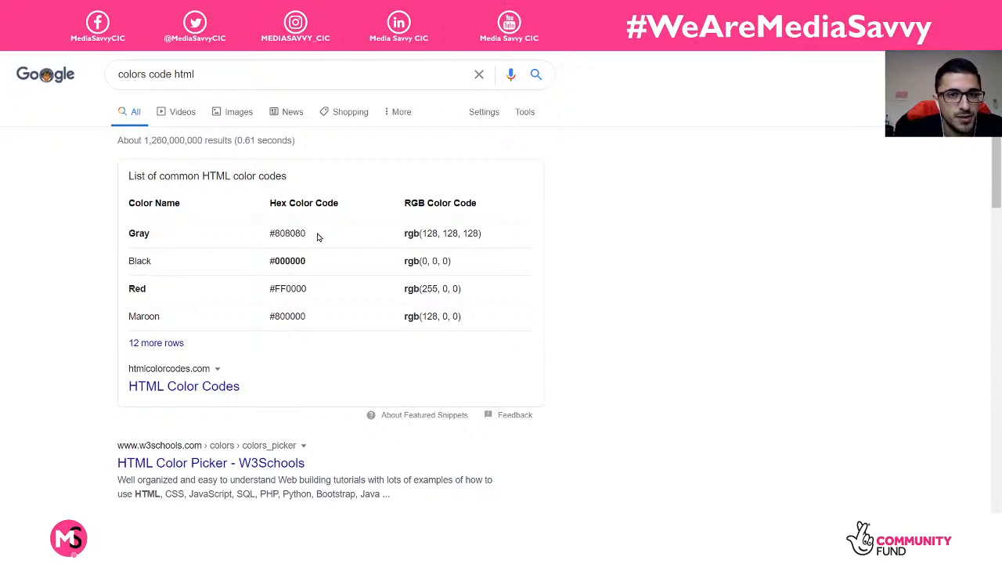
left_click_drag(316, 233, 268, 233)
left_click(282, 233)
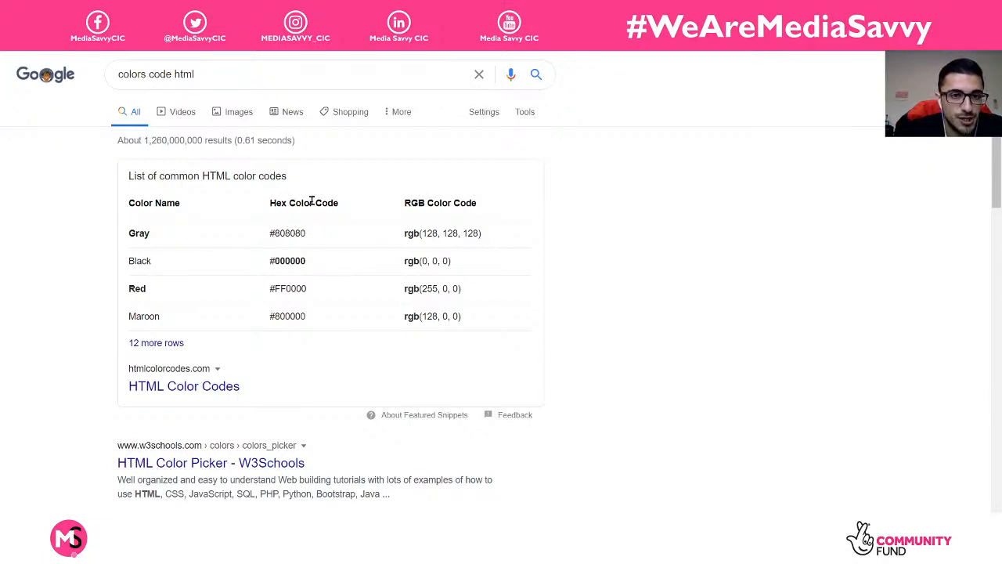
Step: Search 'sky blue hex code', browse the image results, then return to all results
left_click_drag(226, 73, 94, 78)
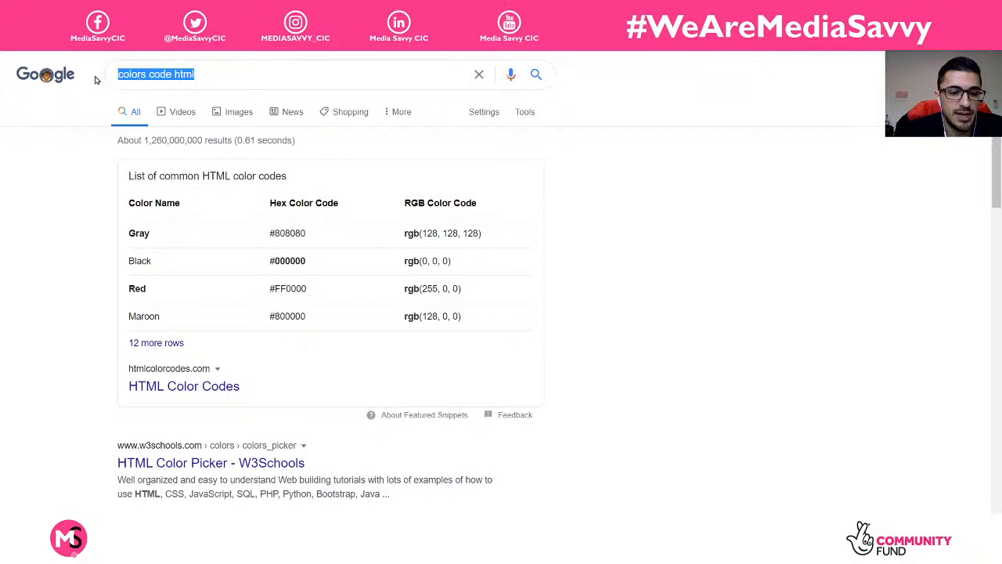
type("sky s")
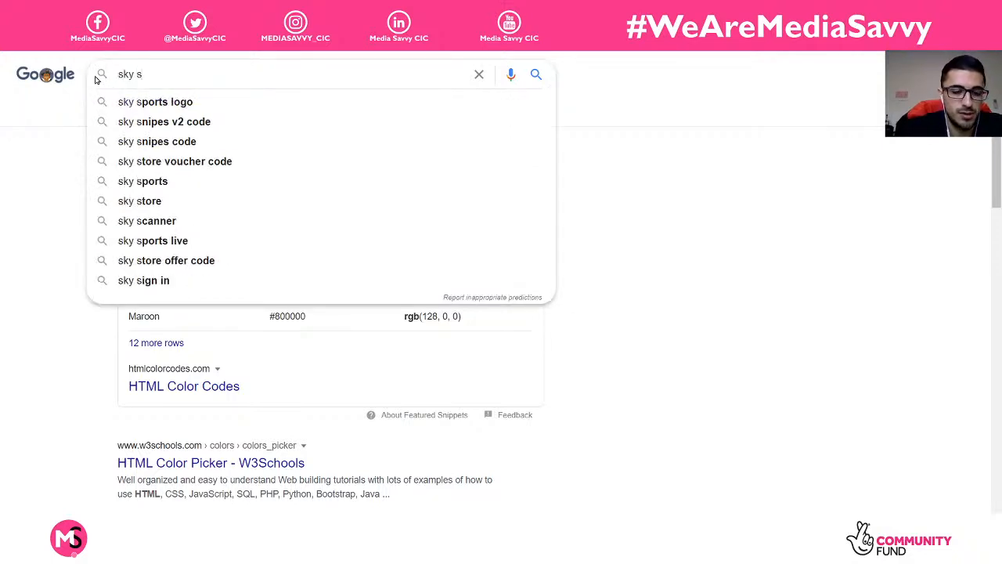
key("BackSpace")
type("blue ")
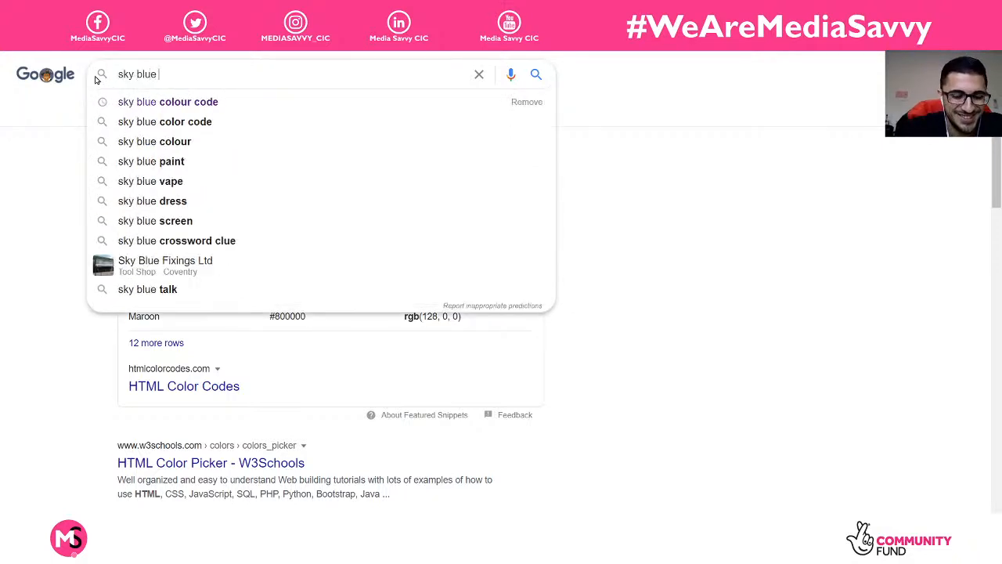
type("hex code")
key("Return")
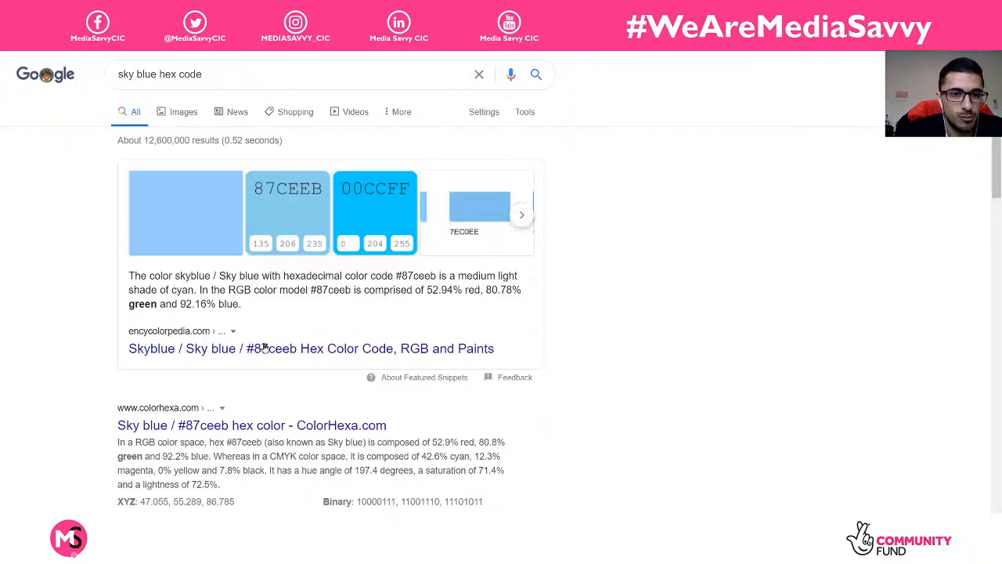
scroll(249, 327, "down", 1)
scroll(249, 327, "down", 1)
scroll(264, 325, "up", 2)
scroll(282, 306, "down", 2)
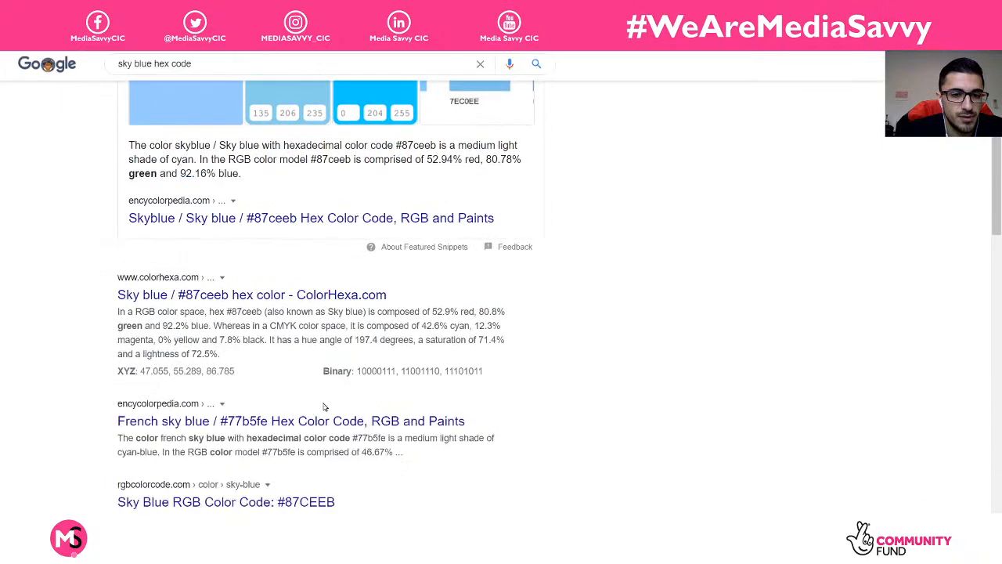
scroll(313, 497, "up", 3)
left_click(178, 108)
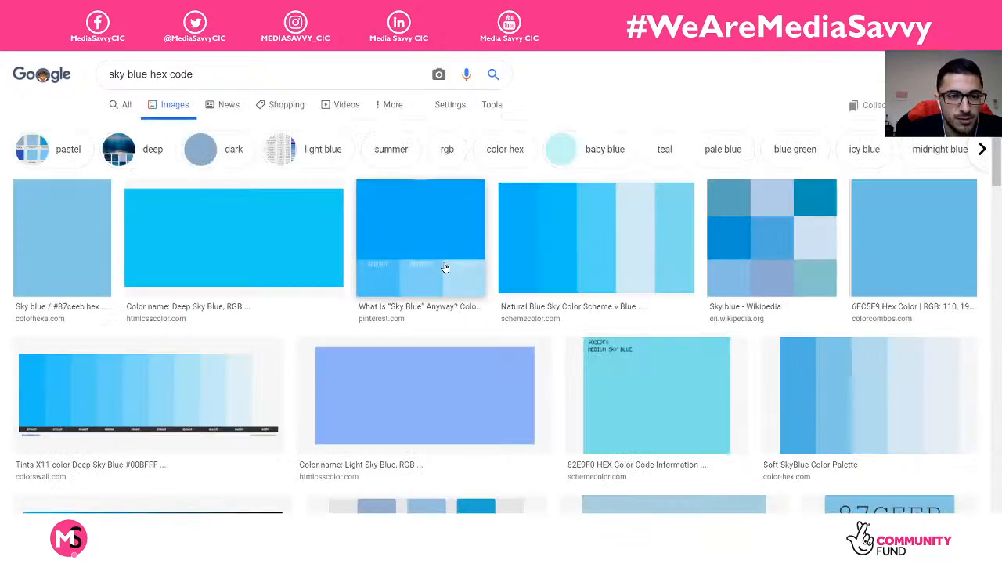
scroll(783, 352, "down", 1)
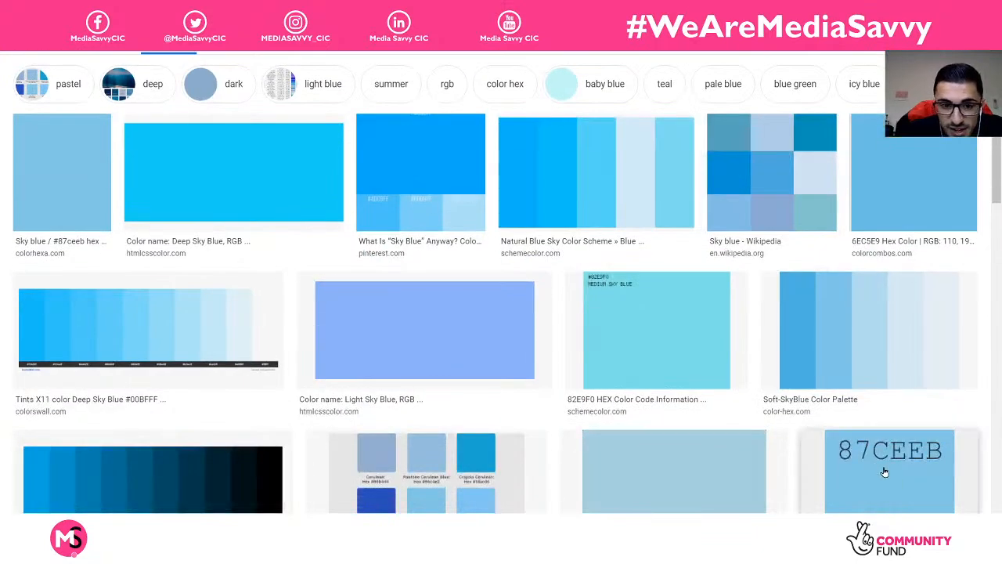
scroll(878, 457, "down", 3)
scroll(426, 313, "down", 1)
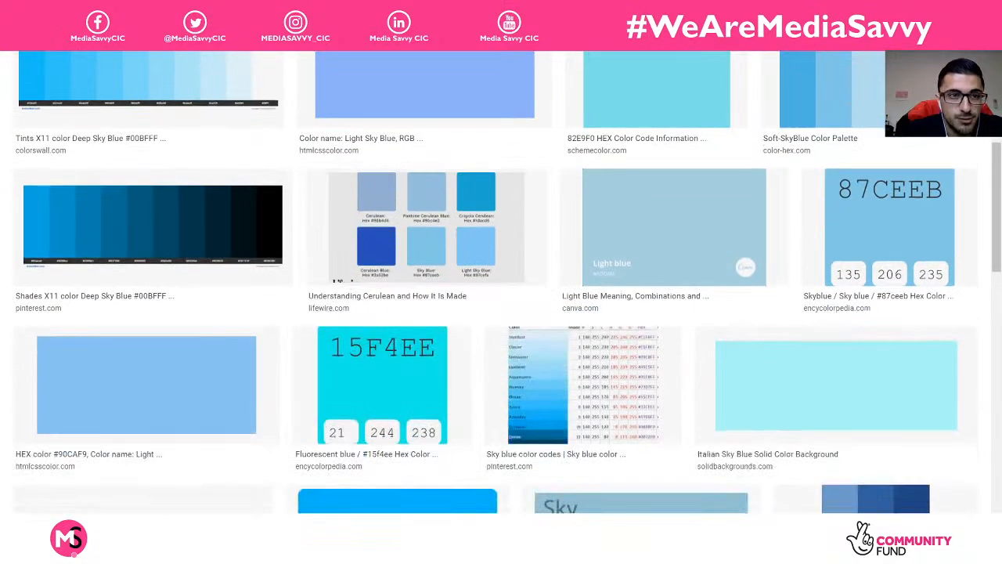
key("alt+Left")
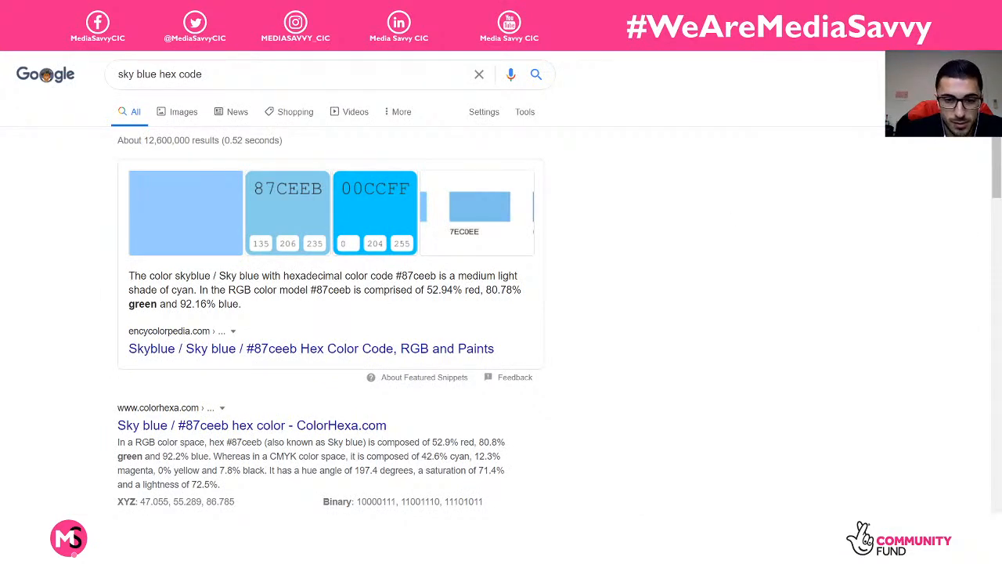
Step: Move the browser aside and draw a curved mask on the Ground plane
mouse_move(498, 551)
left_click_drag(595, 10, 1001, 72)
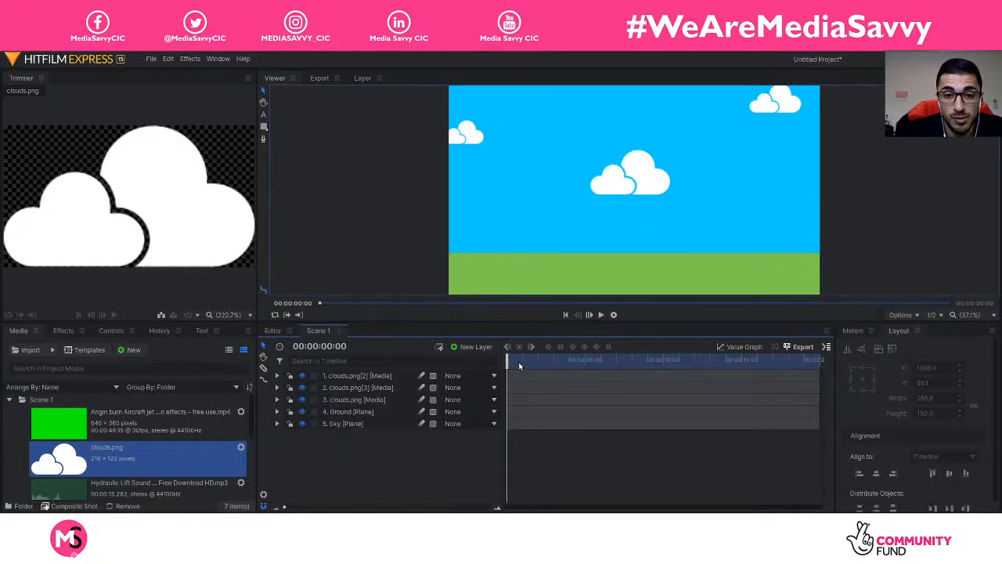
mouse_move(519, 365)
left_mouse_down()
mouse_move(818, 362)
mouse_move(506, 361)
left_mouse_up()
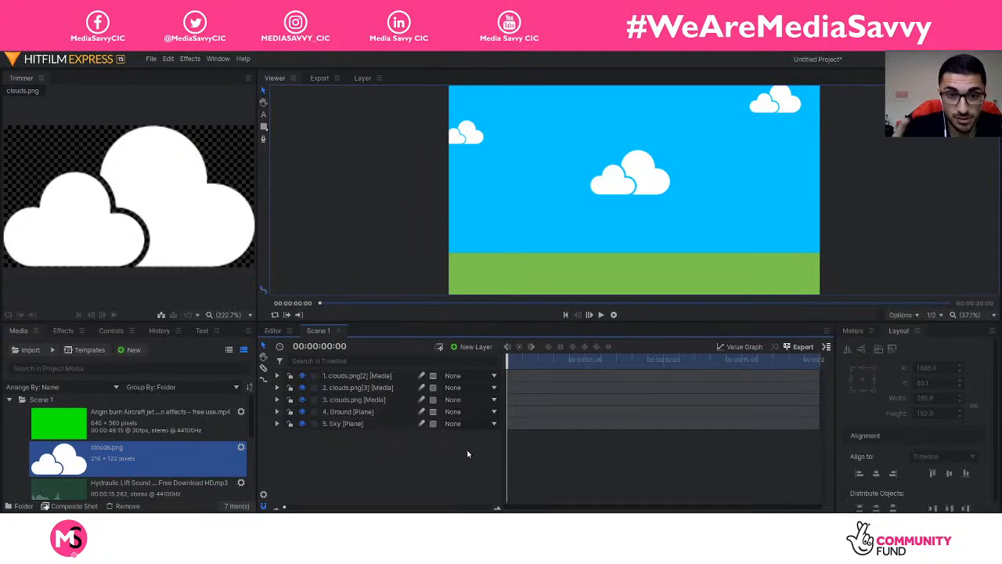
left_click(372, 412)
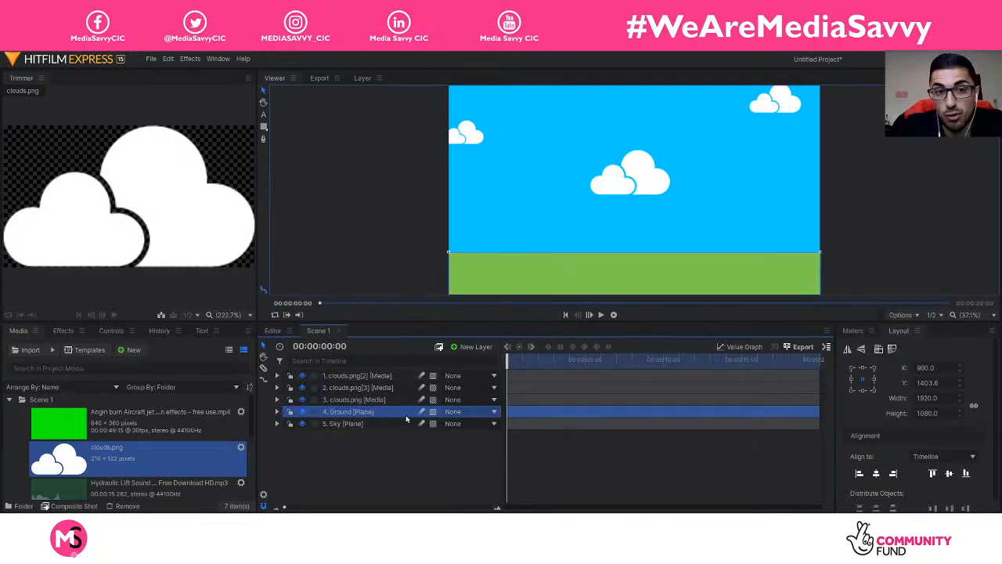
left_click(264, 139)
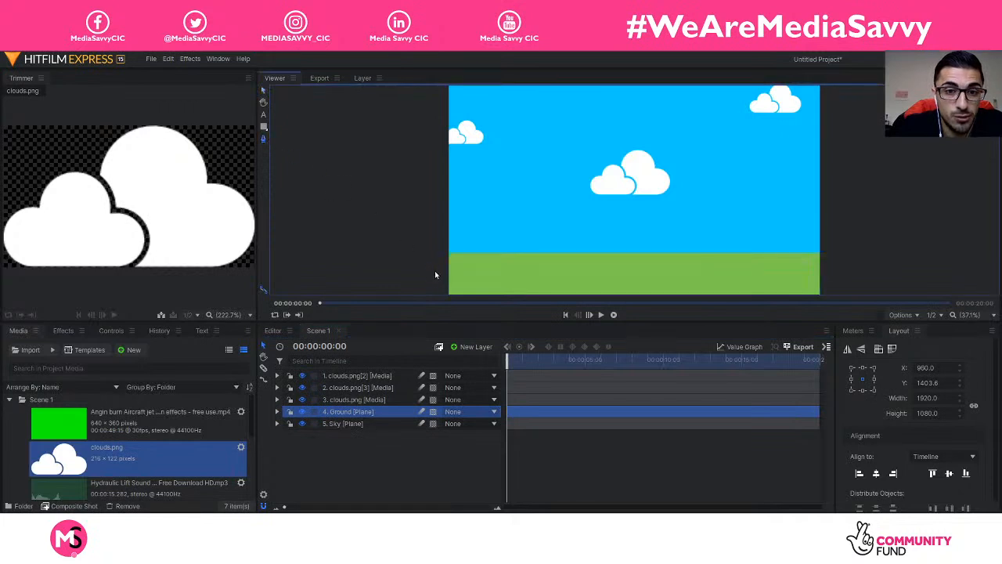
left_click(421, 278)
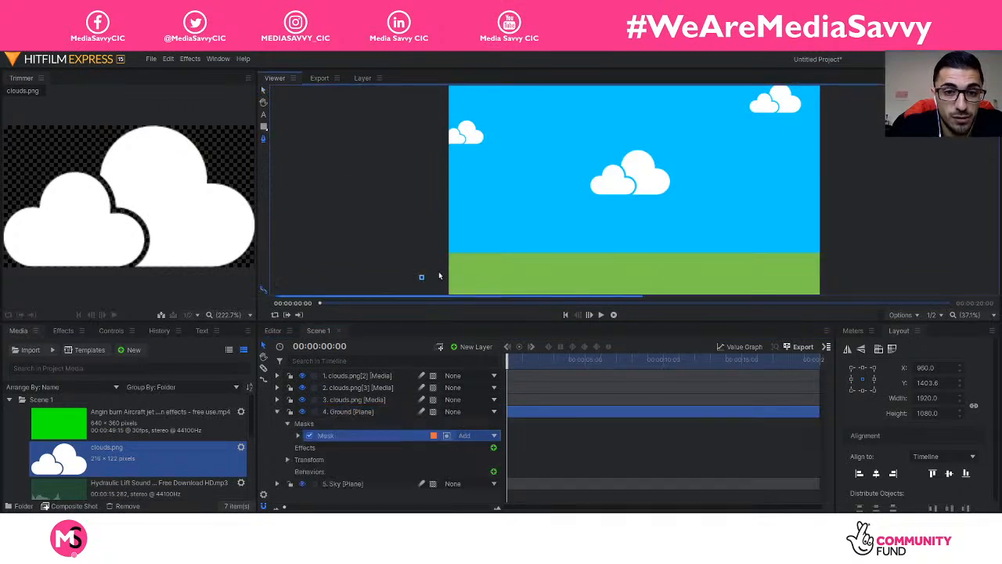
left_click(490, 251)
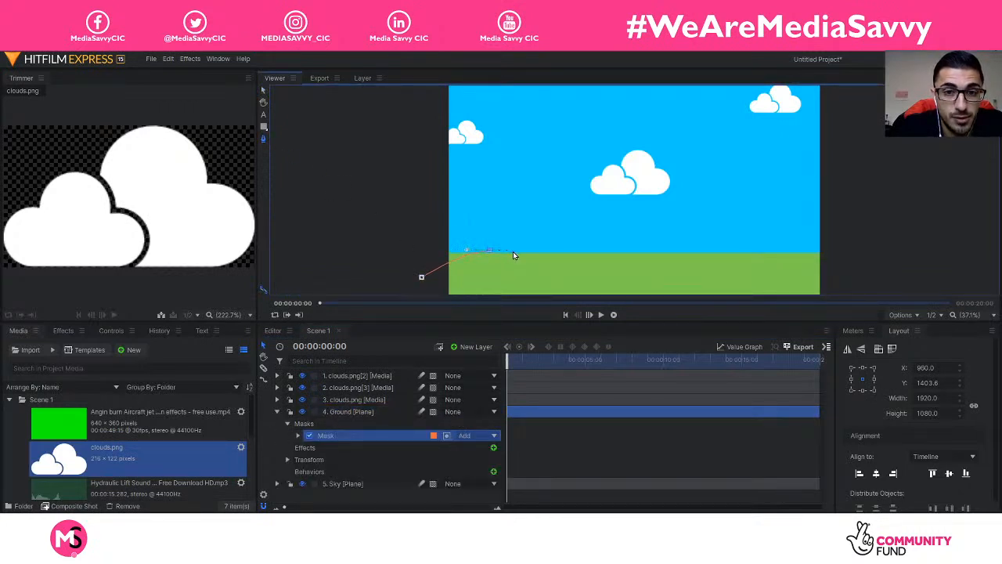
left_click_drag(515, 251, 518, 250)
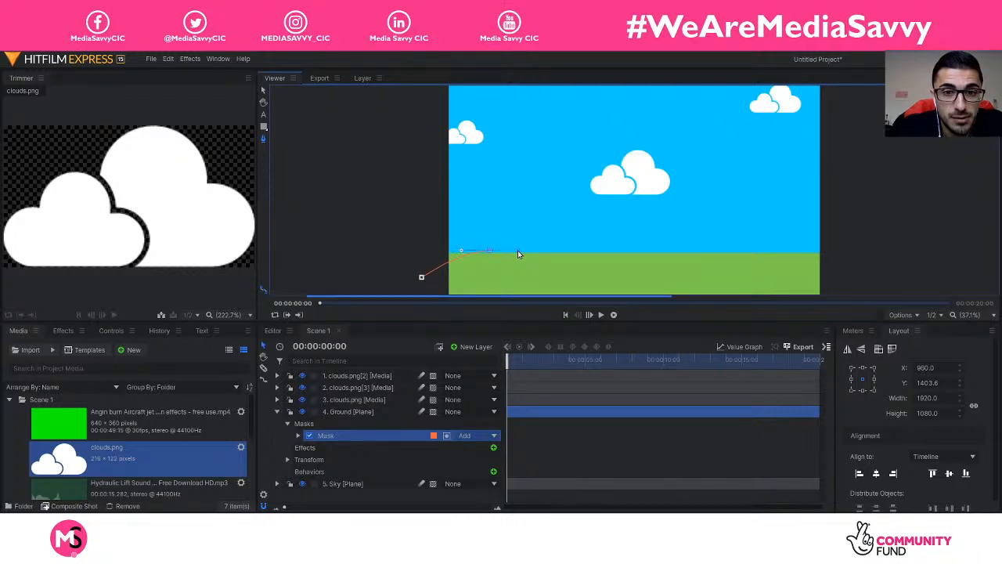
Step: Select the Ground layer's existing mask and delete it
left_click(827, 246)
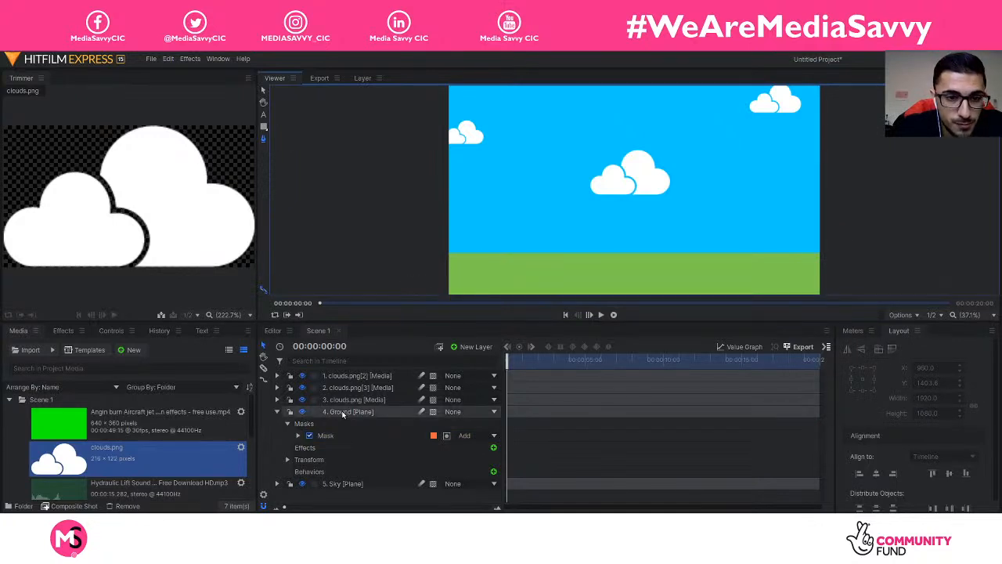
left_click(355, 433)
key("Delete")
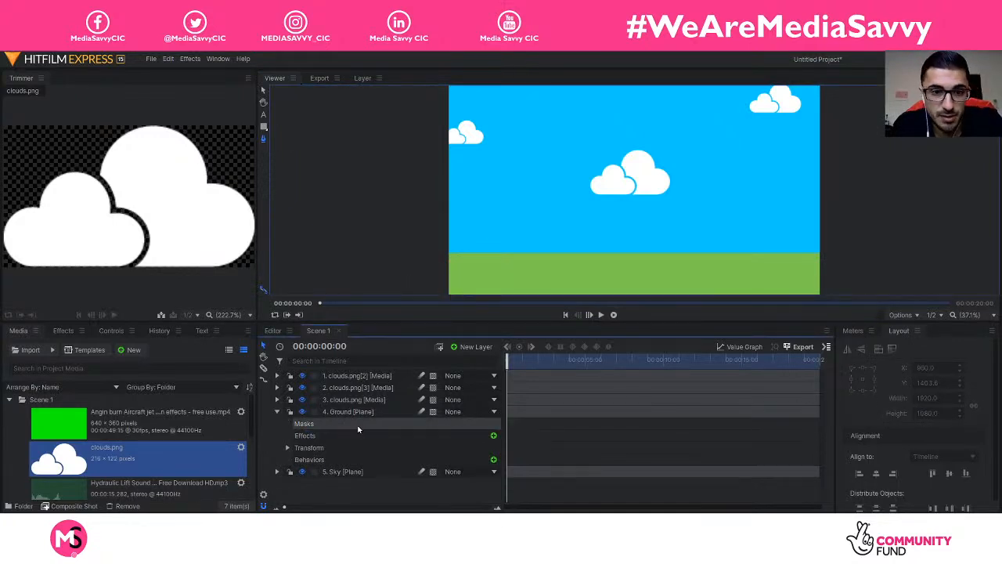
Step: Draw a closed, curved mask around the Ground layer to round off its top edge
left_click(349, 415)
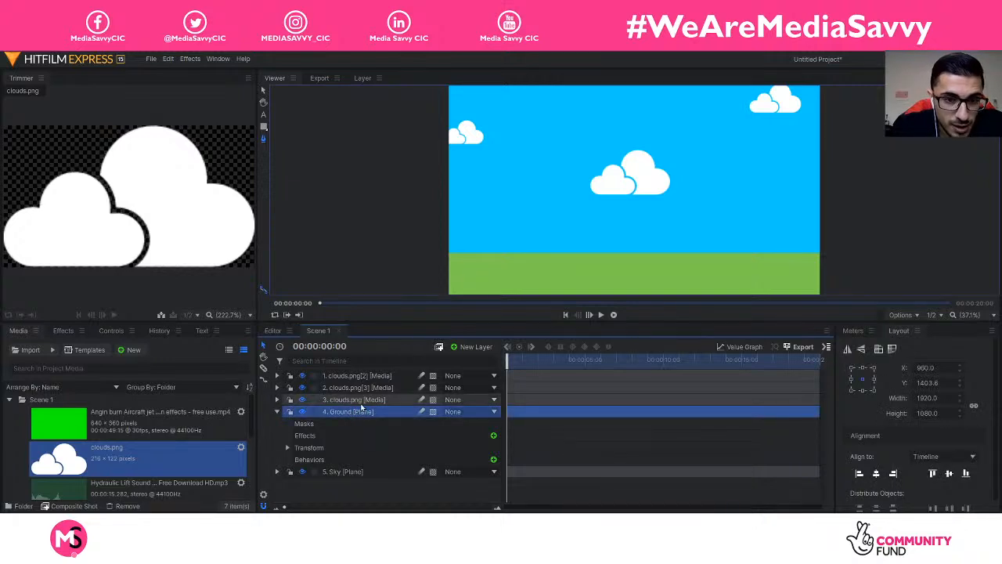
left_click(263, 139)
left_click(418, 272)
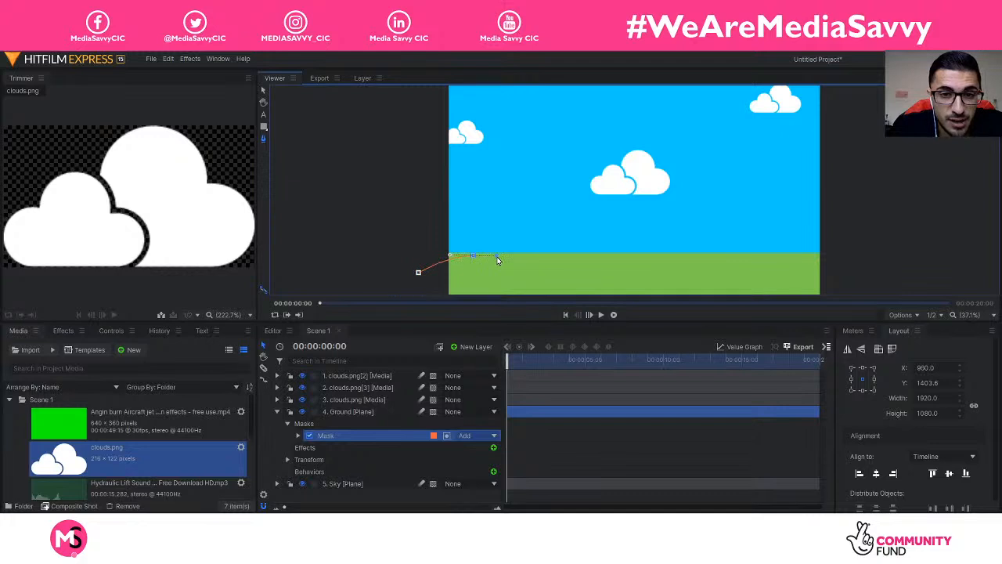
left_click(794, 256)
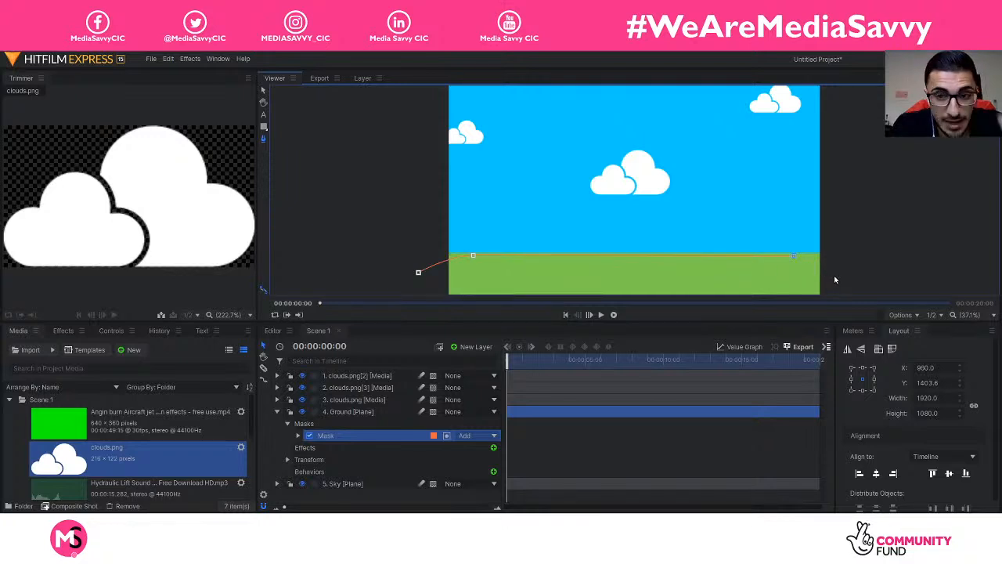
left_click_drag(842, 275, 862, 293)
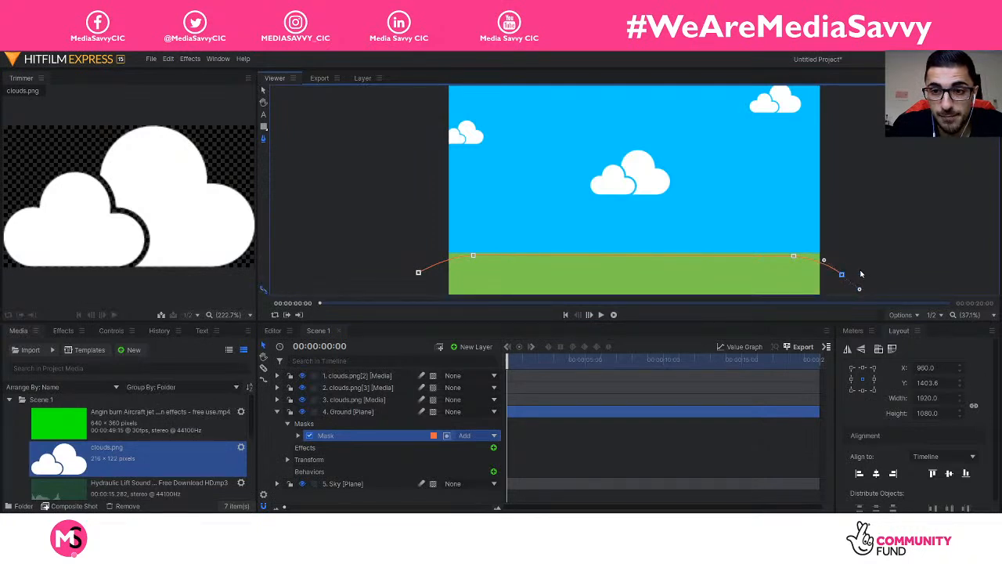
scroll(861, 274, "down", 2)
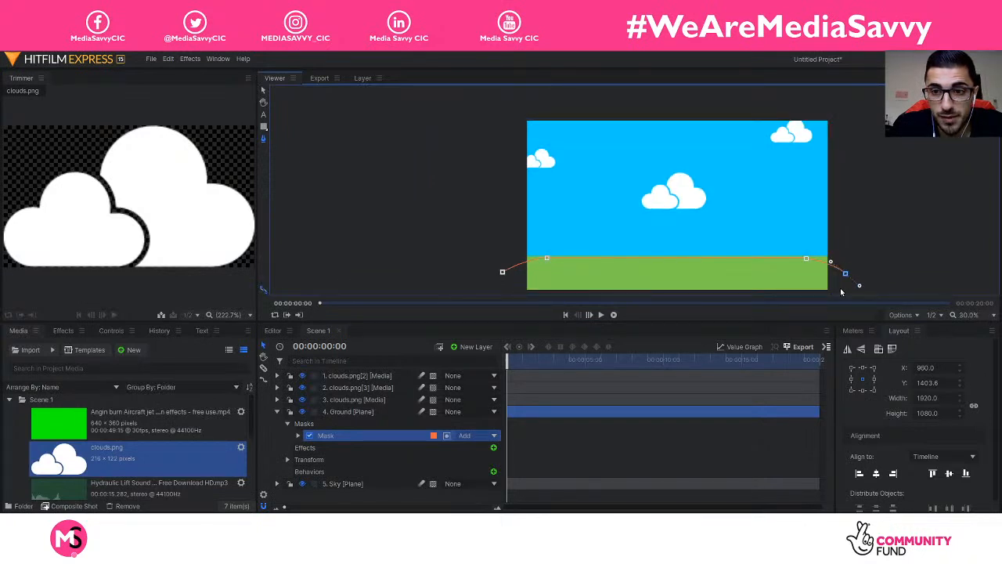
left_click(517, 292)
left_click(503, 273)
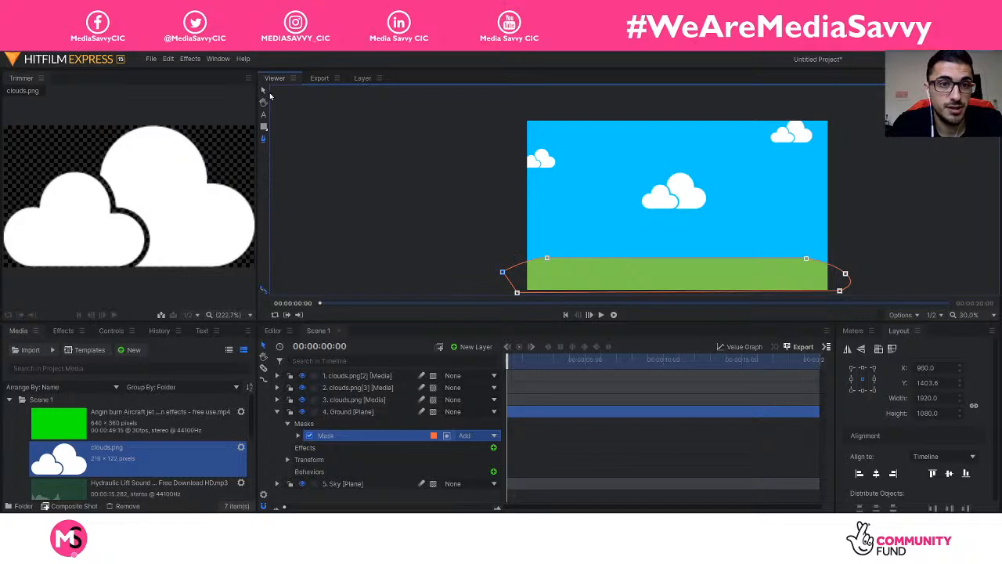
Step: Return to the Select tool, then collapse and deselect the Ground layer
left_click(264, 91)
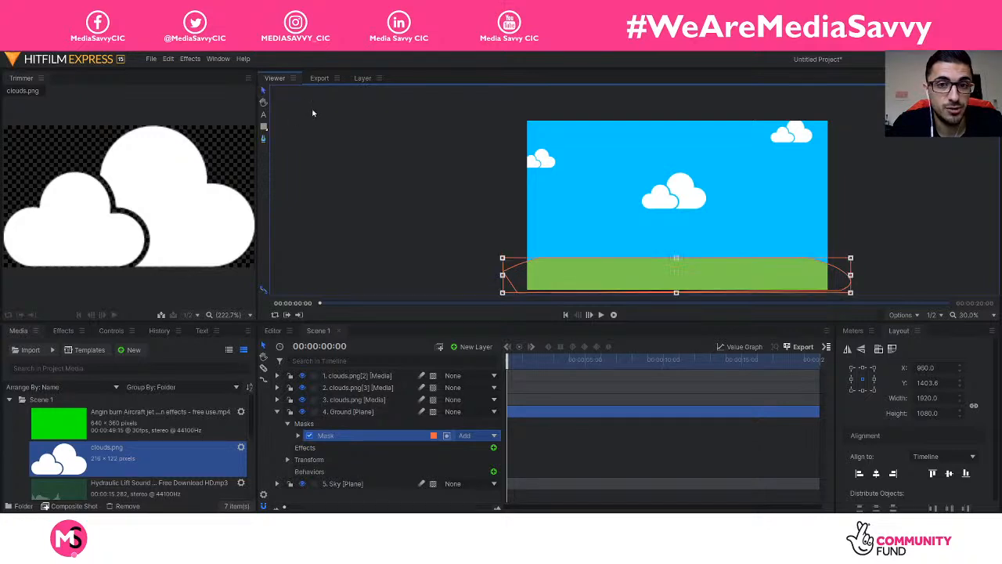
left_click(277, 412)
left_click(314, 412)
left_click(364, 455)
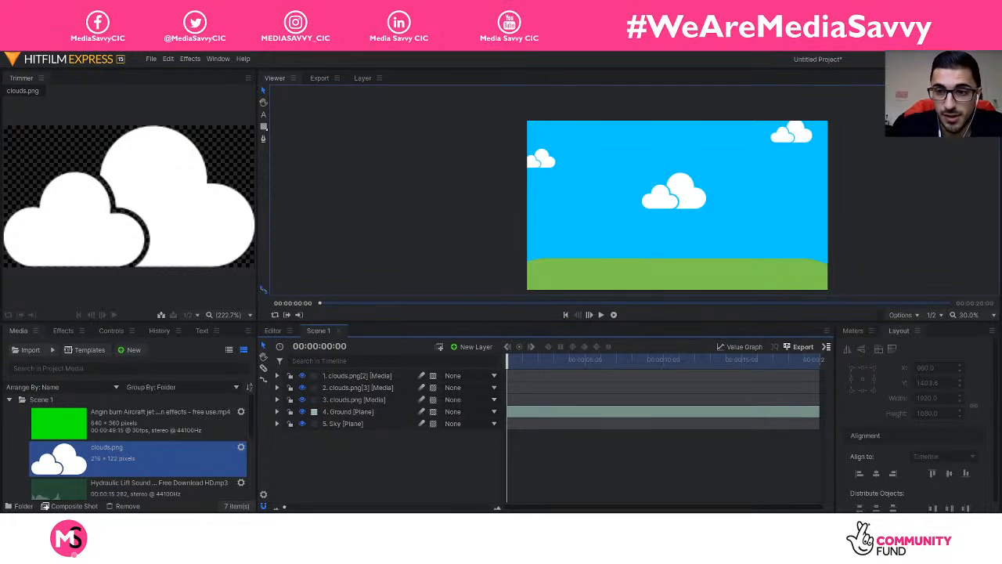
Step: Set the viewer zoom to Scale to Fit and set Ground's colour label to None
left_click(963, 315)
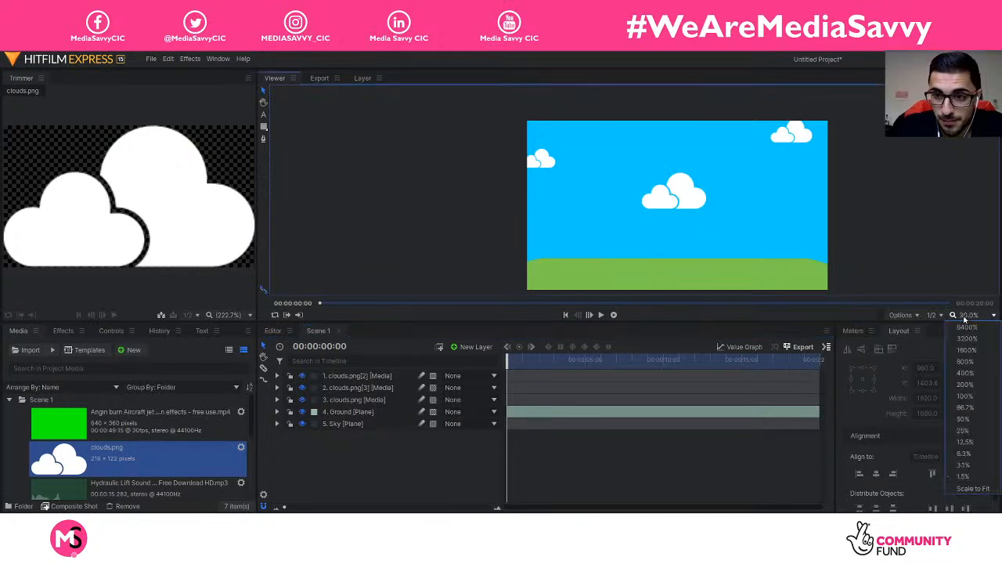
left_click(973, 489)
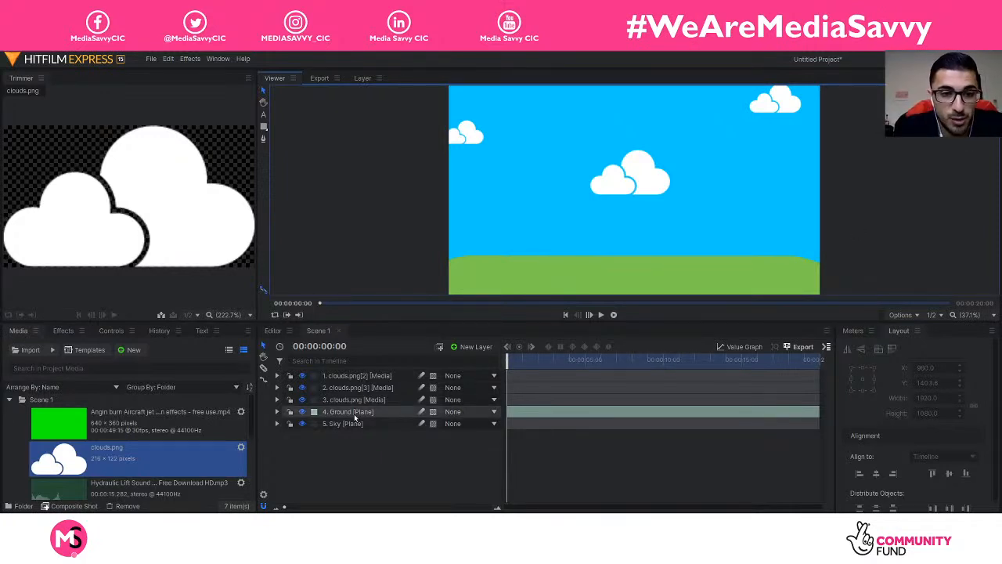
left_click(315, 412)
left_click(338, 350)
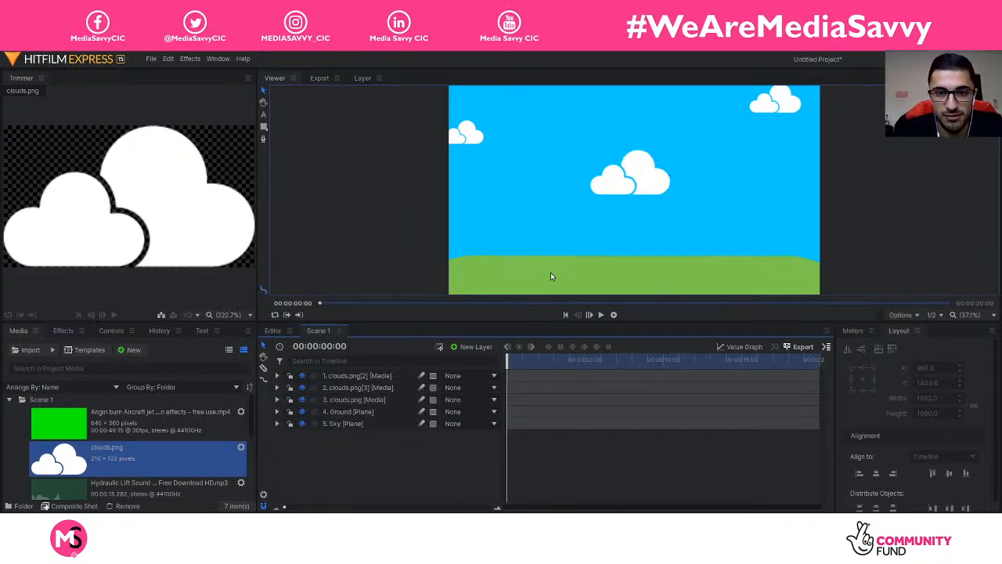
Step: Nudge the Ground layer slightly lower, then scrub the timeline to preview the scene
left_click(352, 414)
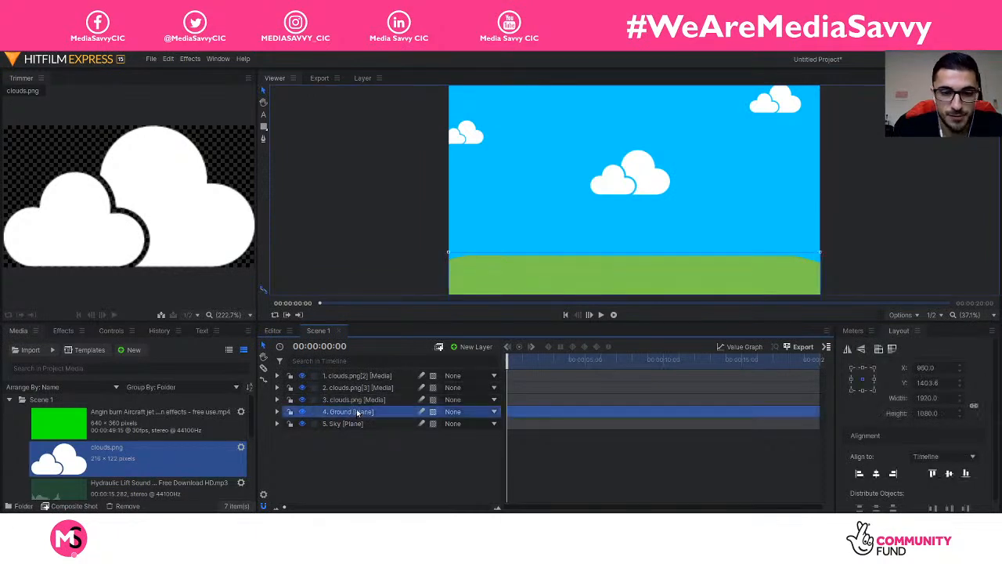
key("Down")
key("Down")
key("Down")
key("Down")
key("Down")
key("Down")
key("Down")
key("Down")
key("Down")
key("Down")
key("Down")
key("Down")
key("Down")
key("Down")
key("Down")
key("Down")
key("Down")
key("Down")
key("Down")
key("Down")
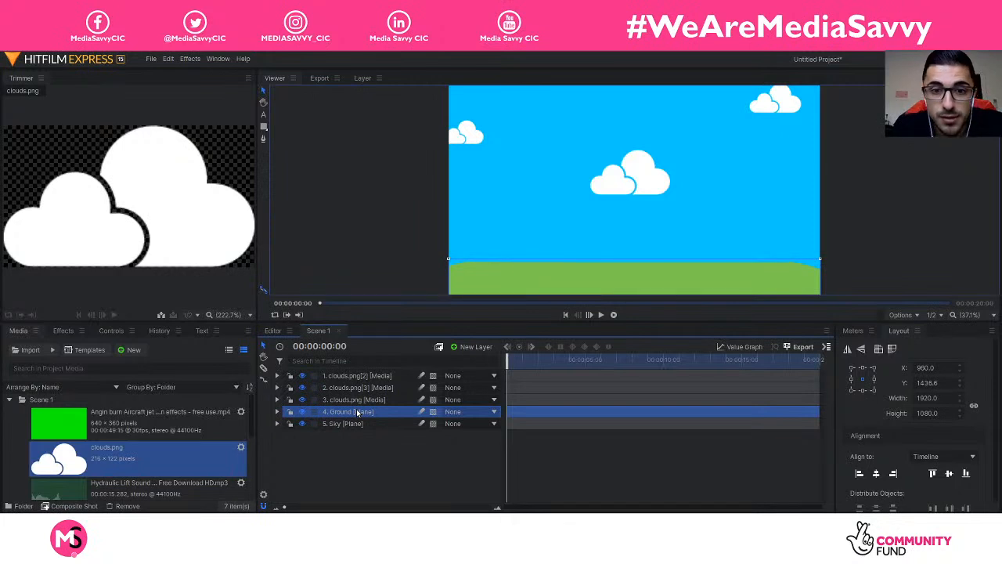
left_click(375, 455)
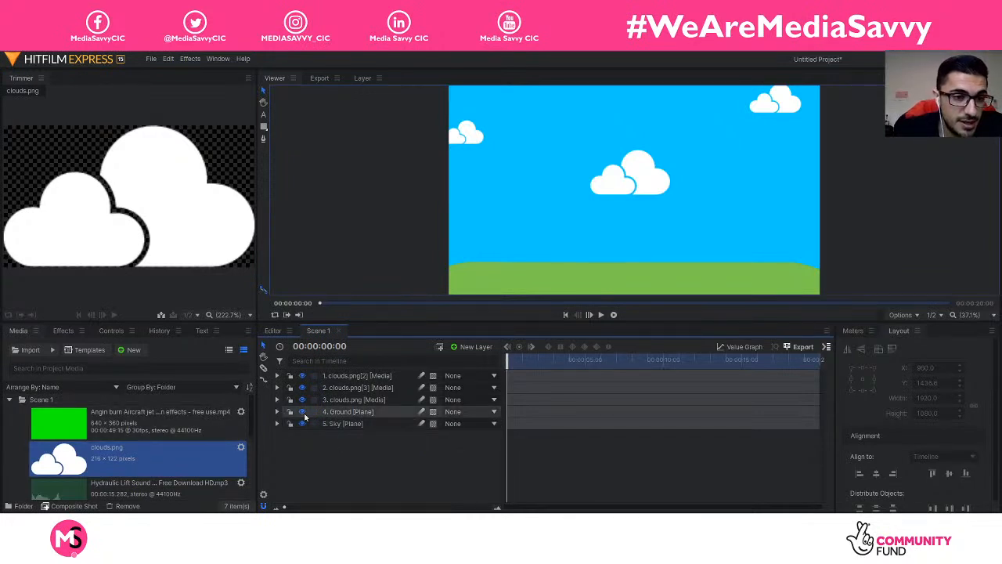
left_click_drag(548, 359, 505, 360)
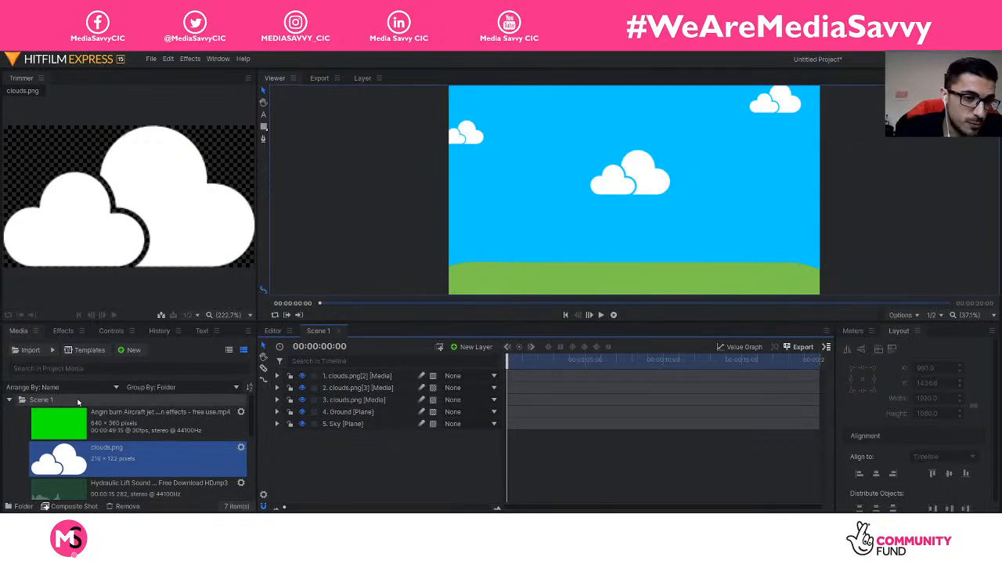
Step: Drag rocket.png from the Media panel into the scene
scroll(120, 436, "down", 3)
left_click(119, 436)
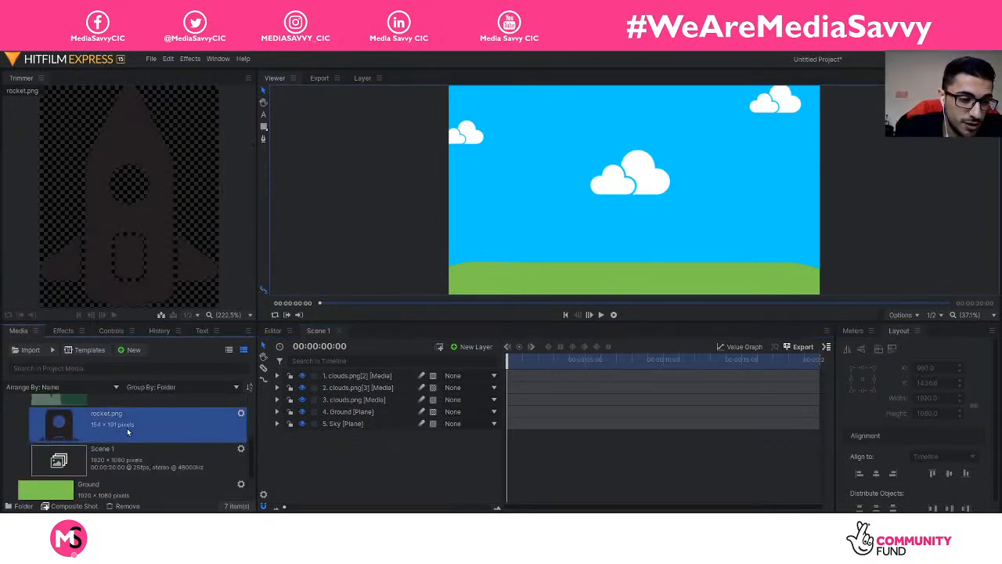
left_click_drag(93, 426, 483, 267)
left_click_drag(533, 245, 643, 213)
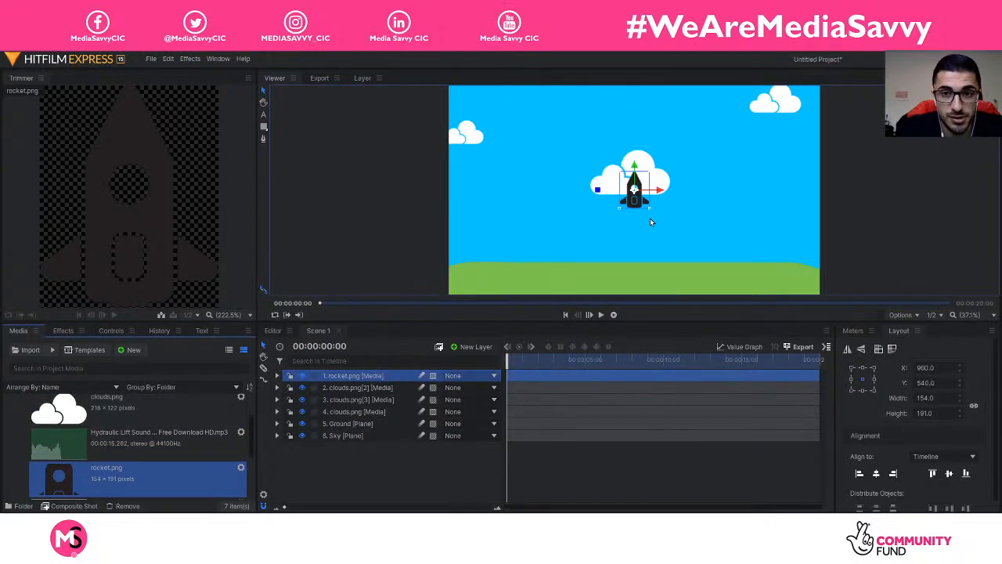
Step: Move the rocket down above the ground, undoing an accidental Sky move
left_click_drag(639, 167, 539, 241)
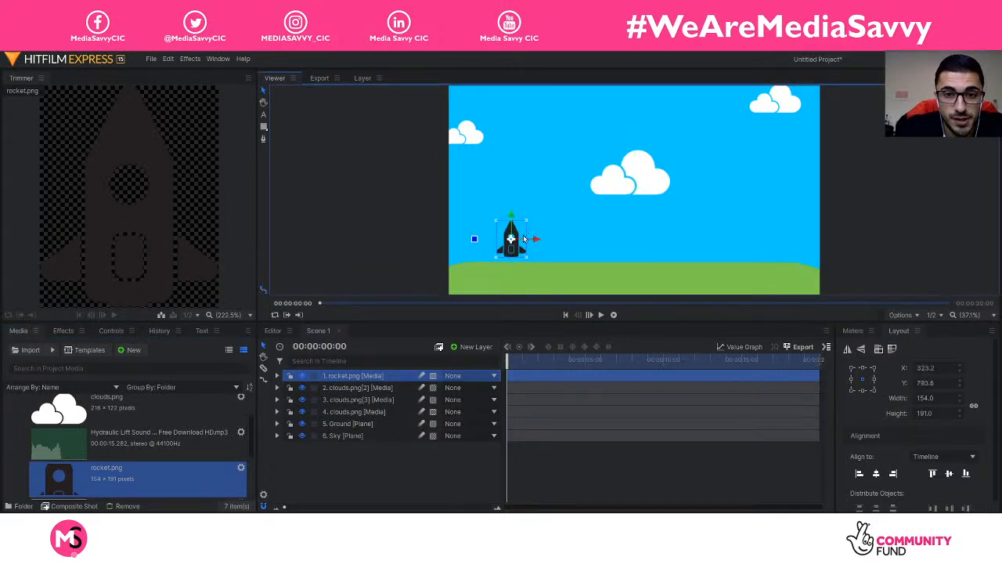
left_click(525, 241)
key("ctrl+z")
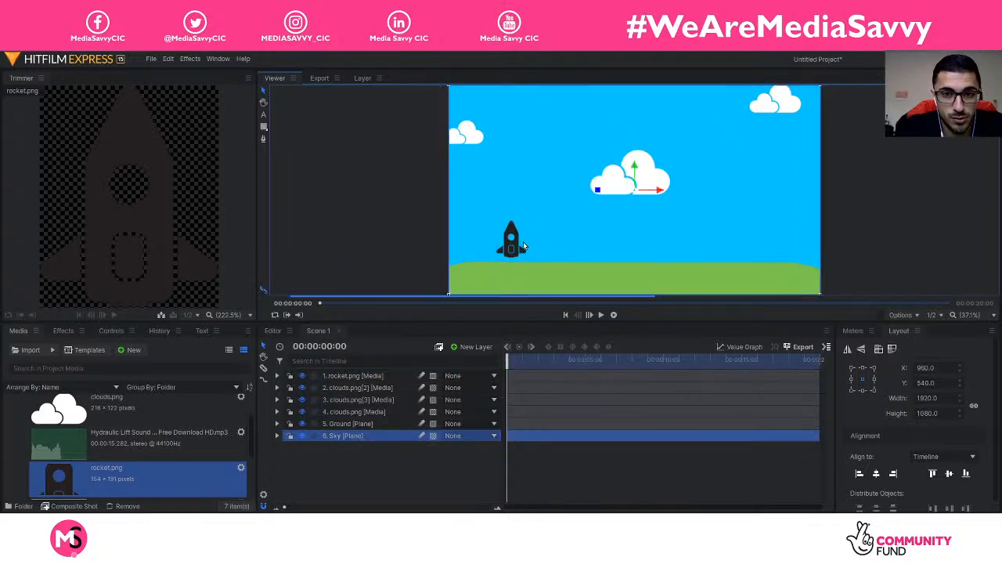
left_click(349, 378)
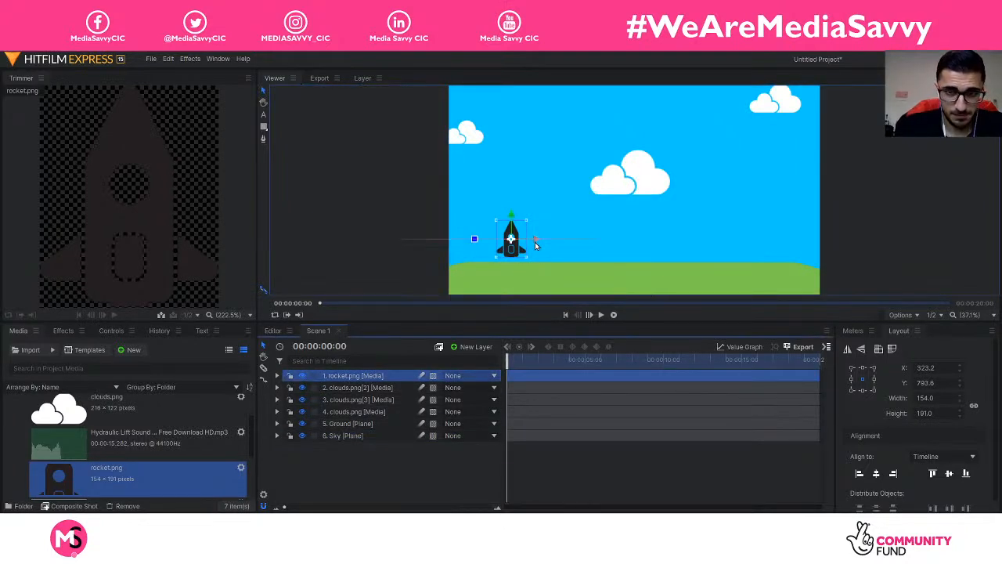
Step: Shift the rocket slightly left and set its Transform Scale to 200%
left_click_drag(535, 242, 527, 242)
left_click(275, 376)
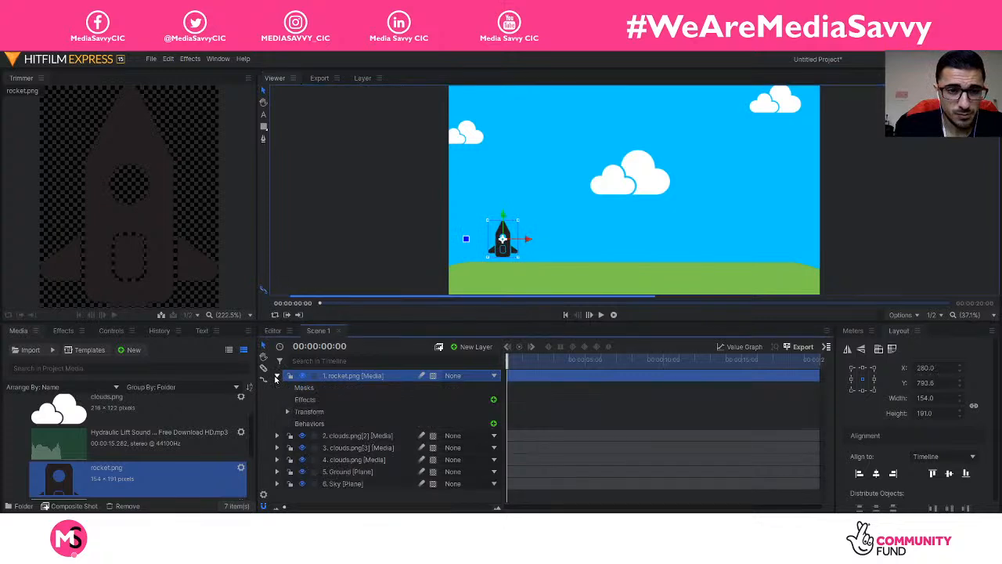
left_click(287, 411)
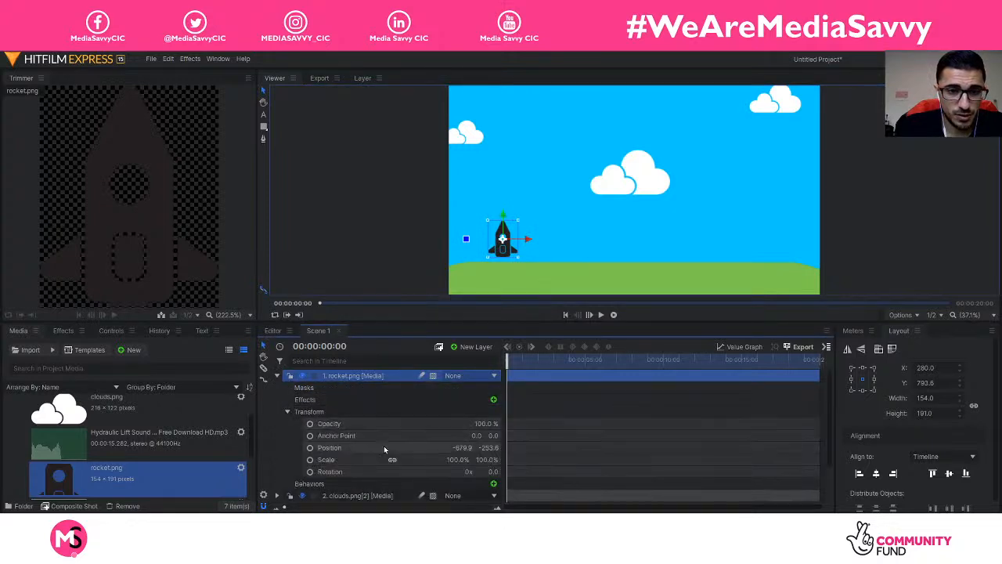
left_click(457, 459)
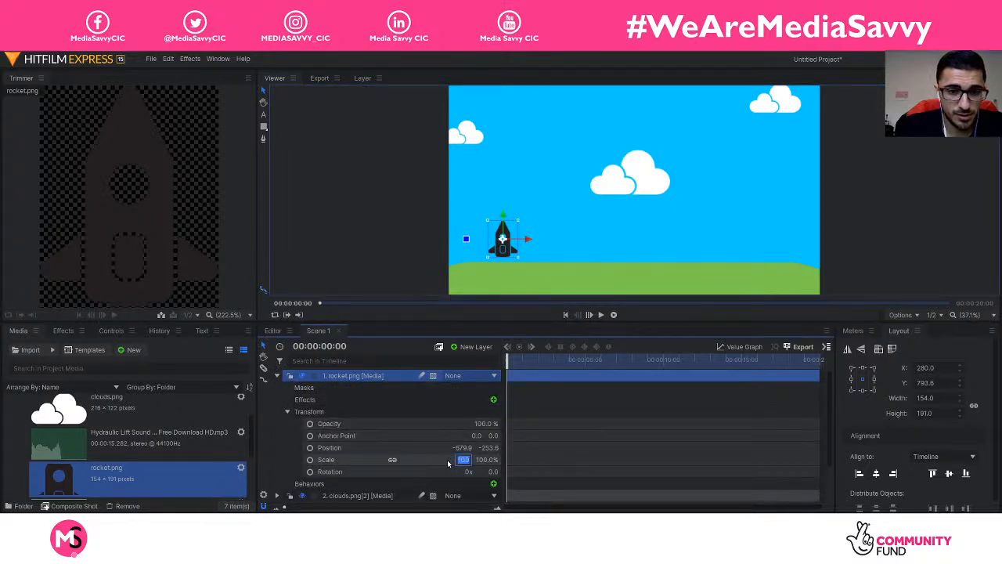
type("200")
key("Return")
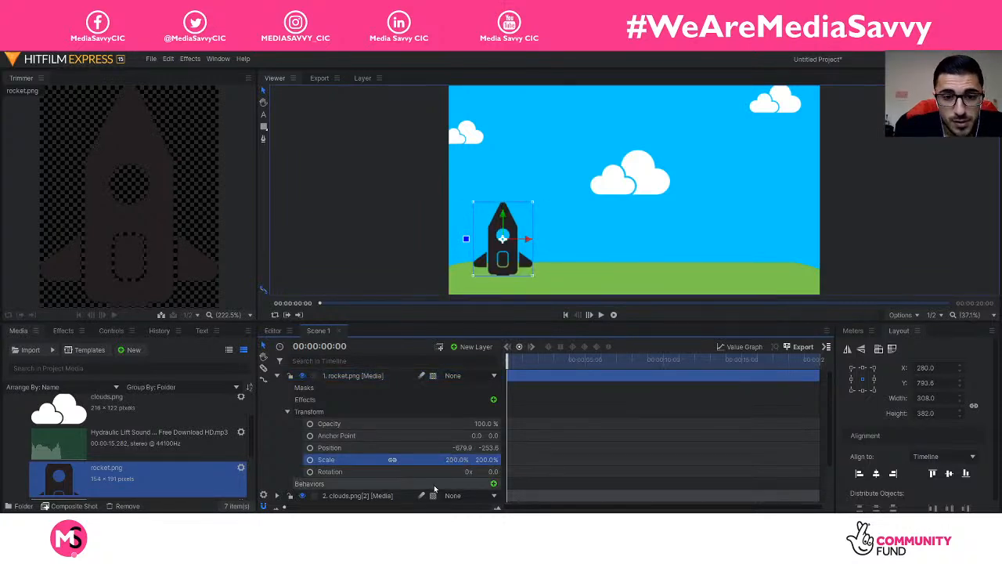
Step: Collapse the rocket layer and reselect the rocket in the viewer
left_click(277, 377)
left_click(371, 472)
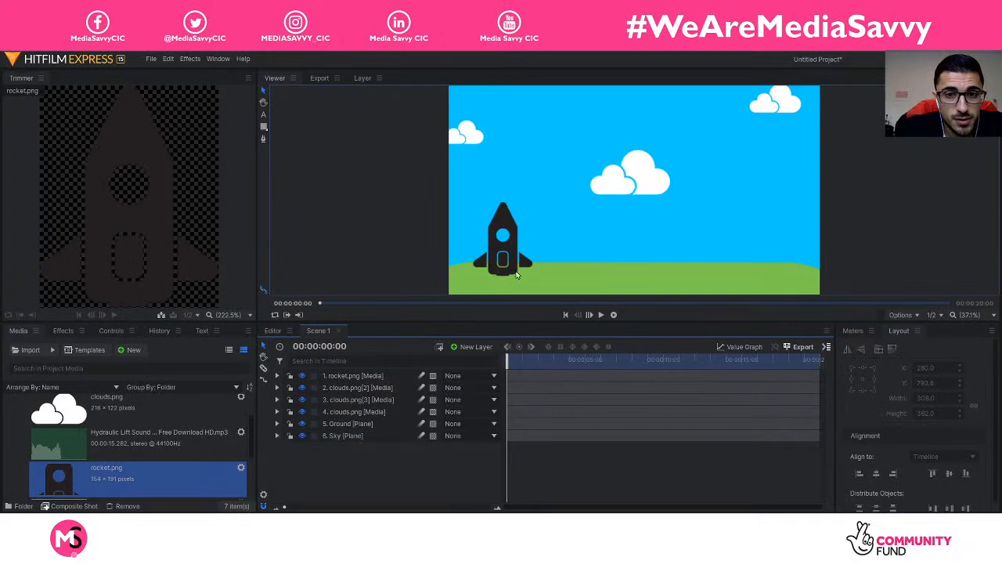
left_click(517, 272)
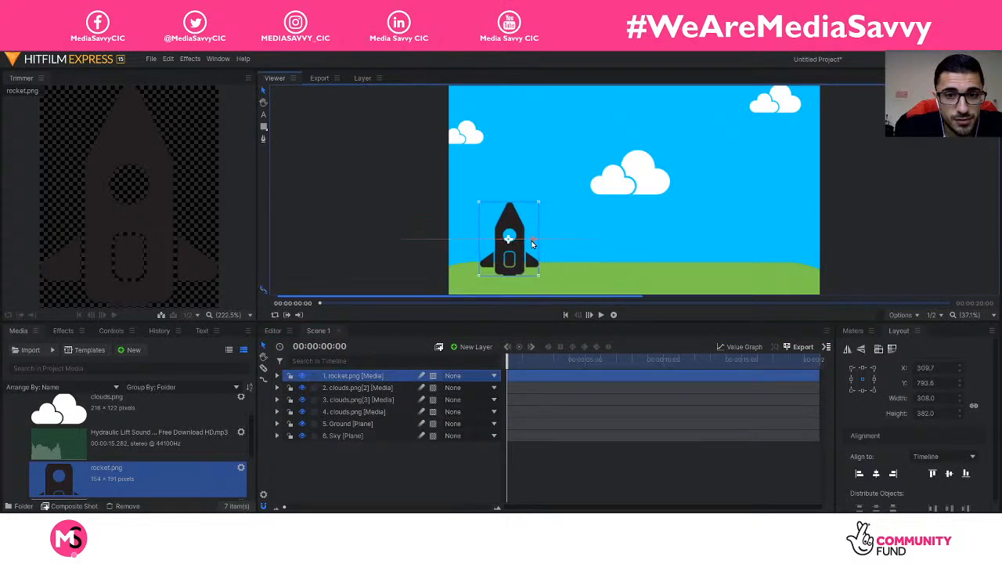
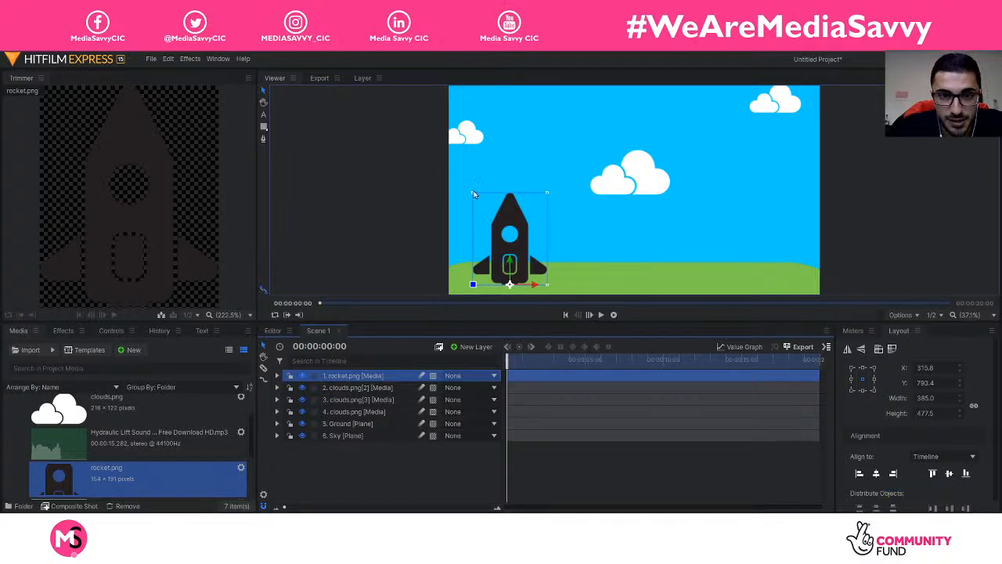
Step: Align the rocket to the horizontal centre, drag it lower, and switch off its eye icon
left_click(889, 475)
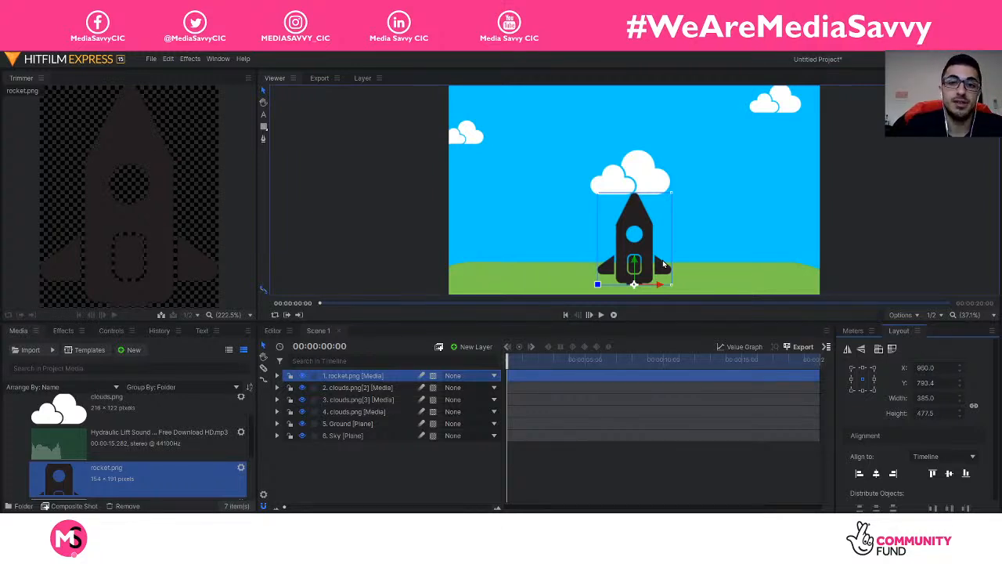
left_click(419, 464)
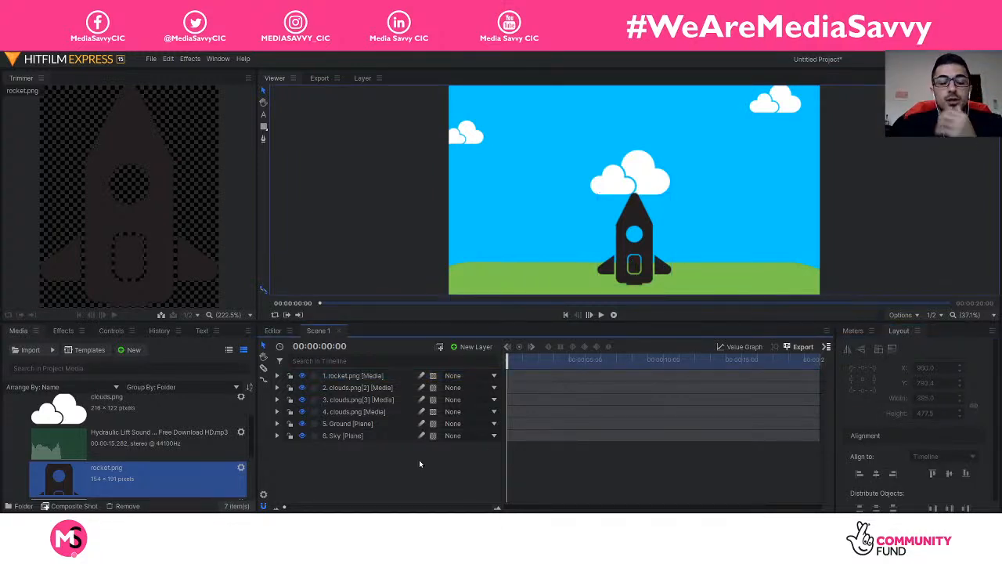
left_click(620, 280)
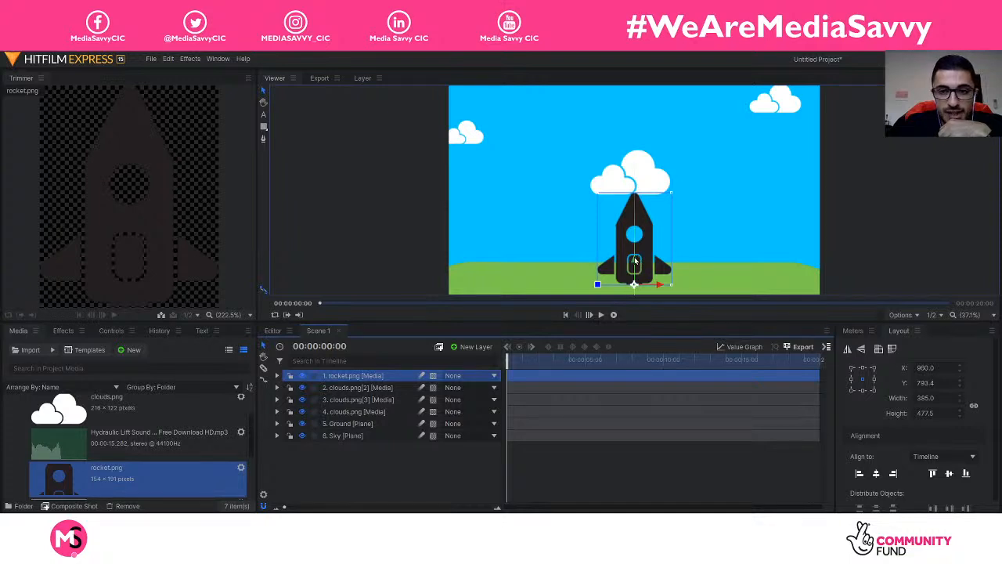
mouse_move(635, 260)
left_mouse_down()
mouse_move(636, 387)
mouse_move(628, 260)
left_mouse_up()
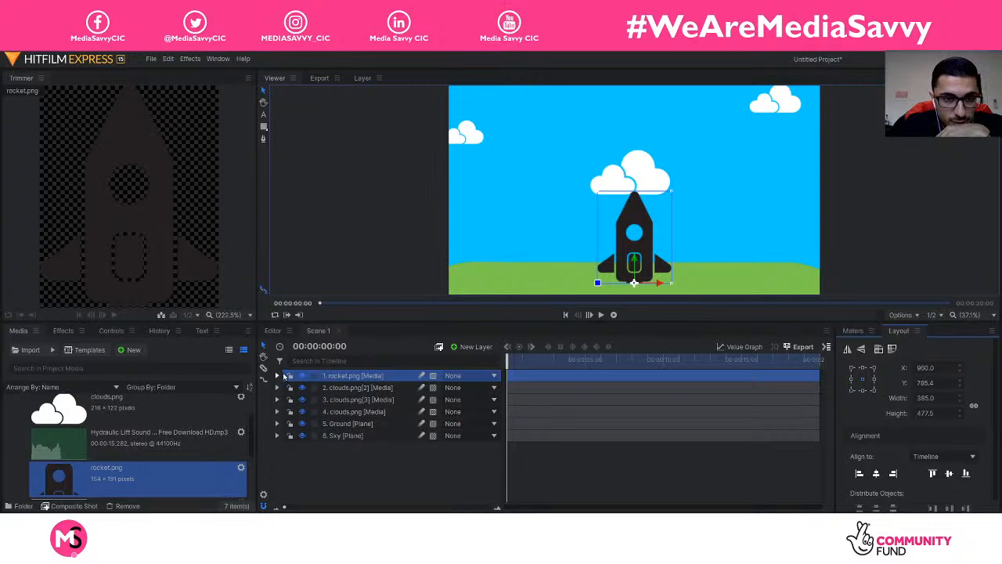
left_click(302, 376)
left_click(401, 469)
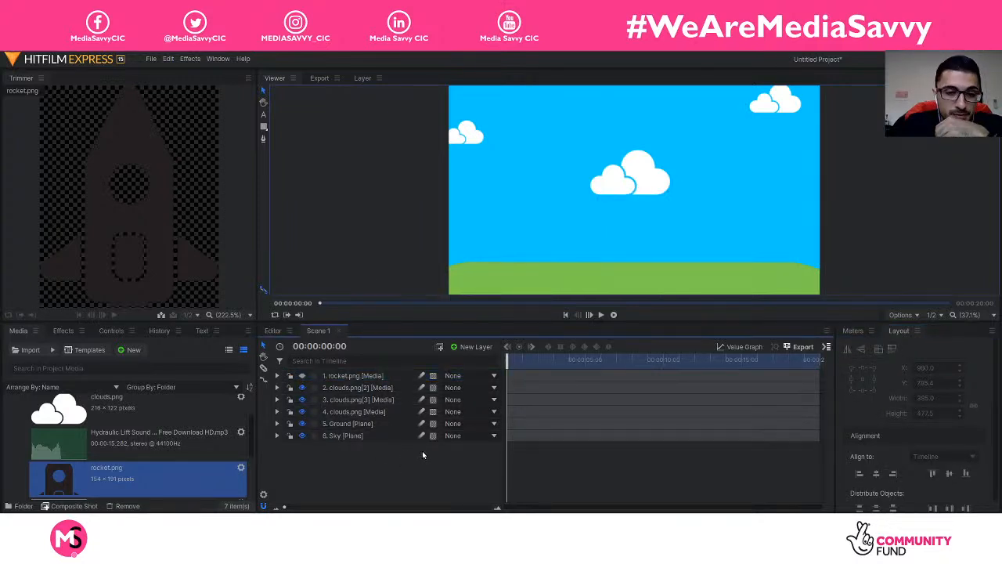
Step: Create a new Plane layer named 'Line' with a black colour
right_click(423, 450)
mouse_move(447, 458)
left_click(523, 456)
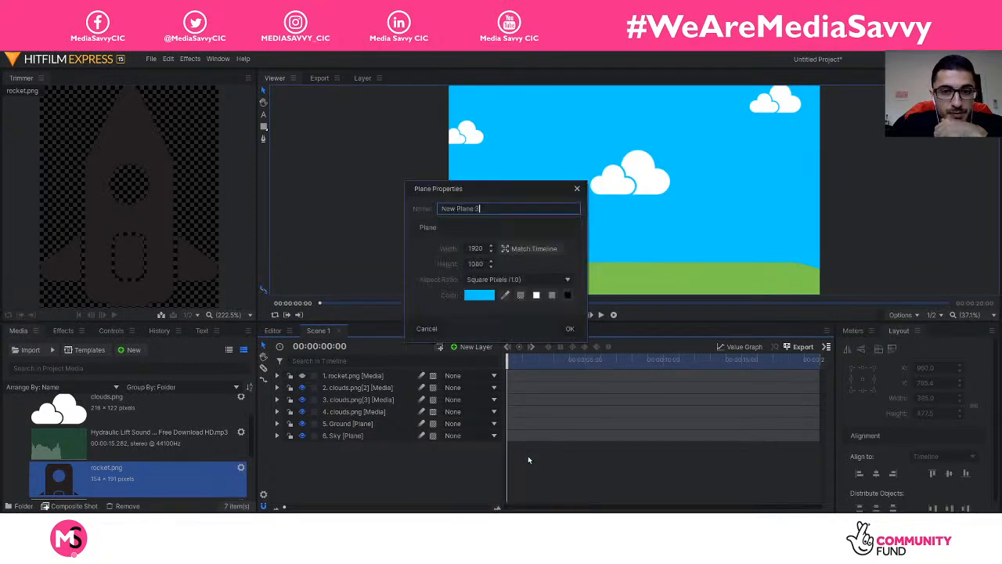
left_click_drag(513, 205, 417, 209)
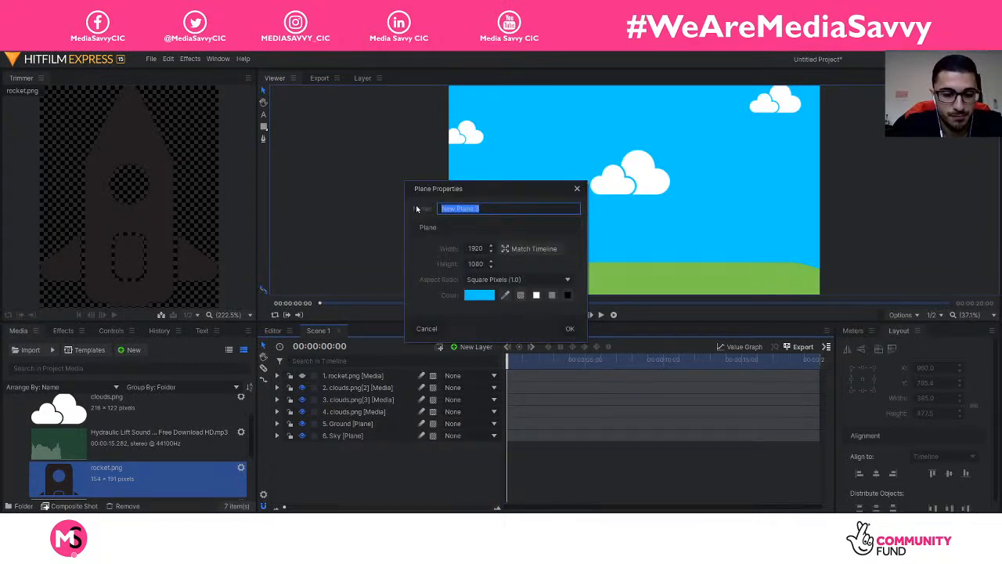
type("Ro")
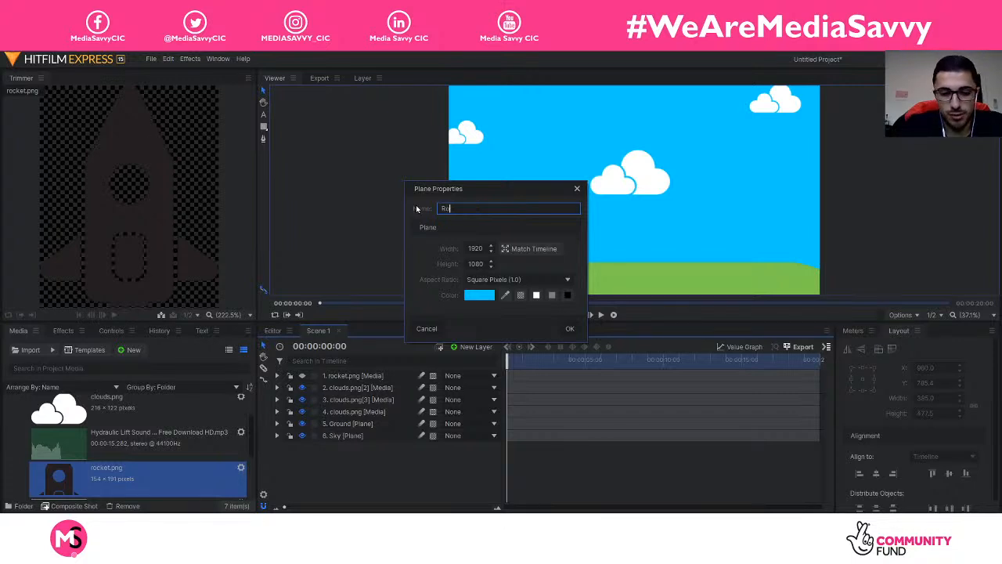
key("BackSpace")
key("BackSpace")
key("BackSpace")
key("BackSpace")
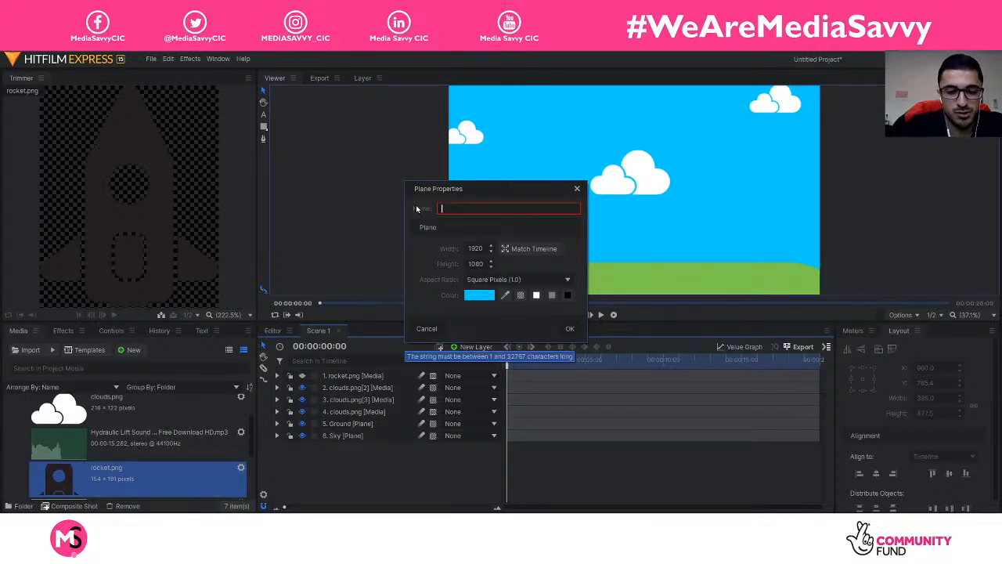
type("Line")
left_click(568, 295)
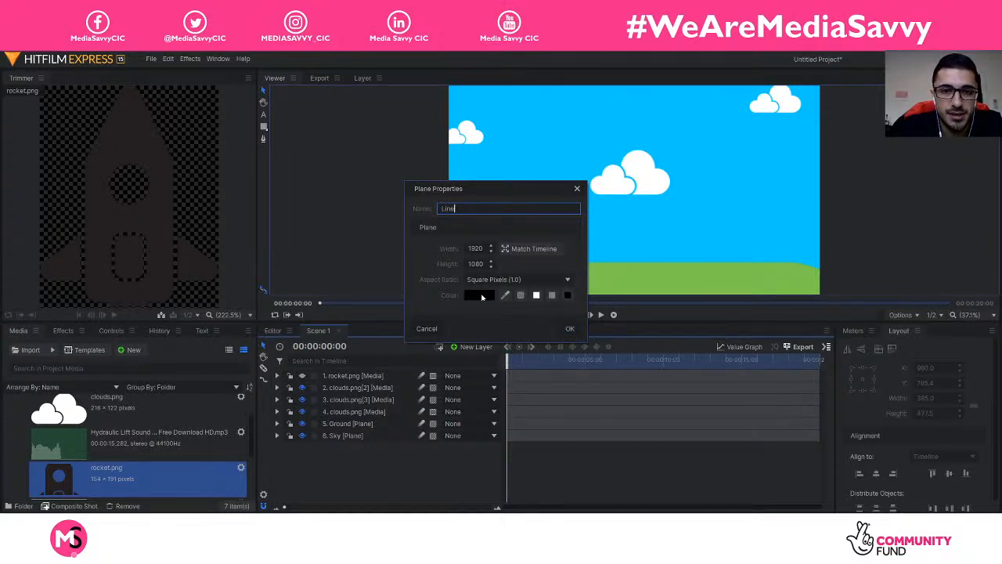
left_click(570, 330)
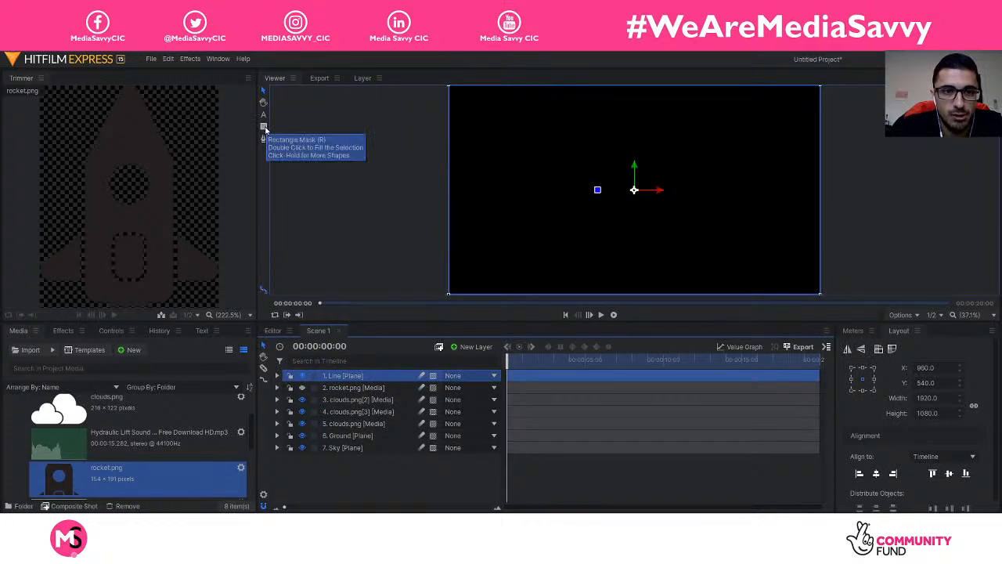
Step: Draw a thin rectangle mask on the Line plane to make a black bar
key("ctrl")
key("ctrl")
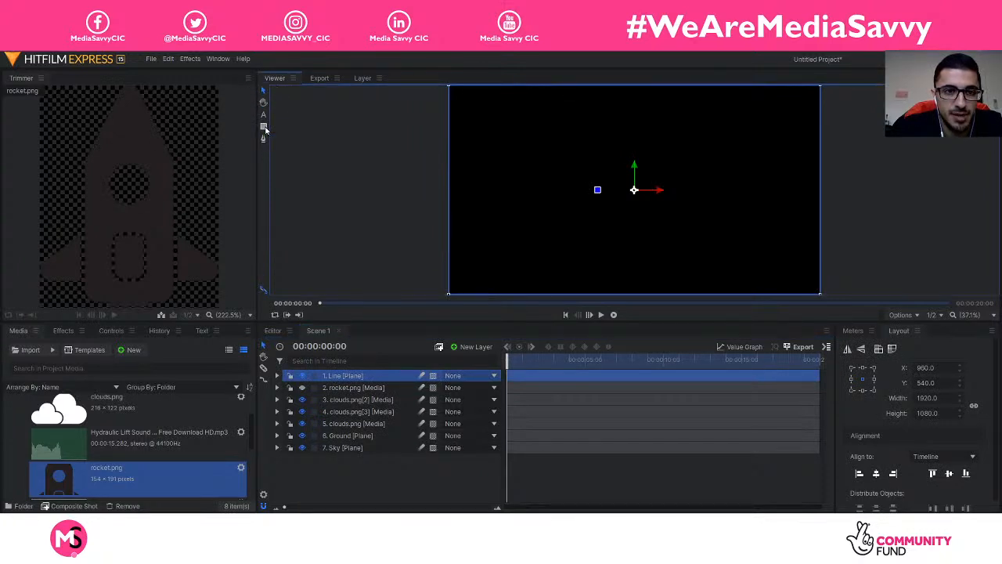
left_click(265, 128)
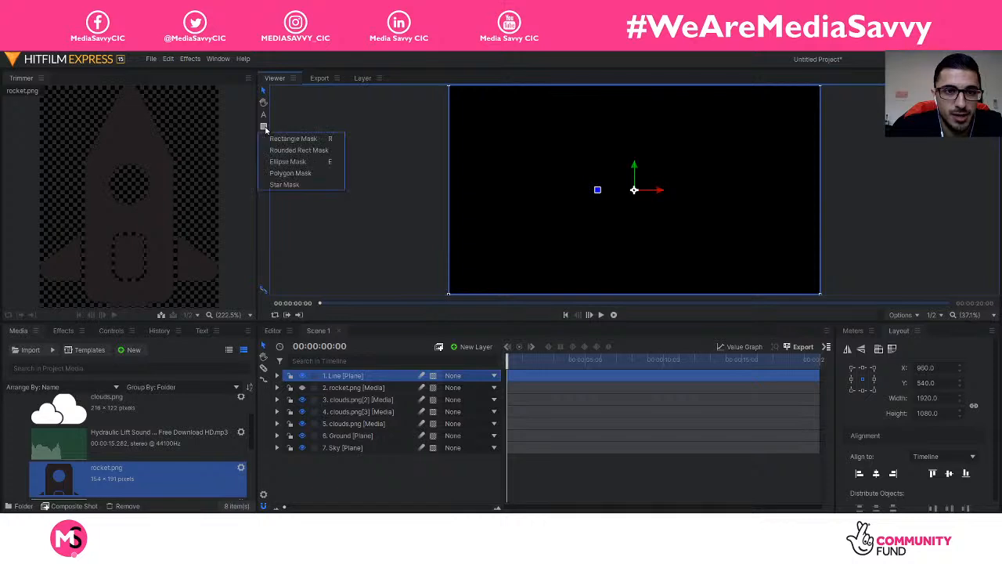
left_click(304, 138)
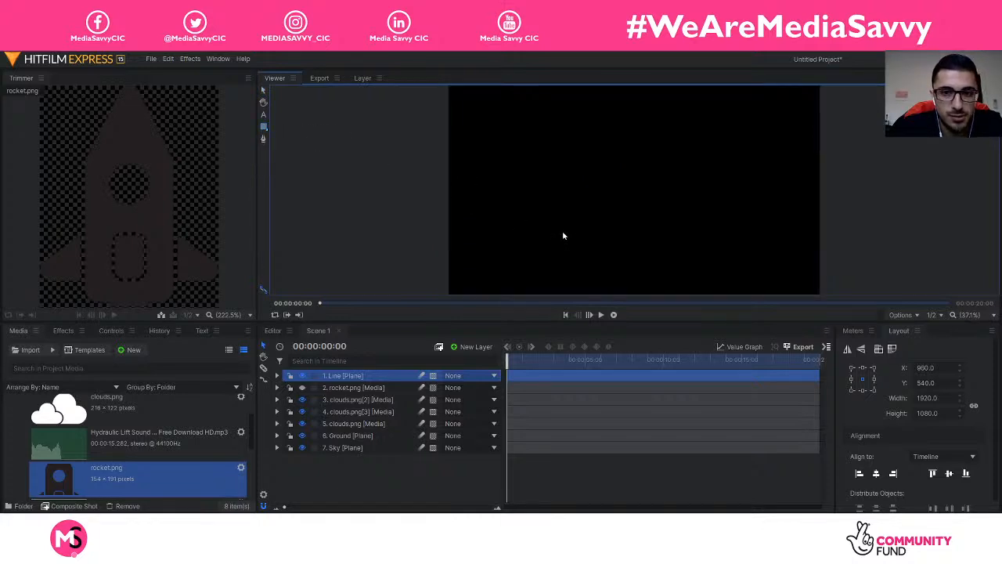
left_click_drag(568, 228, 655, 234)
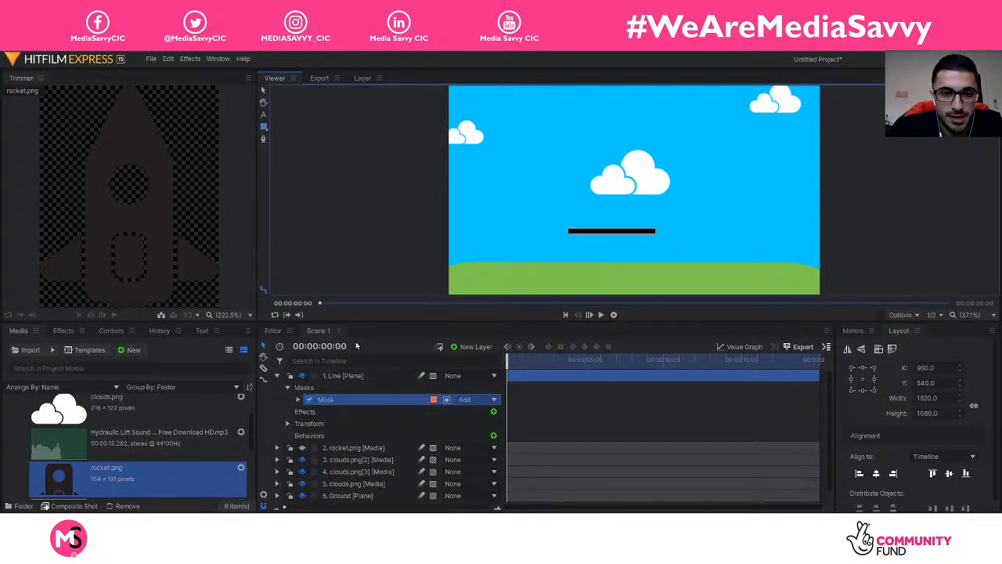
Step: Lower the Line bar slightly in the frame to Y 643.2
left_click(347, 377)
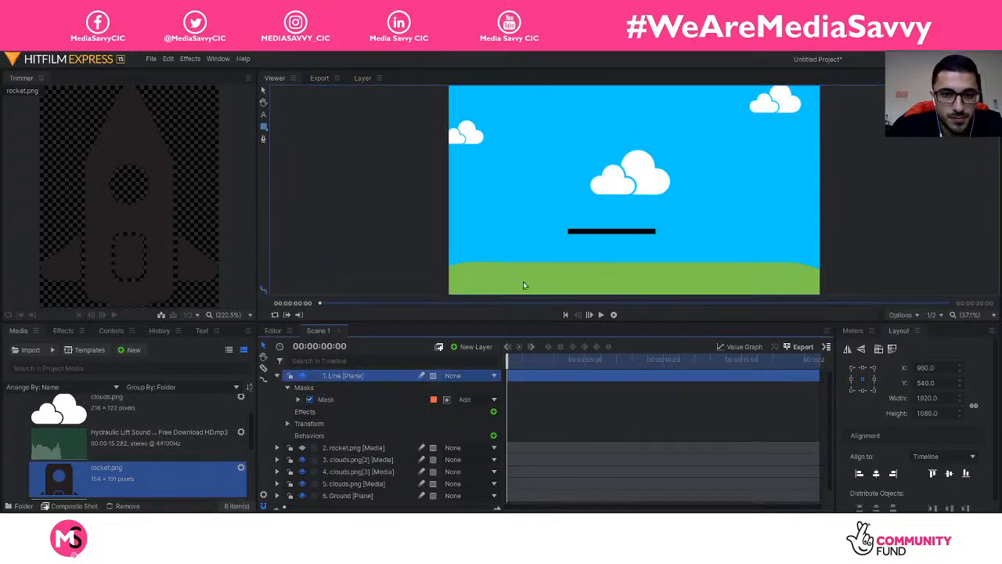
left_click(264, 93)
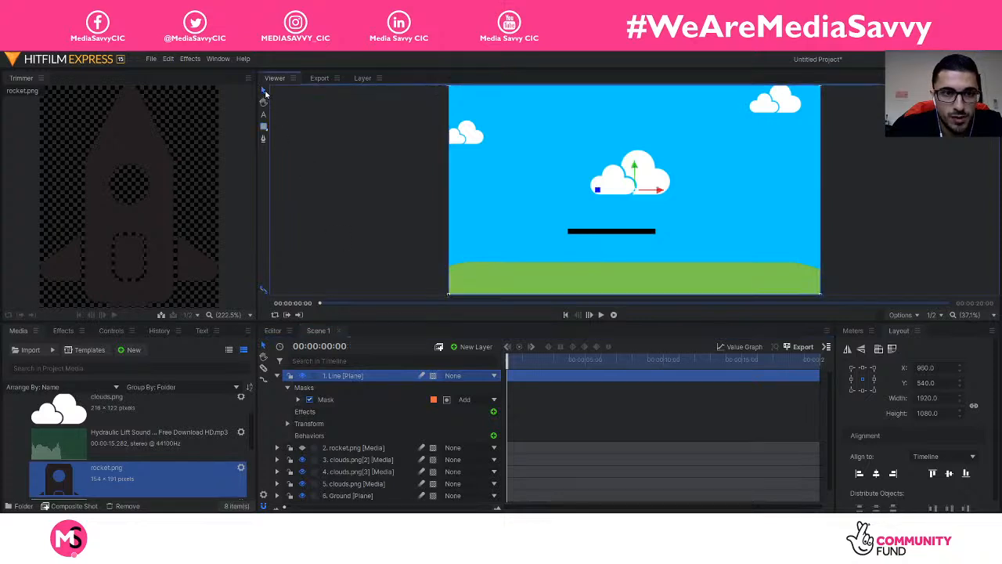
left_click_drag(634, 177, 635, 198)
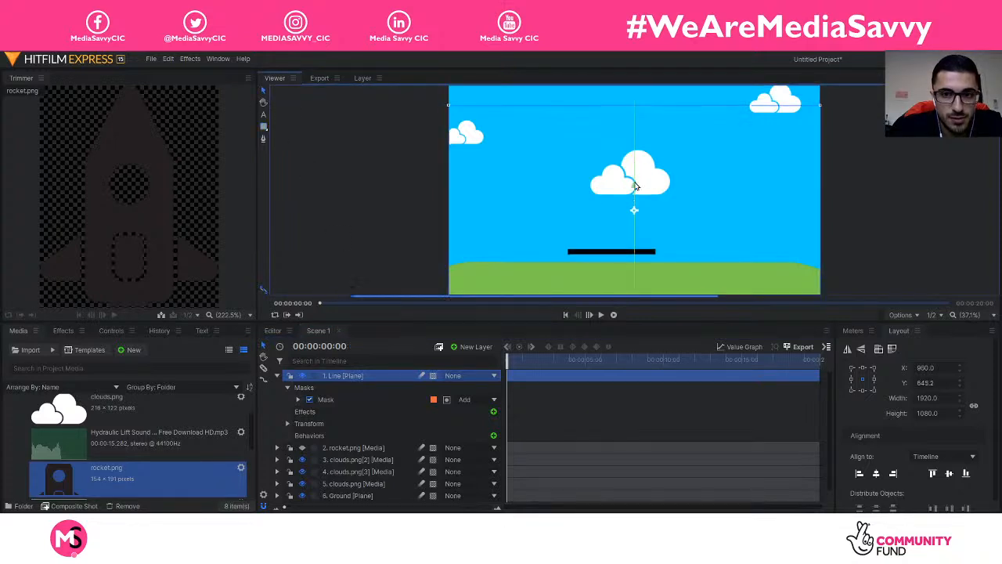
left_click(277, 376)
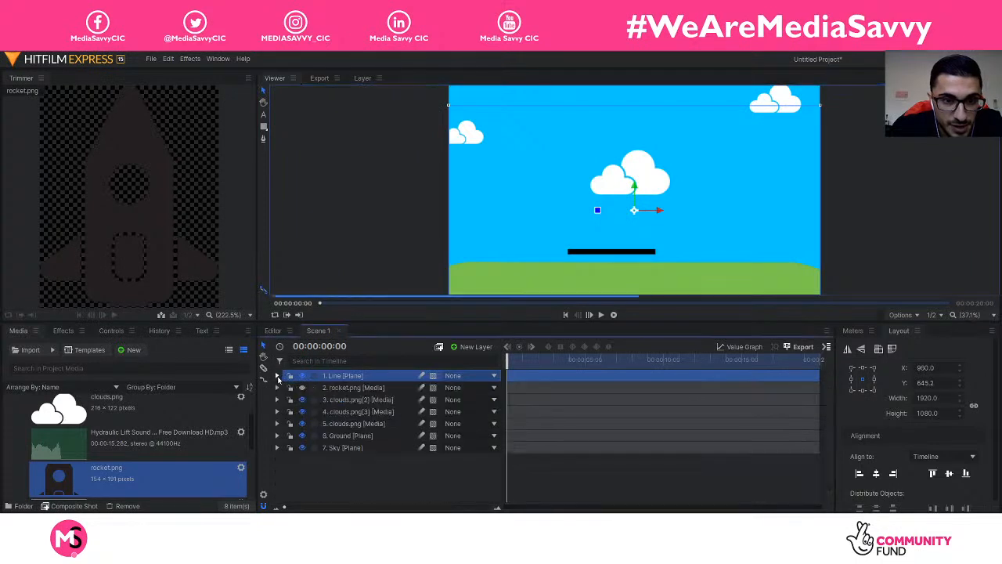
Step: Set the Line layer's anchor point to -123.0, -214.0
left_click(277, 376)
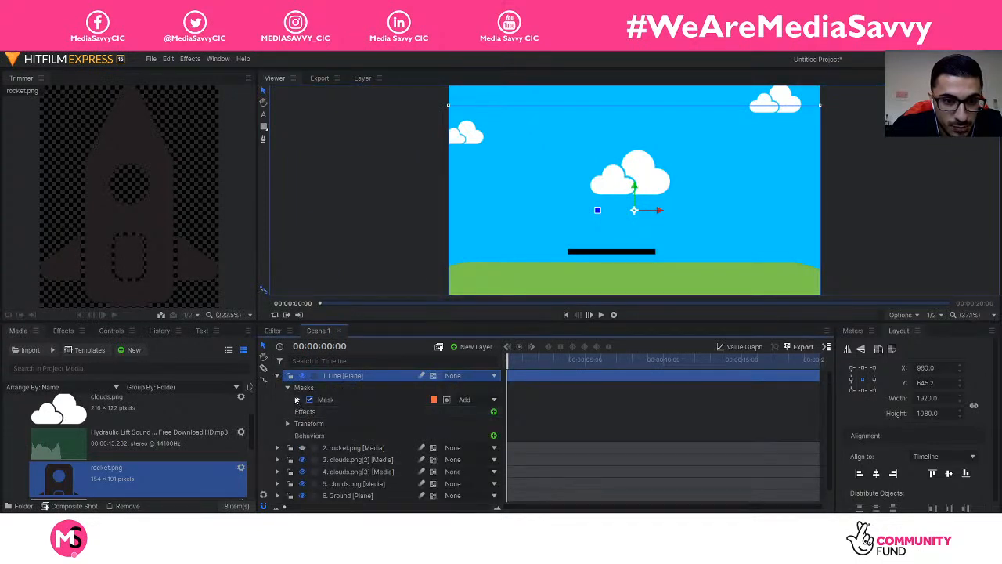
left_click(288, 412)
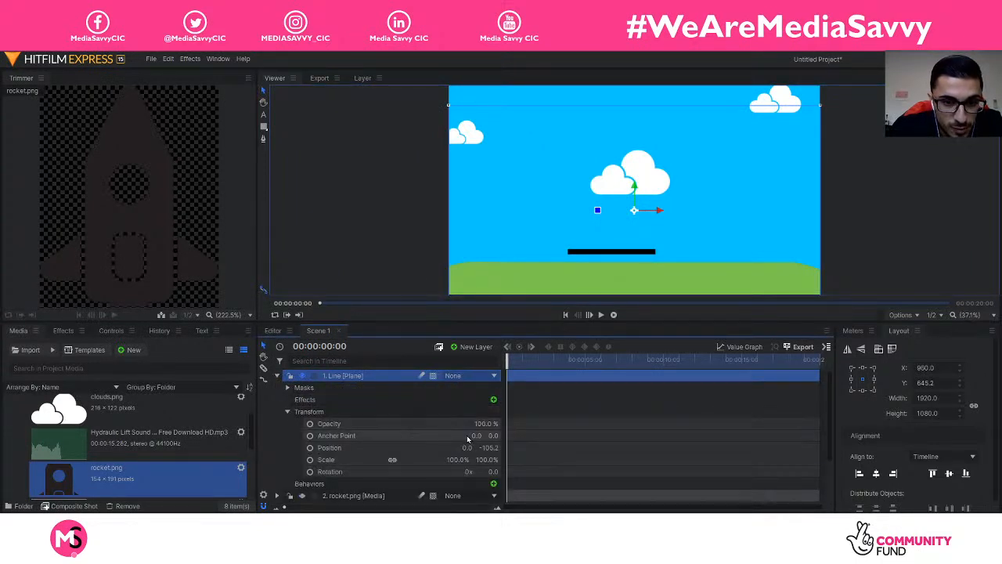
left_click_drag(476, 435, 412, 435)
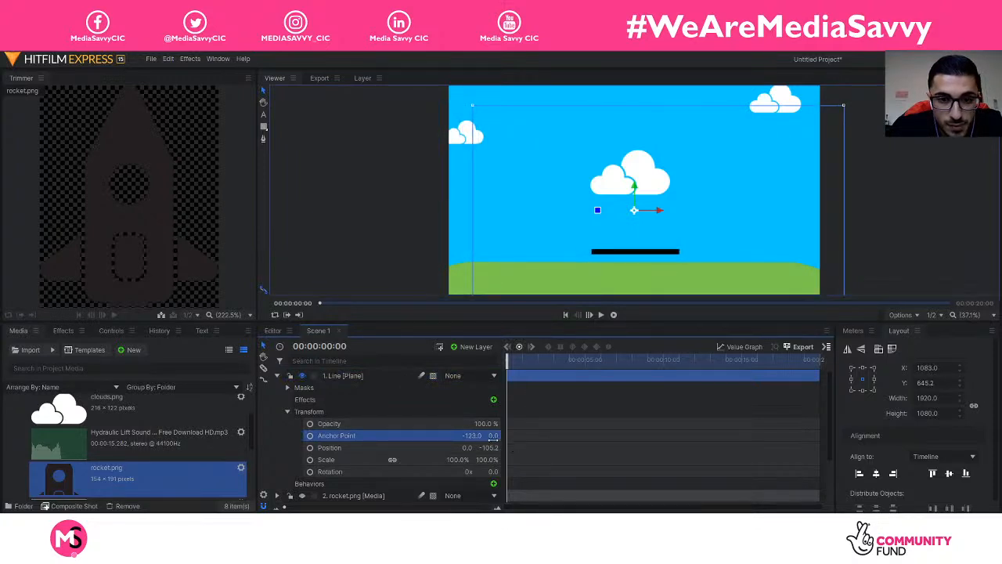
left_click_drag(494, 436, 384, 435)
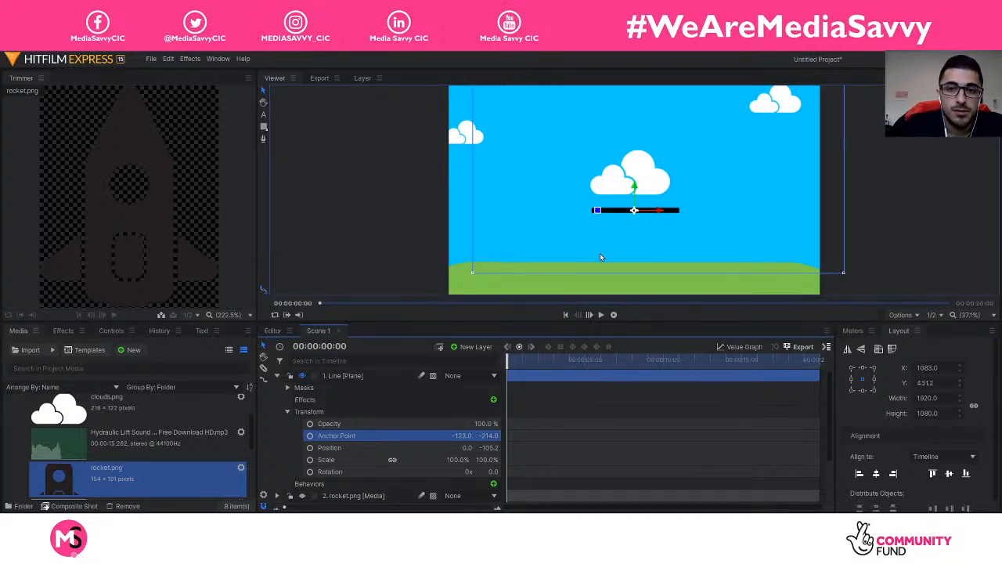
Step: Move the Line bar down onto the grass, centred horizontally at 13, -445.1
left_click_drag(633, 188, 636, 255)
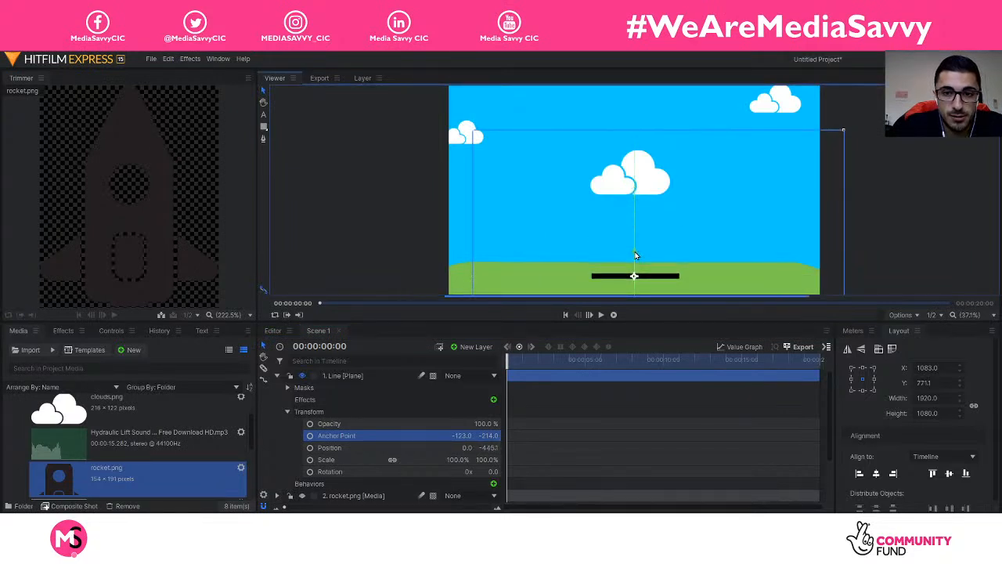
left_click(880, 474)
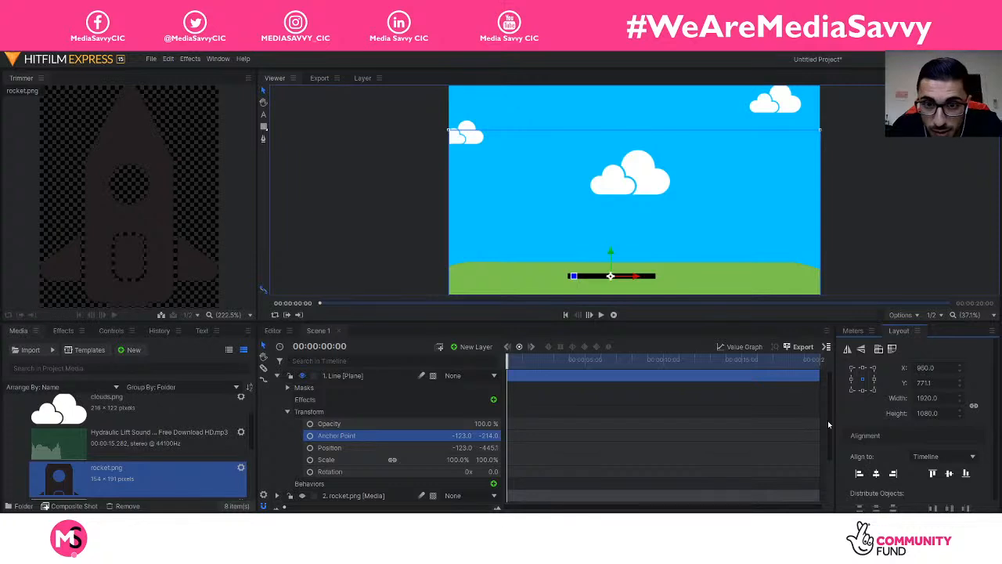
left_click_drag(649, 280, 673, 280)
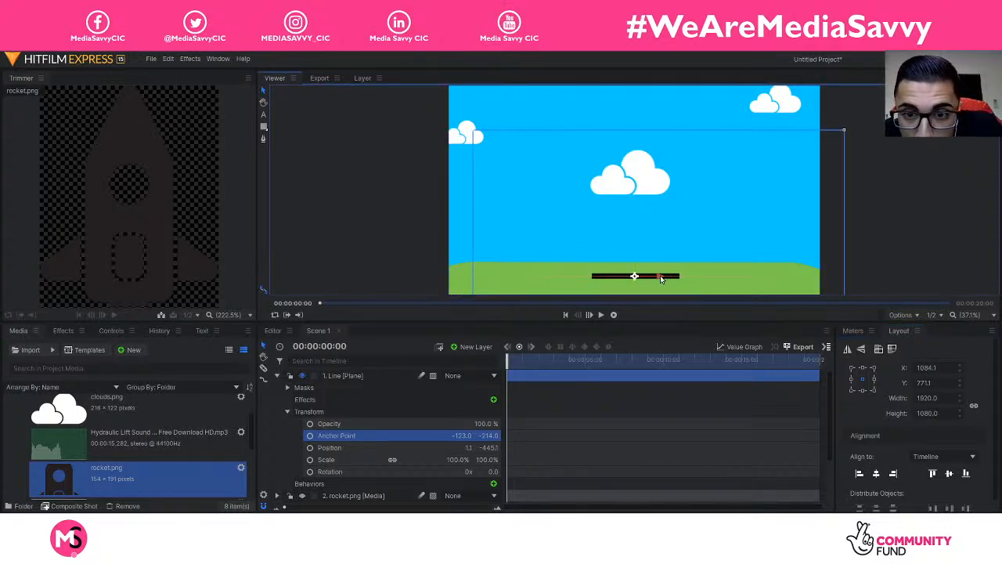
left_click(404, 227)
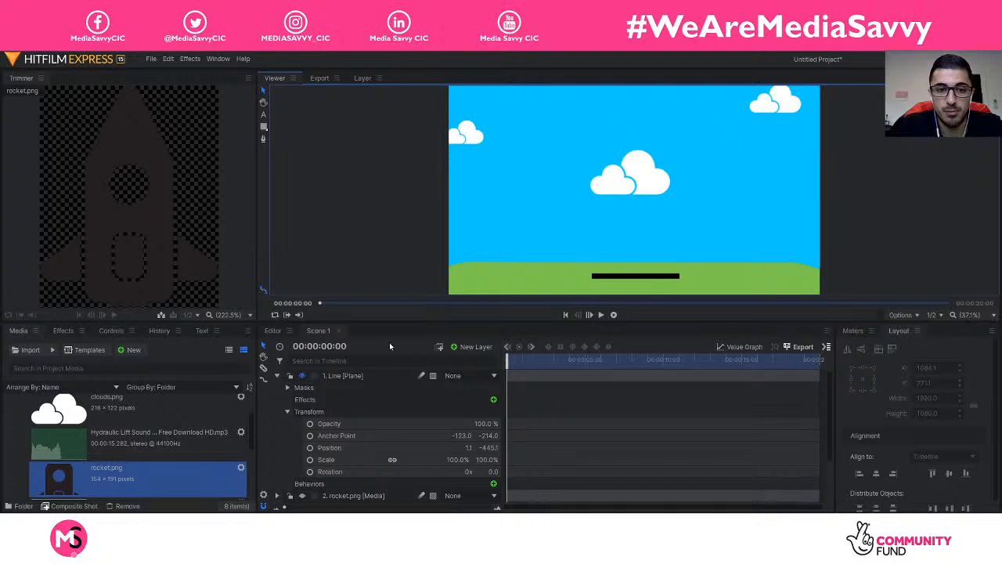
Step: Collapse the Line layer's property rows and clear the layer selection
left_click(339, 381)
left_click(277, 377)
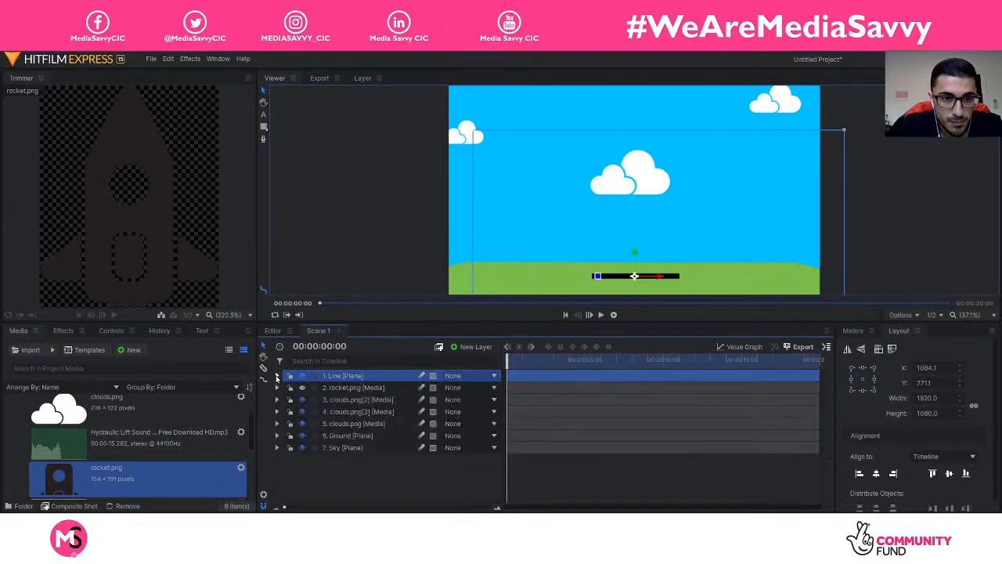
left_click(278, 376)
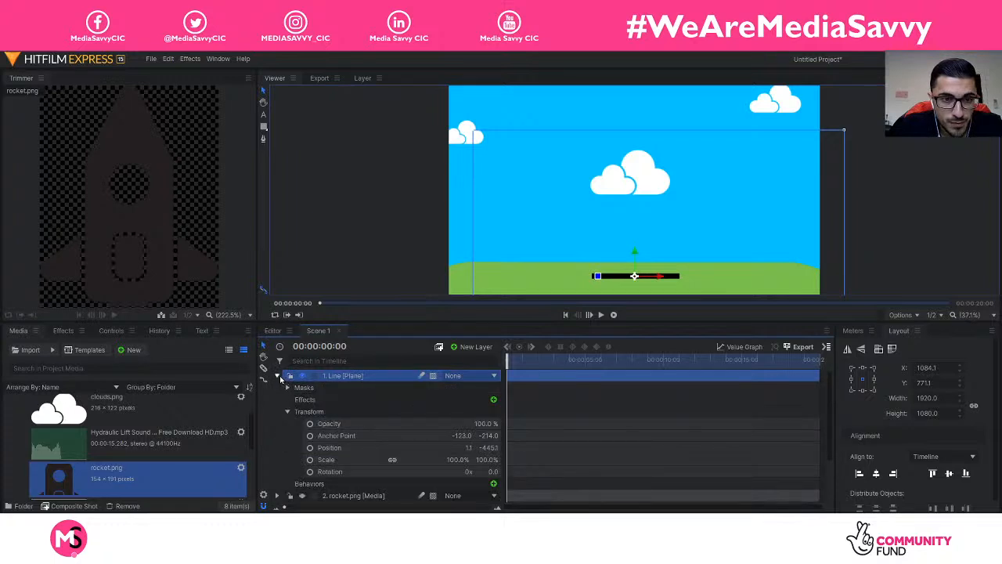
left_click(279, 378)
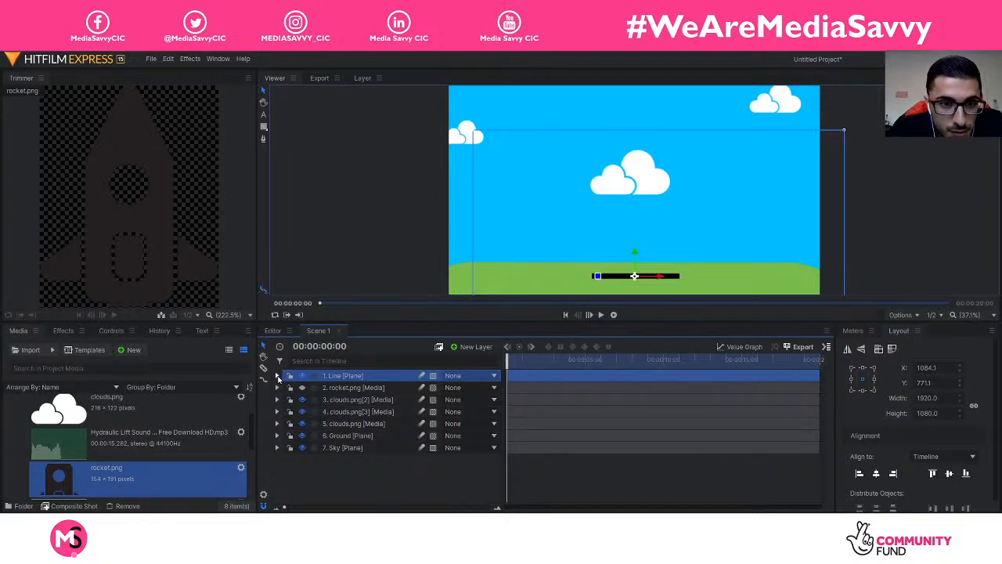
left_click(278, 376)
left_click(287, 411)
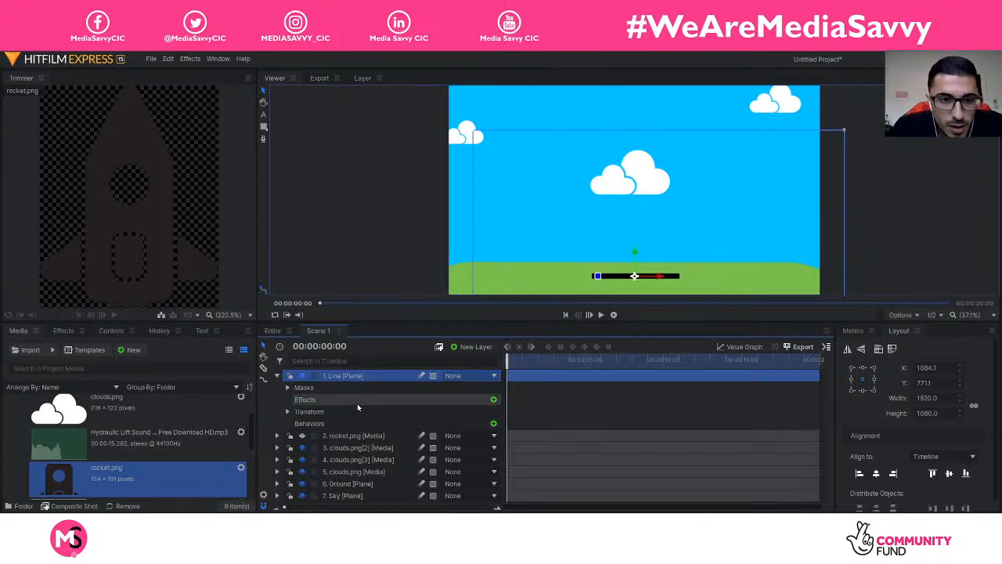
left_click(357, 437)
left_click(277, 375)
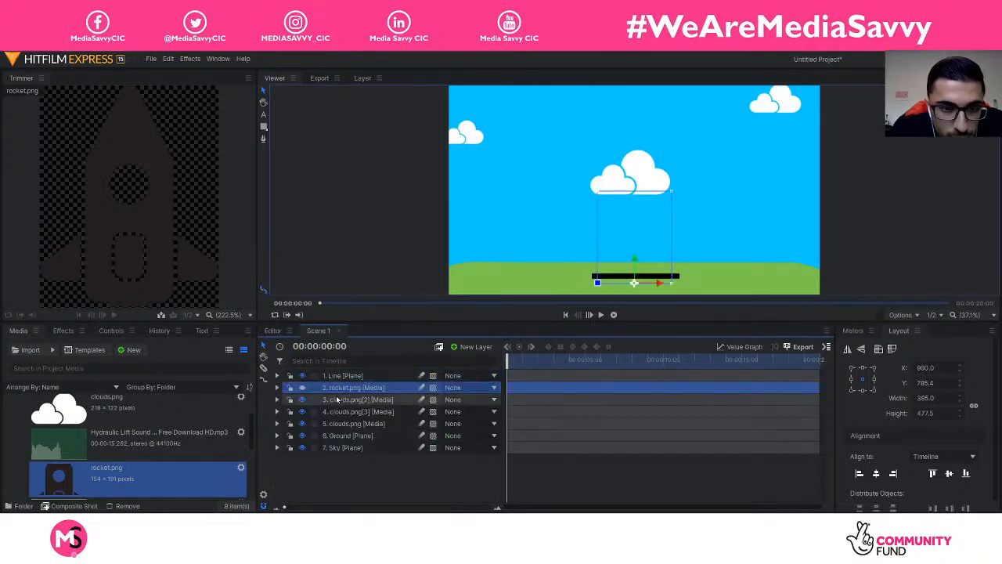
left_click(345, 376)
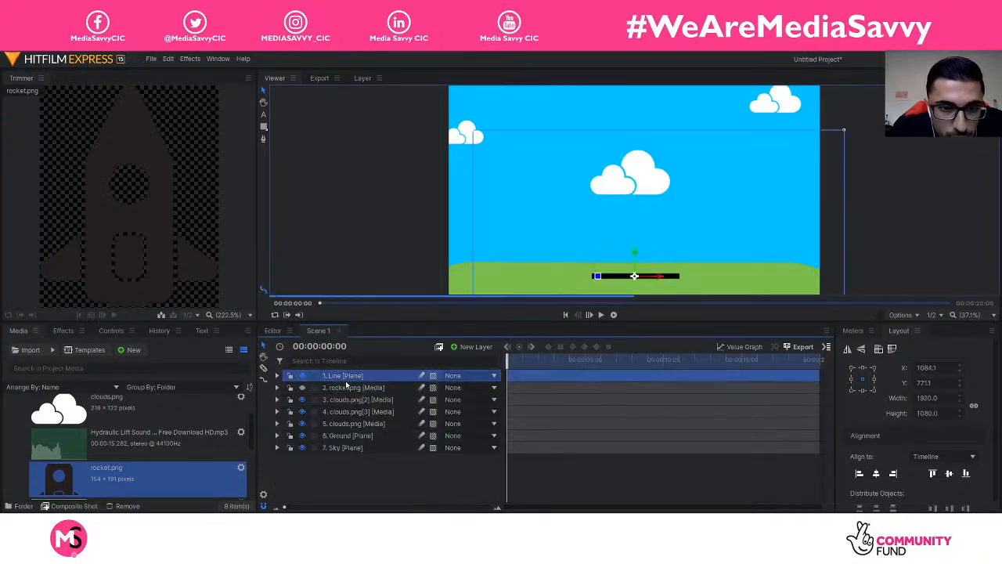
left_click(406, 471)
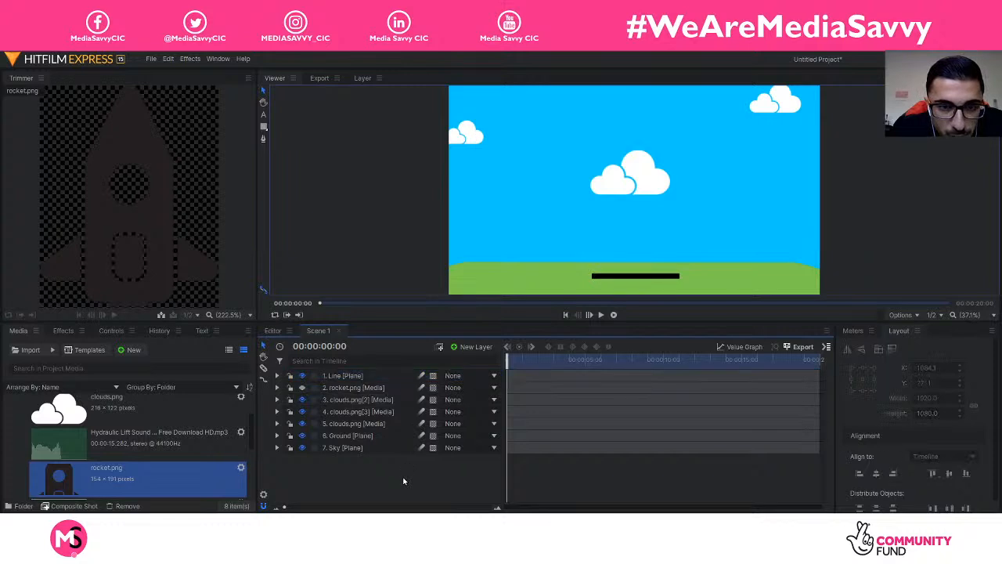
Step: Make the rocket visible again and lift it back onto the black line
left_click(303, 388)
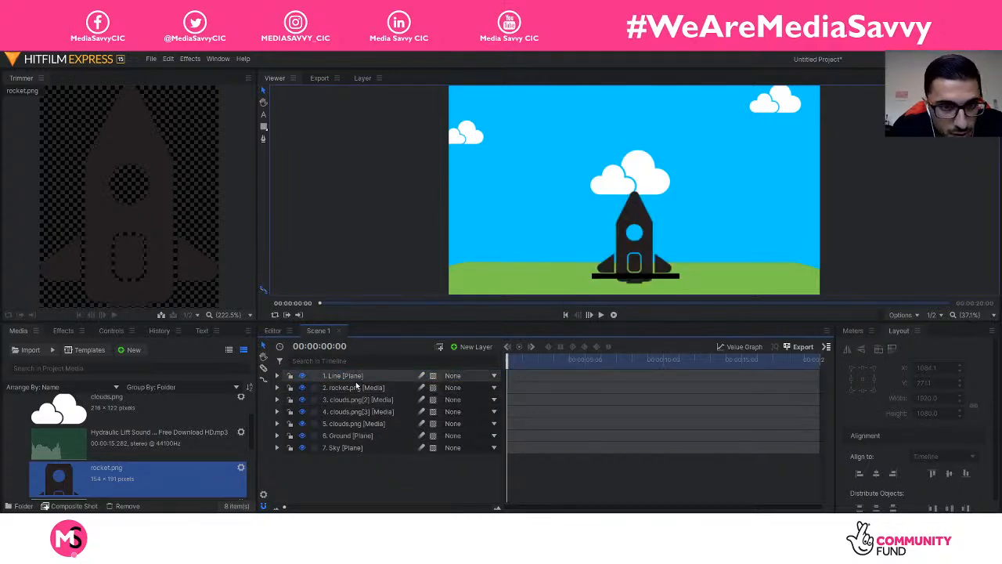
left_click(356, 387)
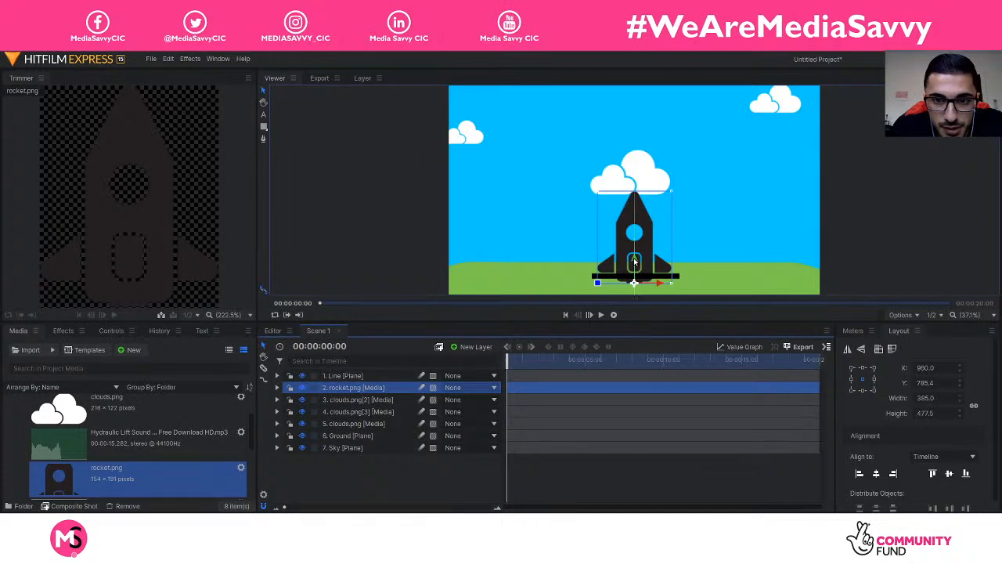
left_click_drag(634, 263, 639, 287)
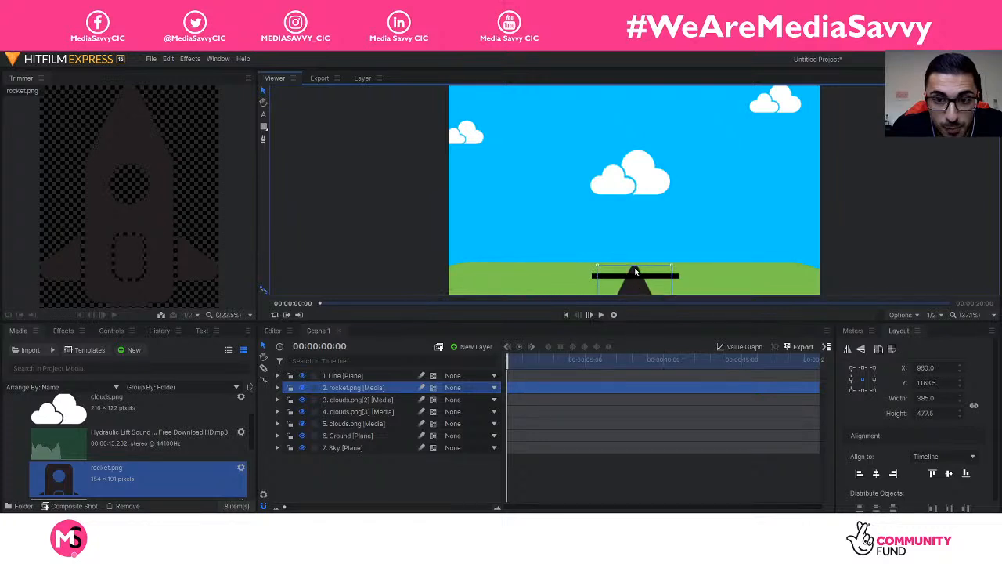
left_click(636, 271)
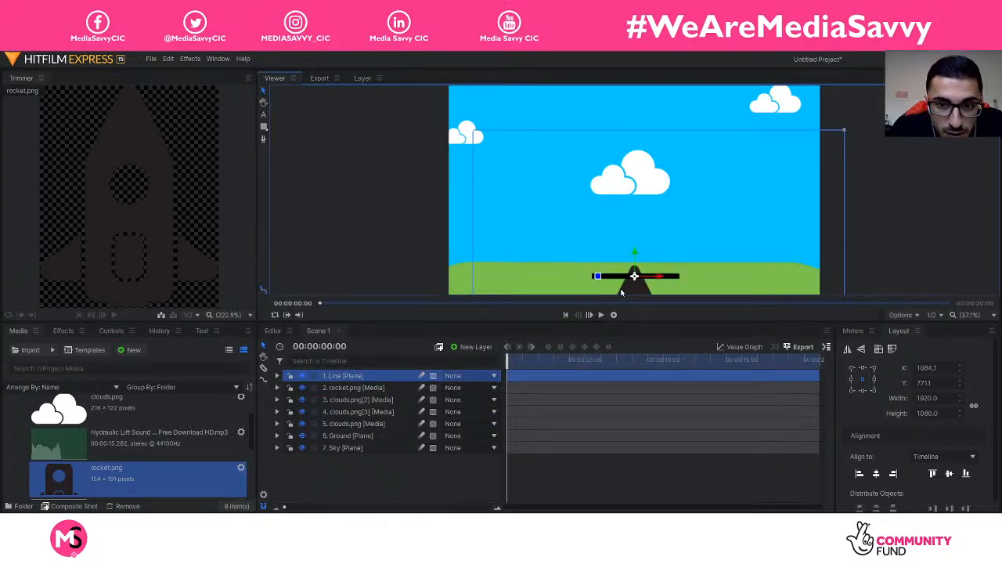
left_click(373, 389)
scroll(621, 232, "down", 3)
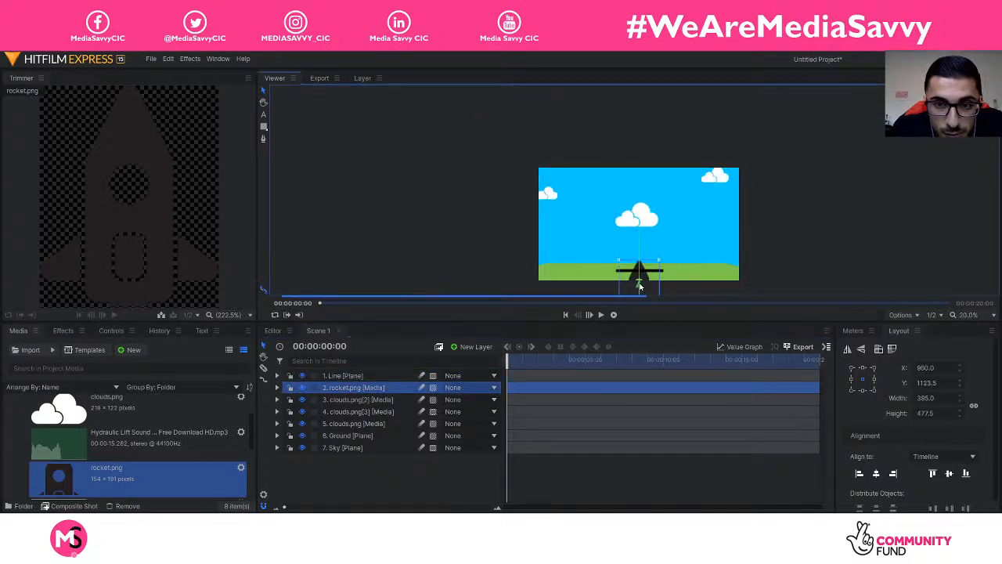
left_click_drag(640, 287, 638, 248)
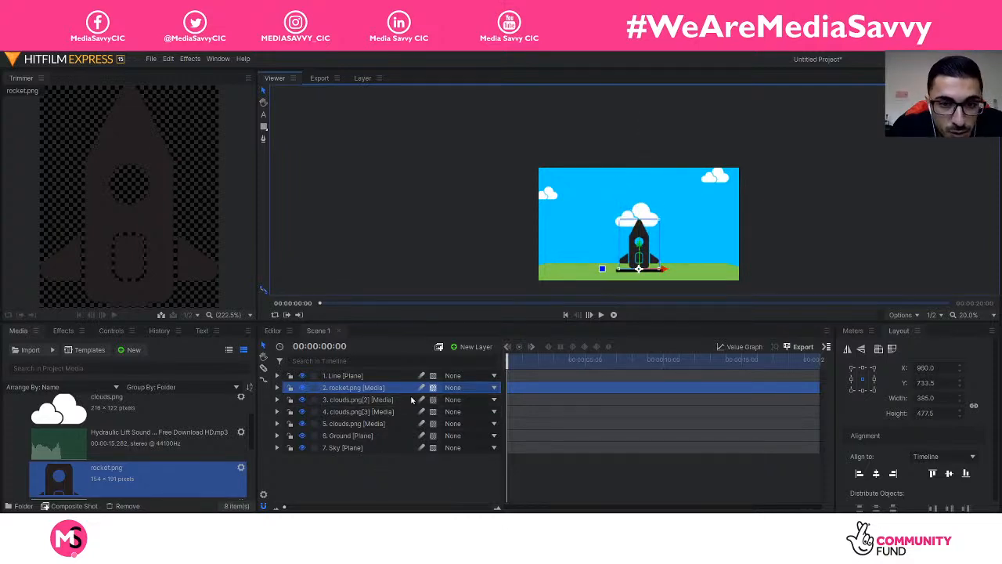
Step: Fit the scene in the viewer, then nudge the line and rocket down to 960.0, 749.7
left_click(941, 316)
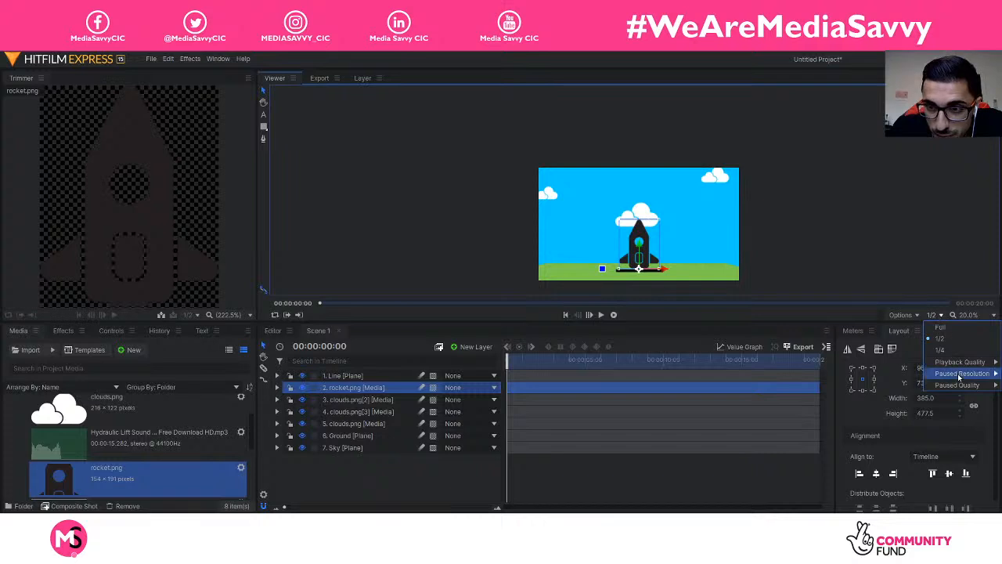
left_click(976, 317)
left_click(973, 488)
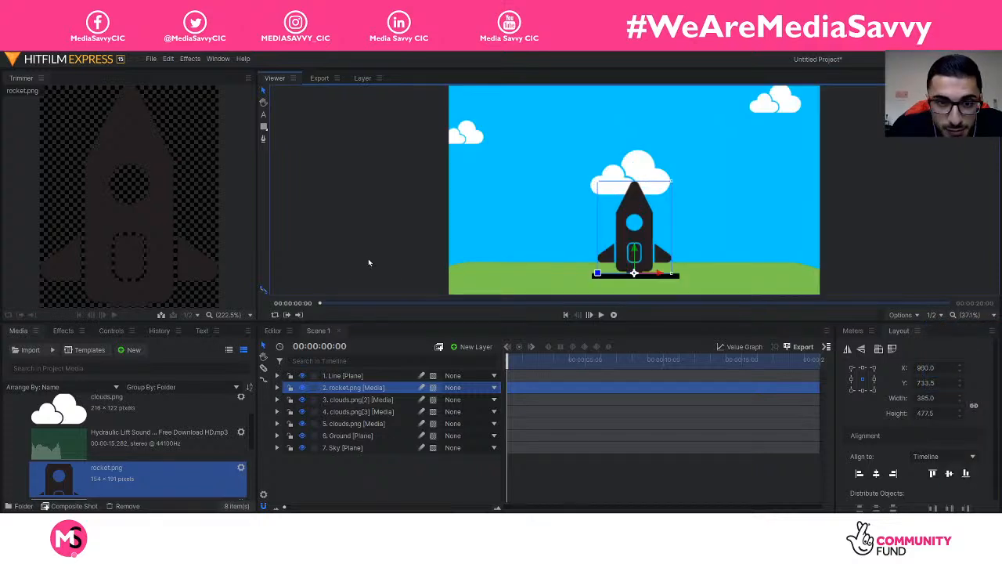
left_click(368, 258)
left_click(646, 253)
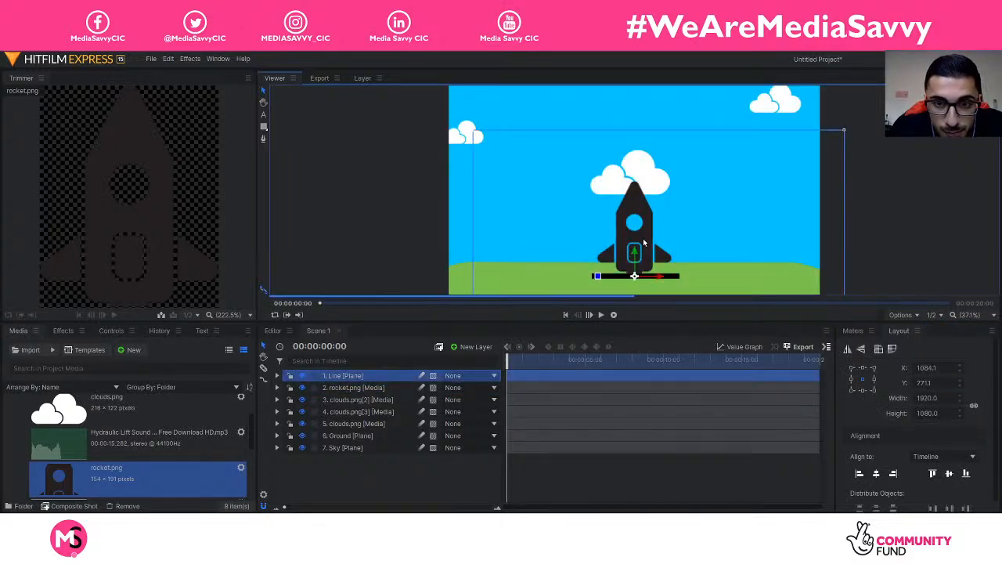
left_click_drag(635, 254, 635, 259)
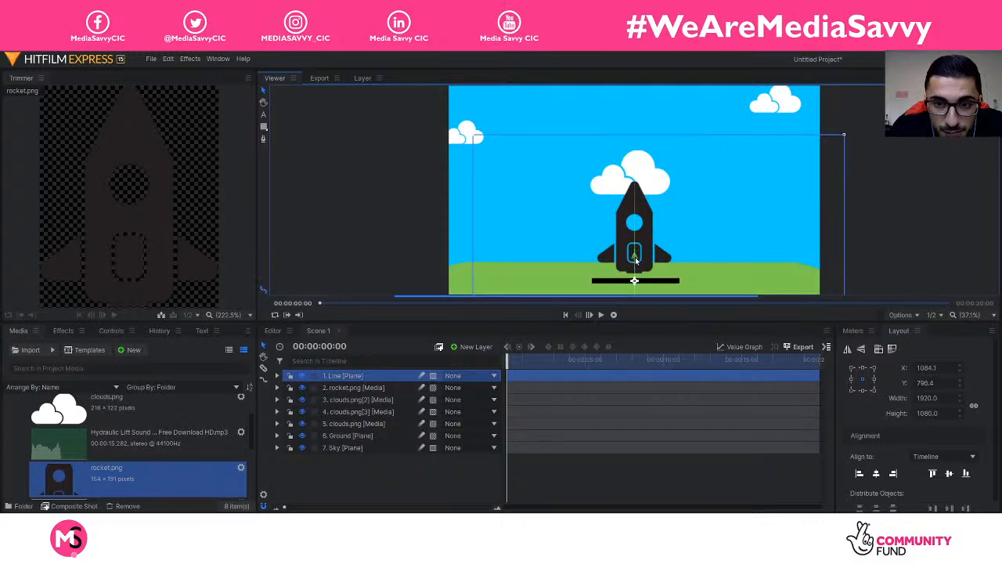
left_click(353, 387)
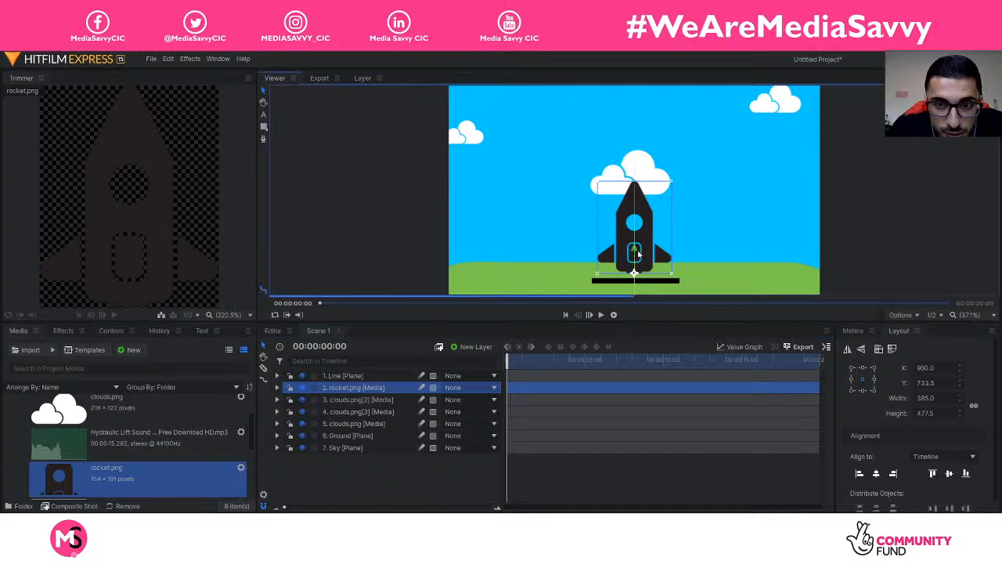
left_click_drag(635, 251, 635, 254)
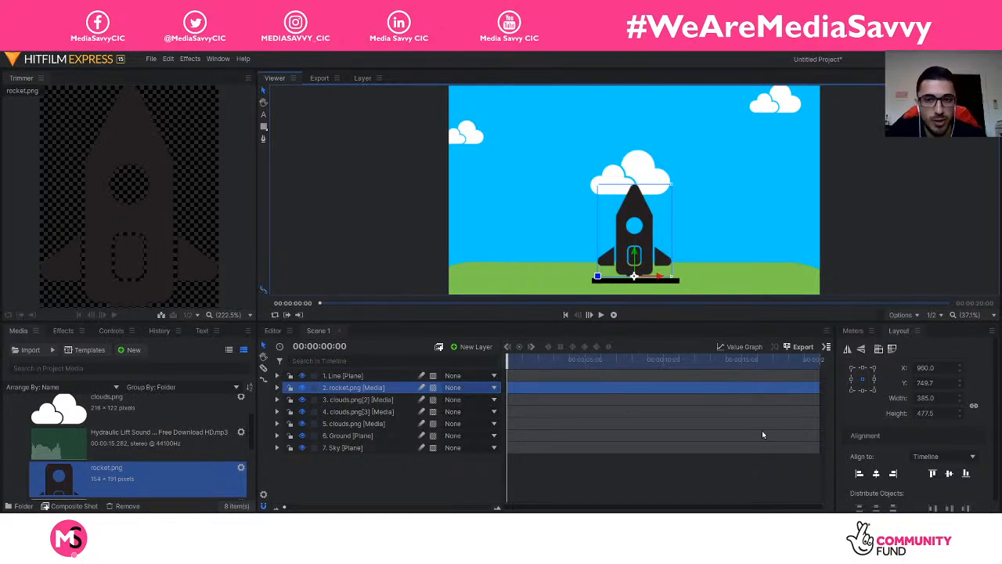
Step: Try reordering the rocket layer relative to the Line layer in the stack
left_click(346, 376)
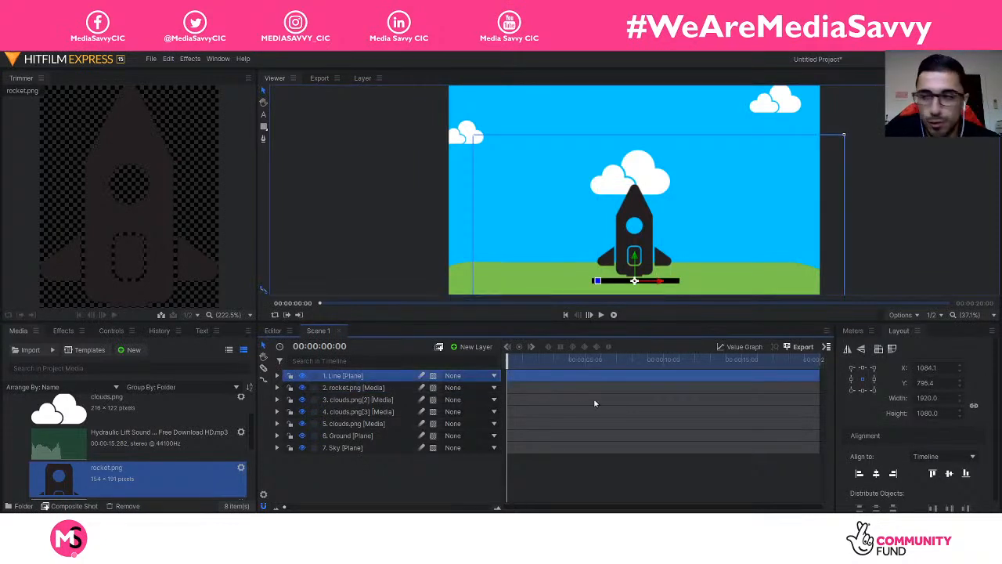
left_click(422, 479)
left_click(368, 378)
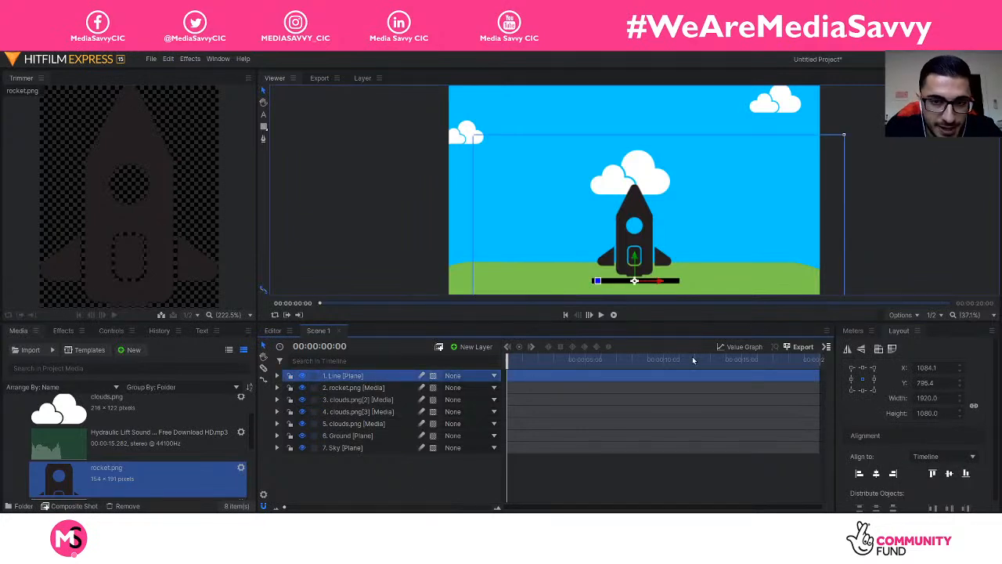
left_click(395, 388)
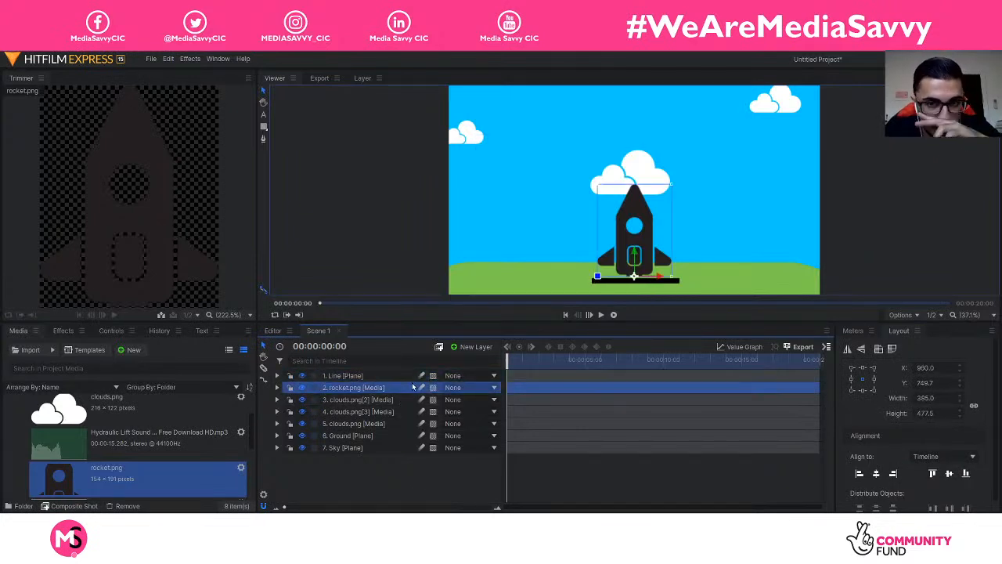
left_click(378, 379)
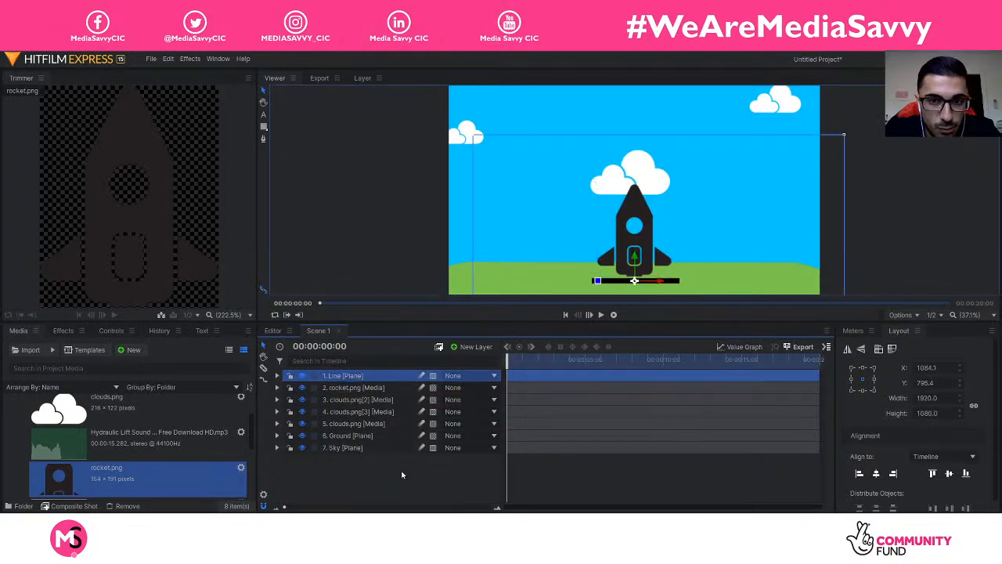
left_click(370, 388)
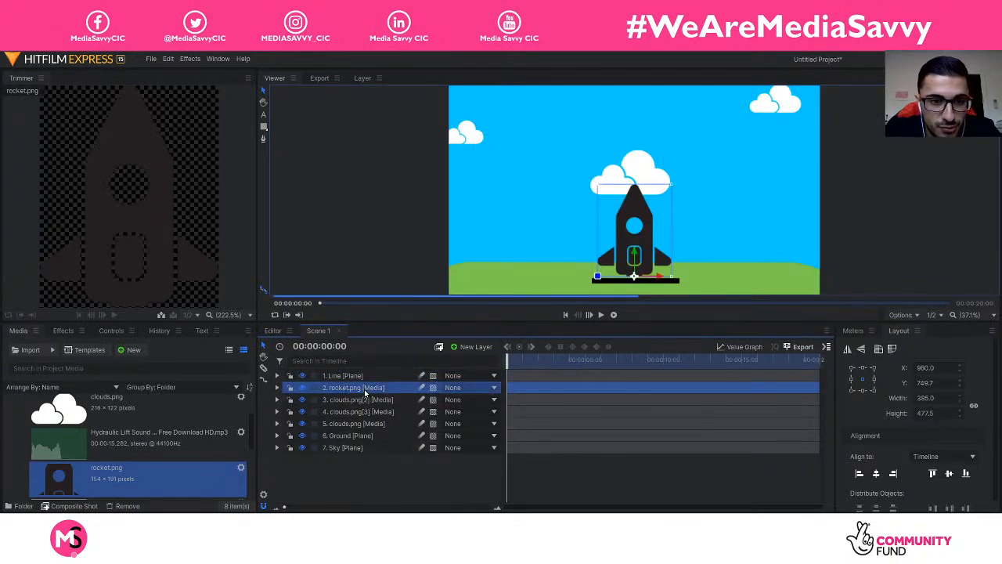
left_click_drag(365, 376, 369, 393)
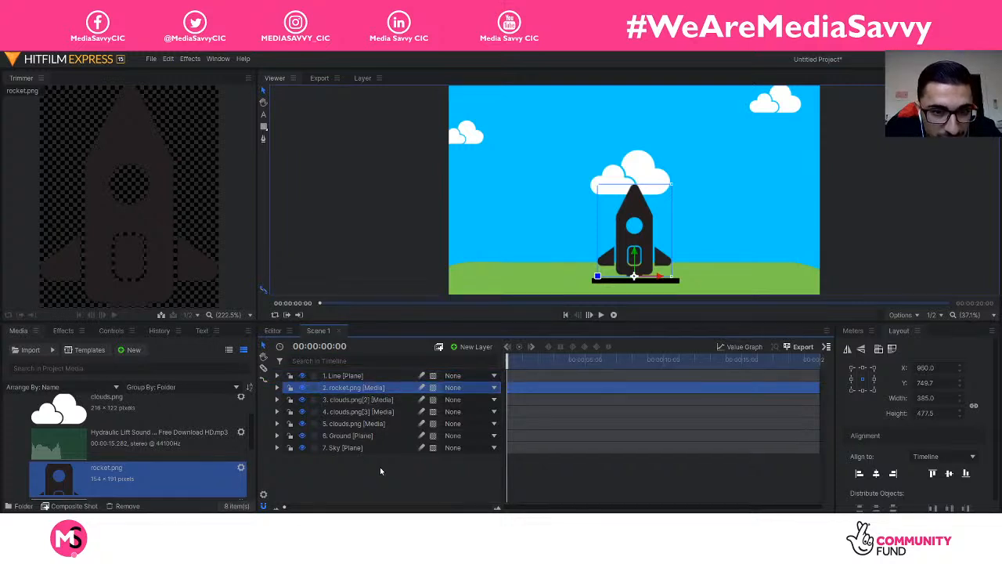
left_click(380, 468)
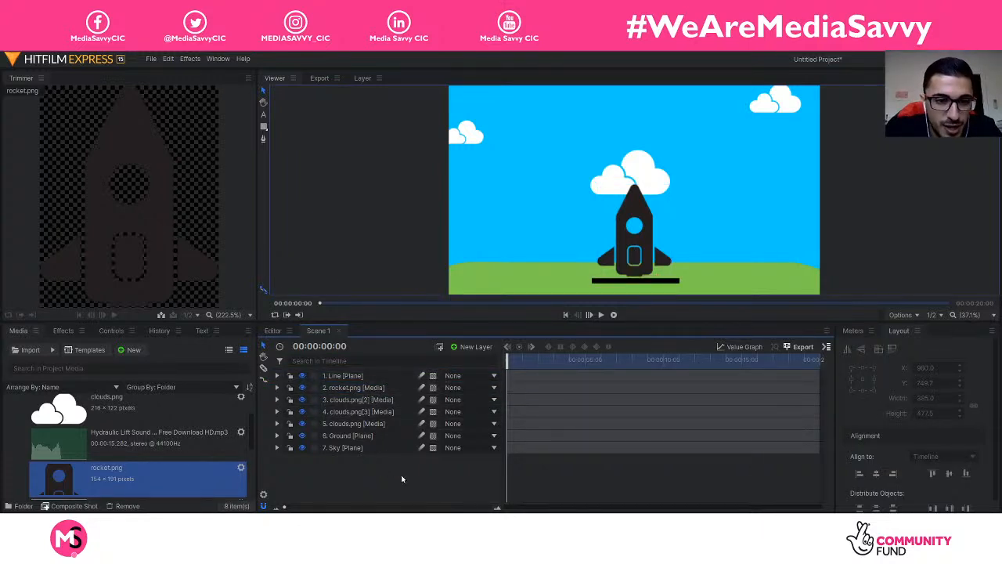
Step: Add a new black plane and slide it down to cover the bottom strip, Y 1551.7
right_click(402, 474)
mouse_move(462, 480)
left_click(494, 480)
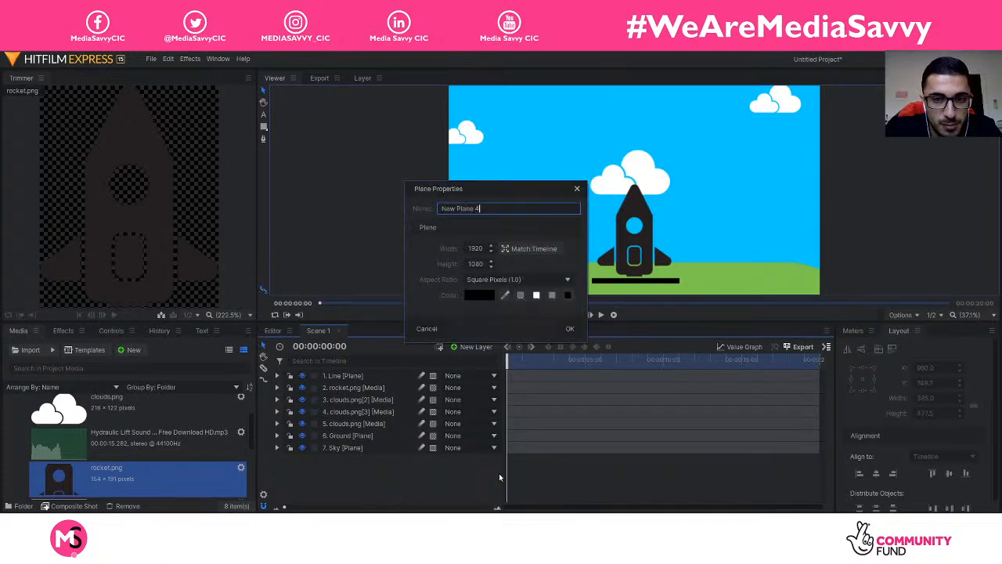
left_click(571, 329)
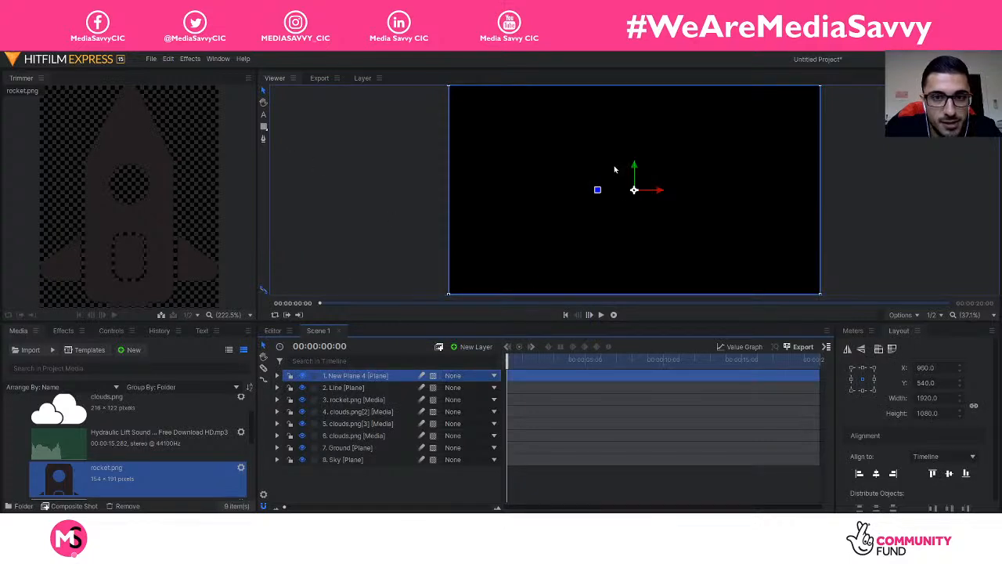
left_click_drag(634, 167, 668, 362)
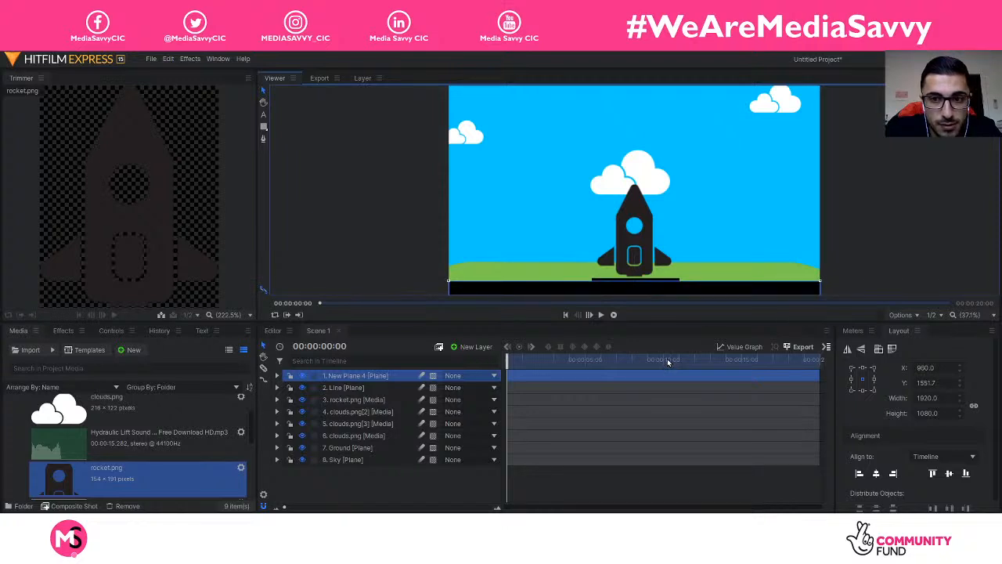
left_click(417, 242)
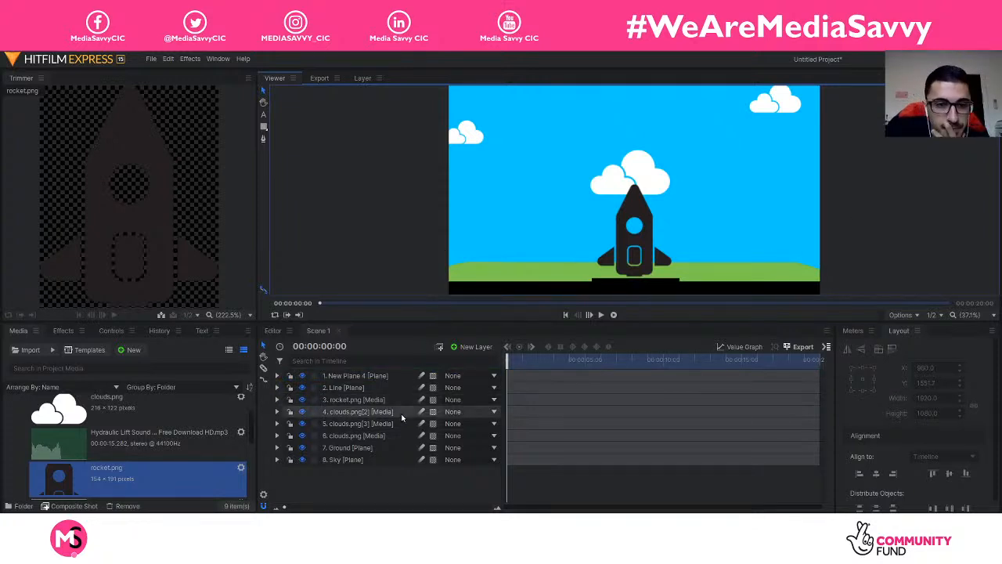
Step: Rename the plane 'Mask for rocket' and place it just below the Line layer
left_click(367, 376)
right_click(374, 375)
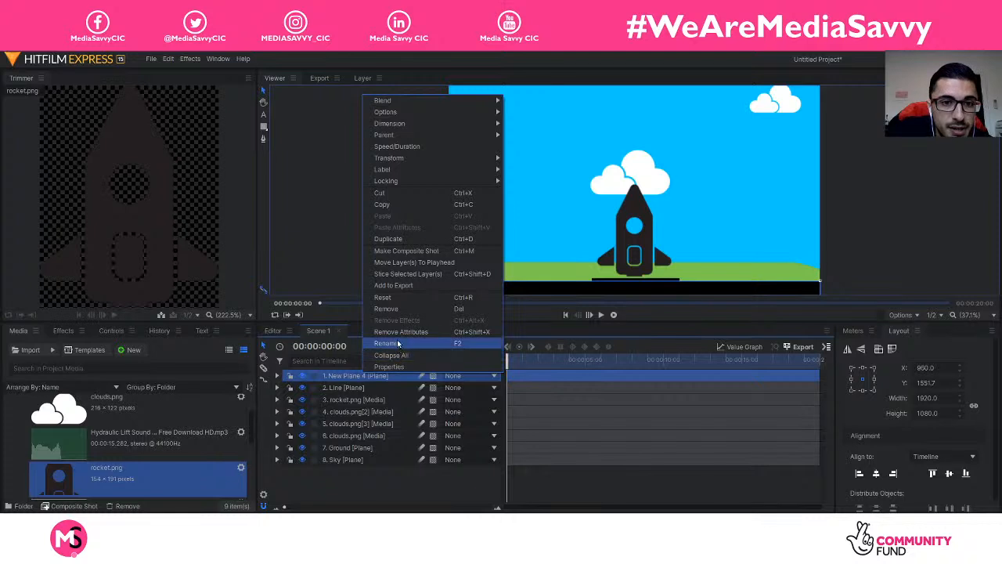
left_click(391, 343)
type("Mask for rocket")
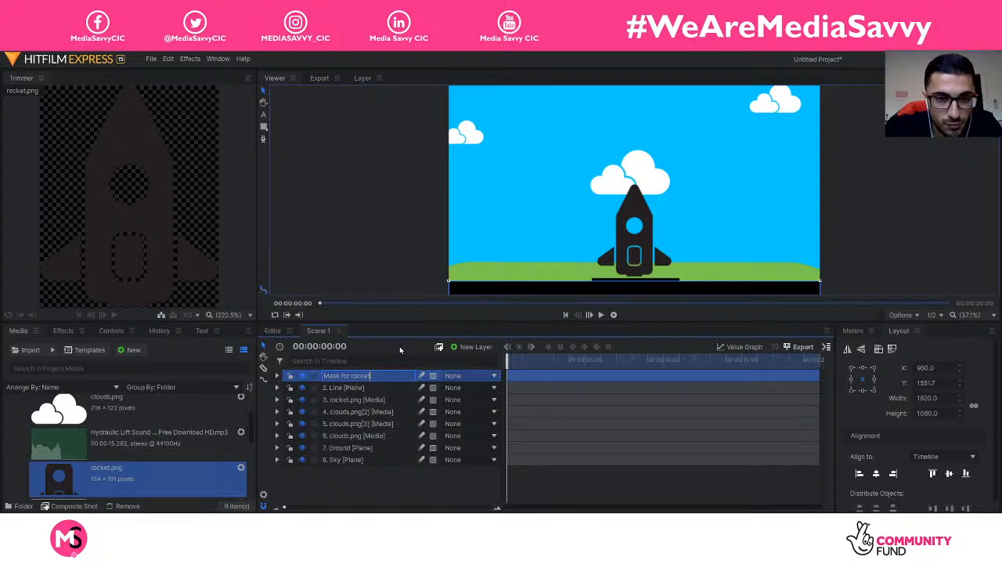
key("Return")
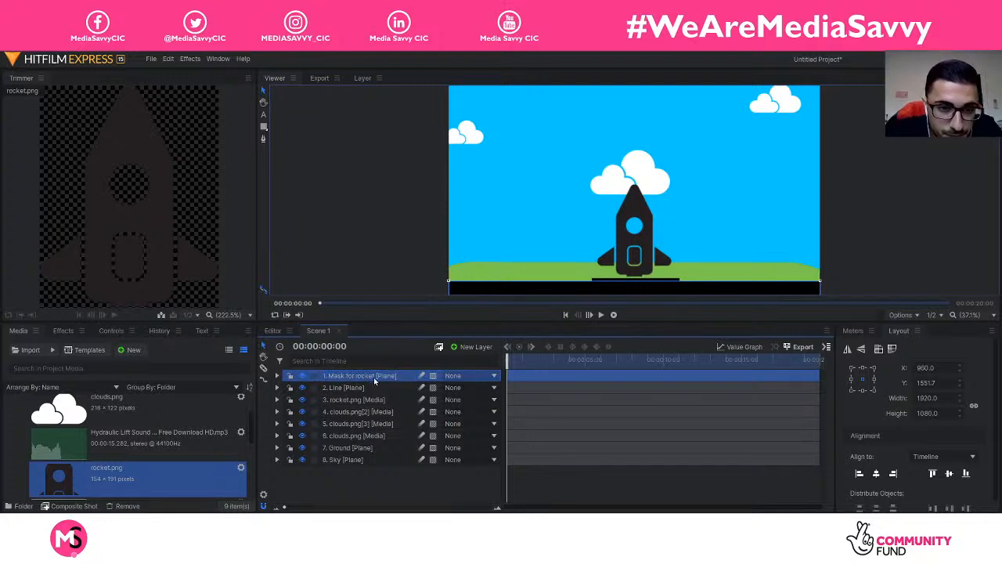
left_click_drag(361, 376, 374, 401)
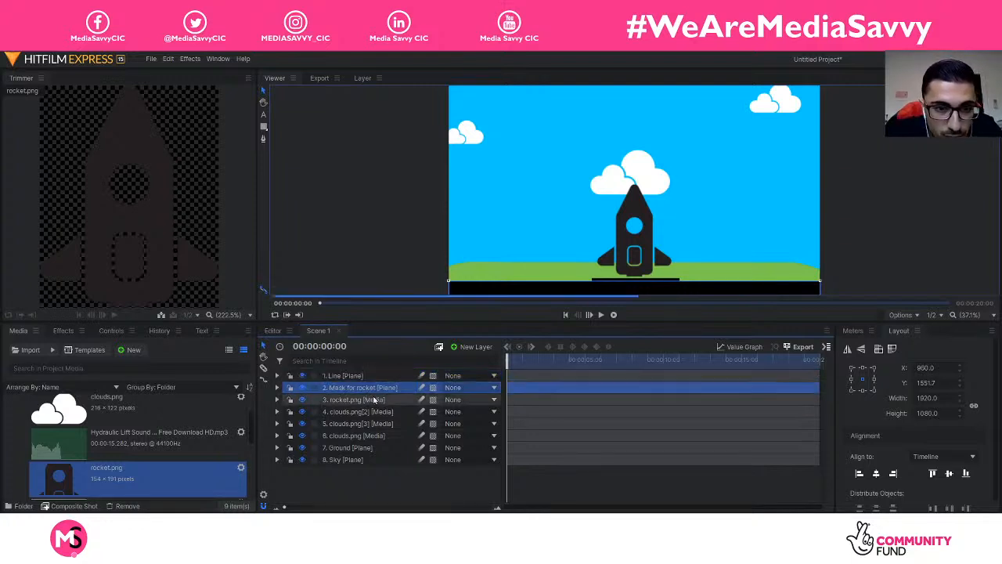
left_click(410, 485)
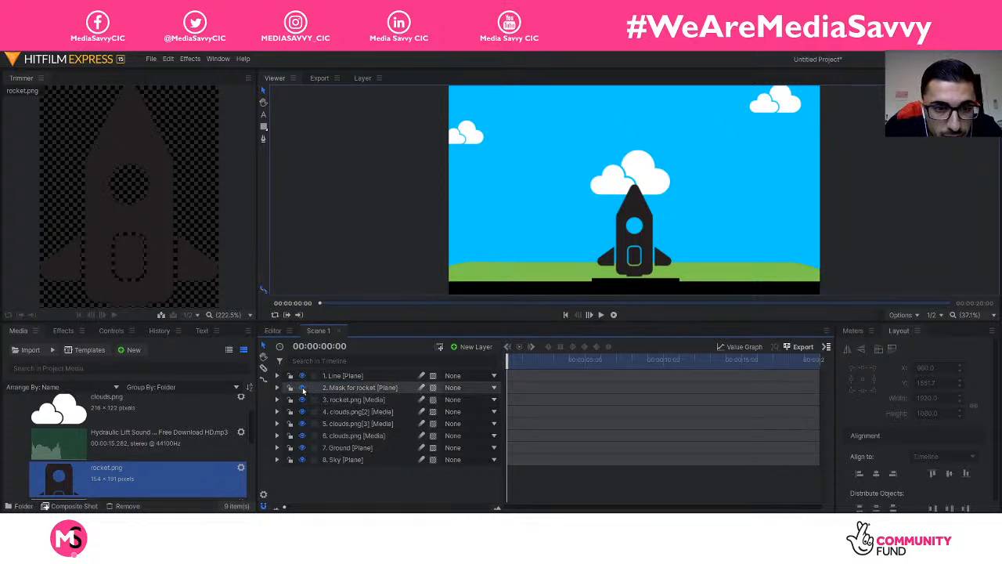
Step: Hide Mask for rocket and add a Set Matte effect to the rocket layer
left_click(302, 388)
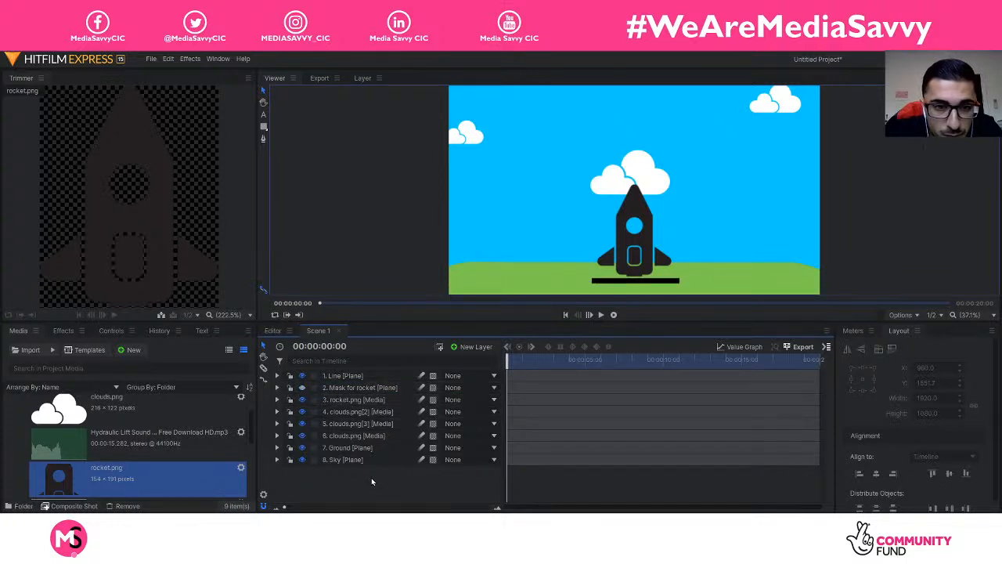
left_click(362, 386)
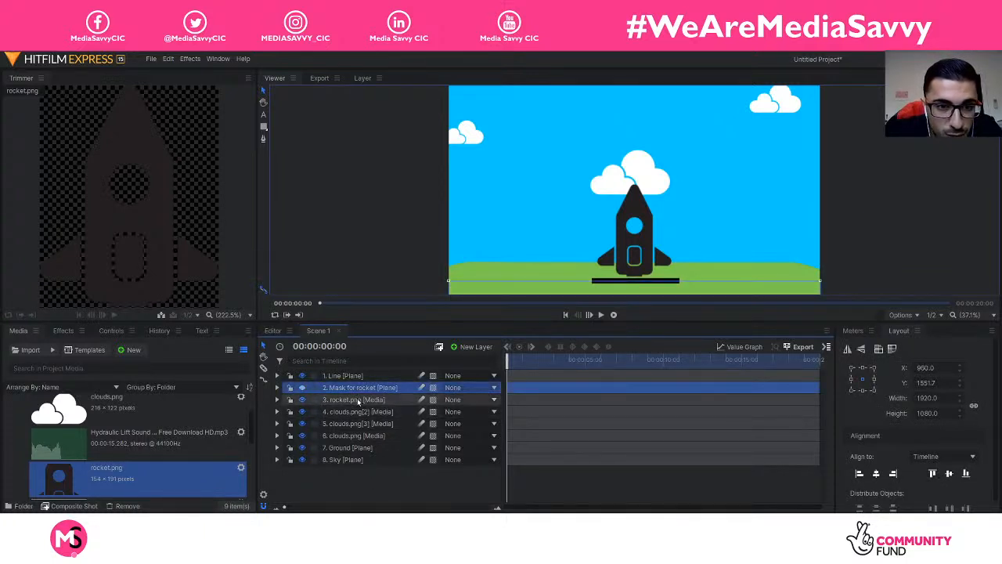
left_click(362, 400)
left_click(277, 400)
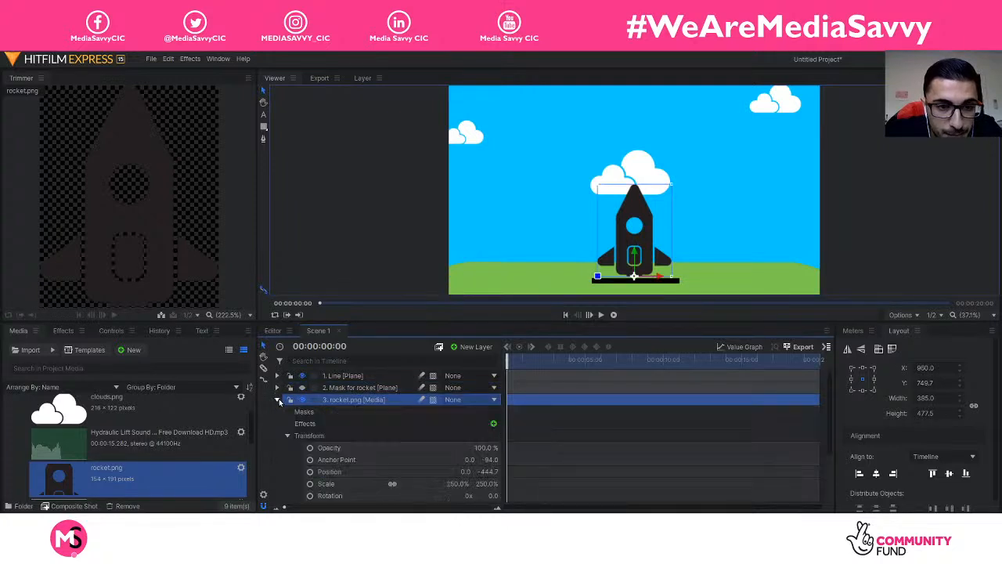
left_click(493, 424)
type("set")
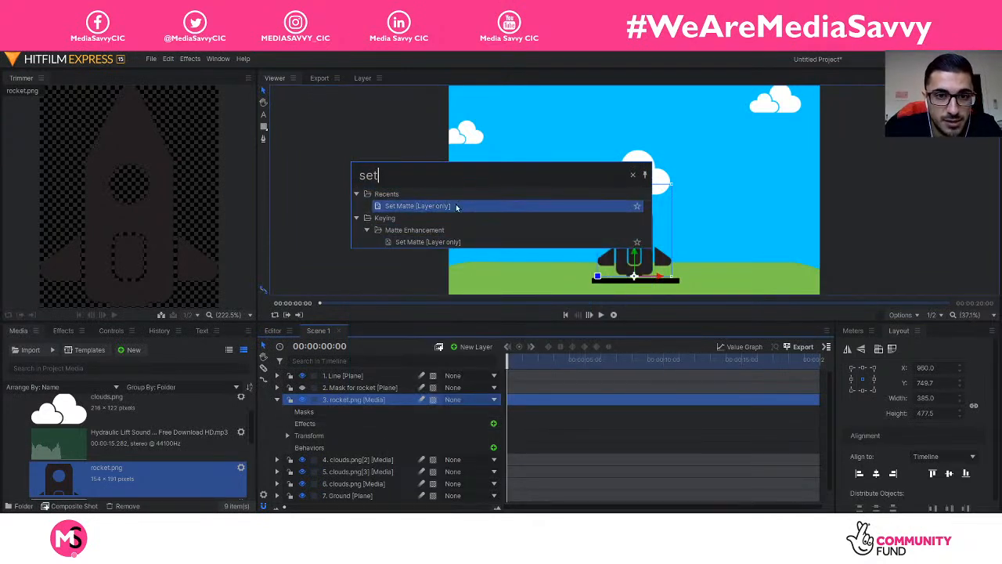
double_click(456, 207)
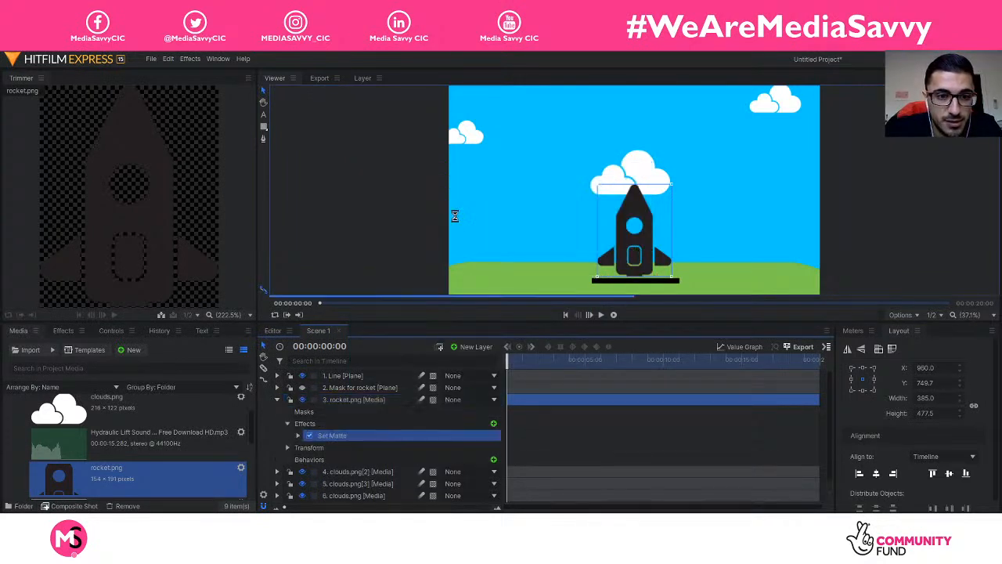
Step: Set the matte source to Mask for rocket with Subtract blend, inversion left off
left_click(298, 436)
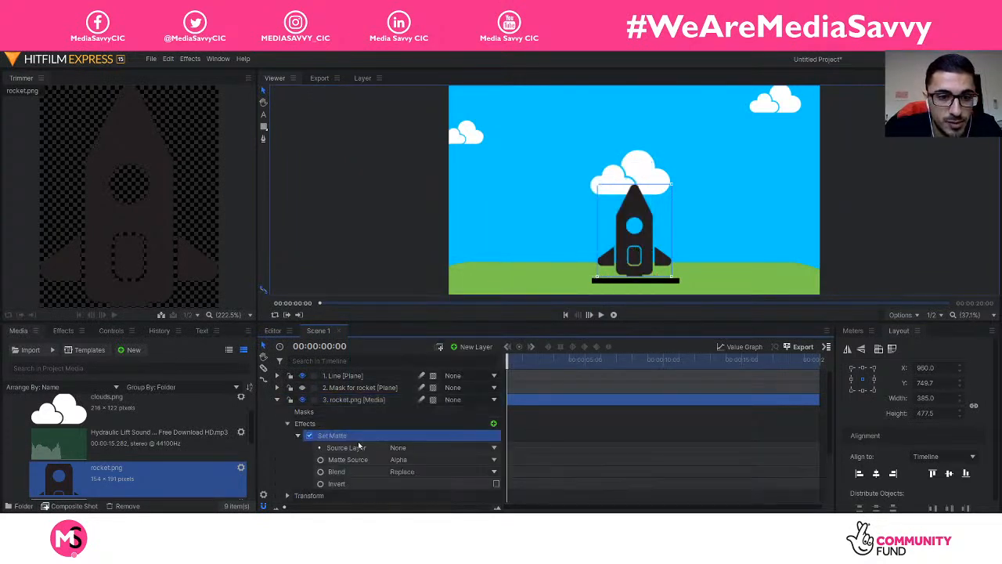
left_click(417, 448)
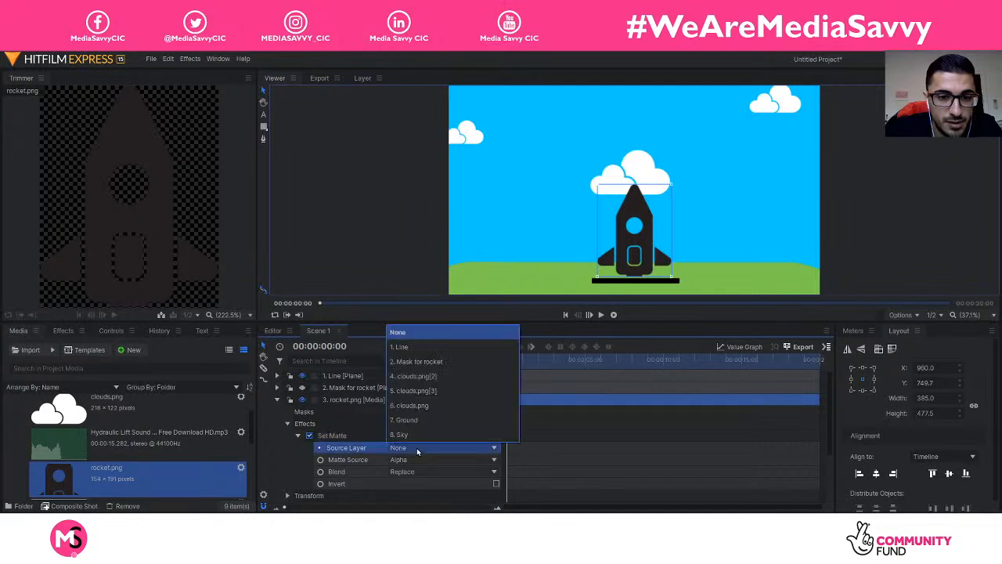
left_click(440, 361)
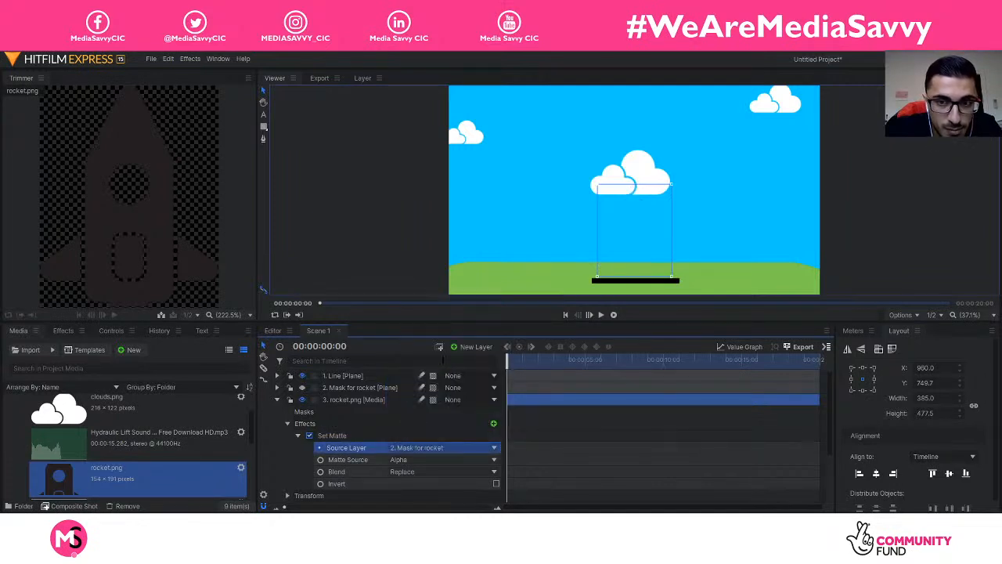
left_click(496, 484)
left_click(495, 484)
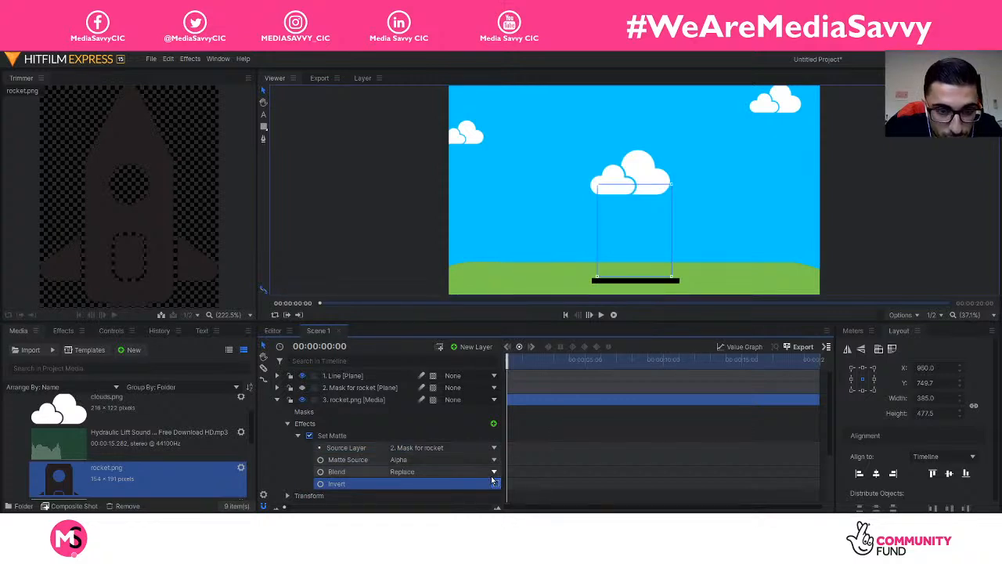
left_click(493, 472)
left_click(477, 494)
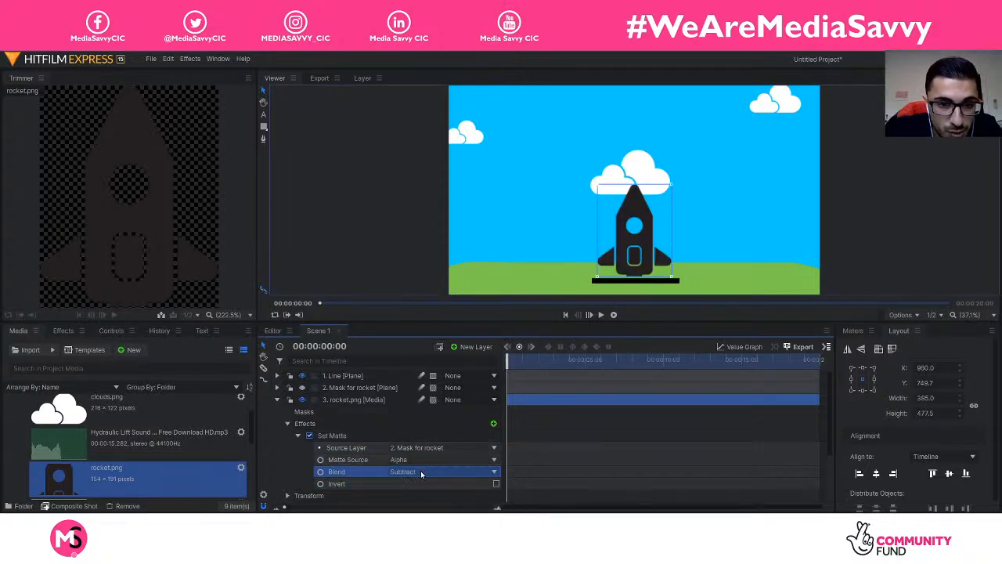
left_click(277, 400)
left_click(414, 398)
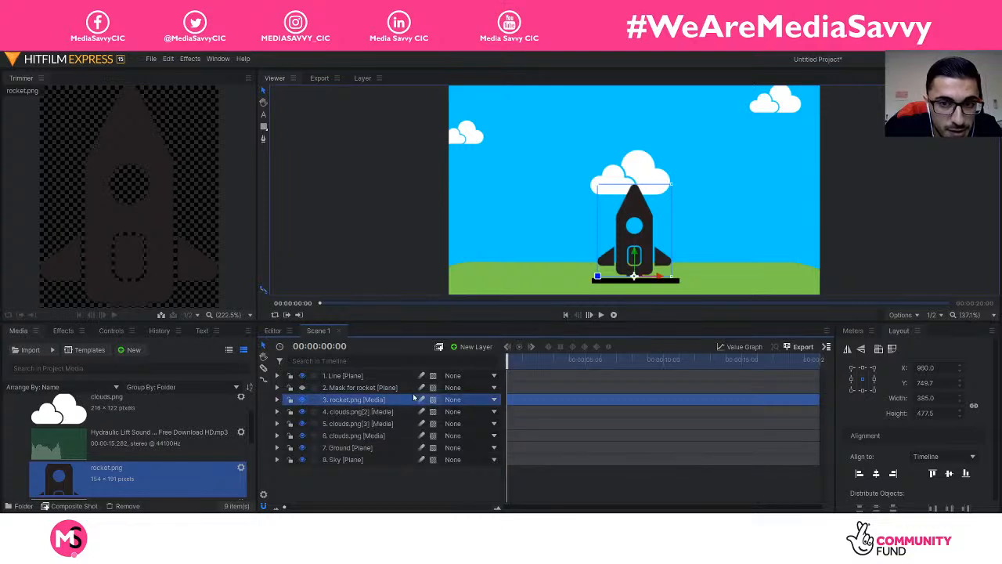
Step: Lower the rocket out of sight to position 0.0, -949.2 and expose its Transform properties
left_click_drag(622, 247, 646, 254)
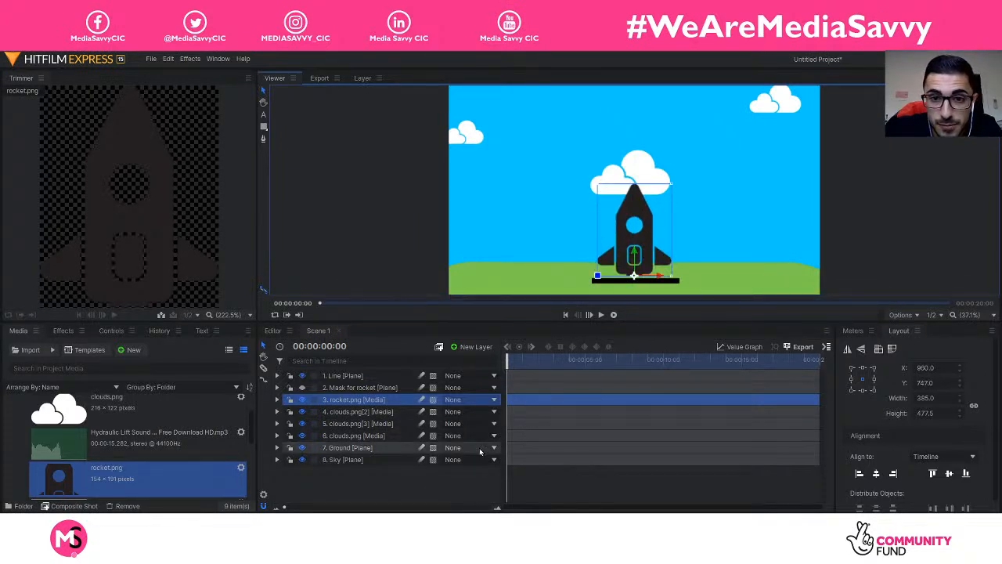
left_click(448, 480)
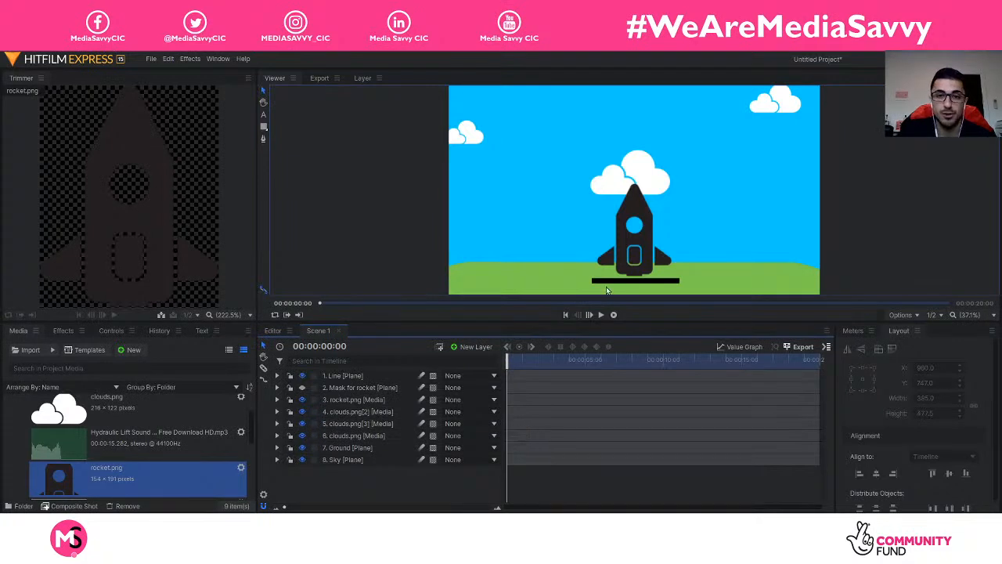
left_click(346, 387)
left_click(351, 399)
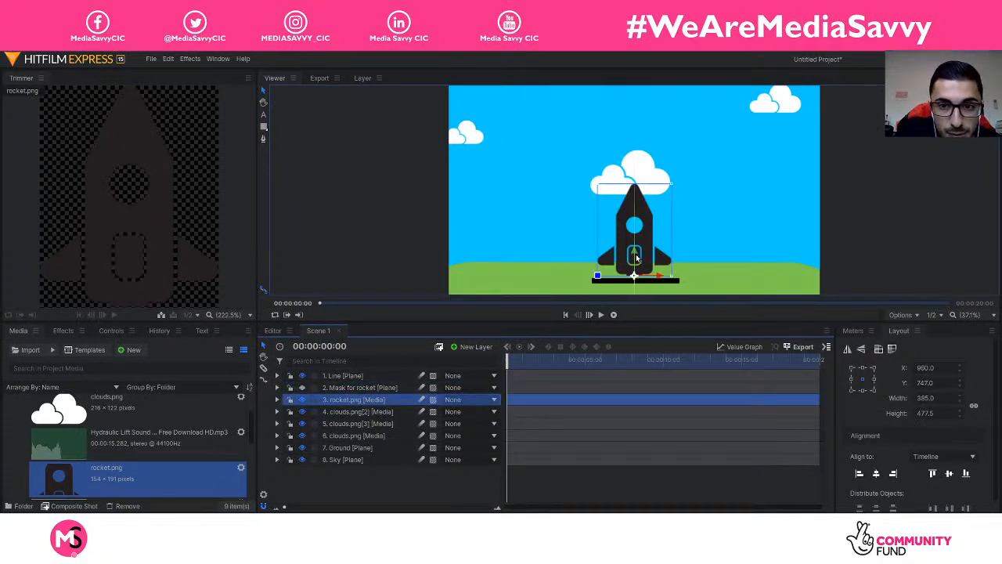
mouse_move(637, 271)
left_mouse_down()
mouse_move(649, 213)
mouse_move(650, 353)
mouse_move(647, 256)
left_mouse_up()
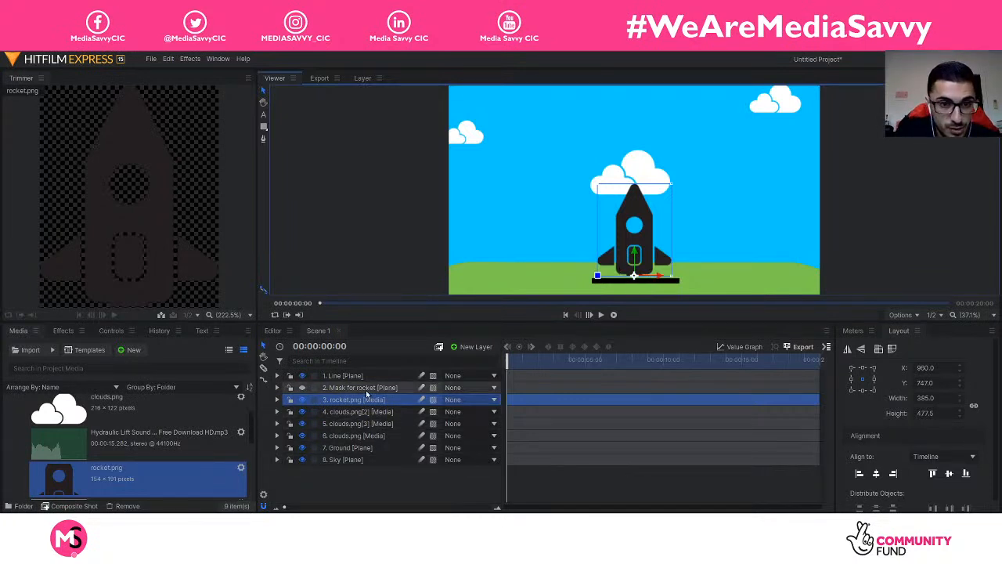
left_click_drag(644, 262, 643, 349)
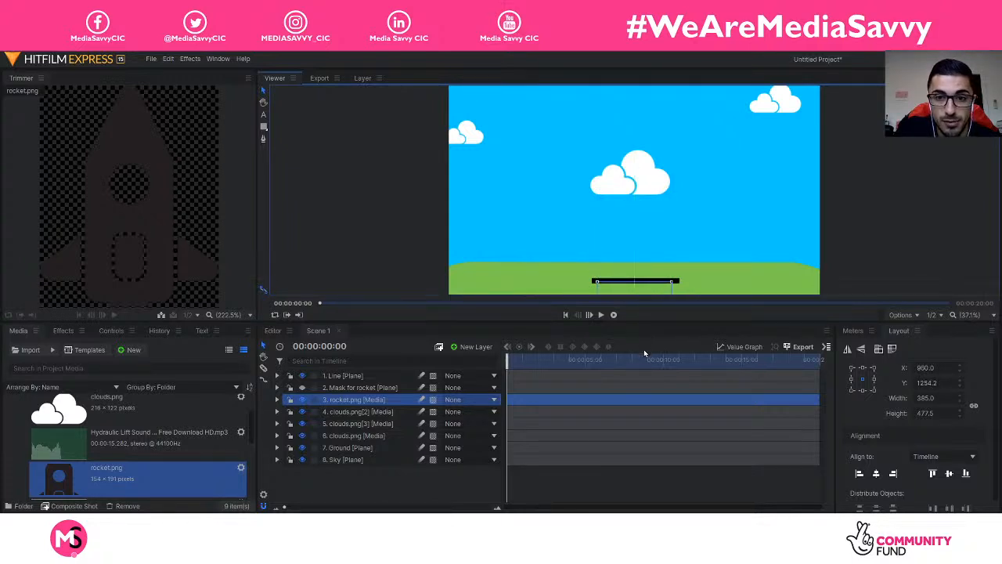
left_click(277, 399)
left_click(287, 423)
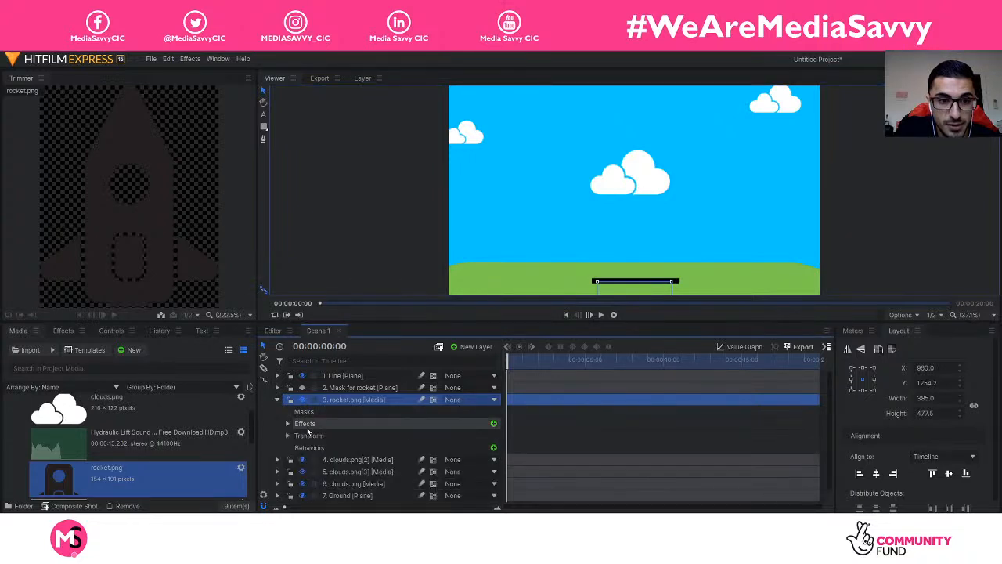
left_click(288, 437)
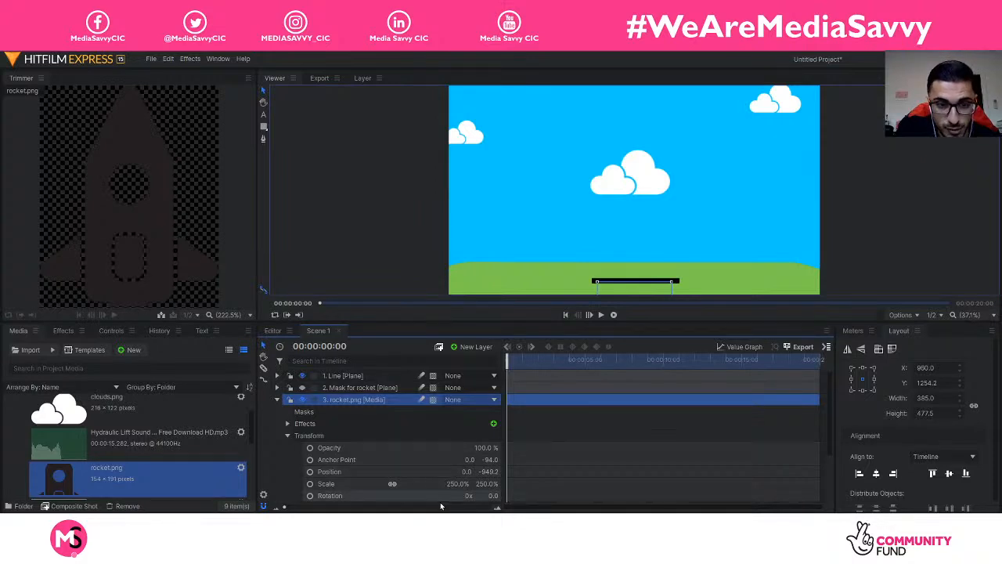
Step: Keyframe the rocket's Position at 0:00, then raise it to -446.8 at 4 seconds
left_click(310, 471)
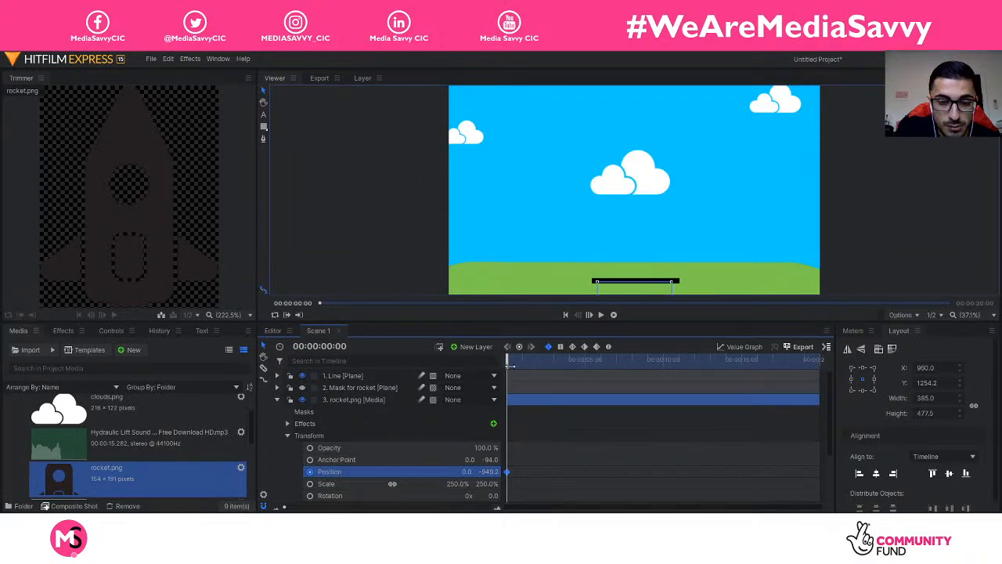
left_click_drag(510, 365, 572, 376)
left_click(365, 402)
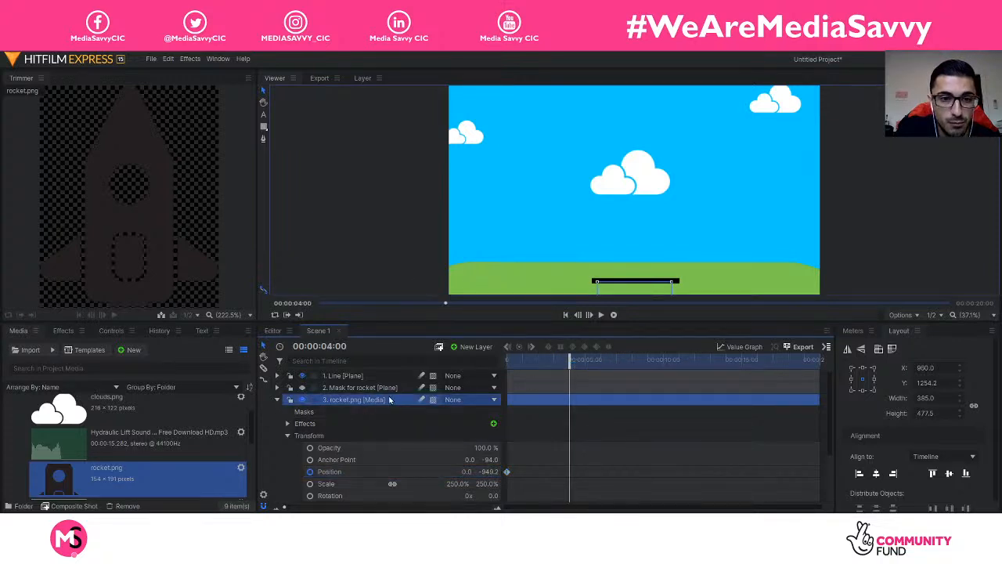
scroll(670, 285, "down", 5)
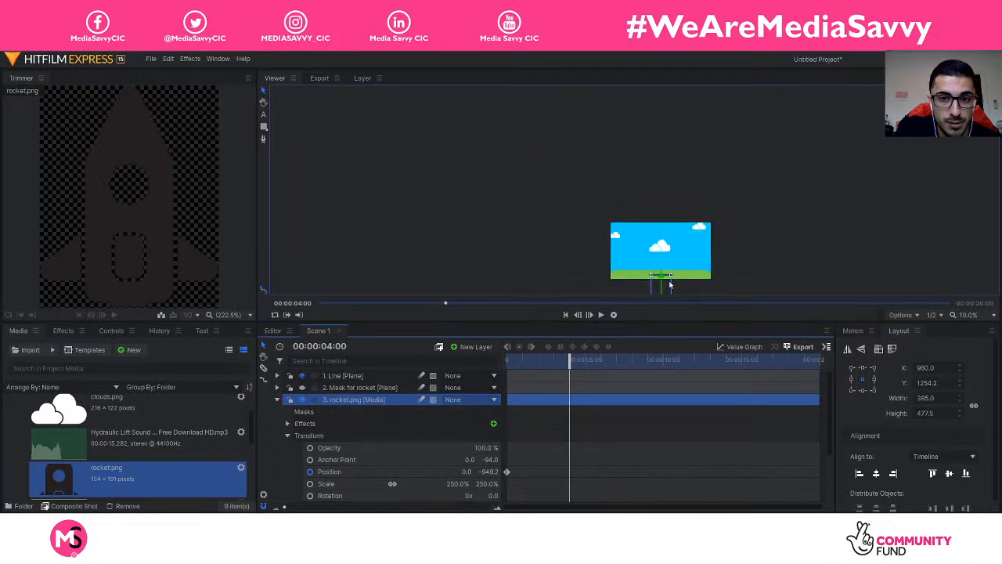
left_click_drag(670, 285, 663, 254)
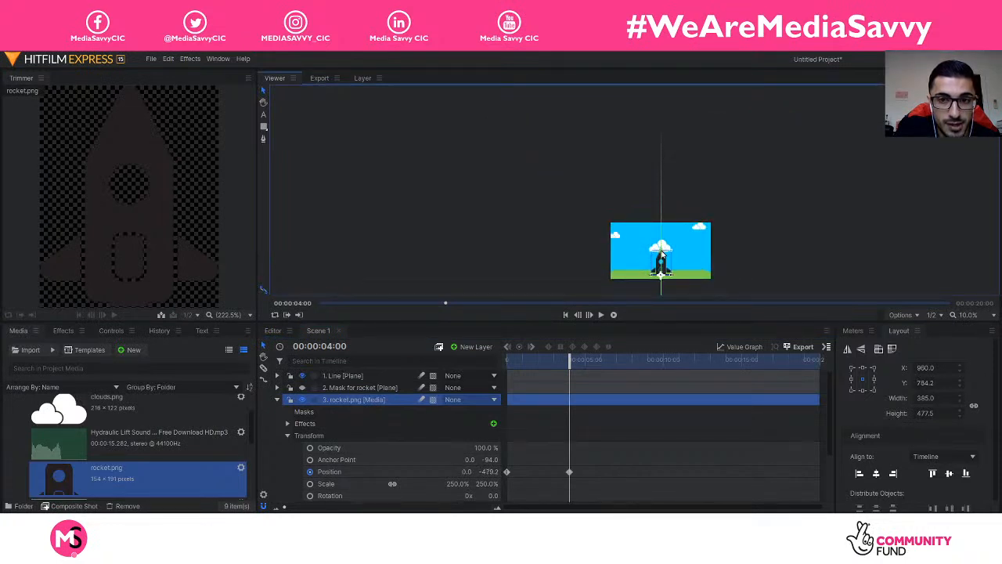
left_click(941, 315)
left_click(968, 315)
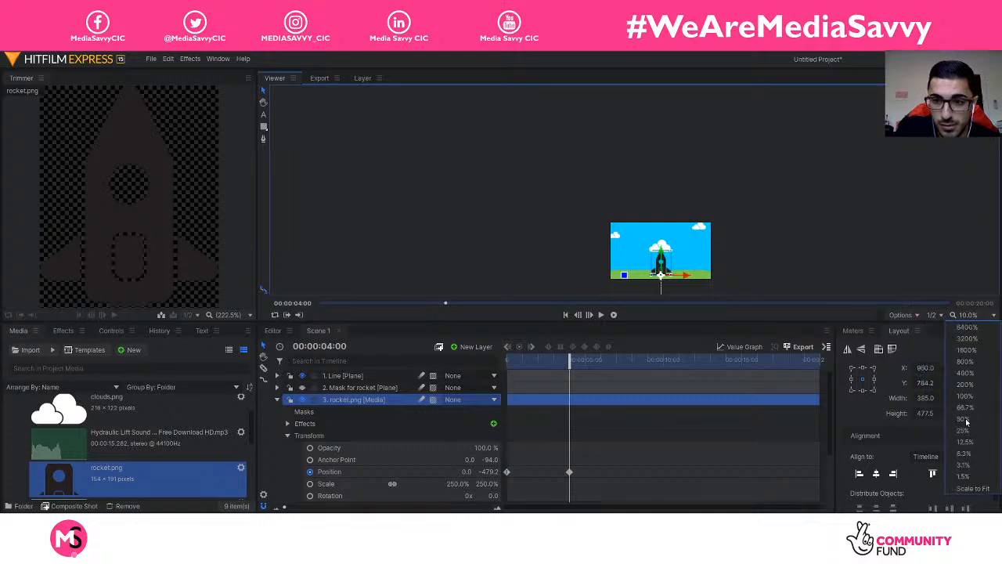
left_click(971, 488)
left_click_drag(635, 262, 635, 256)
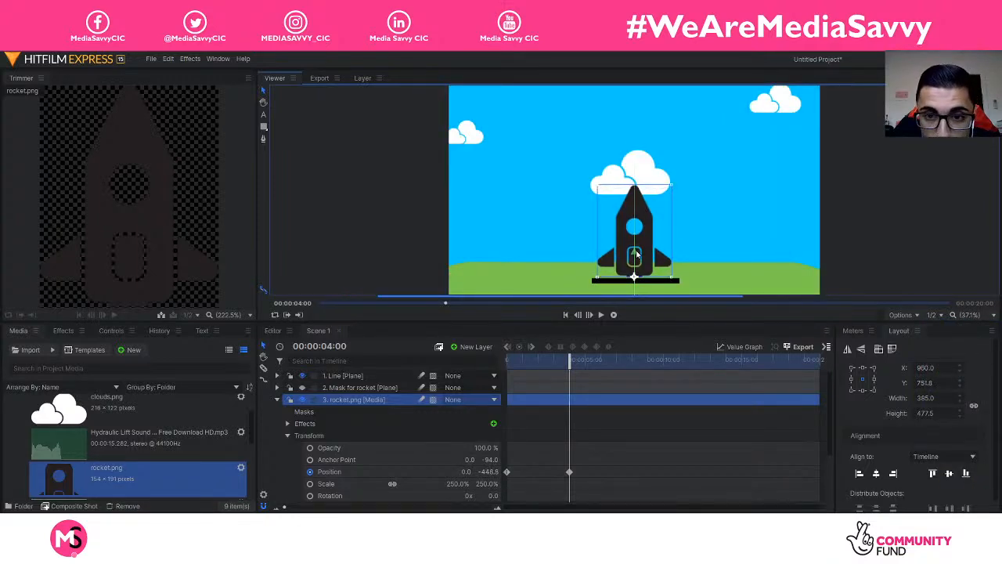
Step: Play the animation back from the start to check it, then collapse the rocket layer
left_click(422, 241)
left_click_drag(572, 362, 499, 358)
key("space")
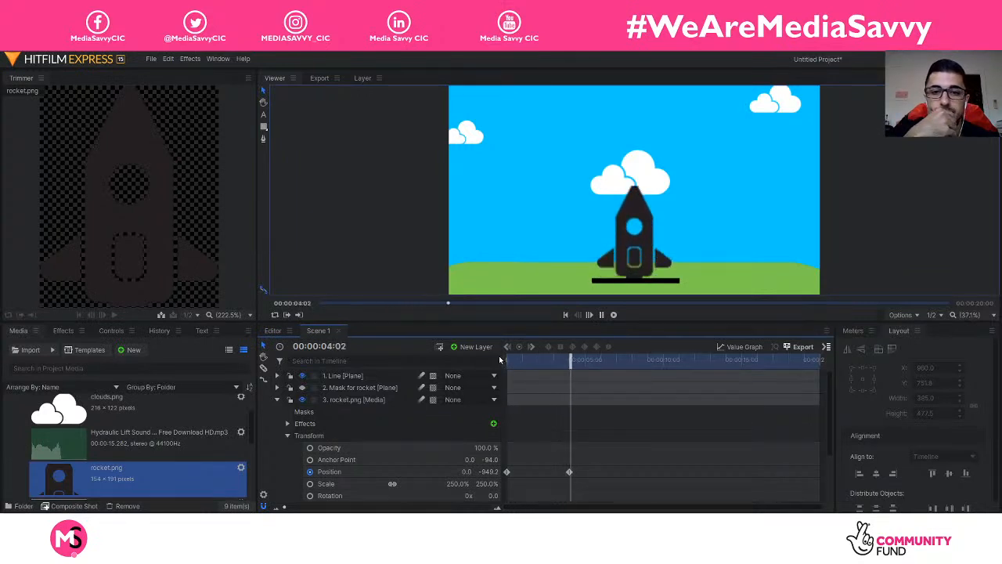
key("space")
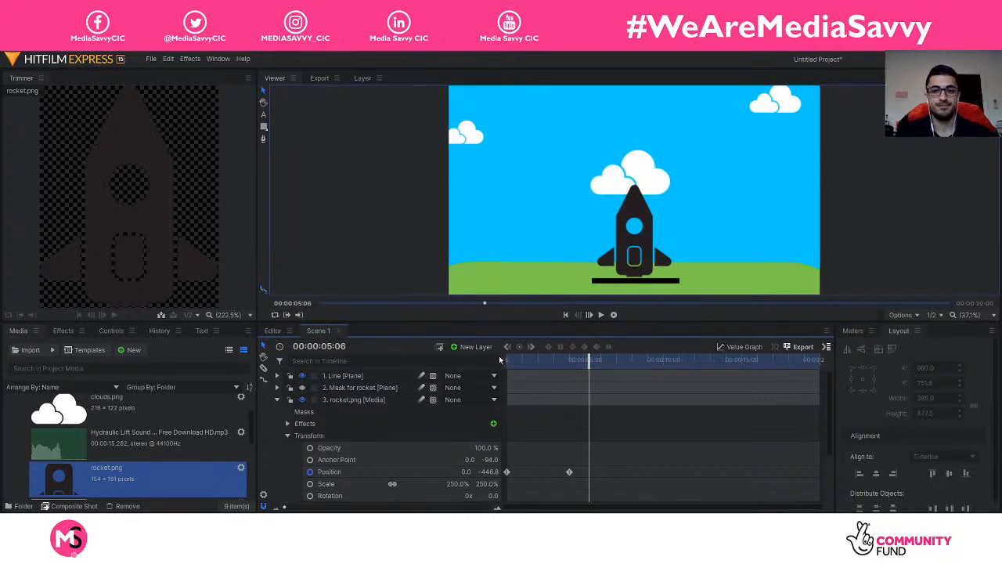
left_click(277, 400)
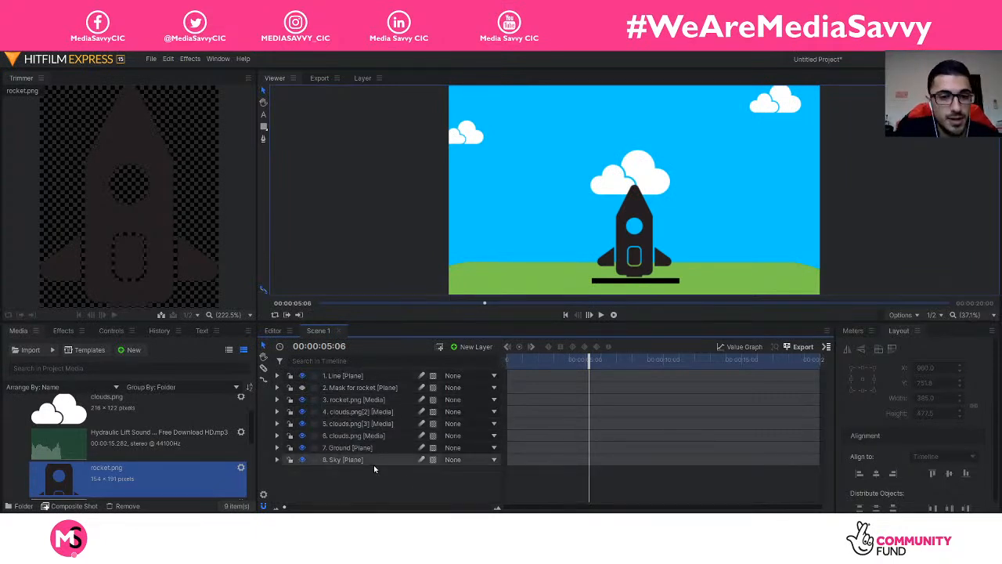
Step: Preview the Hydraulic Lift mp3, set its Out point at 4:00, and drop it in as layer 9
left_click(116, 439)
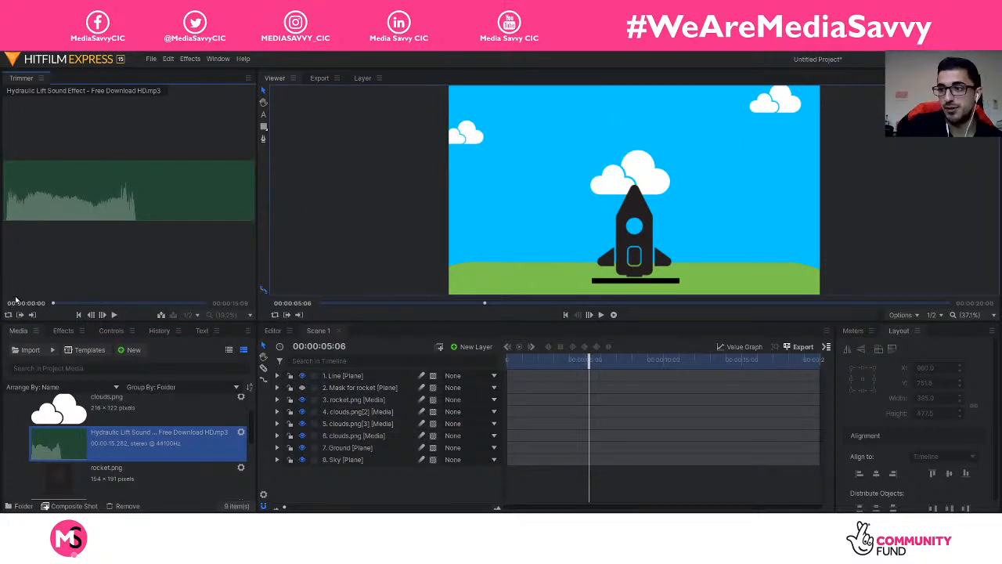
key("space")
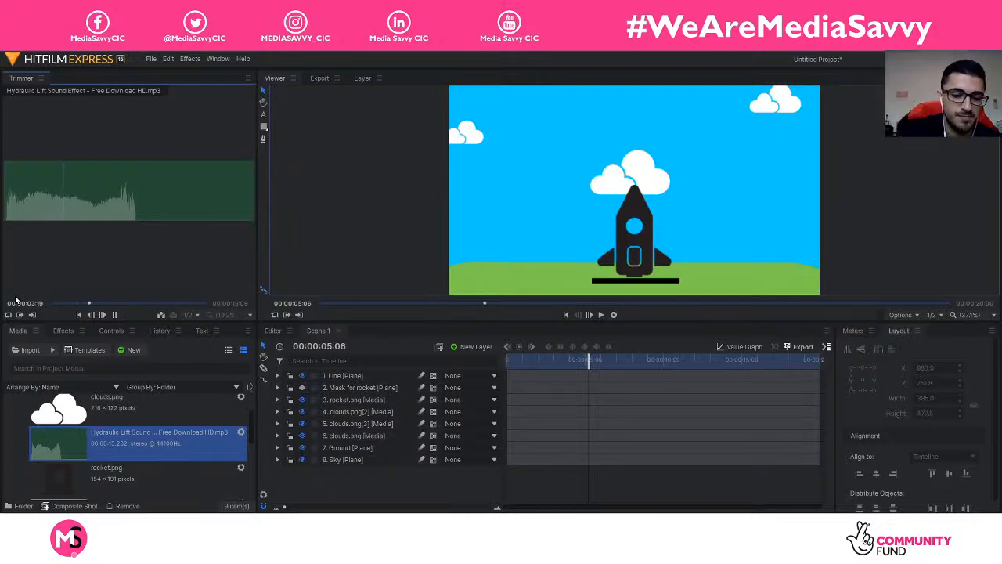
key("space")
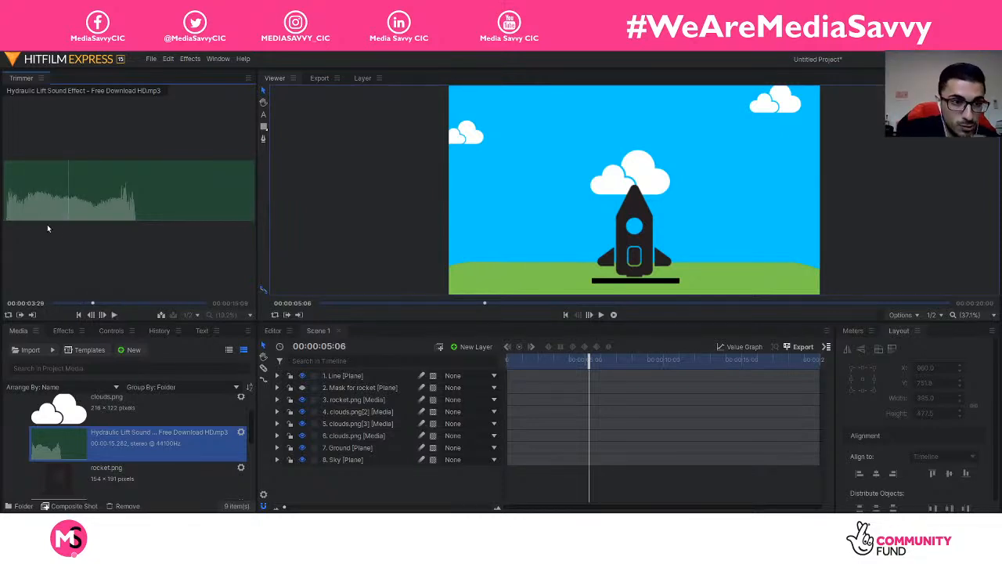
left_click_drag(94, 305, 93, 307)
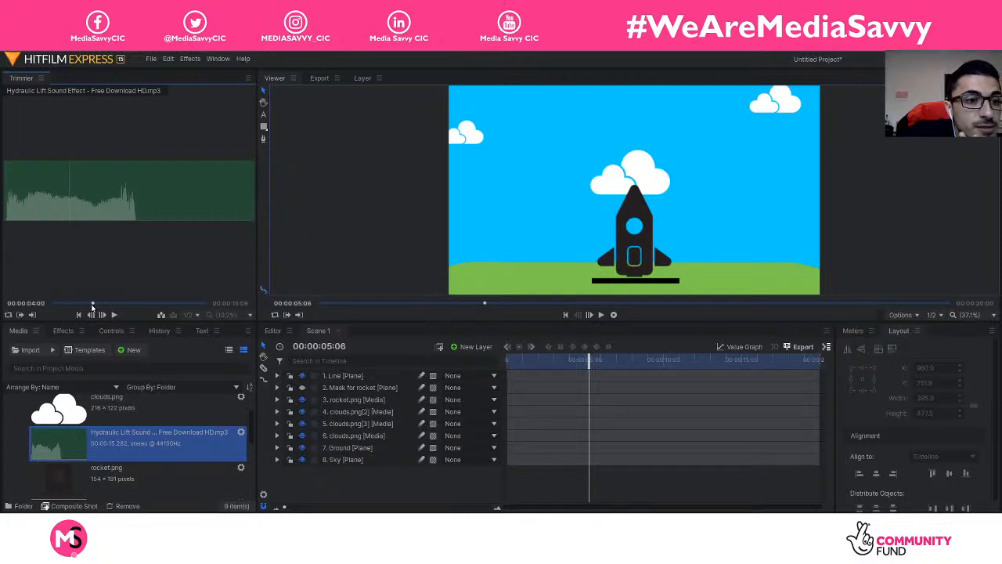
left_click(31, 303)
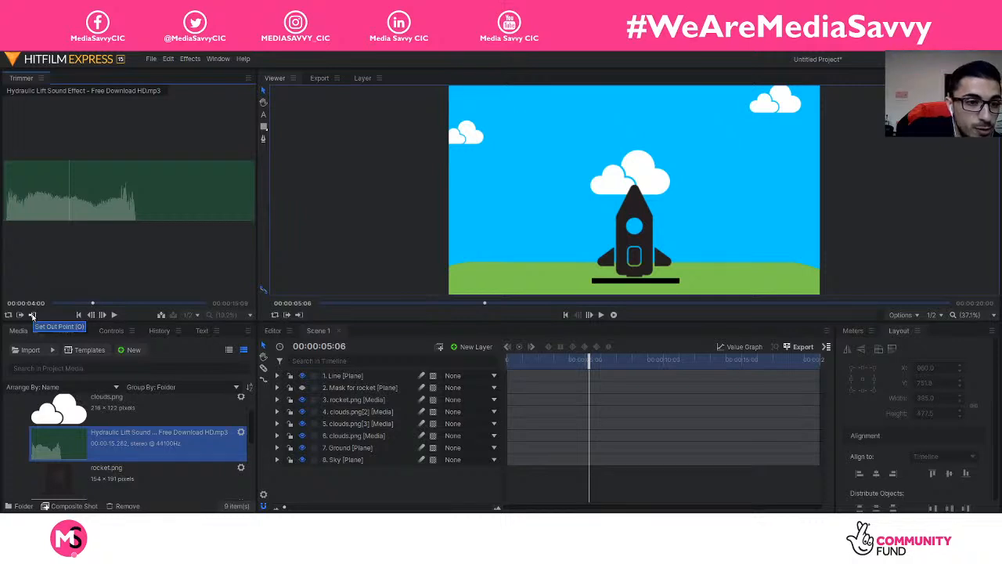
left_click(32, 314)
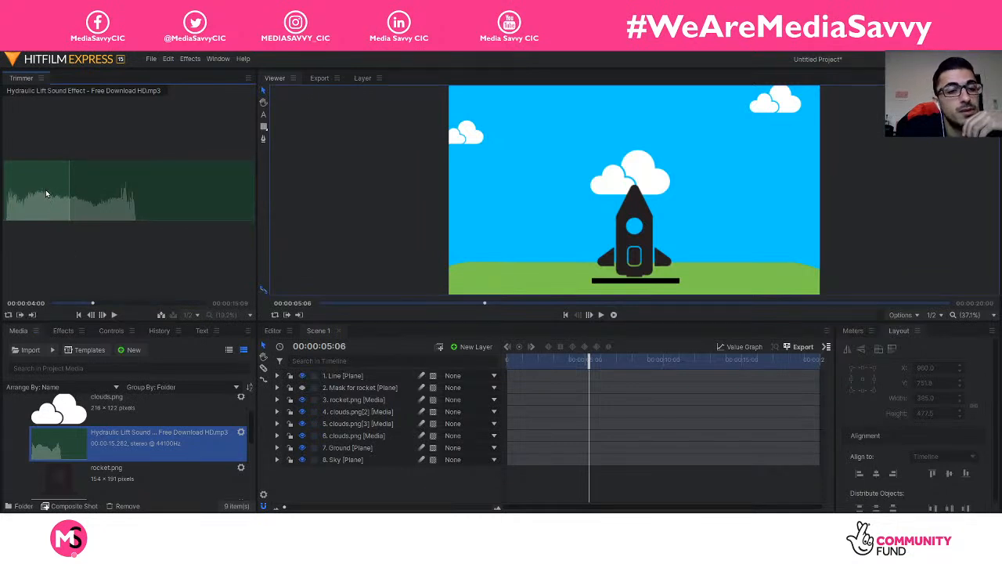
left_click_drag(44, 180, 566, 479)
left_click_drag(589, 358, 510, 362)
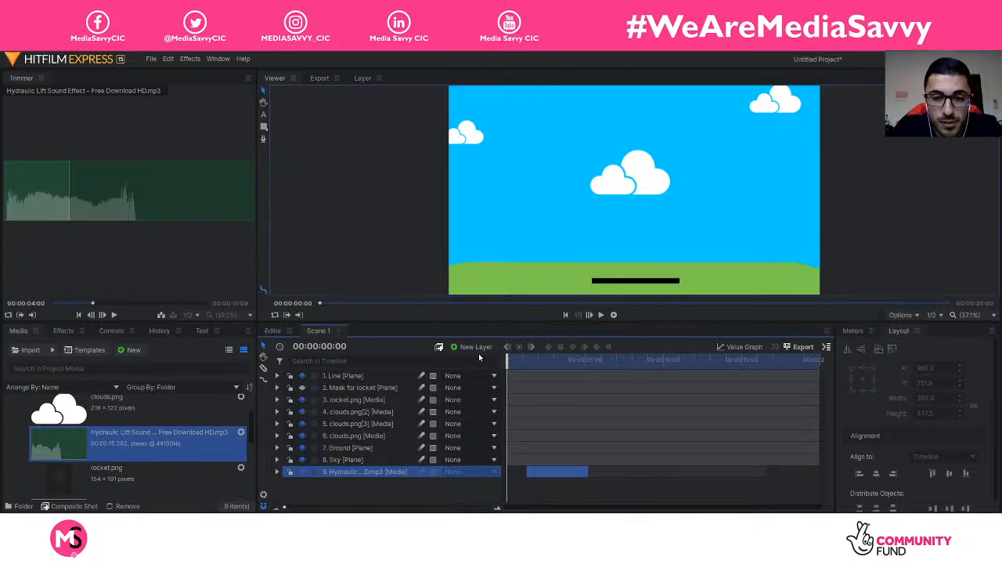
Step: Slide the Hydraulic Lift clip on layer 9 to 00:00:00:00 and preview it with the rocket rise
key("space")
key("space")
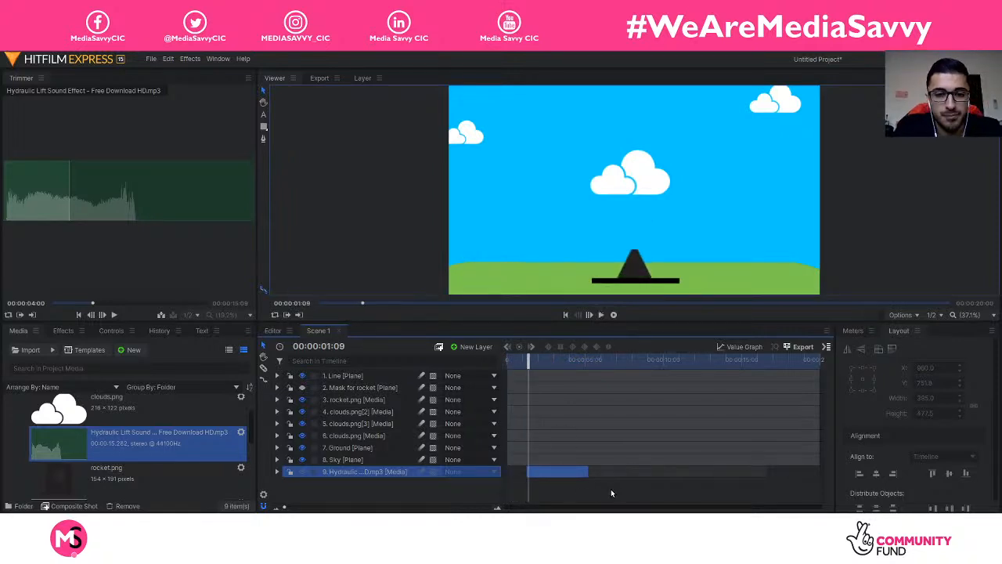
left_click_drag(540, 360, 507, 361)
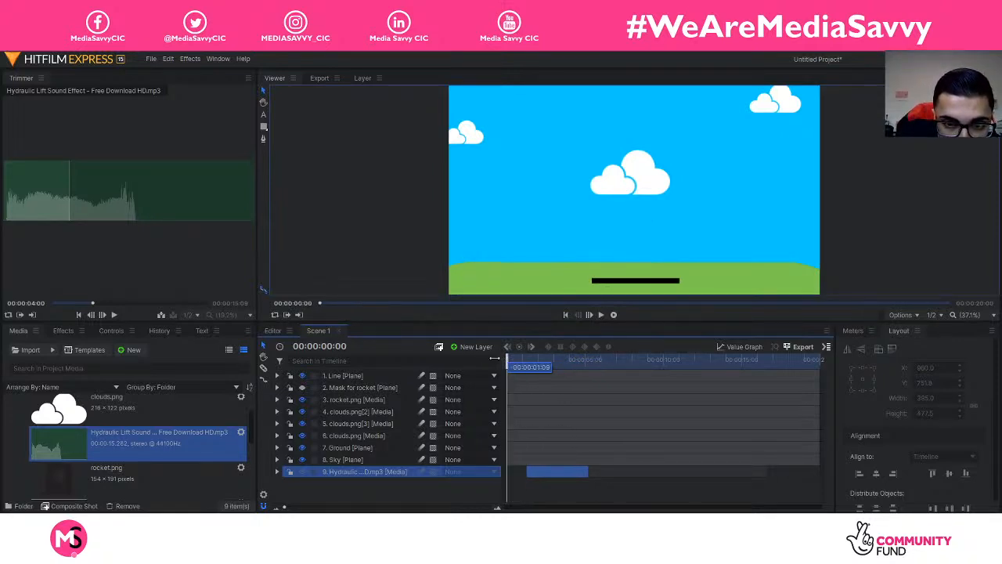
left_click_drag(556, 468, 537, 469)
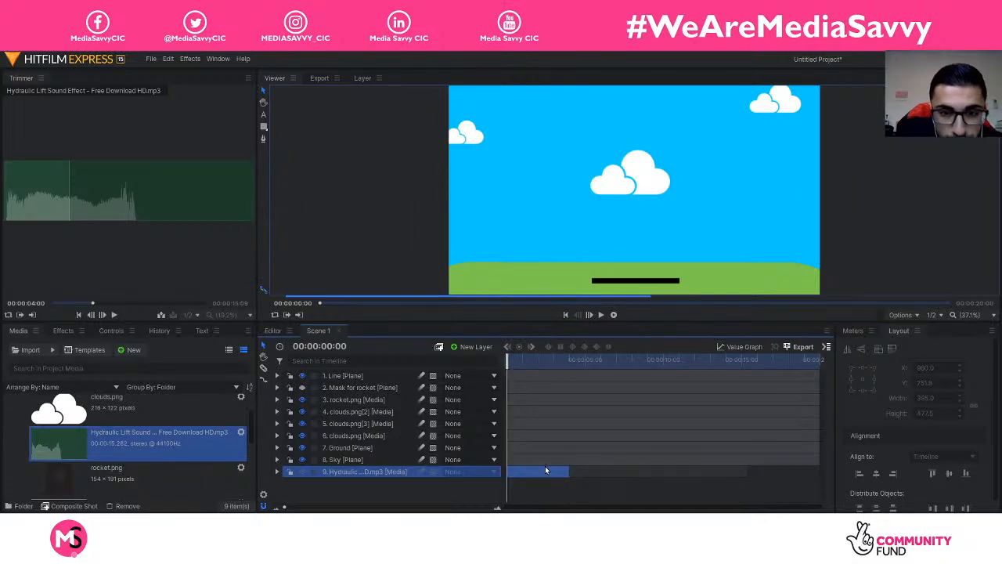
key("space")
key("space")
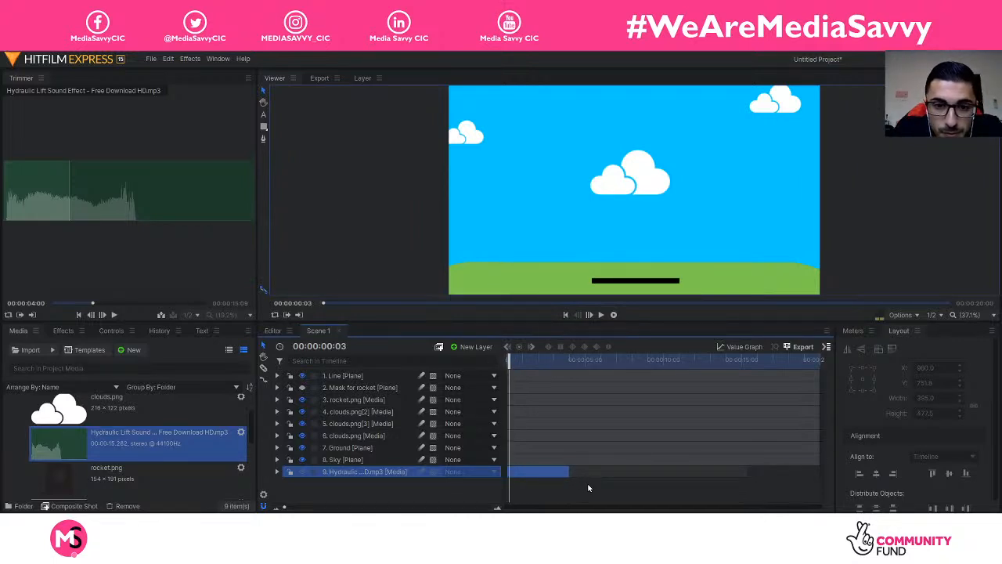
key("space")
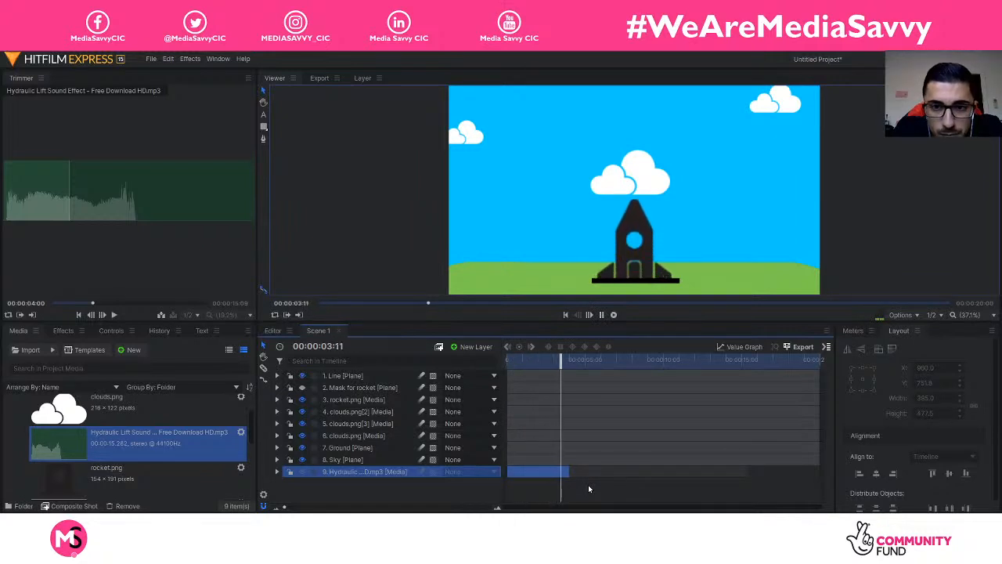
key("space")
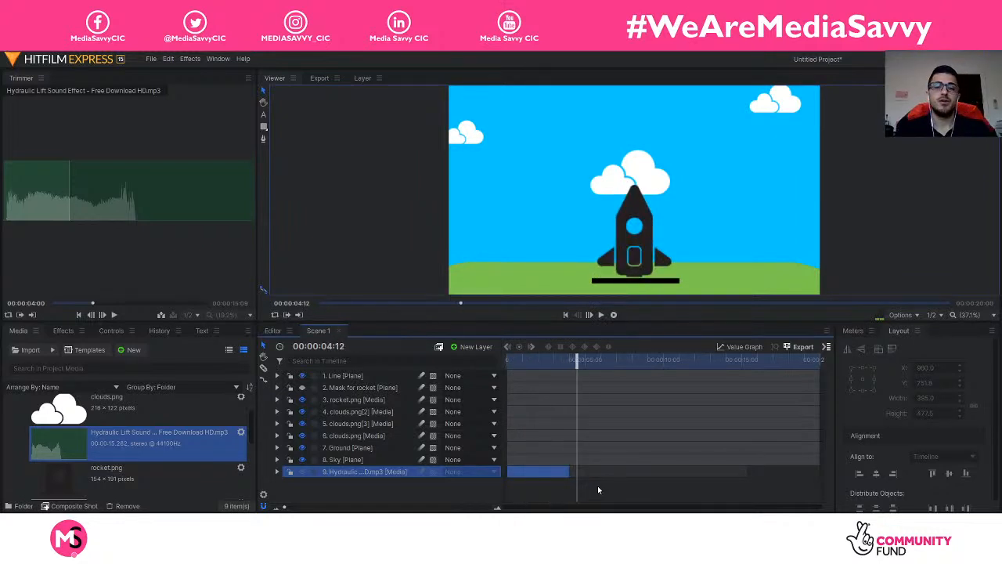
scroll(188, 468, "down", 4)
scroll(191, 462, "up", 5)
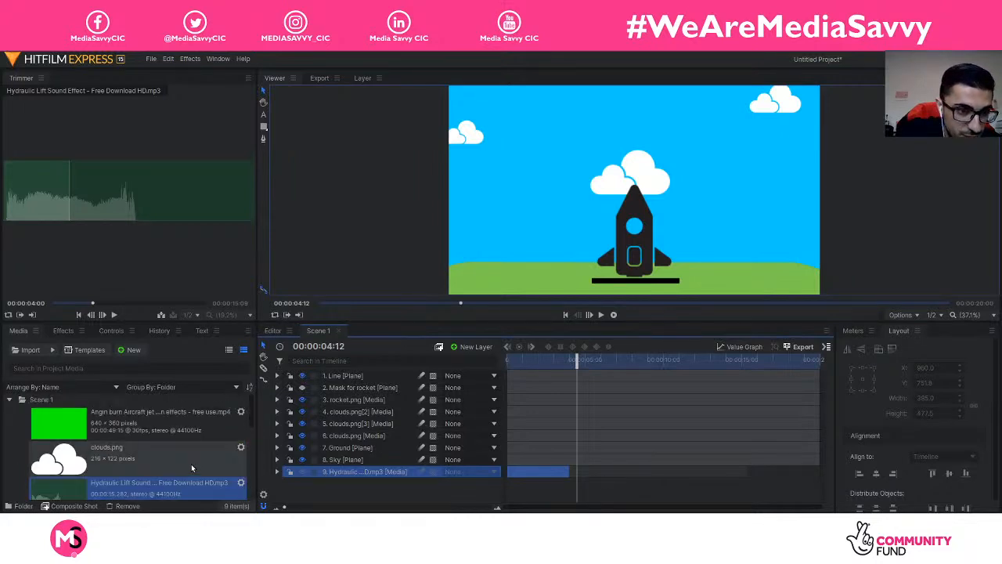
Step: Import clong_1.mp3 from the Vector folder into the Scene 1 media folder
left_click(48, 401)
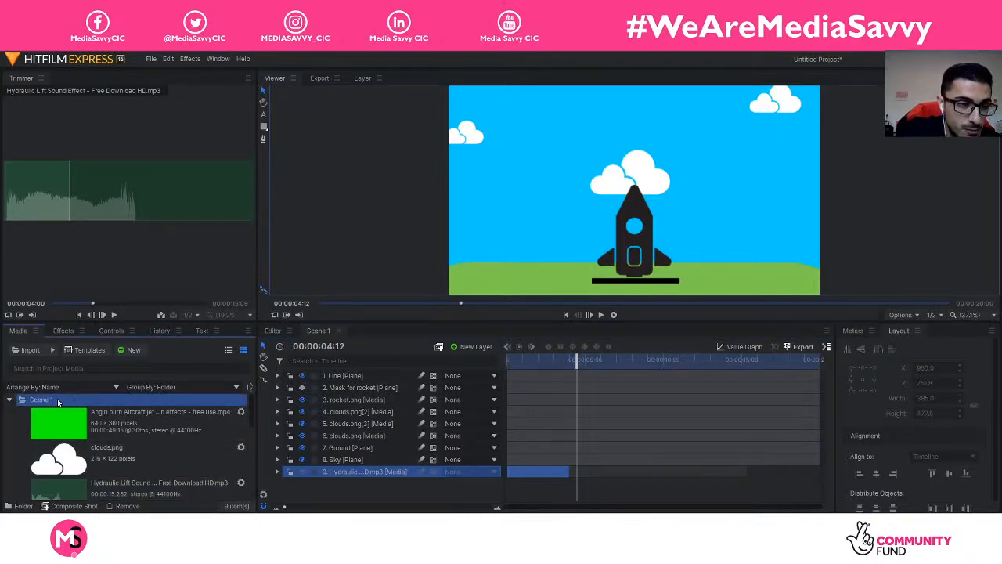
left_click(30, 351)
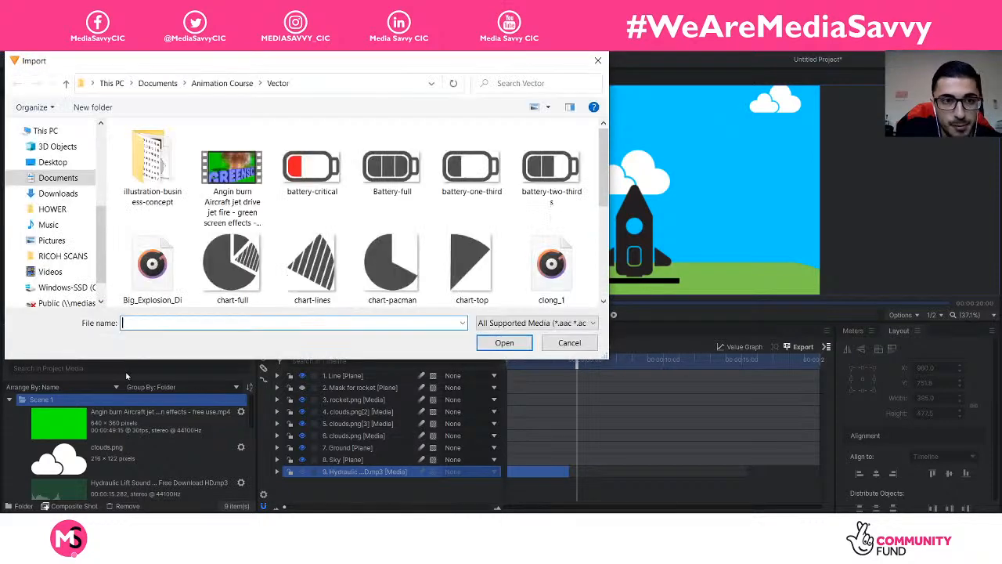
left_click(527, 264)
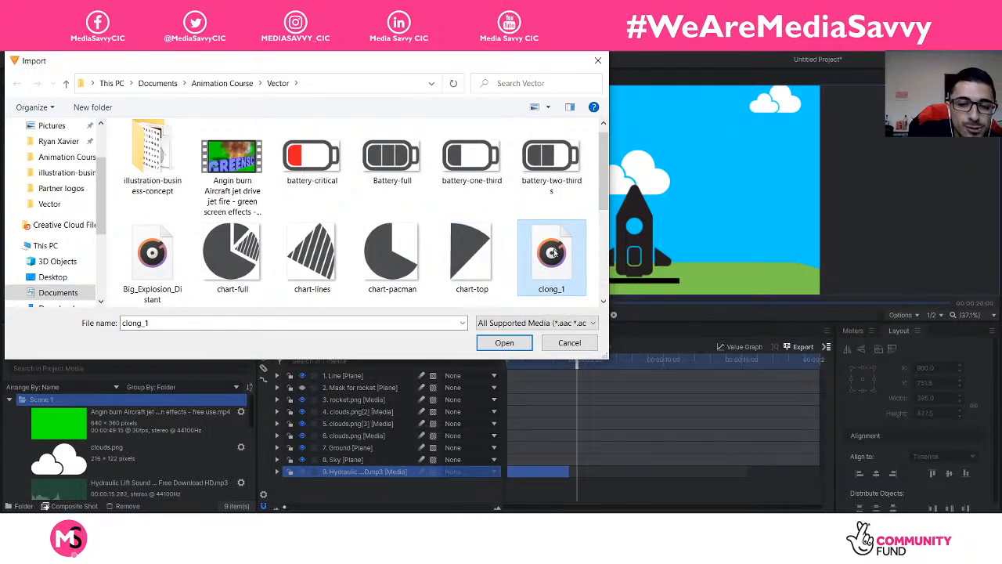
double_click(554, 252)
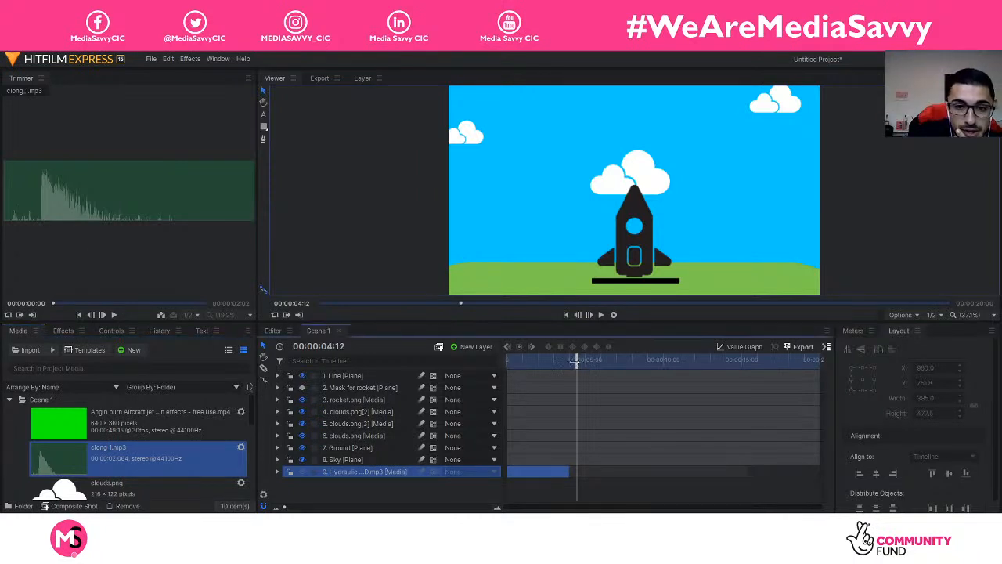
left_click_drag(577, 360, 541, 360)
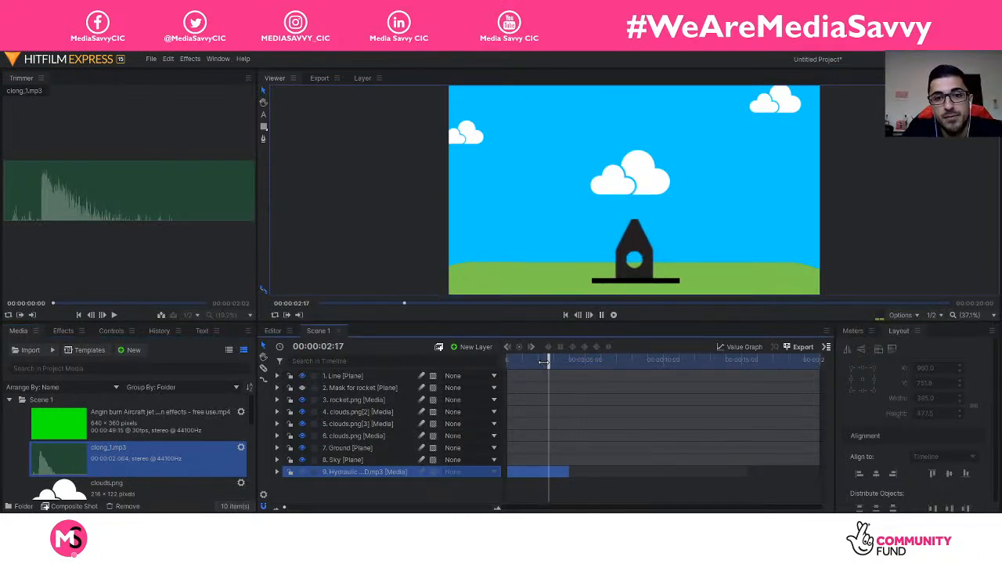
Step: Preview clong_1 in the Trimmer and set its out point at 01:07
key("space")
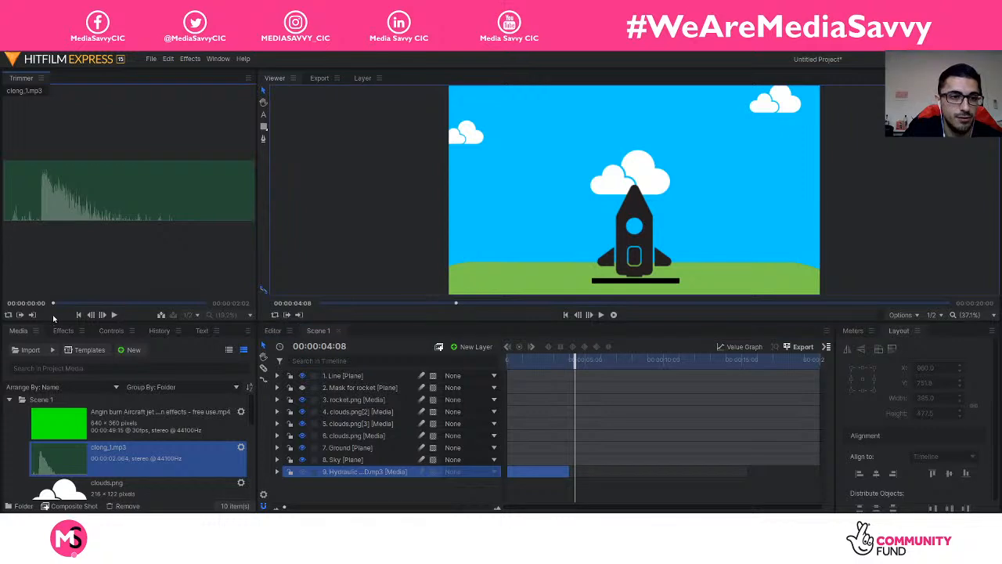
left_click(114, 314)
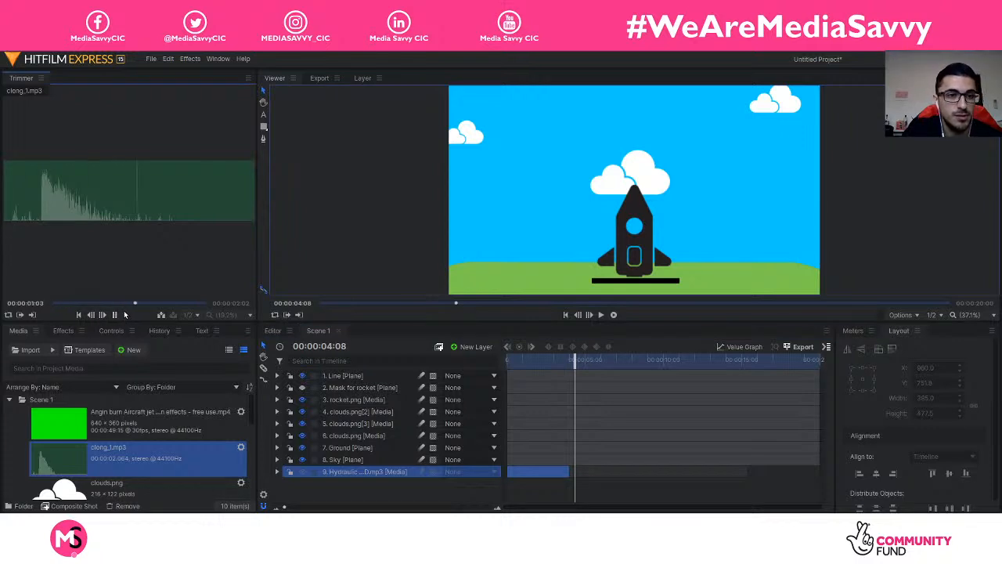
left_click(108, 304)
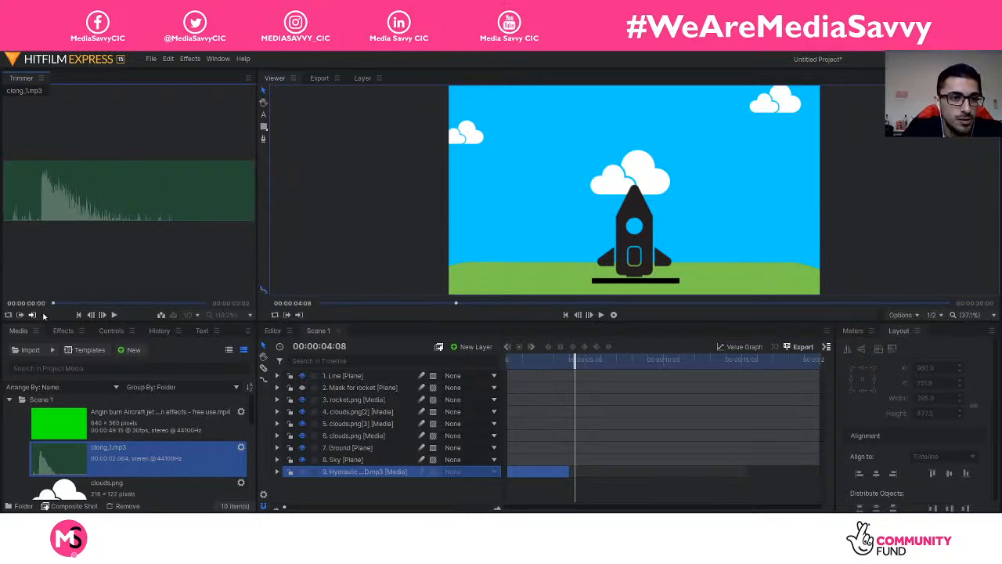
left_click(114, 314)
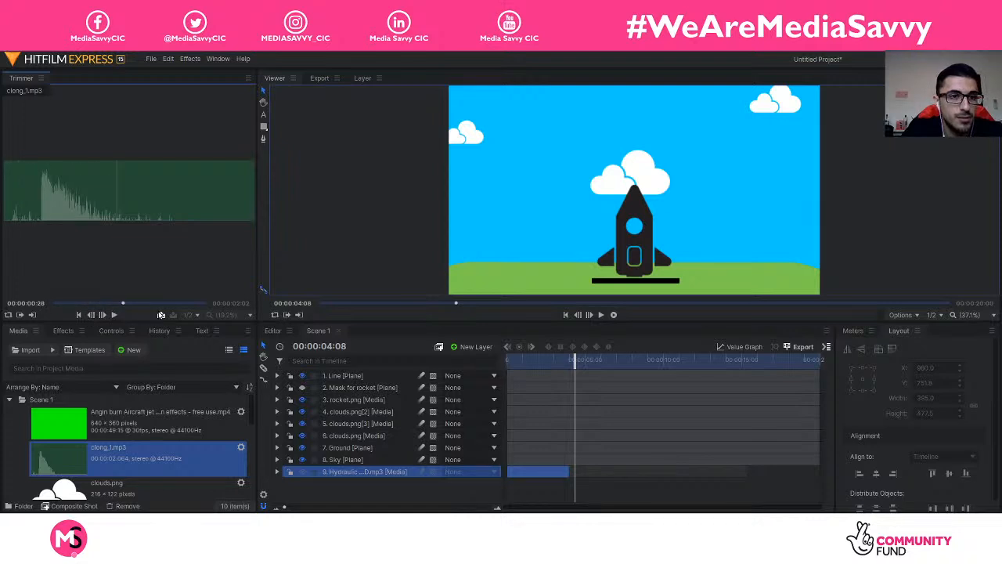
left_click(140, 305)
mouse_move(141, 309)
left_mouse_down()
mouse_move(160, 310)
mouse_move(145, 307)
left_mouse_up()
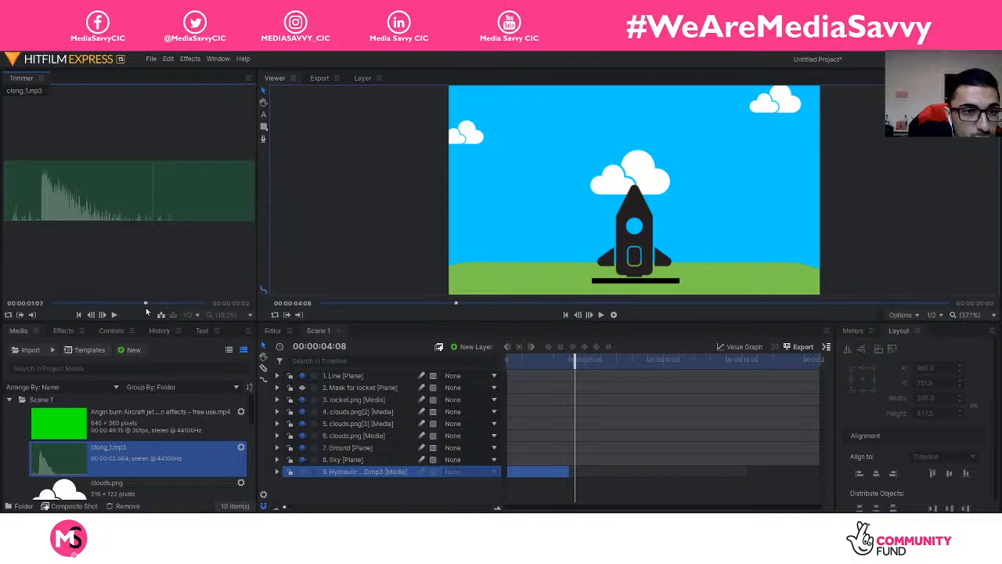
left_click(32, 314)
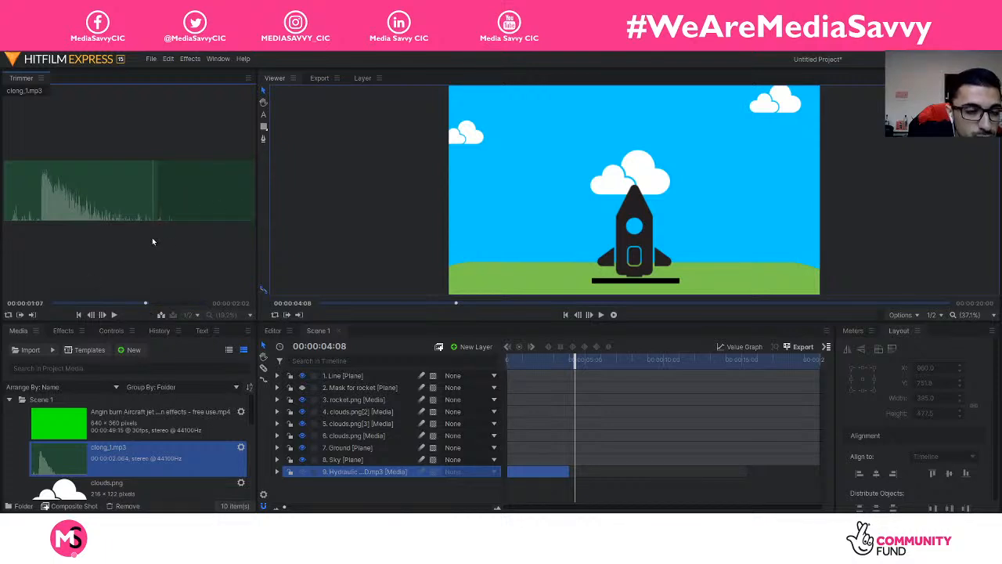
Step: Add the trimmed clong_1 clip to the timeline as a new layer and play the scene
left_click_drag(107, 207, 461, 488)
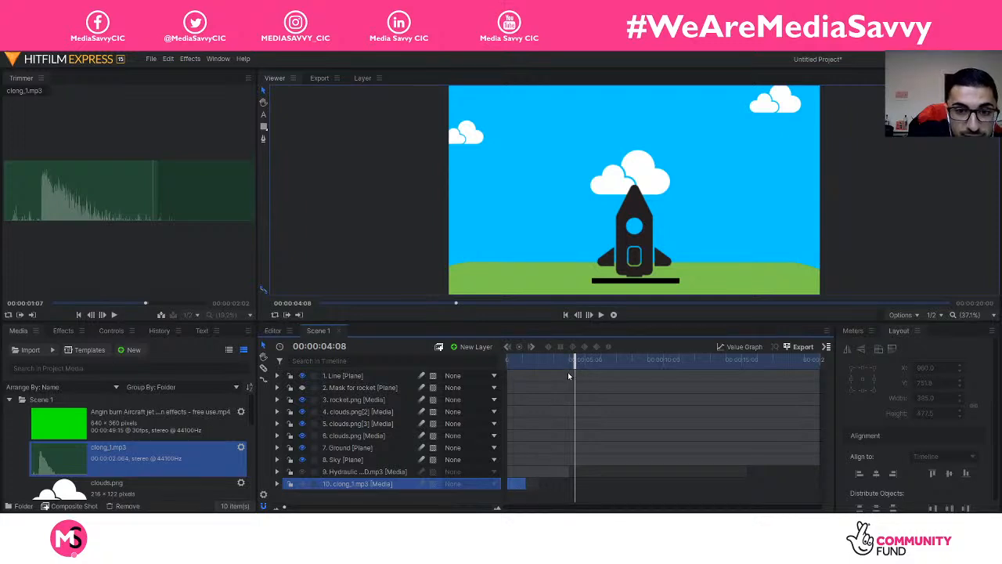
left_click_drag(568, 370, 475, 376)
key("space")
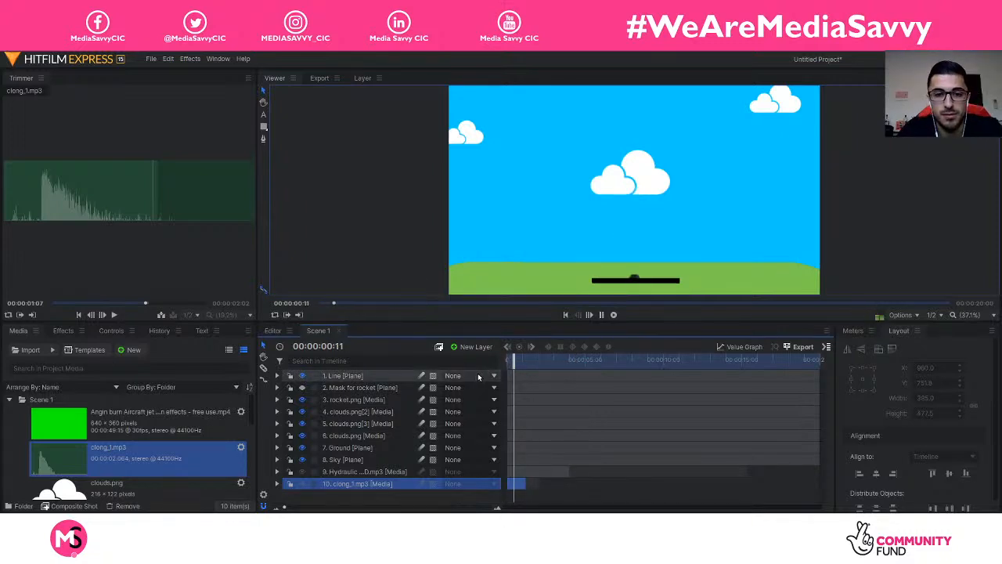
key("space")
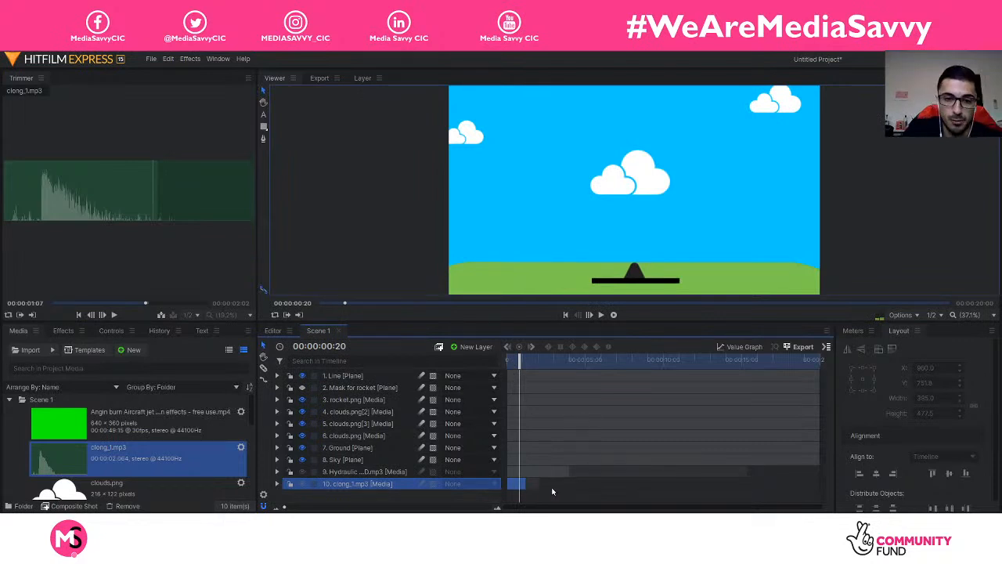
Step: Move the clong_1 clip later to around 4 seconds, then nudge it slightly earlier
left_click_drag(520, 490, 575, 493)
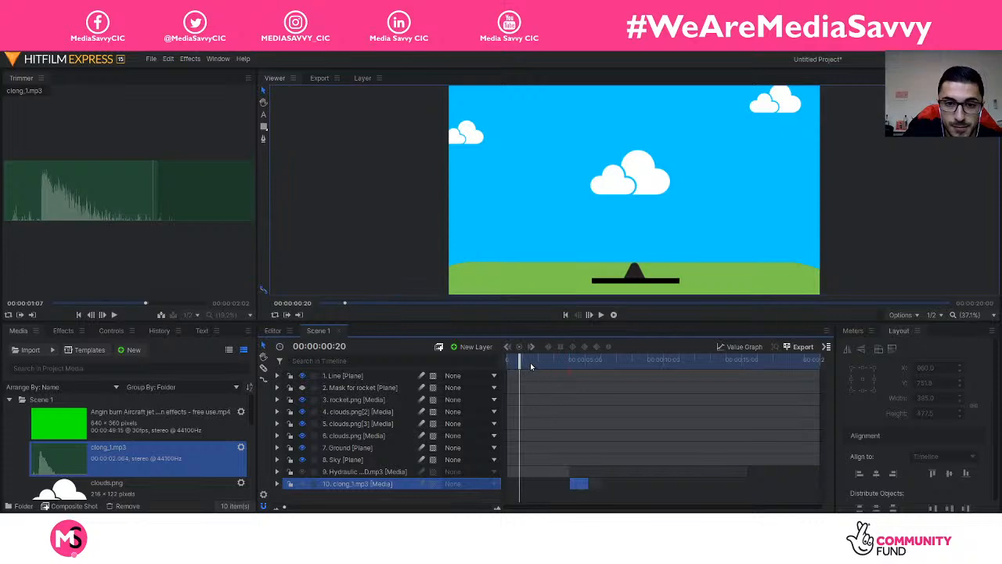
key("space")
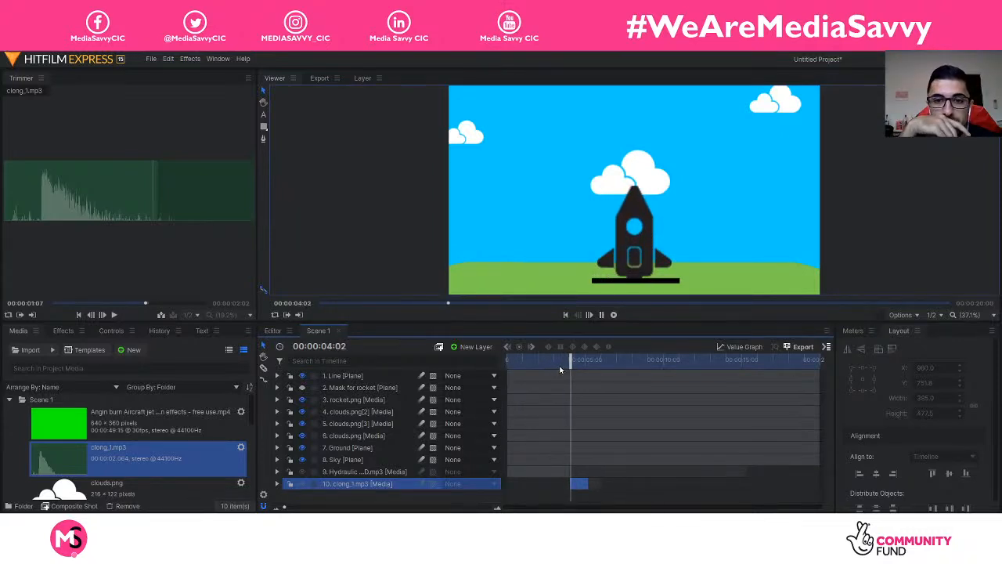
key("space")
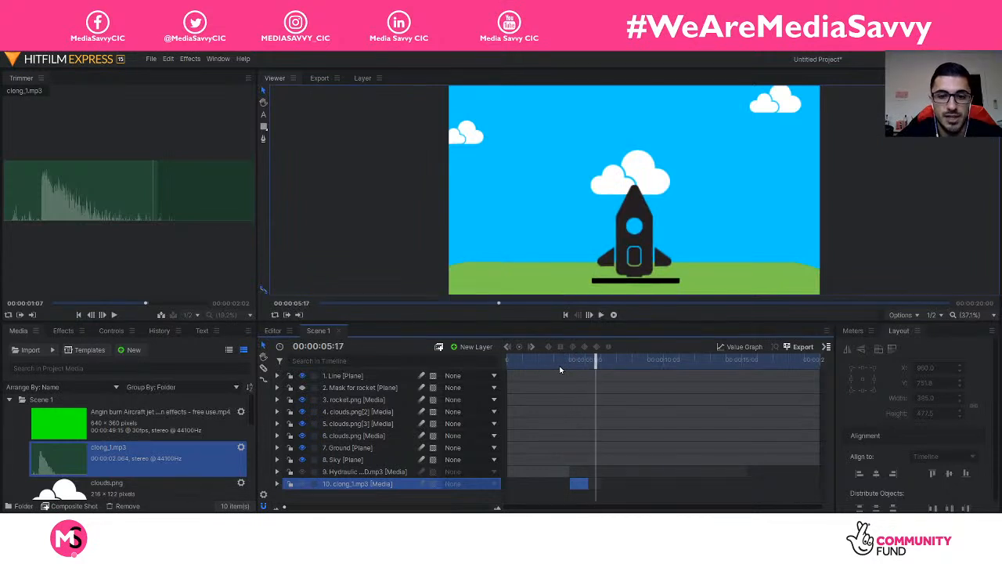
left_click_drag(576, 484, 570, 485)
left_click_drag(597, 359, 508, 360)
left_click(378, 472)
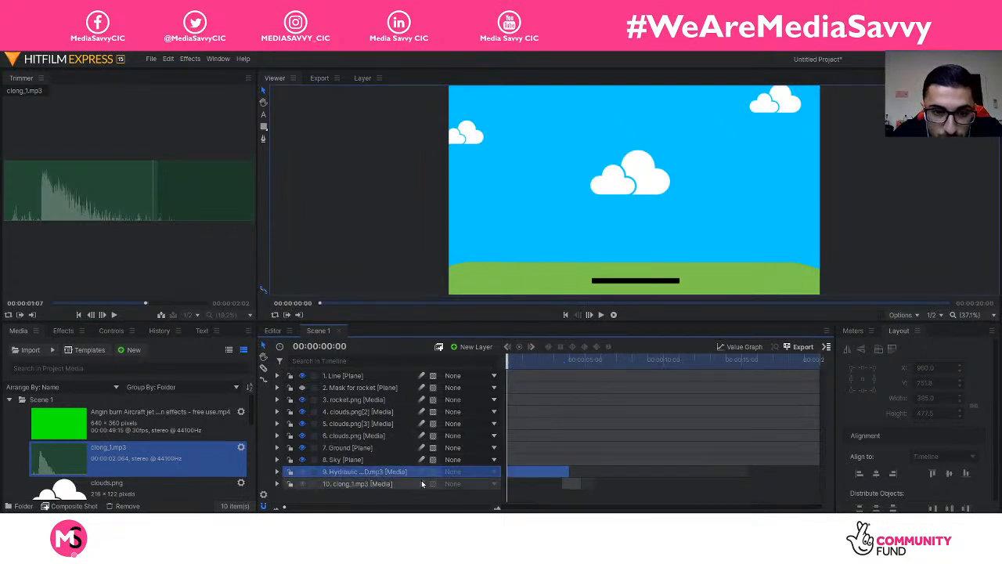
left_click(368, 483)
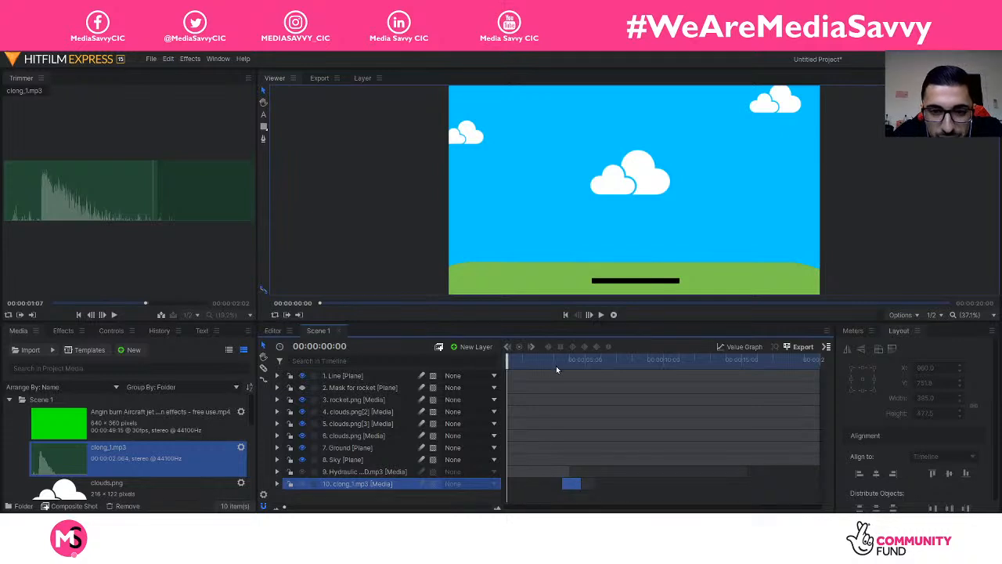
Step: Nudge the clong_1 clip slightly later so it lands as the rocket finishes rising
left_click_drag(556, 362, 507, 361)
left_click(545, 473)
left_click(570, 482)
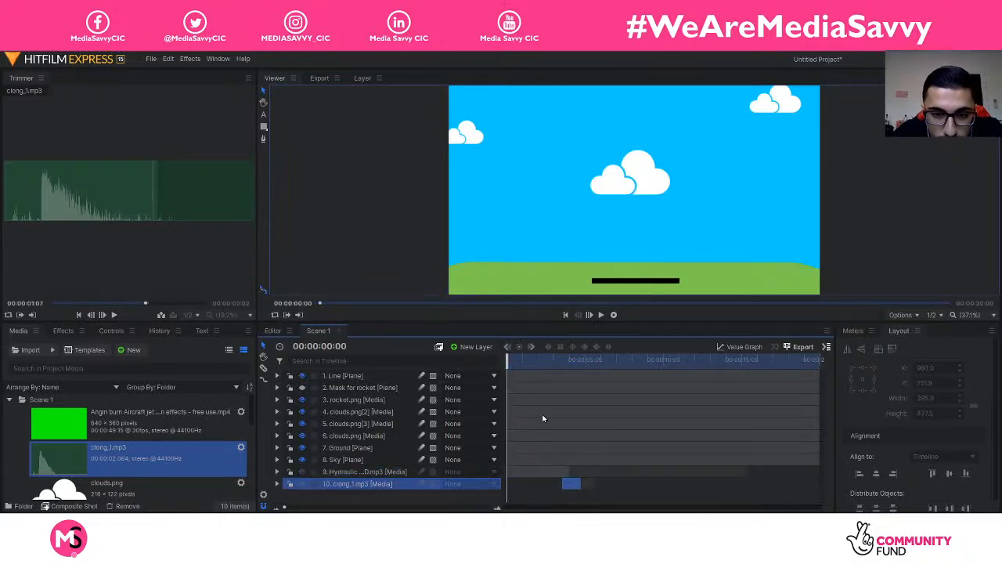
key("space")
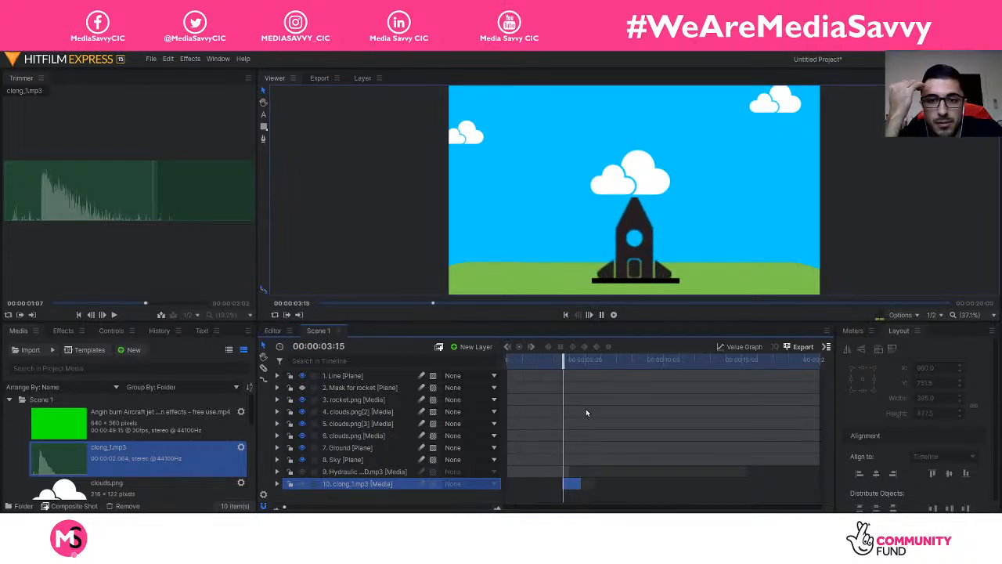
key("space")
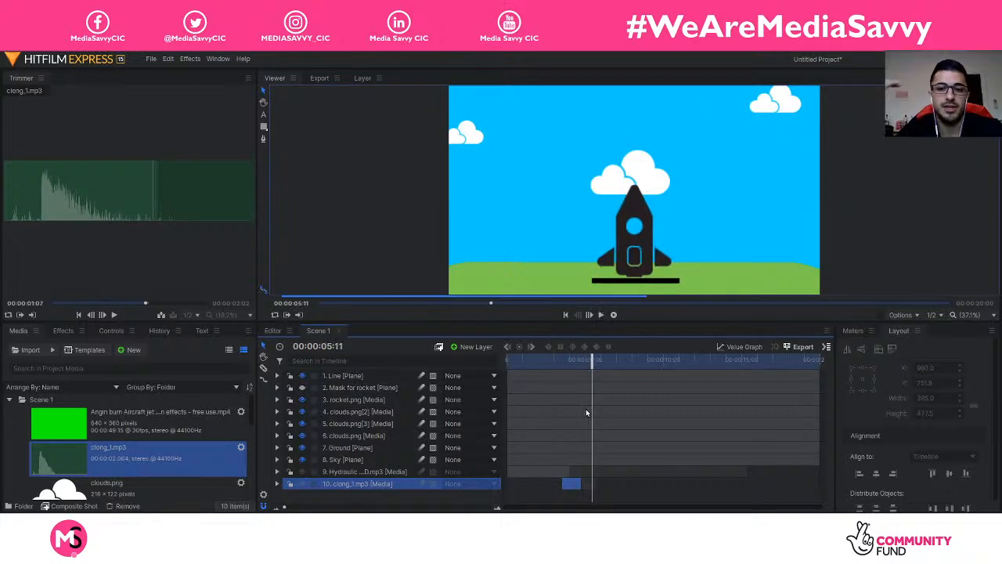
left_click_drag(571, 486, 574, 487)
left_click_drag(593, 361, 439, 359)
key("space")
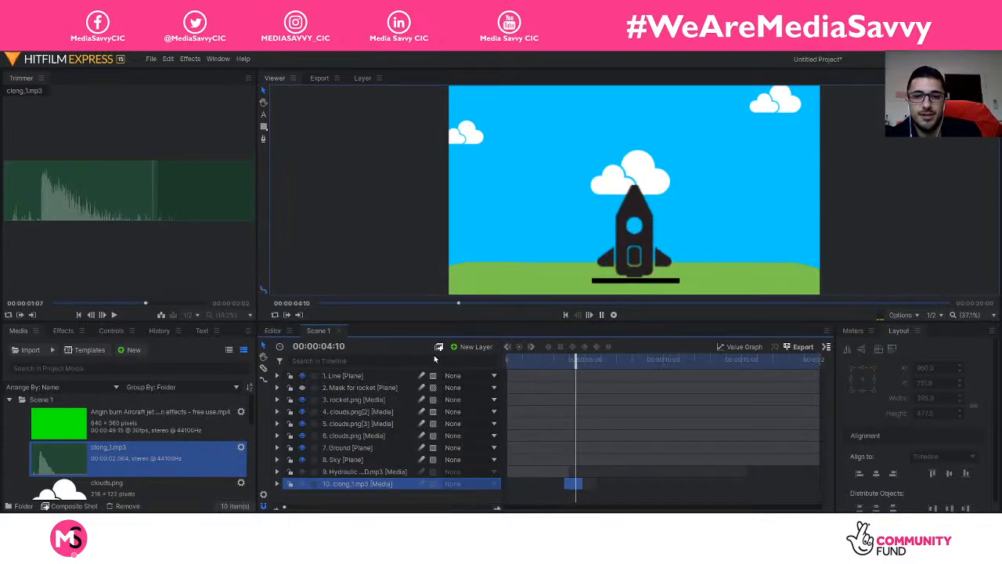
key("space")
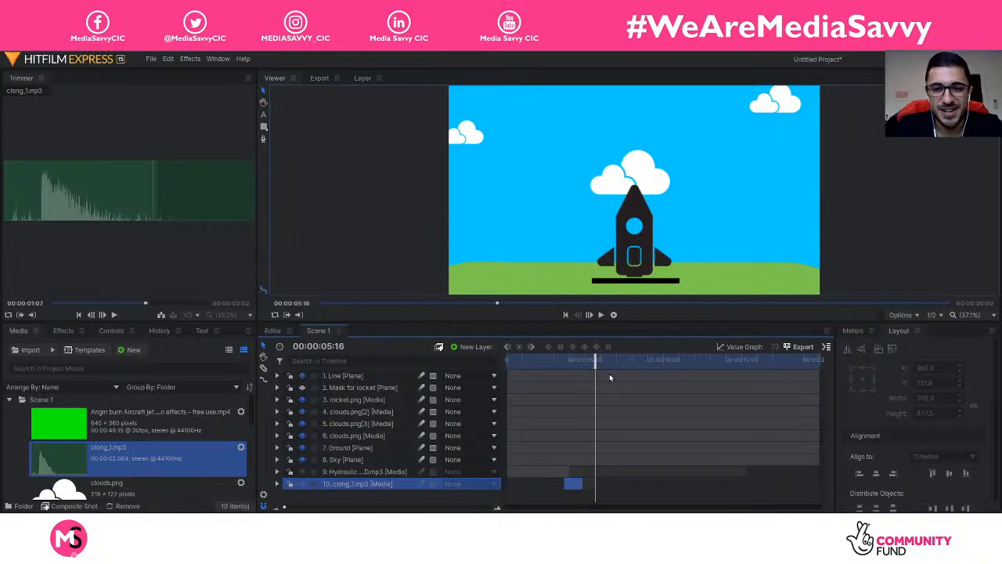
Step: Deselect the clong_1 layer and play the rocket launch from the first frame
left_click(366, 502)
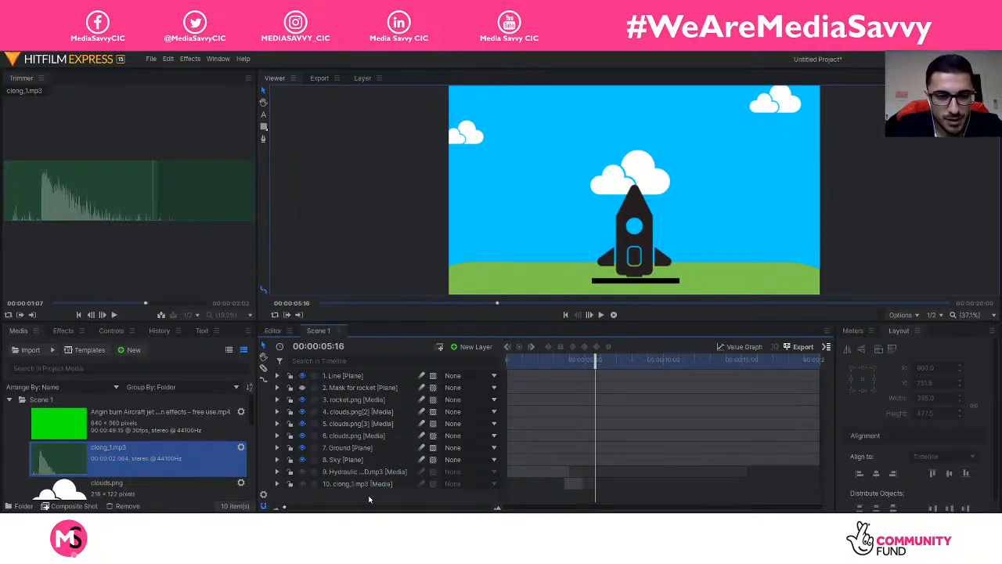
left_click_drag(595, 360, 507, 360)
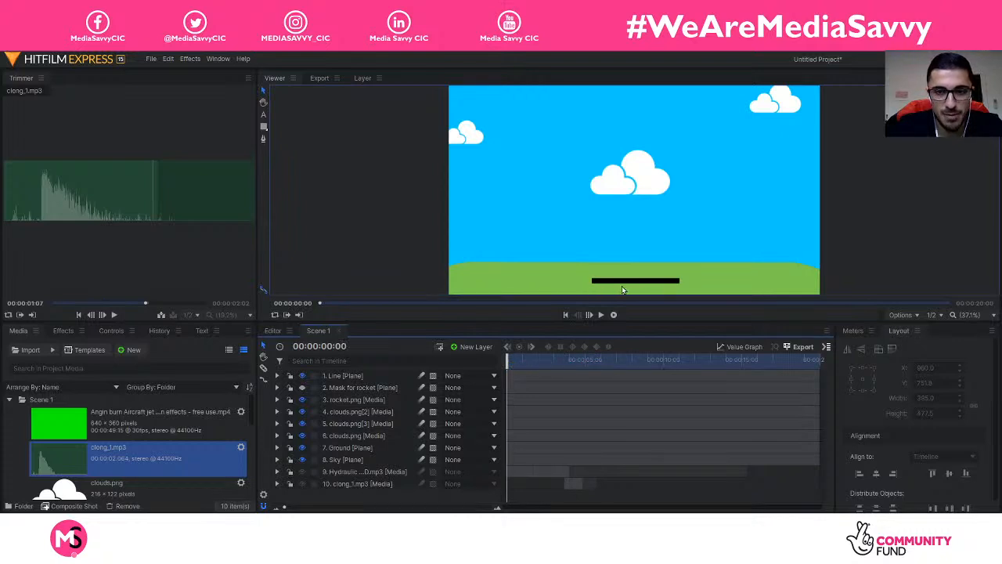
key("space")
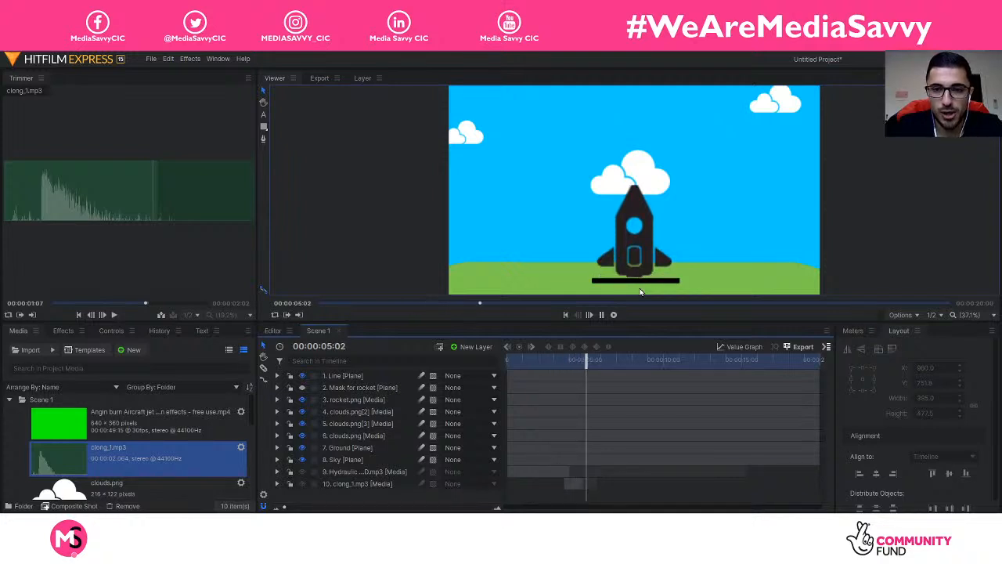
key("space")
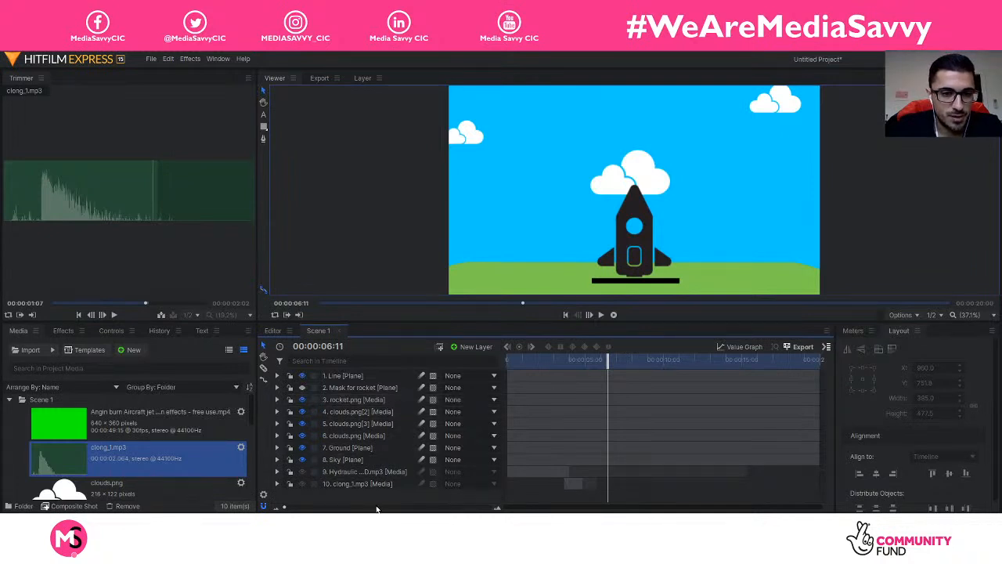
Step: Collapse the Scene 1 folder in the media list
scroll(142, 467, "down", 5)
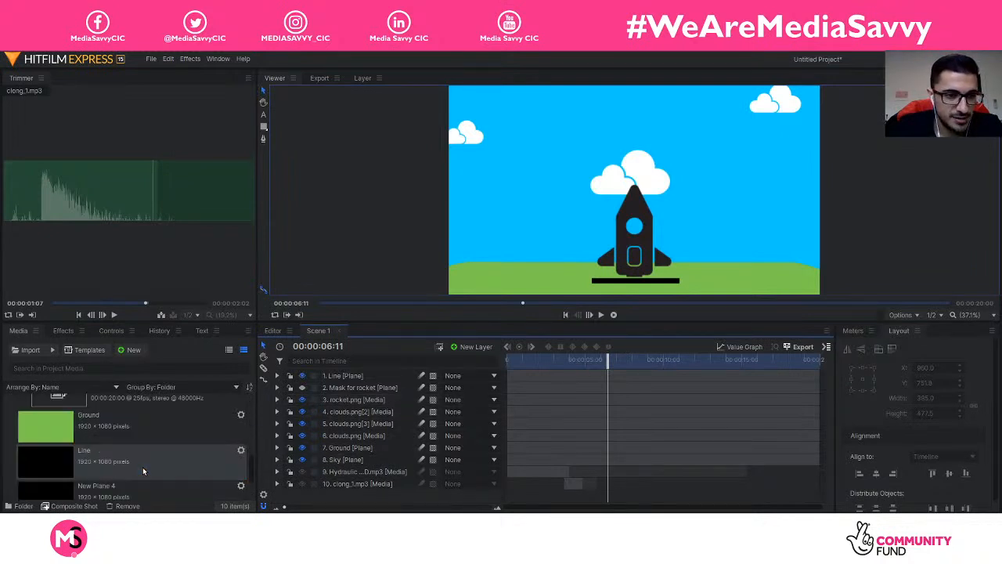
scroll(138, 469, "down", 5)
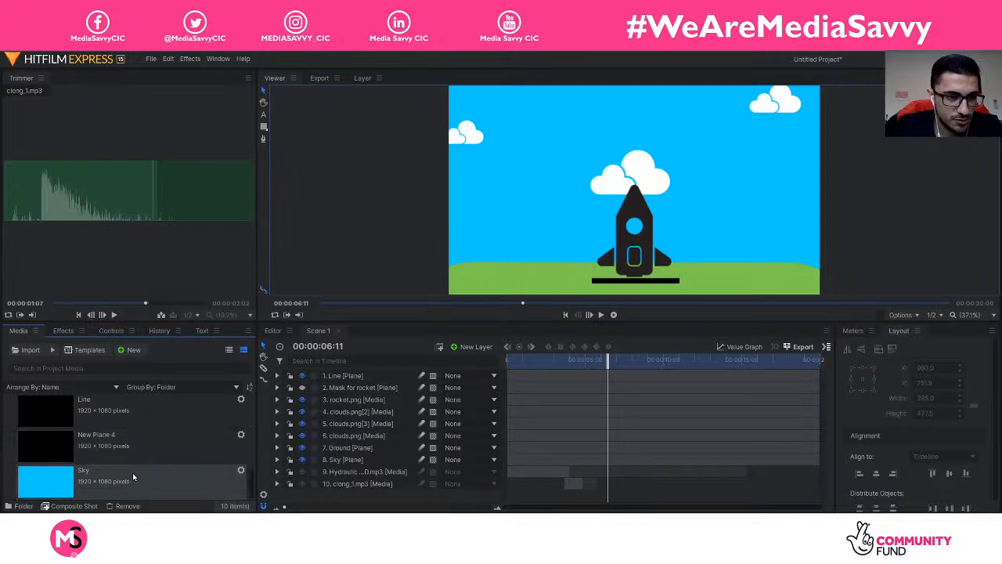
left_click(133, 476, "shift")
scroll(132, 476, "up", 5)
scroll(129, 479, "down", 3)
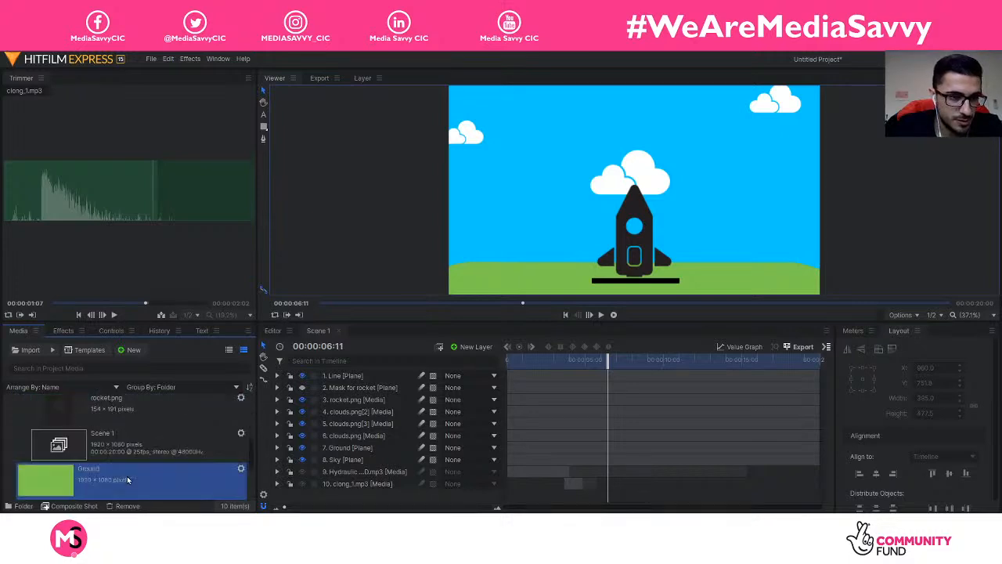
scroll(124, 474, "up", 5)
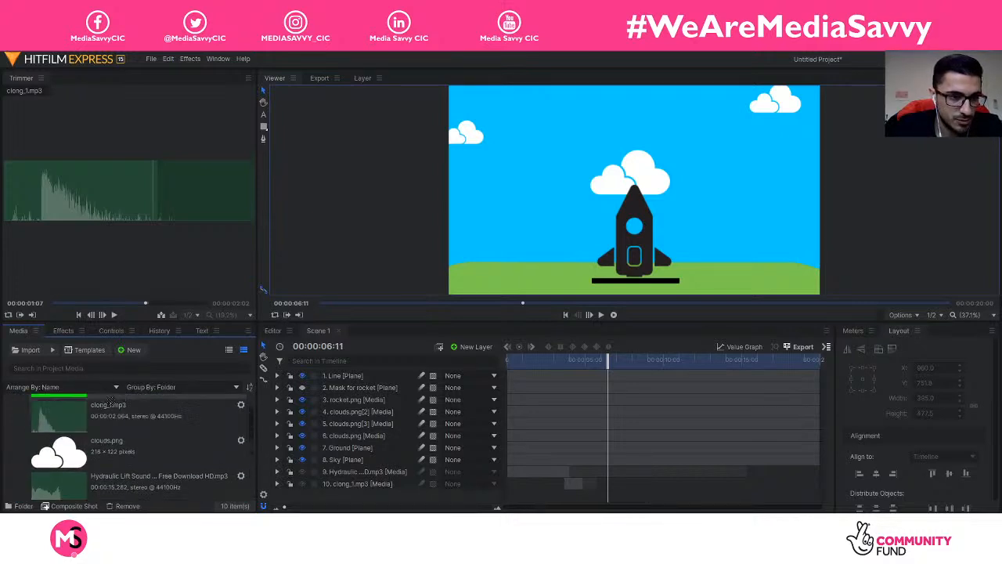
scroll(110, 390, "up", 2)
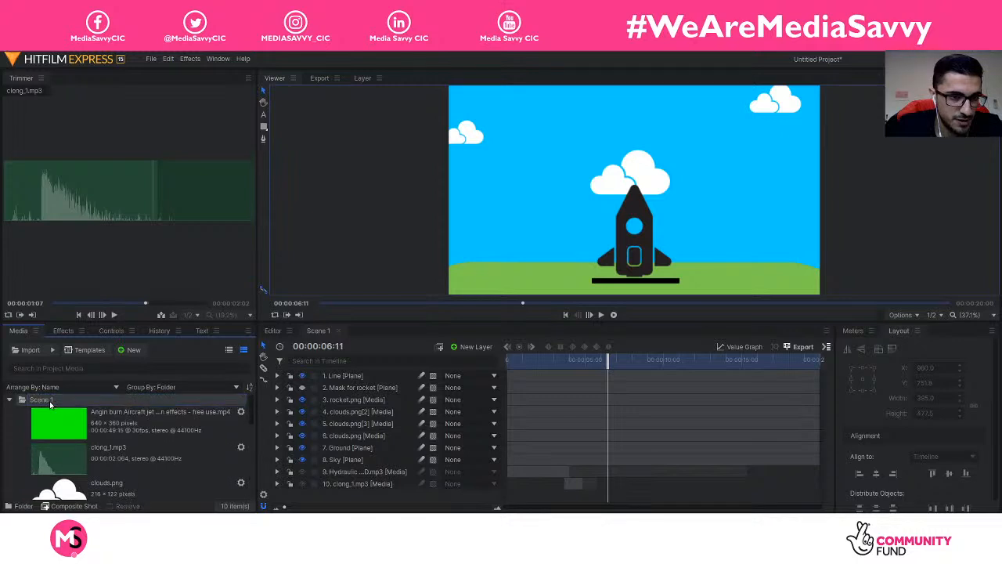
double_click(56, 404)
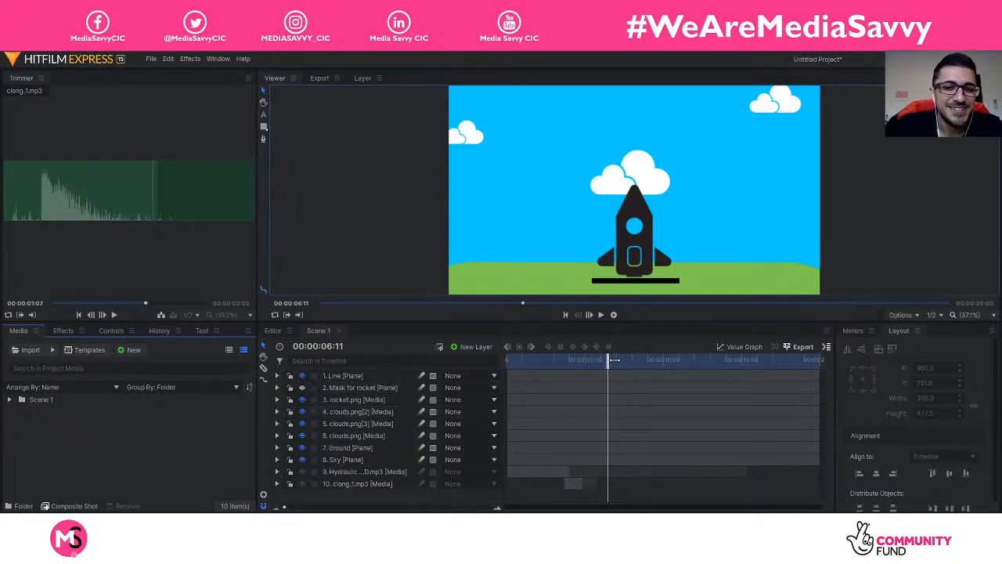
left_click_drag(615, 360, 507, 359)
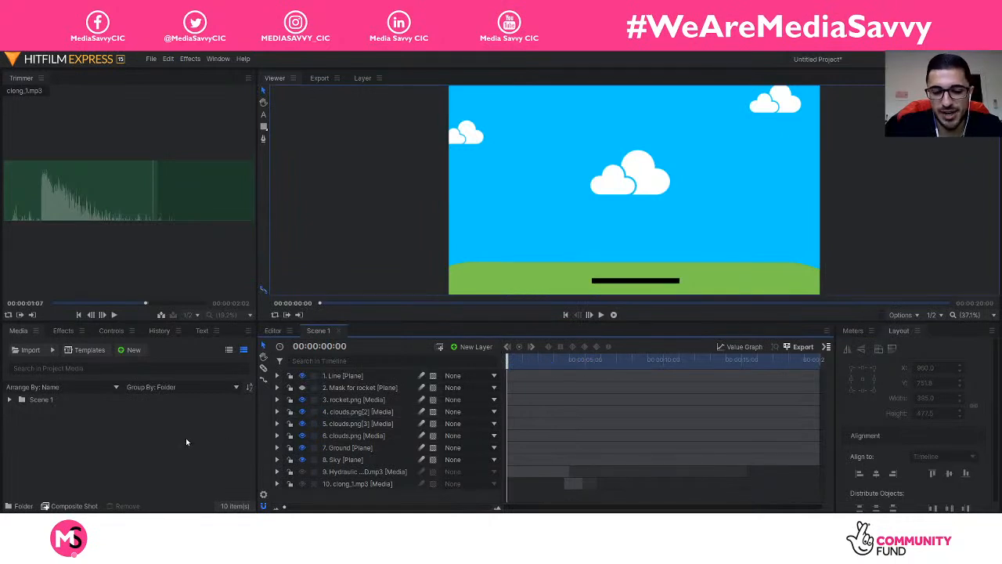
key("space")
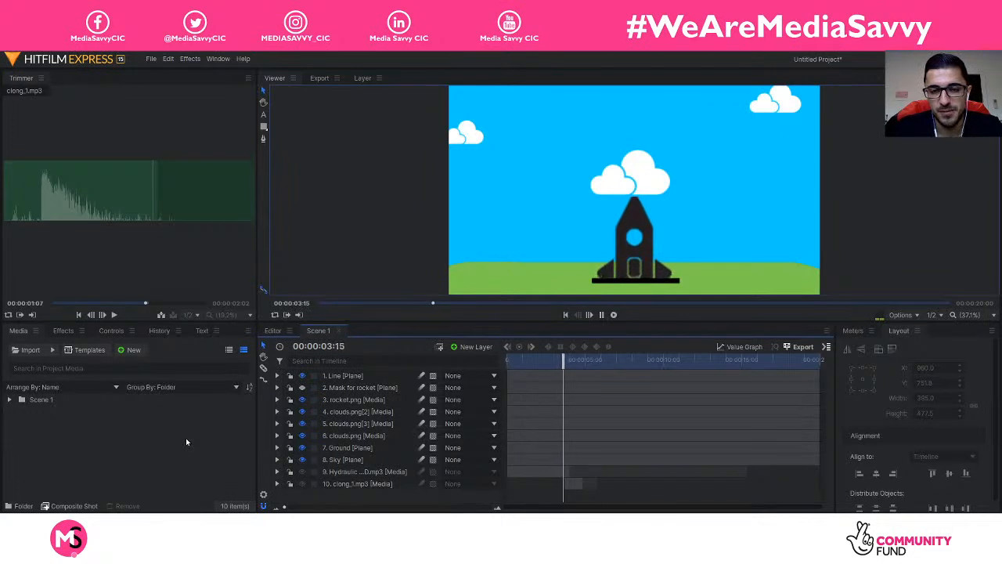
key("space")
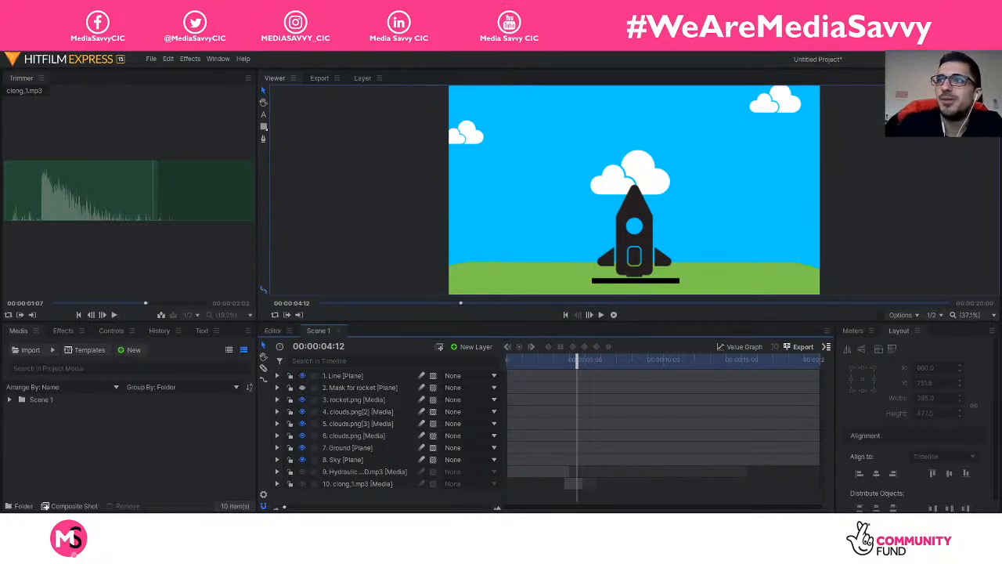
Step: Bring Freepik forward, open the Social Media logo collection and accept the cookie notice
left_click_drag(1001, 102, 470, 53)
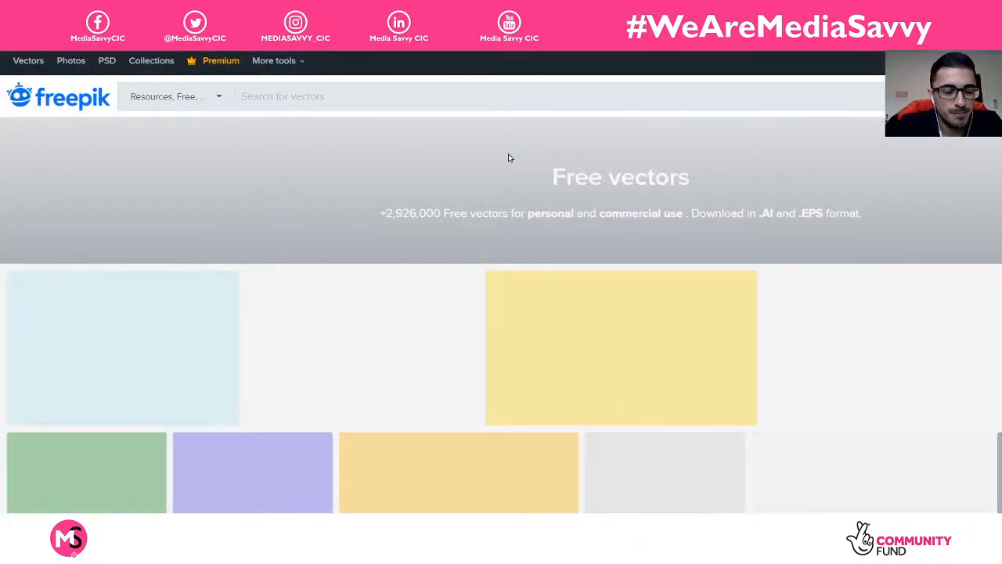
scroll(371, 258, "down", 2)
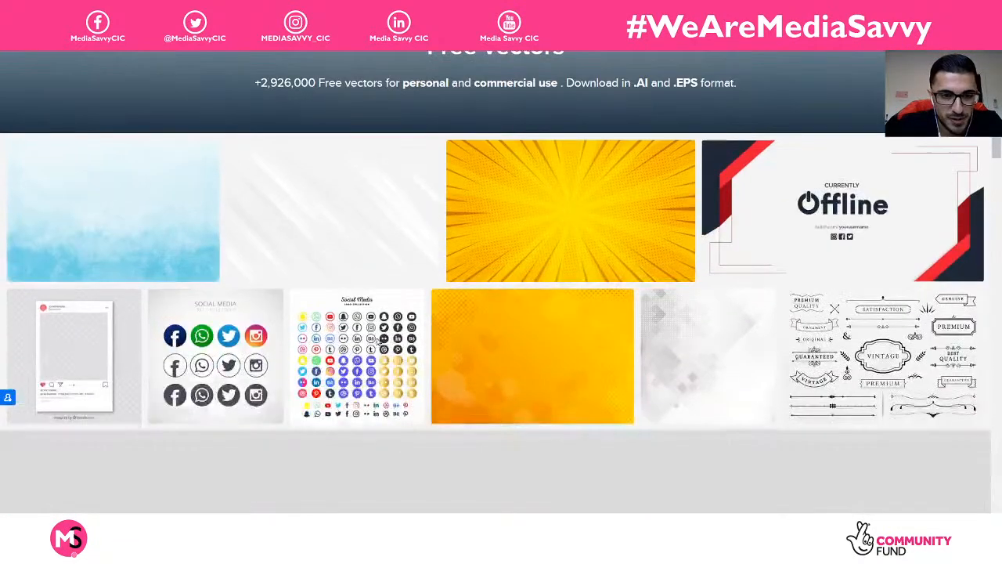
left_click(347, 347)
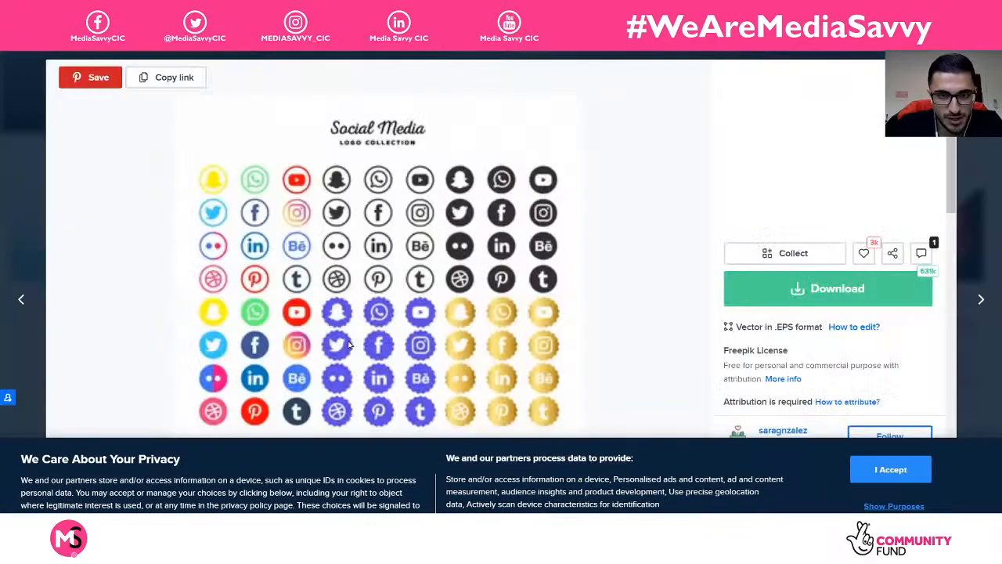
left_click(869, 466)
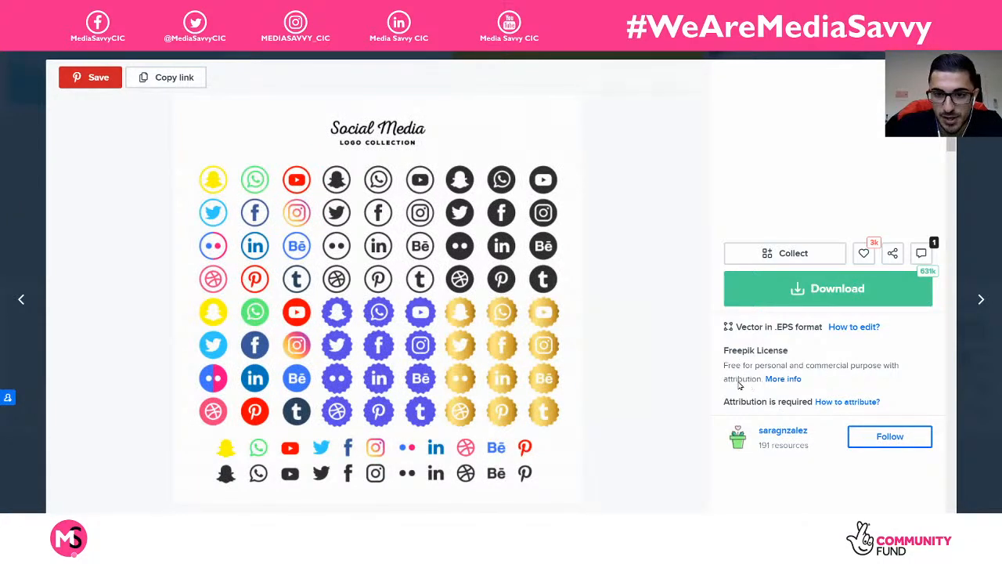
Step: Read the License summary under More info, then open the How to attribute instructions
left_click_drag(725, 379, 764, 382)
left_click(783, 382)
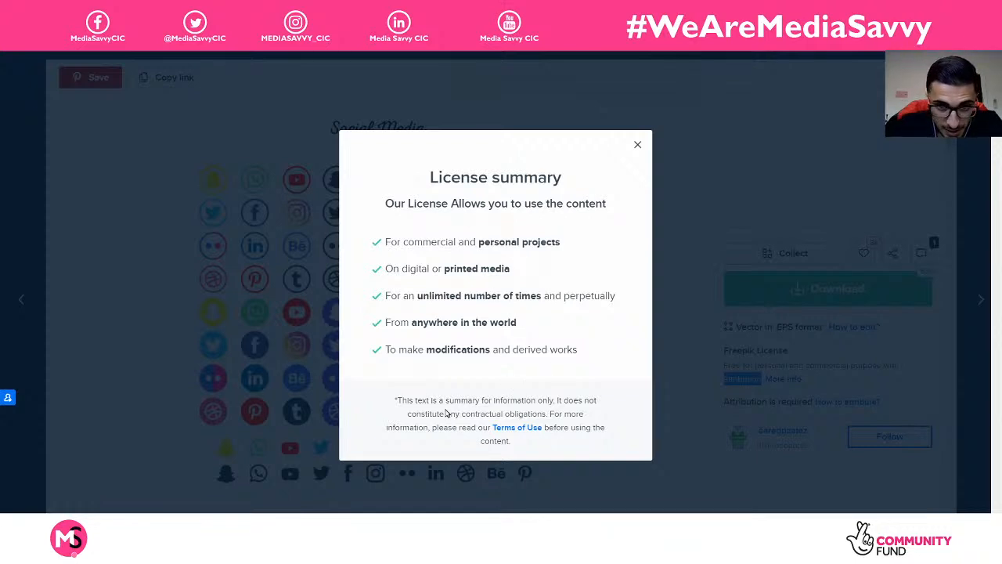
left_click_drag(445, 415, 584, 423)
left_click(583, 423)
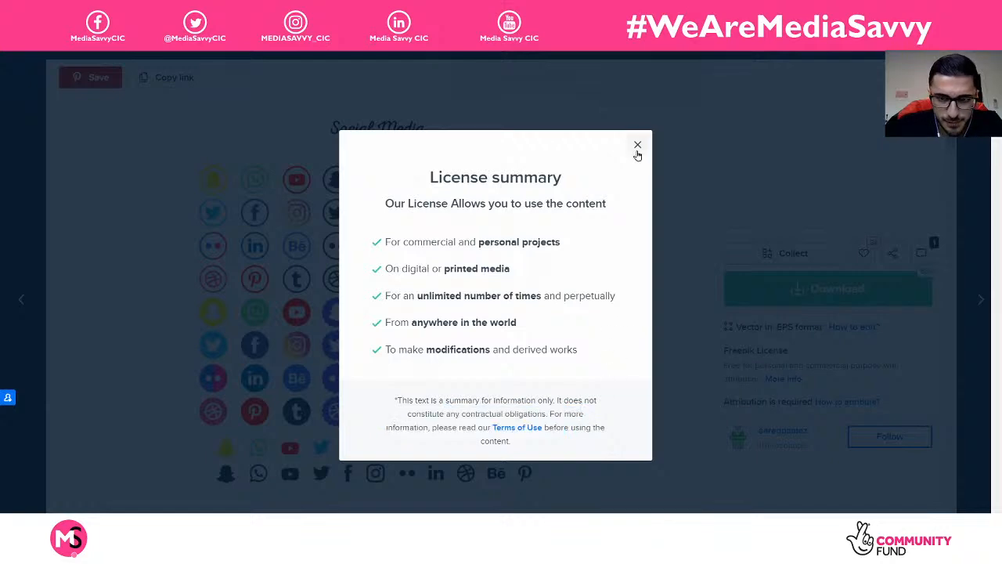
left_click(637, 144)
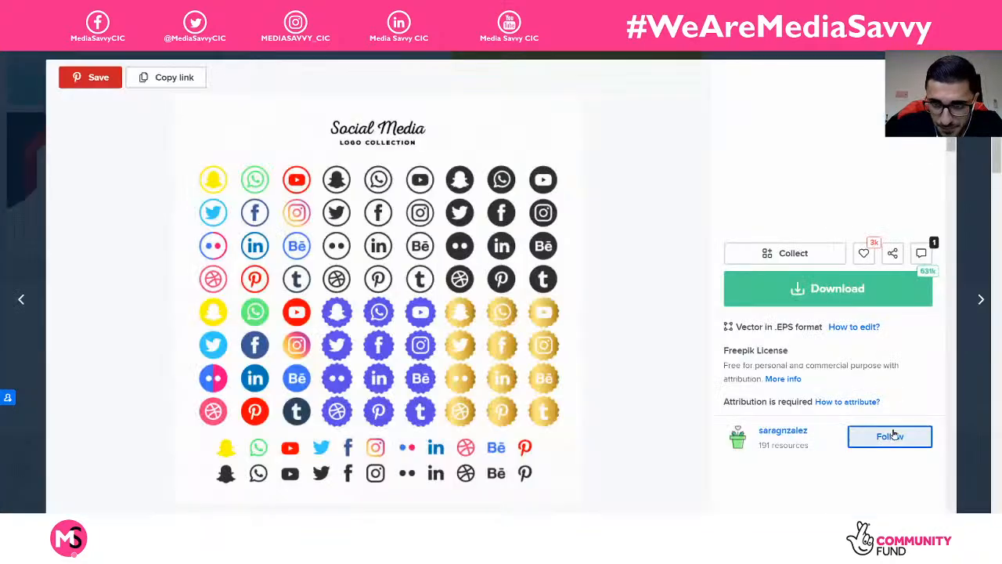
left_click(845, 402)
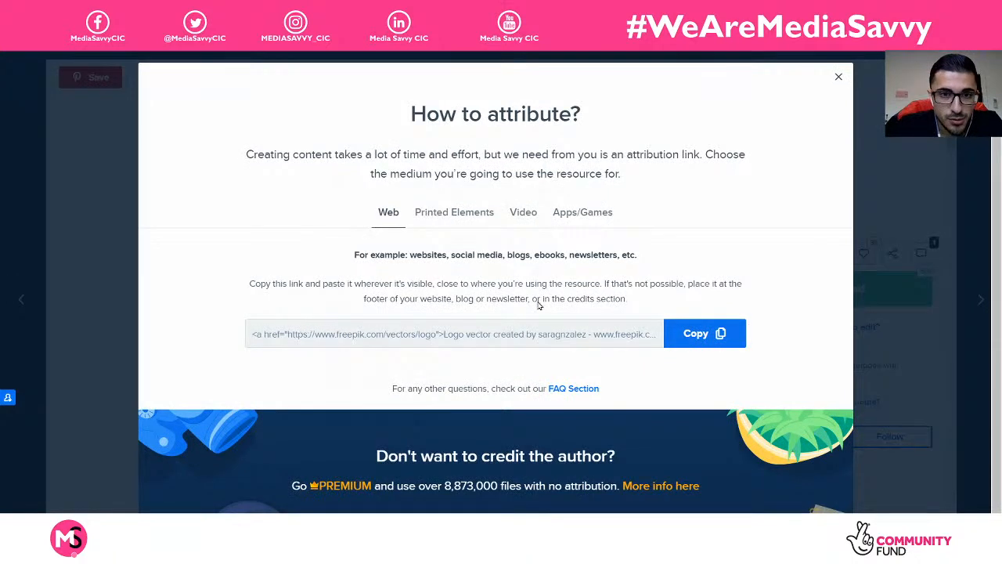
Step: Review the attribution rules for web use and printed elements
left_click(457, 223)
left_click(398, 226)
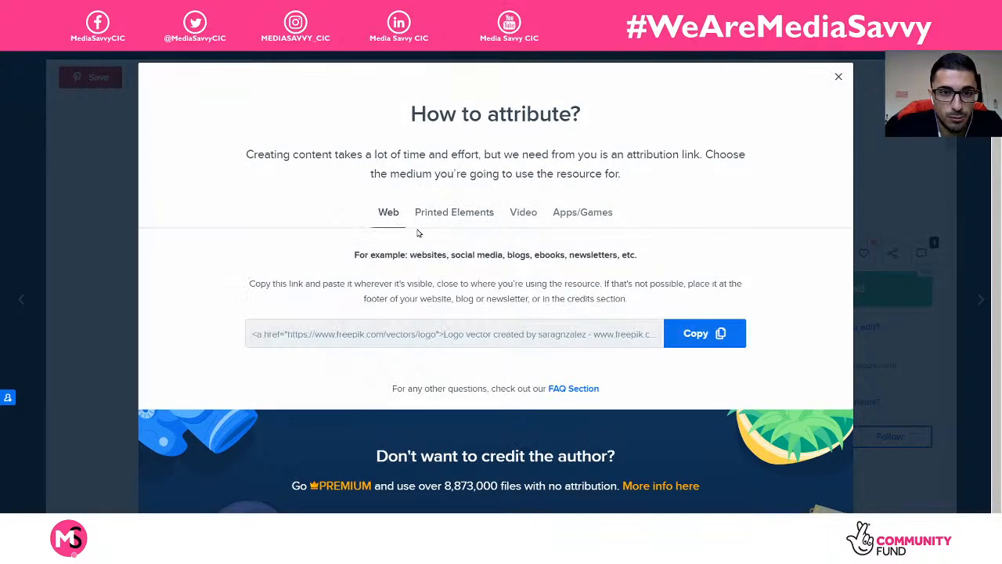
left_click_drag(273, 286, 559, 288)
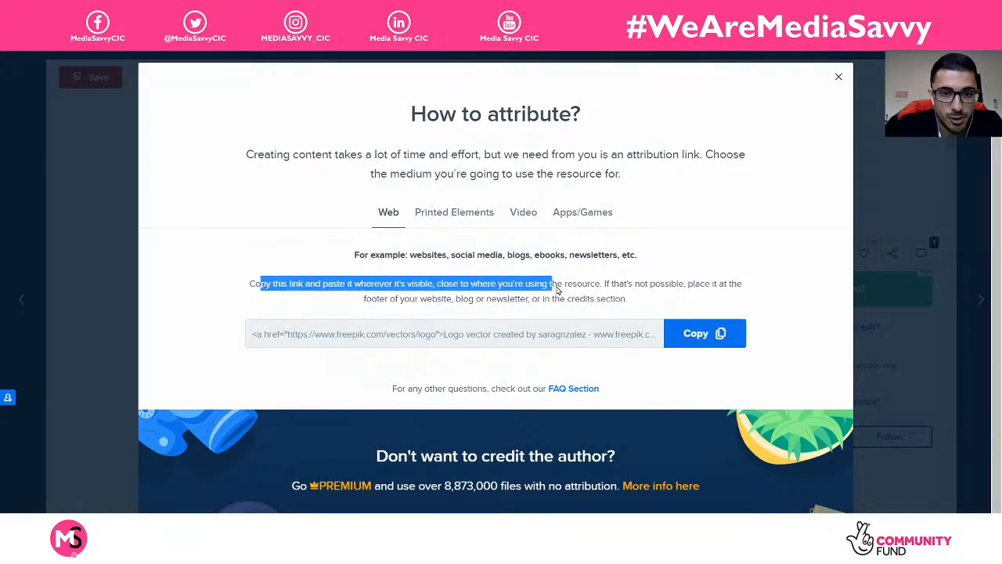
left_click(527, 300)
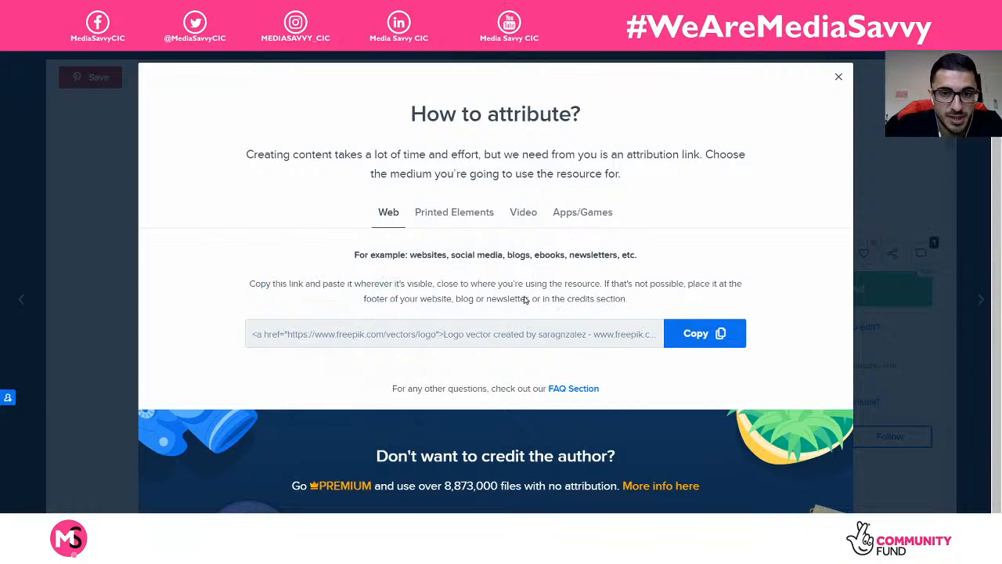
left_click(462, 221)
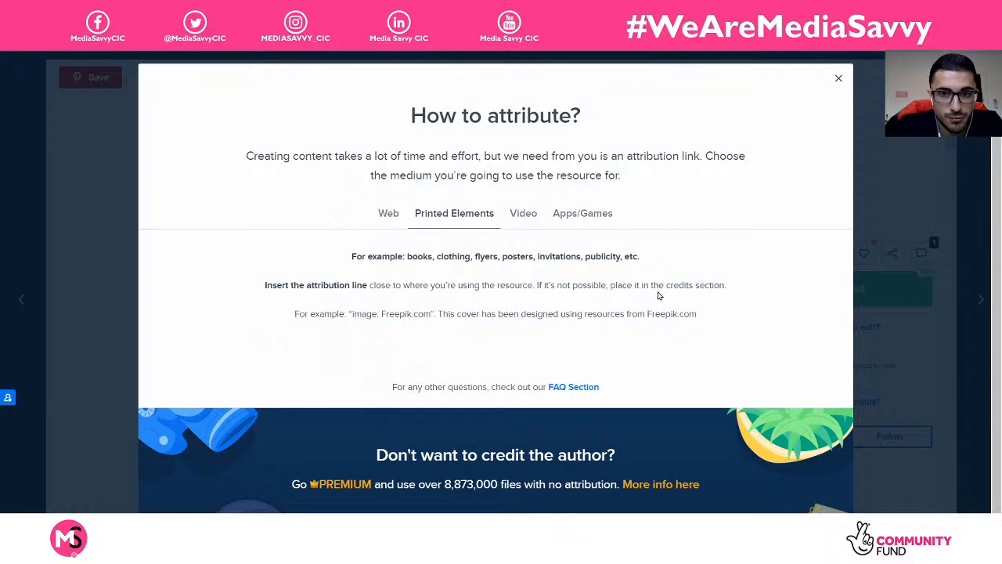
left_click_drag(737, 294, 616, 290)
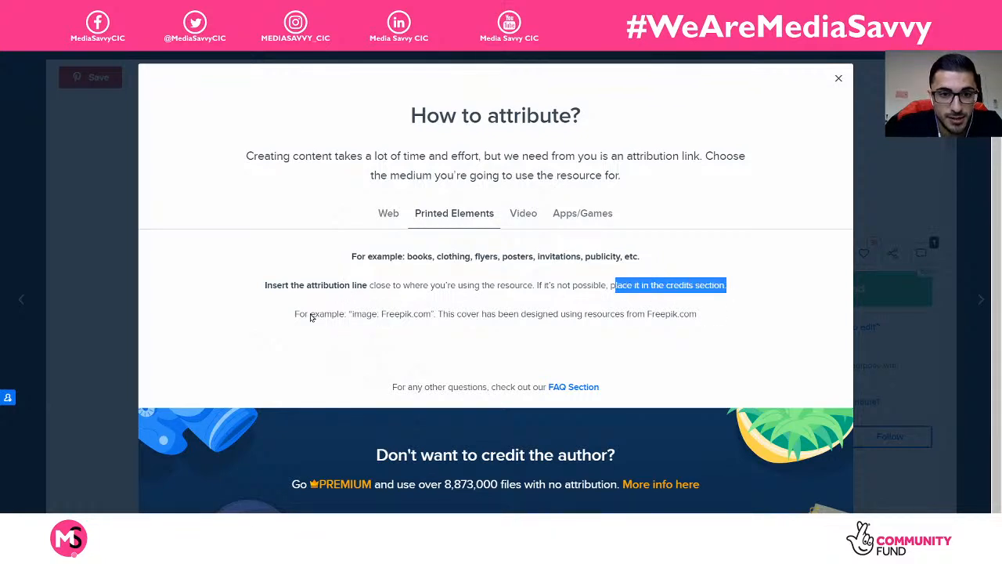
left_click_drag(309, 317, 433, 317)
left_click(384, 318)
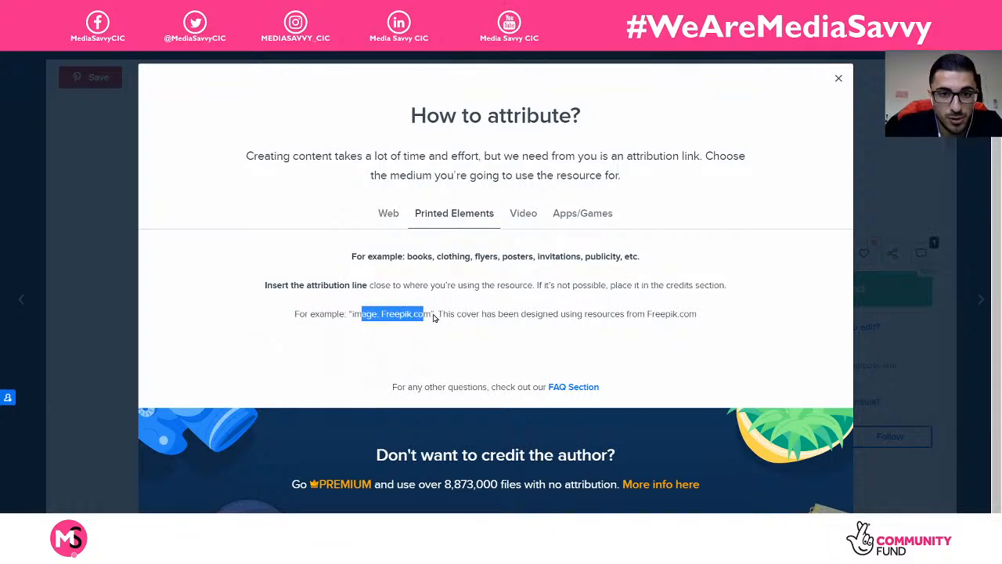
Step: Check the video attribution rules, then close the dialog and return to the results
left_click(531, 226)
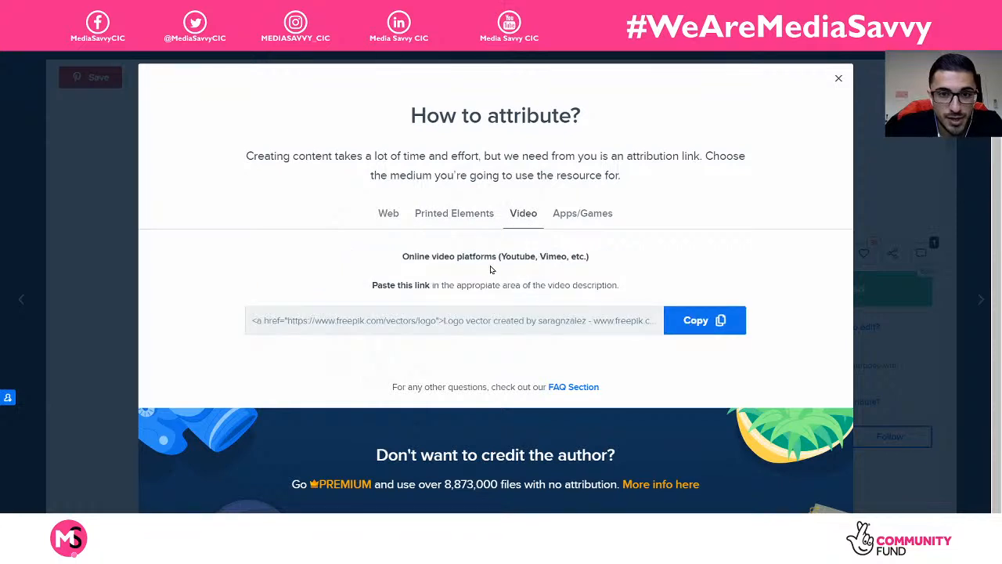
left_click_drag(402, 259, 596, 262)
left_click(516, 281)
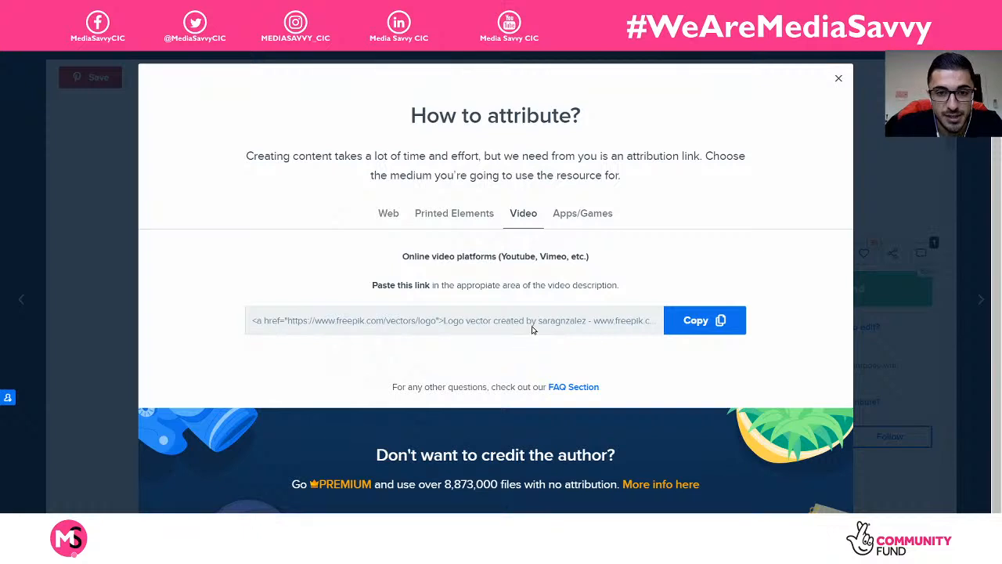
left_click(838, 82)
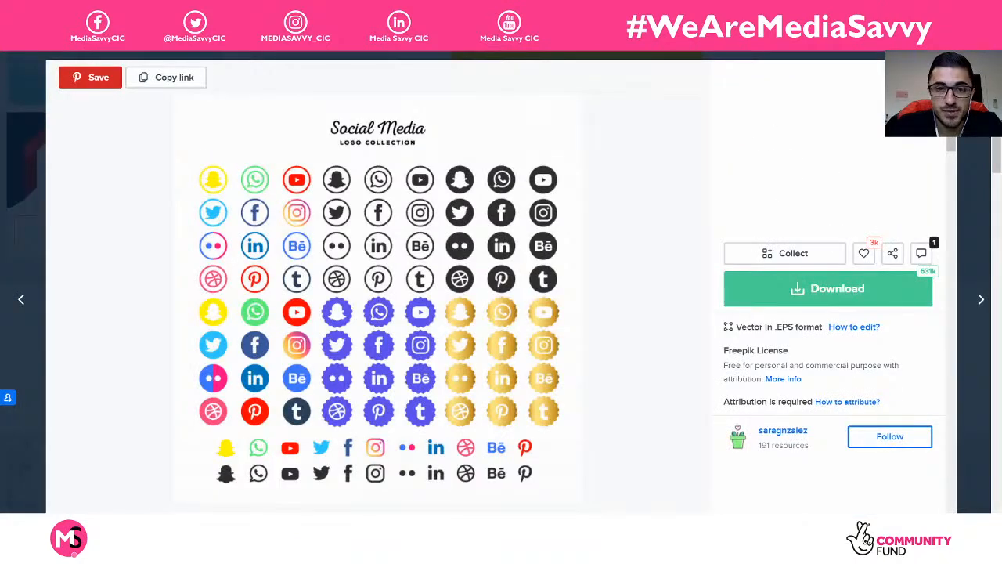
key("Escape")
scroll(533, 333, "up", 5)
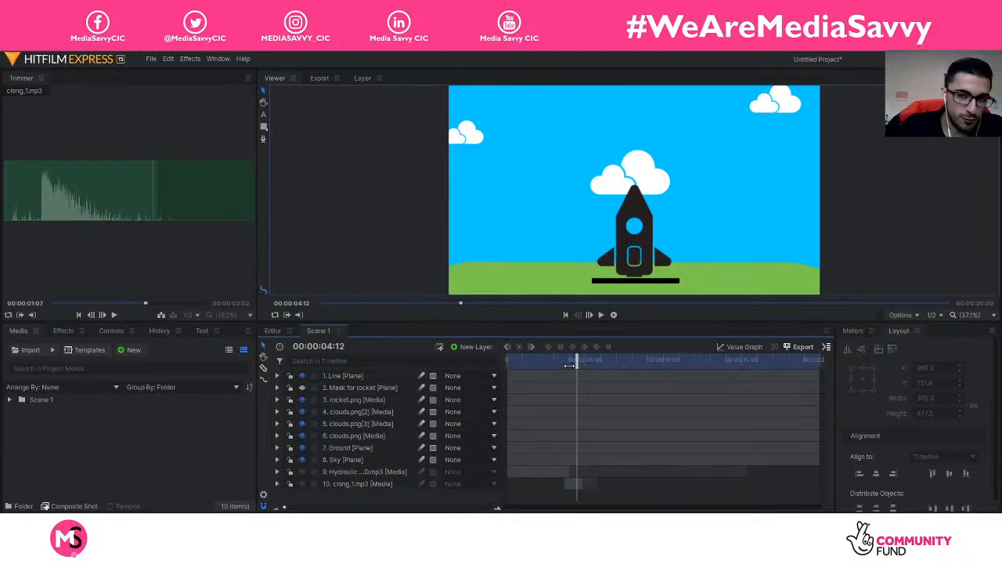
Step: Scrub the playhead between about 4 and 6 seconds to watch the rocket rise onto the line
left_click_drag(577, 366, 613, 361)
mouse_move(611, 362)
left_mouse_down()
mouse_move(593, 362)
mouse_move(614, 362)
left_mouse_up()
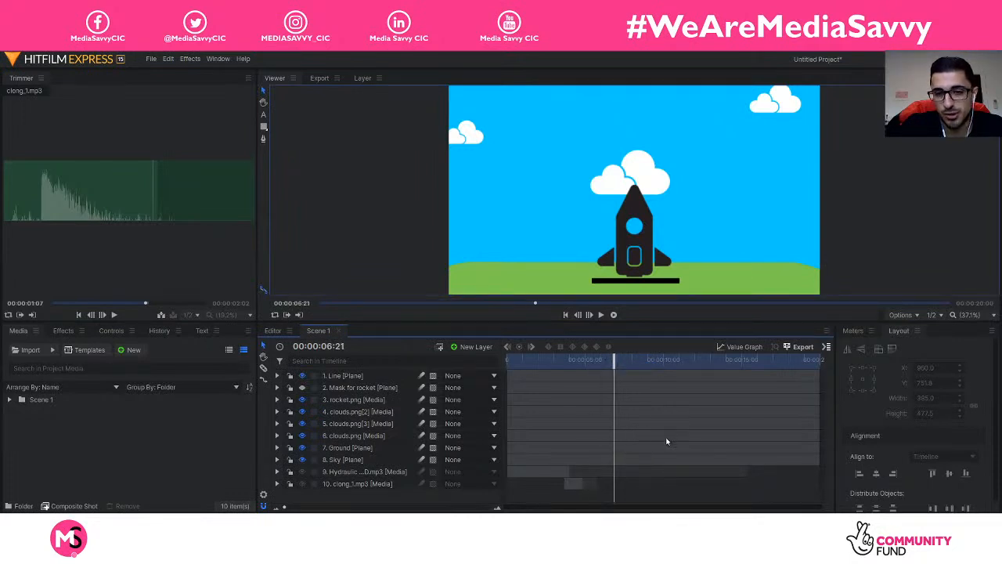
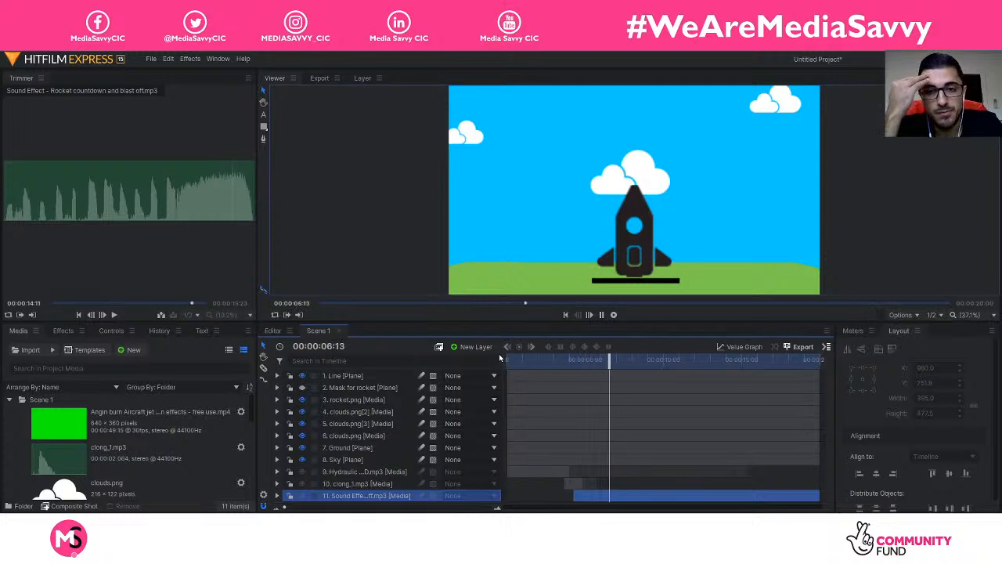
Step: Stop the preview, return the playhead to the scene start and play it again
key("space")
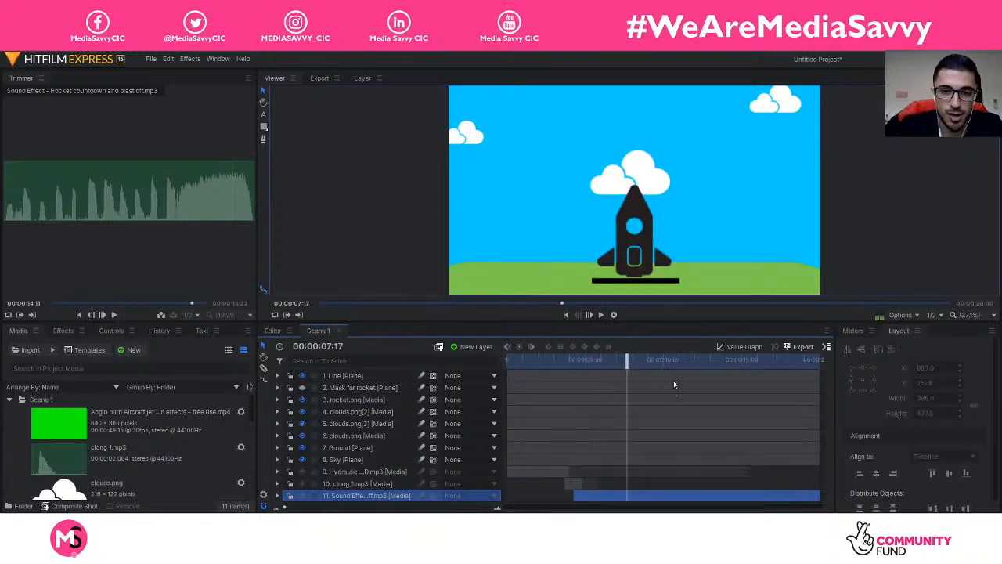
left_click_drag(628, 361, 459, 376)
key("space")
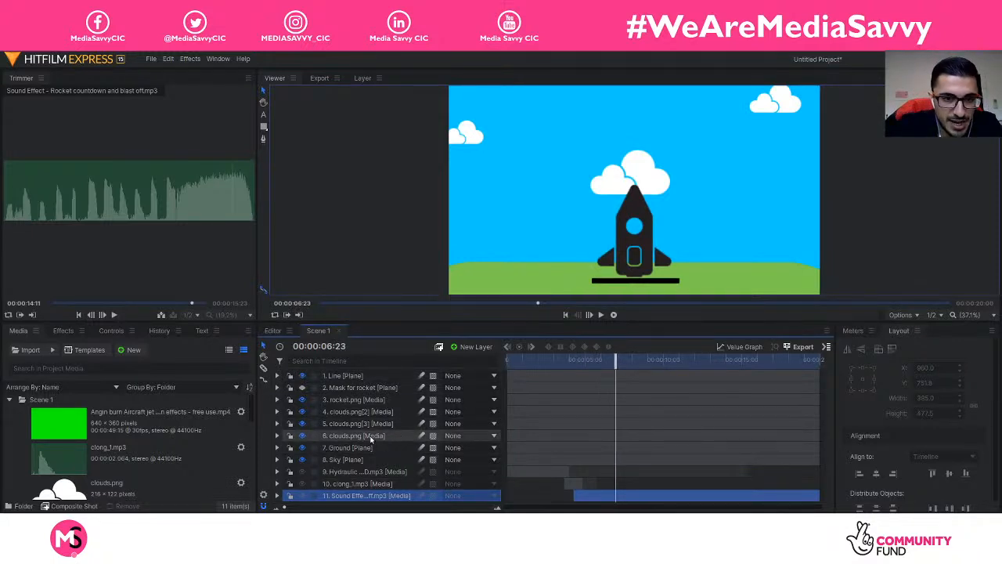
Step: Move rocket.png's Position keyframe from 4:00 to 00:00:03:12 so the rise starts earlier
left_click(276, 399)
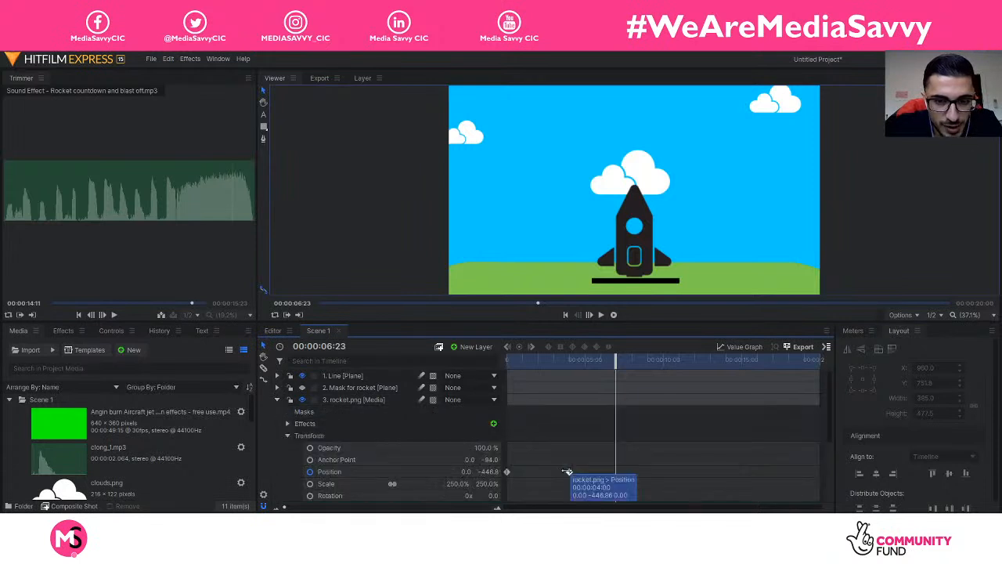
left_click_drag(614, 364, 561, 361)
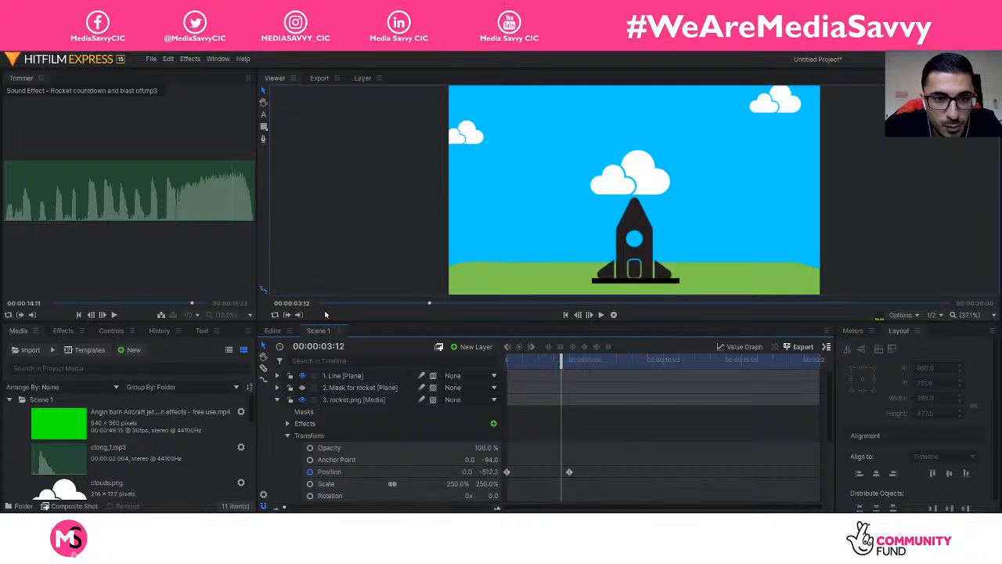
left_click_drag(569, 473, 562, 474)
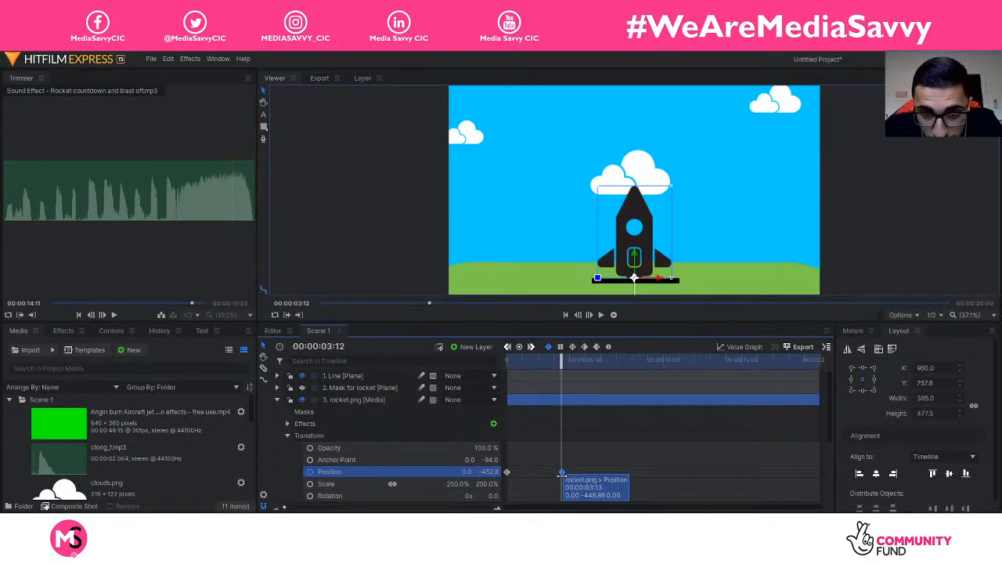
left_click_drag(561, 474, 560, 476)
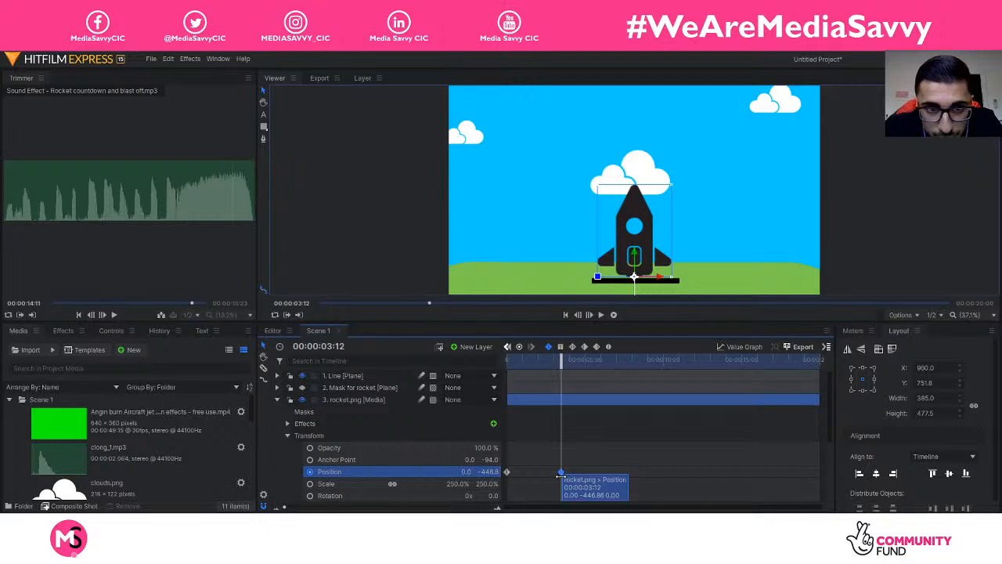
scroll(568, 474, "down", 5)
scroll(575, 474, "up", 4)
left_click(277, 381)
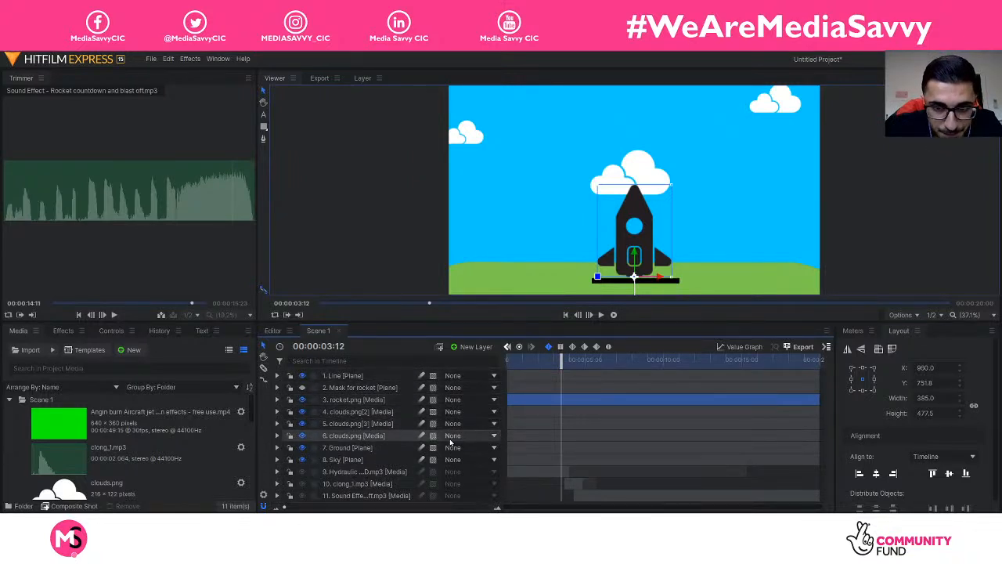
Step: Shorten the Hydraulic clip to 3:12, nudge clong_1.mp3 earlier, and preview the timing
mouse_move(565, 474)
left_mouse_down()
mouse_move(557, 476)
mouse_move(570, 488)
mouse_move(558, 490)
left_mouse_up()
left_click_drag(562, 365, 474, 367)
key("space")
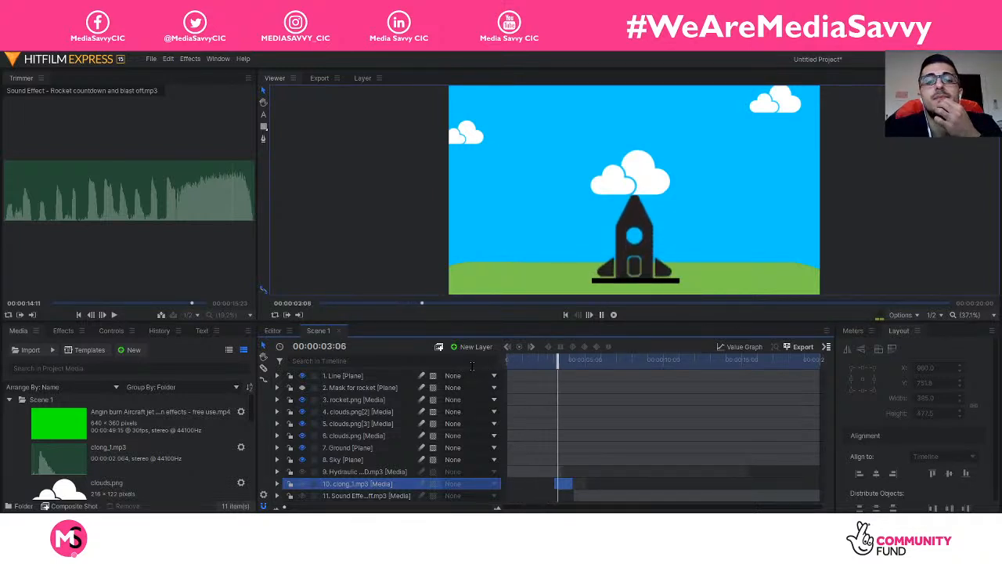
key("space")
Step: Nudge clong_1.mp3 slightly later and replay to check its sync with the rocket
left_click_drag(565, 488, 571, 483)
left_click_drag(587, 367, 547, 372)
key("space")
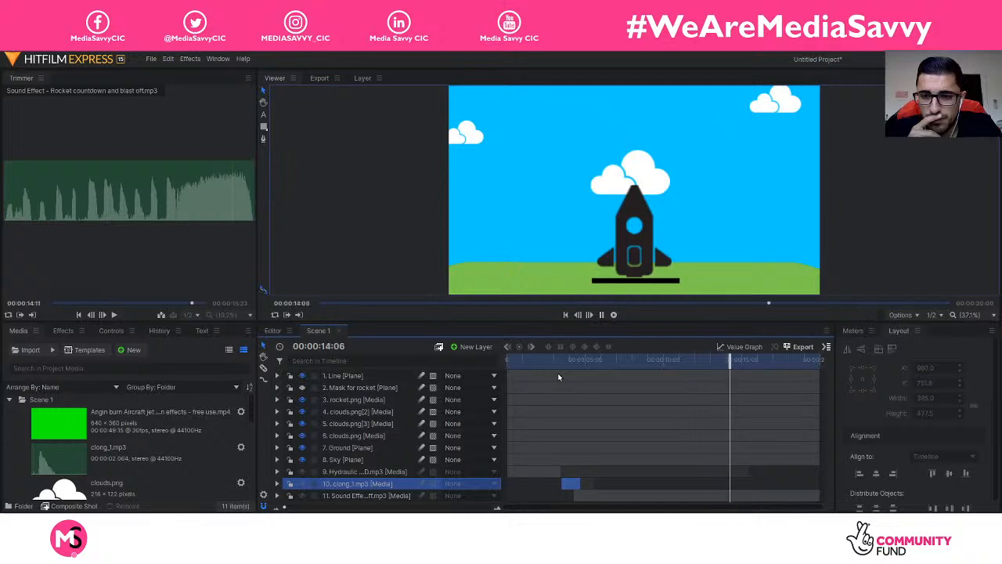
key("space")
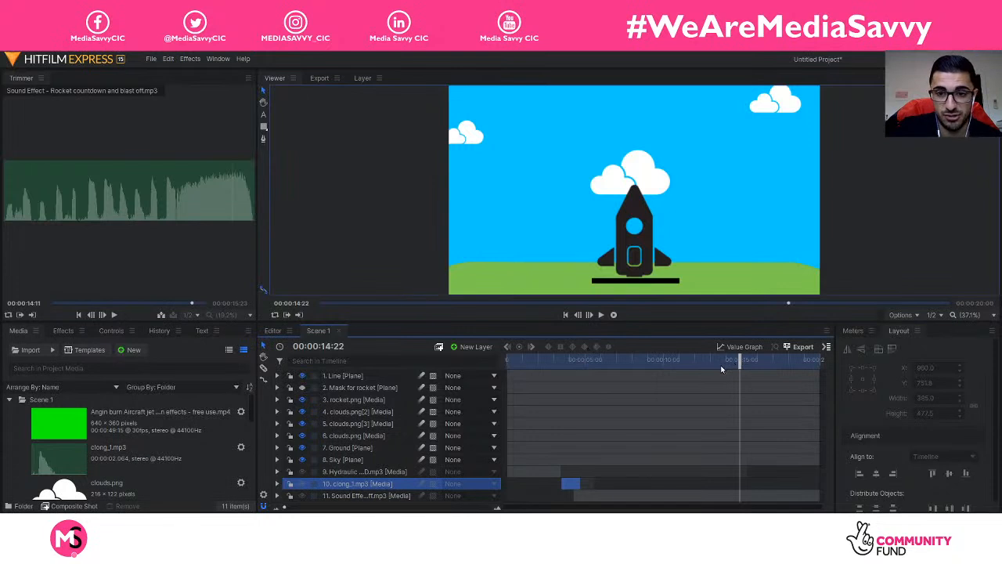
Step: Replay the ending section from about 12:20 and 12:05 to verify the sound sync
left_click_drag(736, 360, 705, 360)
key("space")
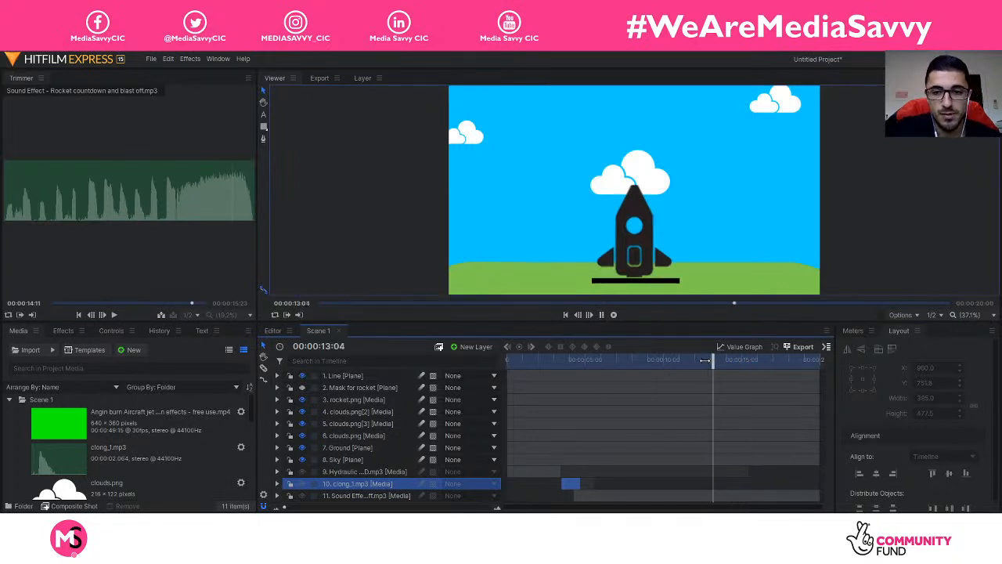
key("space")
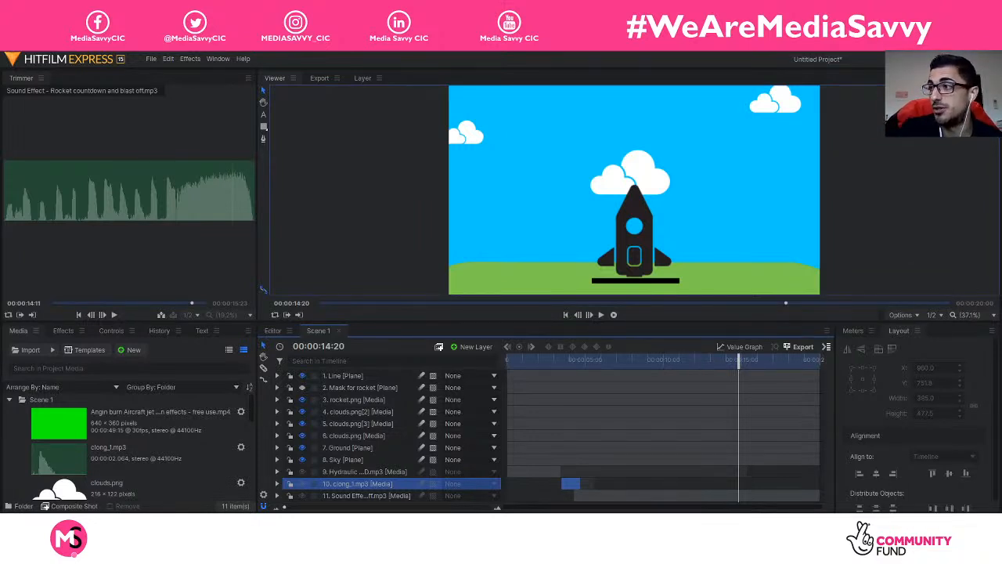
left_click_drag(725, 360, 692, 359)
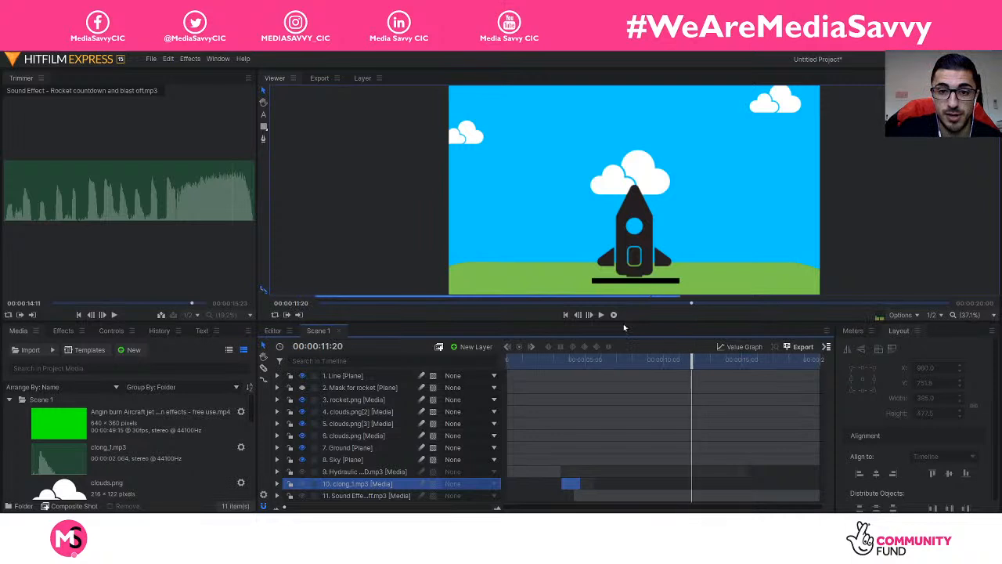
left_click(601, 314)
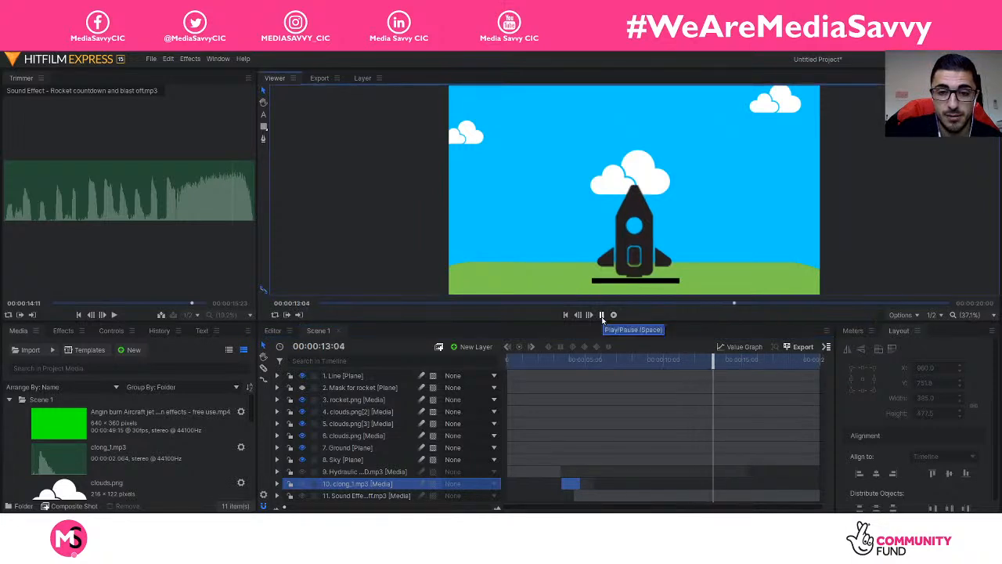
left_click(602, 315)
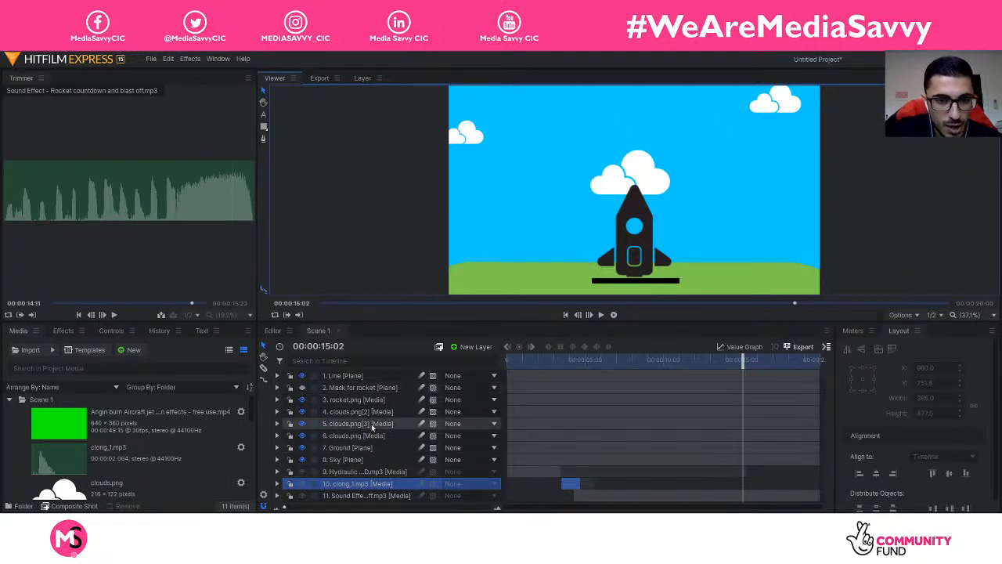
Step: Copy the rocket's Position keyframe and paste it at 15:02 to hold the rocket on the ground
left_click(354, 400)
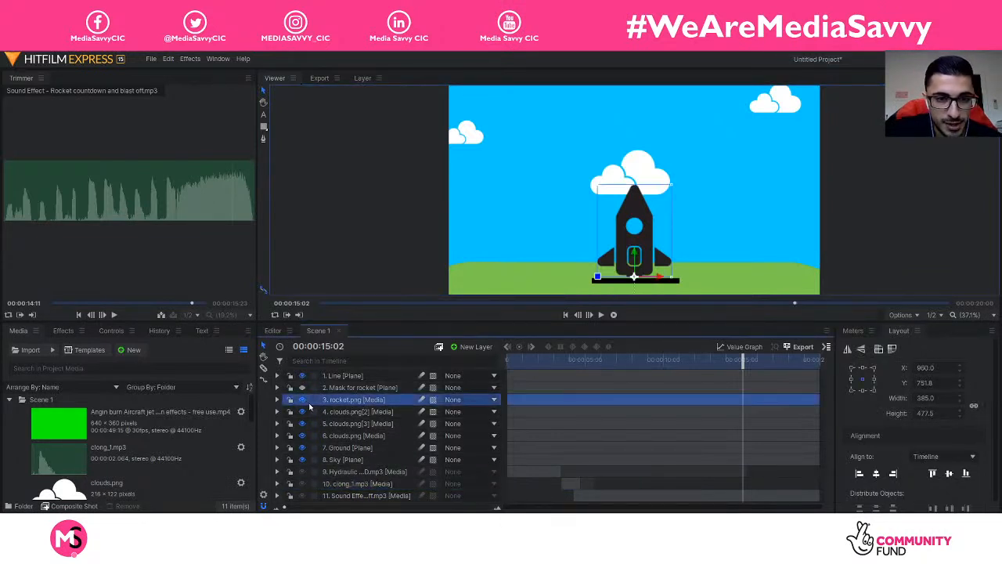
left_click(278, 400)
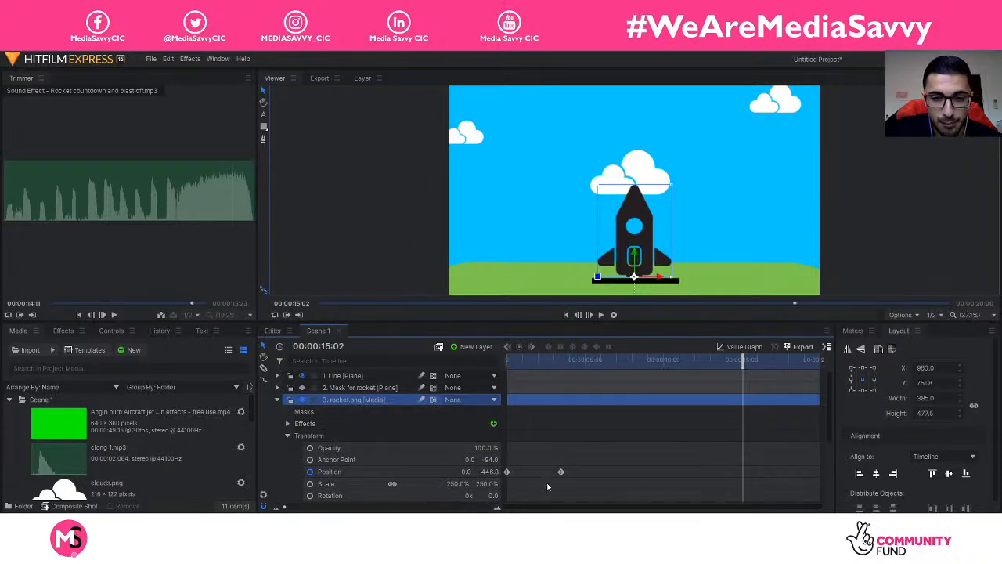
left_click_drag(553, 469, 564, 476)
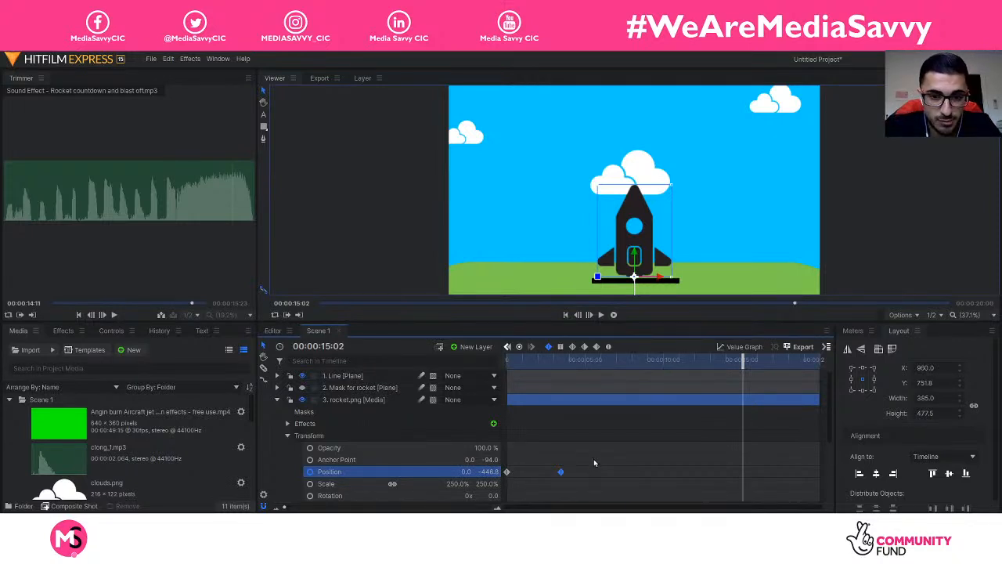
left_click_drag(554, 461, 570, 482)
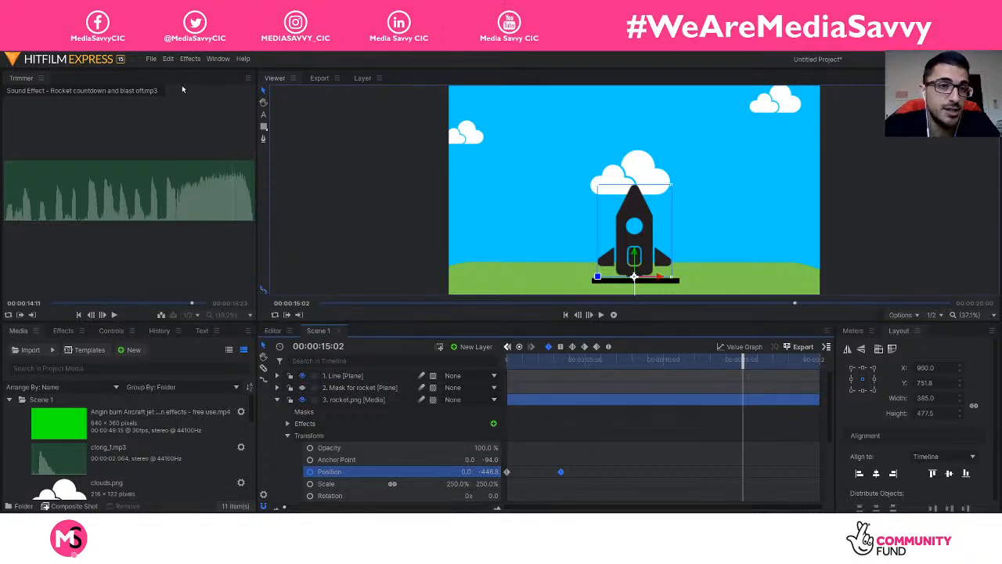
left_click(169, 60)
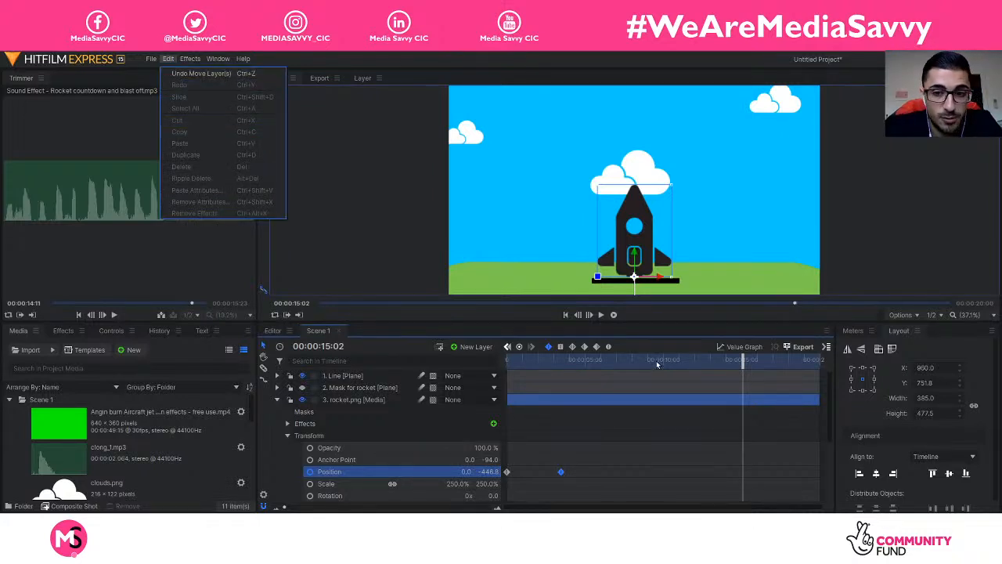
left_click(739, 316)
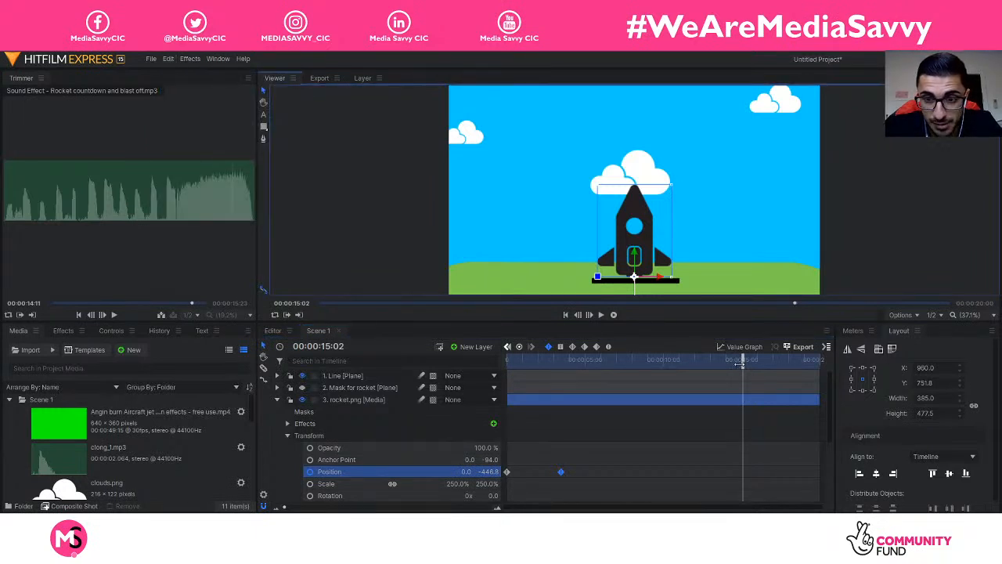
key("ctrl+v")
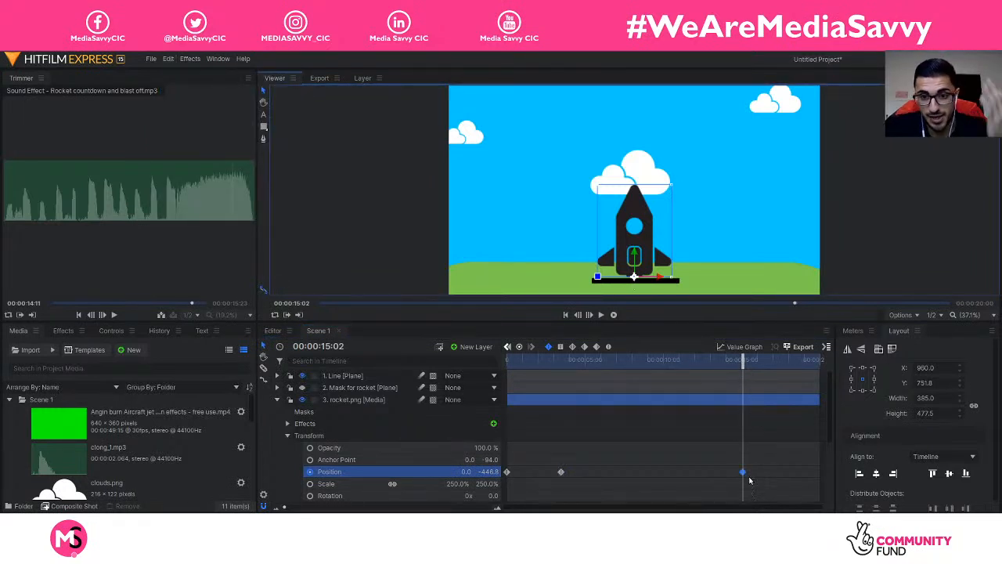
Step: At 00:00:19:24, raise the rocket's Position to (0.0, 617.8), above the top of the frame
mouse_move(743, 472)
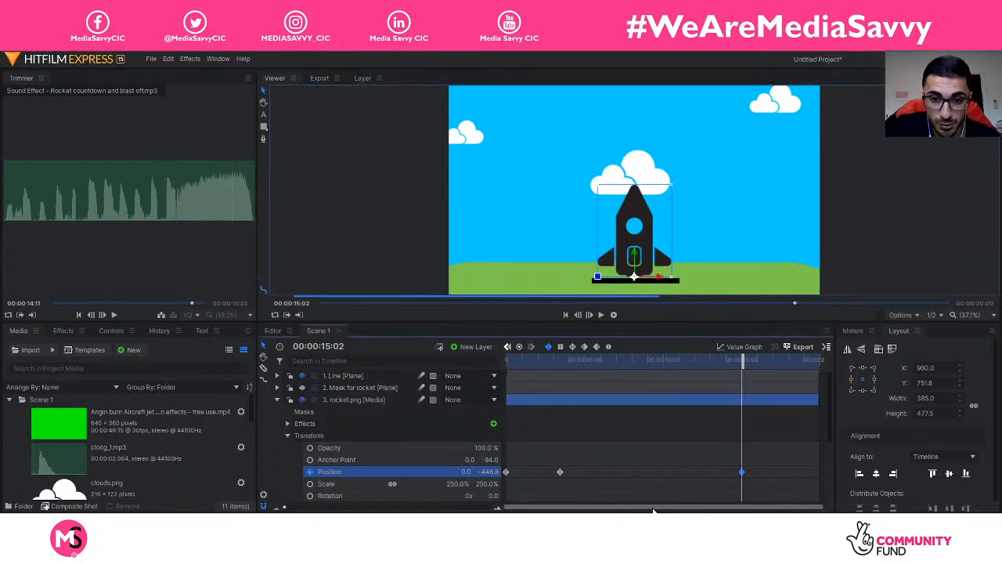
left_click_drag(742, 362, 821, 376)
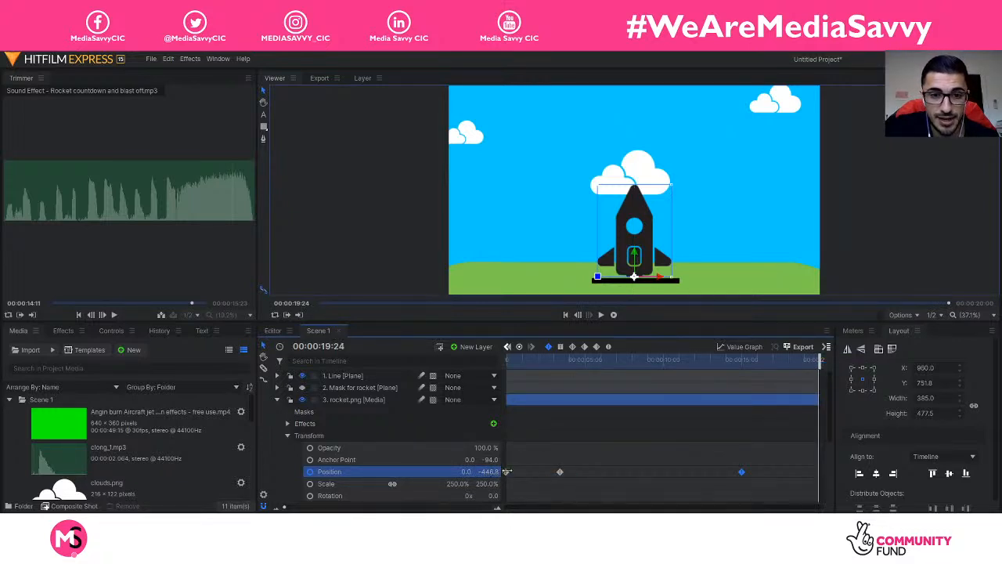
left_click_drag(489, 473, 542, 435)
left_click_drag(635, 248, 639, 57)
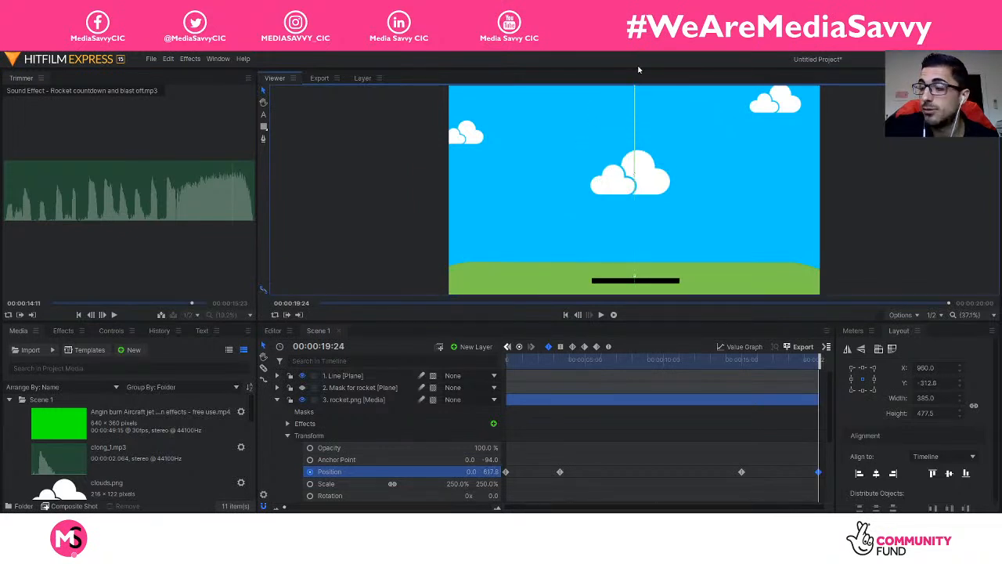
Step: Return to the scene start, collapse the rocket's transform properties, and play the animation
scroll(627, 121, "down", 4)
scroll(626, 109, "up", 2)
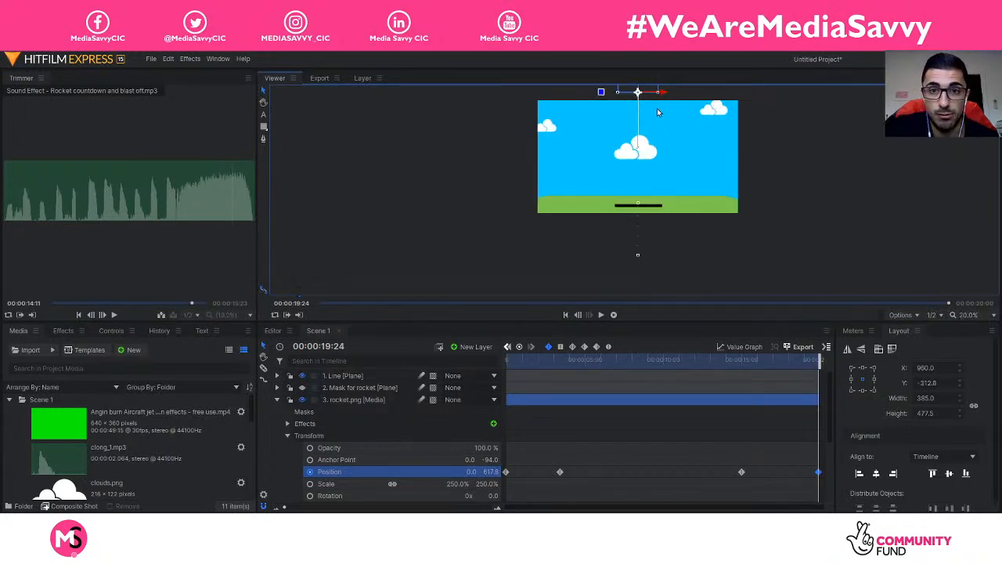
left_click_drag(812, 364, 466, 362)
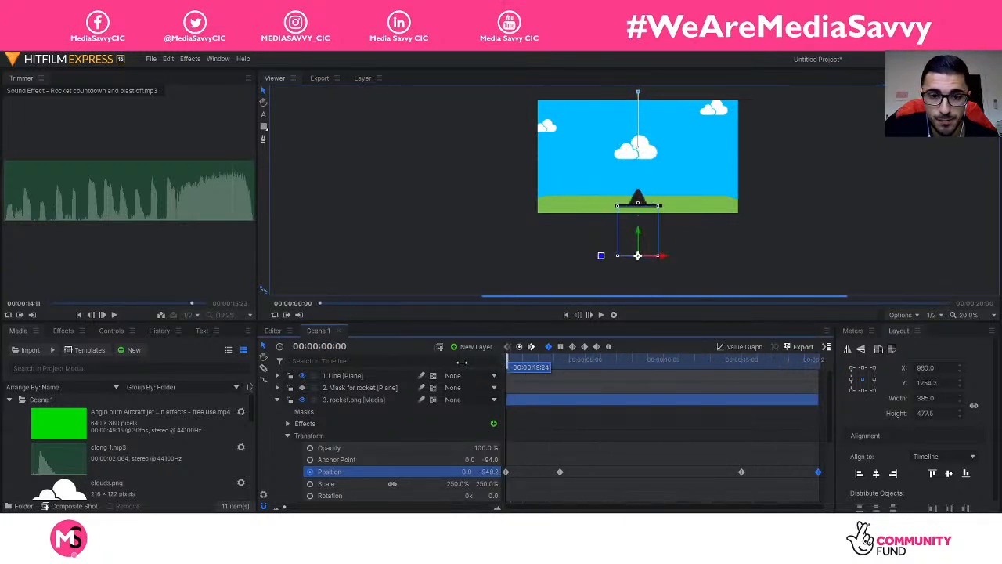
left_click(277, 399)
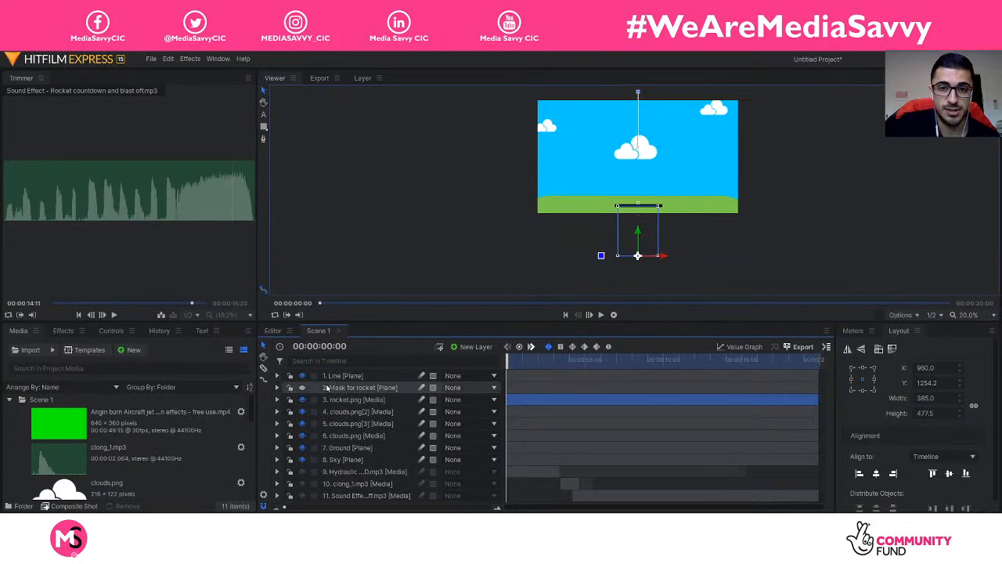
left_click_drag(327, 388, 327, 390)
key("space")
key("space")
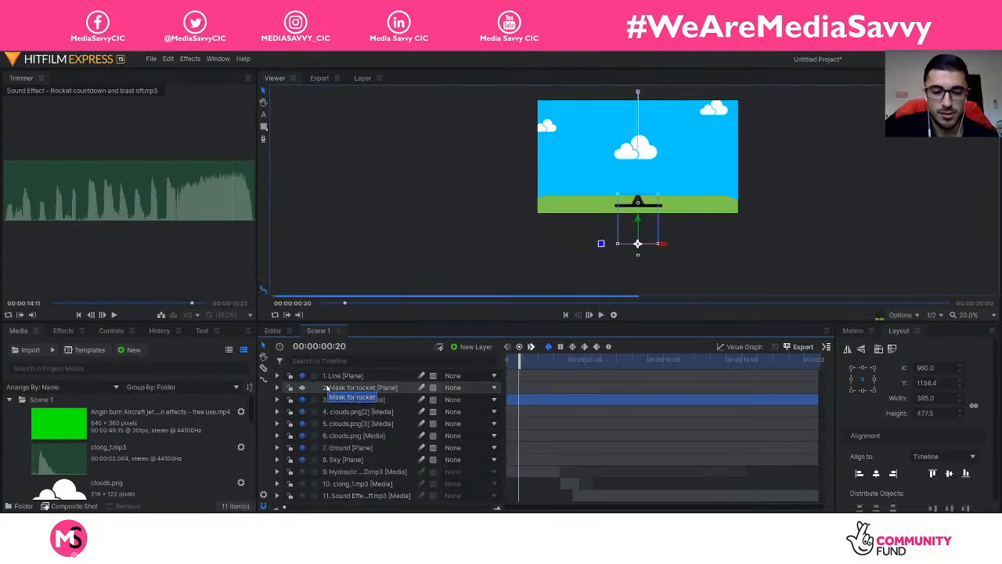
Step: Set the viewer zoom to Scale to Fit and replay the rocket launch from the start
left_click(965, 315)
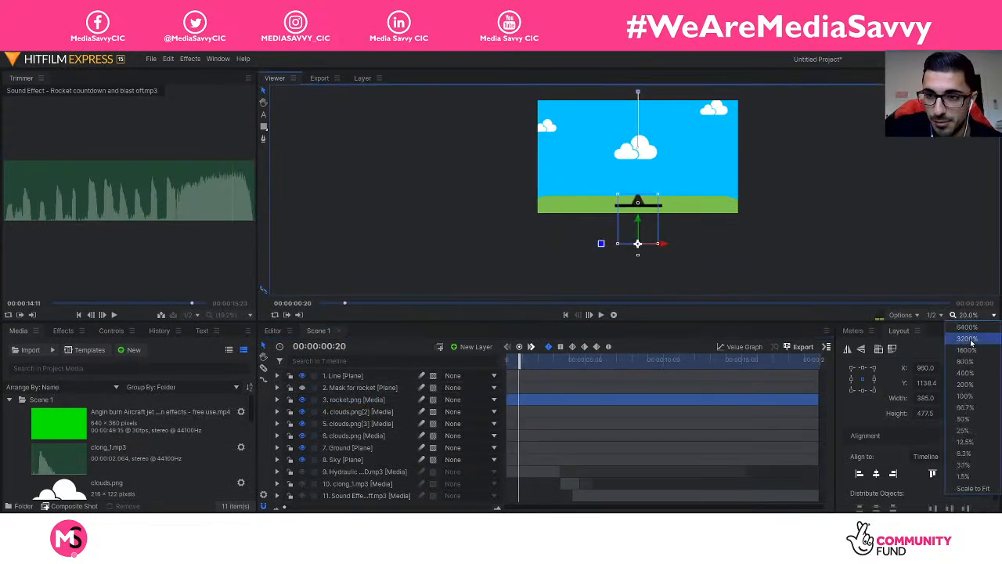
left_click(973, 487)
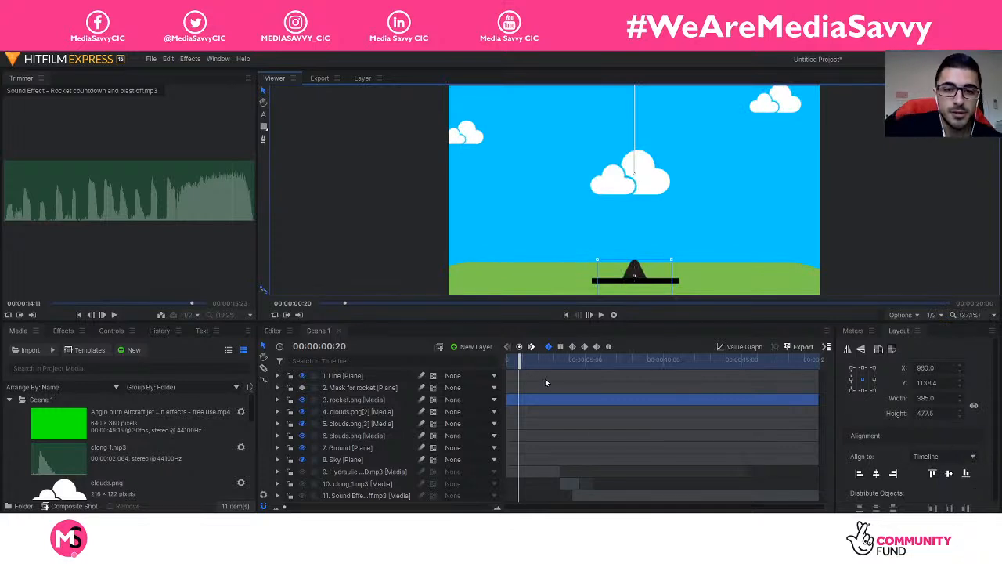
left_click_drag(519, 363, 472, 362)
key("space")
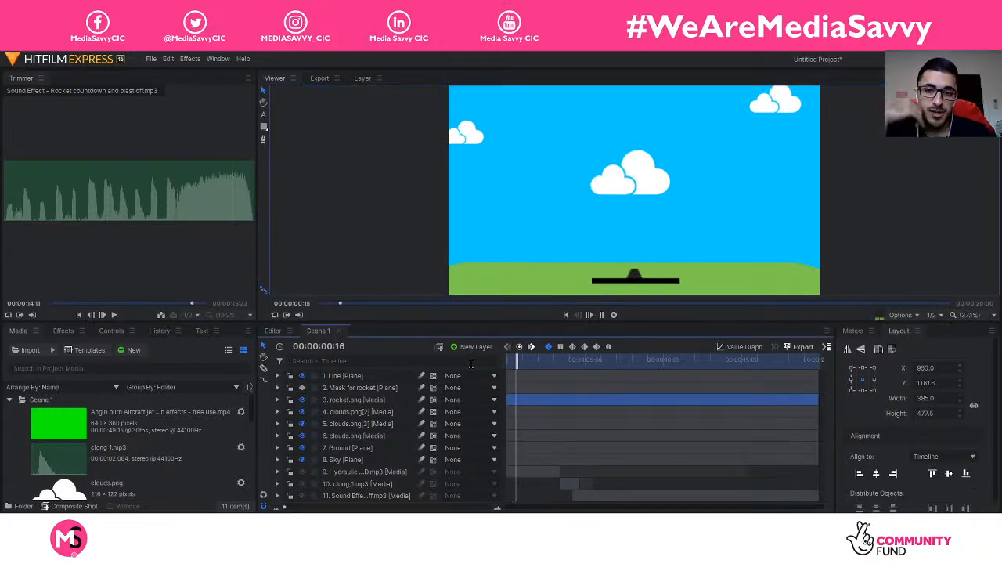
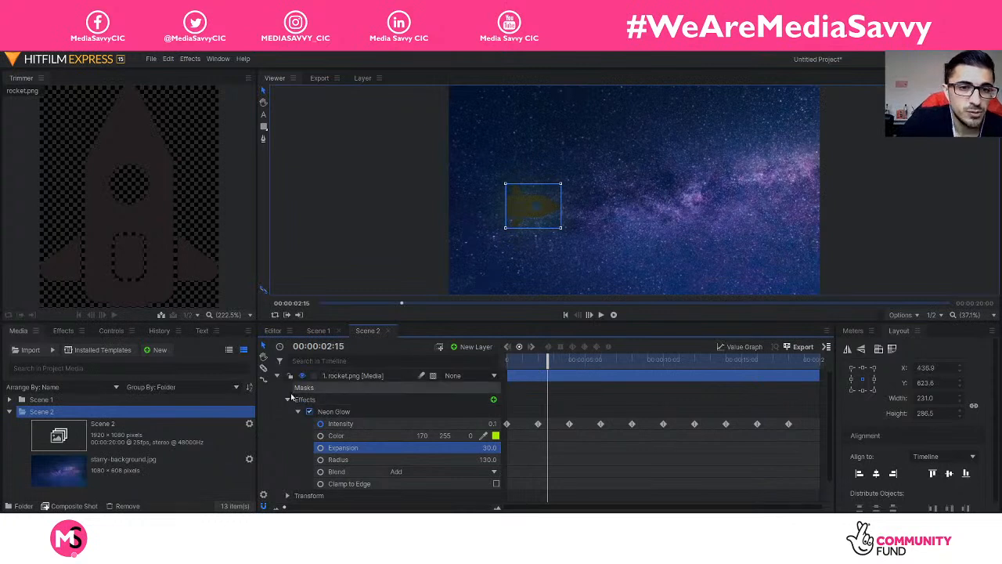
Step: Collapse the rocket.png layer's settings and rewind Scene 2 to 00:00:00:00
left_click(277, 376)
left_click_drag(550, 361, 507, 361)
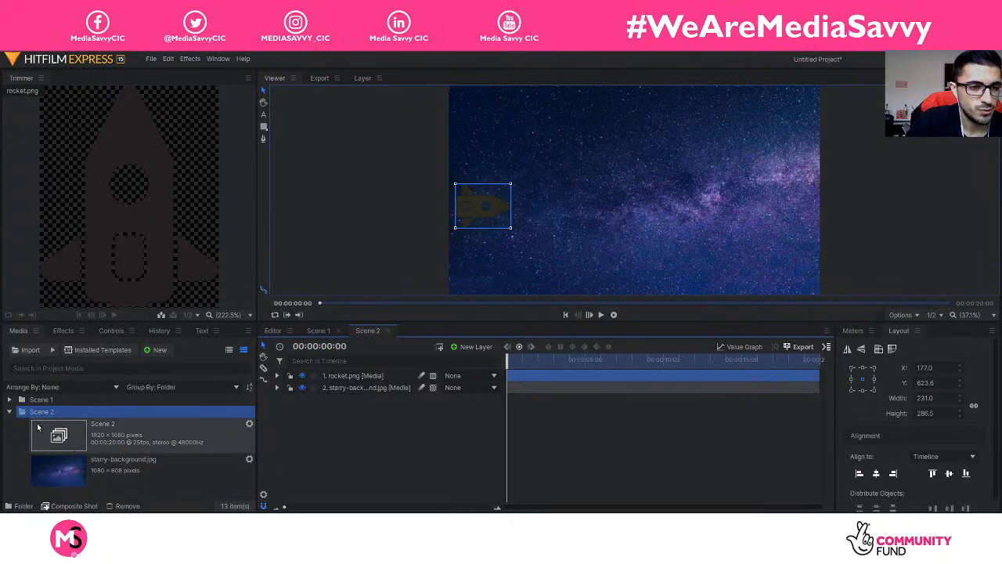
Step: Import Thin_Places.mp3 from the Vector folder into the Media panel
left_click(29, 350)
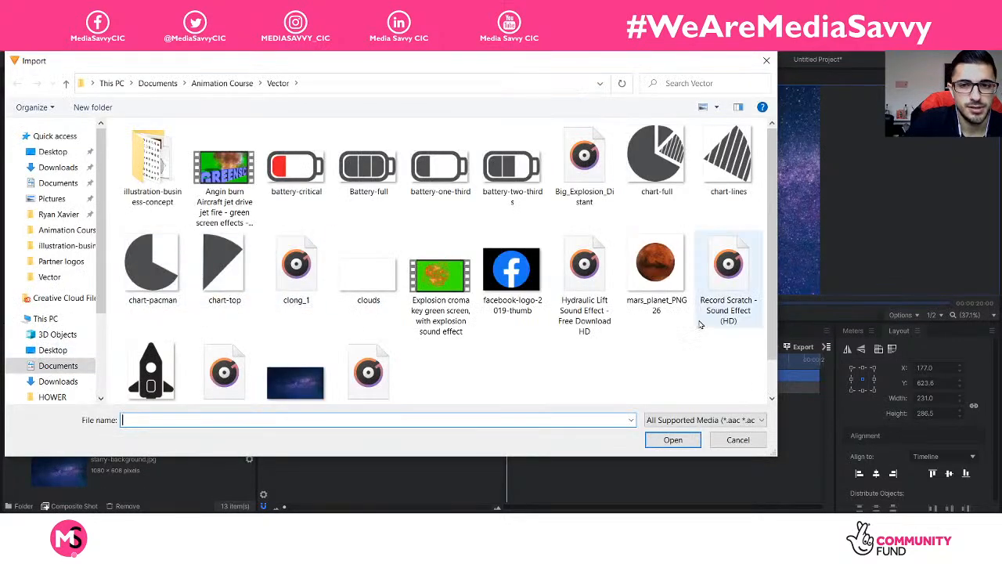
scroll(504, 308, "down", 1)
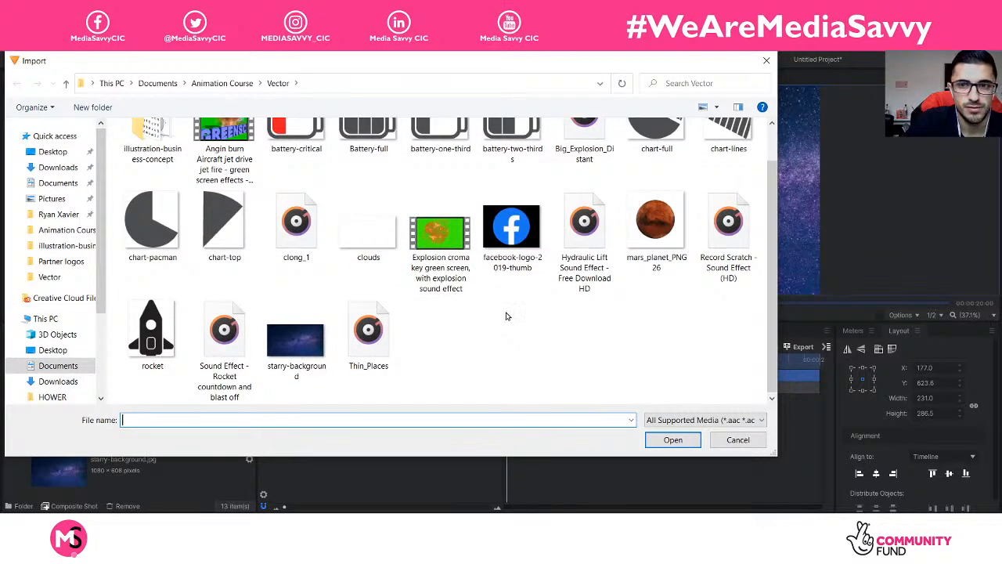
left_click(400, 341)
left_click(721, 440)
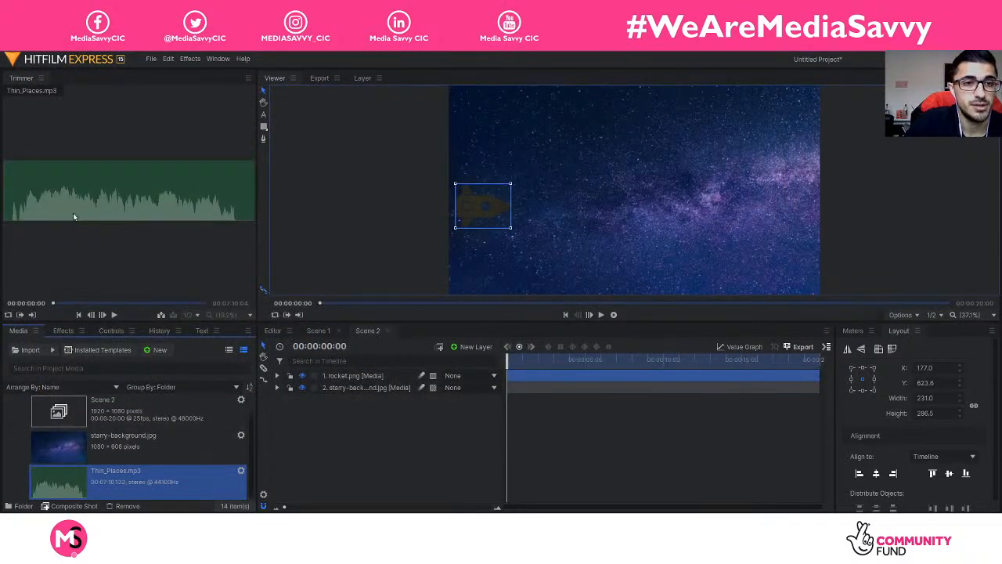
Step: Preview Thin_Places.mp3 in the Trimmer, drop it into Scene 2 as a third layer, and play
left_click(116, 314)
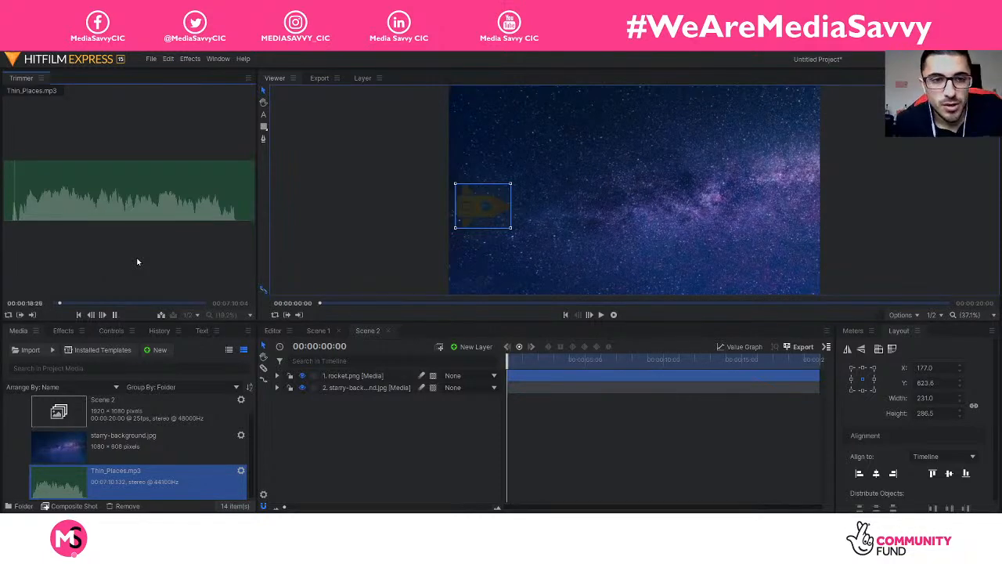
key("space")
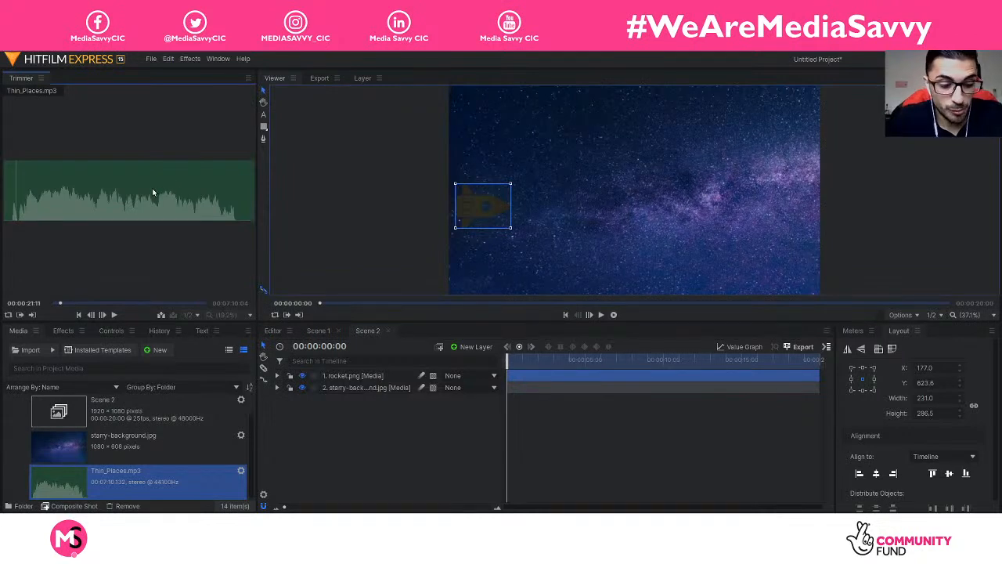
left_click_drag(343, 389, 362, 435)
key("space")
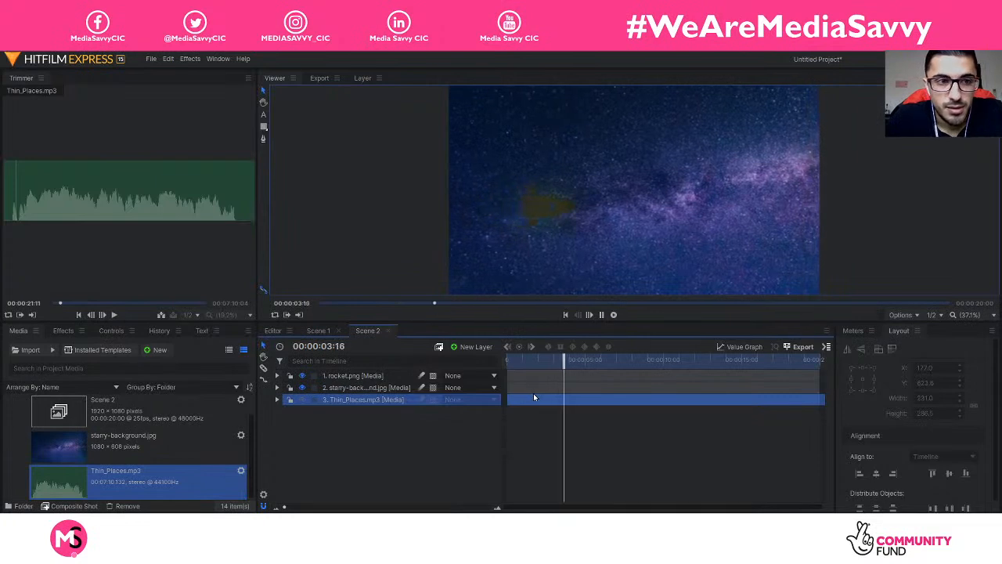
Step: Delete the music layer and set Thin_Places' Trimmer start point about 10 seconds in
key("space")
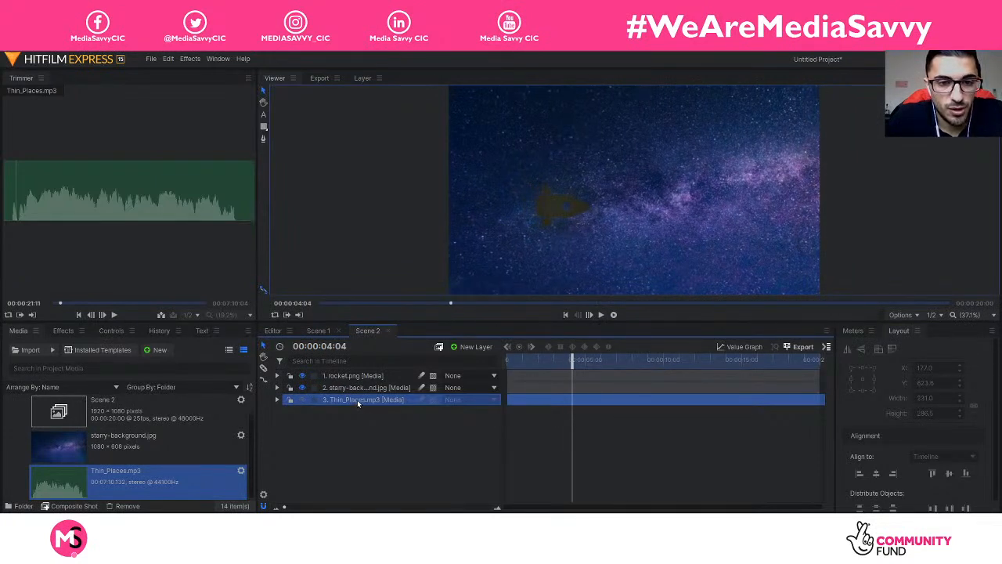
key("Delete")
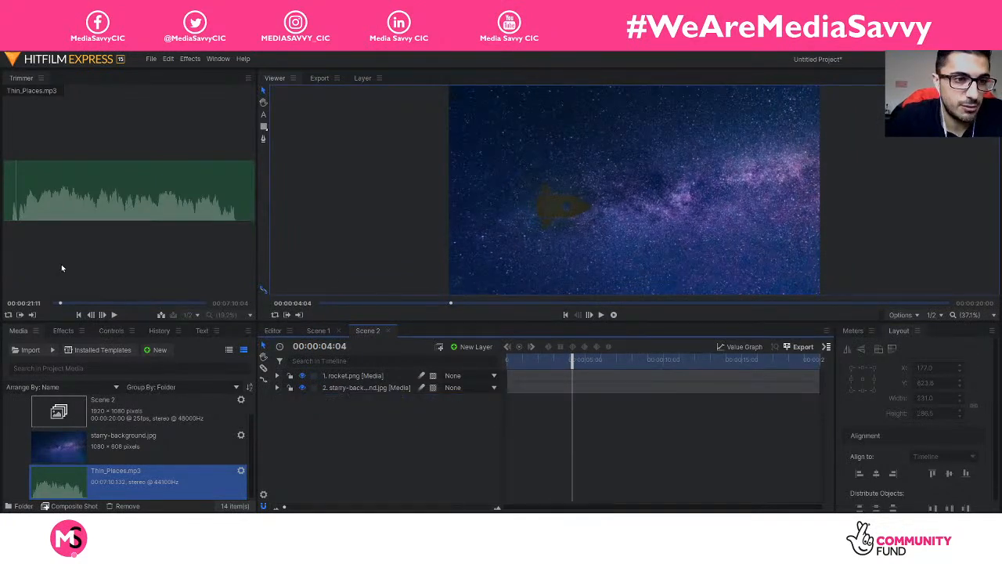
left_click_drag(61, 305, 36, 306)
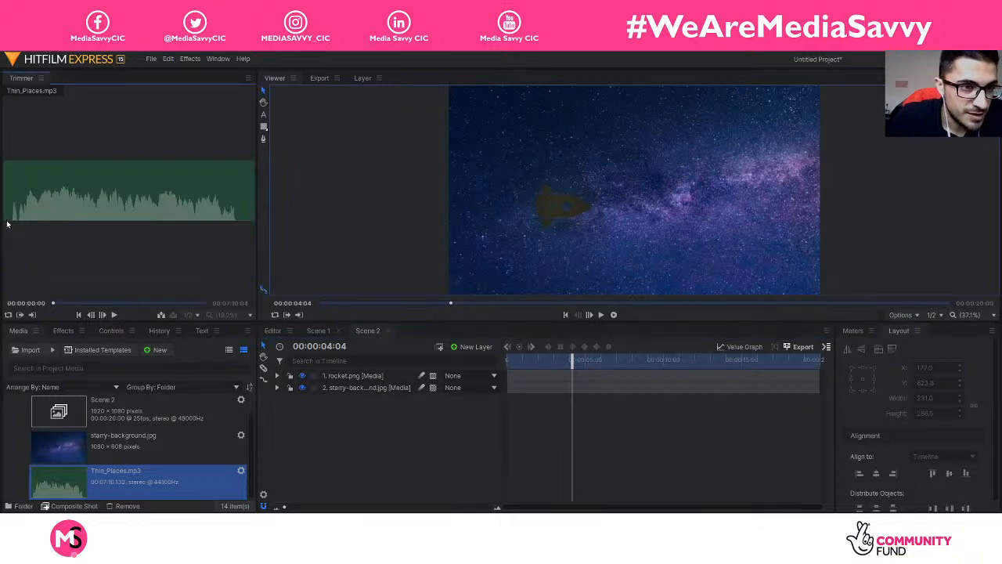
left_click(55, 306)
left_click_drag(55, 306, 60, 306)
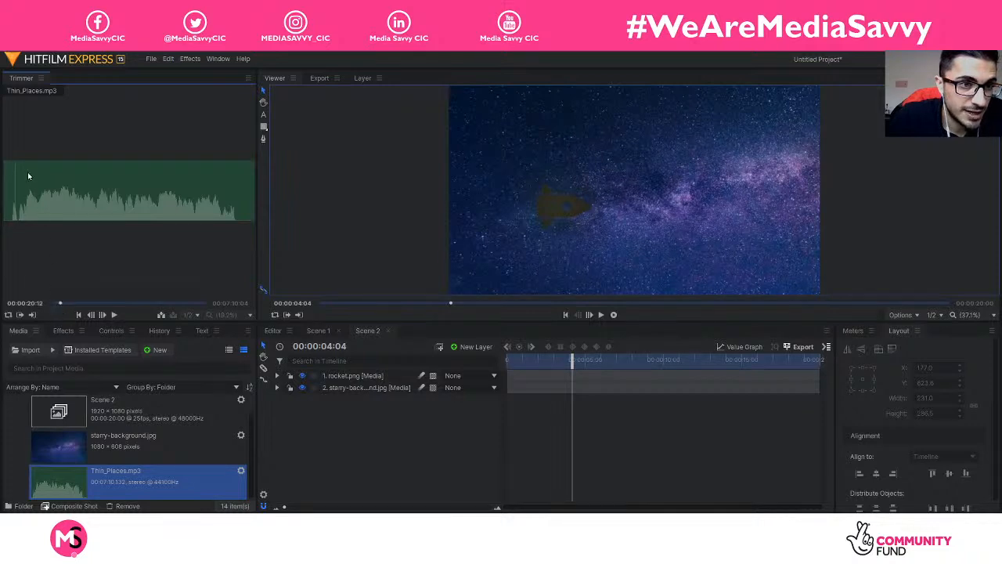
left_click(60, 305)
left_click_drag(60, 305, 56, 310)
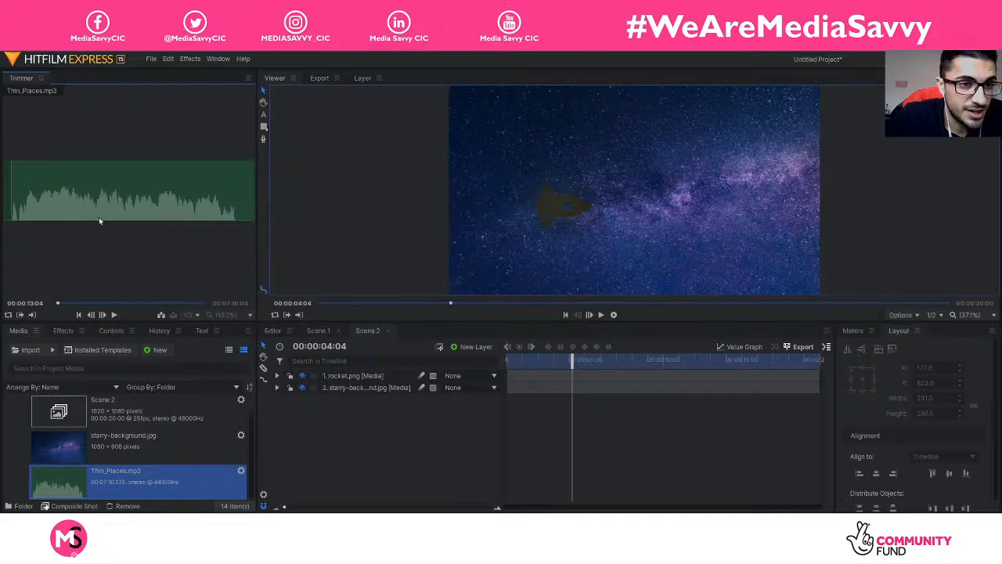
Step: Add the trimmed Thin_Places clip to the timeline again and play Scene 2 from the start
left_click_drag(379, 382, 449, 412)
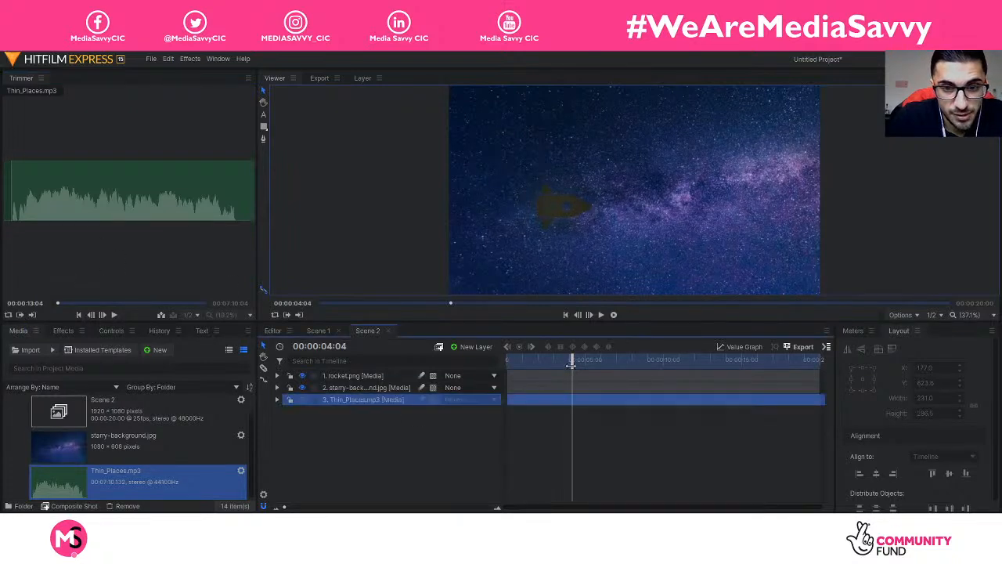
left_click_drag(572, 363, 507, 362)
key("space")
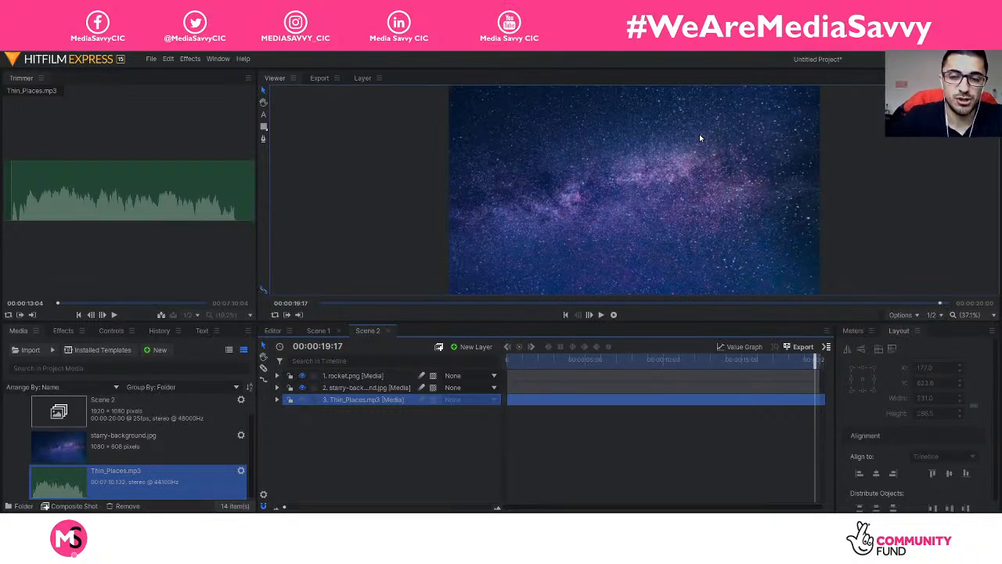
left_click(462, 447)
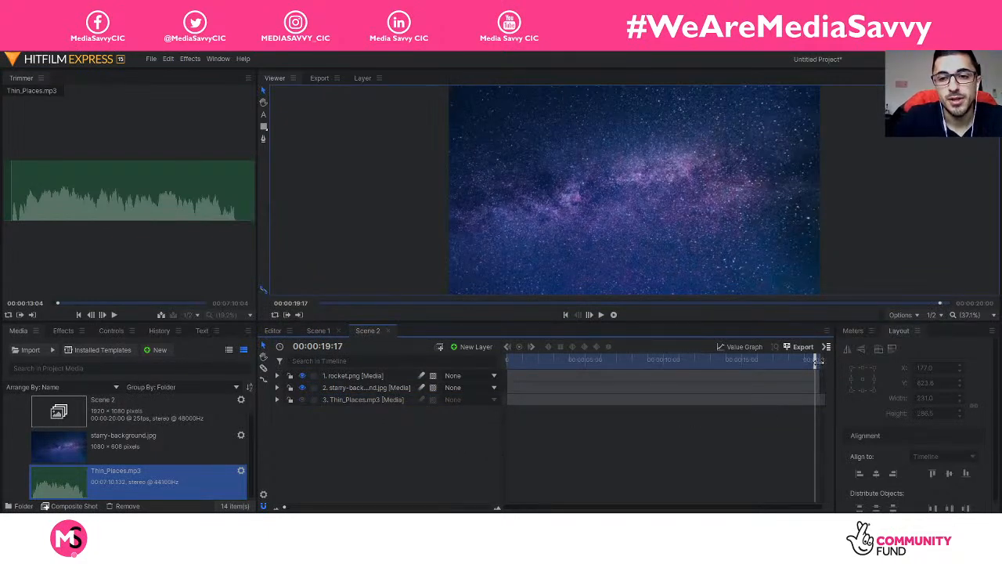
left_click_drag(815, 360, 442, 361)
key("space")
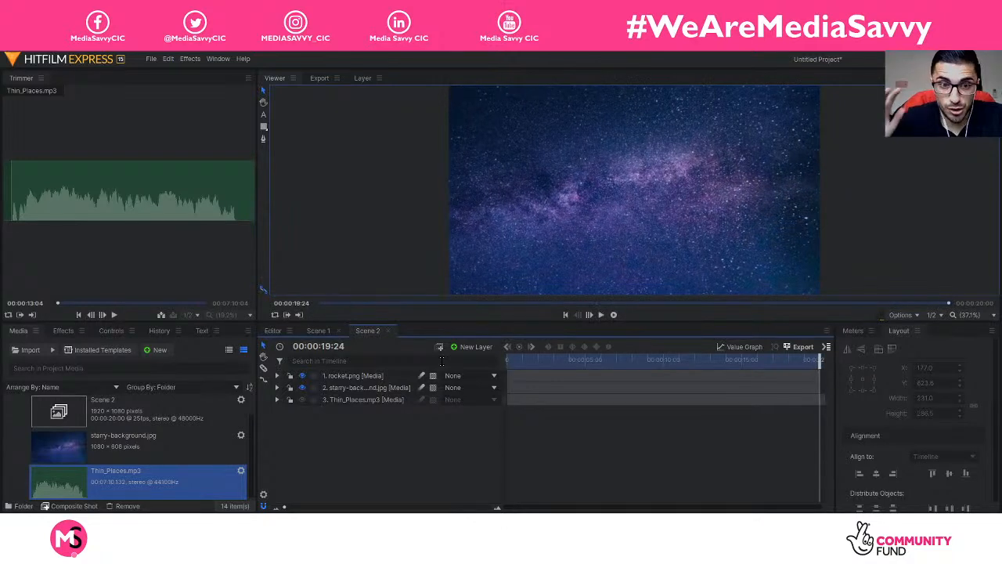
Step: Collapse the Scene 2 media folder, then glance at the Vector folder in File Explorer and return
scroll(86, 453, "up", 2)
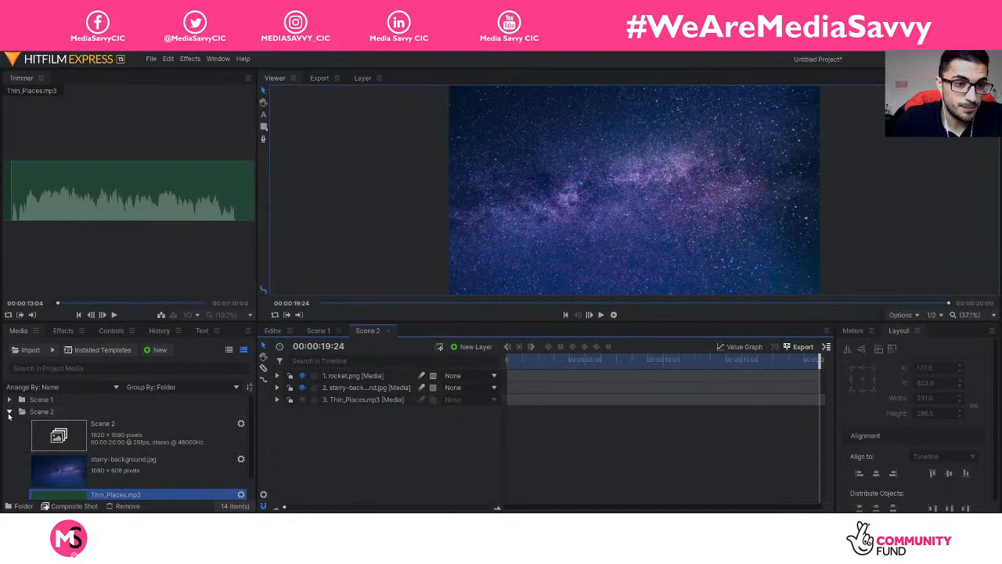
left_click(10, 412)
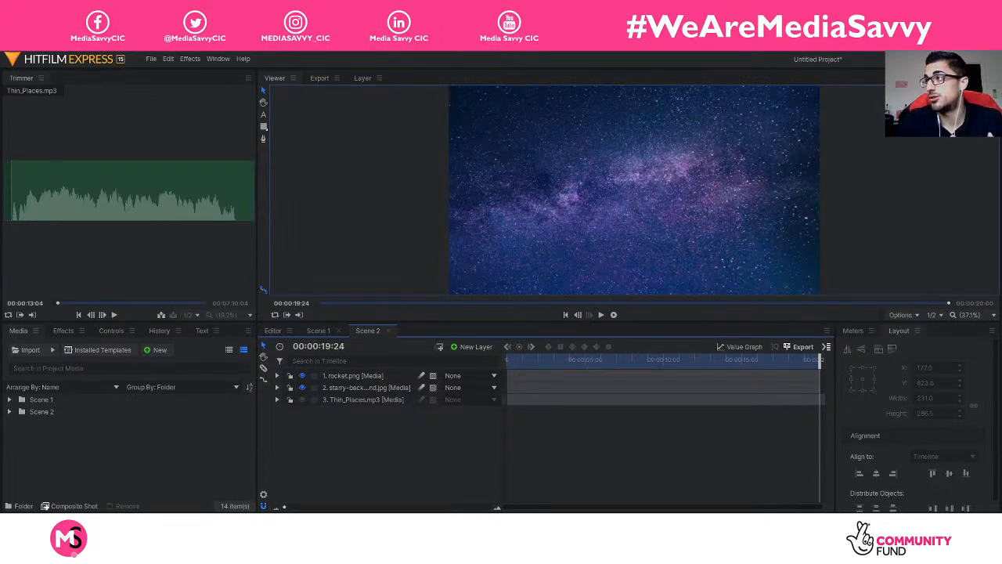
left_click(454, 551)
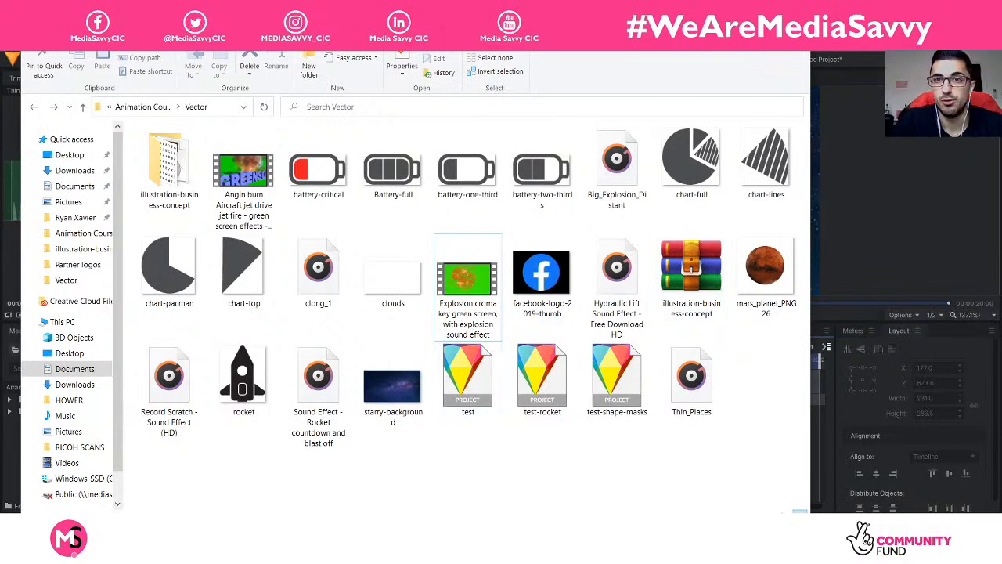
left_click(852, 247)
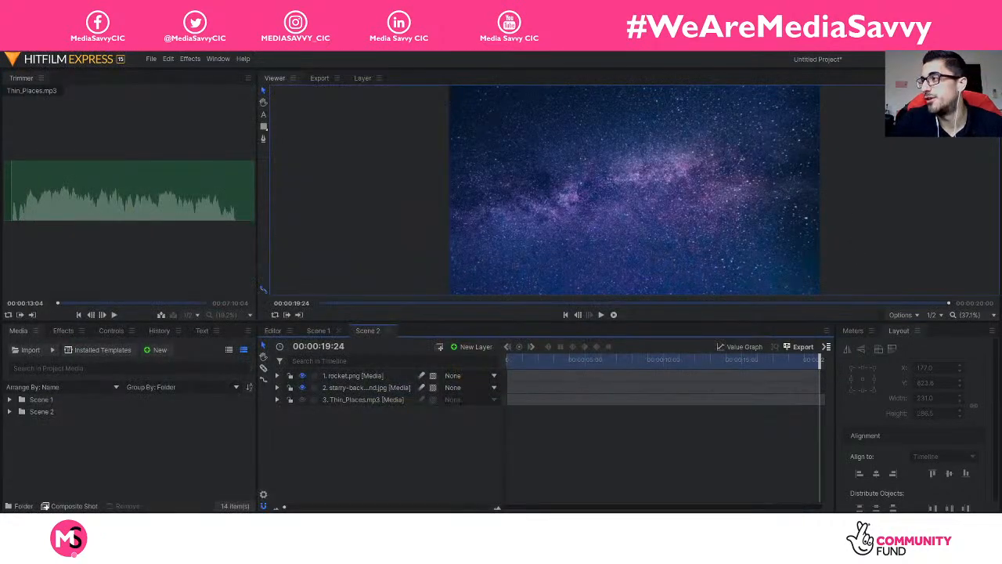
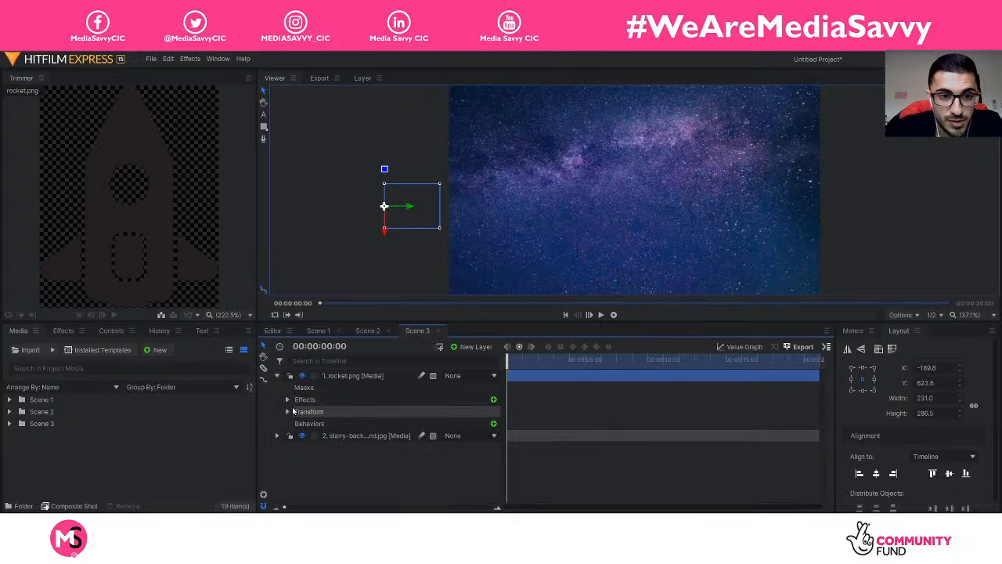
Step: Review the rocket's keyframed Neon Glow, then collapse and deselect the rocket layer
left_click(297, 412)
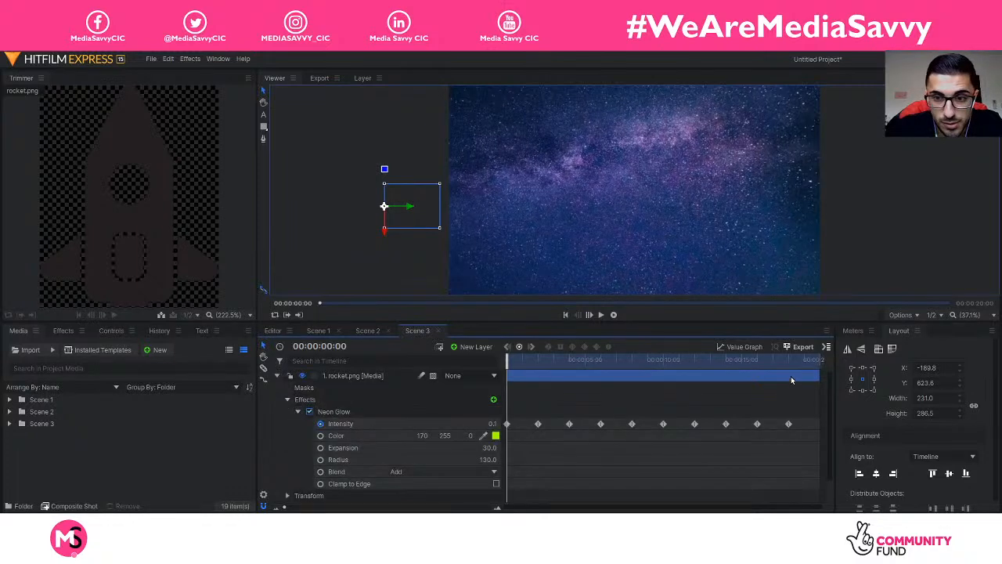
mouse_move(790, 365)
left_mouse_down()
mouse_move(749, 365)
mouse_move(786, 365)
left_mouse_up()
left_click(288, 399)
left_click(277, 376)
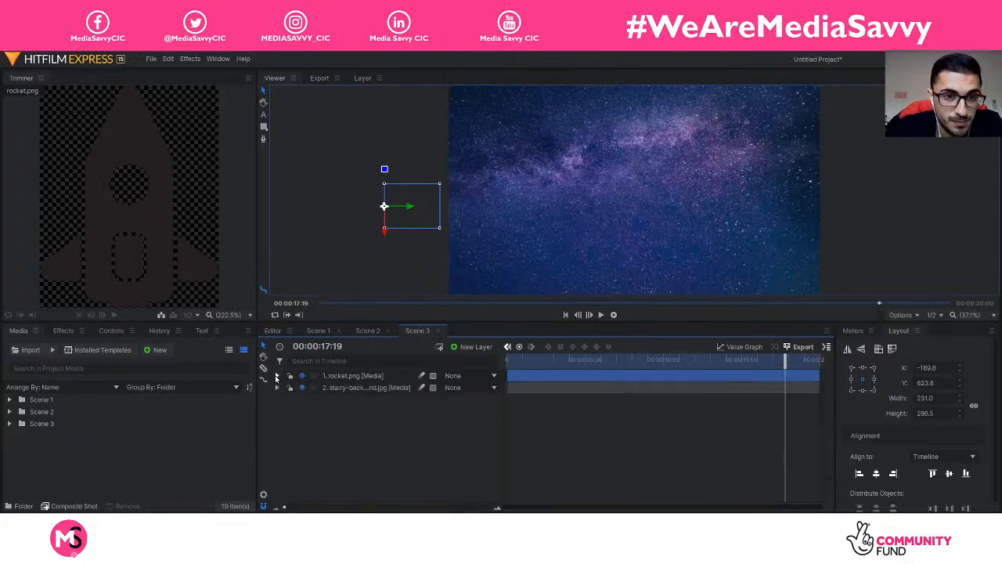
left_click(352, 458)
Step: Add mars_planet_PNG26.png from the Scene 3 media folder to the scene as a layer
left_click(10, 423)
scroll(88, 448, "down", 2)
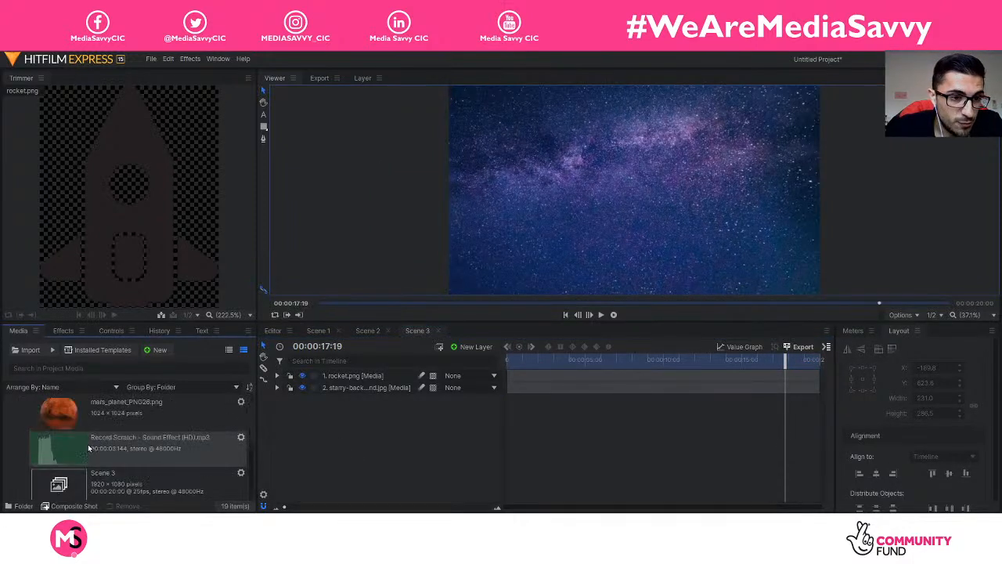
scroll(115, 449, "down", 1)
scroll(112, 458, "up", 3)
scroll(110, 460, "down", 3)
left_click(123, 419)
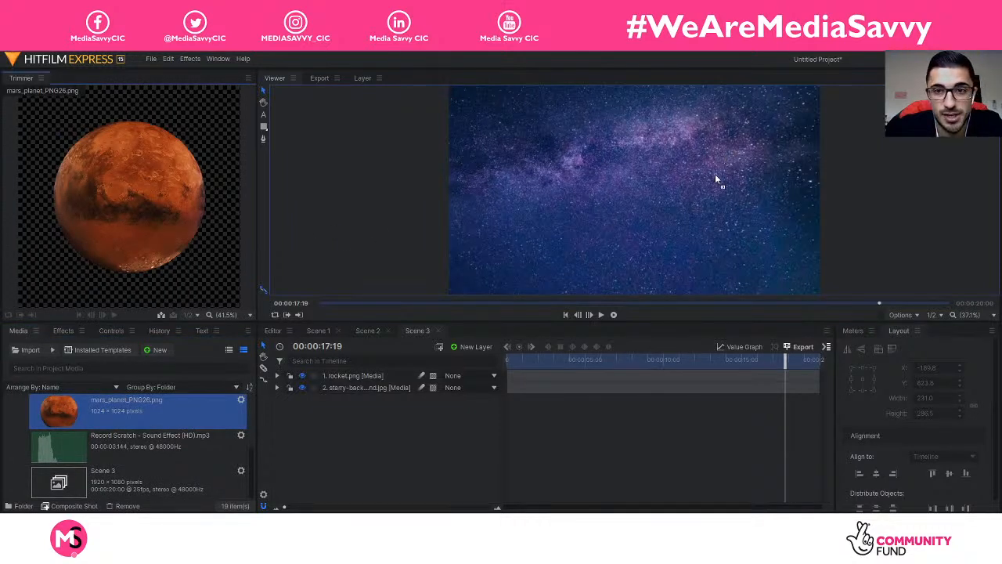
left_click_drag(715, 178, 746, 166)
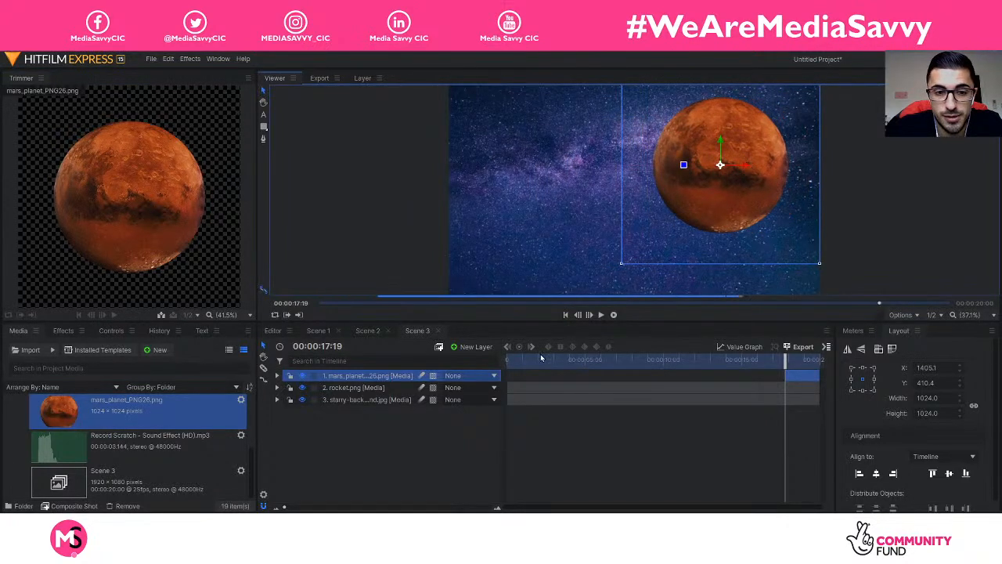
Step: Set the Mars layer's Transform Scale to 50%
left_click(277, 375)
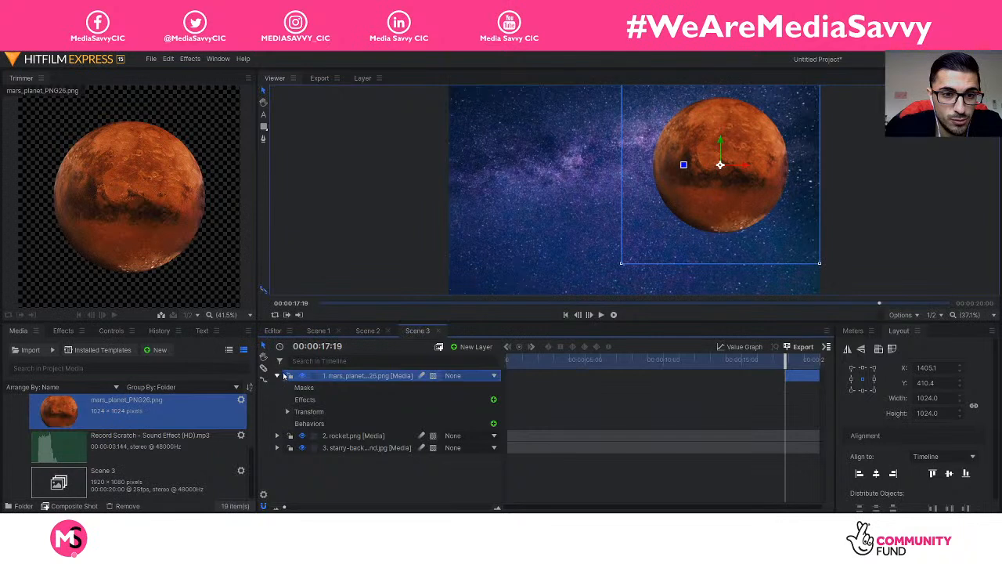
left_click(288, 411)
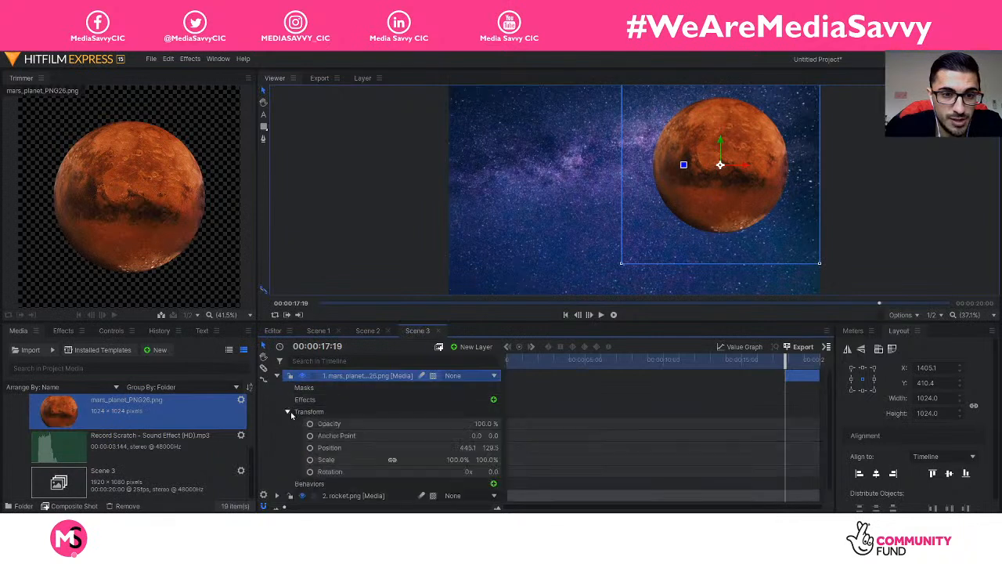
left_click(462, 459)
type("50")
key("Return")
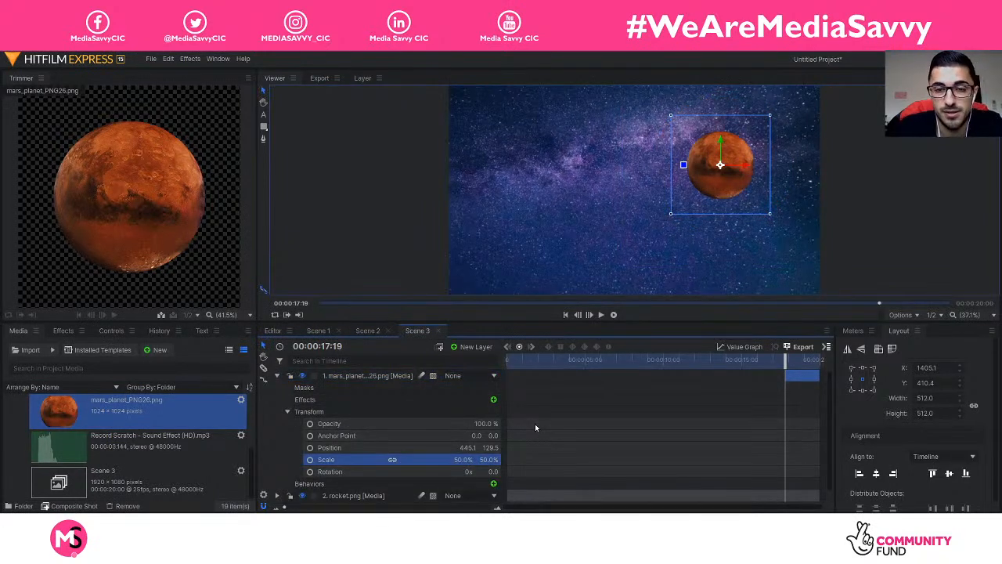
Step: Move Mars to the upper right of the frame and rewind near the start
left_click(276, 375)
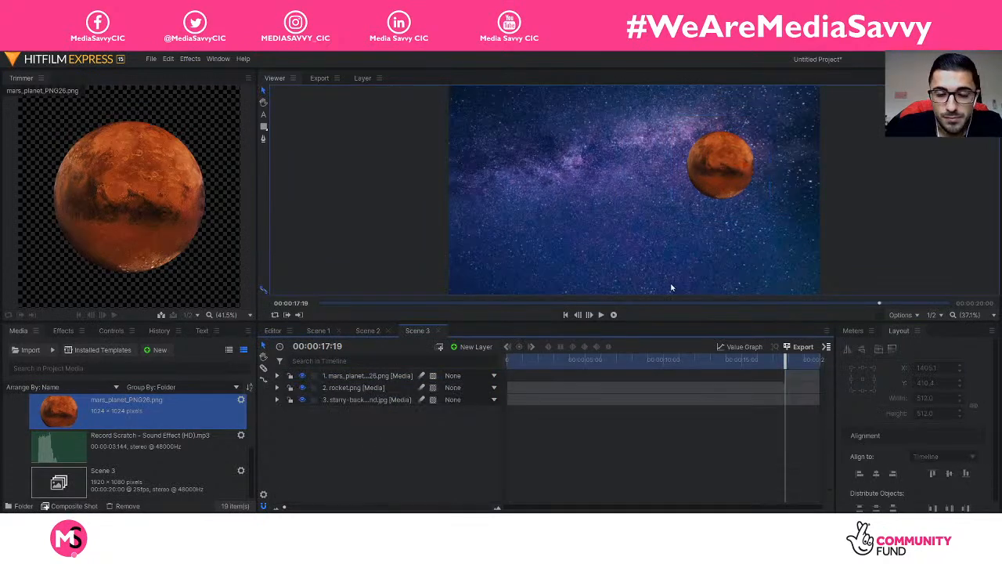
left_click(721, 168)
left_click_drag(746, 166, 773, 160)
left_click(443, 456)
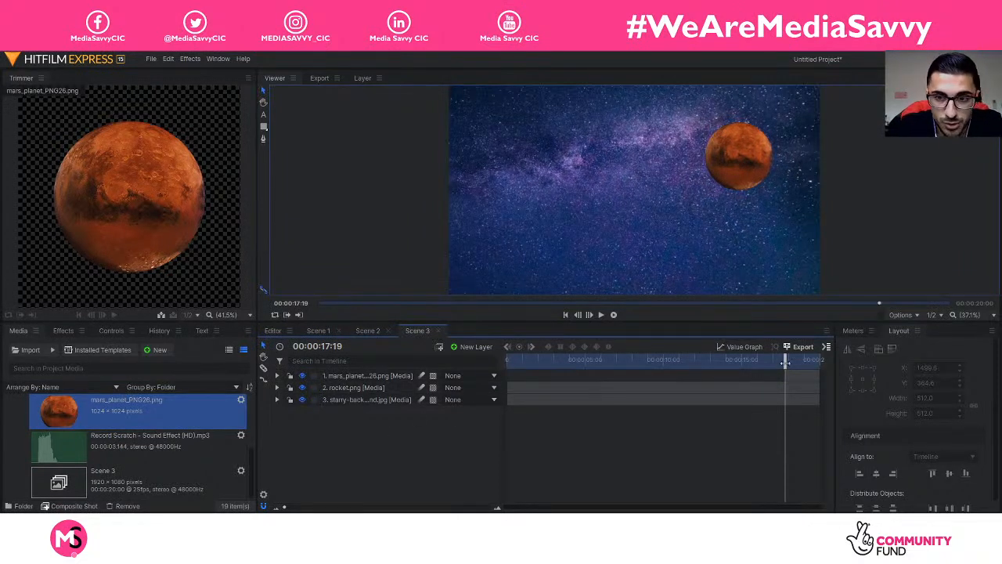
left_click_drag(786, 362, 534, 363)
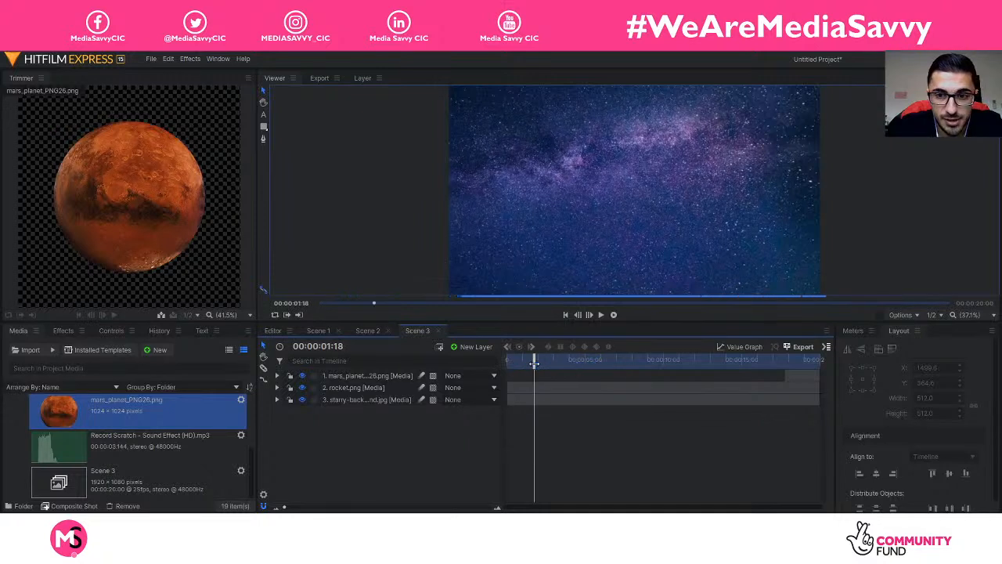
Step: Extend the Mars clip back to the timeline start and play the scene
left_click(791, 379)
left_click_drag(785, 378, 754, 376)
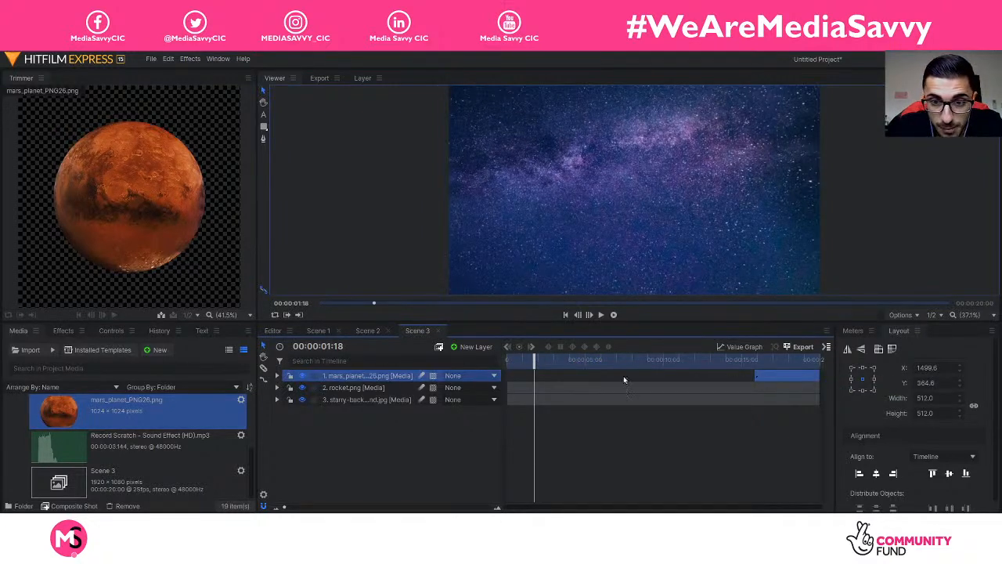
left_click_drag(753, 375, 508, 360)
left_click(474, 465)
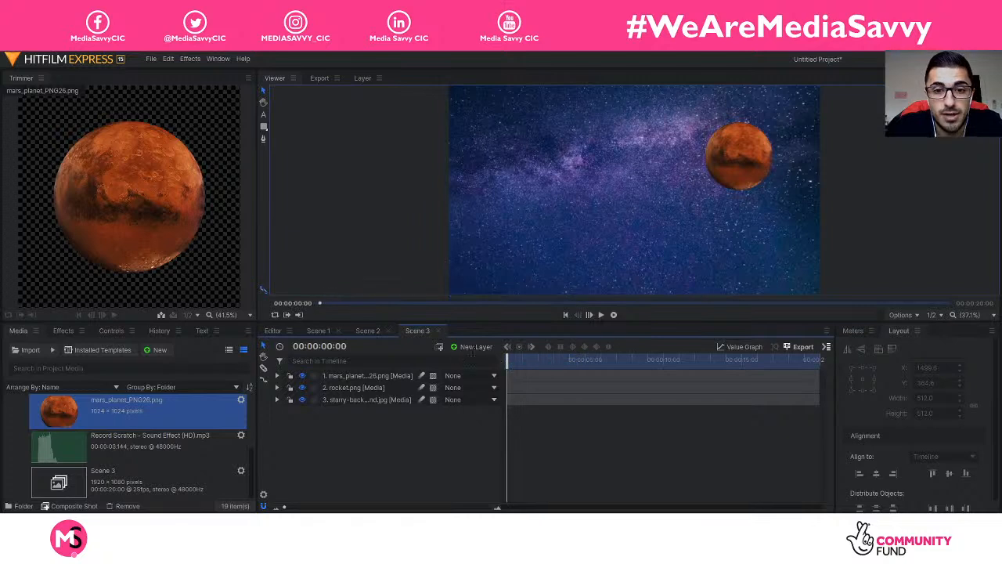
key("space")
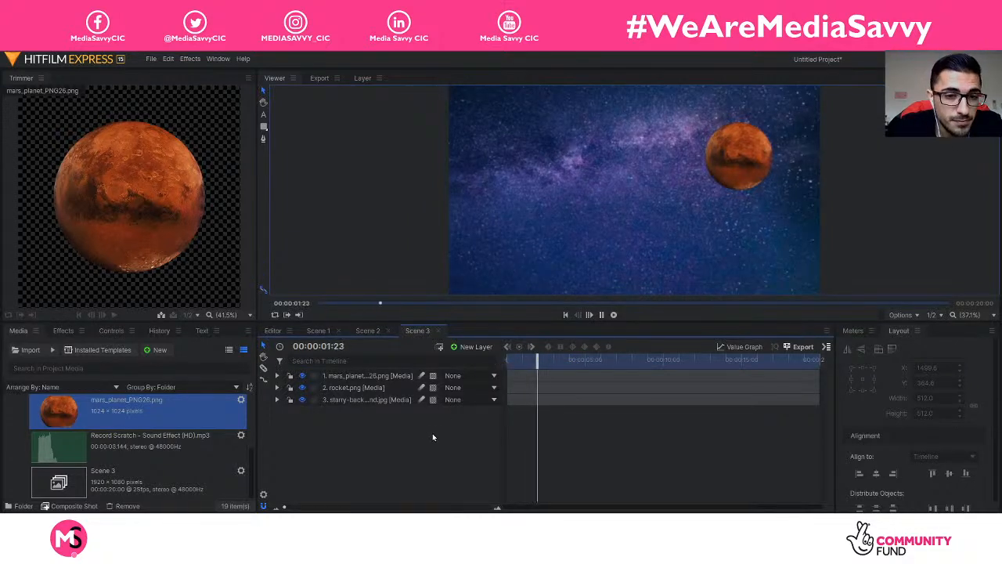
Step: Load Thin_Places.mp3 from the Scene 2 media folder into the Trimmer
scroll(126, 452, "up", 3)
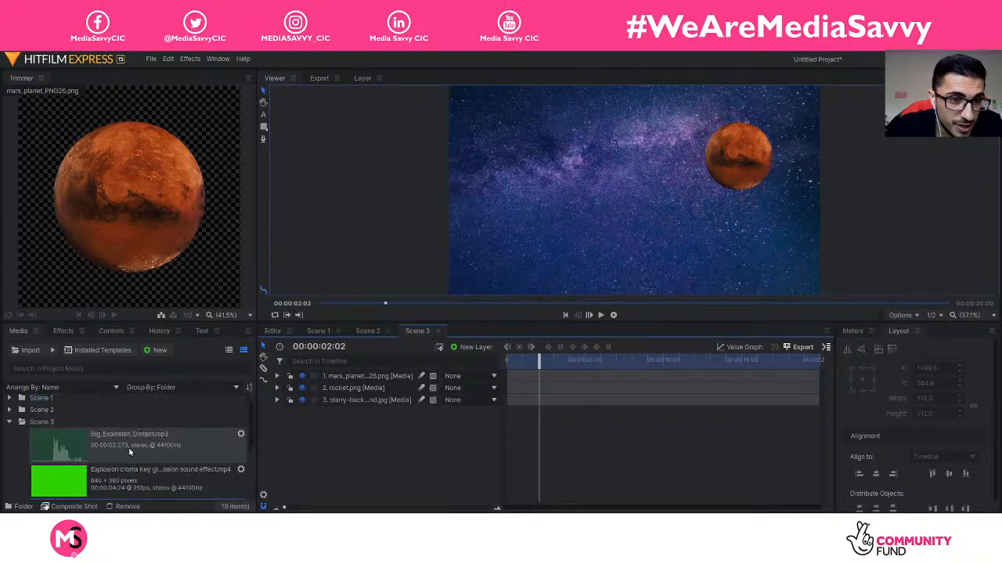
left_click(9, 424)
left_click(9, 412)
scroll(95, 443, "down", 1)
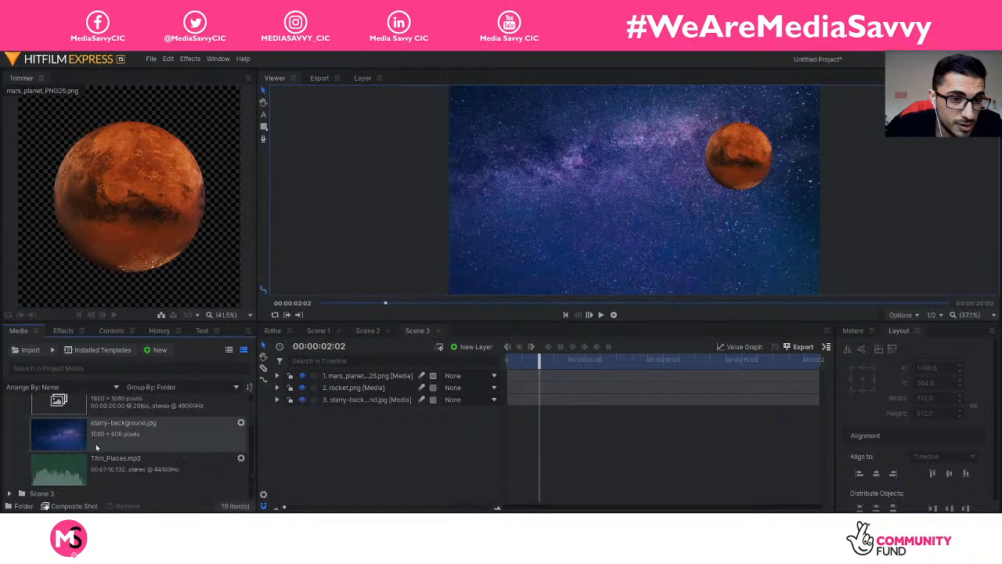
left_click(90, 466)
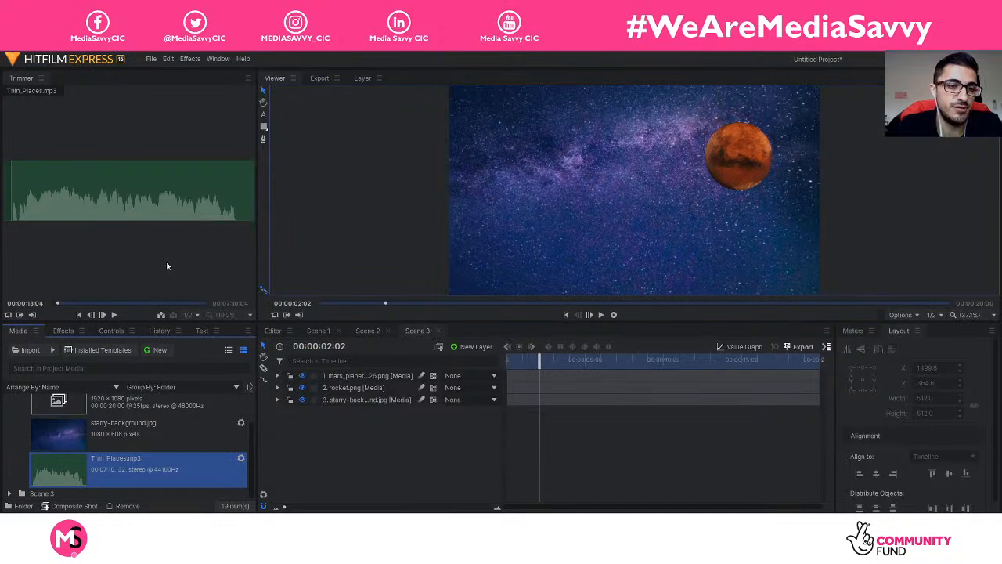
Step: Set Thin_Places.mp3's in point at 00:00:33:04 and add it to Scene 3
left_click(31, 303)
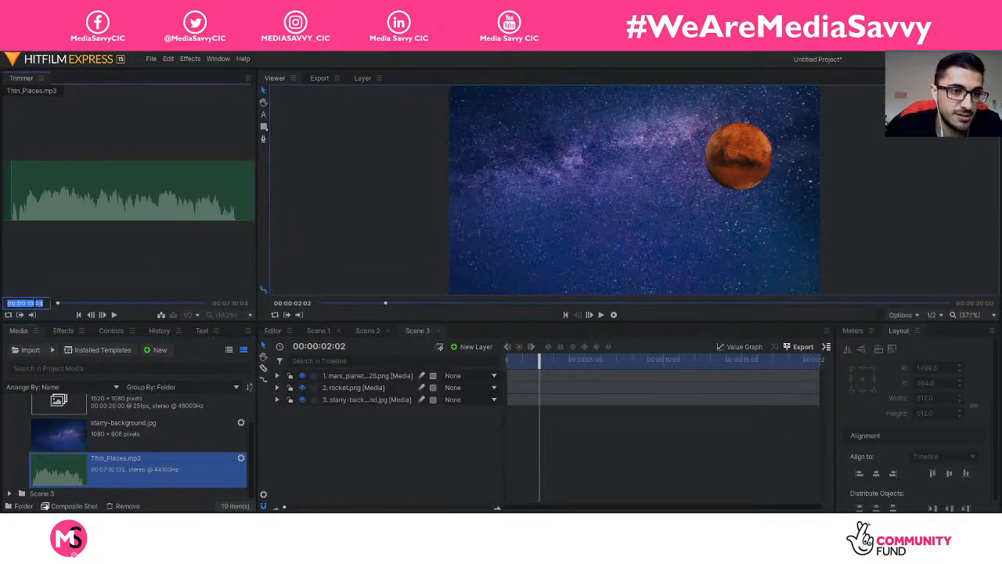
key("BackSpace")
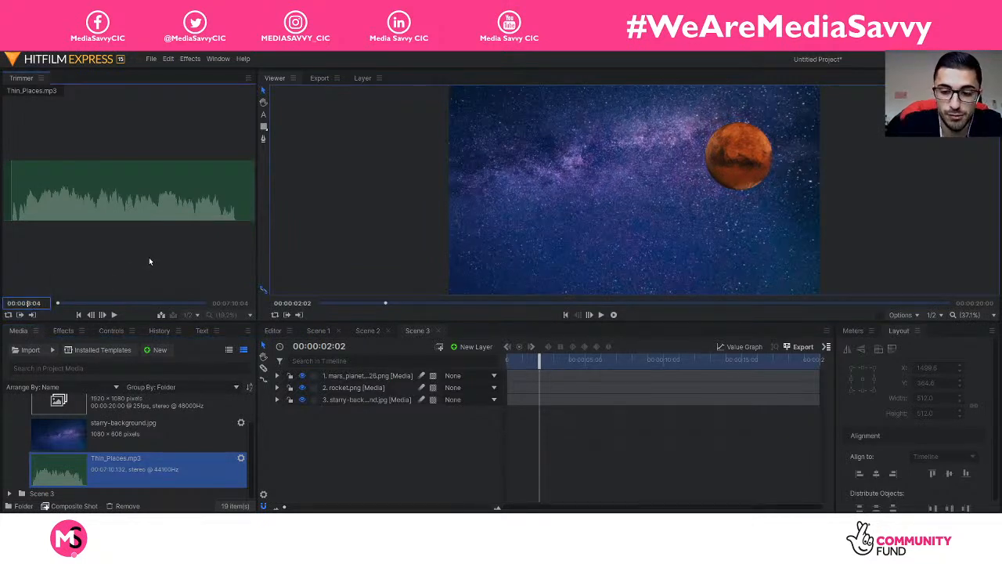
type("3")
key("Return")
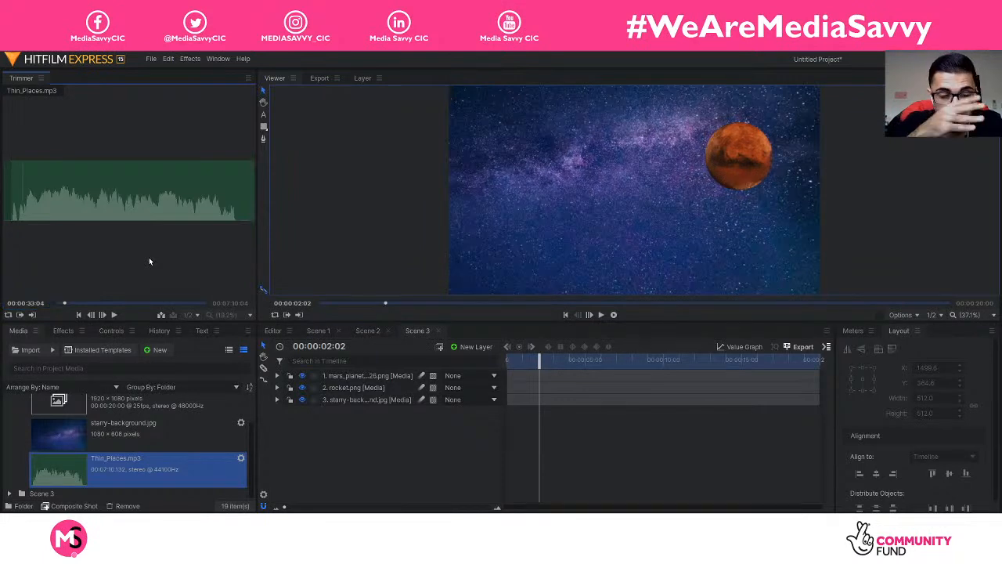
left_click(20, 314)
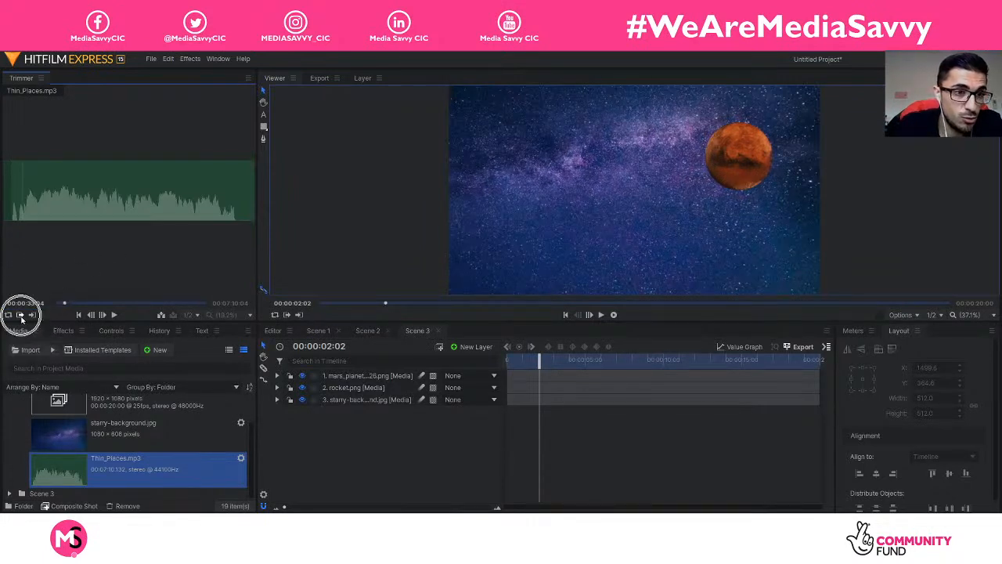
left_click(20, 314)
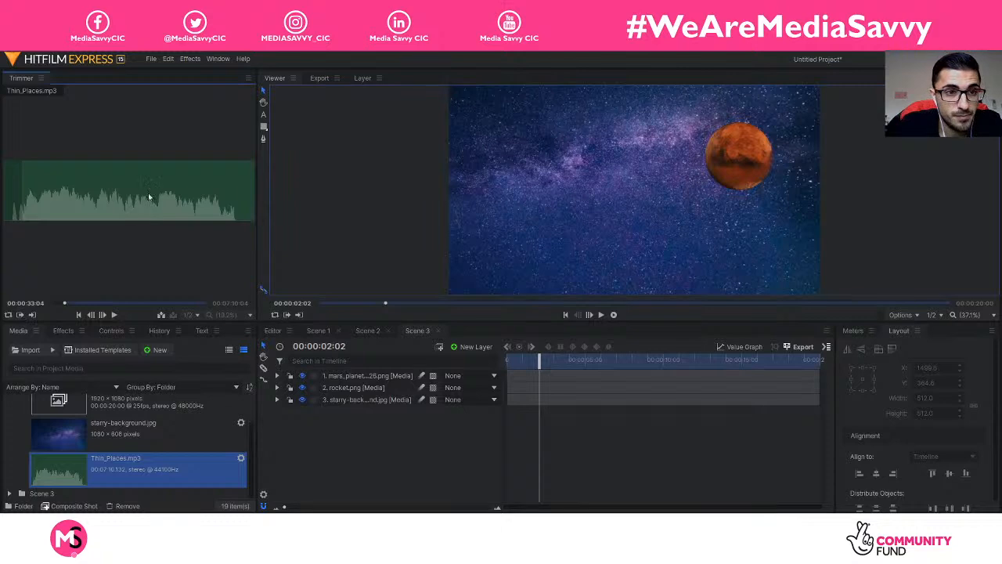
left_click_drag(328, 373, 365, 436)
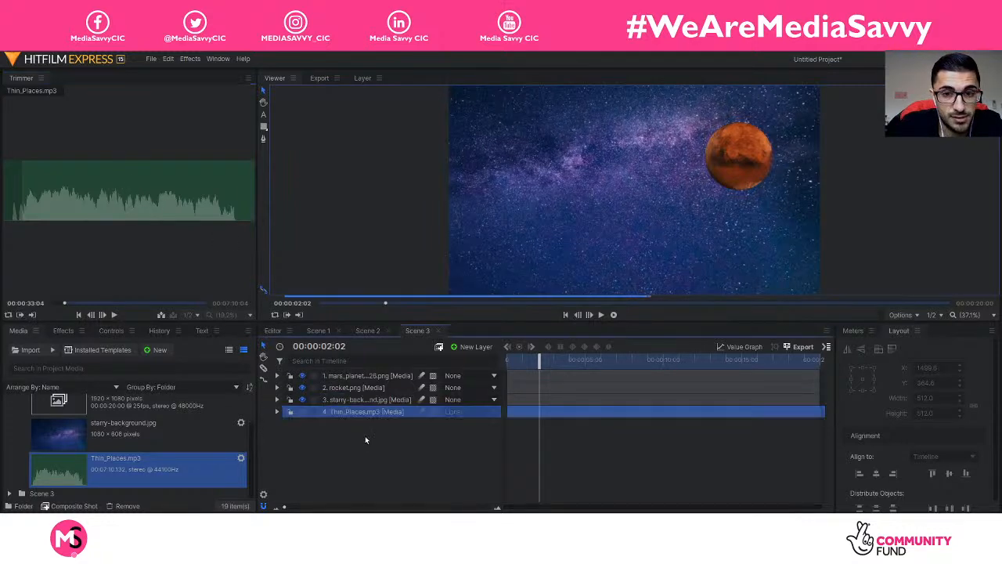
Step: Play Scene 3 with the music and compare it against Scene 2's playback
left_click_drag(540, 365, 509, 368)
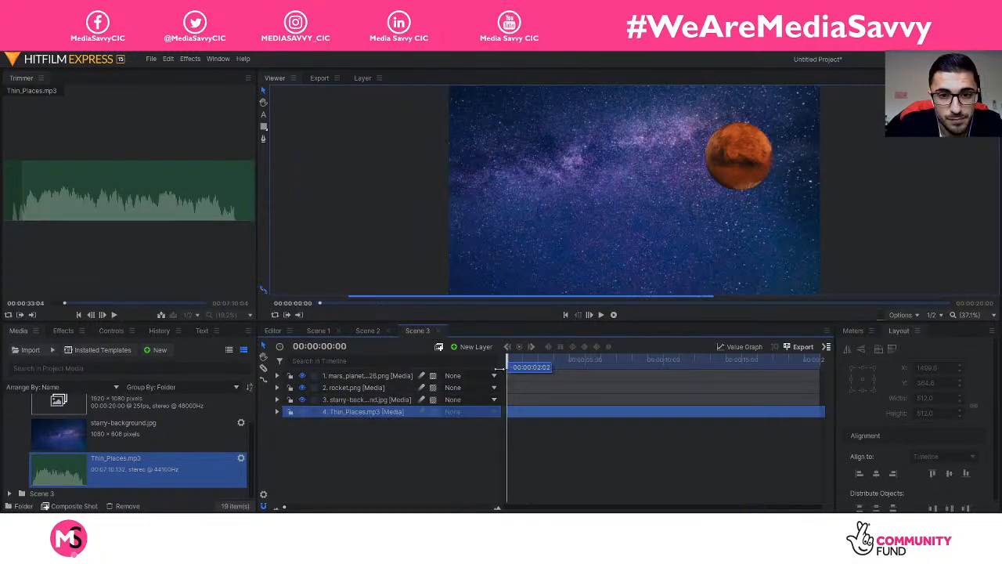
key("space")
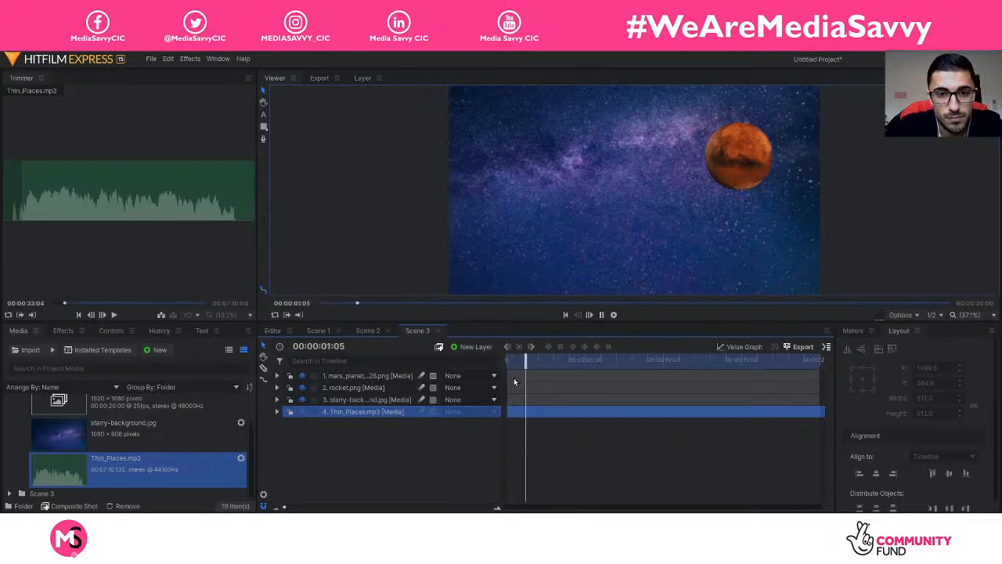
key("space")
left_click(376, 331)
left_click(738, 374)
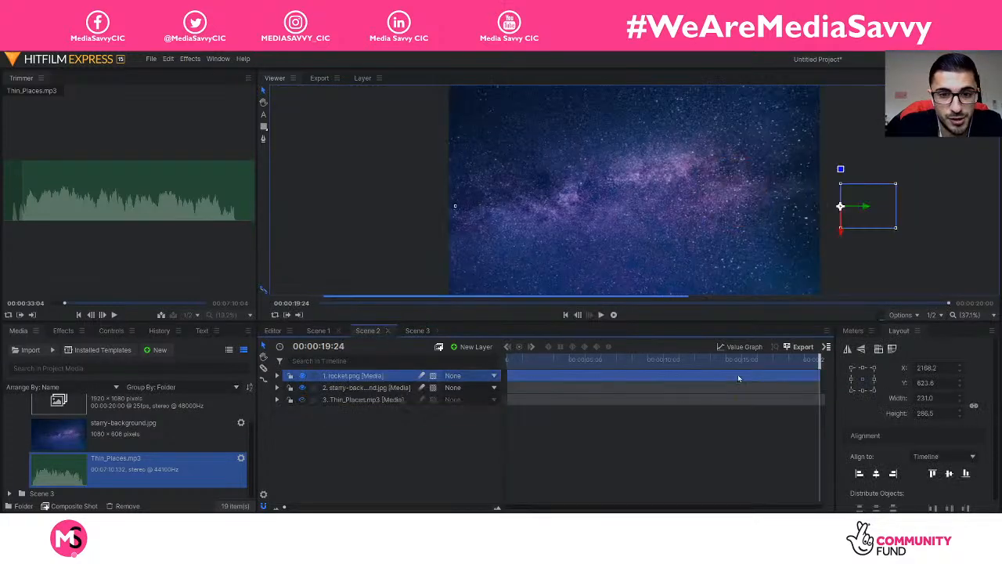
key("space")
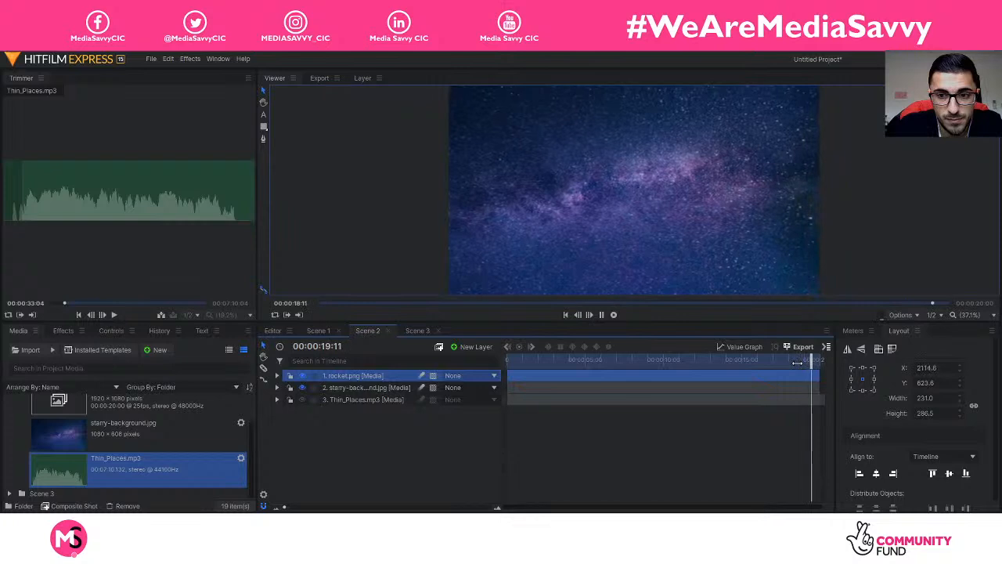
left_click(417, 331)
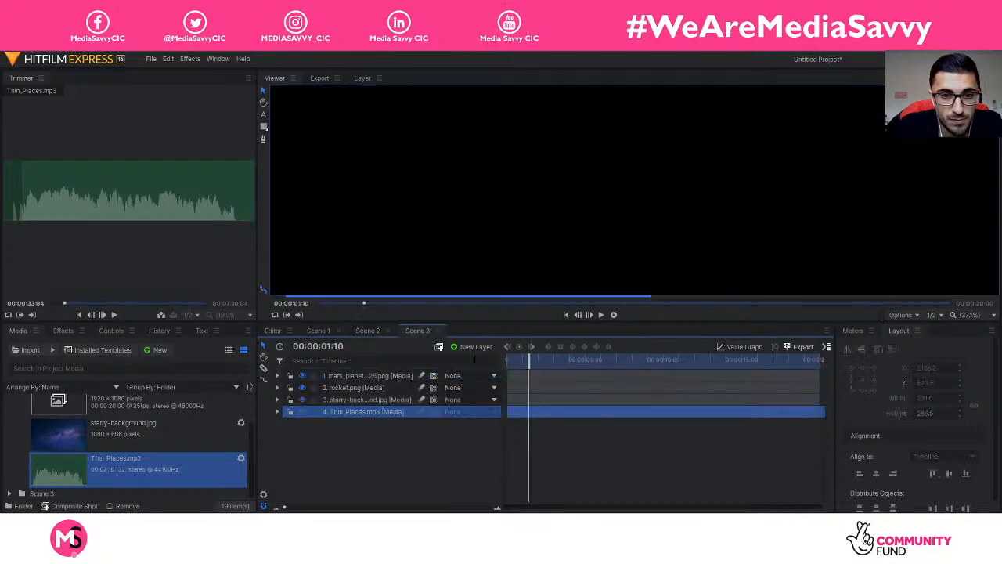
key("space")
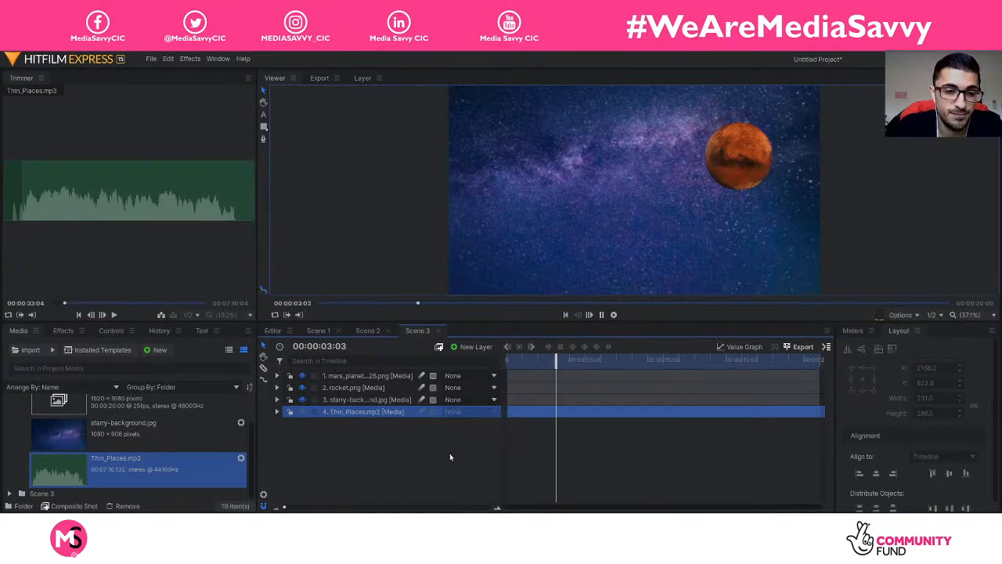
key("space")
left_click(429, 454)
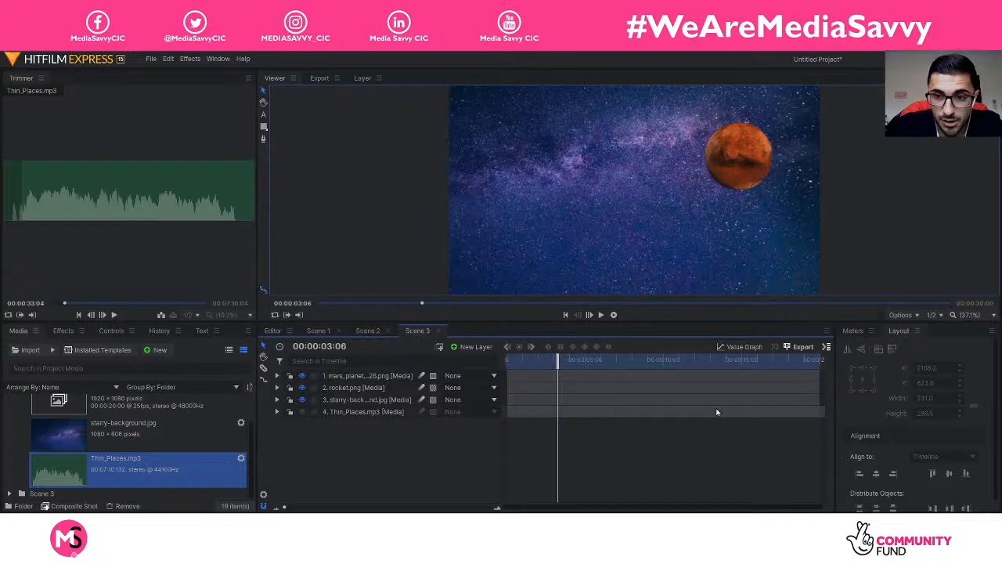
Step: Replace the music layer with Thin_Places.mp3 trimmed to an out point at 00:00:53:04
left_click(410, 413)
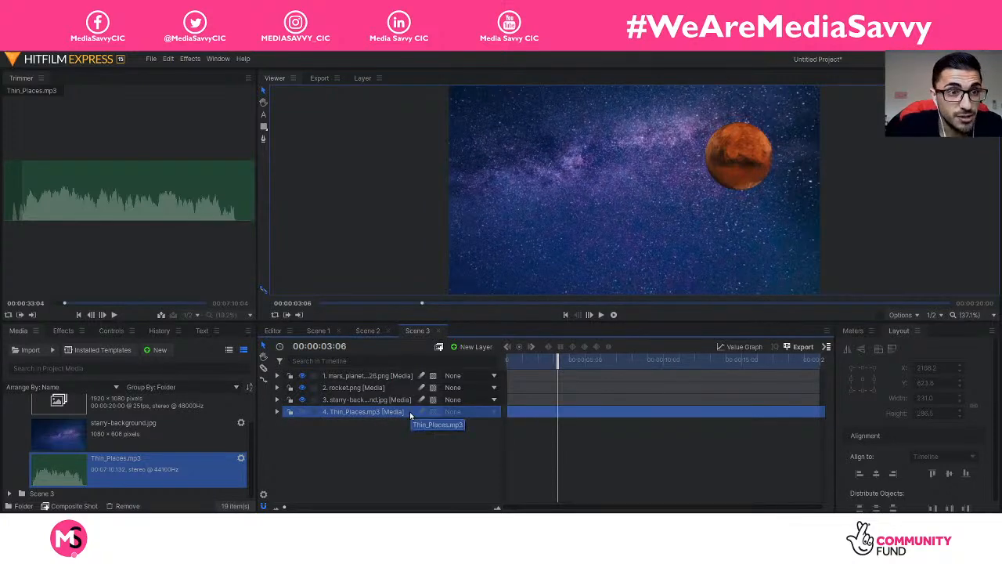
key("Delete")
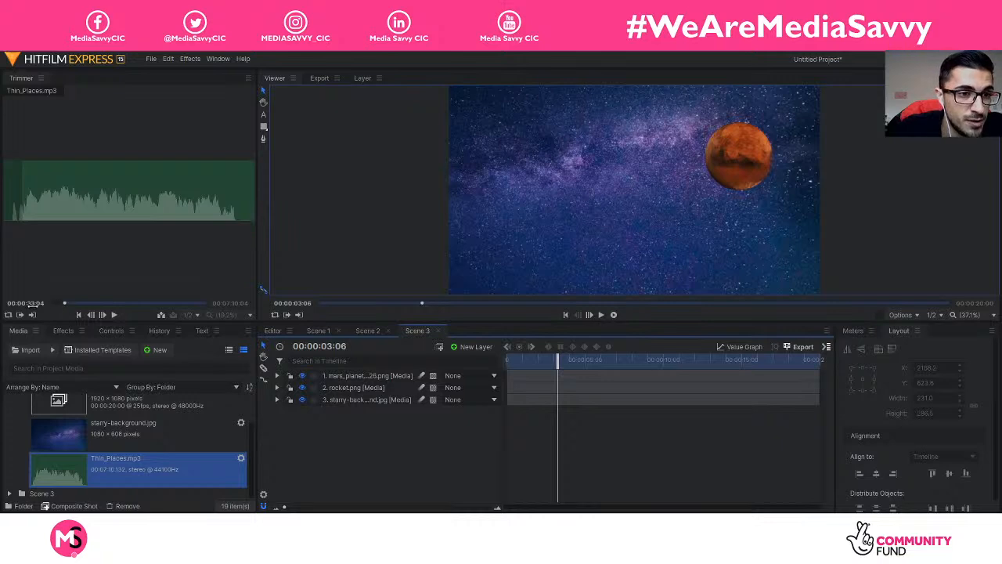
left_click(33, 305)
left_click(33, 304)
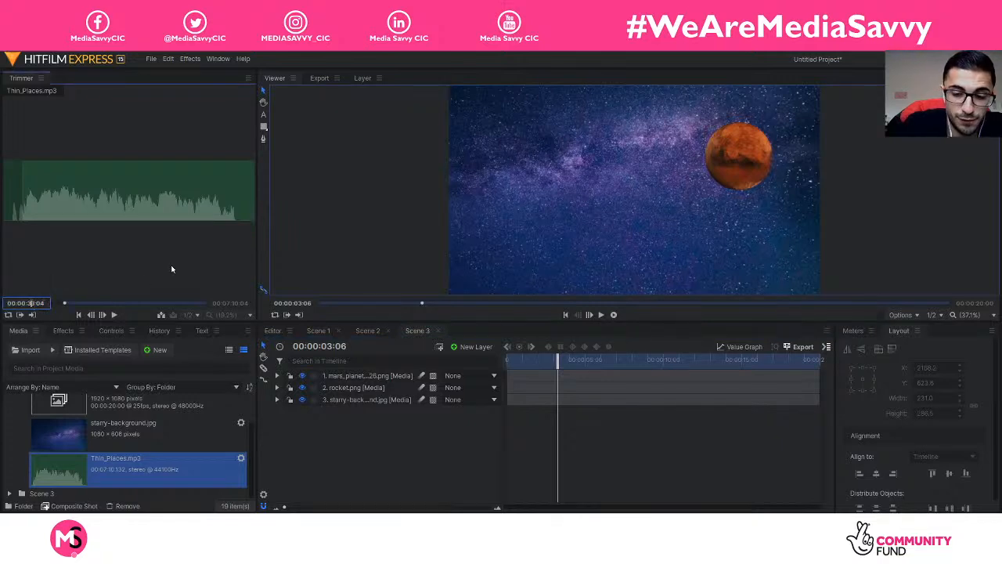
key("BackSpace")
type("5")
key("Return")
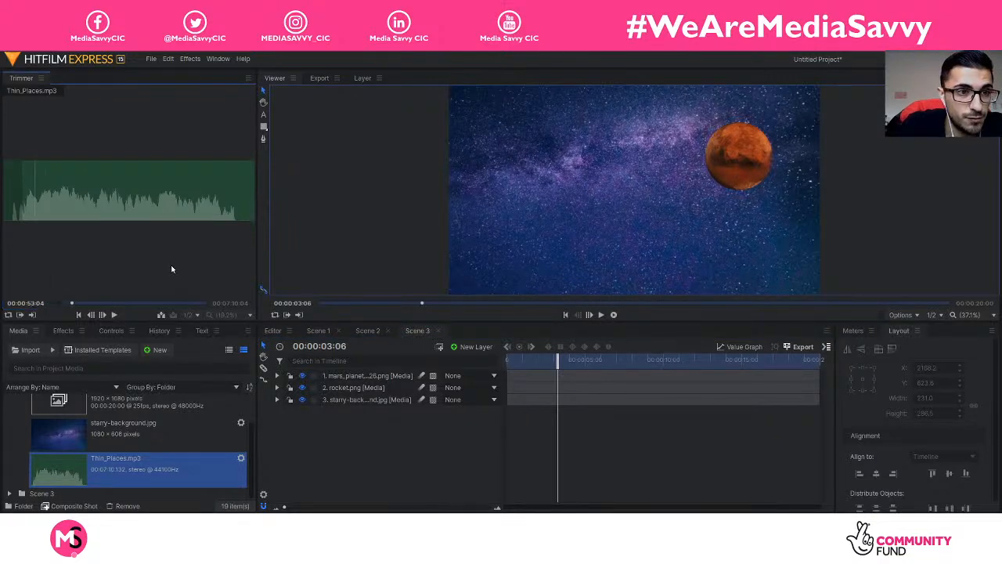
left_click(34, 315)
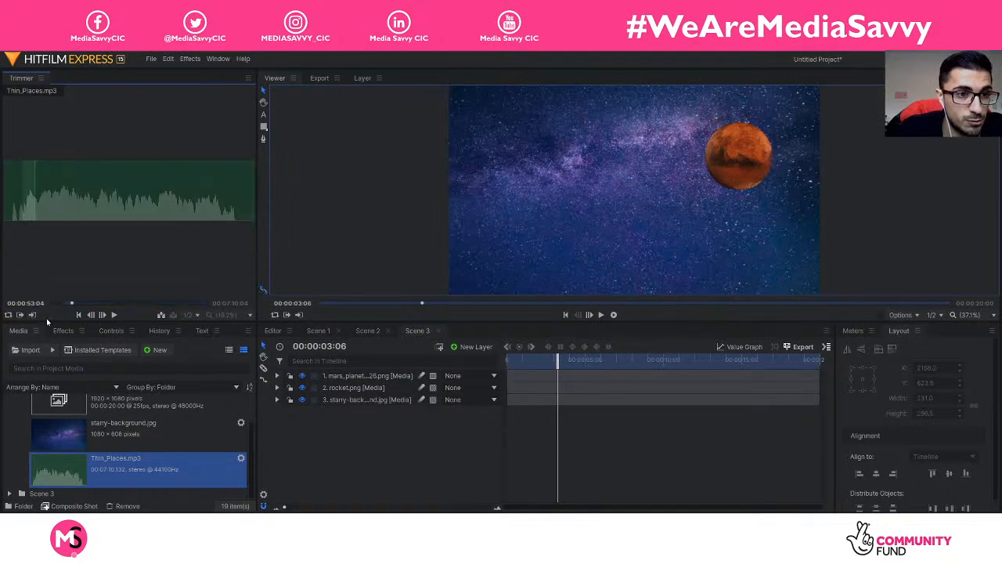
left_click_drag(33, 206, 371, 429)
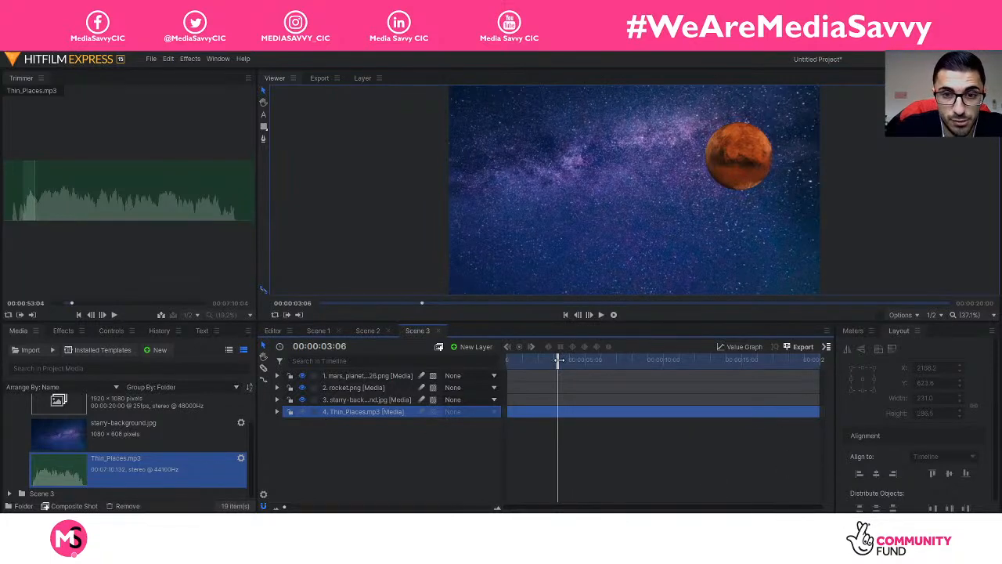
Step: Rewind to the start and expand the rocket.png layer's properties
left_click_drag(558, 360, 508, 361)
left_click(438, 461)
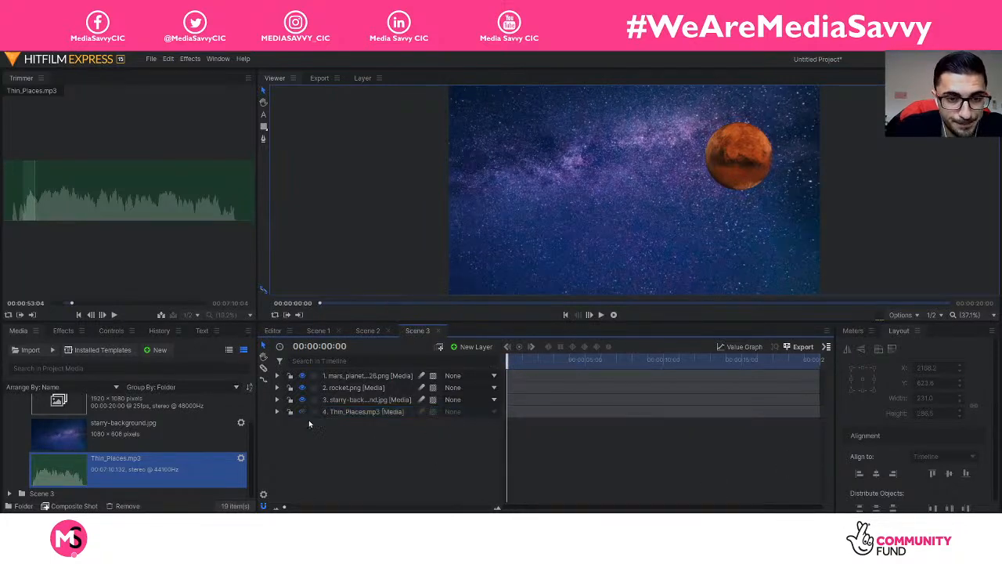
left_click(277, 388)
Step: On rocket.png, show Effects with Neon Glow collapsed and expand Transform
left_click(376, 389)
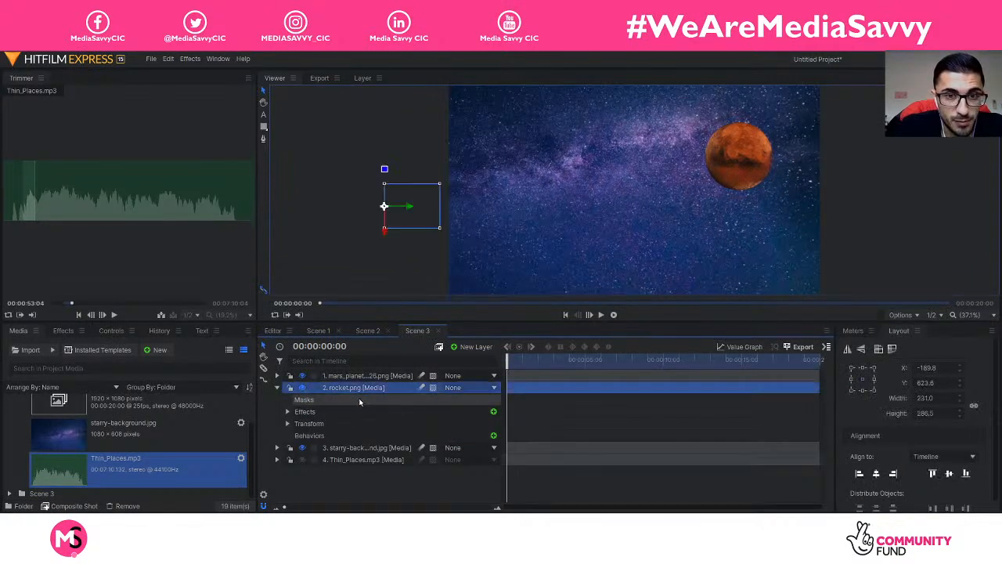
left_click(288, 412)
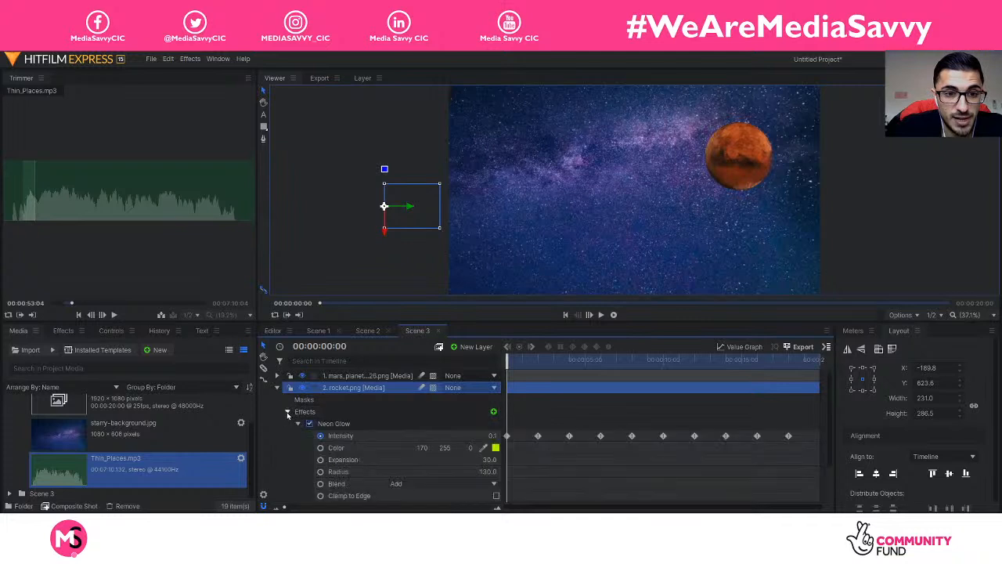
left_click(298, 424)
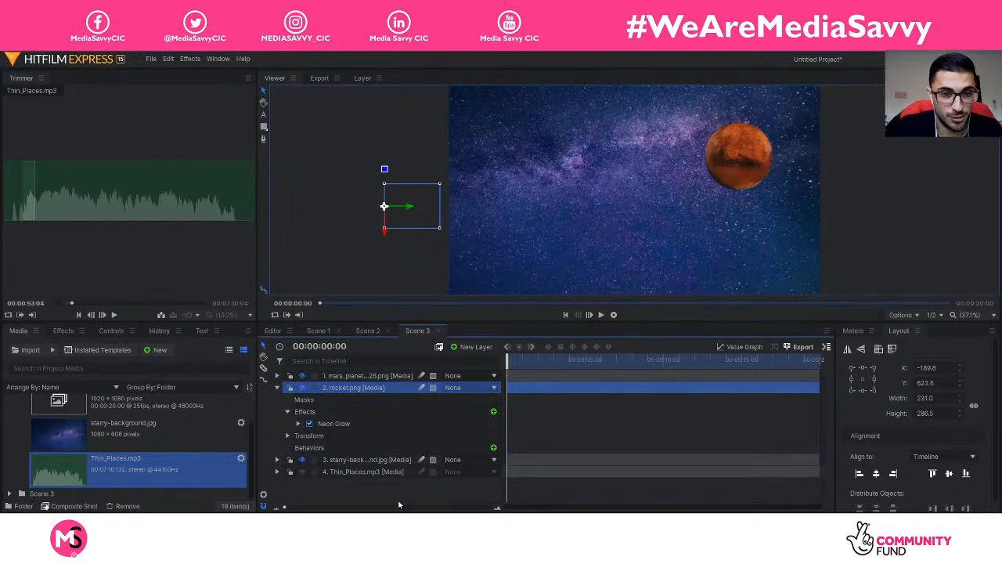
left_click(288, 436)
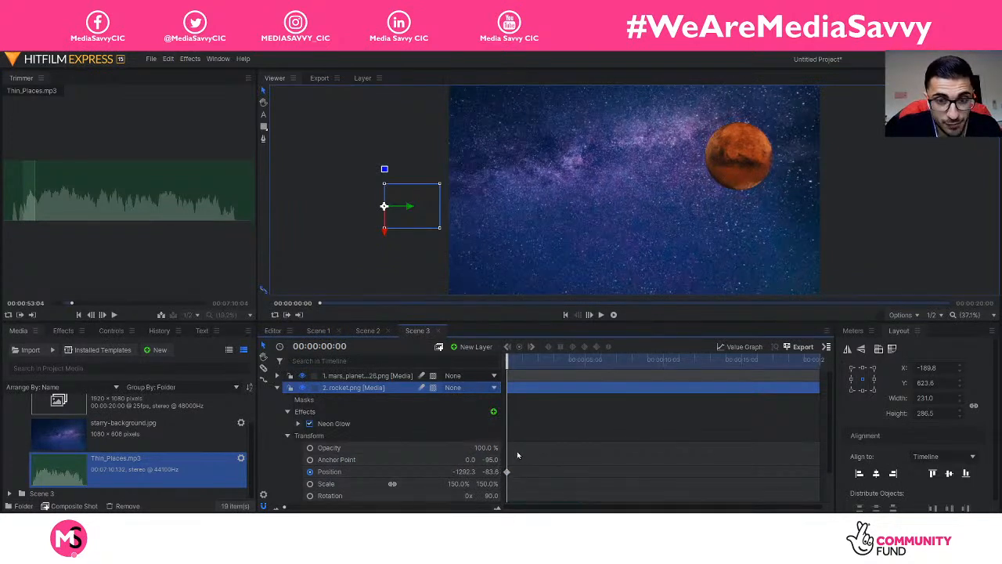
Step: At 00:00:15:00 move the rocket onto Mars, layer it above Mars, and preview
left_click_drag(520, 370, 743, 383)
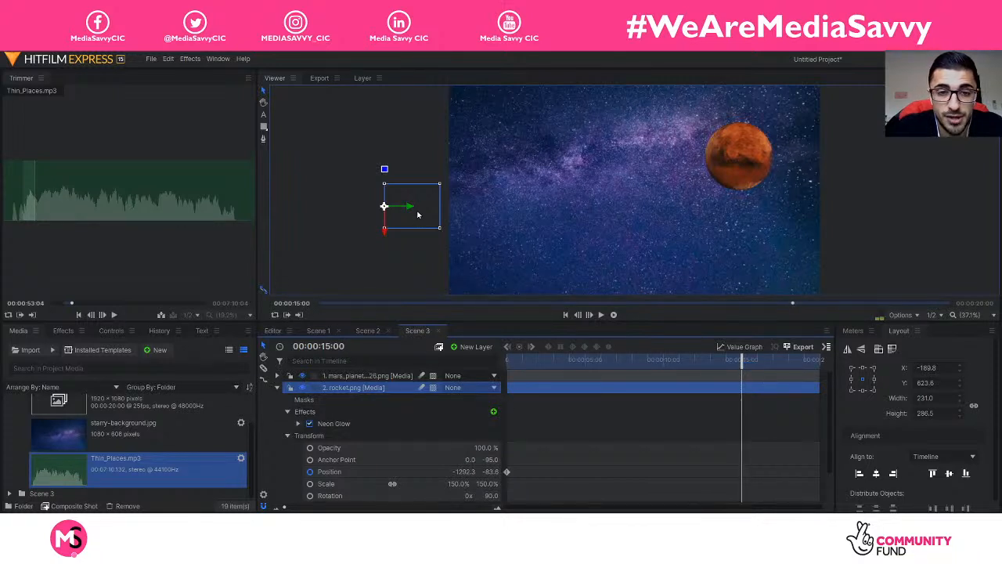
left_click_drag(412, 206, 685, 194)
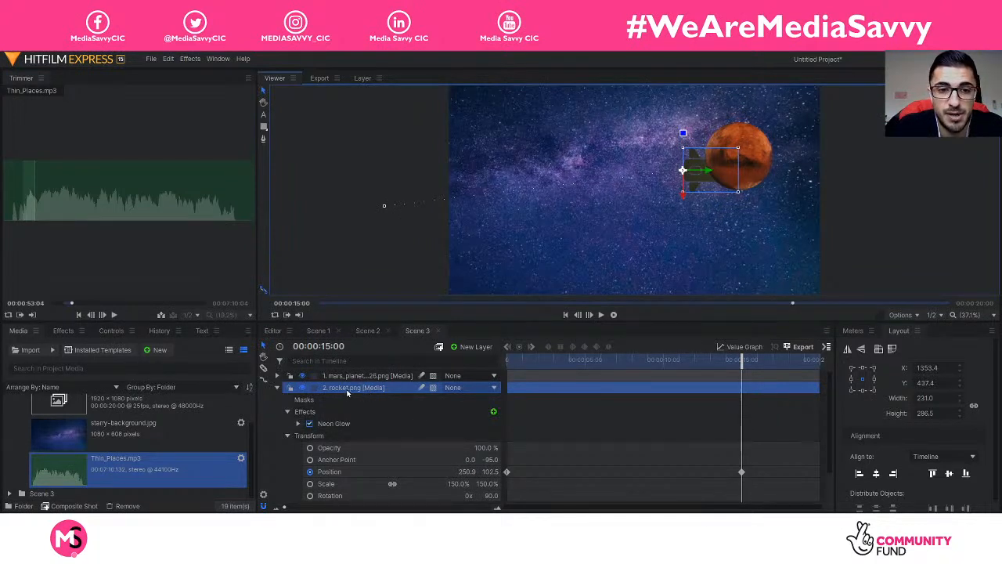
left_click_drag(349, 390, 354, 379)
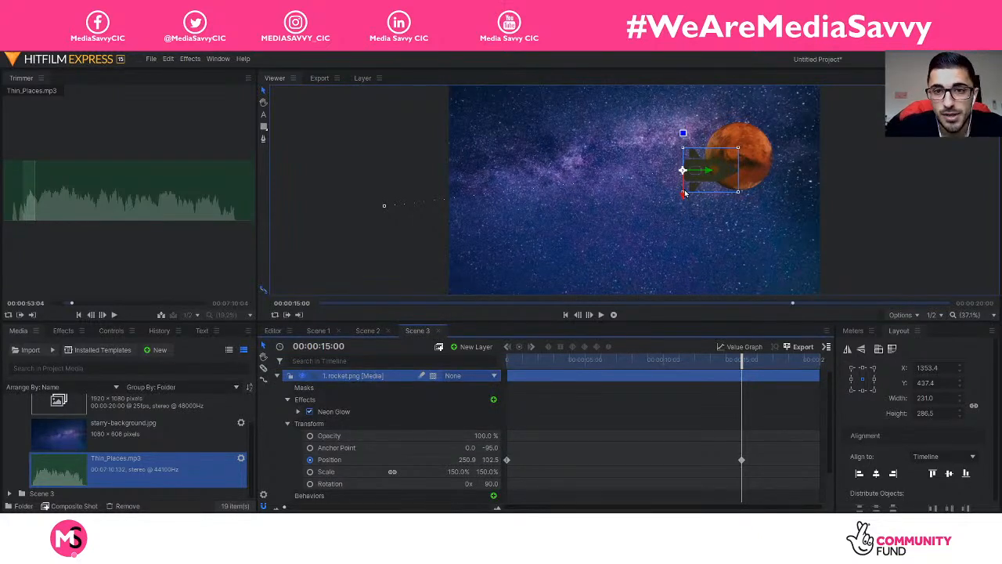
left_click_drag(740, 362, 443, 361)
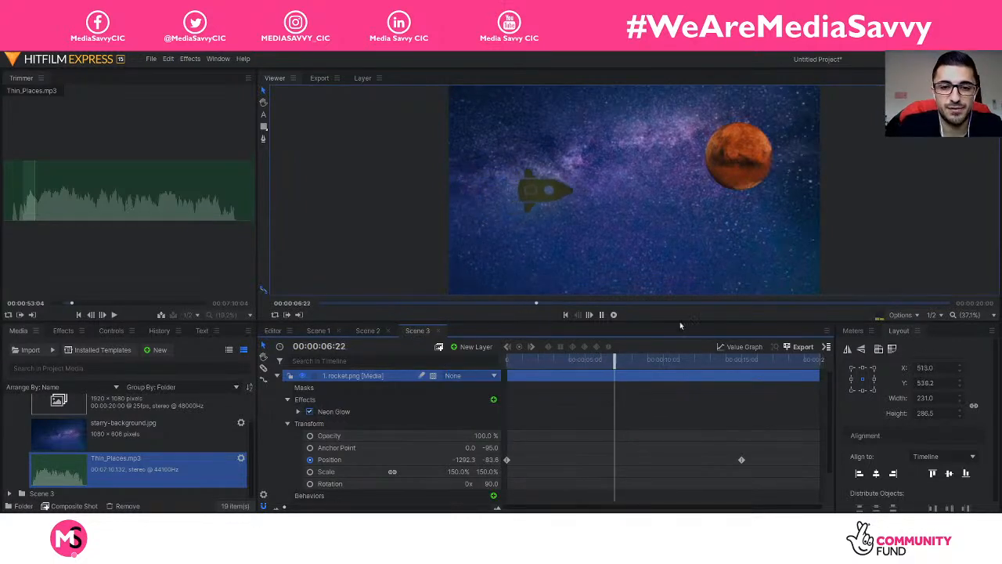
key("space")
left_click_drag(620, 363, 476, 426)
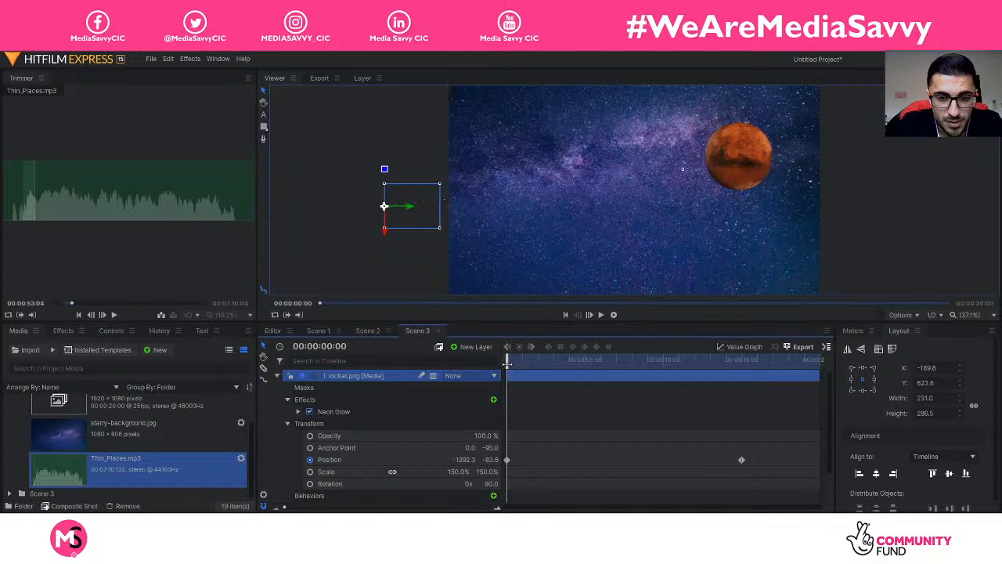
Step: Delete the 15s Position keyframe and place the rocket mid-frame at 00:00:10:00
left_click(741, 459)
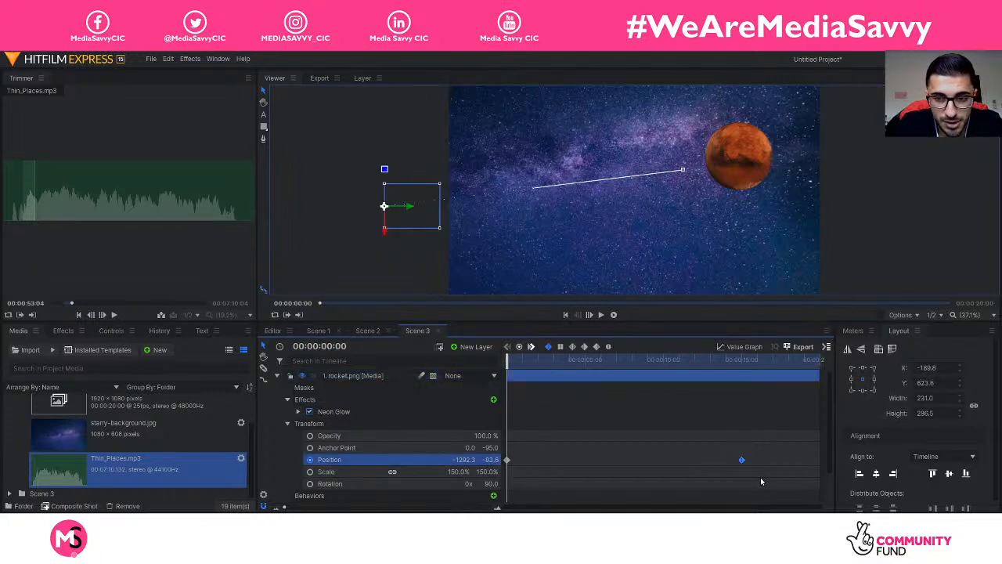
key("Delete")
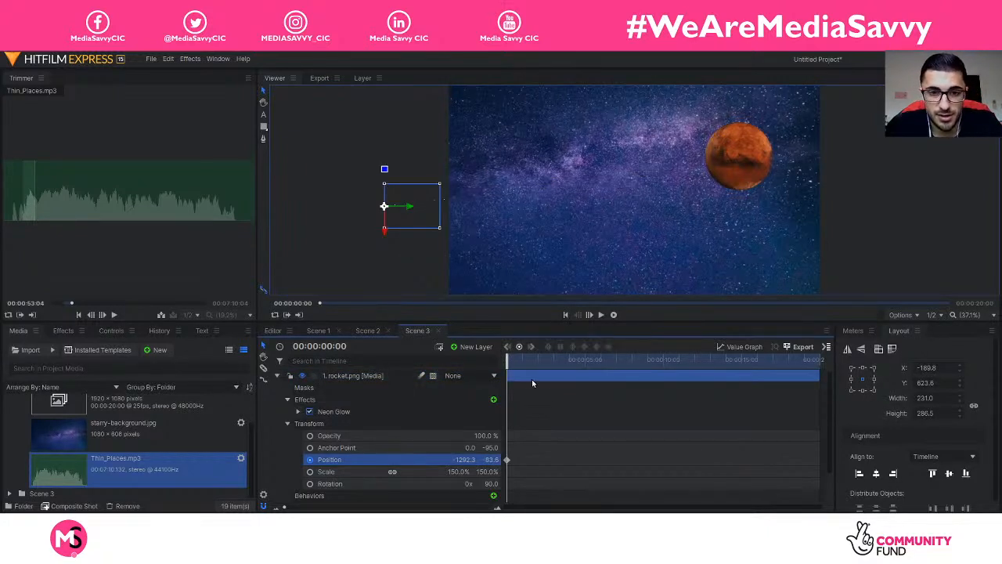
left_click_drag(506, 364, 660, 400)
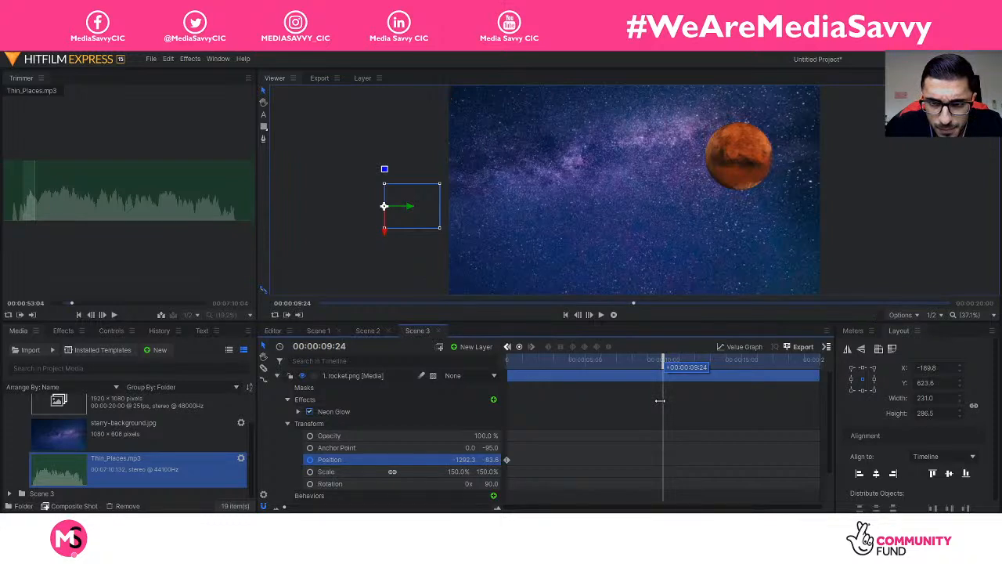
left_click_drag(660, 400, 661, 400)
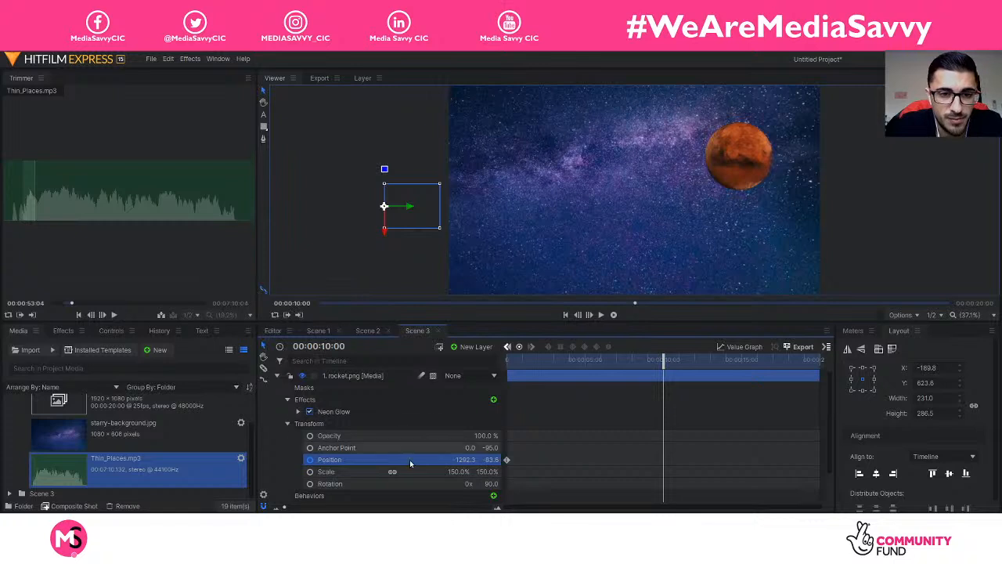
left_click_drag(411, 209, 595, 209)
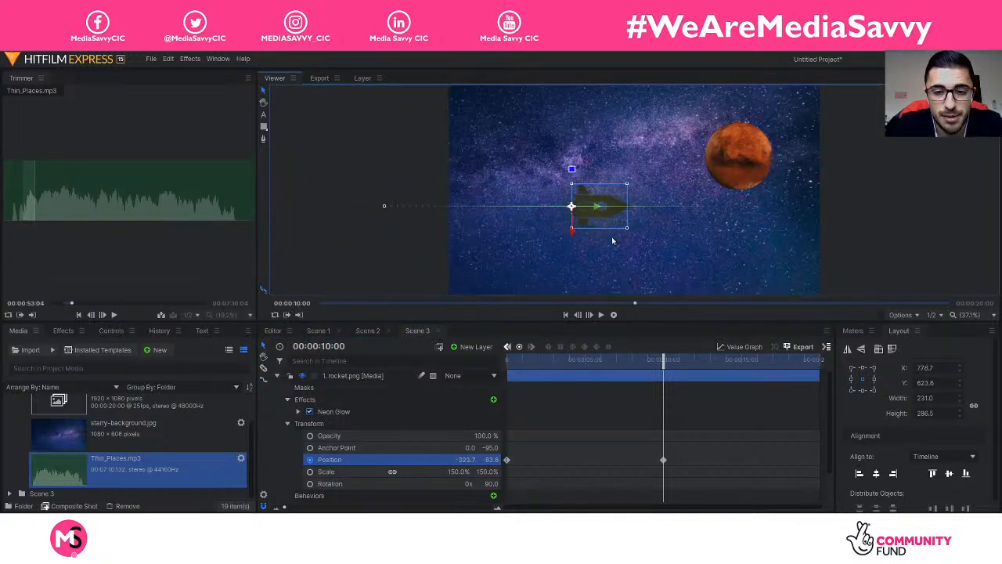
left_click_drag(665, 365, 508, 366)
Step: Preview the flight, then add a Rotation keyframe (90°) at 10 seconds
key("space")
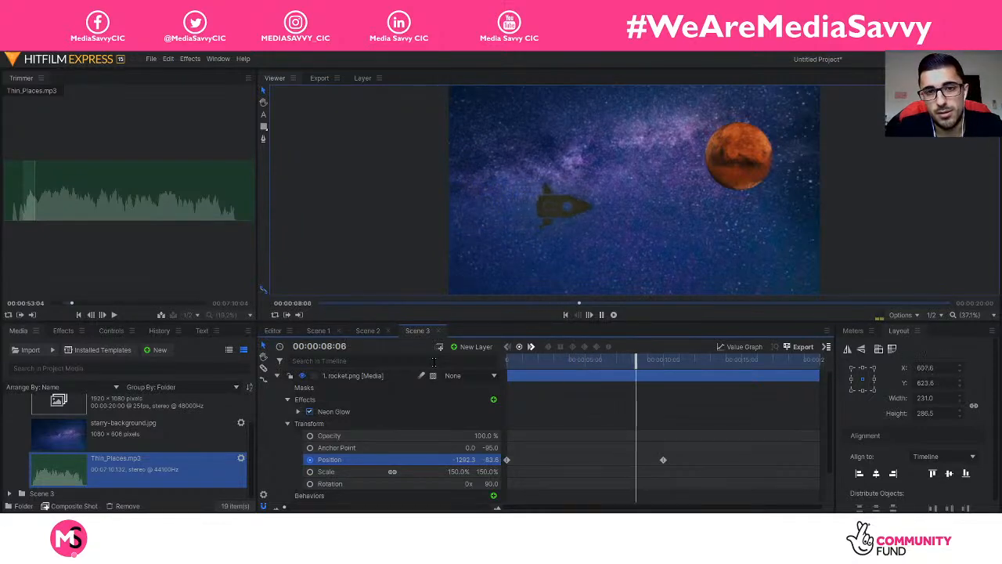
key("space")
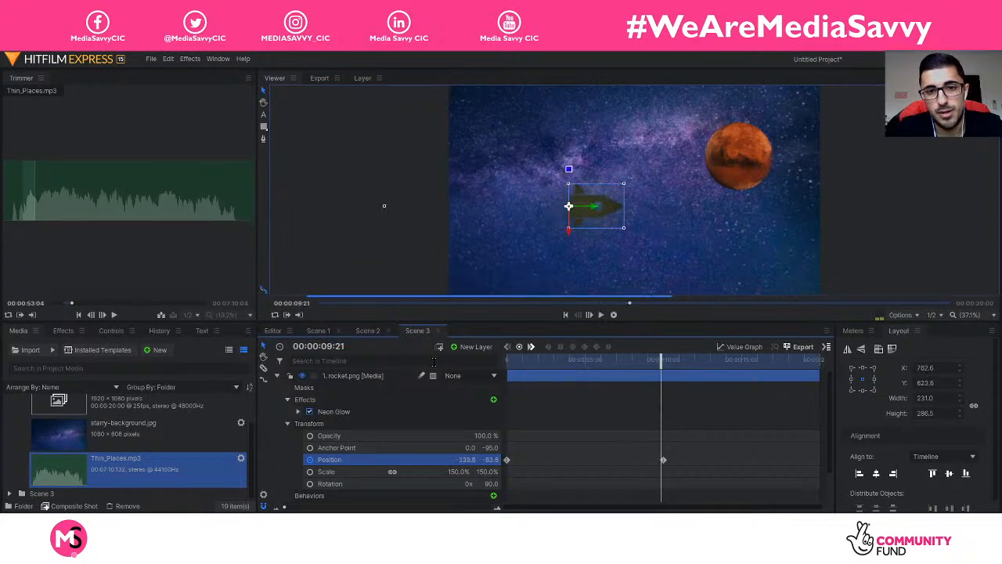
left_click(665, 460)
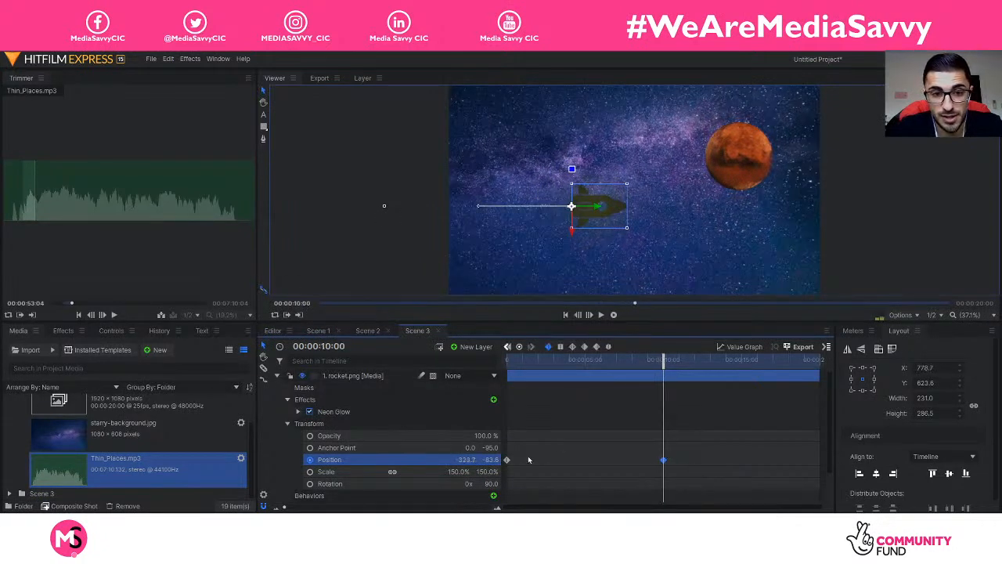
left_click(310, 483)
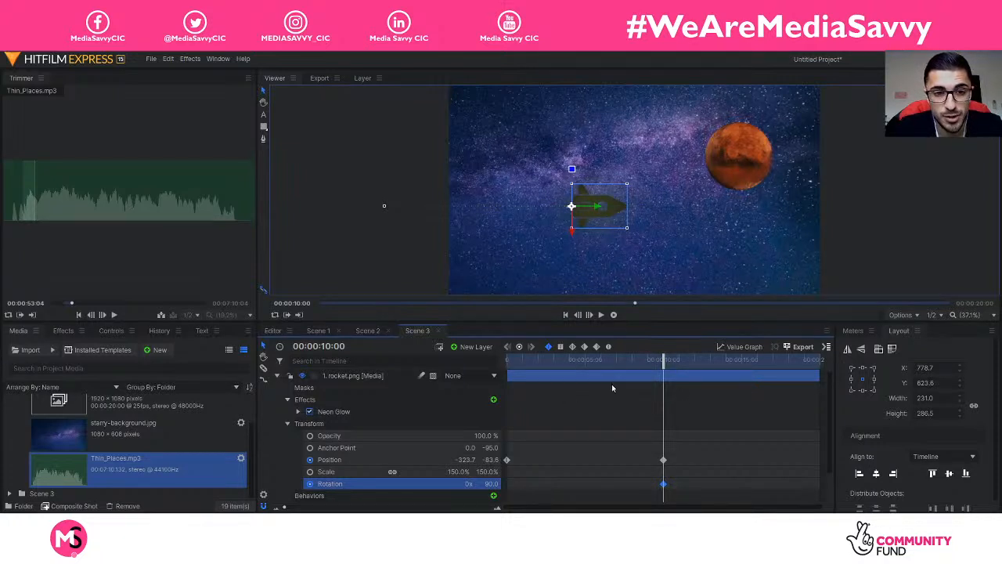
Step: At about 15 seconds, move the rocket onto Mars and tilt it to 60°
left_click_drag(667, 366, 747, 387)
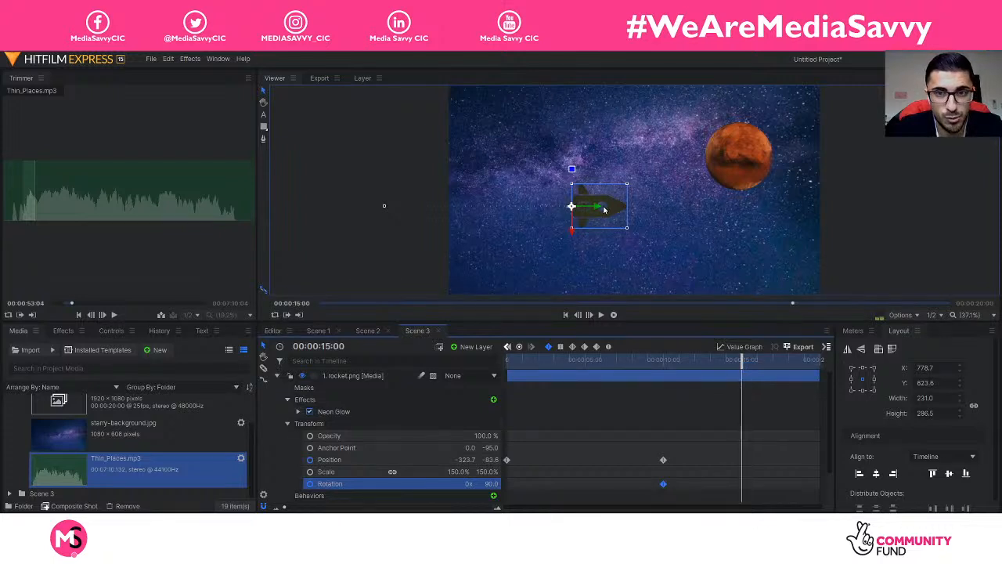
left_click_drag(604, 210, 694, 171)
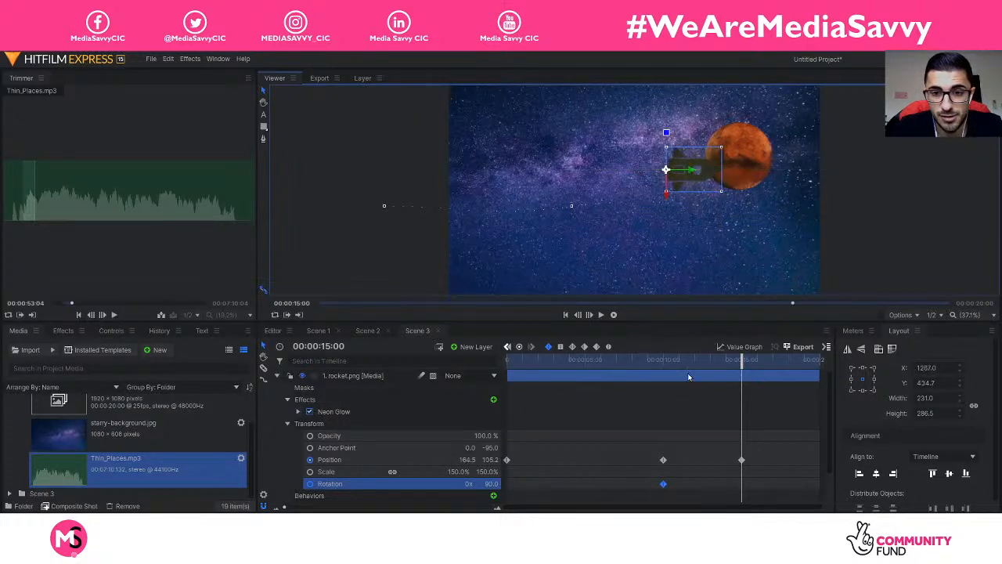
left_click_drag(472, 485, 447, 484)
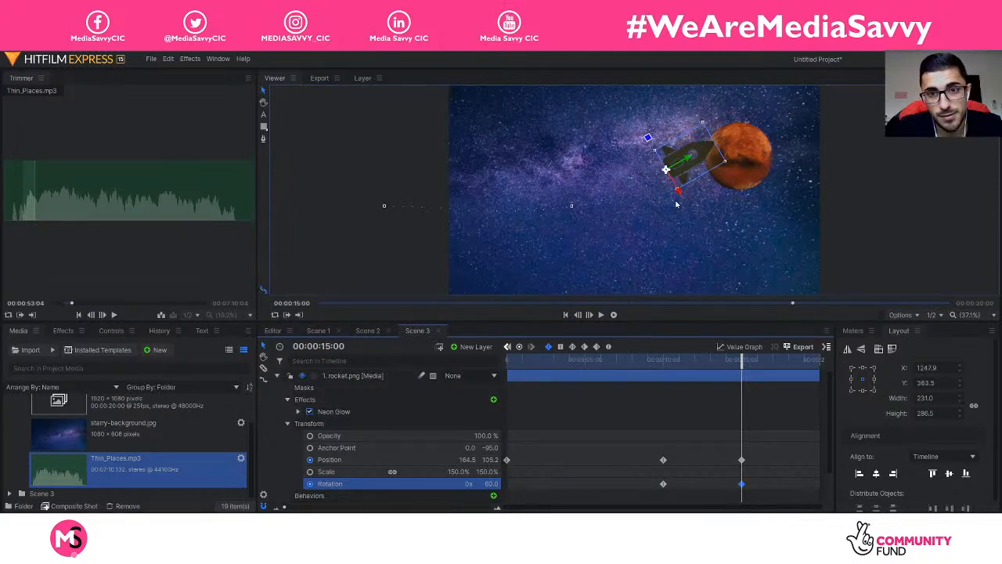
left_click_drag(679, 191, 686, 208)
Step: Preview the rocket's flight from the start, then return to the 10s Position keyframe
left_click_drag(743, 361, 471, 375)
key("space")
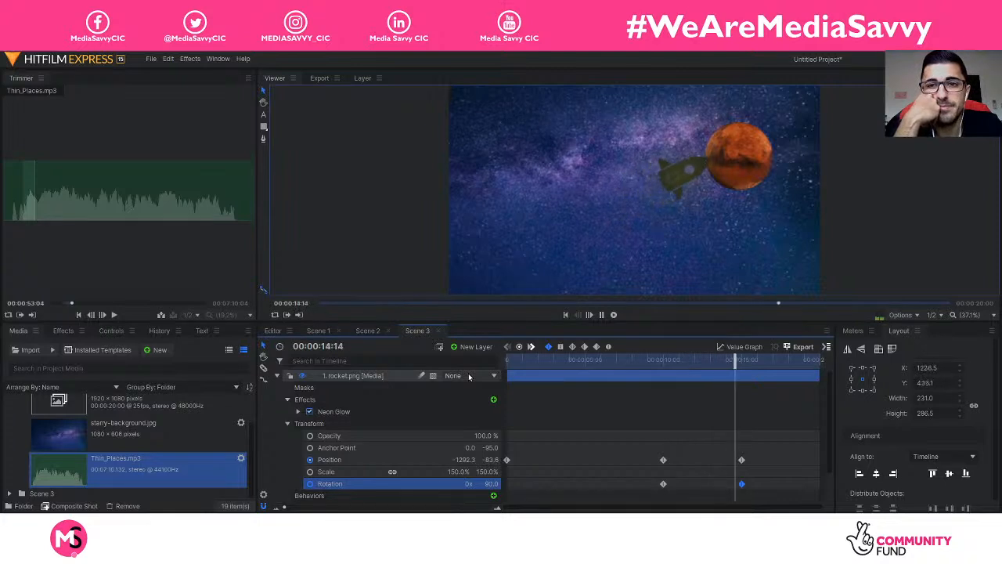
key("space")
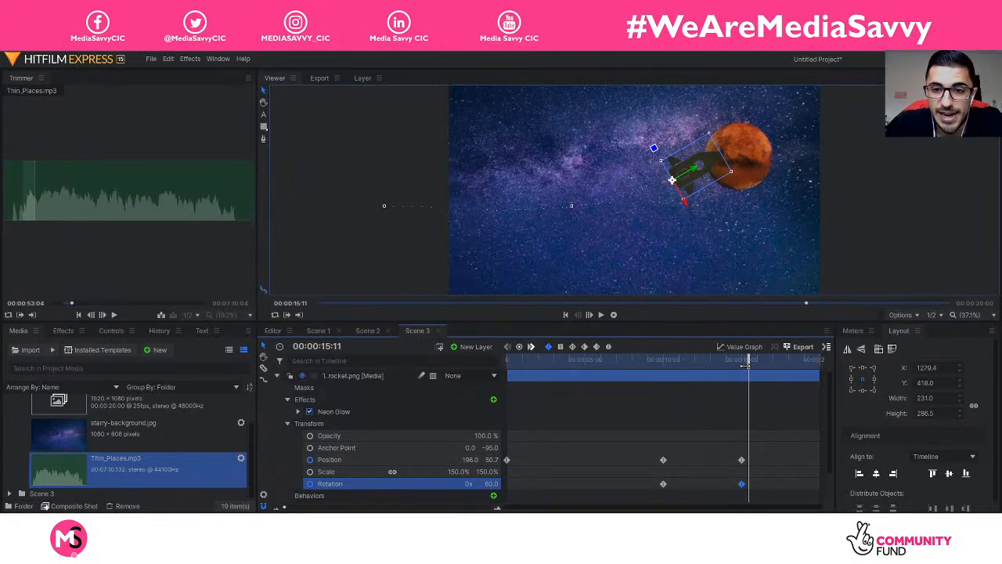
left_click_drag(746, 363, 662, 363)
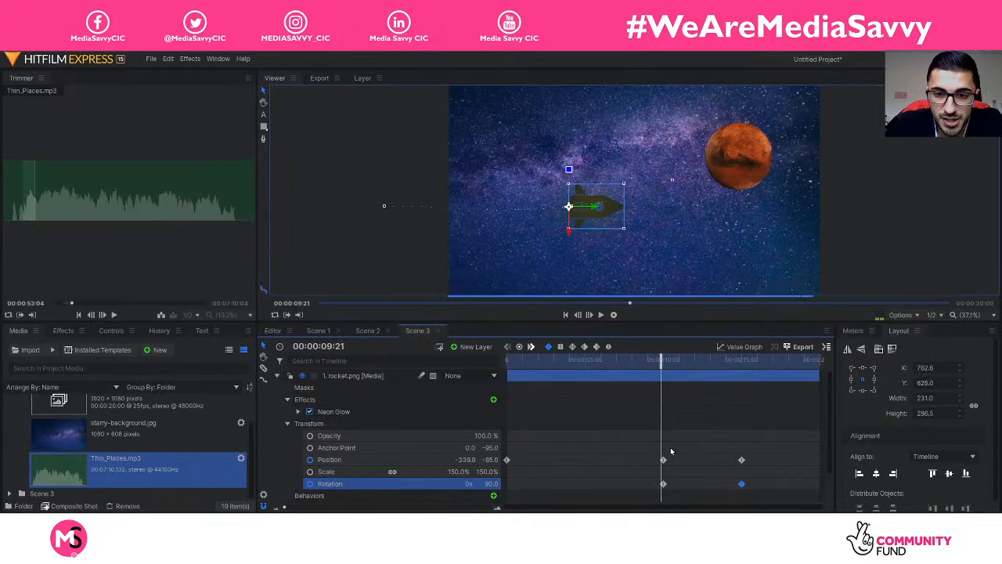
left_click(664, 459)
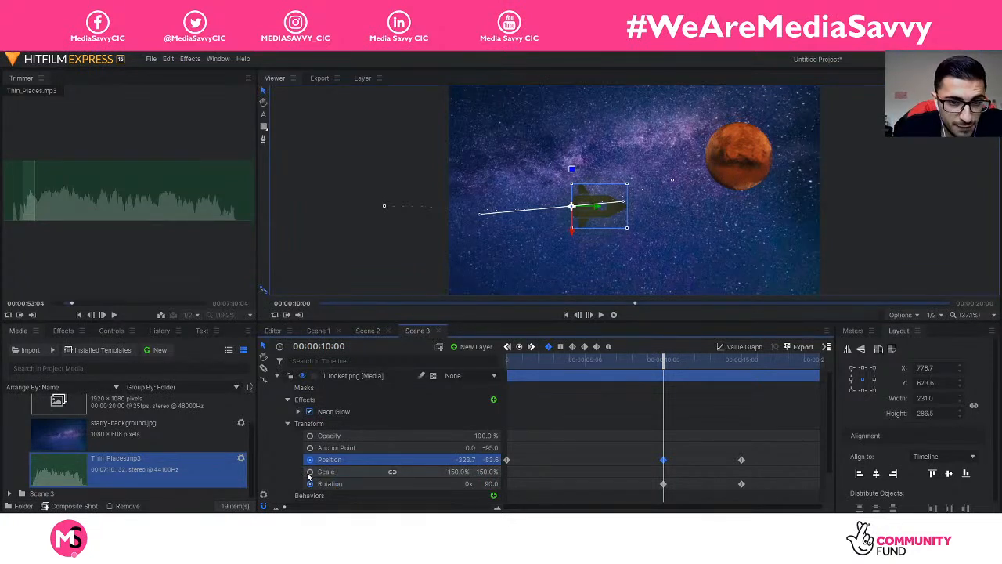
Step: Keyframe the rocket's Scale at 150% at 10 seconds and 80% at 15 seconds
left_click(310, 472)
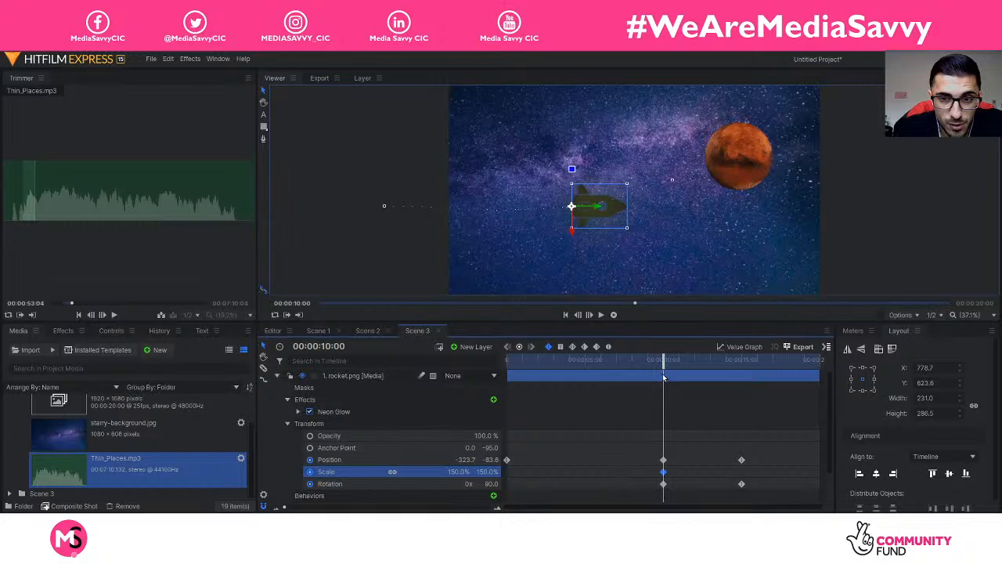
left_click_drag(665, 362, 716, 363)
left_click(742, 460)
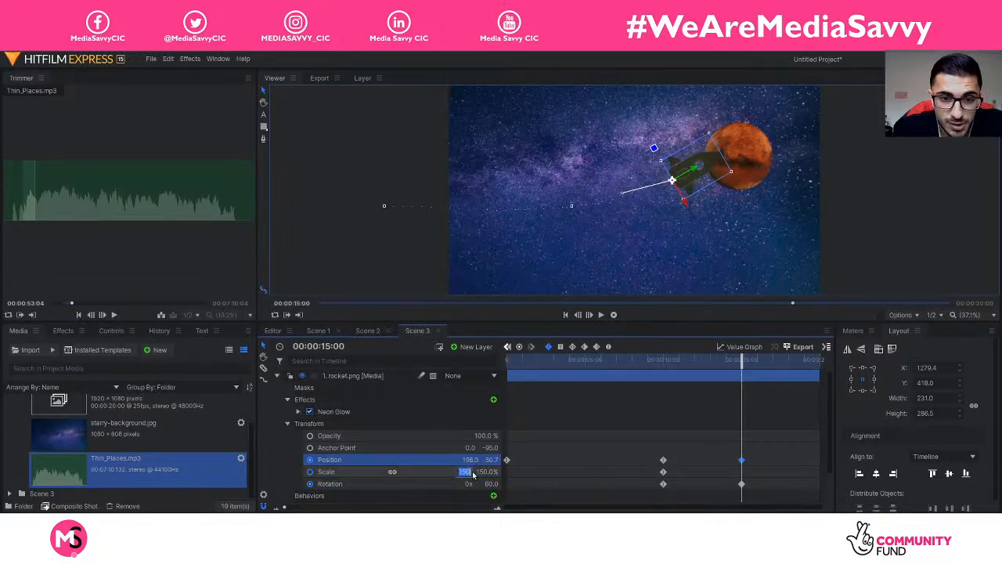
type("00")
key("Return")
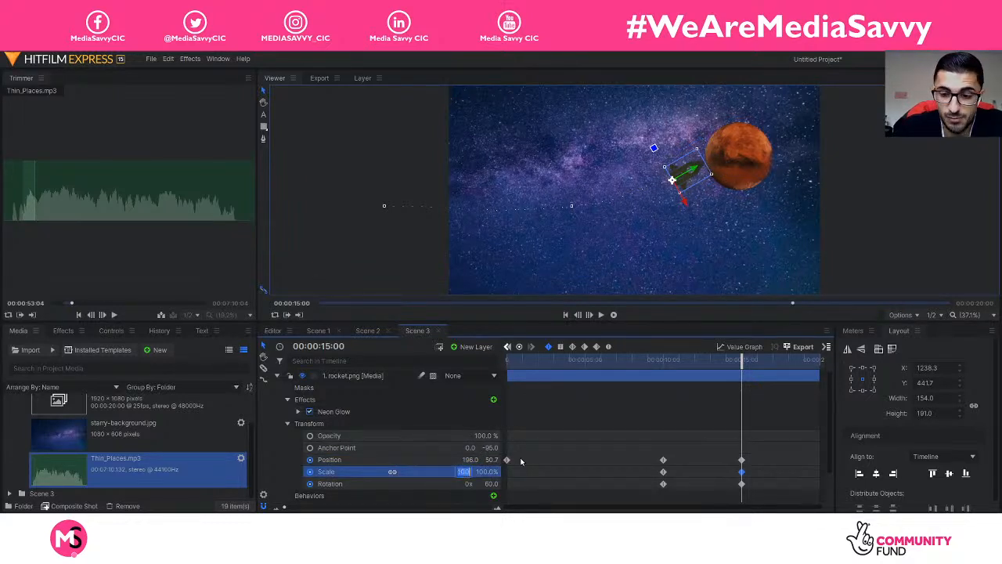
type("80")
key("Return")
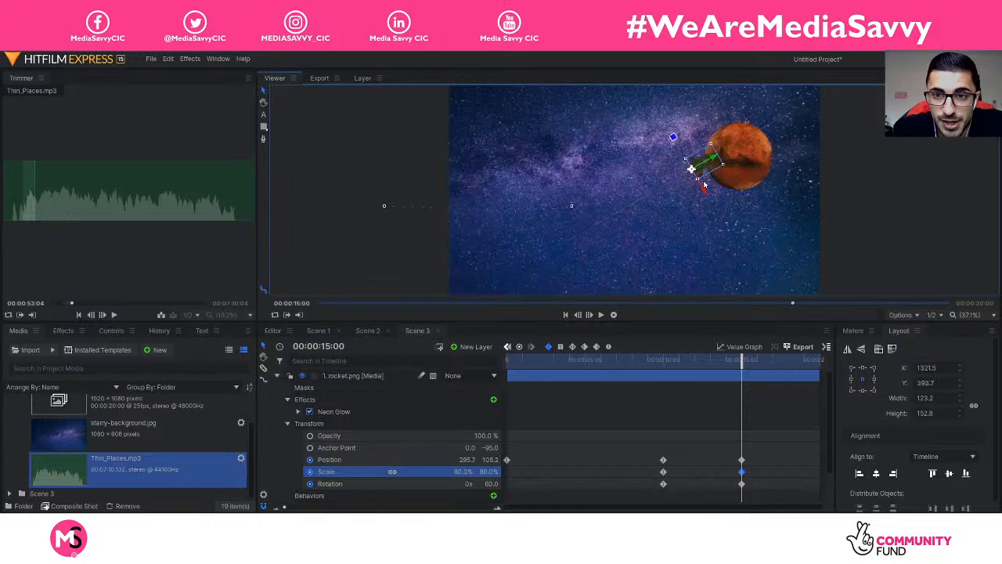
Step: Nudge Mars up-left, refine the rocket's final position and angle, then rewind
left_click(707, 194)
left_click_drag(708, 159, 701, 150)
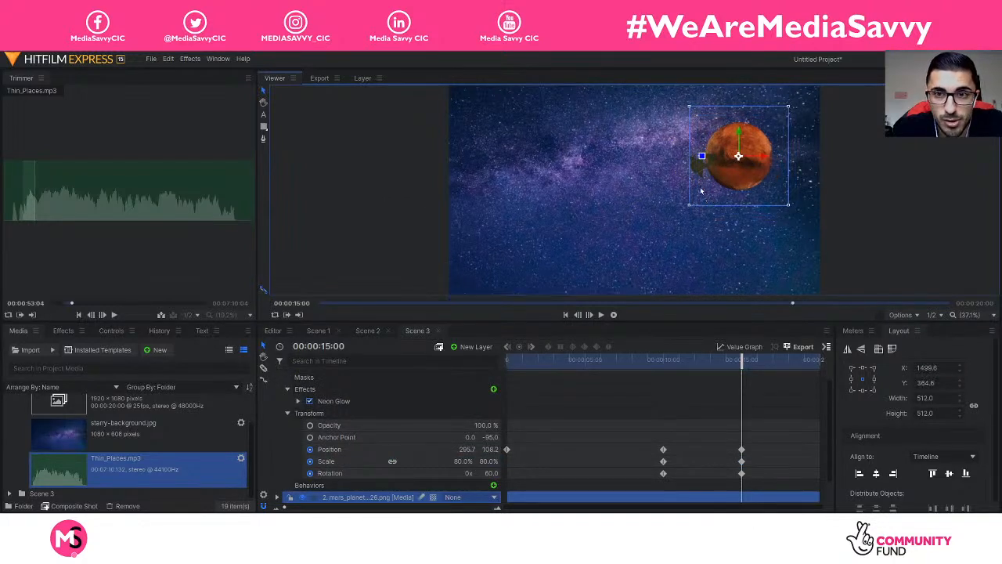
scroll(362, 396, "up", 1)
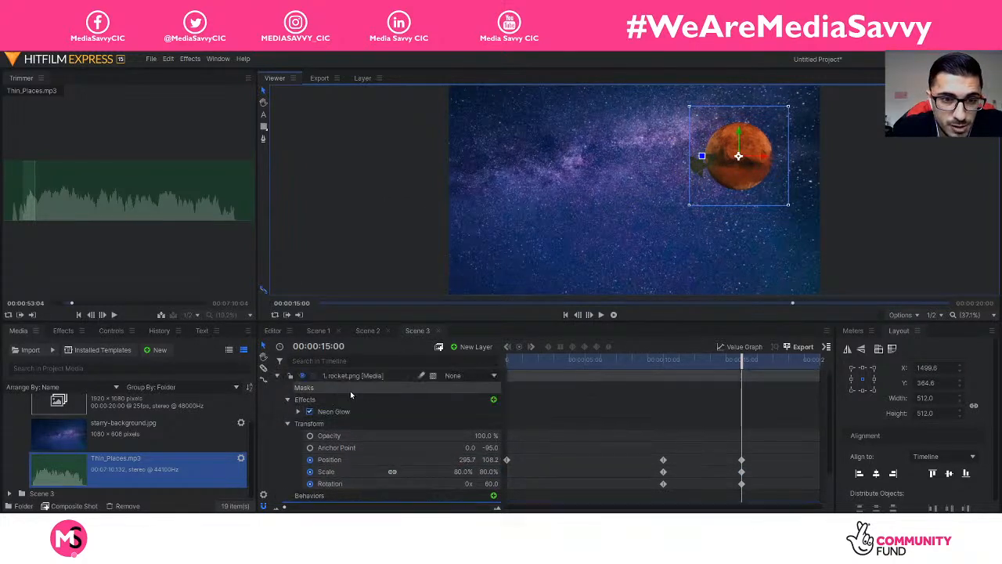
left_click(694, 165)
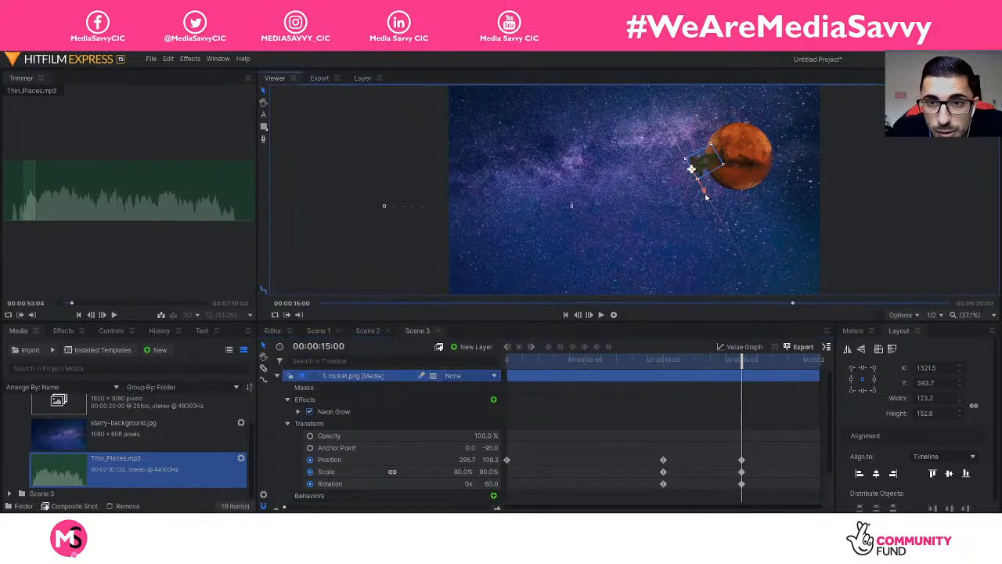
left_click_drag(704, 195, 709, 203)
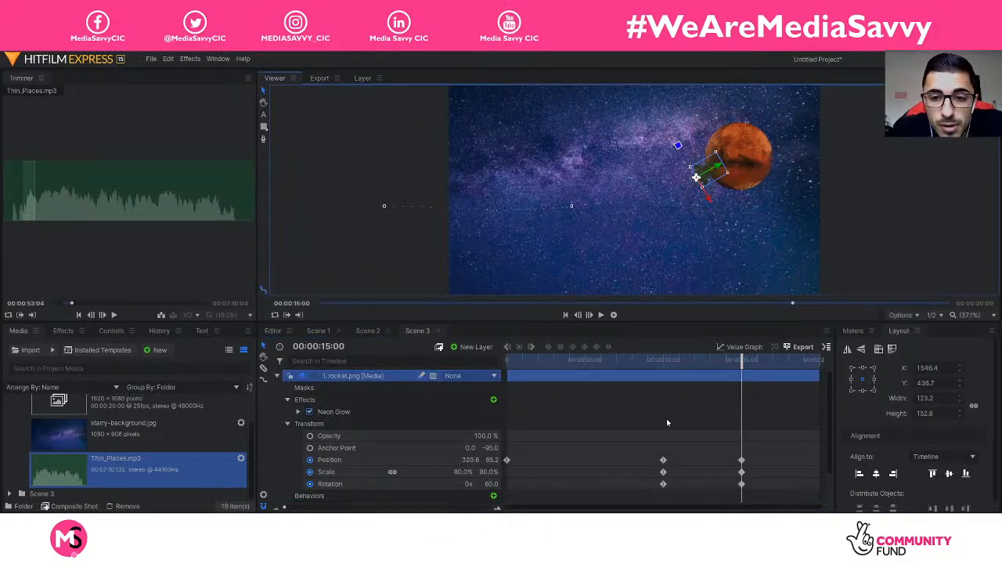
left_click_drag(490, 484, 500, 483)
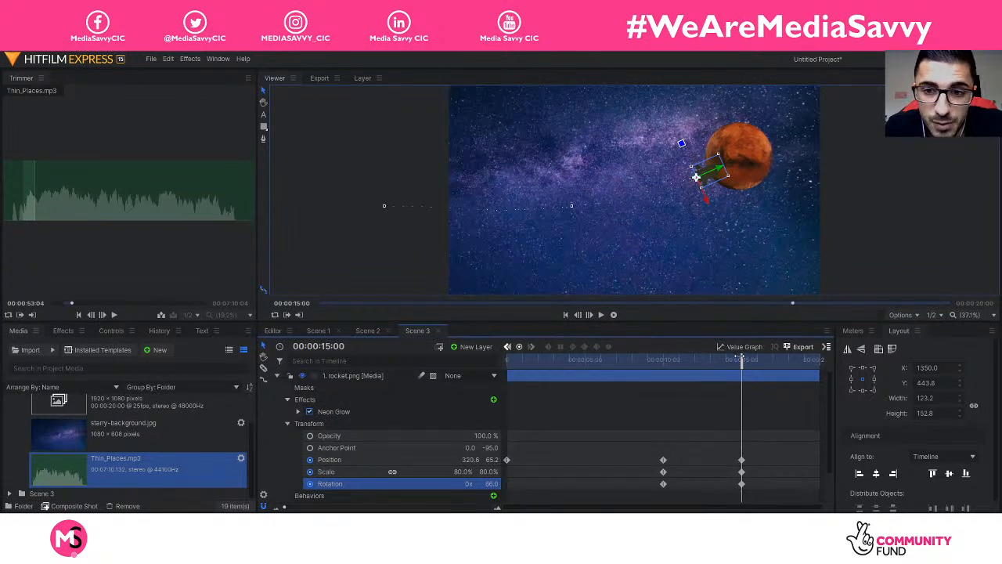
left_click_drag(740, 359, 457, 354)
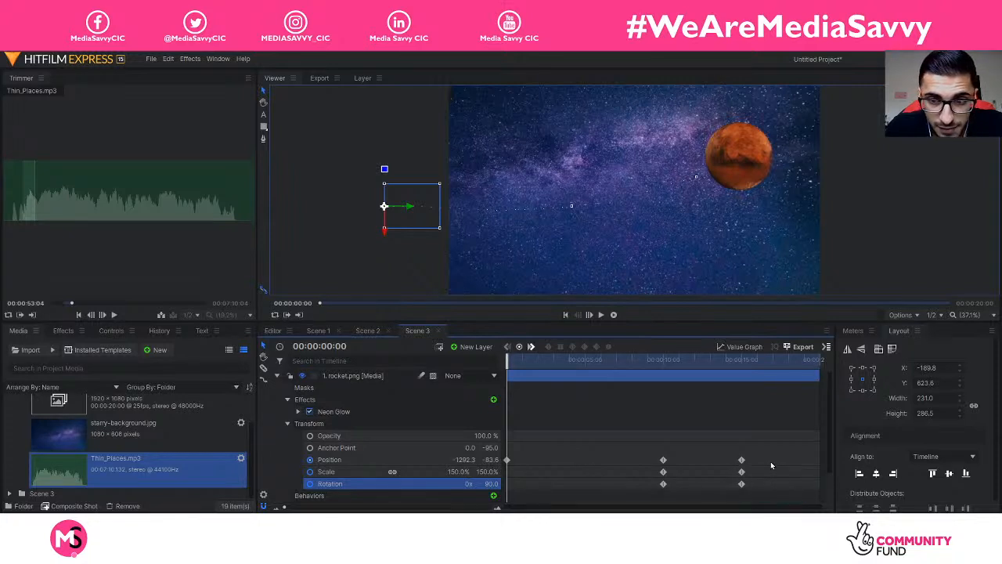
Step: Select all of the rocket's Position keyframes and bring up the Spatial Interpolation options
left_click_drag(763, 464, 515, 454)
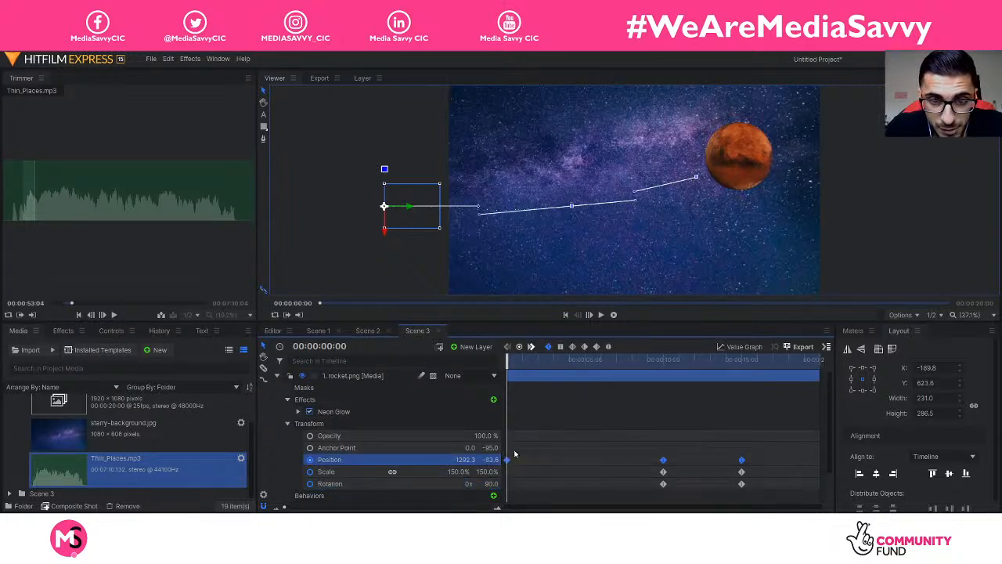
right_click(663, 459)
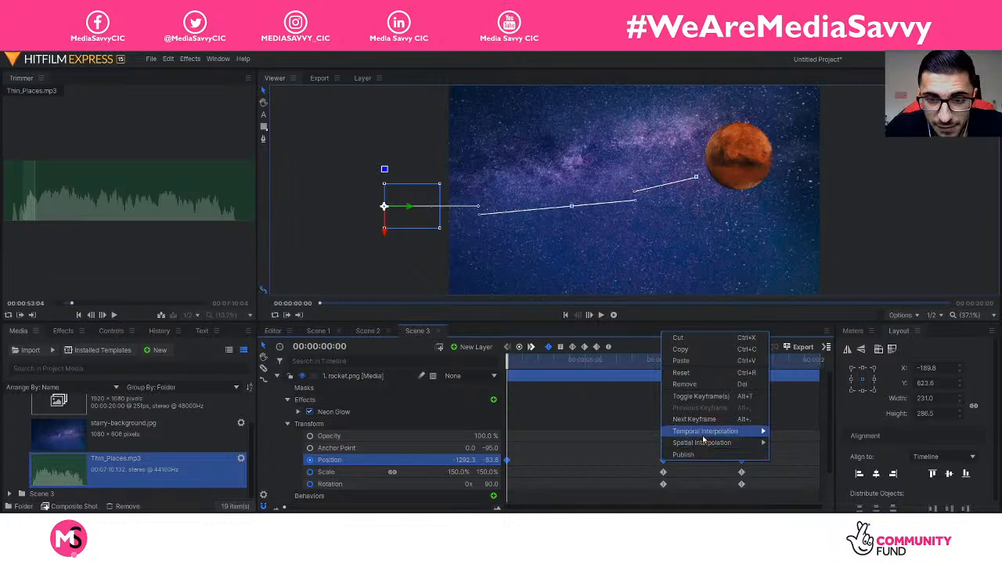
mouse_move(704, 438)
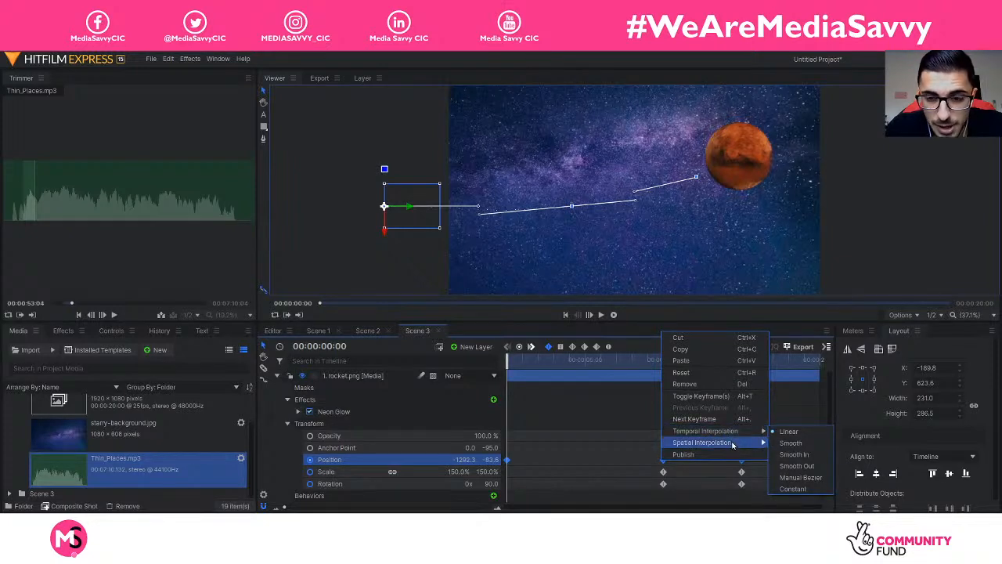
mouse_move(733, 445)
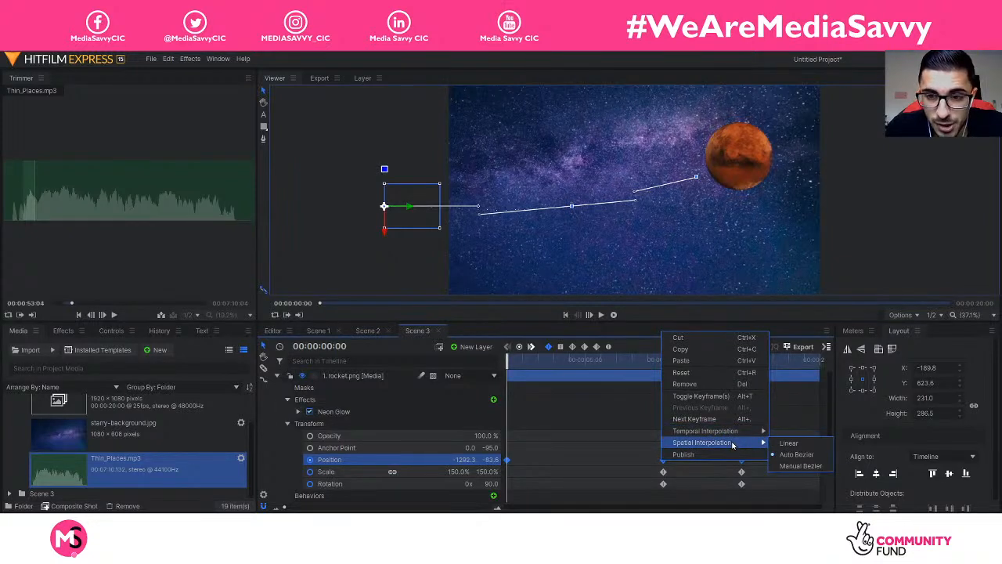
Step: Apply Manual Bezier to the Position keyframes, curve the flight path toward Mars, and preview
left_click(800, 466)
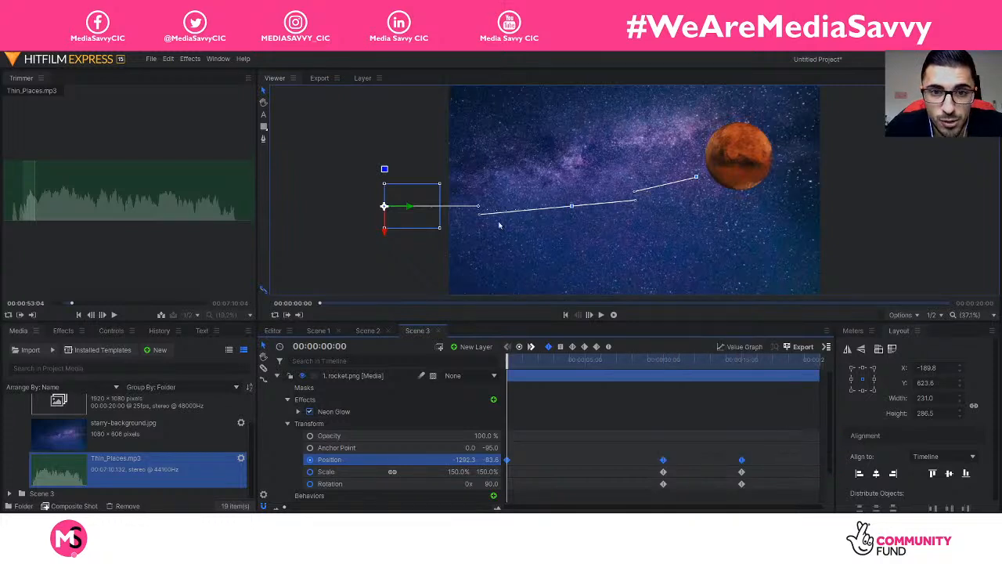
left_click_drag(480, 214, 499, 108)
left_click_drag(479, 155, 481, 244)
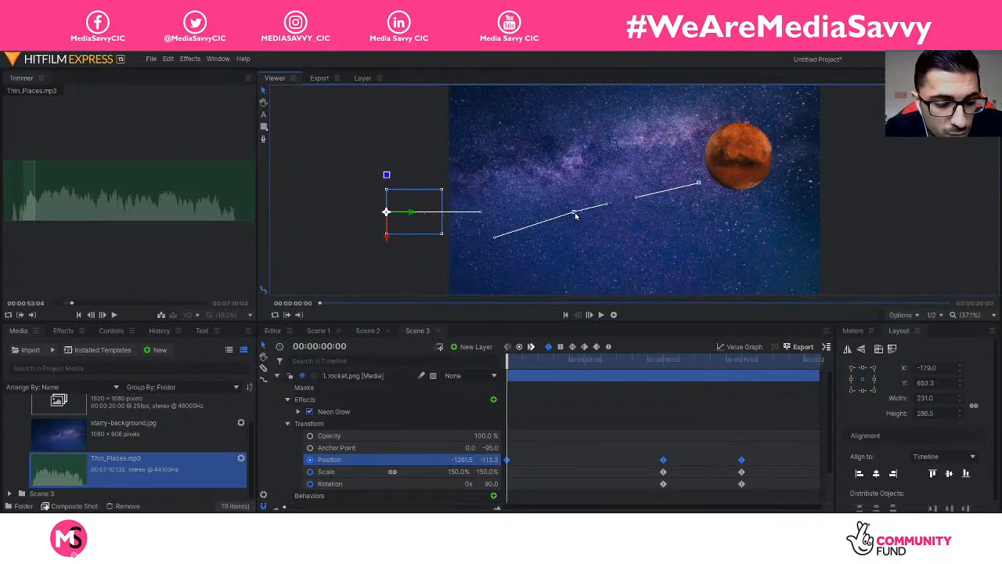
left_click_drag(571, 206, 606, 236)
left_click_drag(628, 271, 587, 133)
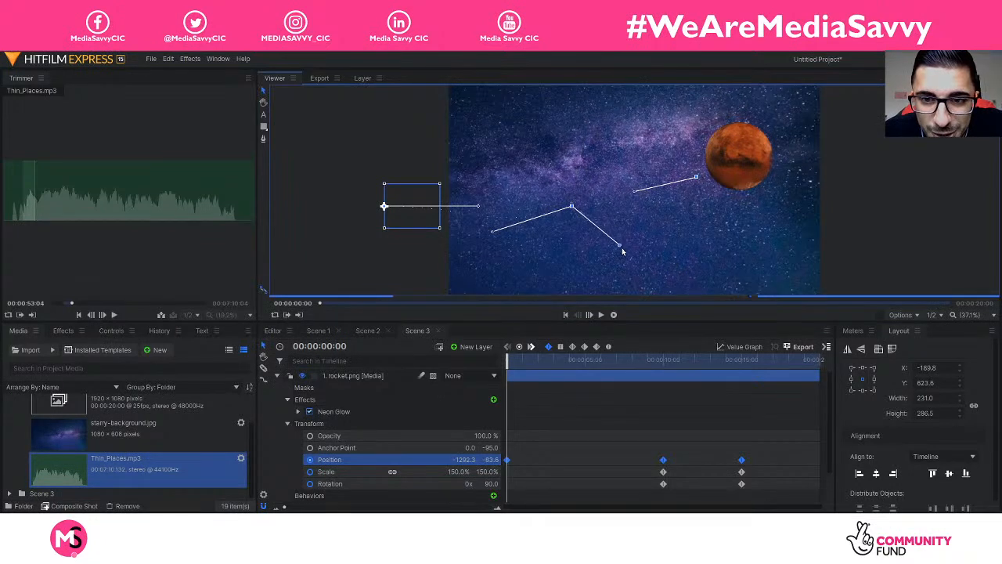
key("space")
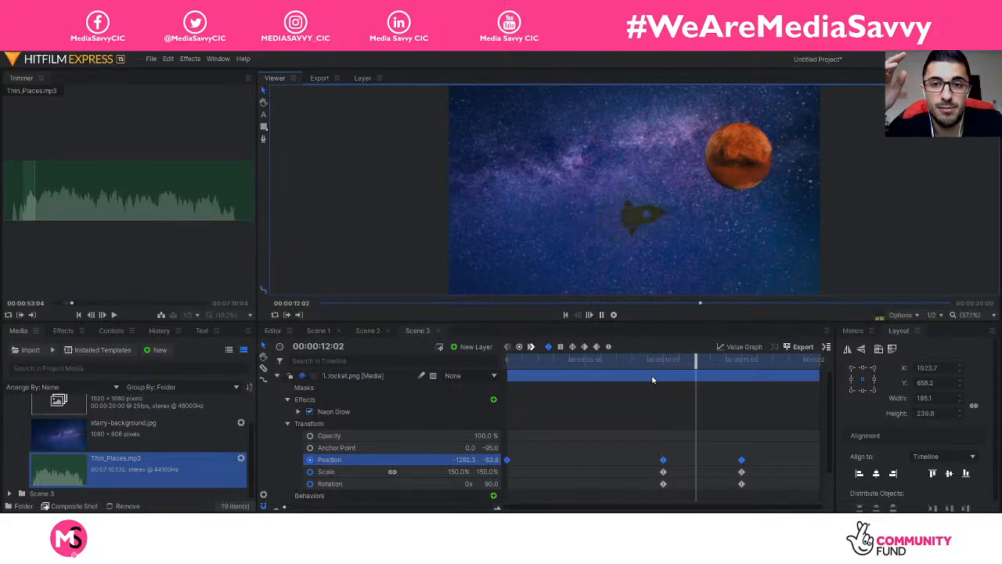
key("space")
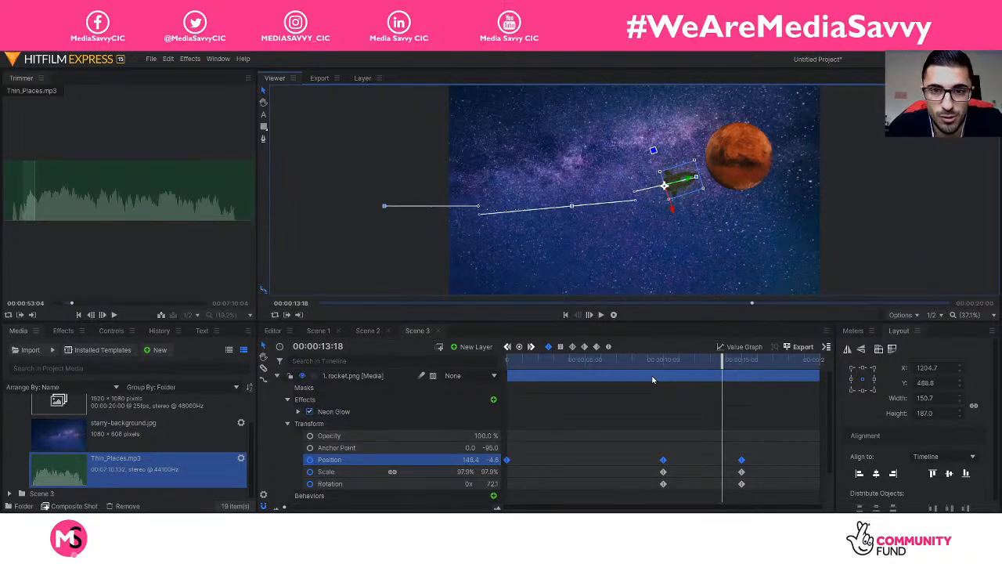
Step: Change the interpolation of the rocket's Position keyframes and replay the flight from the start
left_click_drag(765, 465, 505, 456)
right_click(662, 459)
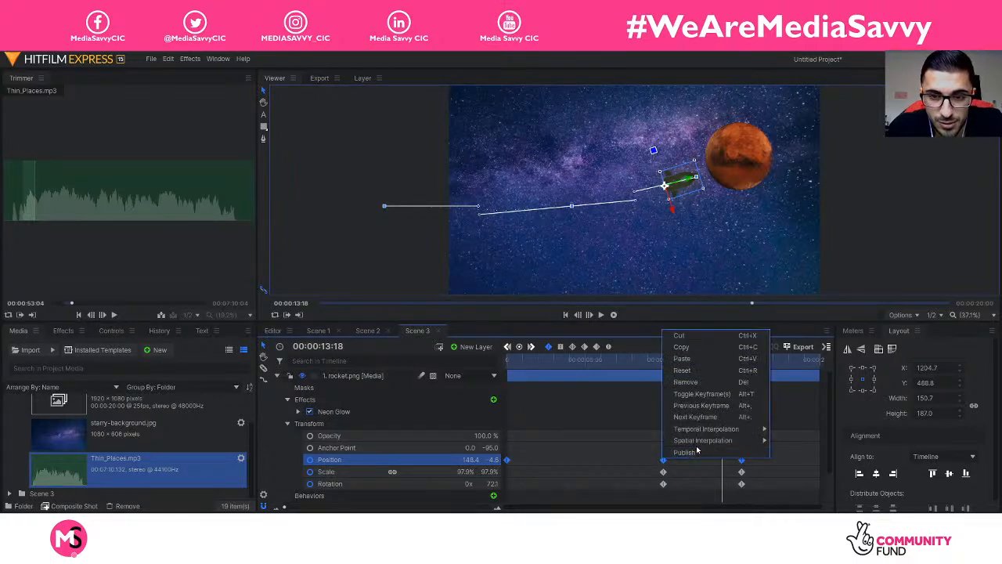
mouse_move(701, 444)
left_click(789, 454)
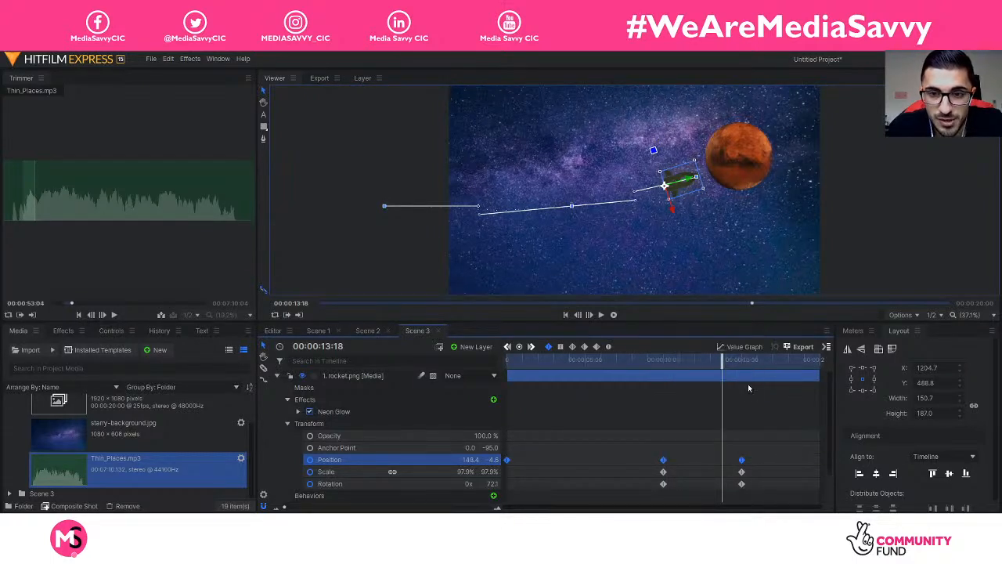
left_click_drag(723, 359, 469, 362)
key("space")
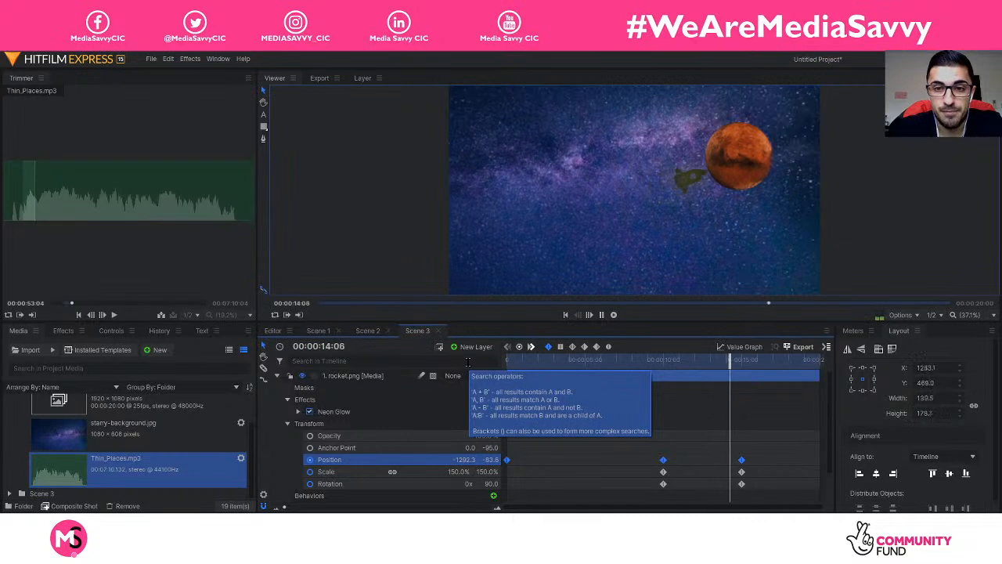
key("space")
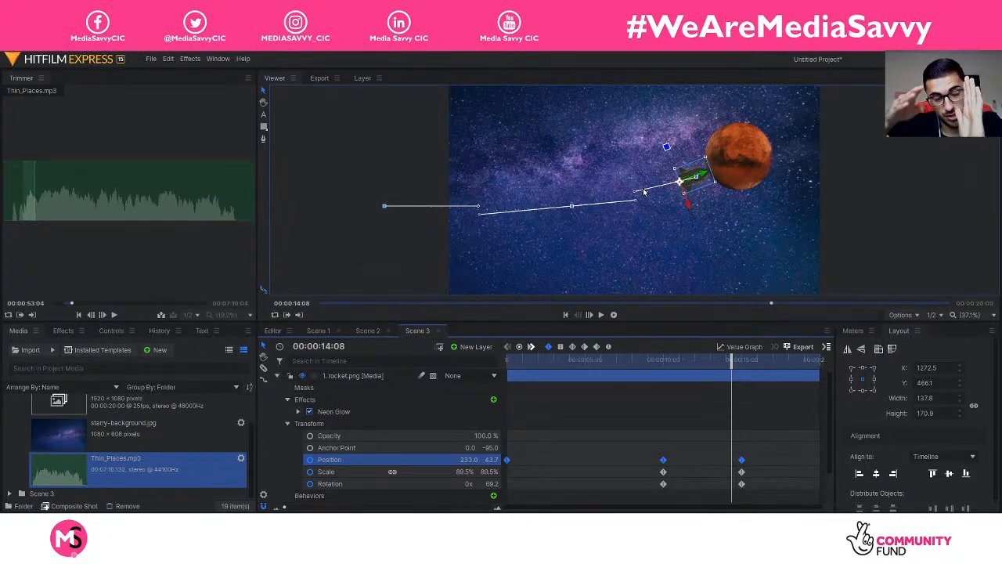
Step: Select the rocket's Position property and all three keyframes at 10 seconds
left_click(784, 471)
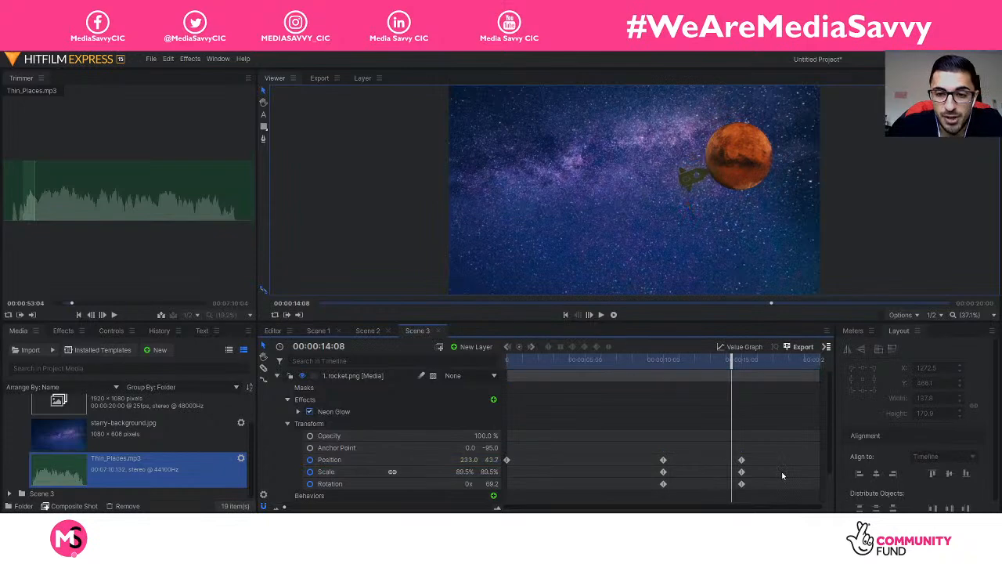
left_click(509, 460)
left_click_drag(657, 444, 670, 487)
left_click(648, 467)
left_click_drag(662, 433, 667, 469)
Step: Set the 10-second keyframes' temporal interpolation to Smooth and replay the flight from the start
right_click(663, 446)
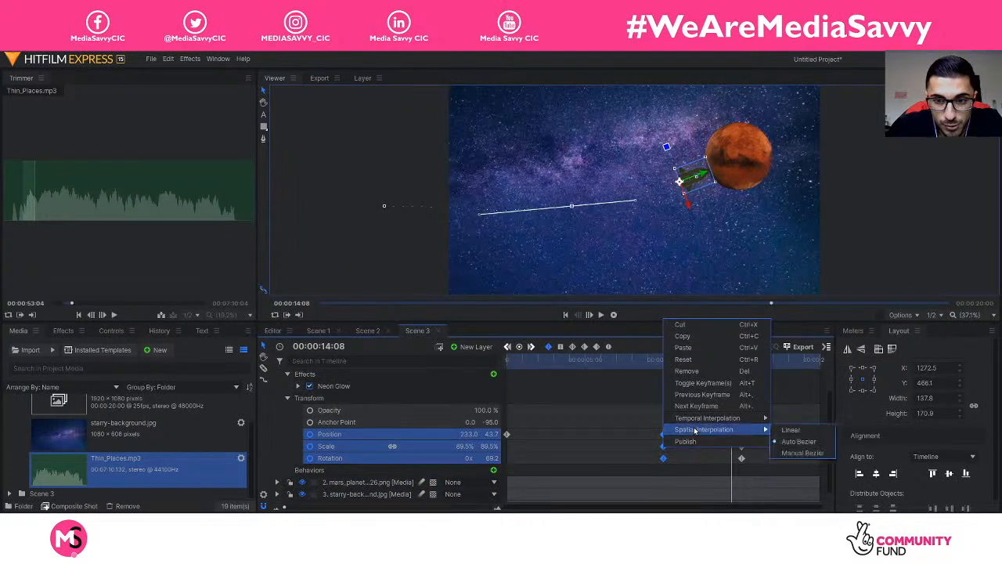
mouse_move(726, 420)
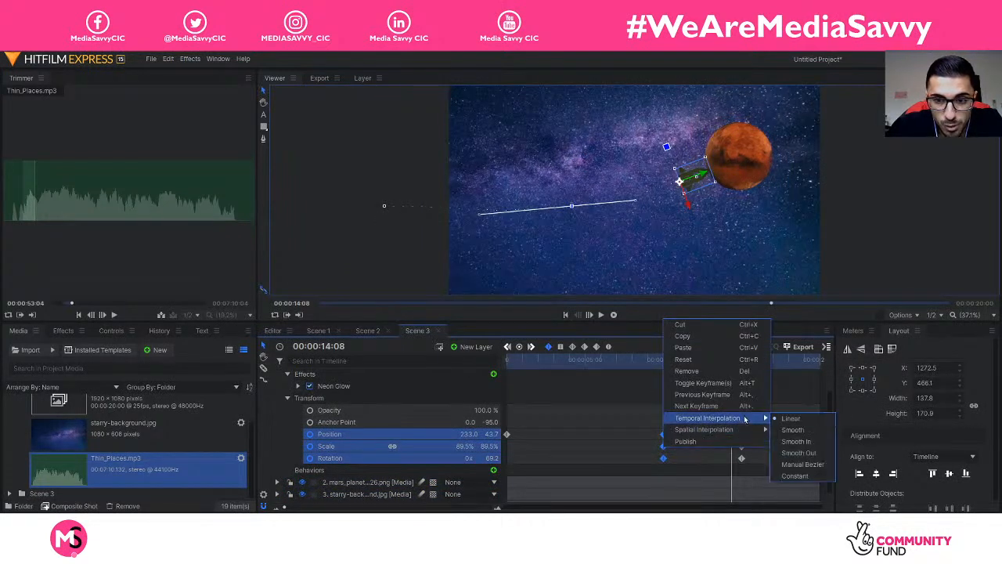
left_click(792, 430)
left_click_drag(730, 362, 511, 363)
key("space")
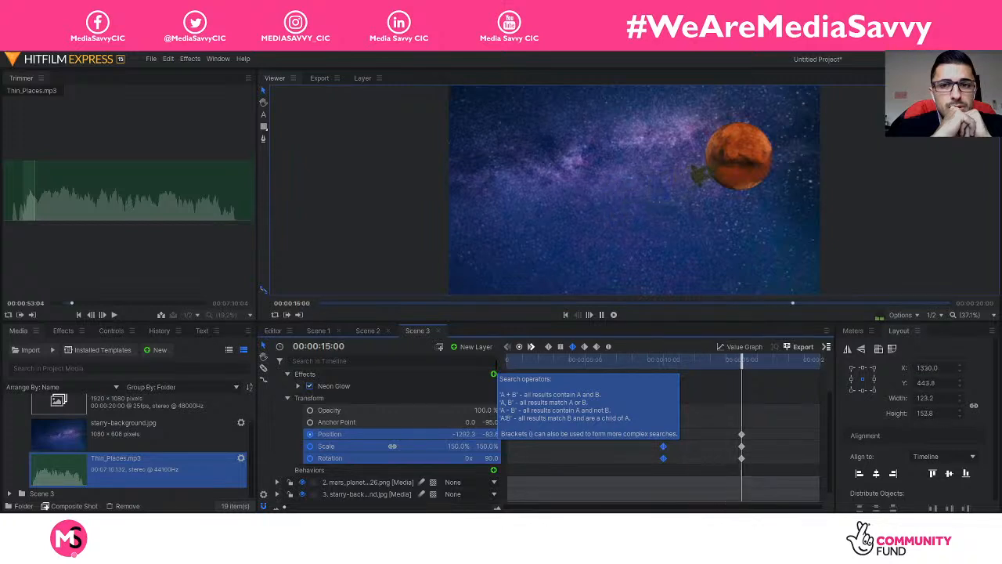
Step: Set the 10-second Position keyframe to Smooth Out and replay from about 6 seconds
key("space")
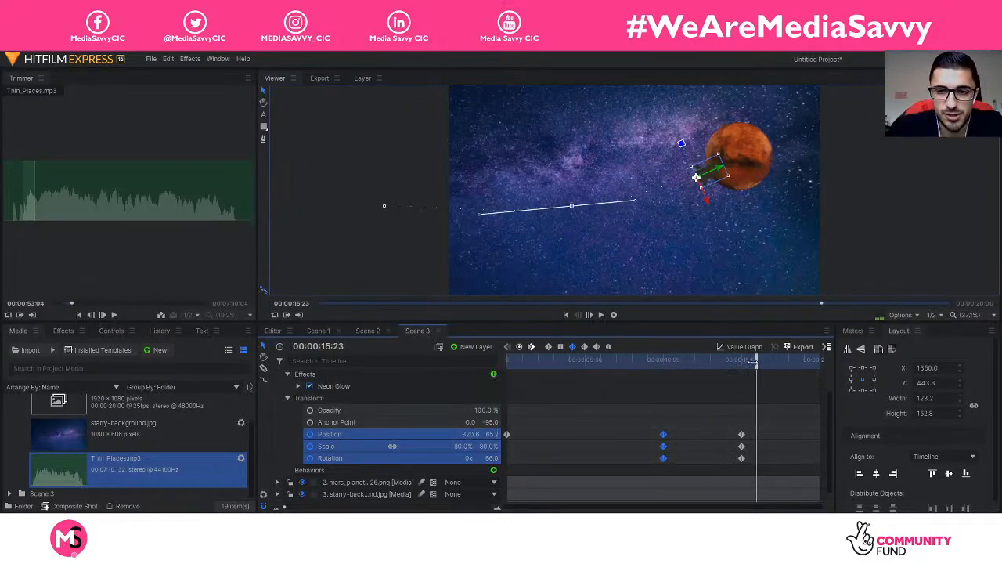
left_click_drag(756, 362, 647, 383)
key("space")
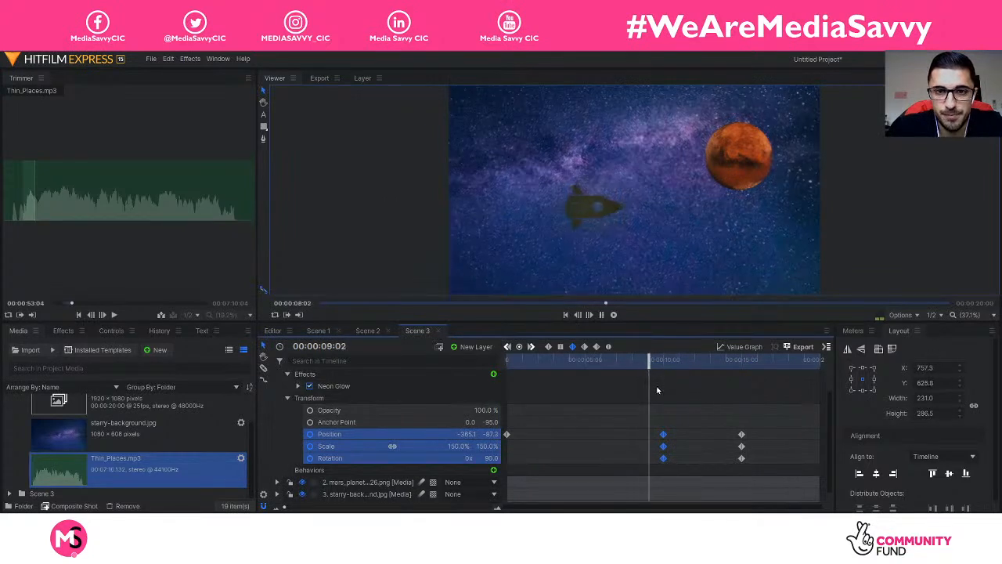
key("space")
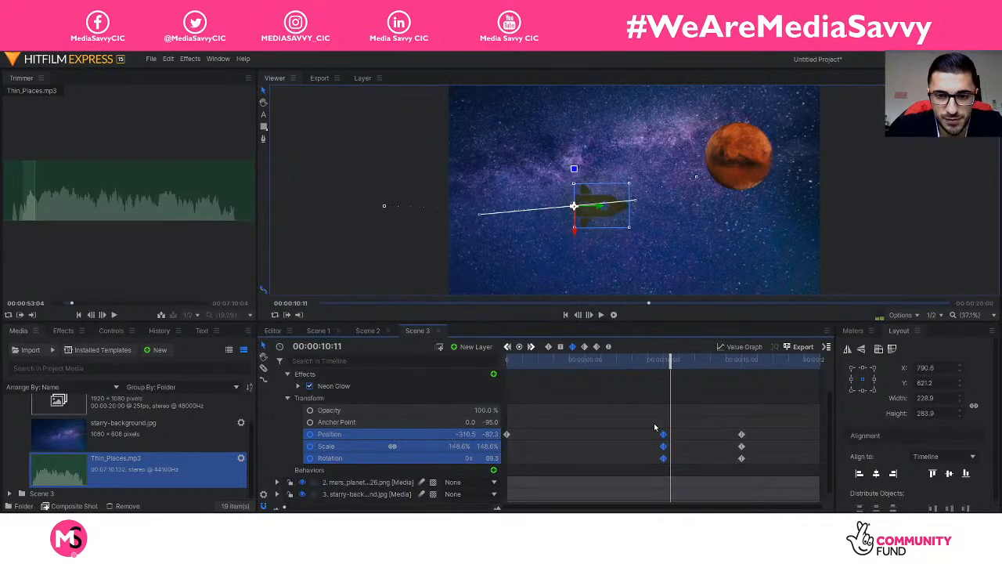
right_click(663, 435)
mouse_move(709, 531)
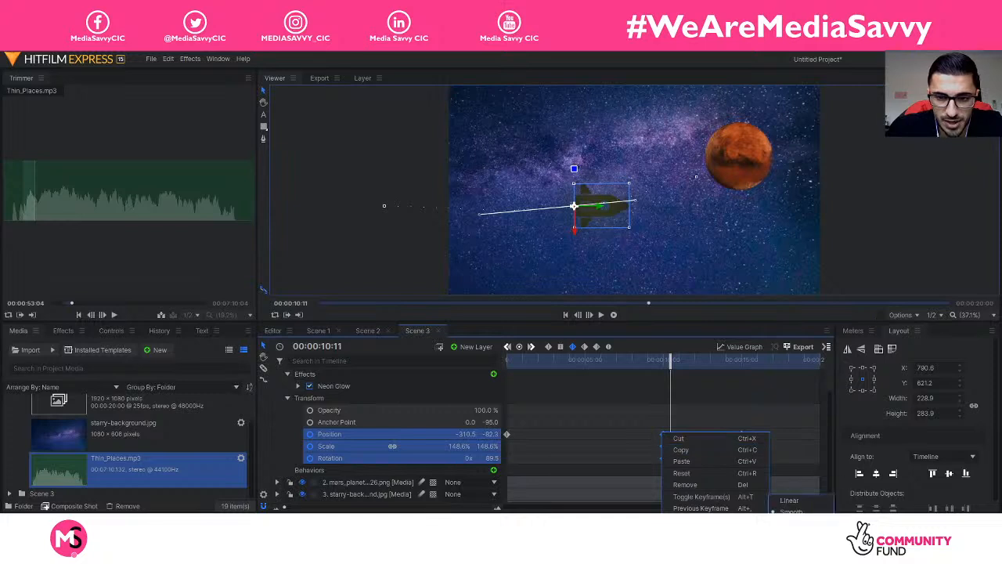
left_click(794, 535)
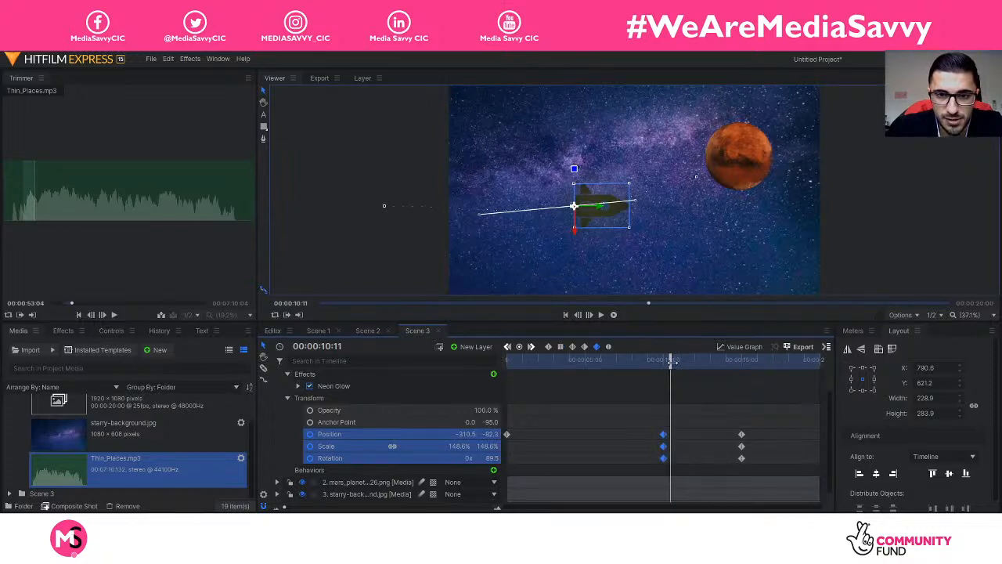
left_click_drag(671, 360, 594, 361)
key("space")
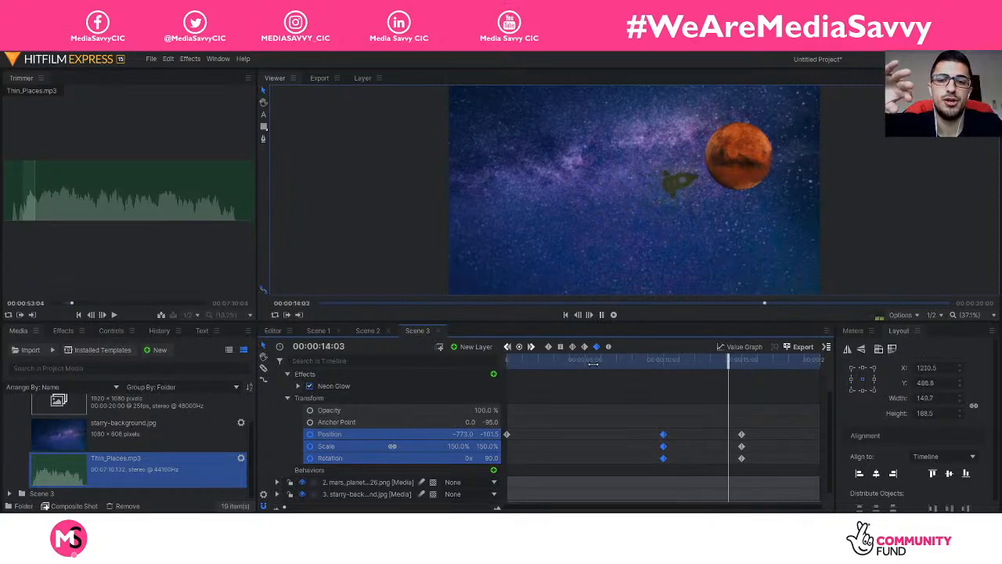
key("space")
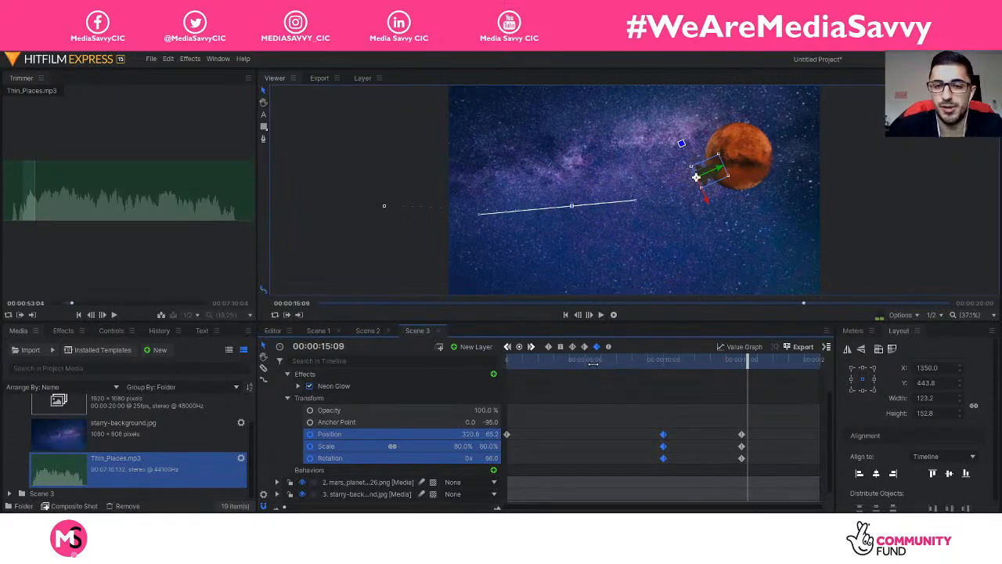
Step: Reselect the three 10-second keyframes and review their interpolation options without changing them
left_click(601, 448)
left_click_drag(649, 425, 682, 471)
right_click(664, 459)
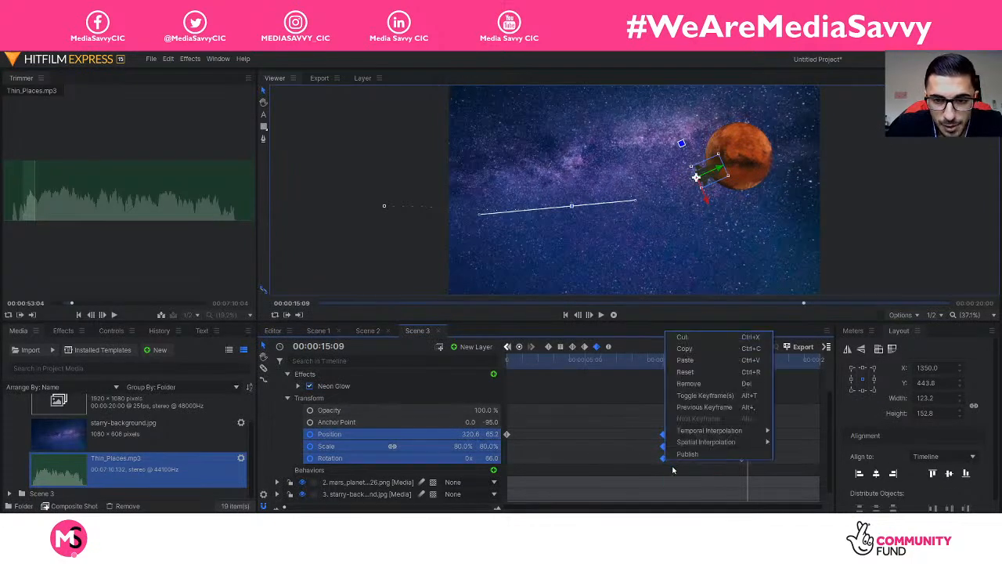
mouse_move(711, 436)
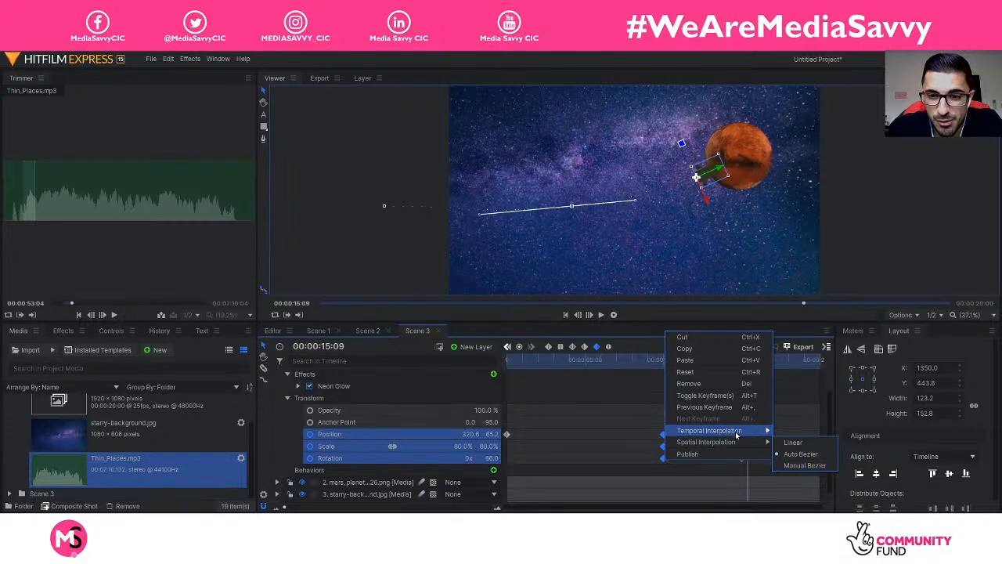
left_click(603, 443)
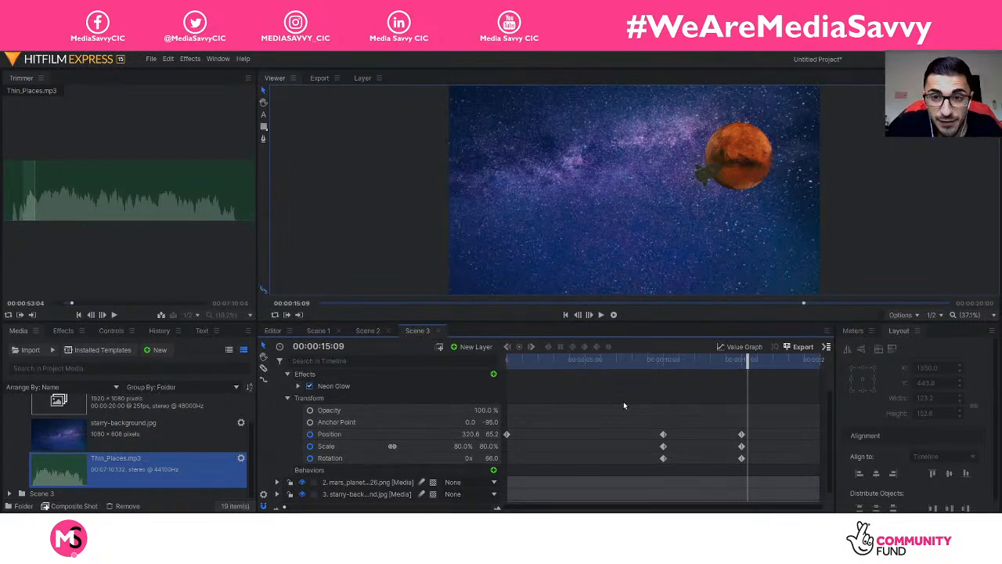
Step: Collapse the rocket.png layer and play Scene 3 from 0 to about 15 seconds
scroll(407, 408, "up", 1)
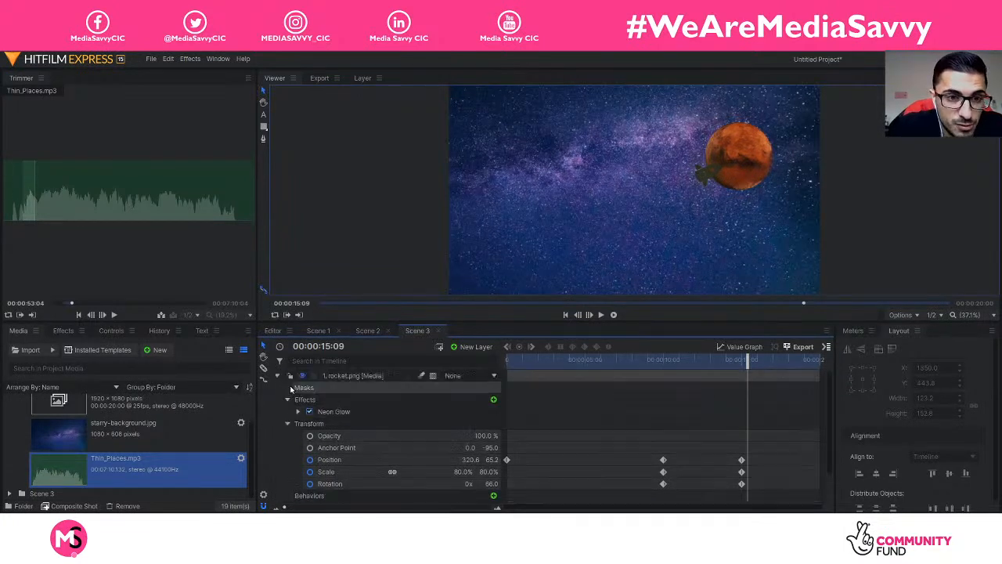
left_click(277, 375)
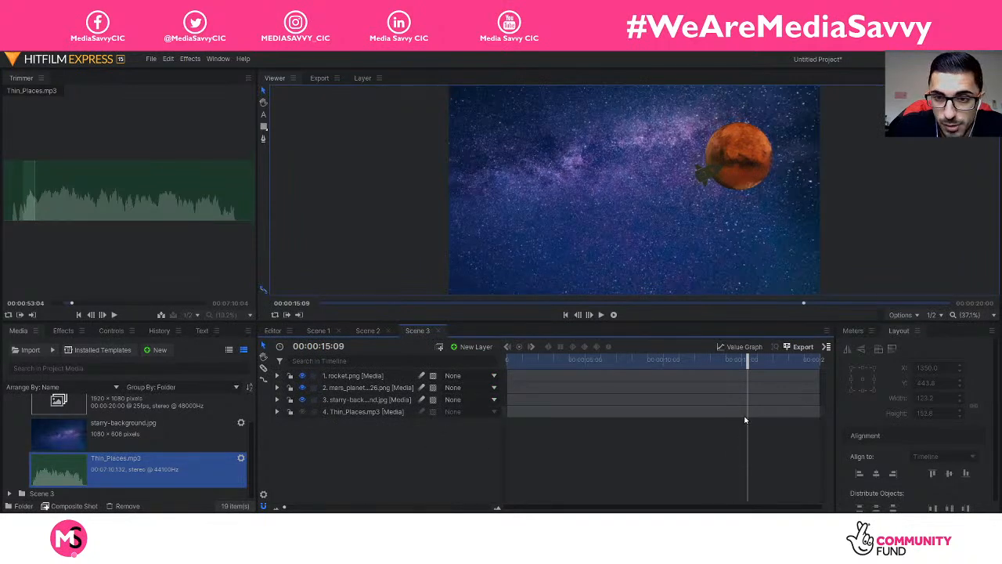
left_click_drag(750, 362, 483, 360)
key("space")
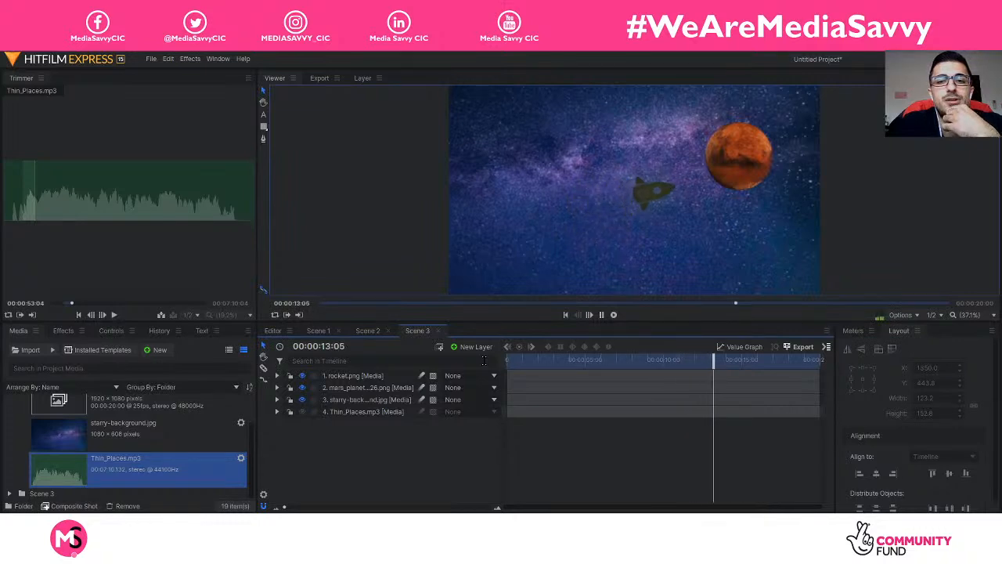
key("space")
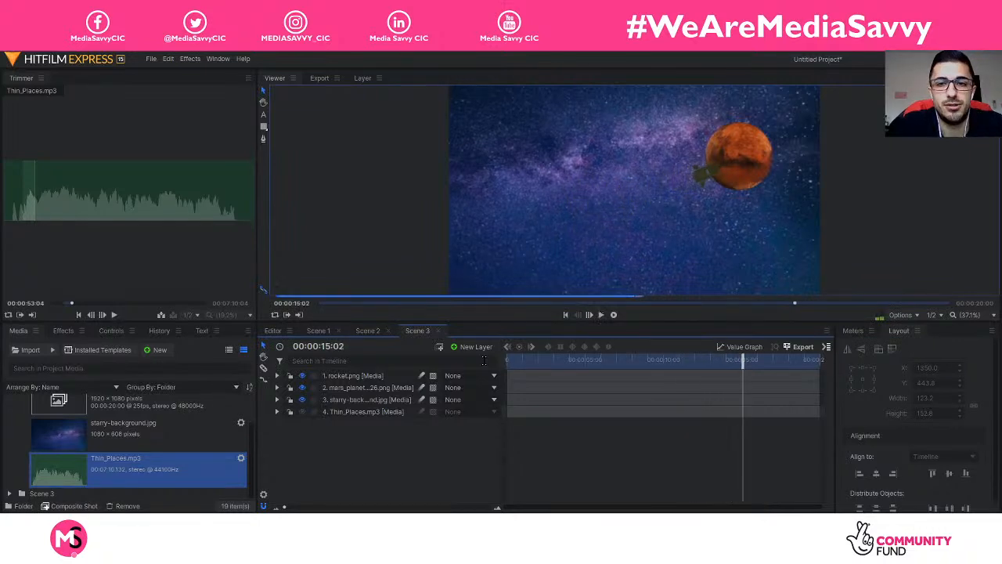
Step: Collapse the Scene 2 media folder, expand Scene 3, and load the explosion green-screen clip into the Trimmer
scroll(143, 445, "up", 1)
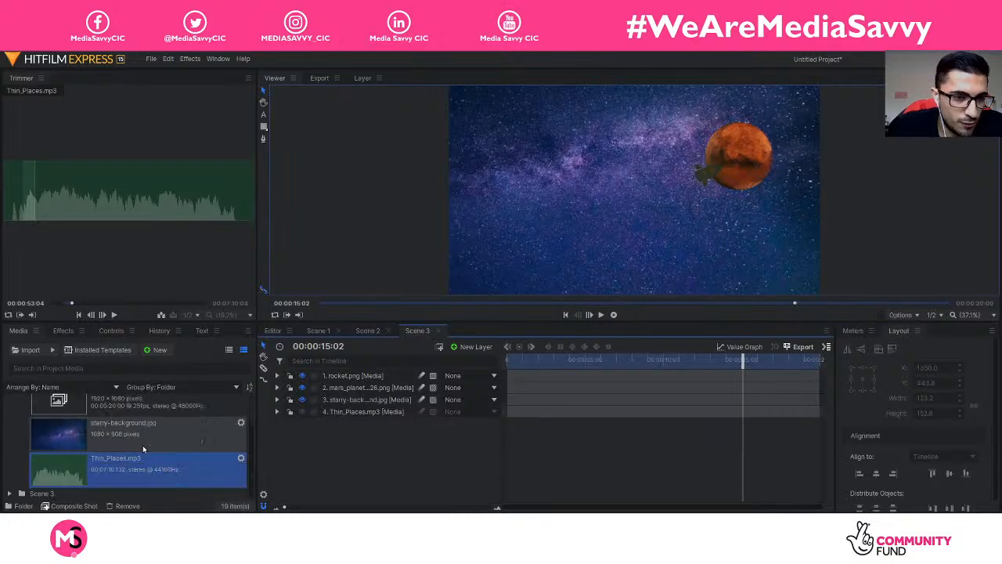
left_click(9, 412)
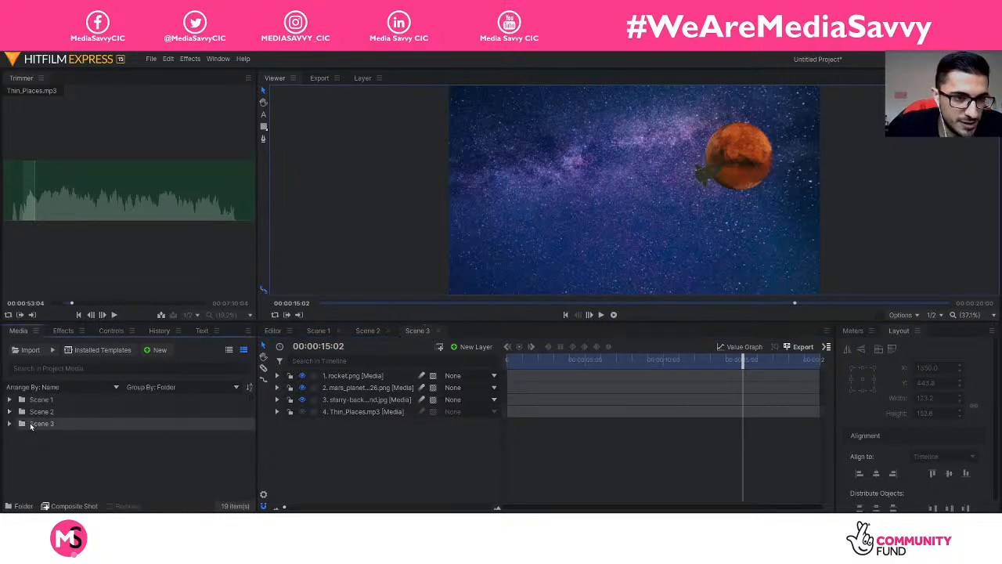
left_click(10, 424)
scroll(161, 447, "down", 3)
scroll(162, 448, "up", 3)
scroll(162, 448, "down", 3)
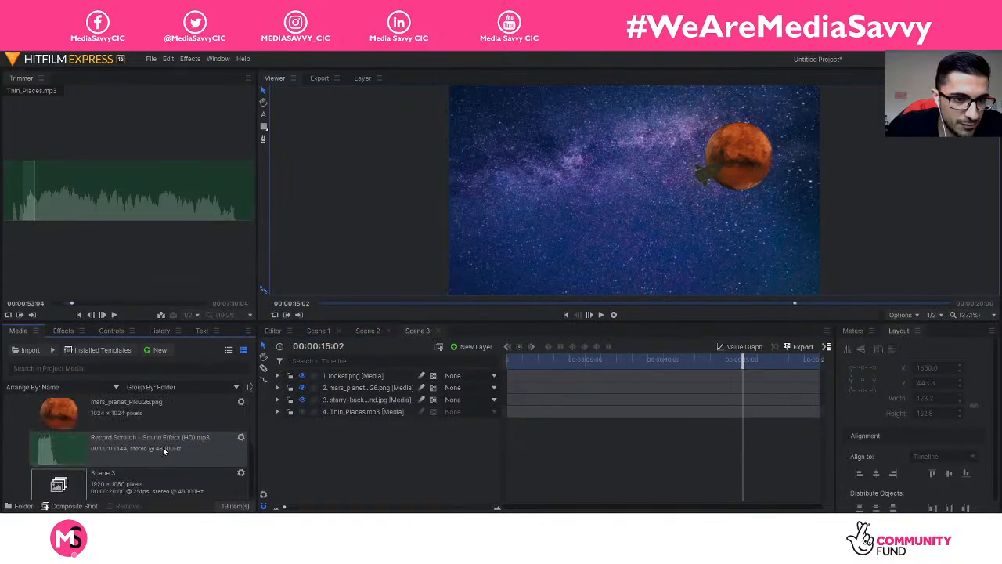
scroll(161, 449, "up", 3)
scroll(159, 452, "down", 3)
scroll(159, 452, "up", 3)
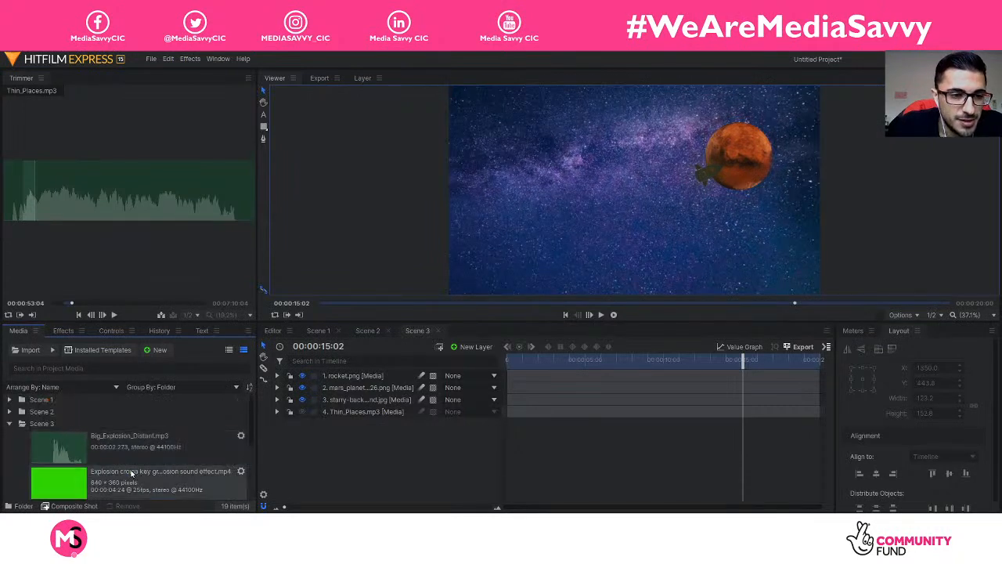
left_click(130, 474)
Step: Drop the explosion clip onto the Viewer as the top layer and play it past 15 seconds
mouse_move(209, 227)
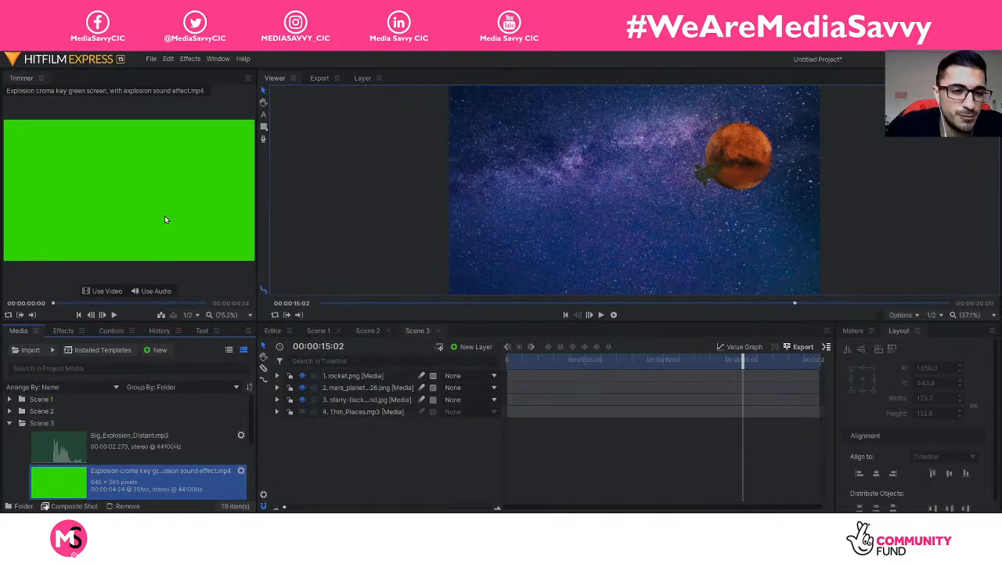
left_click_drag(165, 216, 602, 249)
left_click_drag(671, 217, 672, 217)
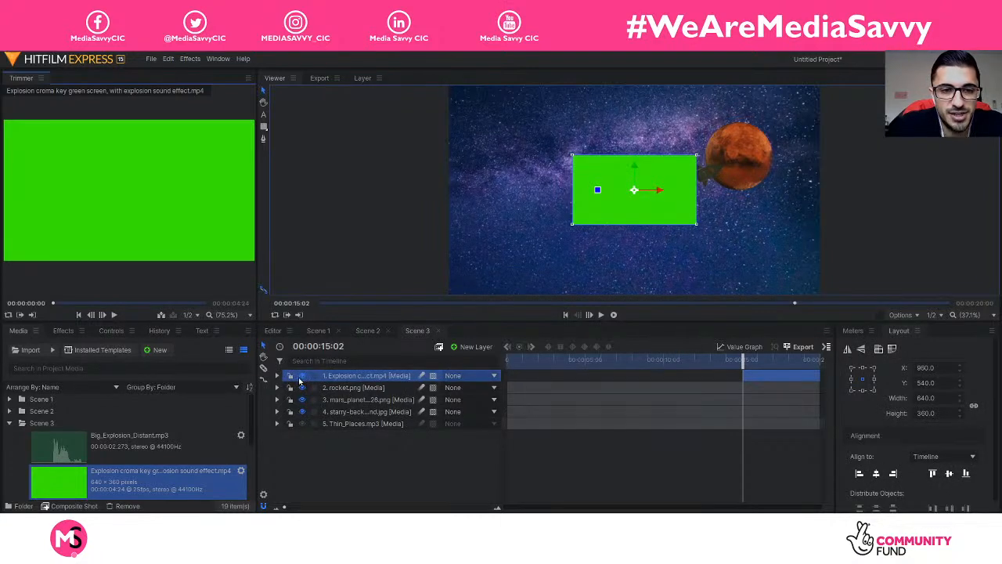
key("space")
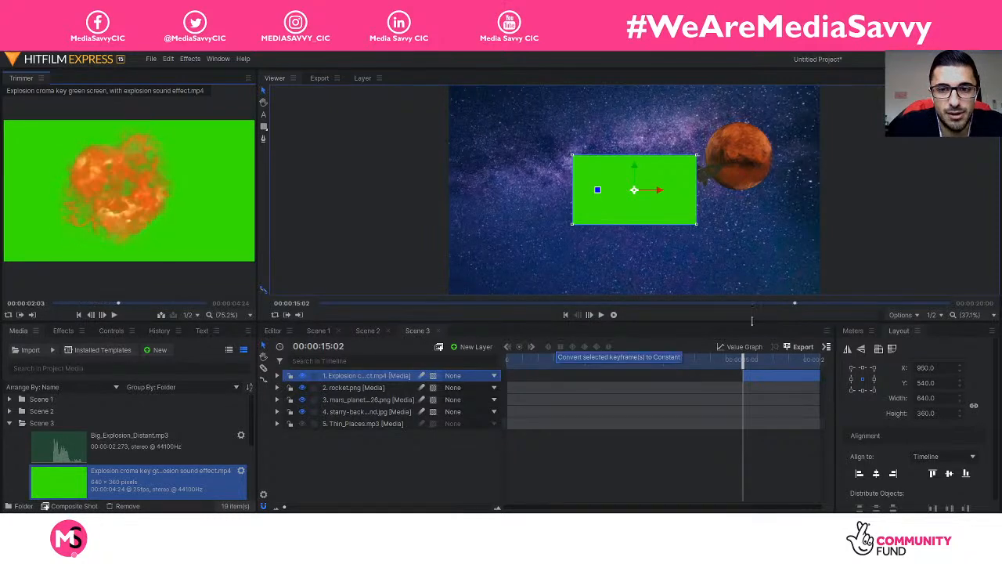
left_click_drag(742, 360, 743, 361)
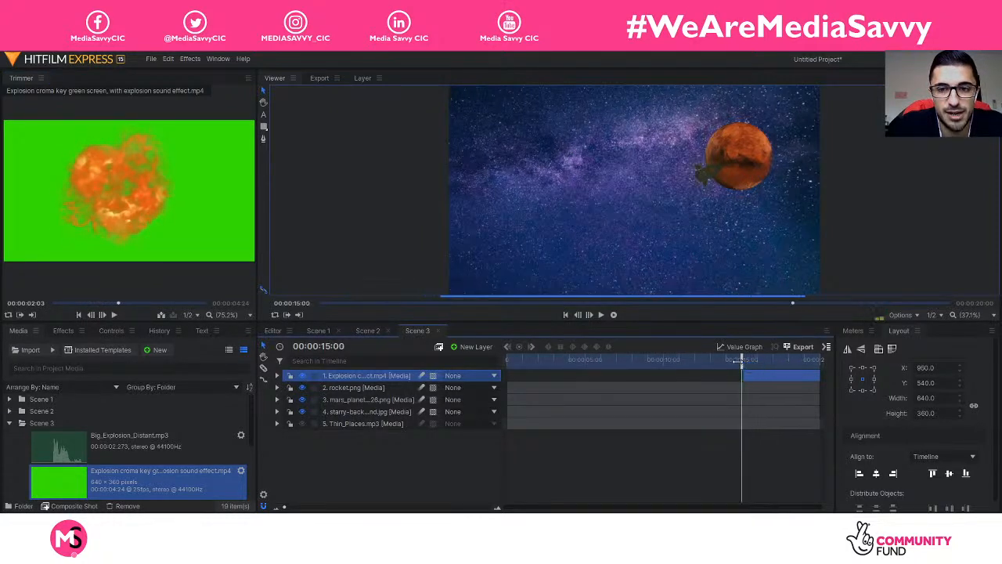
key("space")
key("space")
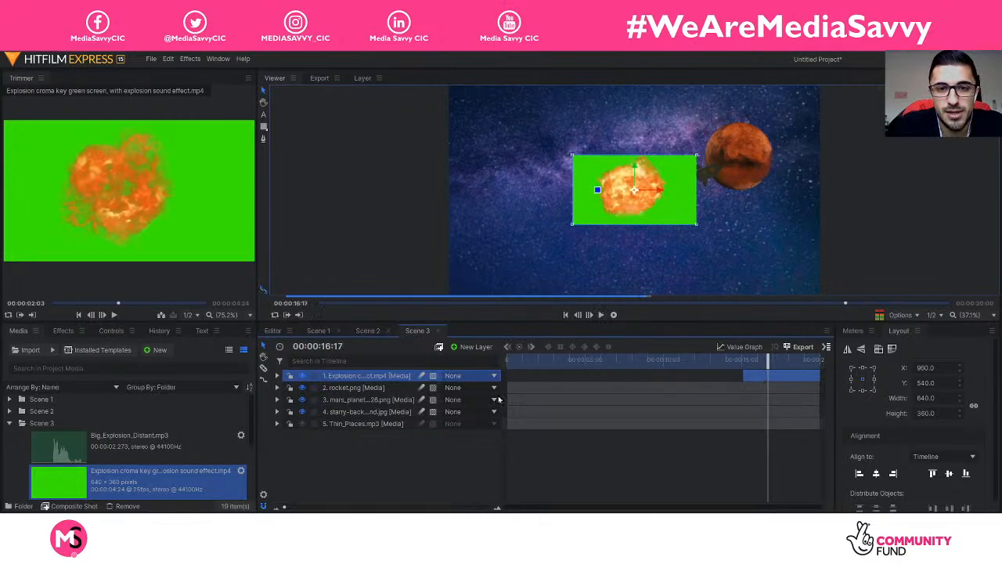
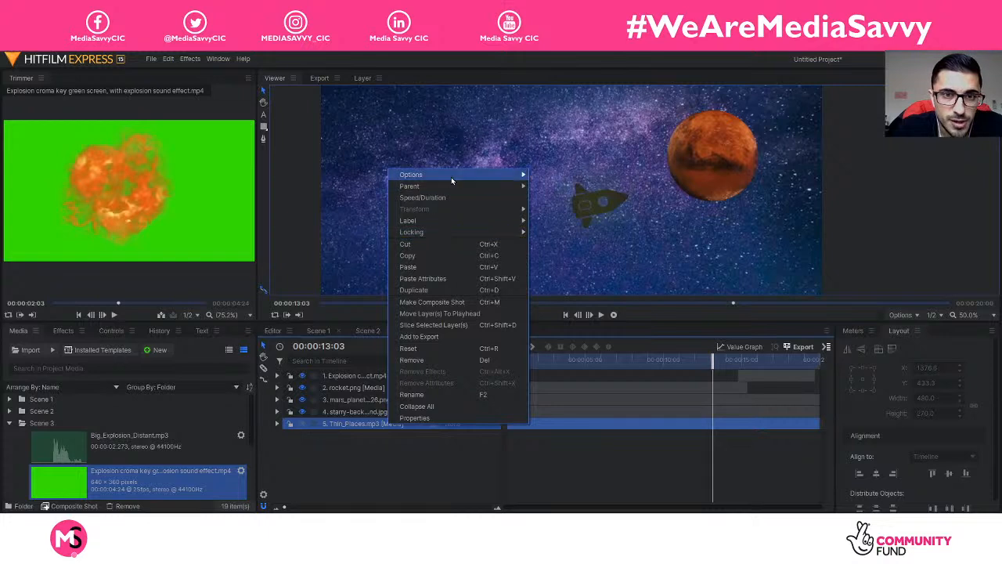
Step: Dismiss the layer context menu and move the playhead to 14:23, where the rocket reaches Mars
left_click(546, 176)
left_click_drag(712, 359, 740, 371)
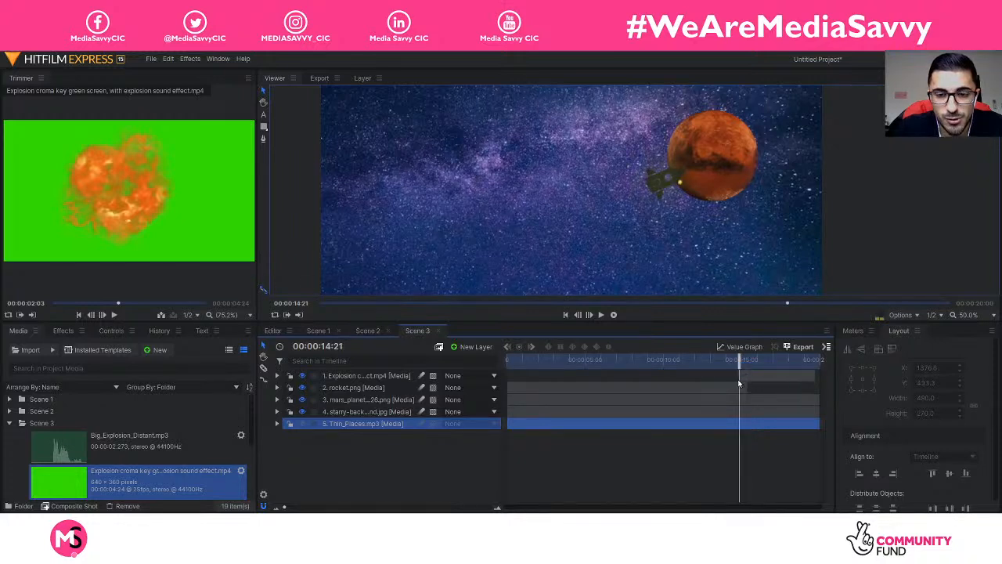
Step: Raise the explosion layer from Y 433.3 to about 395.3 and play back to check the impact
left_click(456, 374)
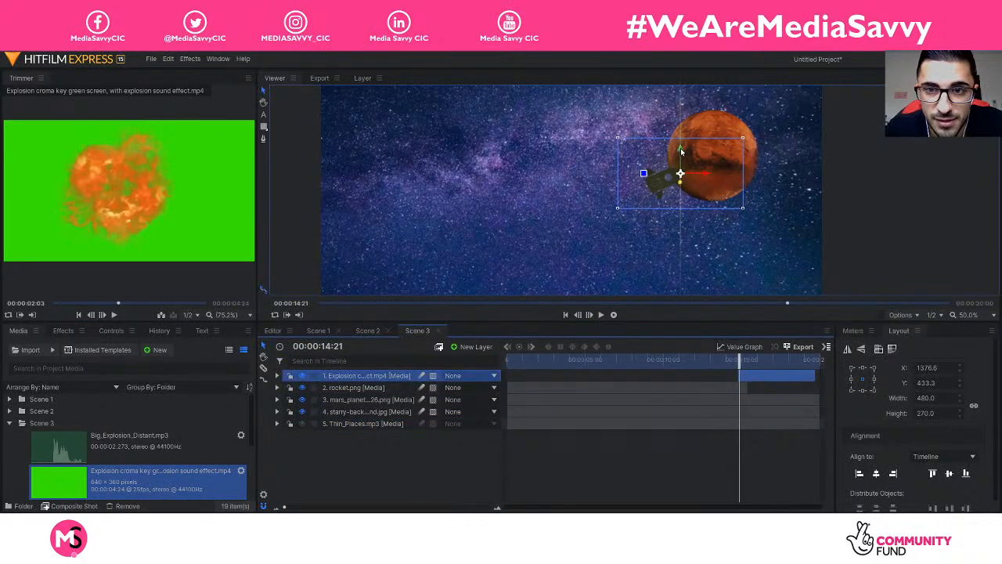
left_click_drag(680, 164, 680, 141)
key("space")
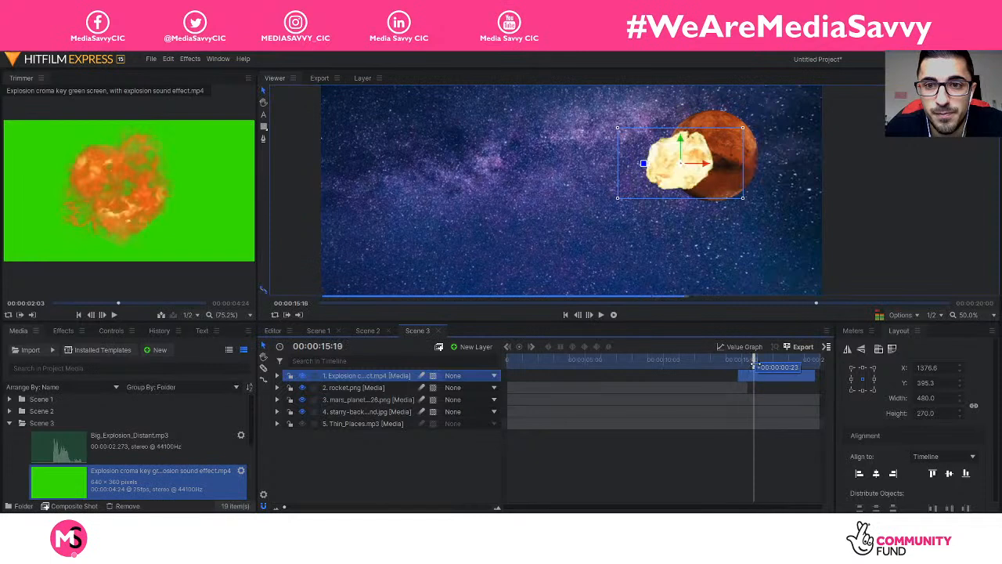
left_click_drag(771, 366, 742, 365)
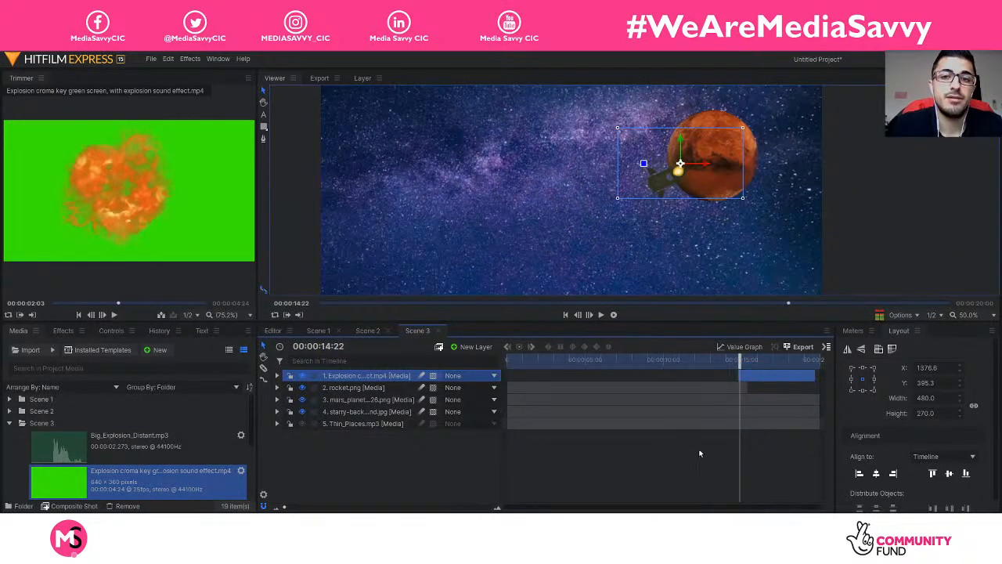
left_click(451, 463)
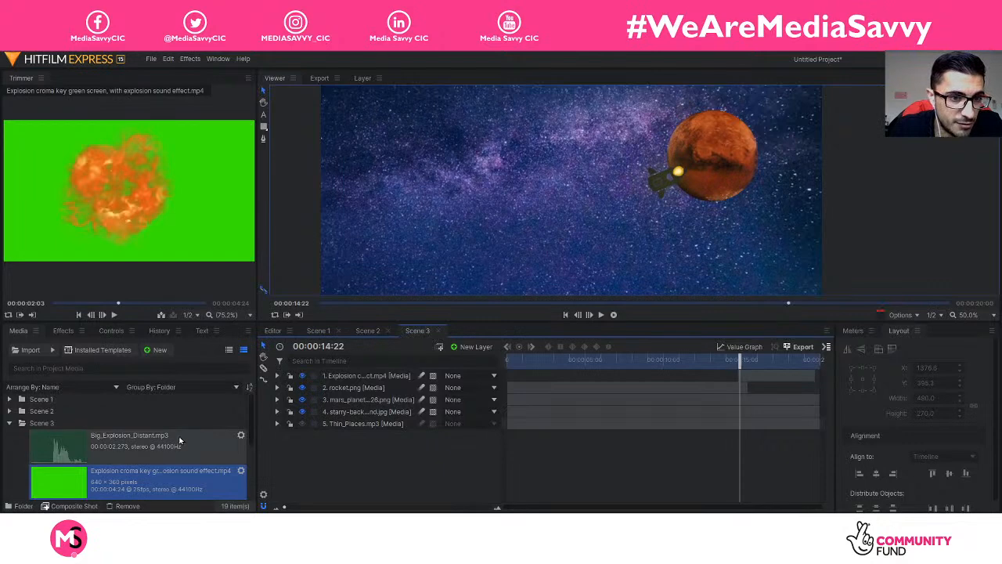
Step: Trim the Record Scratch sound to end at 00:00:01:15 and add it to the Scene 3 timeline
left_click(144, 449)
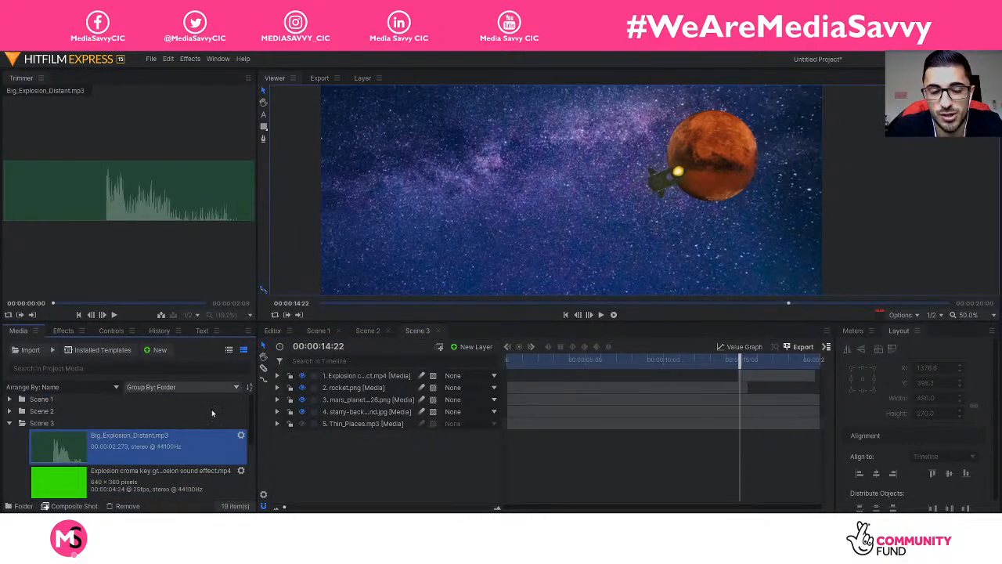
scroll(144, 447, "down", 2)
left_click(144, 447)
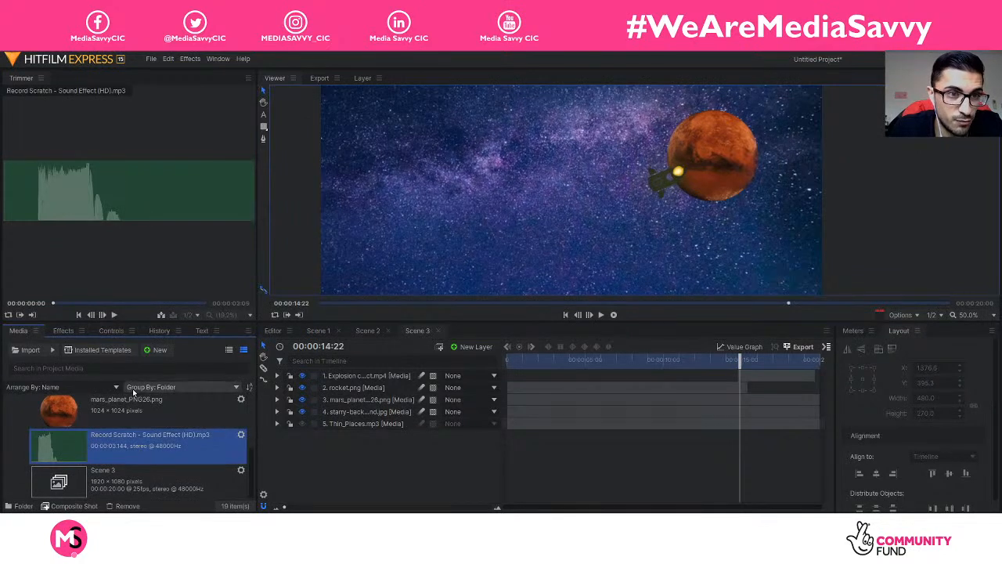
left_click(36, 219)
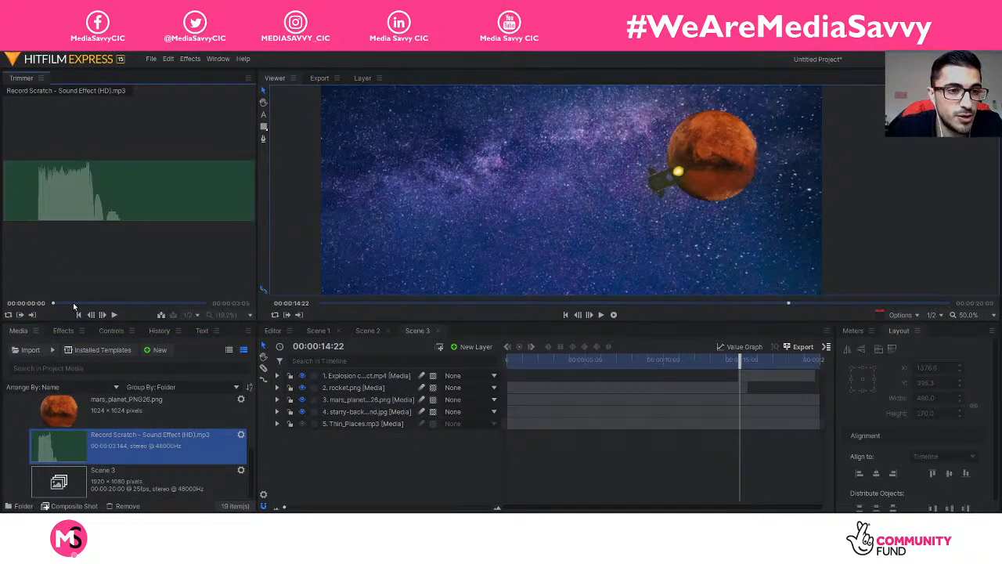
left_click_drag(55, 306, 70, 307)
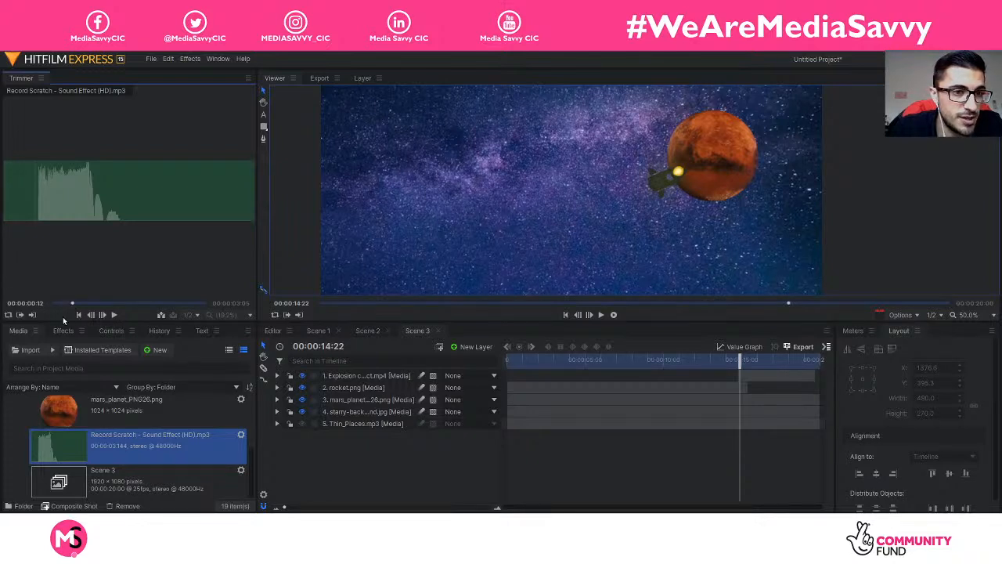
left_click_drag(72, 305, 124, 307)
left_click(33, 314)
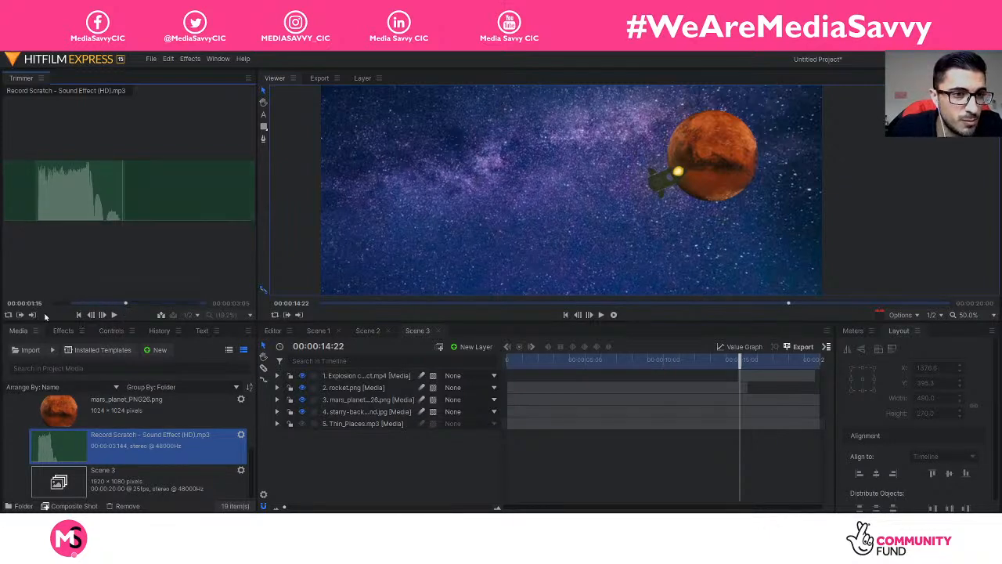
left_click_drag(77, 190, 741, 448)
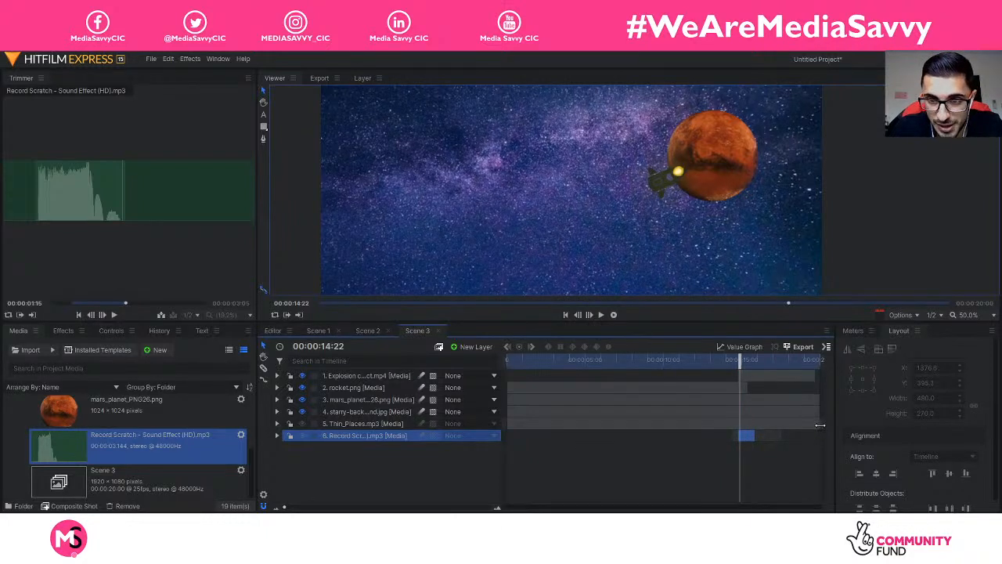
Step: Trim Thin_Places.mp3 to end at 00:00:14:23, where the explosion begins, and review it
left_click(345, 426)
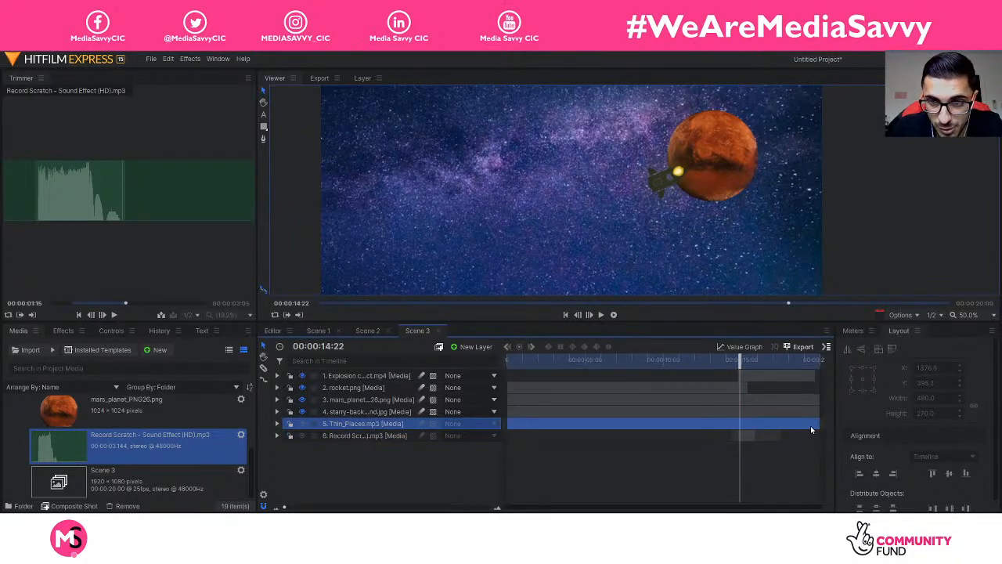
left_click_drag(817, 424, 740, 423)
left_click_drag(733, 360, 691, 362)
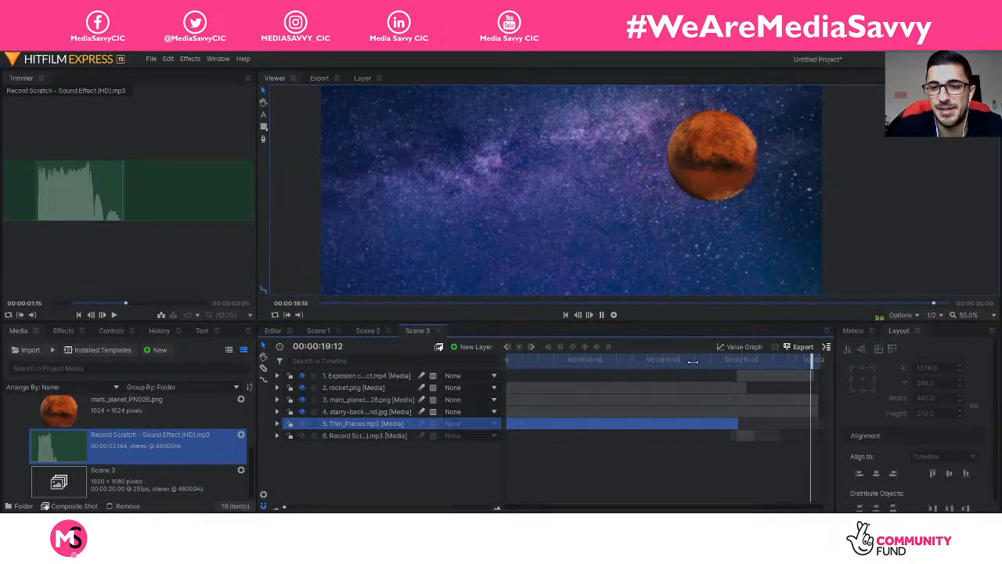
left_click(367, 468)
Step: Play Scene 3 from the beginning with the Viewer zoomed to 37.1%
key("Home")
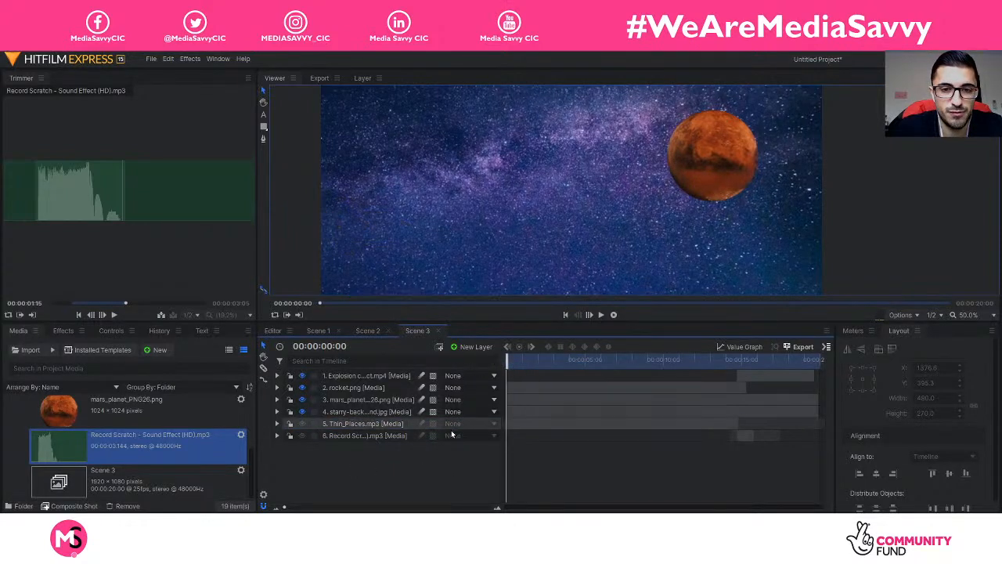
left_click(985, 315)
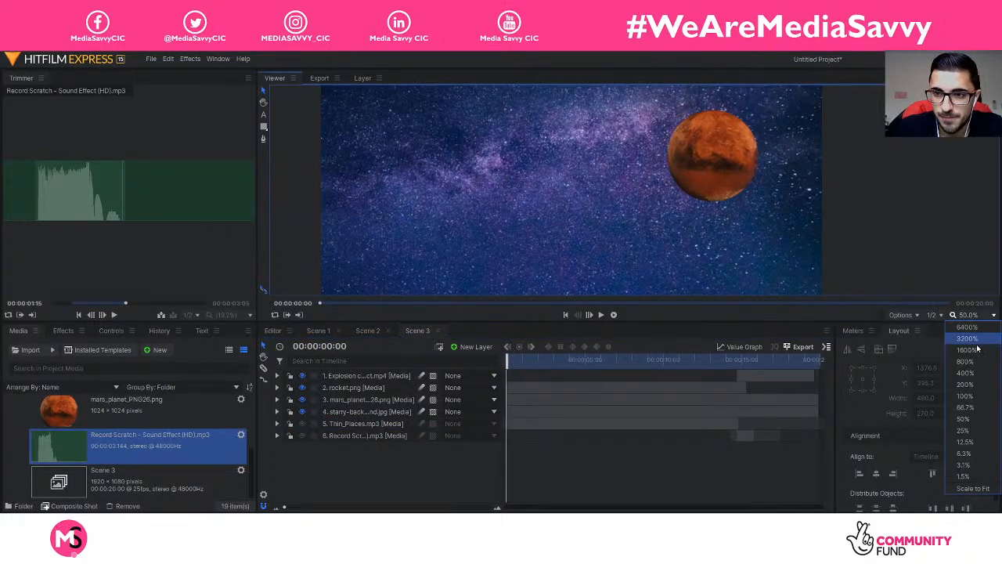
left_click(966, 490)
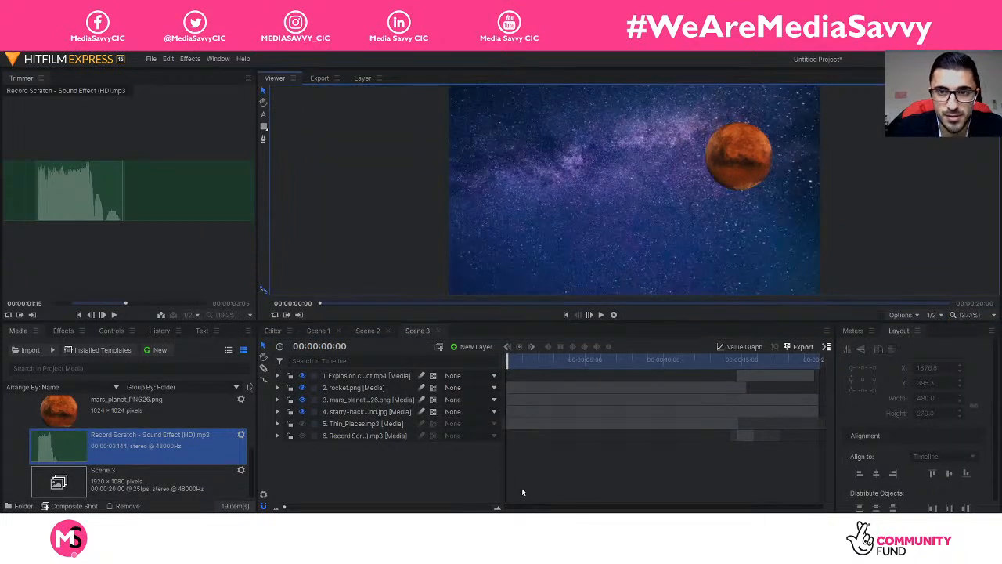
key("space")
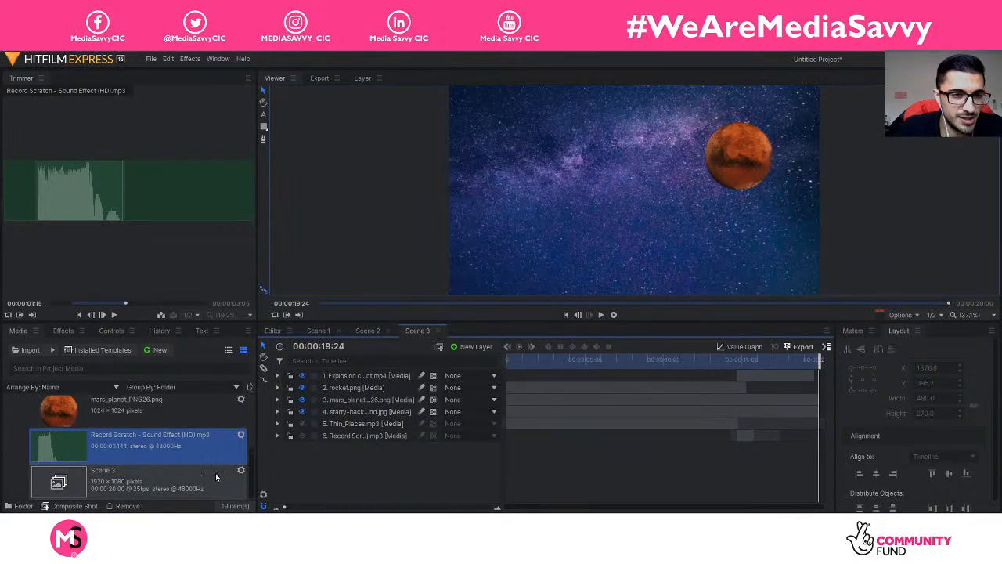
Step: Collapse the Scene 3 folder, check the Scene 1, 2 and 3 timelines, and switch to the Editor
scroll(170, 480, "up", 5)
left_click(9, 424)
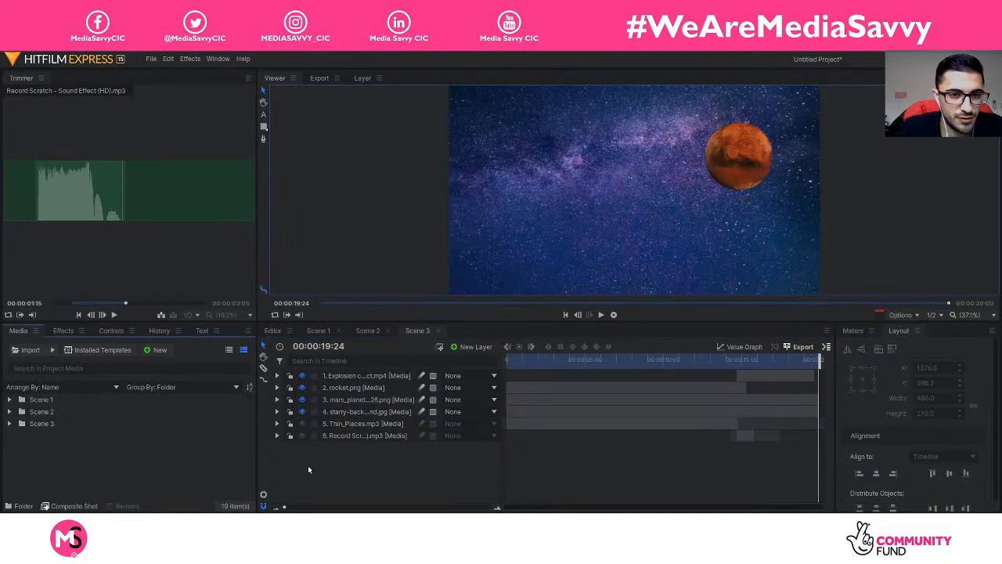
left_click(342, 330)
left_click(376, 331)
left_click(418, 332)
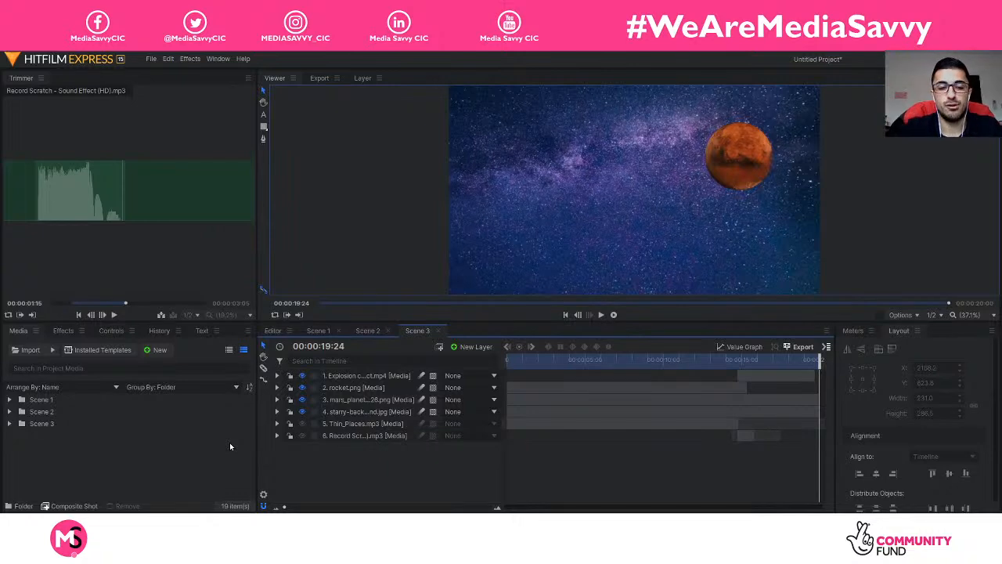
left_click(271, 331)
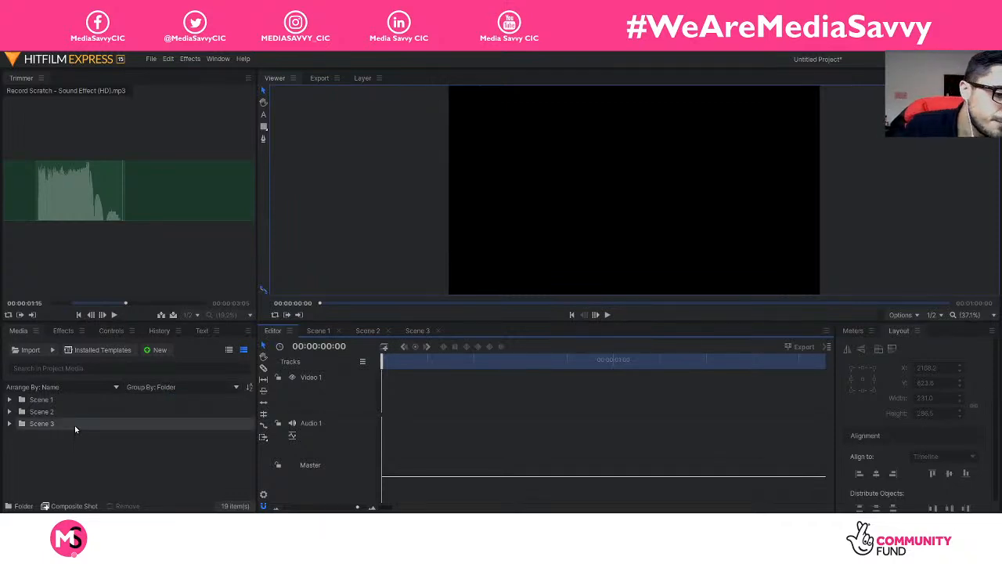
Step: Place the Scene 1 composite shot at the start of the Editor timeline and zoom out
left_click(10, 399)
scroll(148, 442, "down", 2)
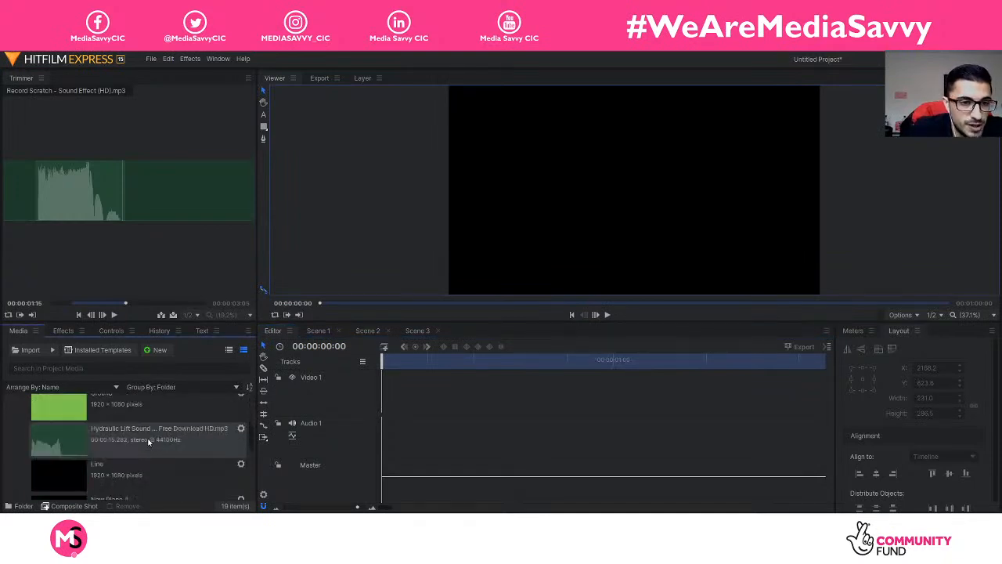
scroll(148, 442, "down", 5)
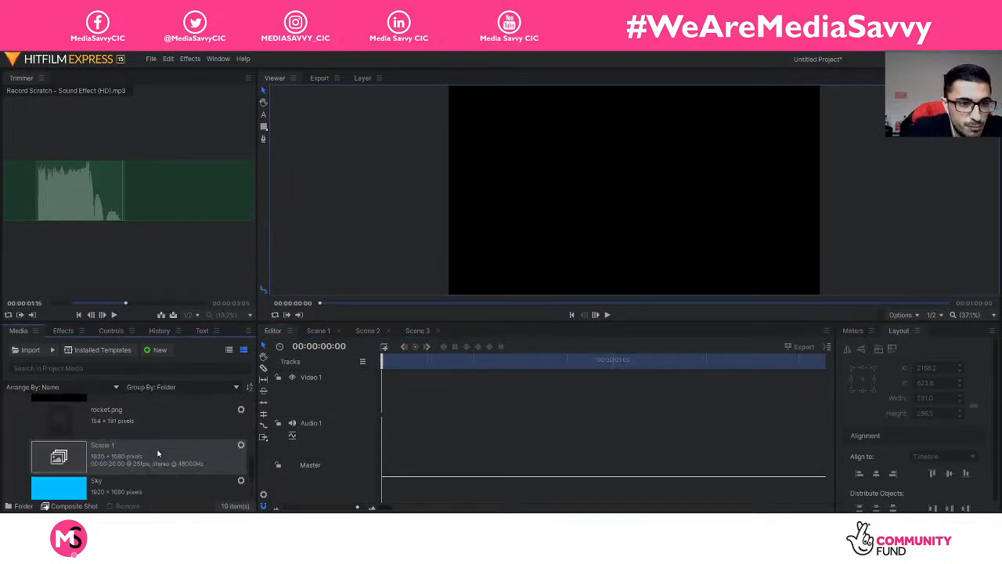
left_click(134, 457)
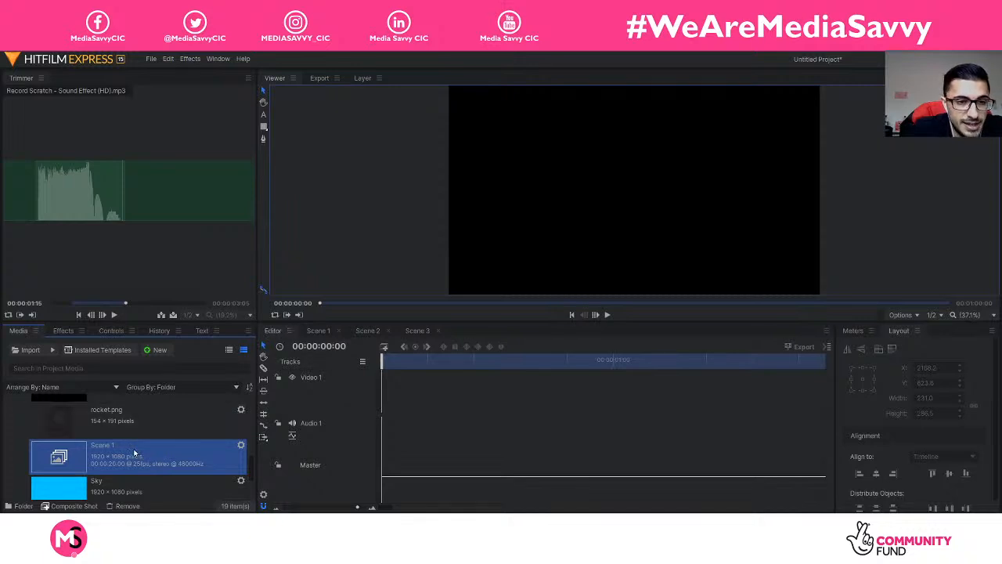
left_click_drag(135, 457, 381, 437)
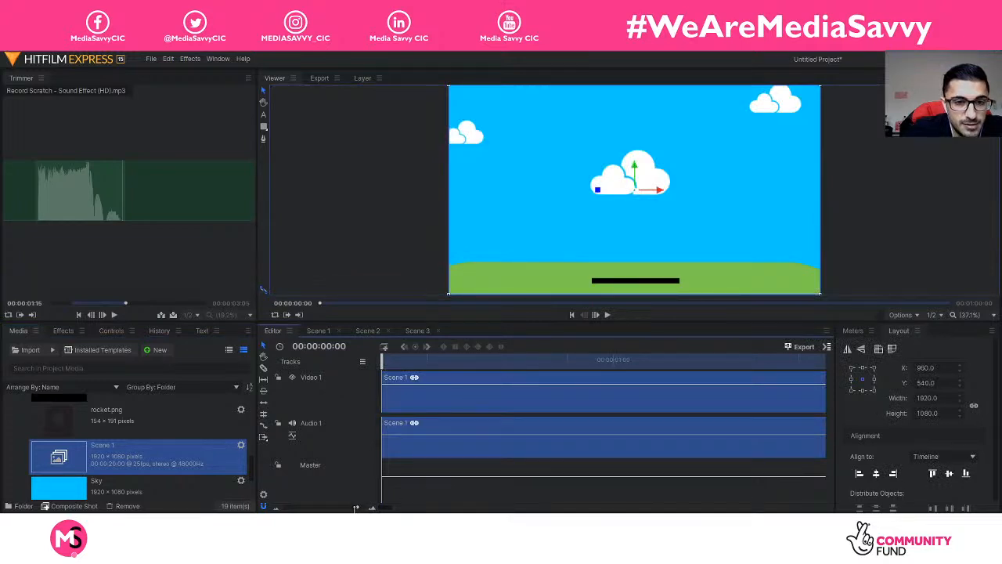
left_click_drag(357, 509, 284, 507)
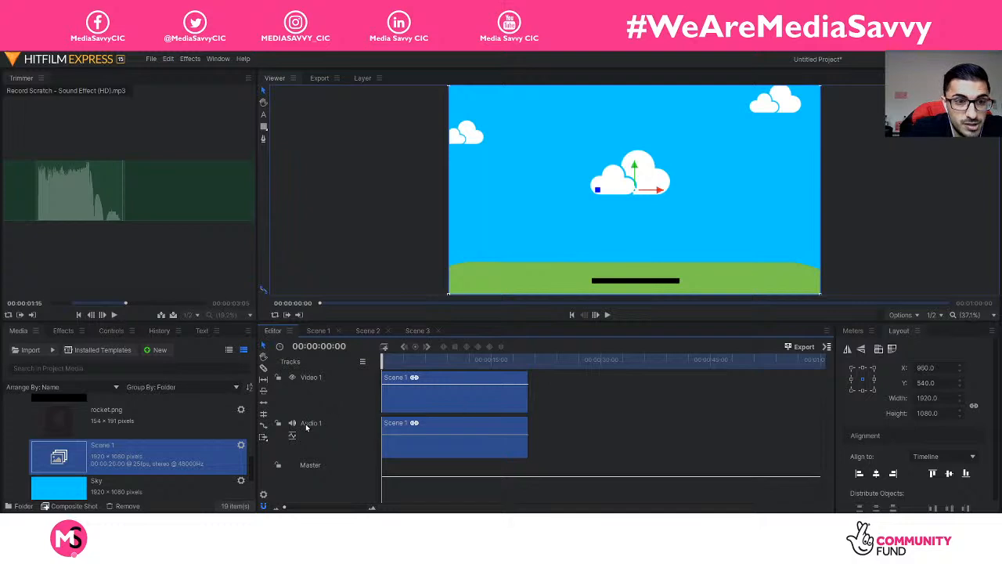
Step: Add the Scene 2 composite shot right after Scene 1 and check the transition between them
scroll(134, 452, "down", 5)
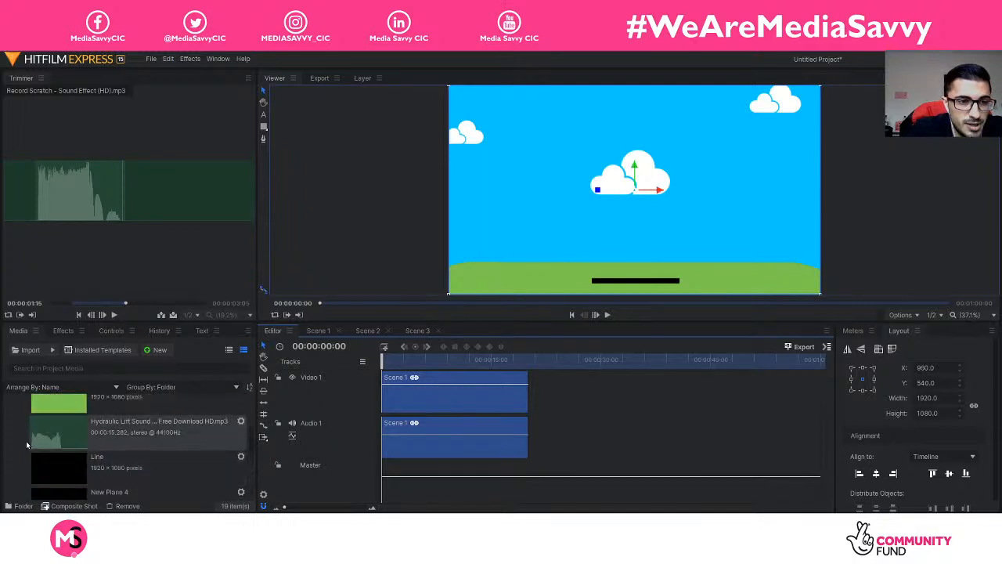
left_click(10, 405)
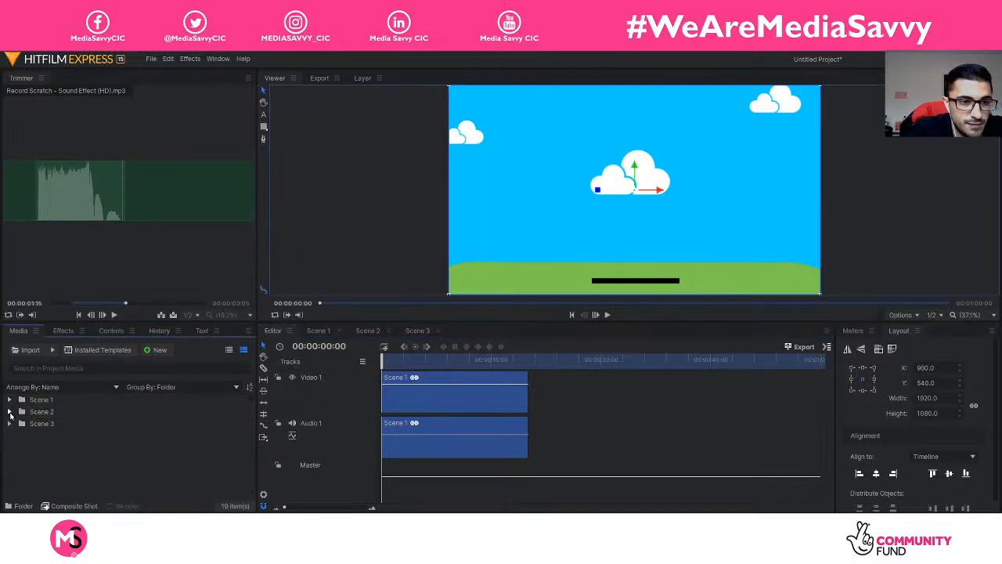
left_click(9, 412)
left_click(101, 441)
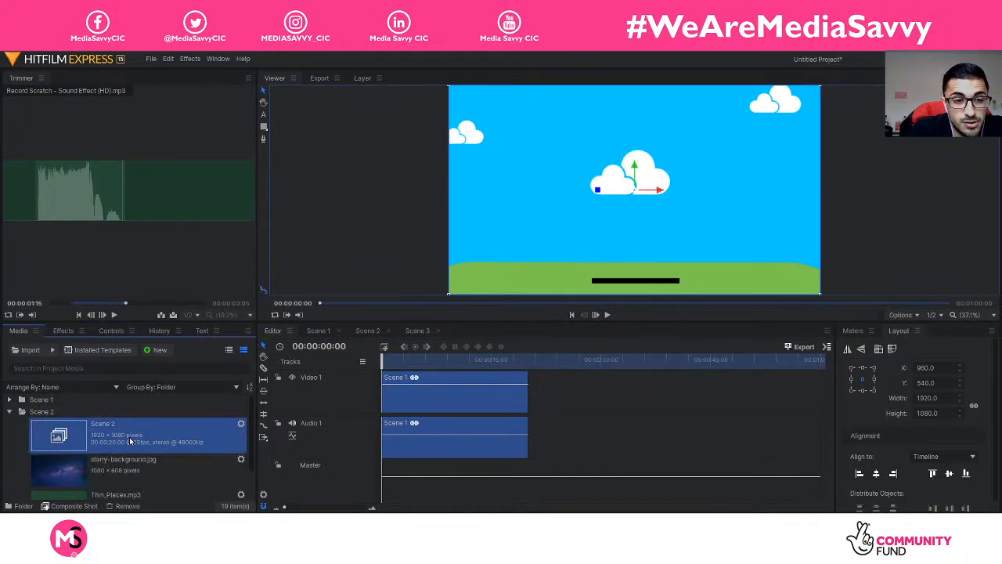
left_click_drag(265, 437, 528, 434)
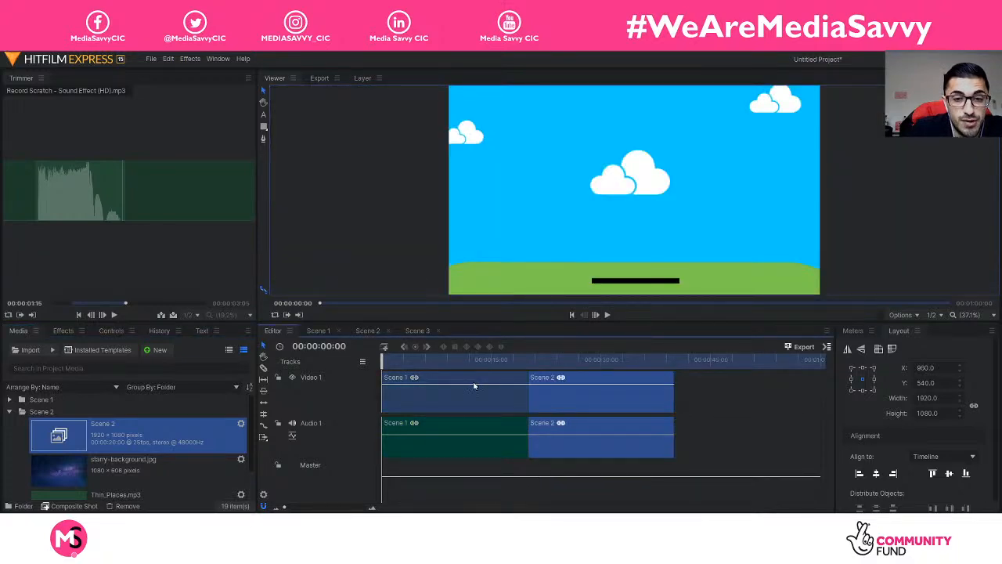
left_click(488, 433)
left_click(548, 391)
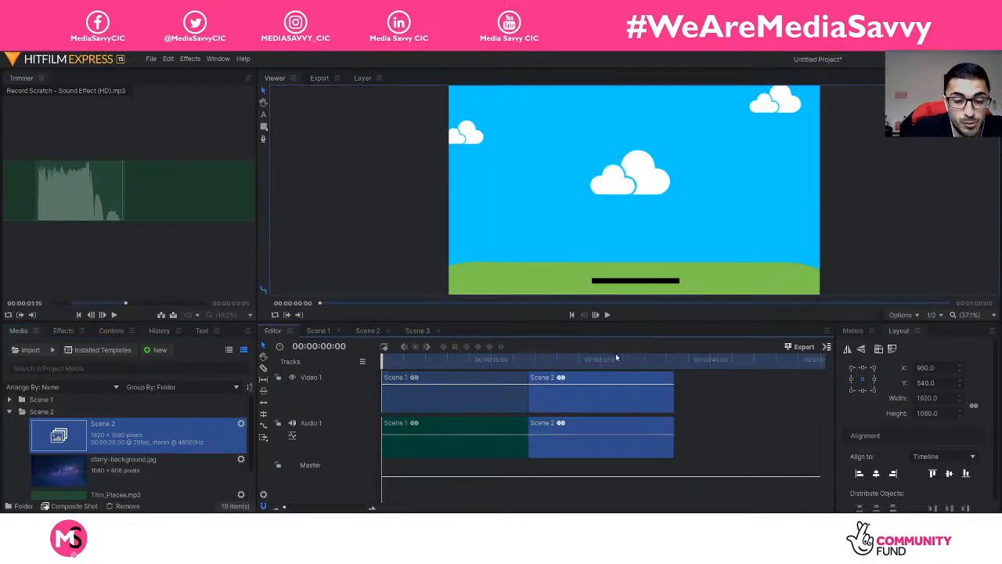
left_click(573, 358)
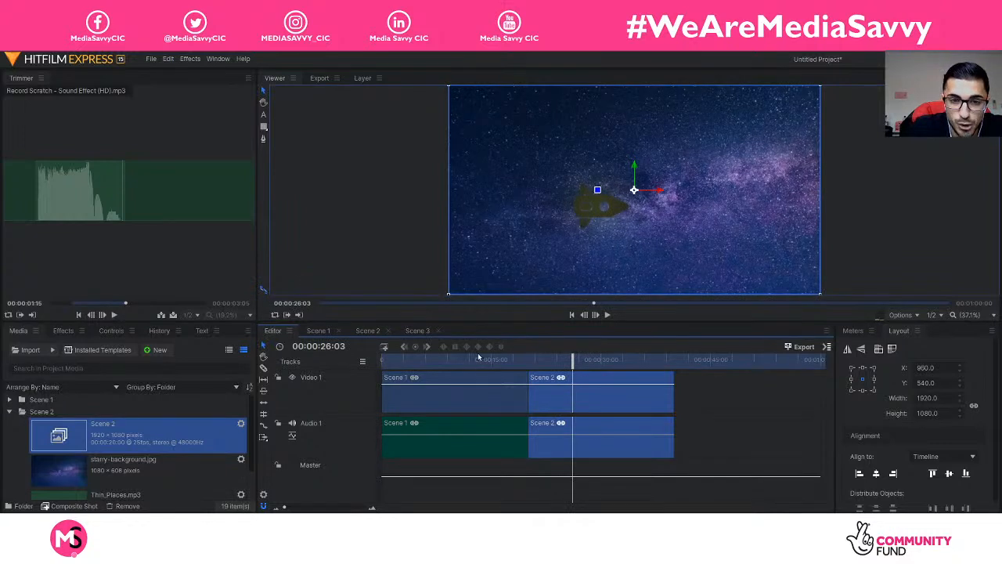
left_click(464, 360)
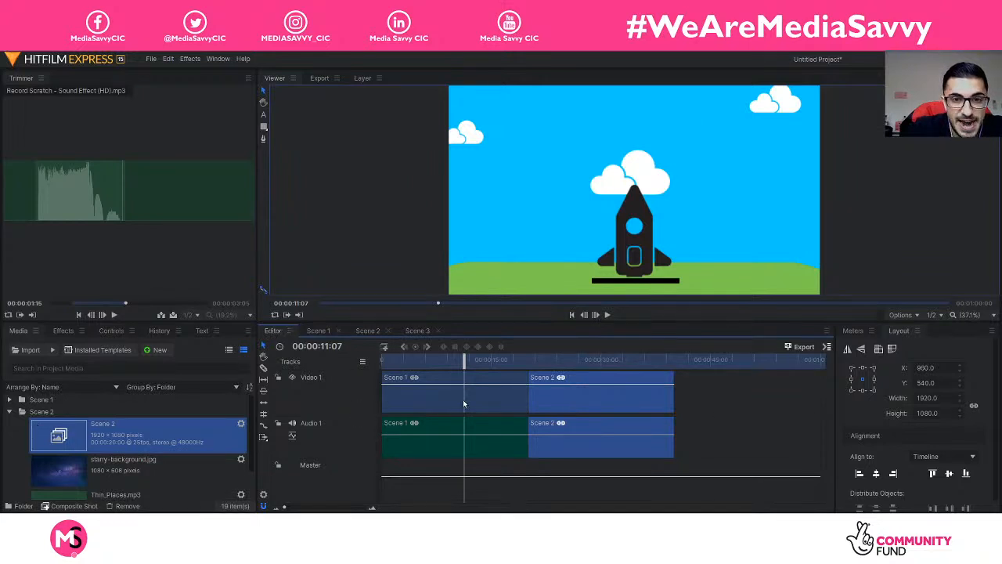
left_click(418, 385)
left_click(580, 394)
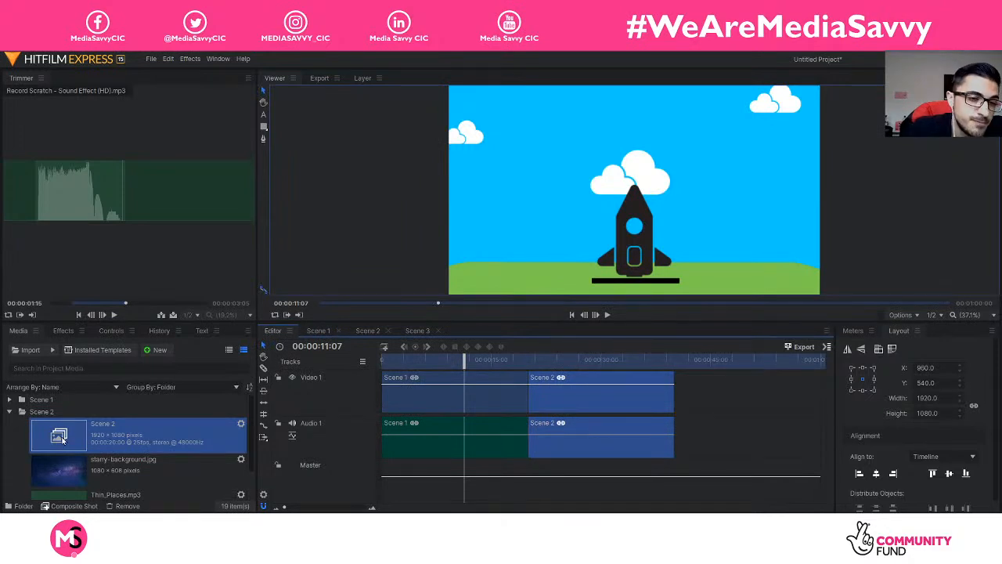
Step: Add the Scene 3 composite shot right after Scene 2
left_click(10, 411)
left_click(9, 423)
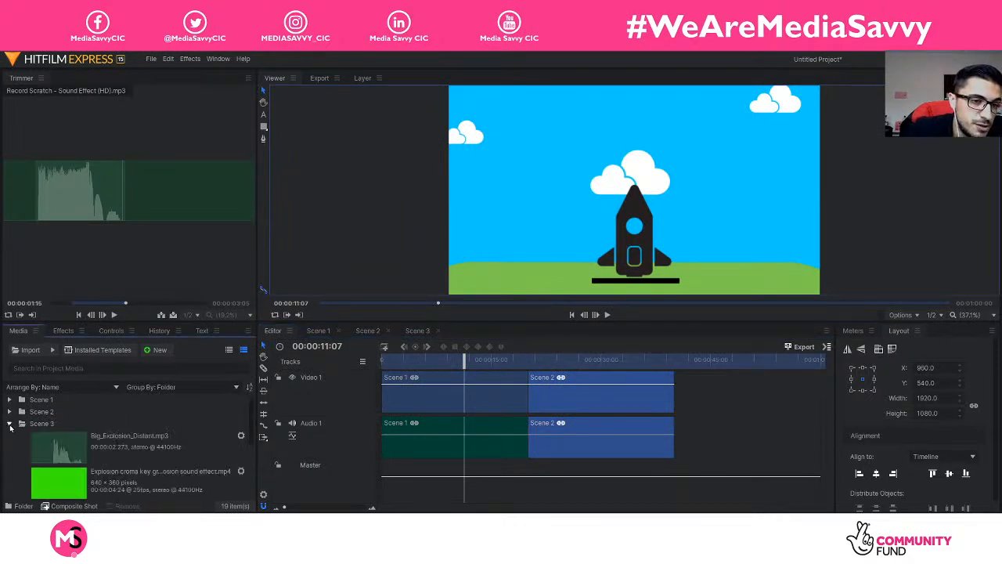
scroll(133, 455, "down", 2)
left_click(137, 470)
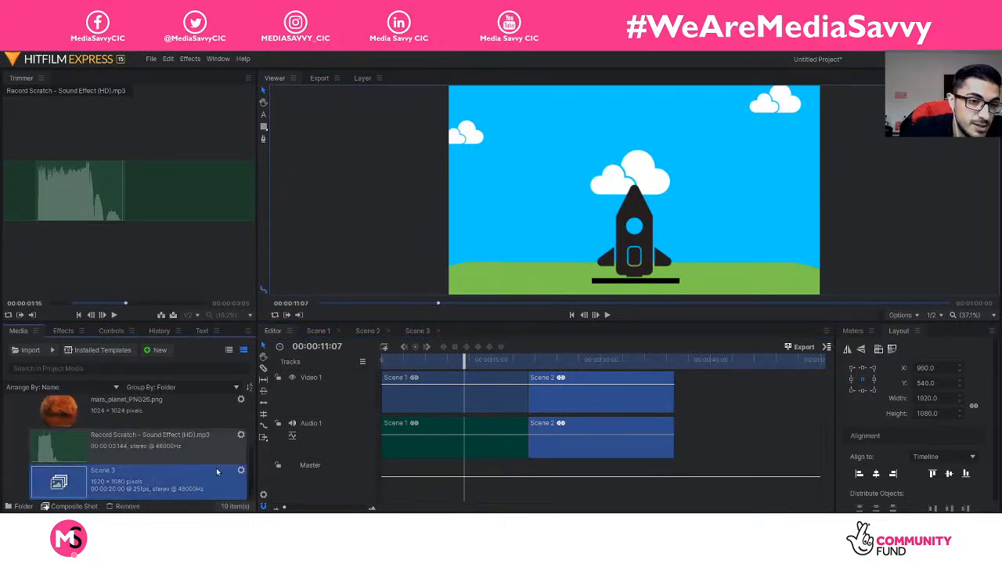
left_click_drag(181, 482, 677, 405)
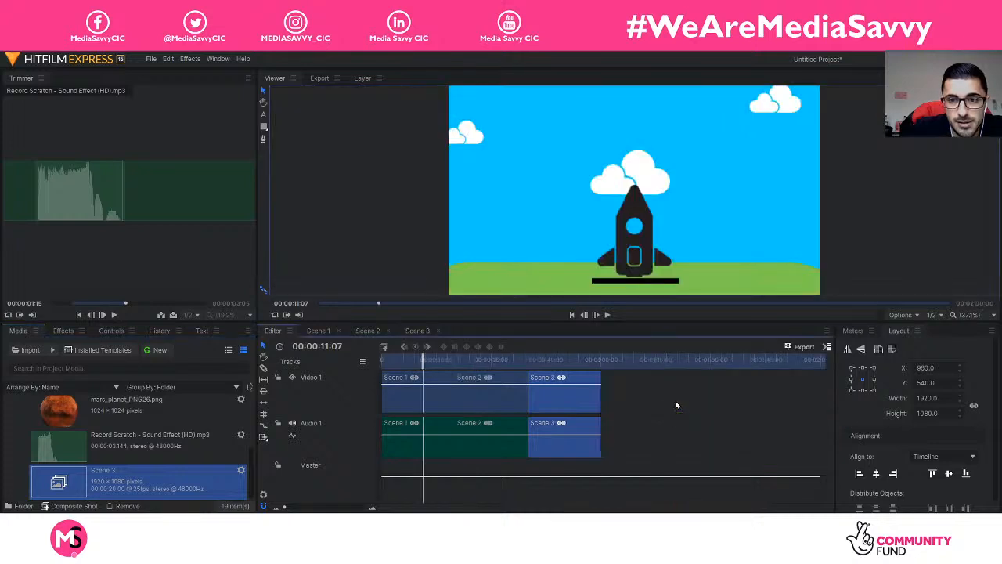
left_click(601, 359)
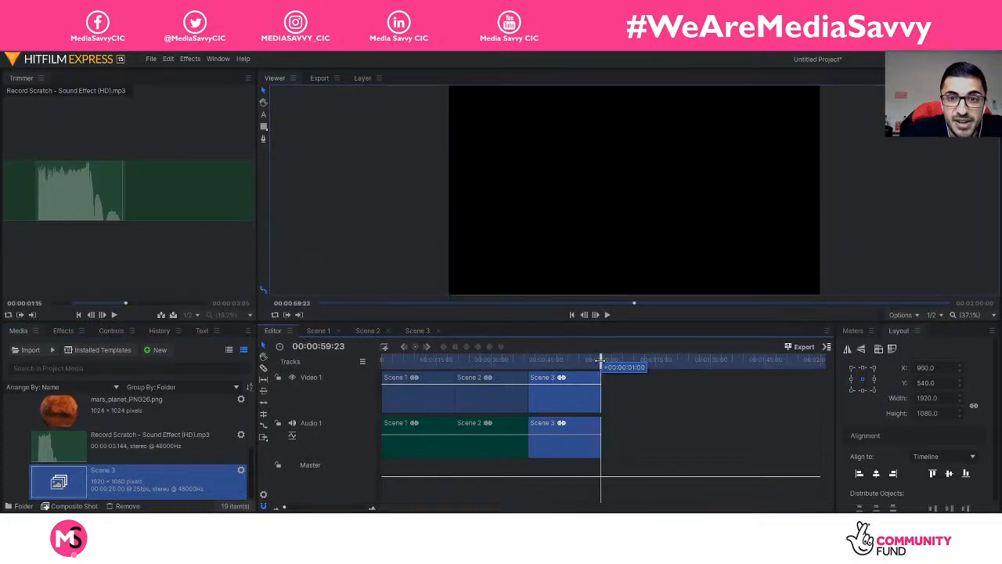
left_click_drag(601, 359, 381, 359)
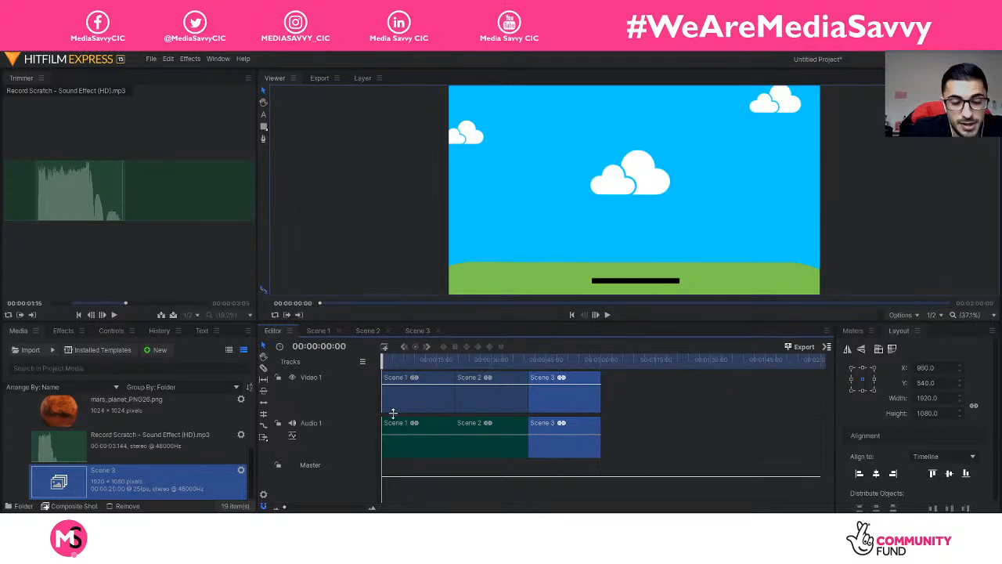
key("space")
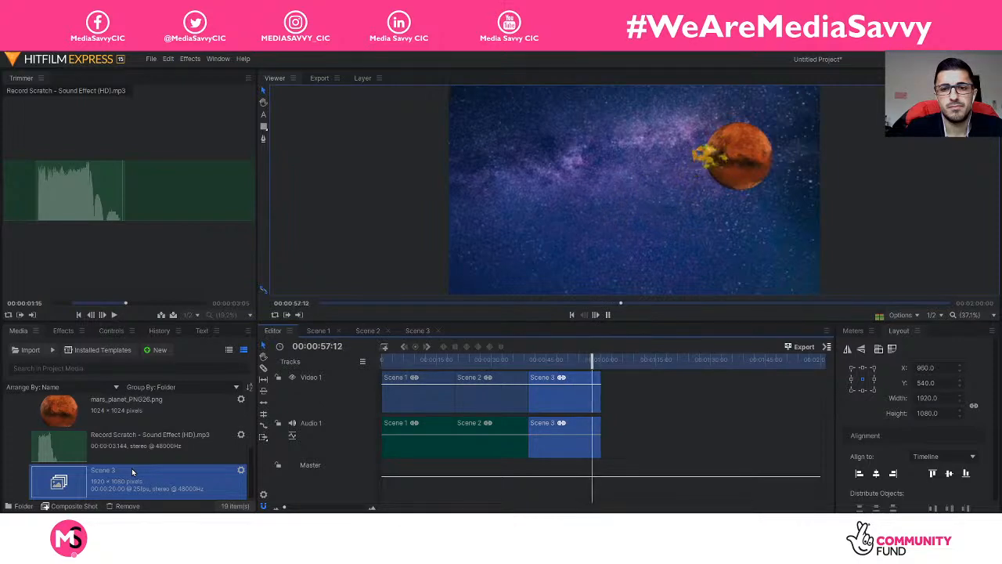
key("space")
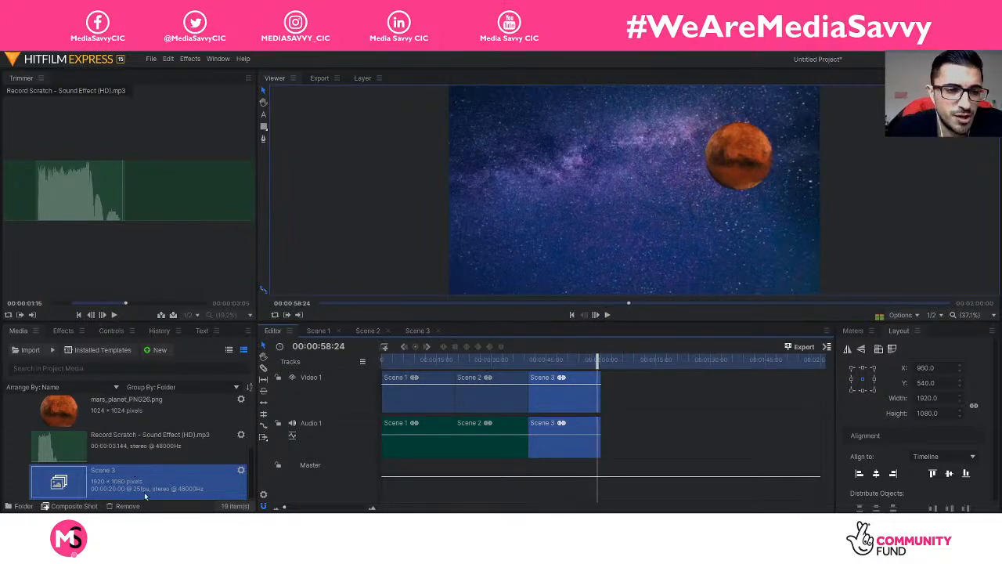
Step: Search the effects for 'fade' and drop Fade to Color onto the end of Scene 3 on Video 1
left_click(64, 331)
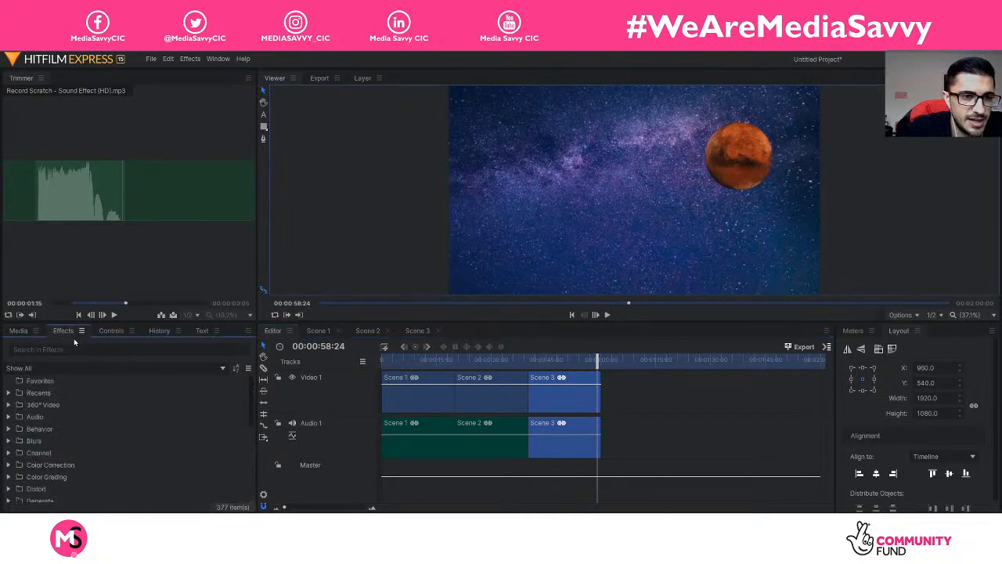
left_click(92, 350)
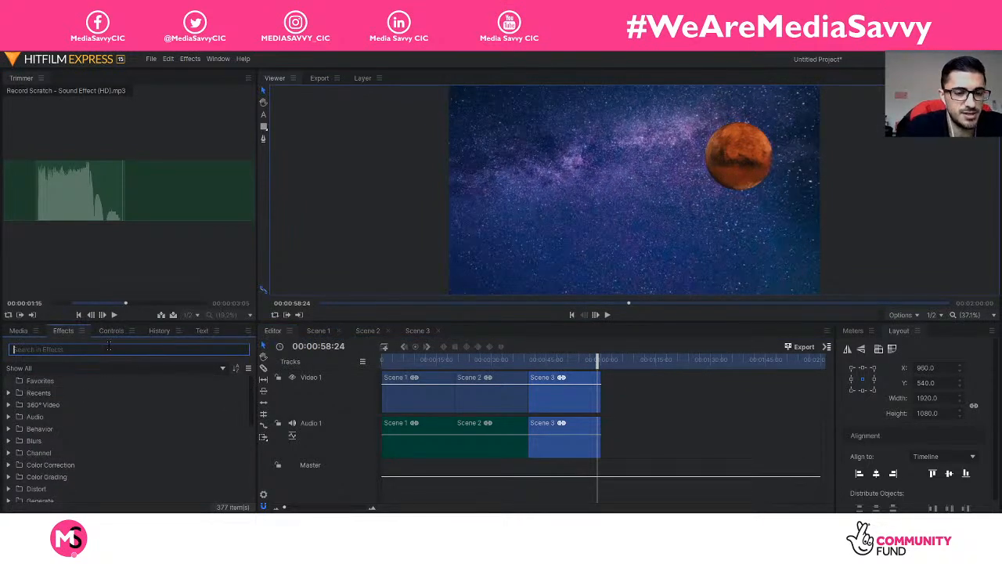
type("fade")
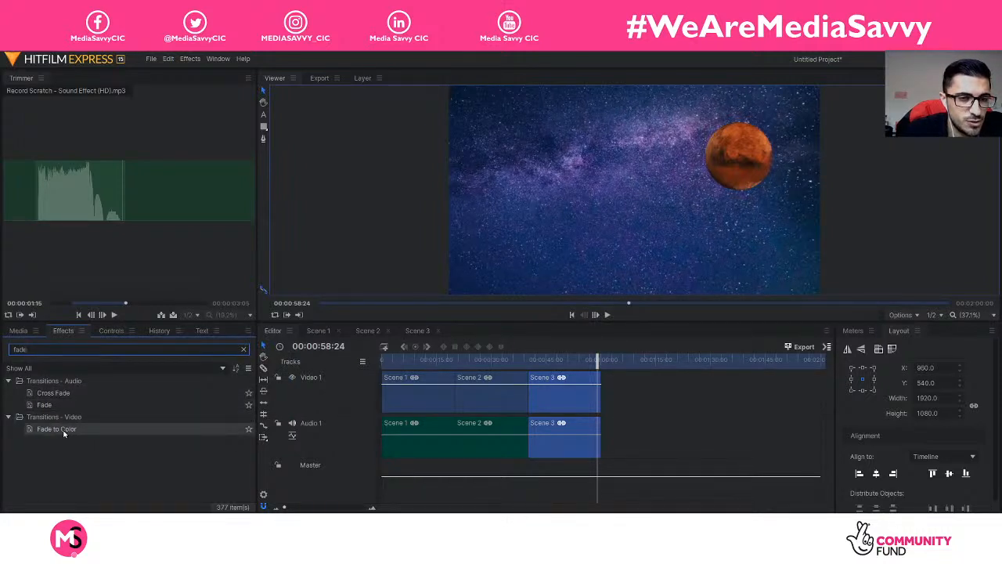
mouse_move(64, 433)
left_mouse_down()
mouse_move(368, 431)
mouse_move(602, 395)
left_mouse_up()
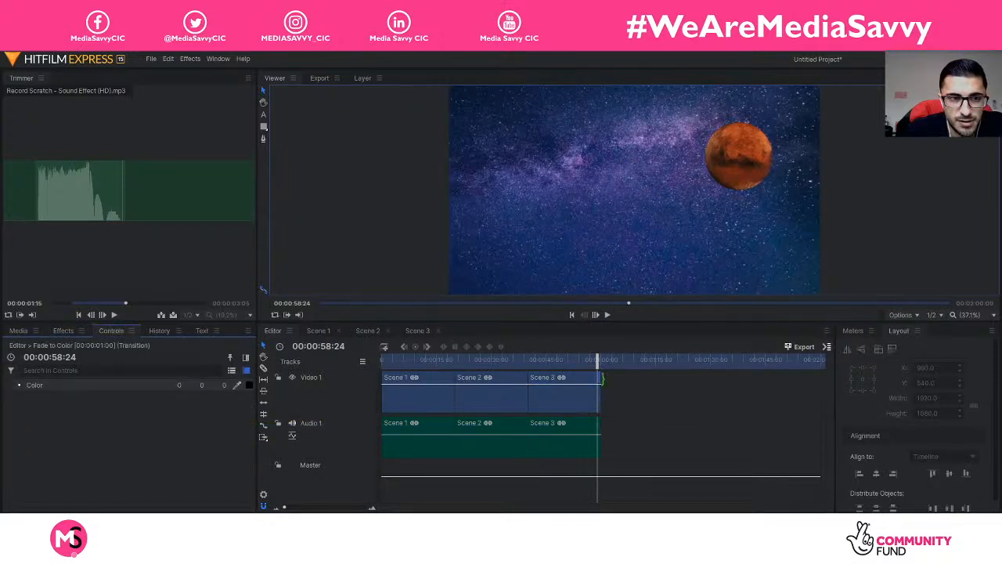
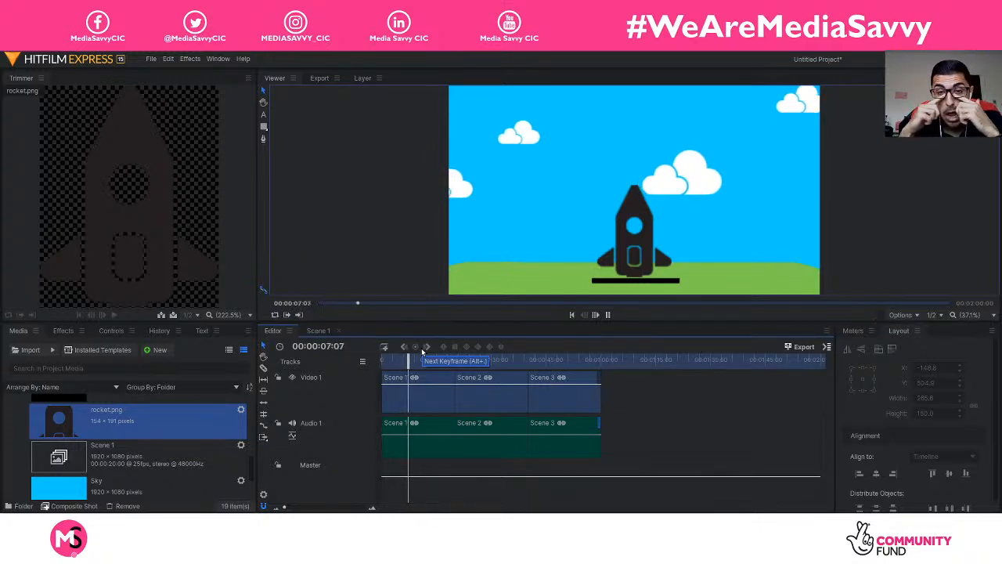
Step: Stop playback of the Scene 1–3 sequence on the Editor timeline
key("space")
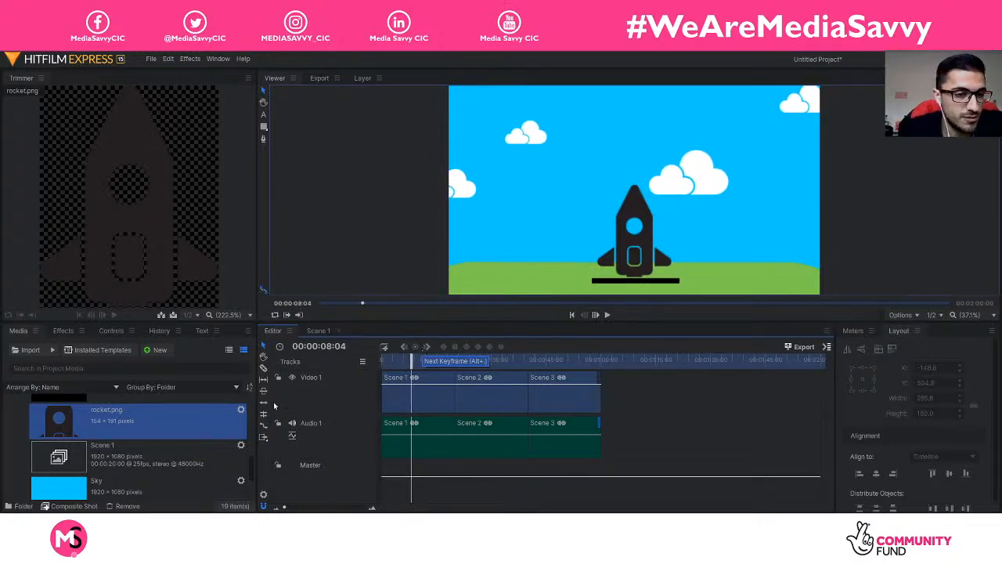
scroll(116, 434, "up", 2)
scroll(115, 434, "down", 1)
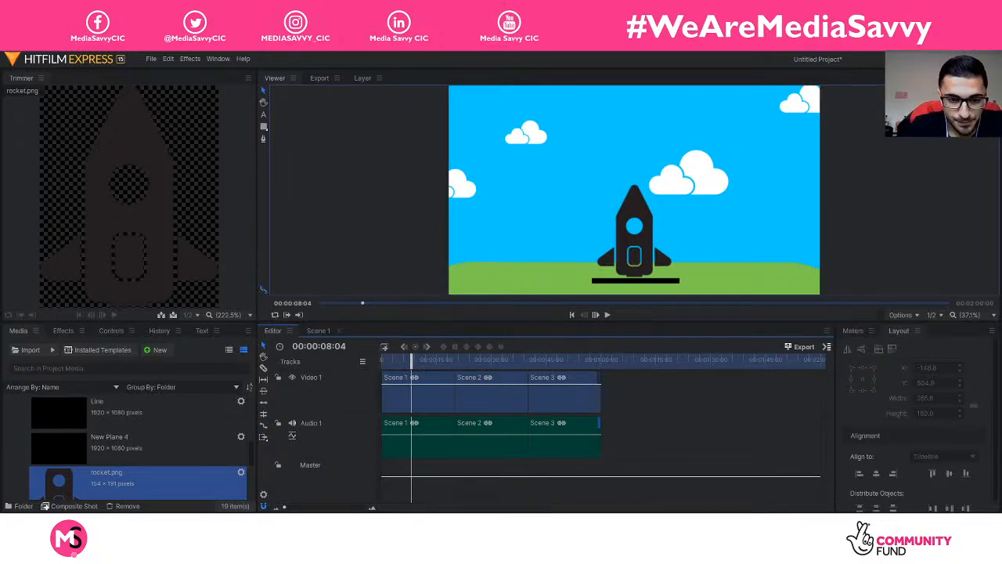
key("alt+Tab")
Step: Open the rocket file from the Vector folder with Adobe Photoshop CS6
left_click(259, 385)
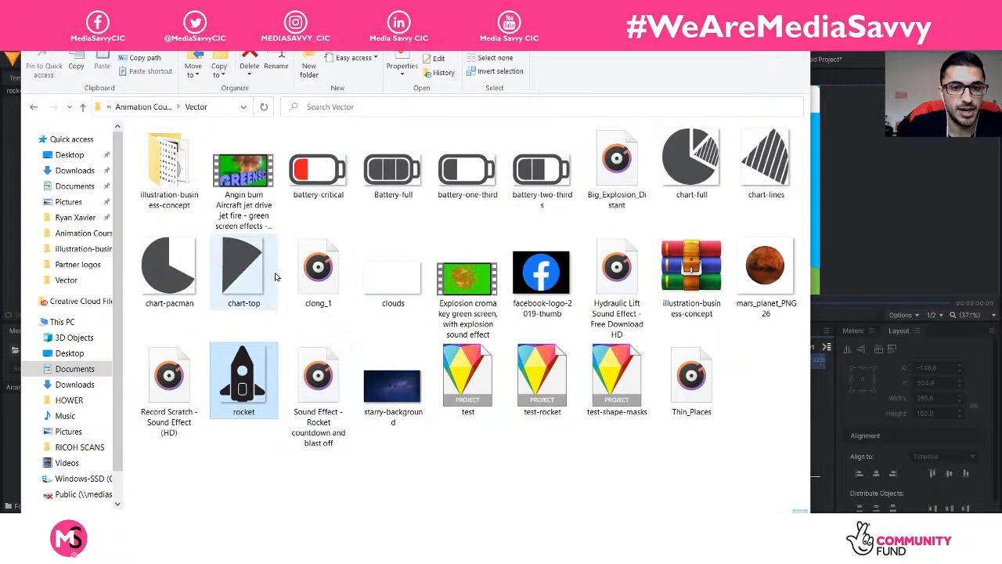
double_click(182, 174)
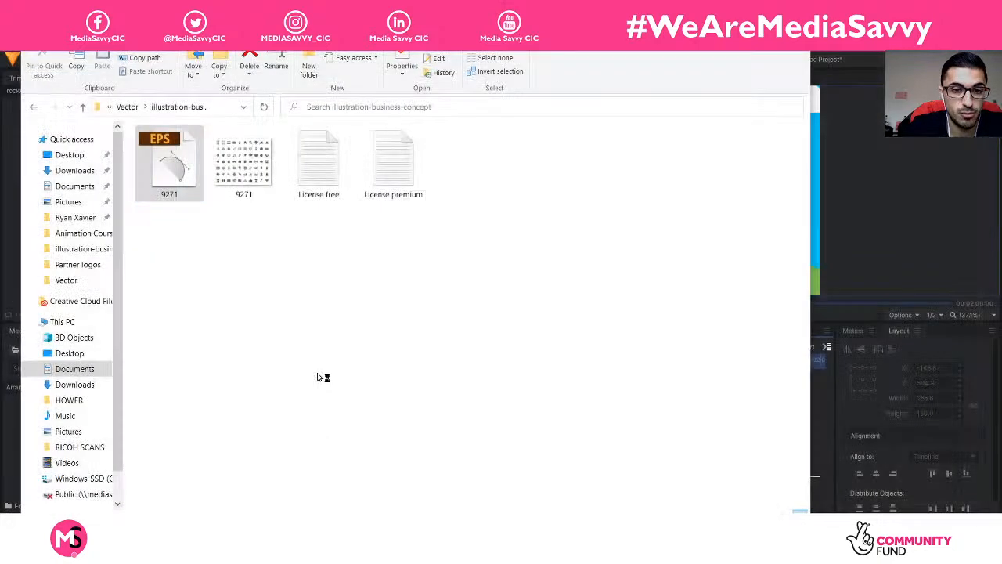
left_click(34, 106)
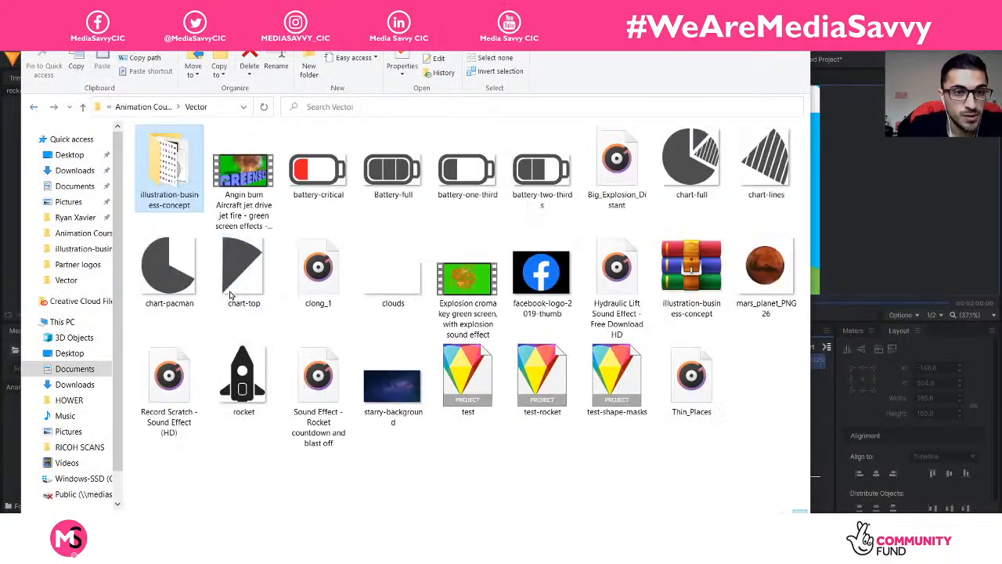
right_click(238, 357)
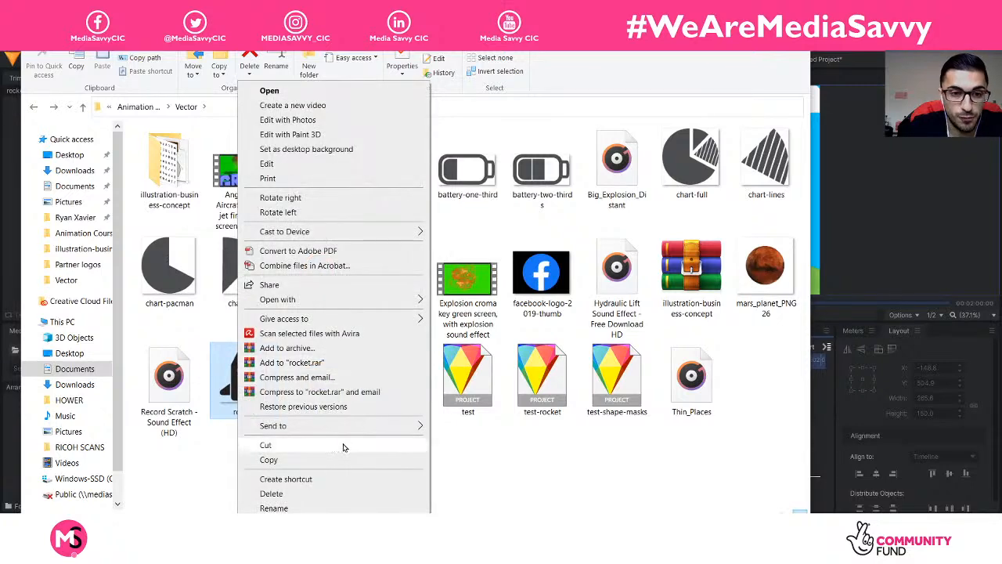
mouse_move(325, 304)
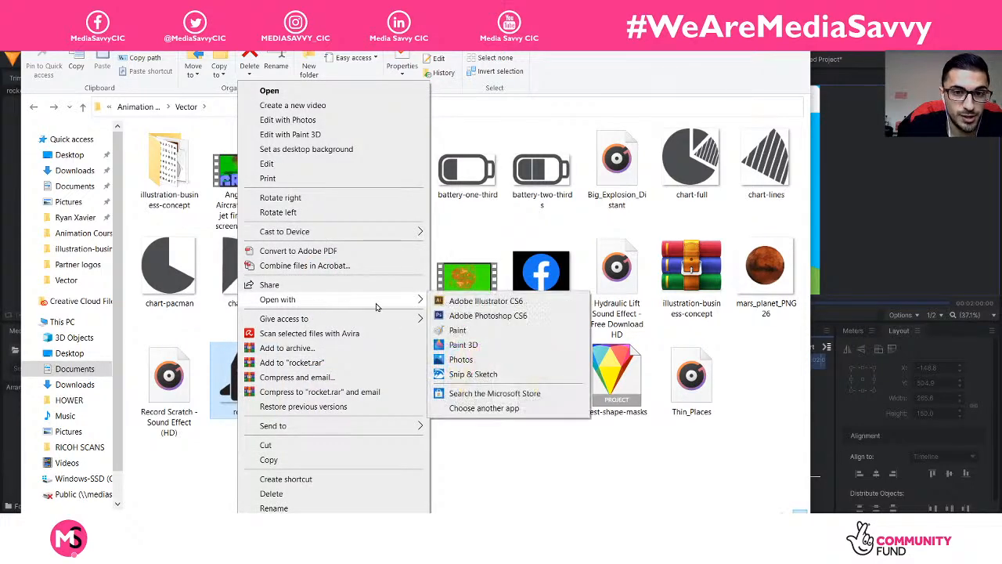
left_click(484, 315)
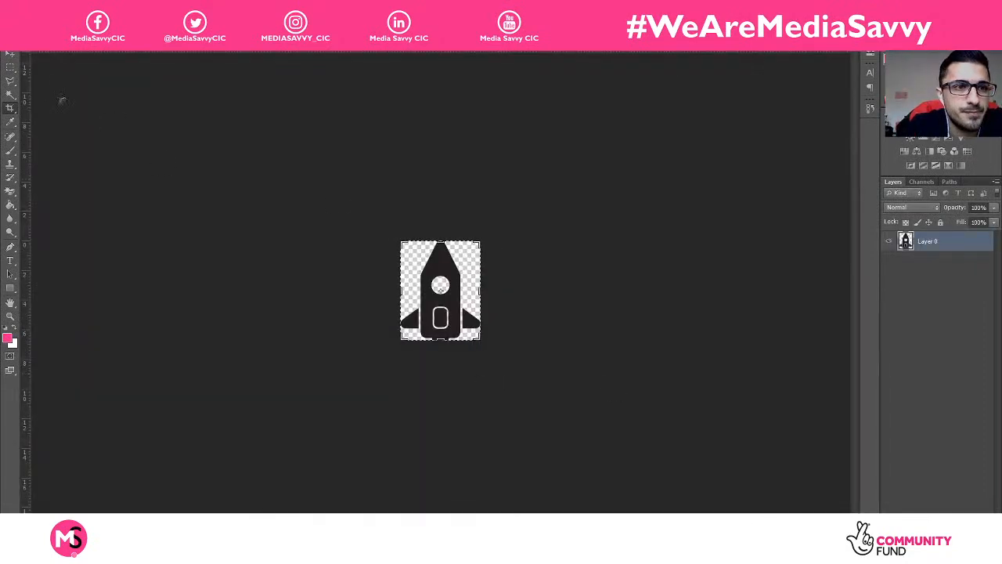
Step: Add a bright red Color Overlay to Layer 0 through its Blending Options
left_click(10, 54)
right_click(929, 256)
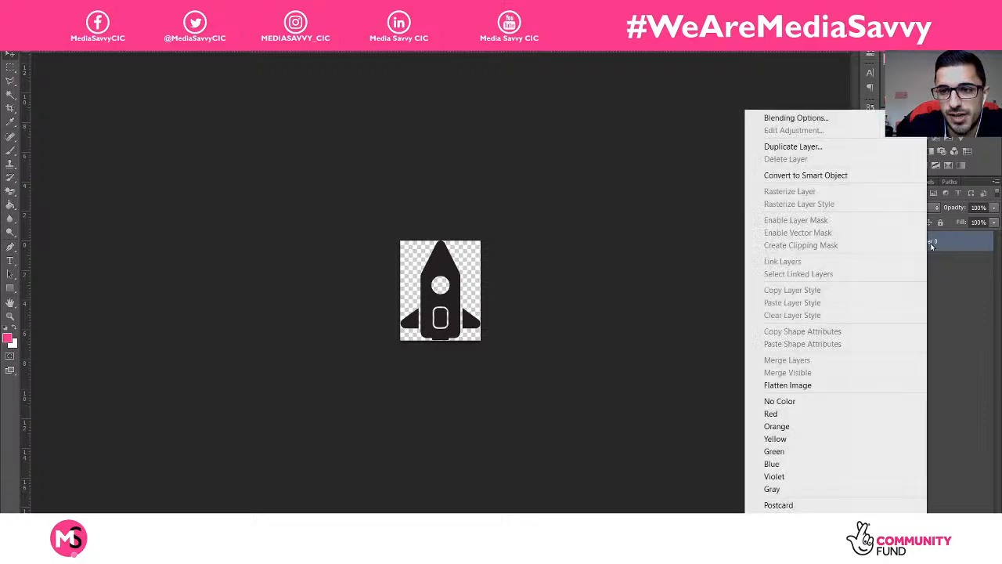
left_click(964, 355)
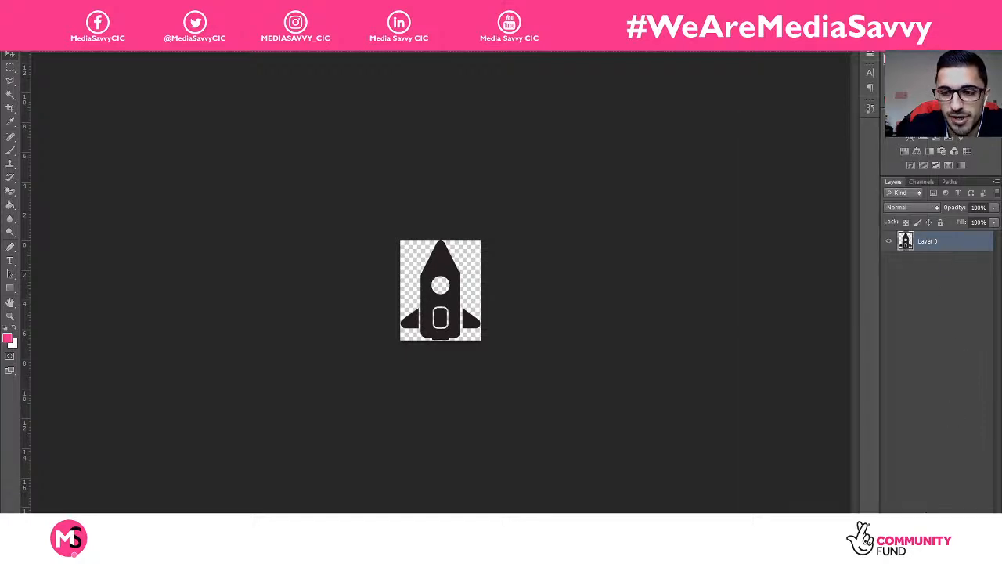
right_click(953, 247)
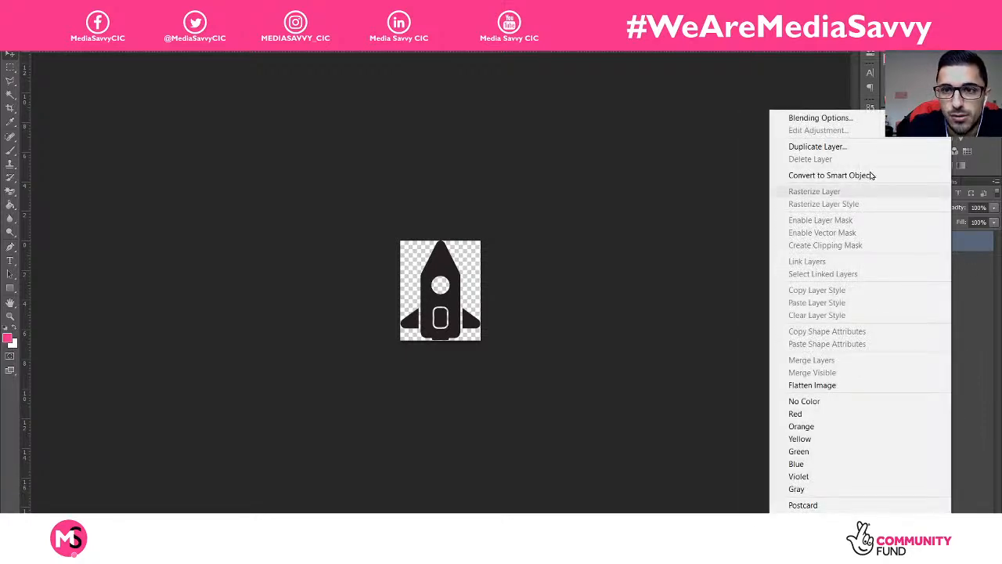
left_click(826, 118)
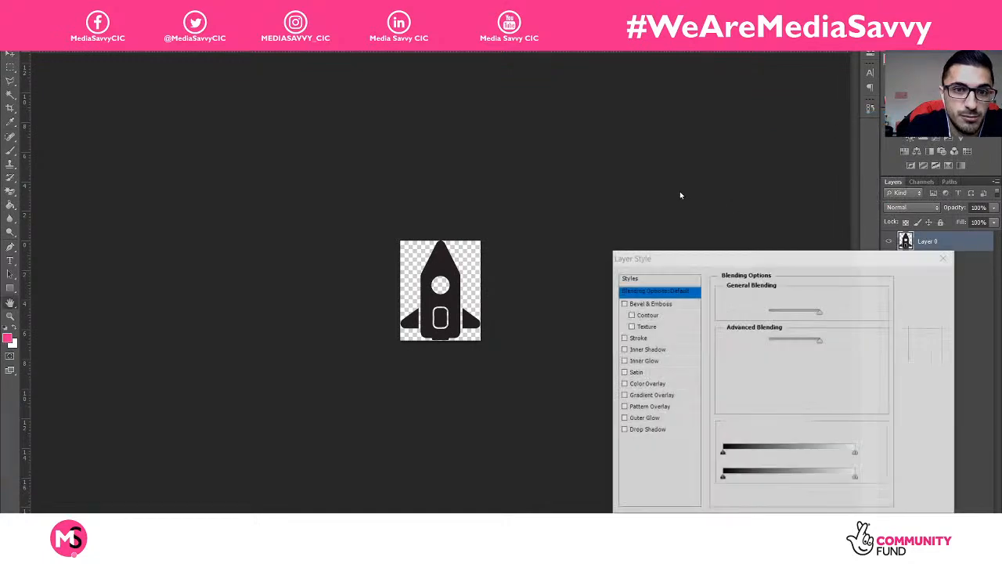
left_click_drag(714, 259, 680, 182)
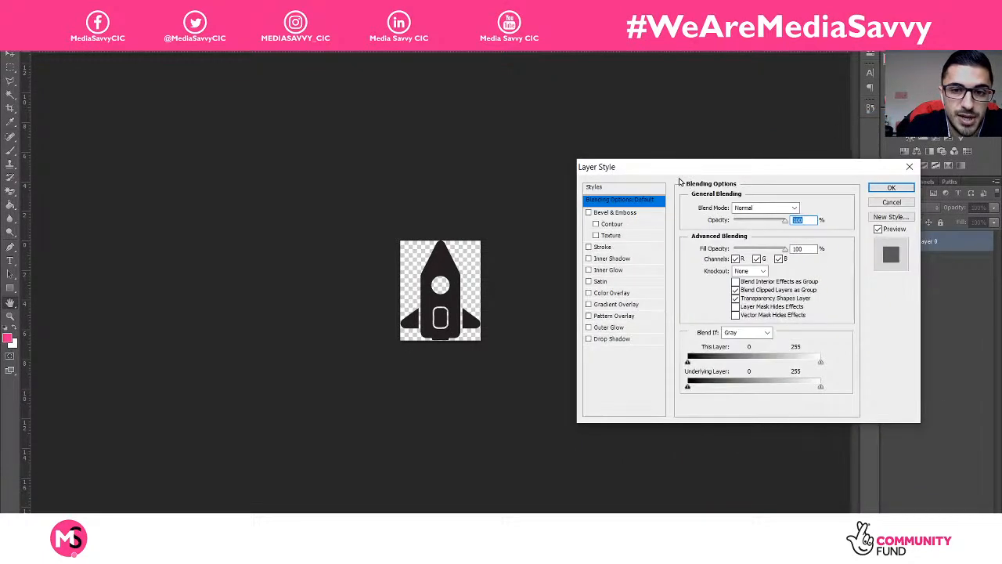
left_click(611, 295)
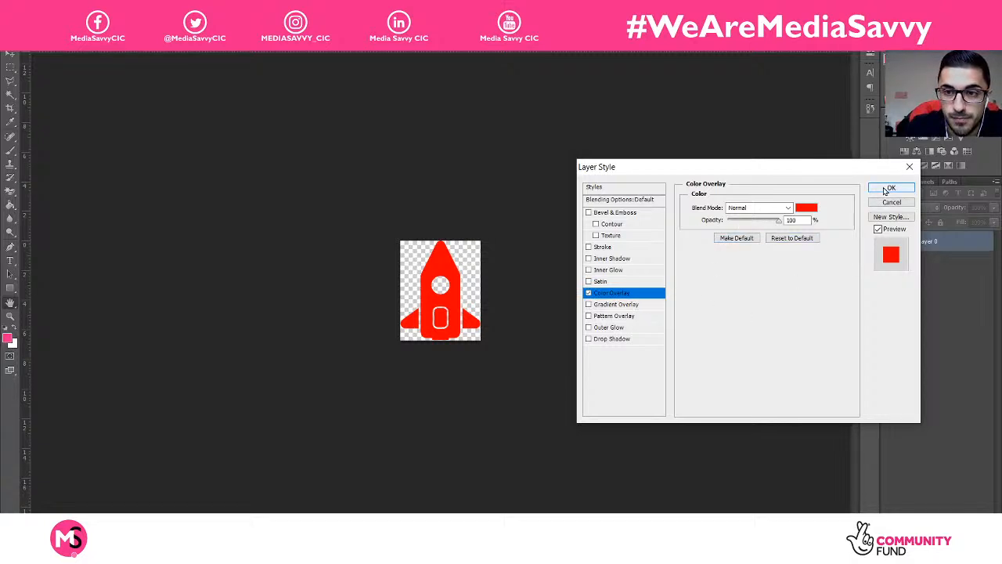
left_click(811, 210)
left_click_drag(331, 252, 315, 242)
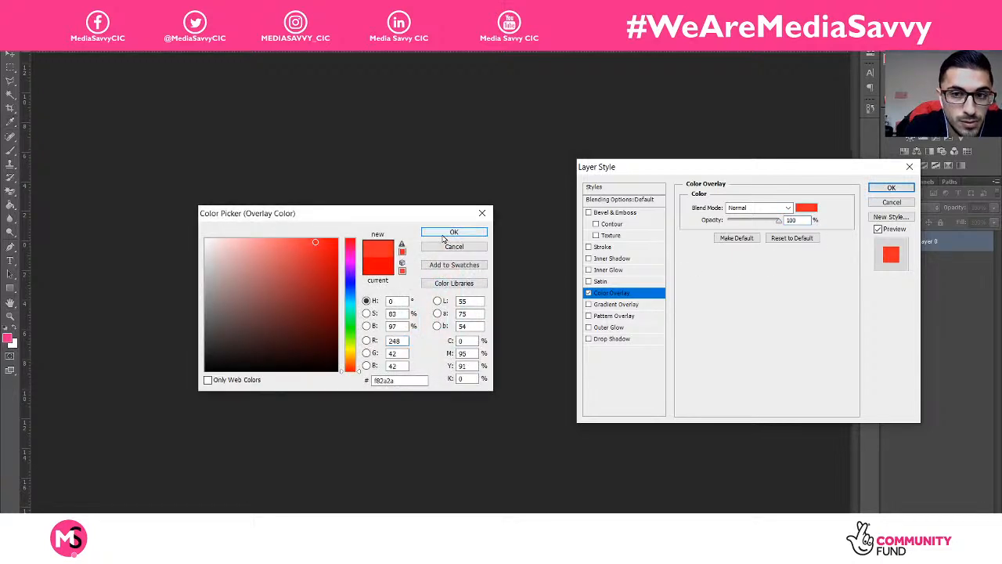
left_click(443, 236)
left_click(890, 188)
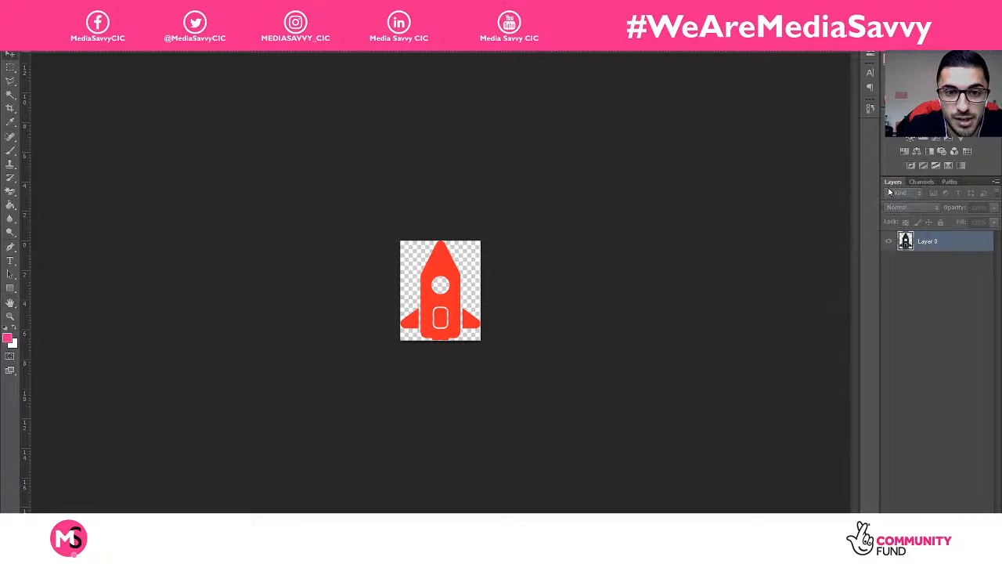
Step: Save the red rocket as PNG, replacing the existing rocket.png
left_click(29, 7)
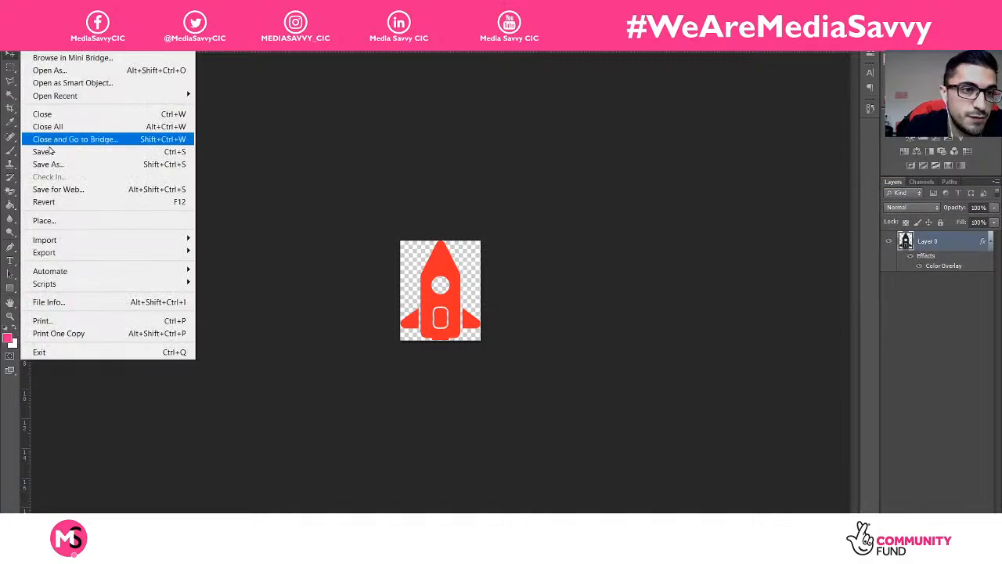
left_click(55, 166)
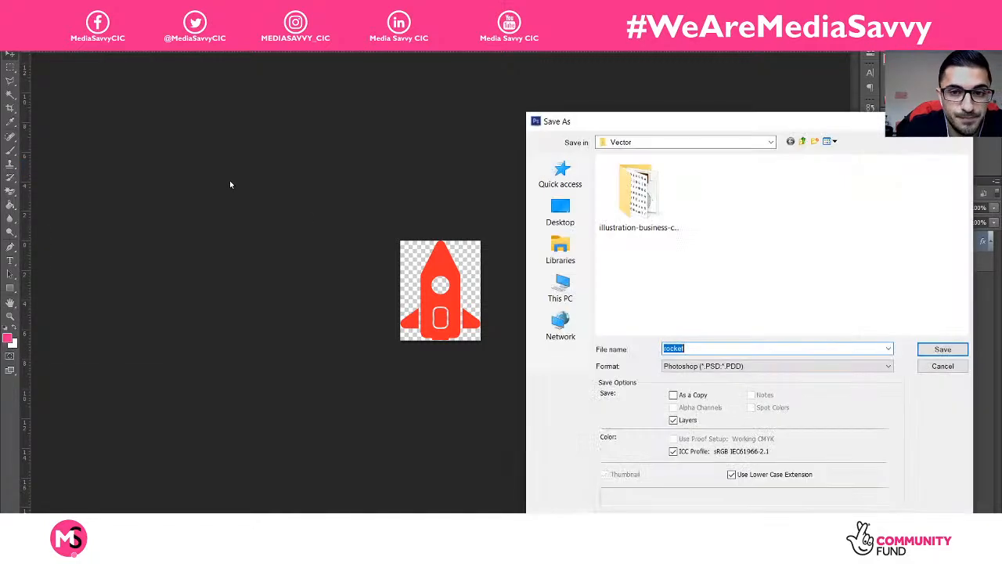
left_click(709, 367)
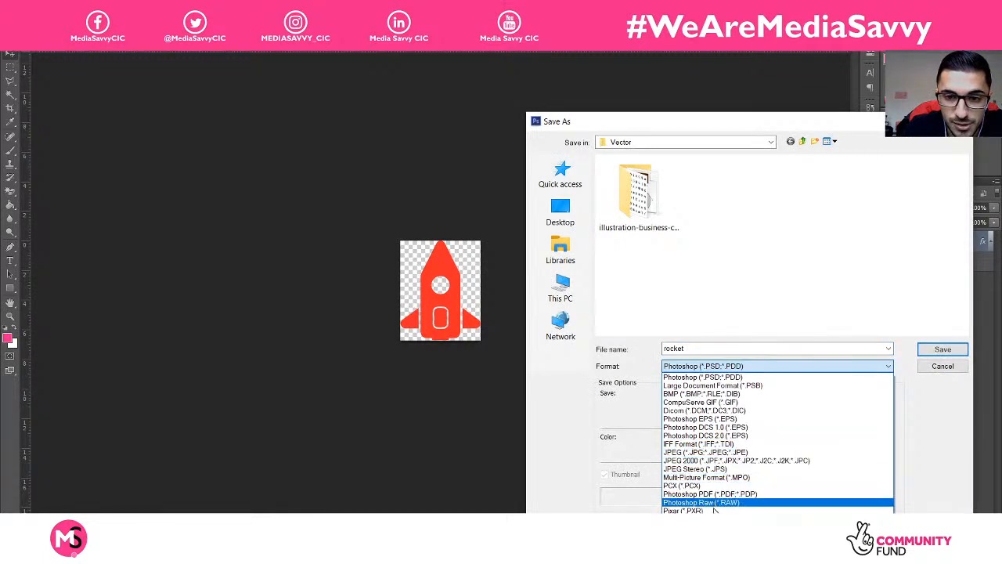
left_click(689, 520)
scroll(736, 313, "down", 3)
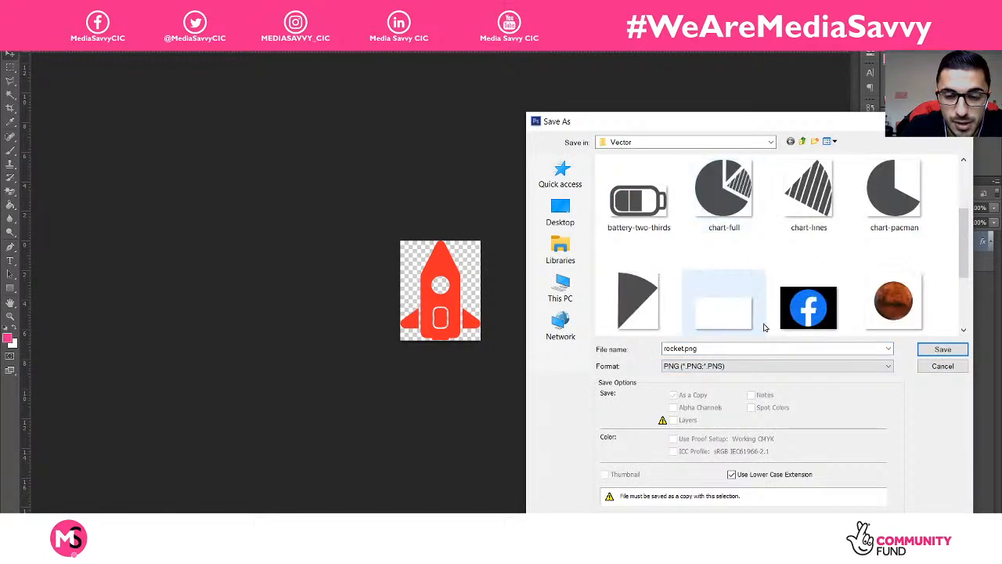
scroll(909, 313, "down", 2)
left_click(674, 314)
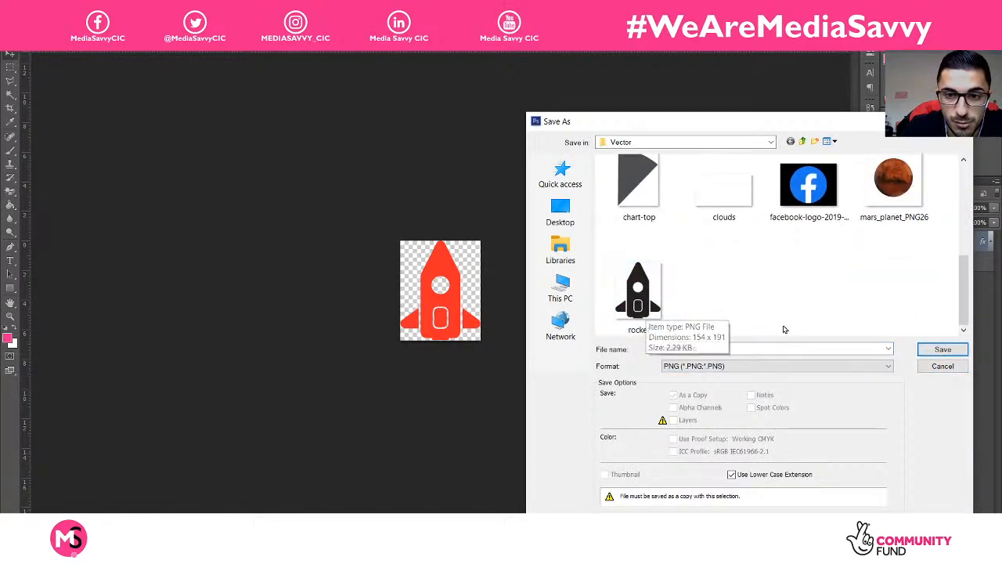
left_click(930, 351)
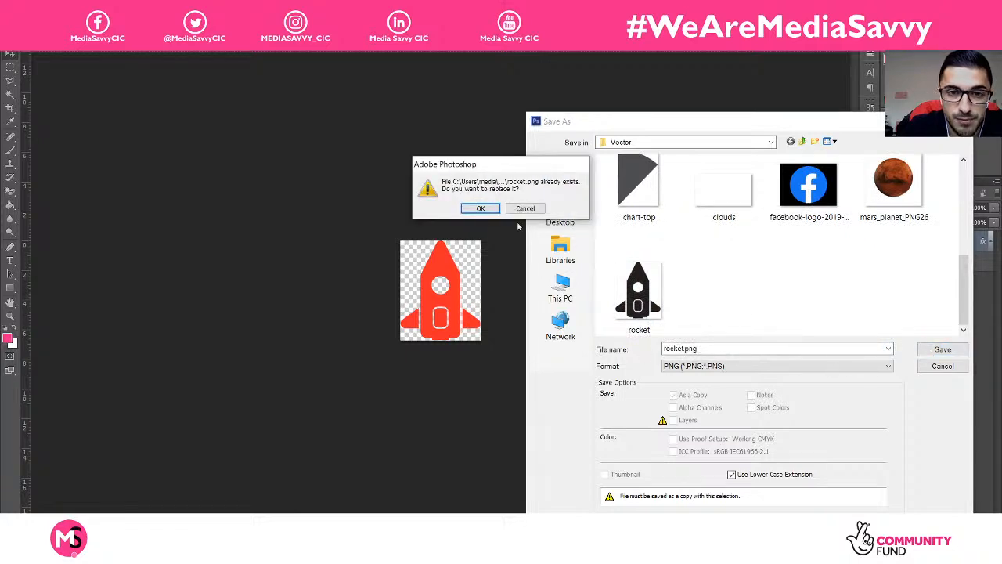
left_click(480, 209)
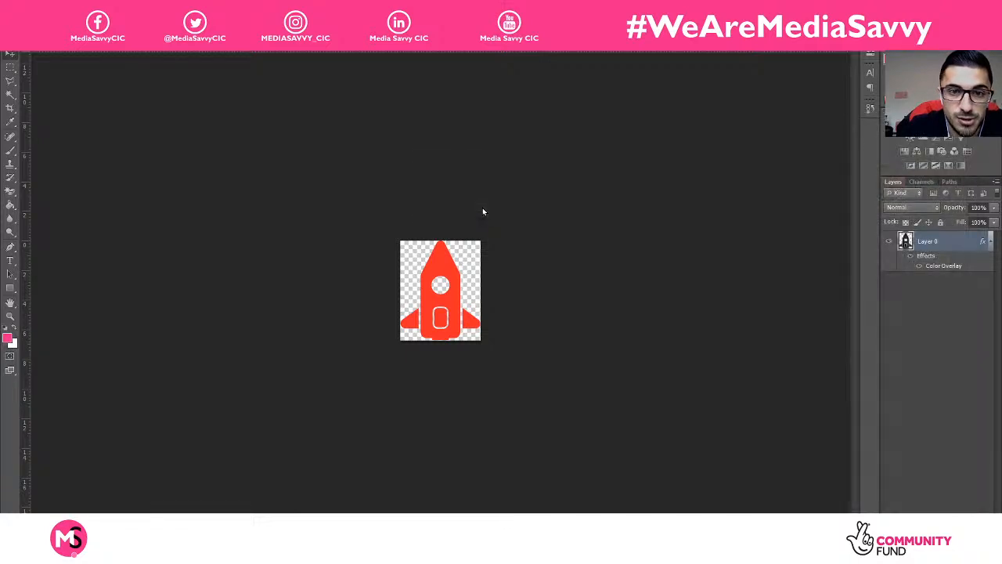
left_click(532, 174)
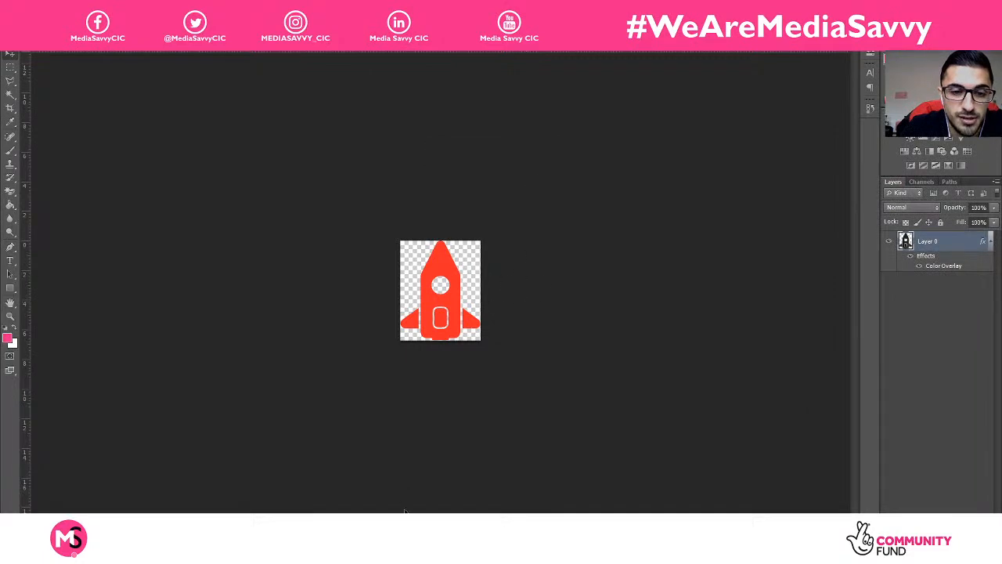
left_click(532, 553)
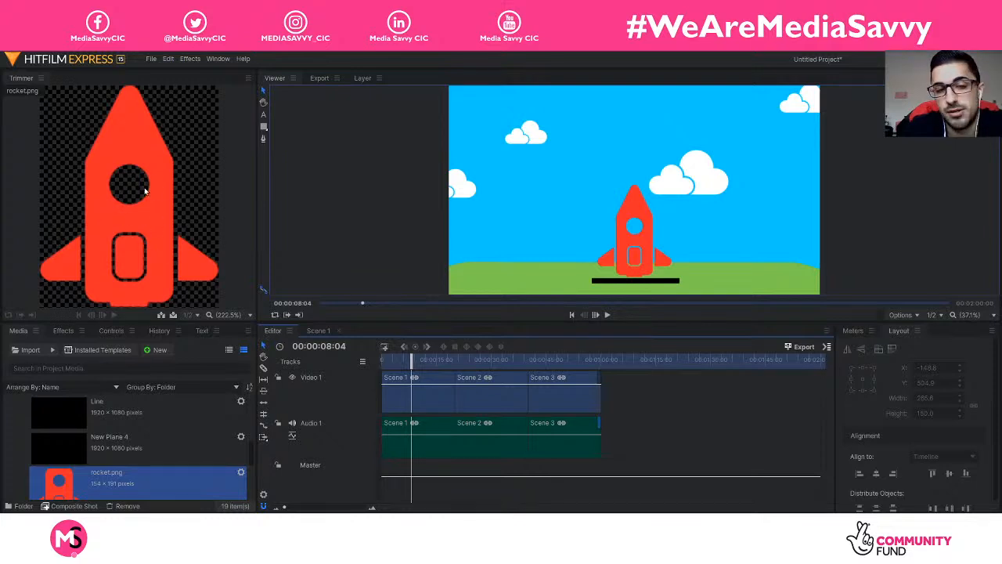
Step: Show the Scene 1 composite at about 00:00:04:22 to view the red rocket
left_click(319, 331)
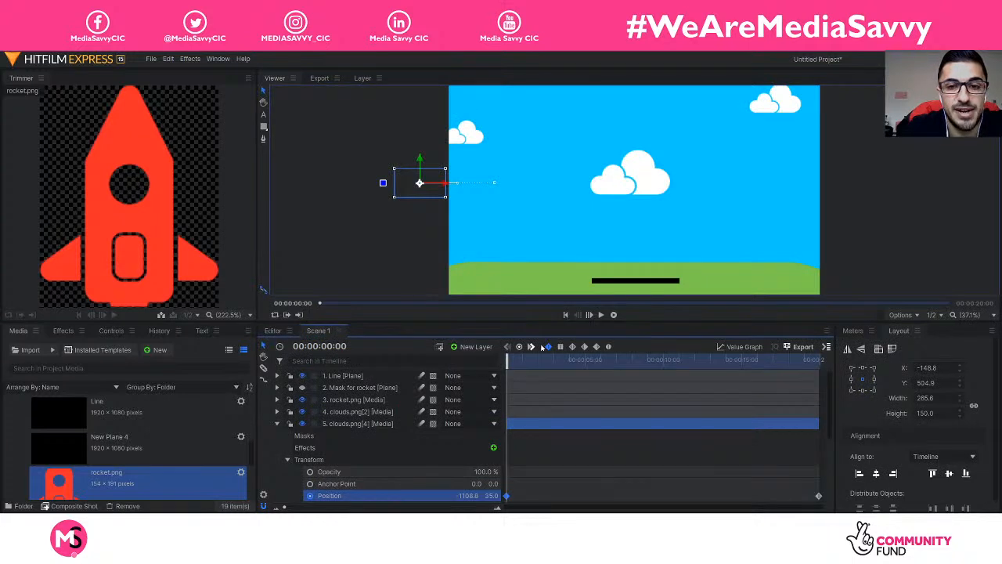
left_click_drag(554, 357, 583, 359)
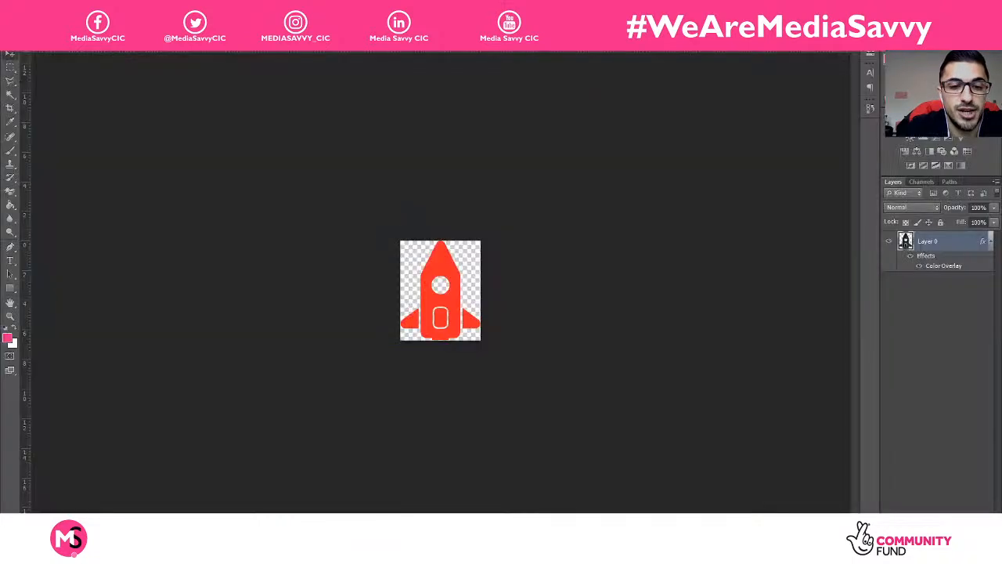
Step: Change the rocket's Color Overlay colour to yellow-green
double_click(937, 267)
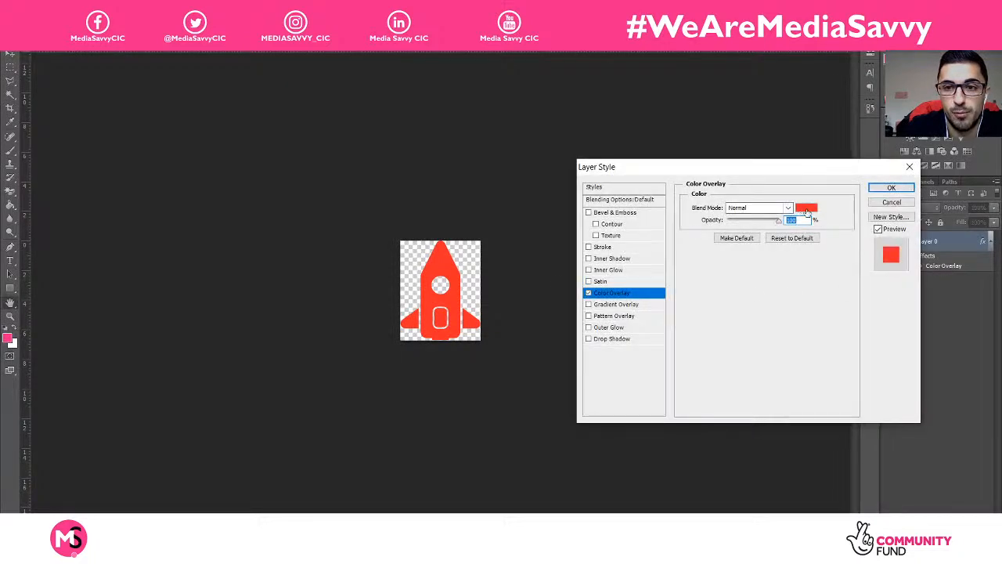
left_click(807, 208)
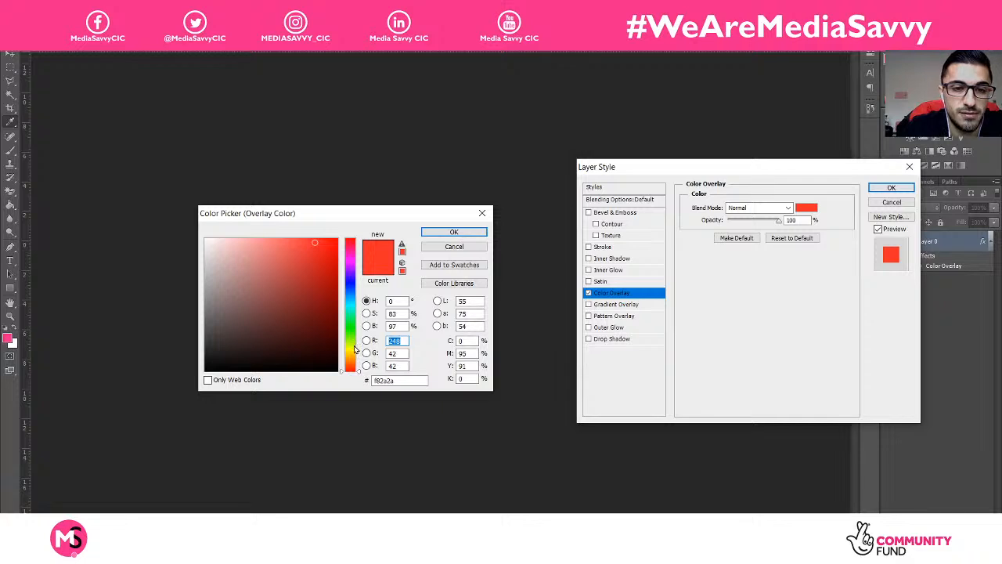
left_click(354, 346)
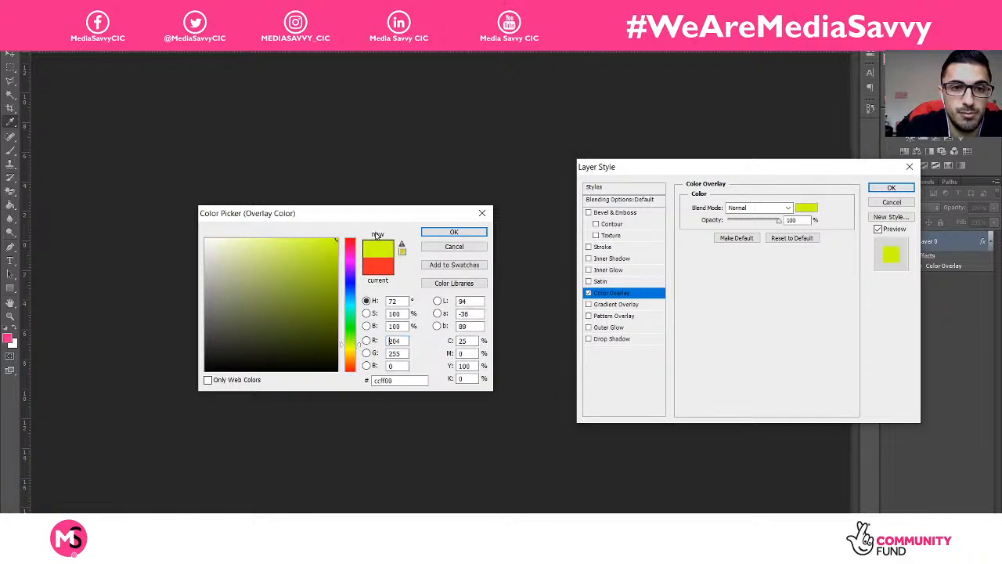
left_click(454, 232)
left_click(886, 189)
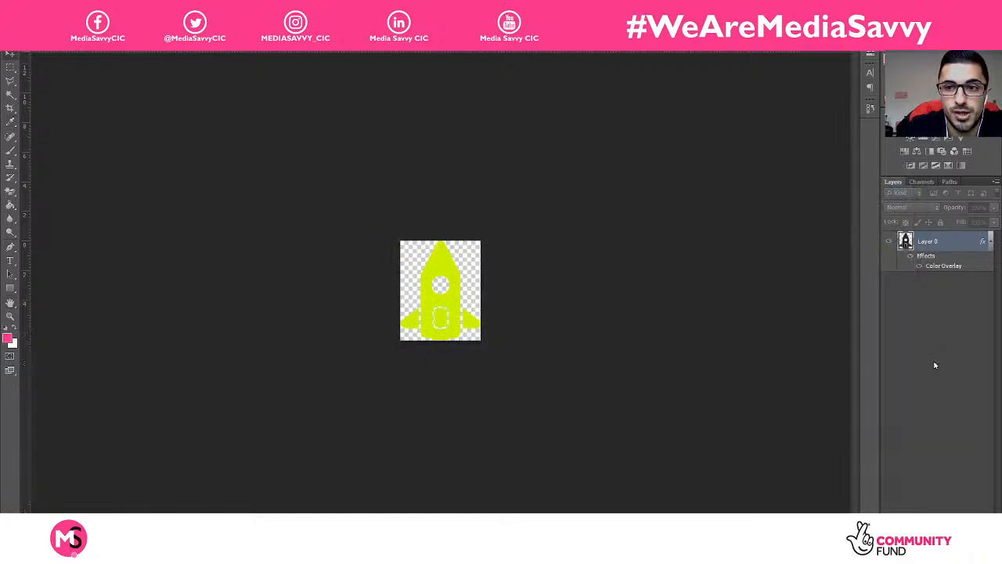
Step: Save the yellow-green rocket as PNG, replacing rocket.png
left_click(30, 44)
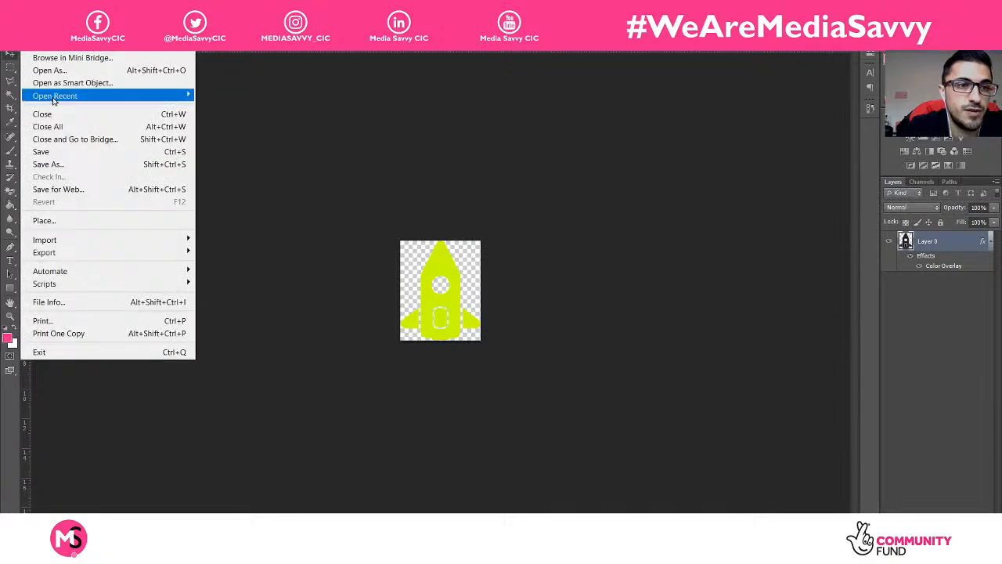
left_click(47, 167)
left_click(665, 366)
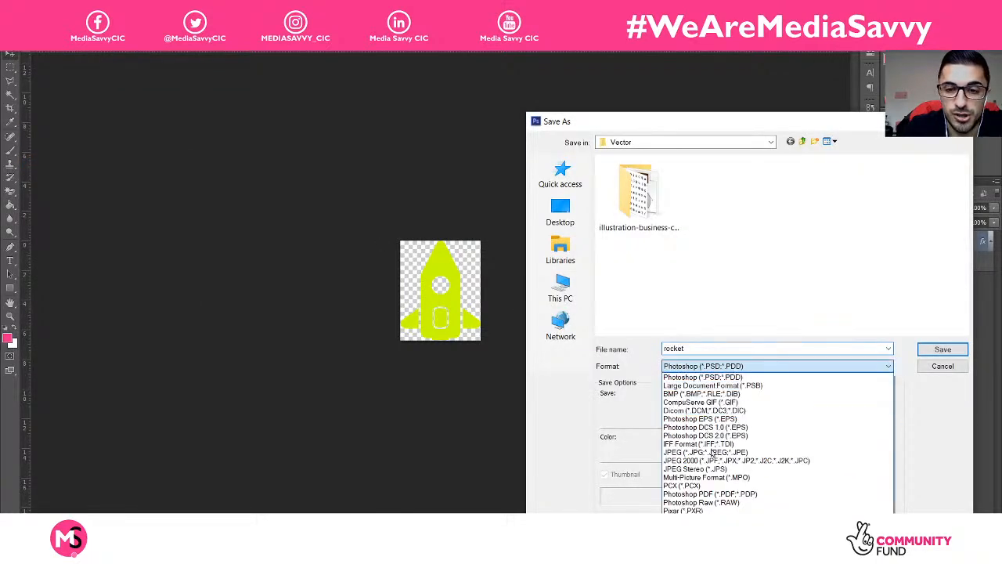
left_click(681, 519)
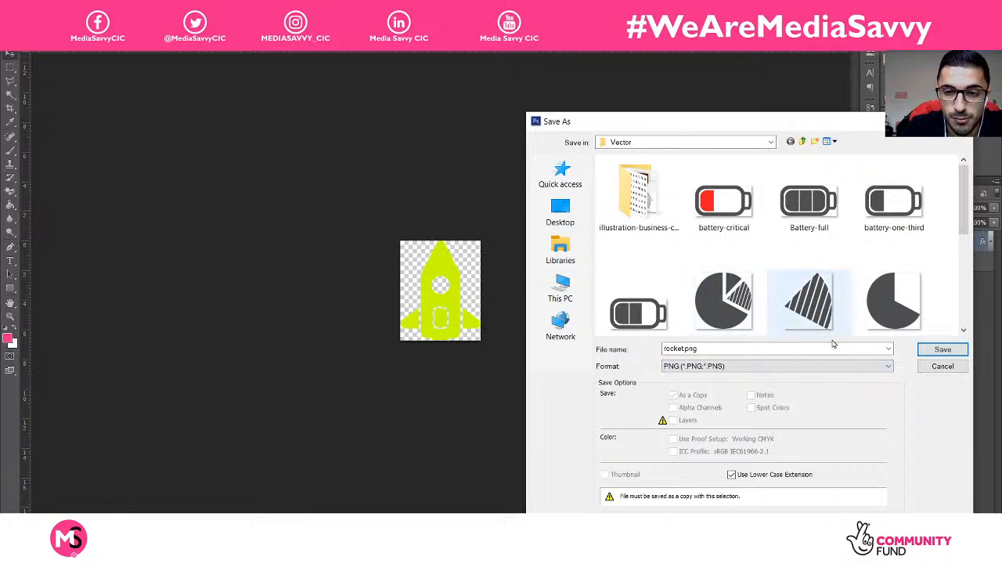
left_click(943, 349)
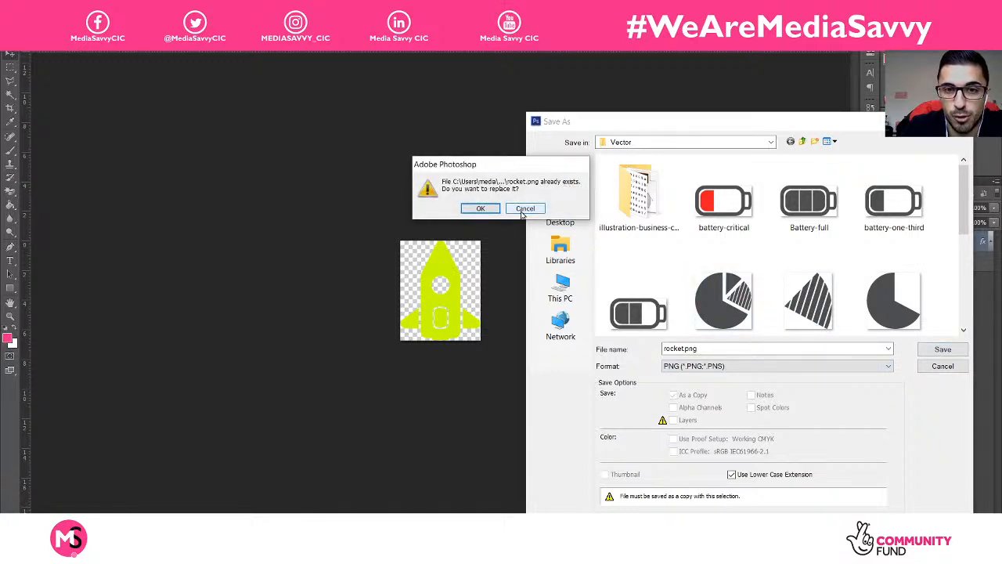
left_click(488, 209)
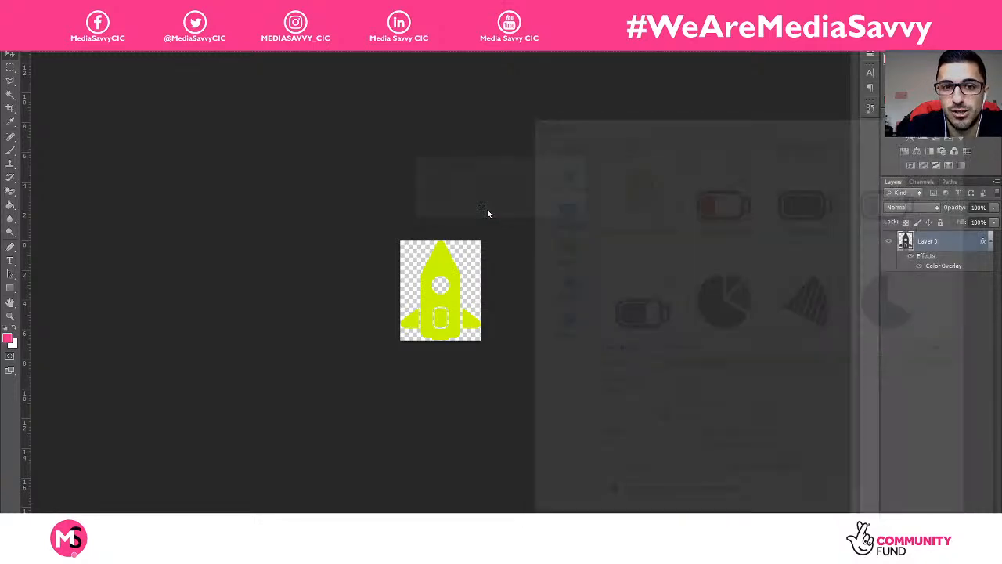
left_click(538, 172)
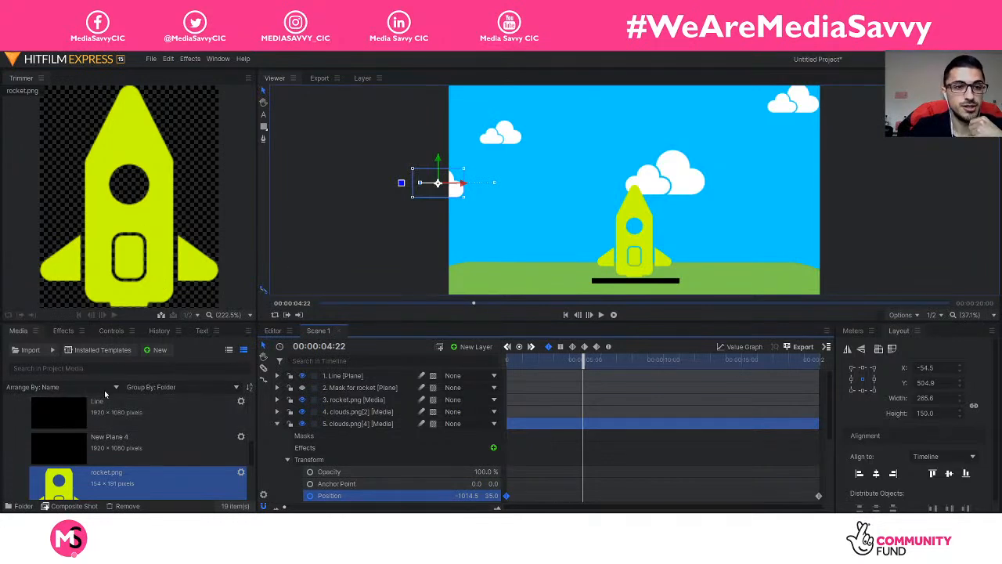
Step: Scrub the Editor timeline through Scene 1 to check the yellow-green rocket on its launch pad
left_click(274, 332)
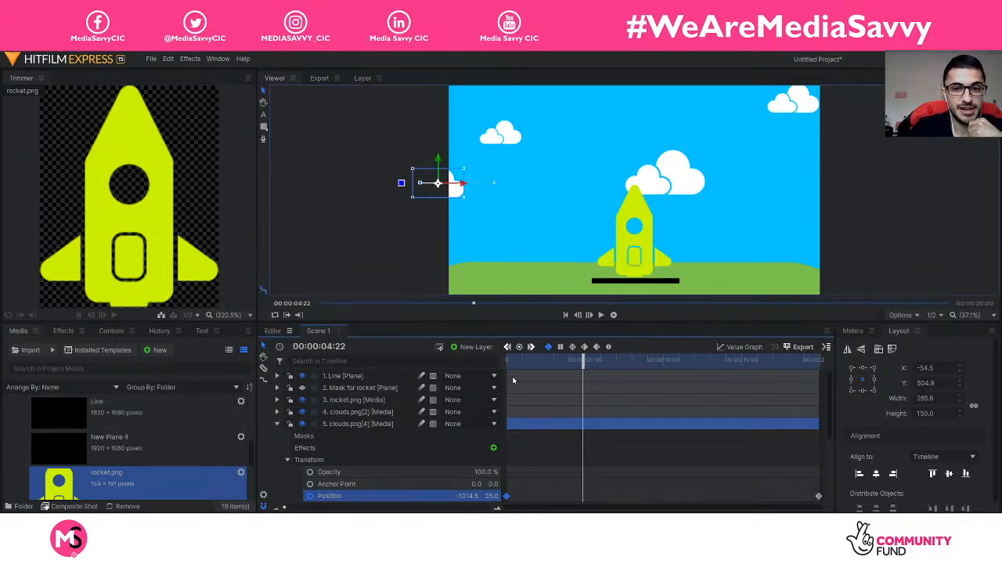
left_click_drag(413, 361, 563, 396)
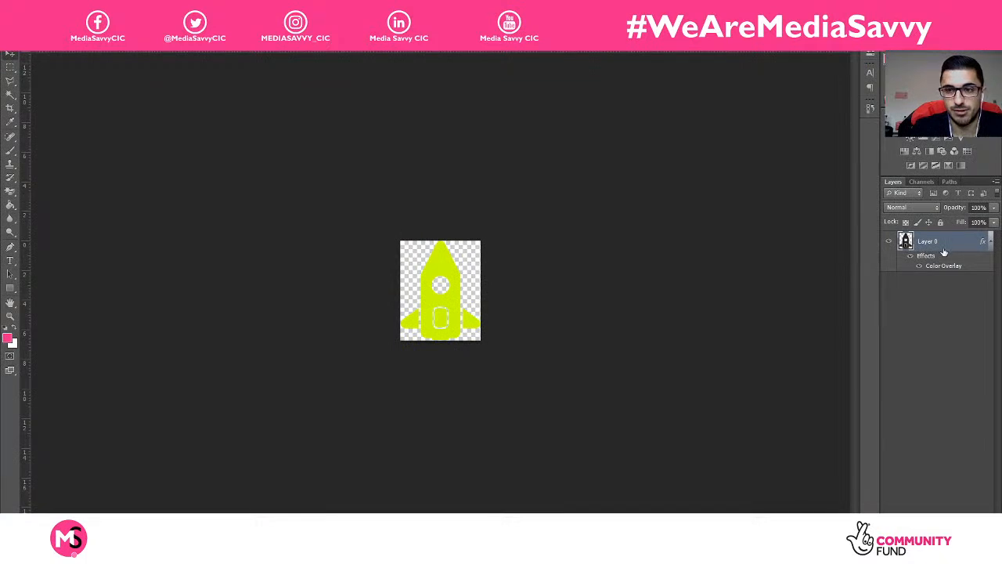
Step: Set the rocket's Color Overlay back to a lighter red shade
double_click(942, 255)
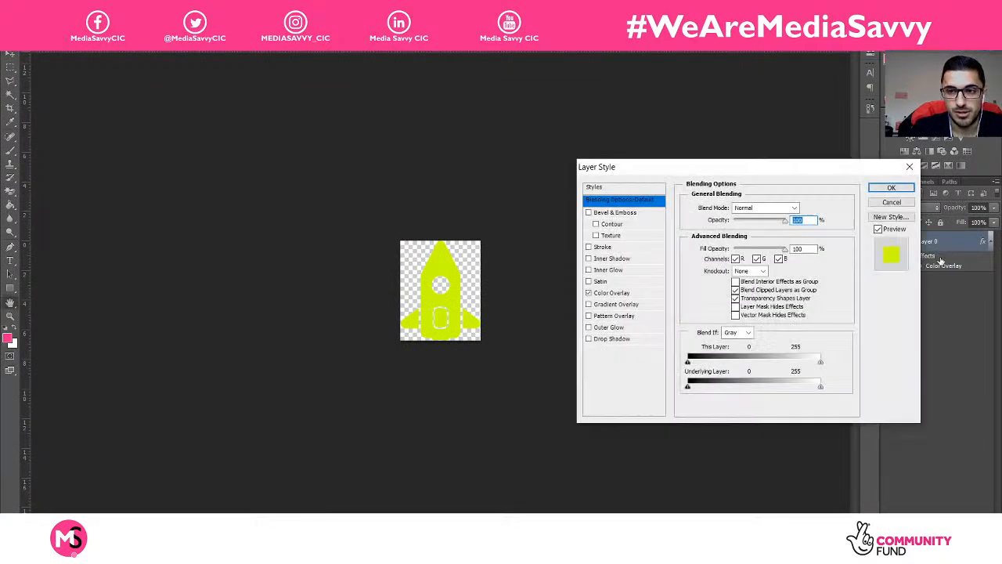
left_click(627, 292)
left_click(812, 207)
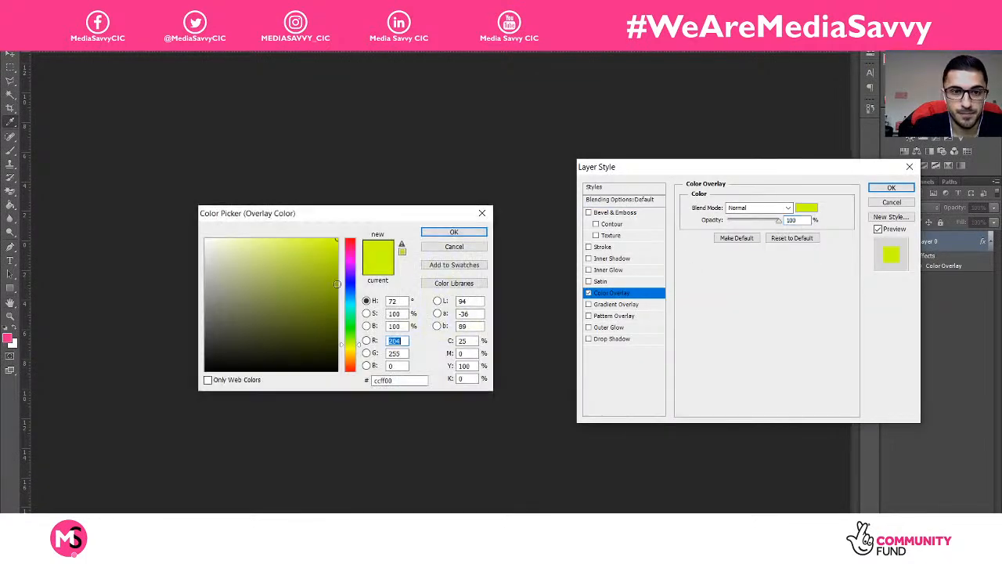
left_click(353, 237)
mouse_move(330, 242)
left_mouse_down()
mouse_move(334, 224)
mouse_move(315, 224)
left_mouse_up()
left_click(465, 229)
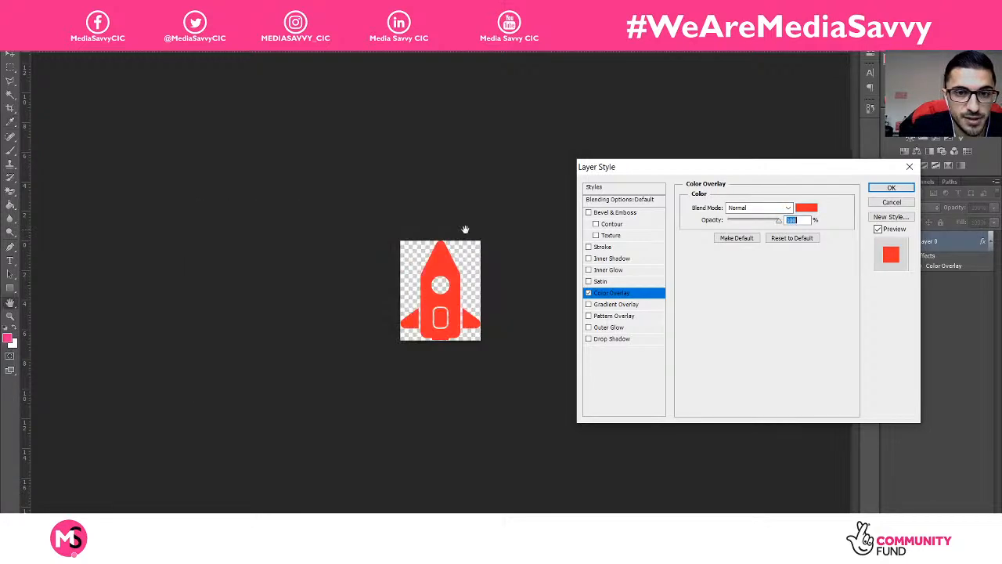
left_click(892, 188)
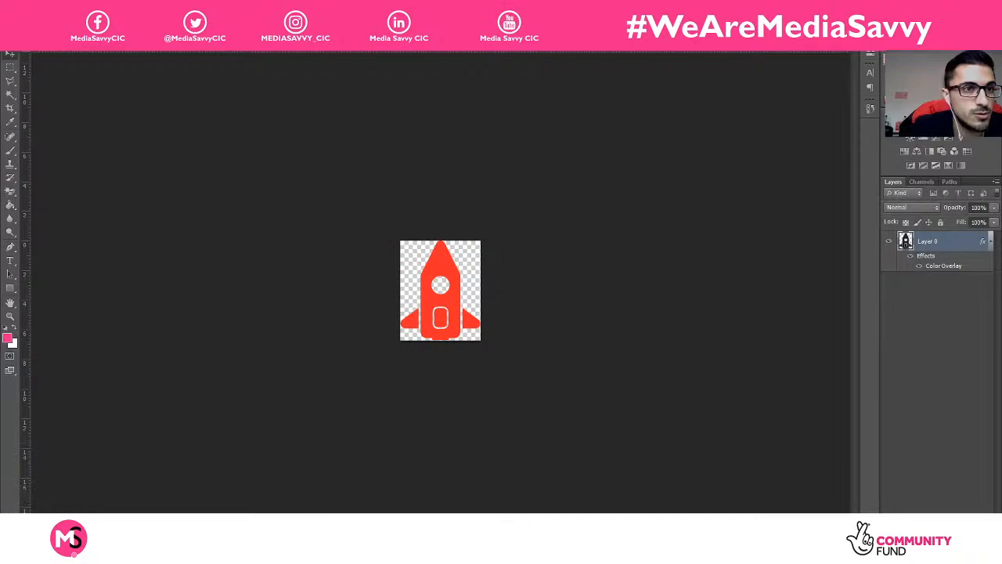
Step: Save the red rocket as PNG over rocket.png
left_click(29, 8)
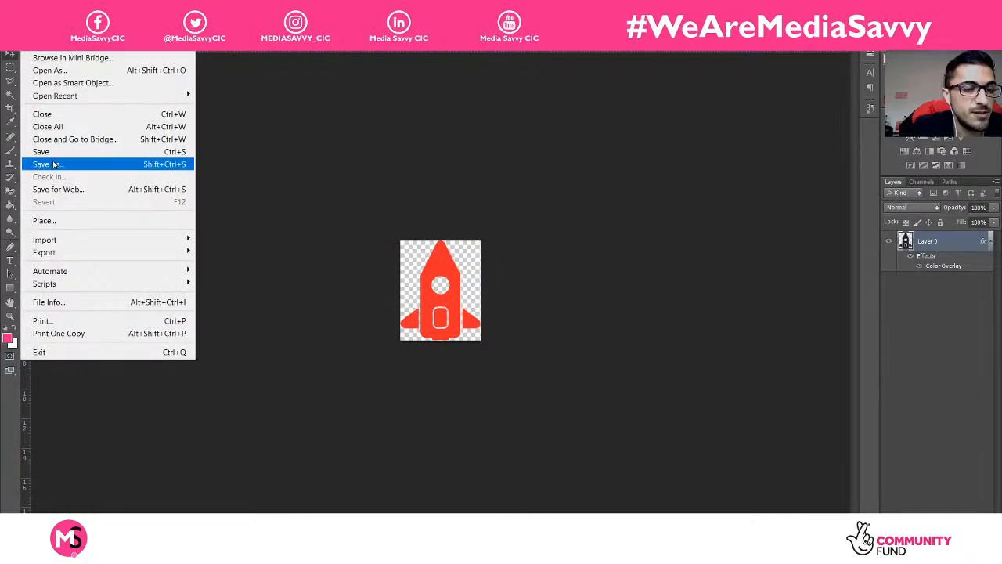
left_click(54, 164)
left_click(775, 365)
left_click(713, 519)
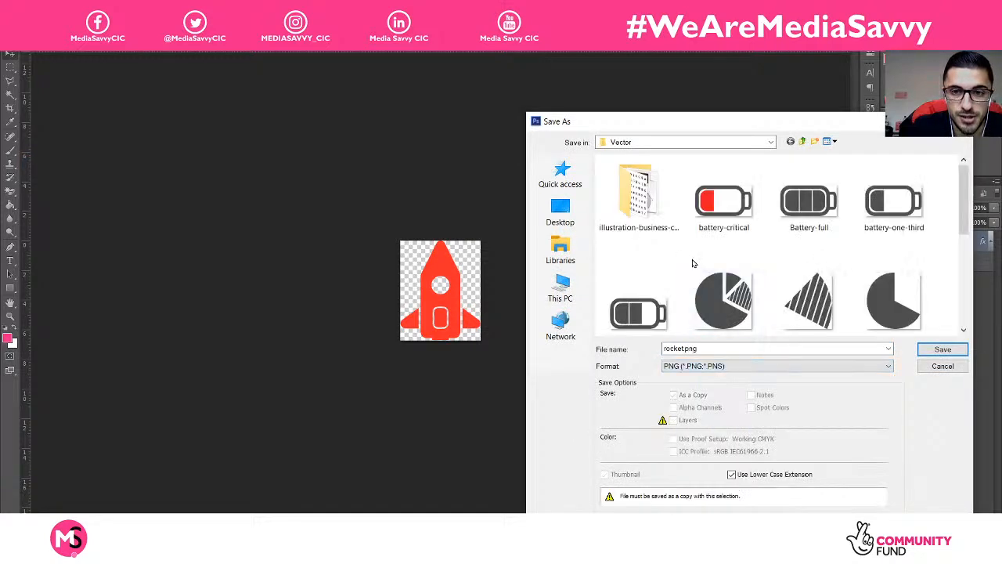
scroll(694, 264, "down", 3)
left_click(636, 297)
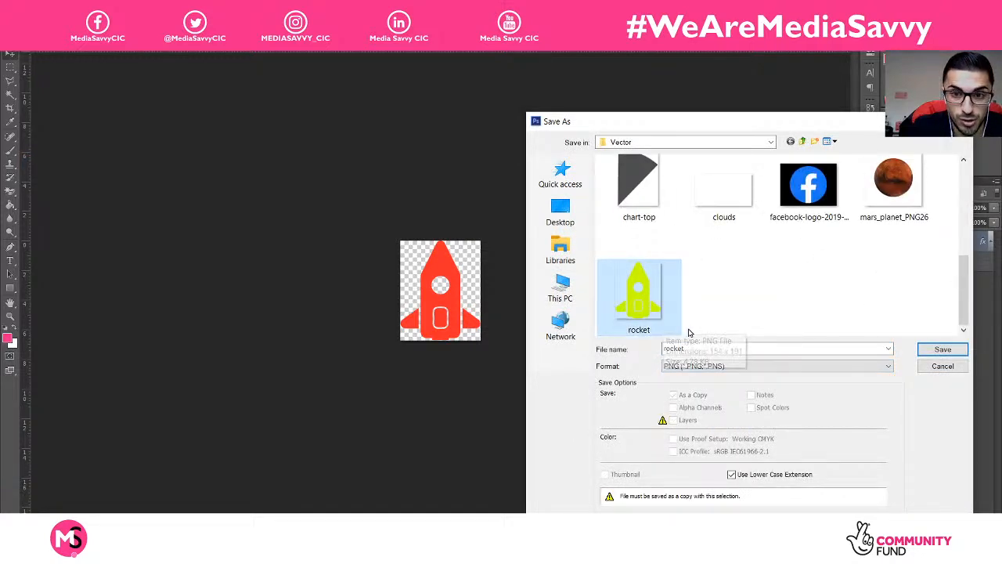
left_click(943, 350)
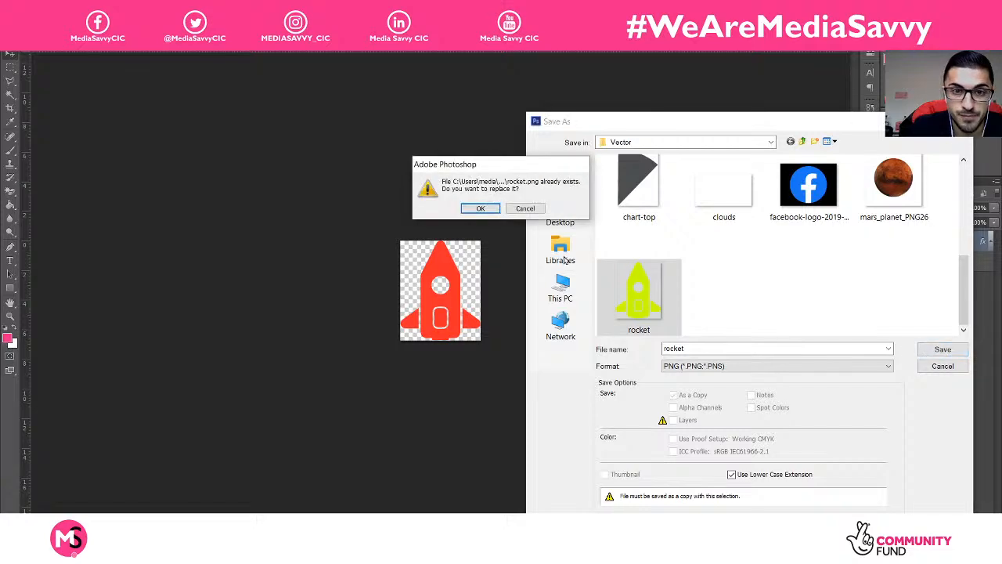
left_click(476, 209)
key("Return")
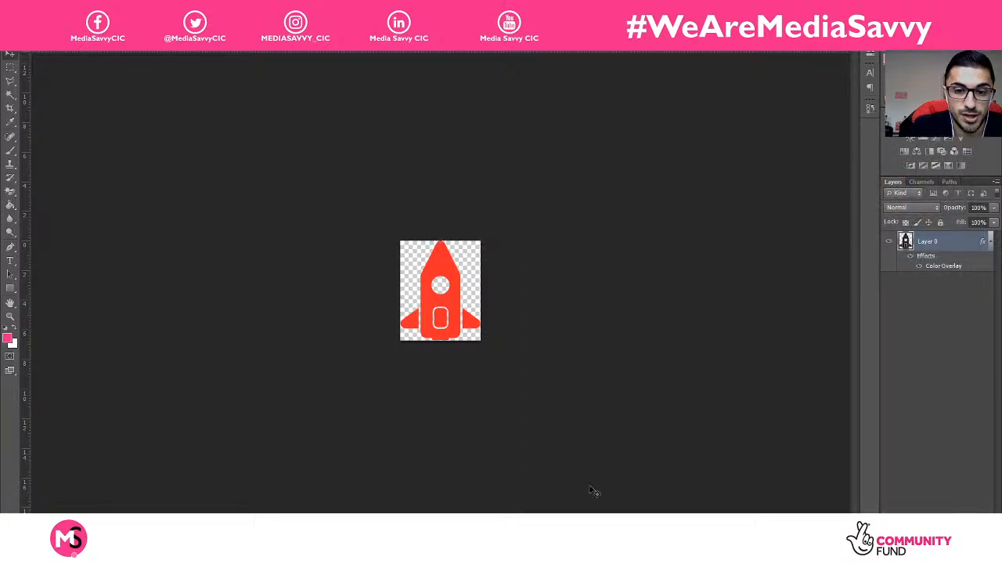
left_click(627, 526)
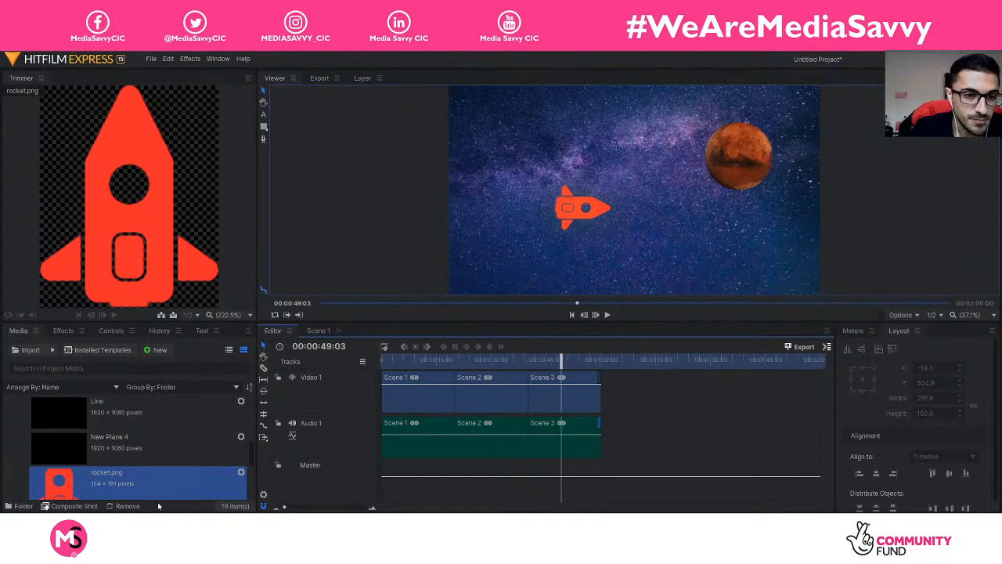
right_click(130, 487)
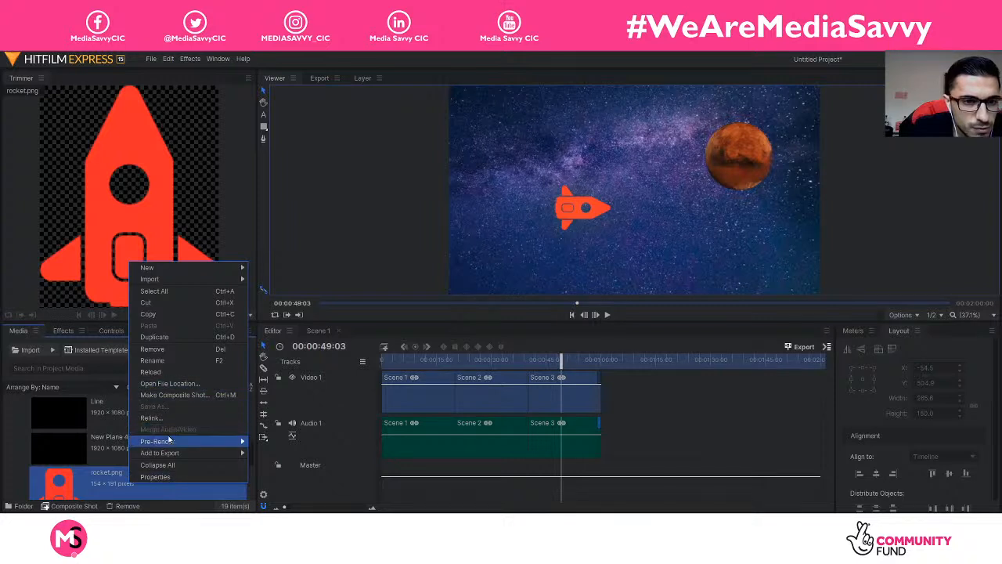
mouse_move(178, 282)
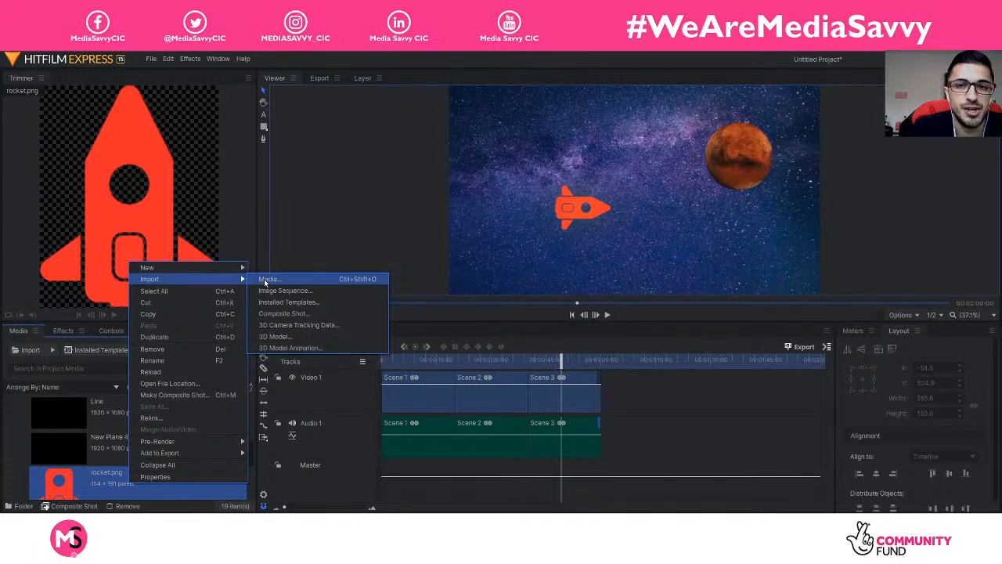
left_click(101, 487)
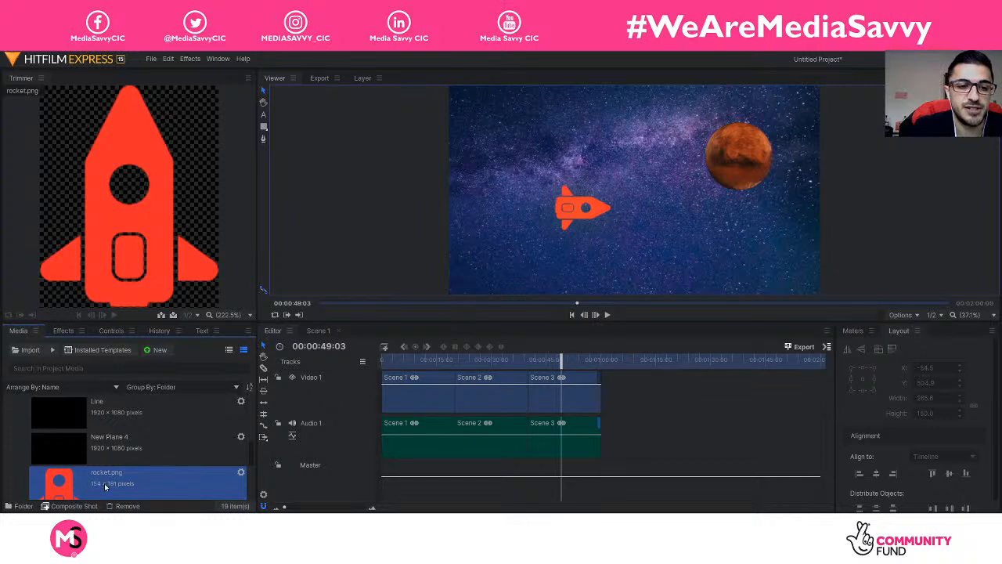
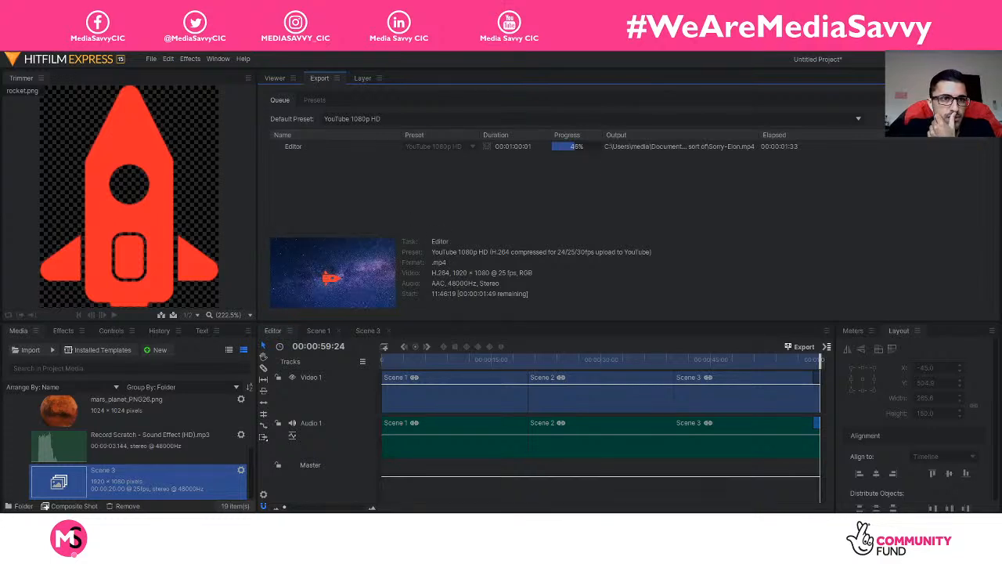
left_click(156, 60)
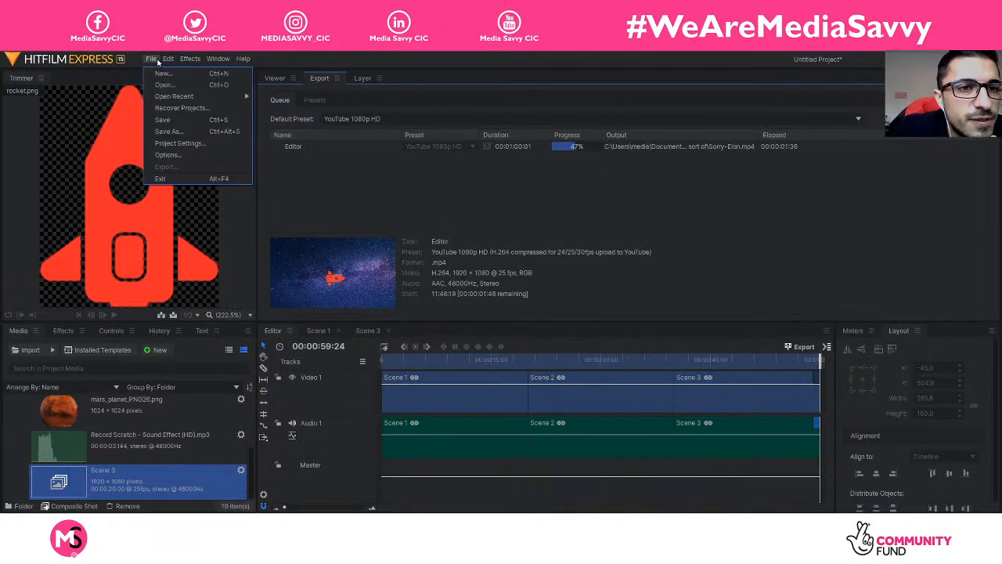
left_click(188, 155)
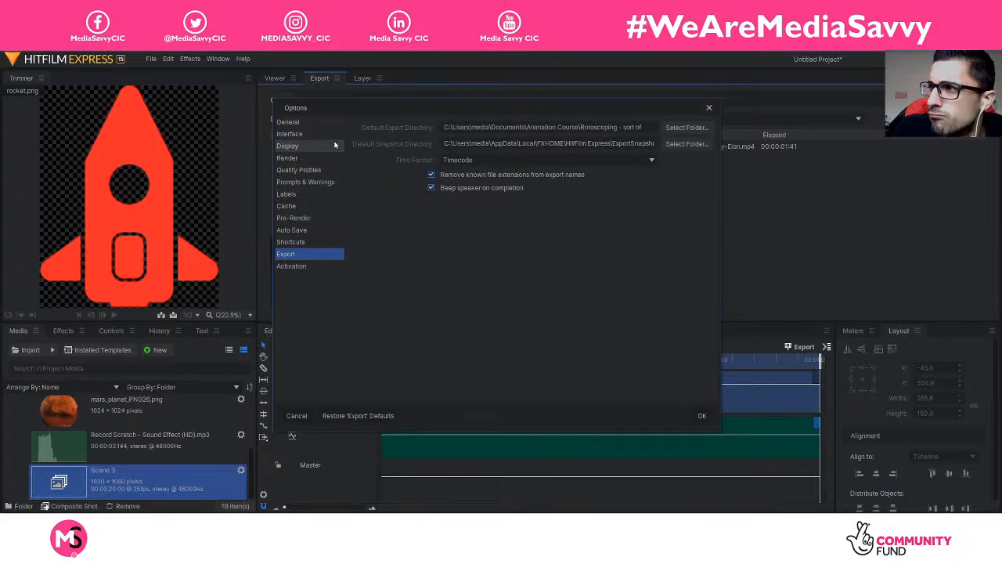
left_click(313, 229)
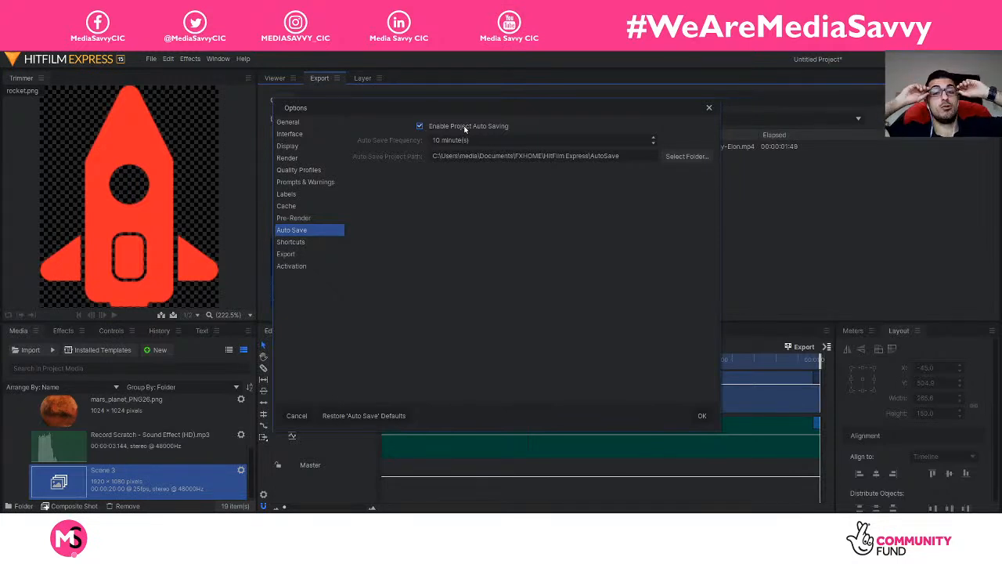
left_click(709, 107)
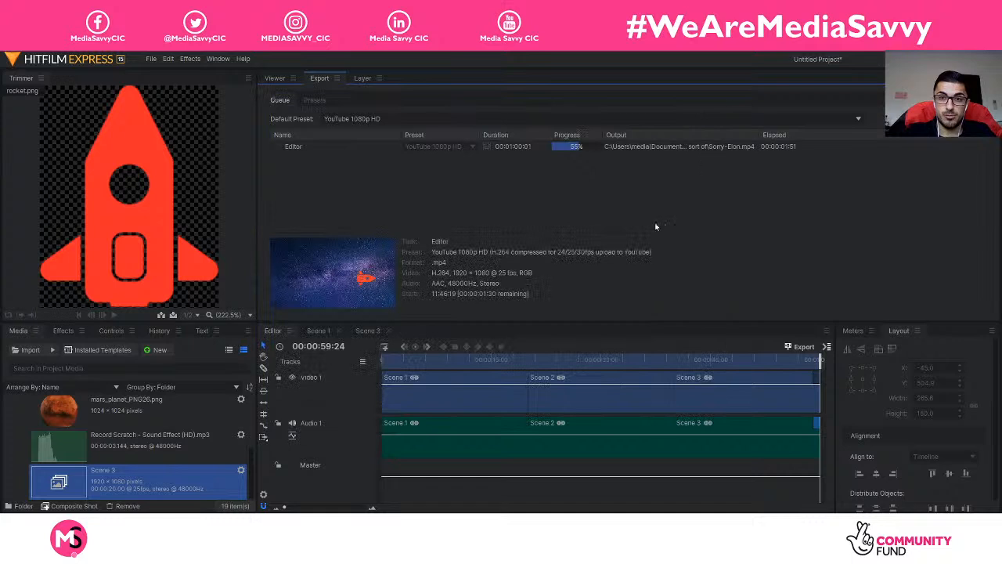
left_click(167, 58)
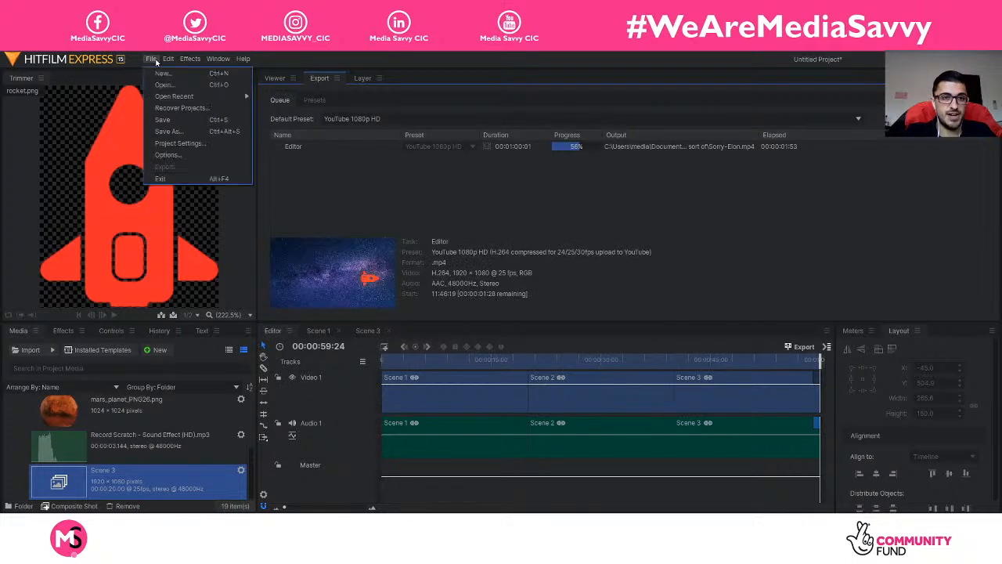
mouse_move(152, 59)
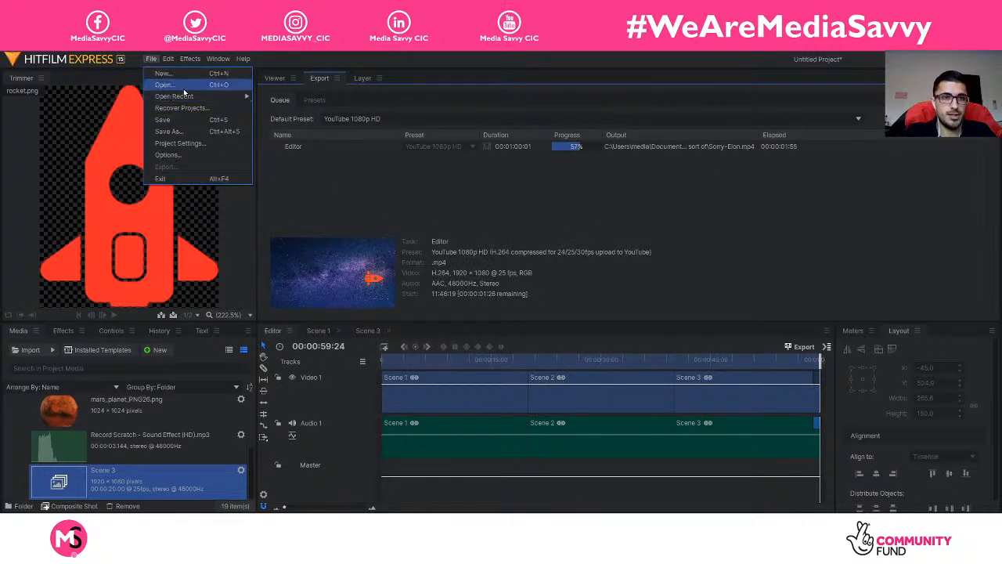
left_click(185, 156)
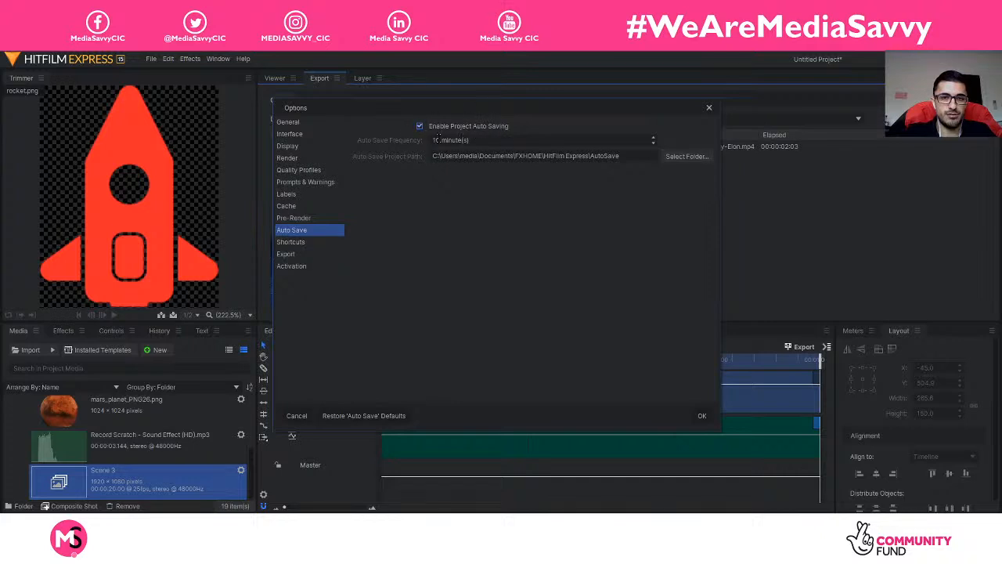
left_click(441, 139)
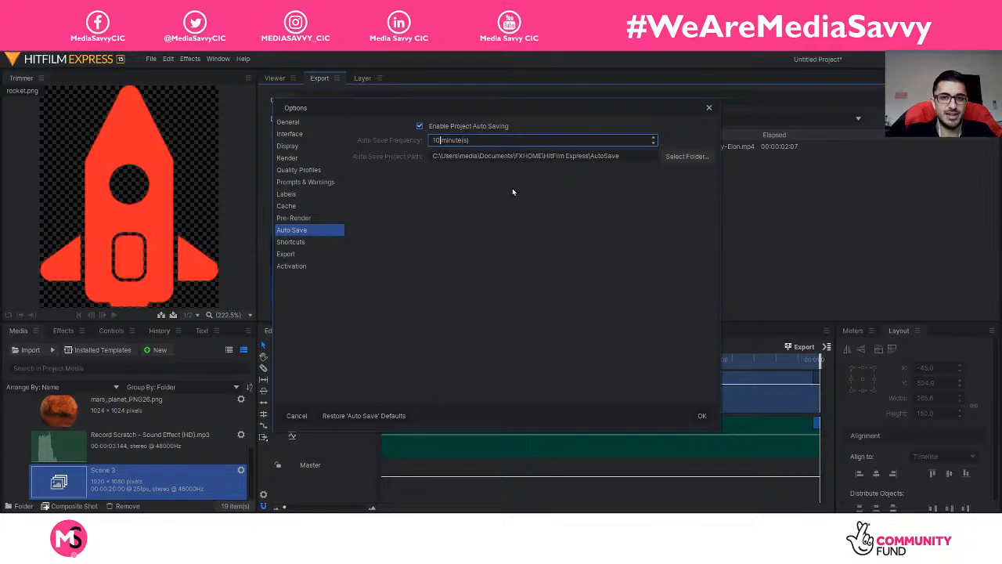
left_click(699, 156)
left_click_drag(578, 112, 520, 98)
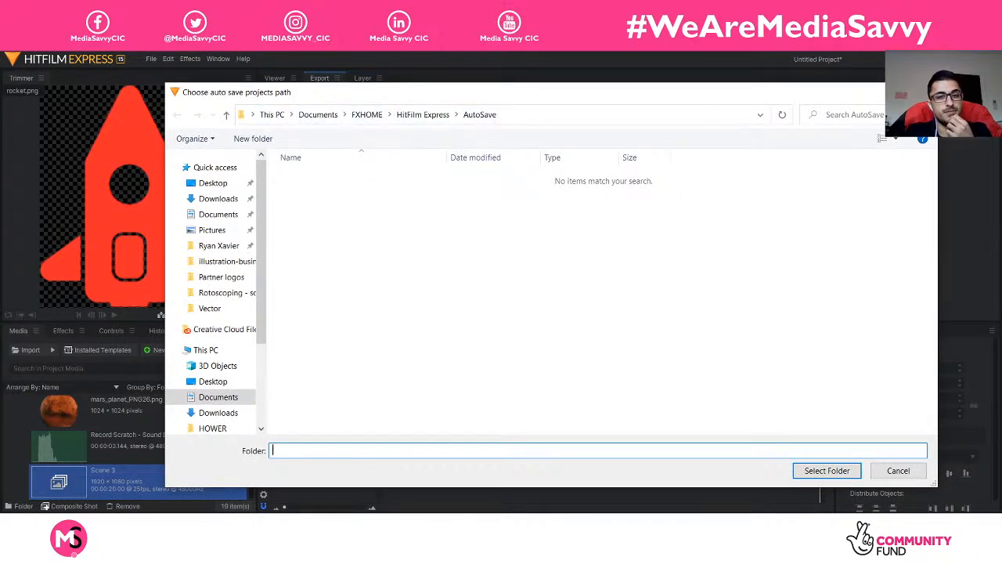
key("Return")
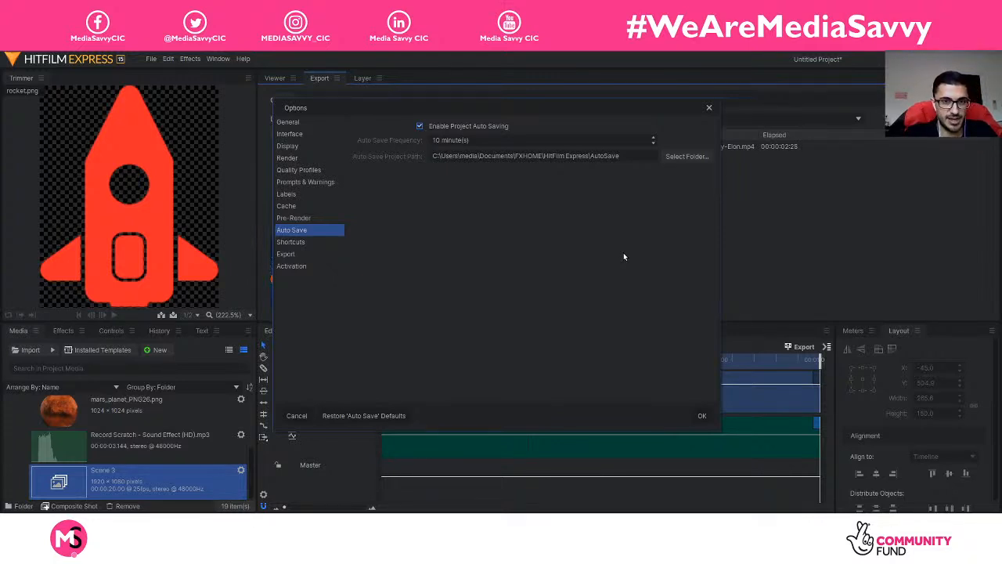
left_click(709, 109)
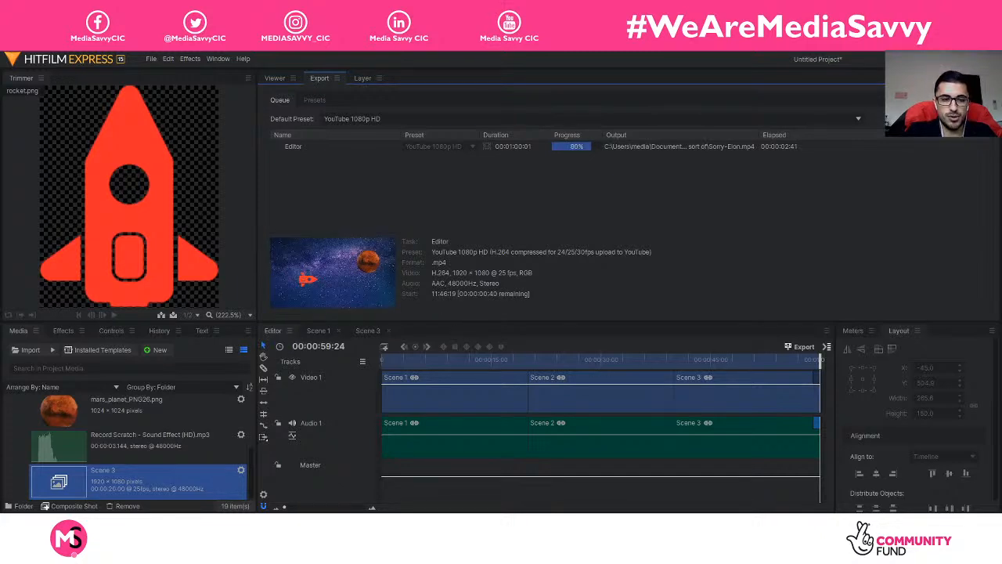
Step: Close rocket.png in Photoshop, discard its unsaved changes, and return to HitFilm Express
left_click(423, 553)
left_click(147, 45)
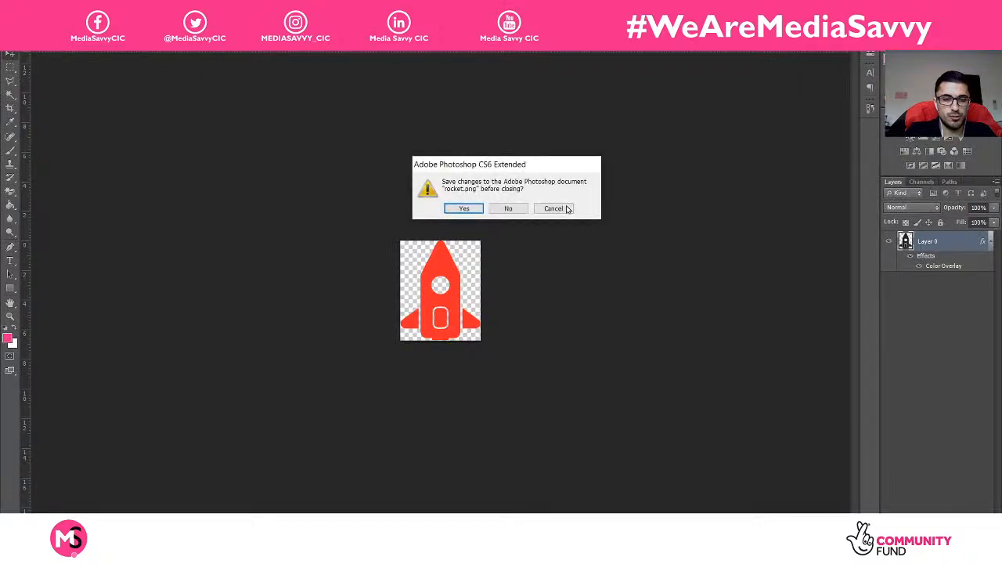
left_click(509, 208)
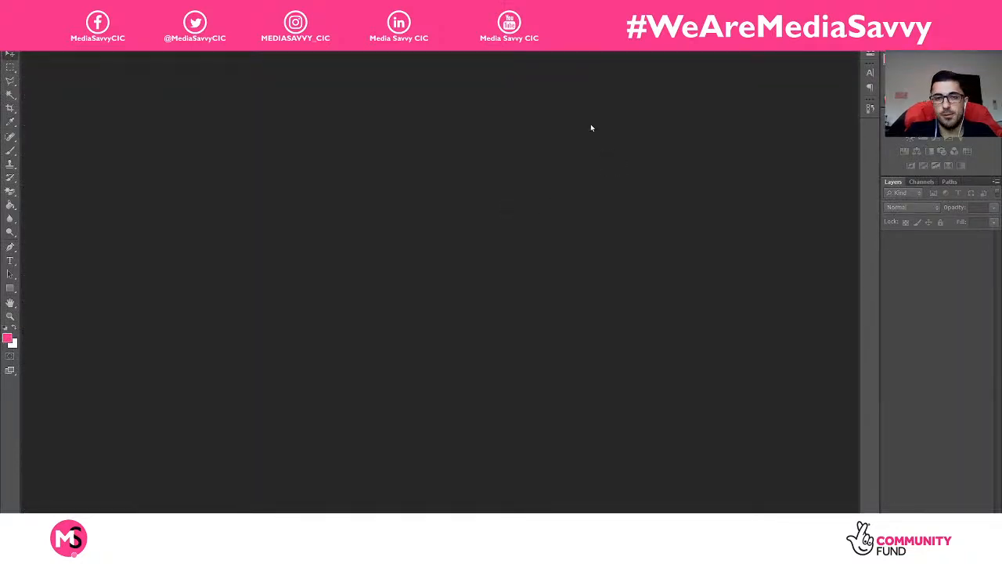
key("alt+Tab")
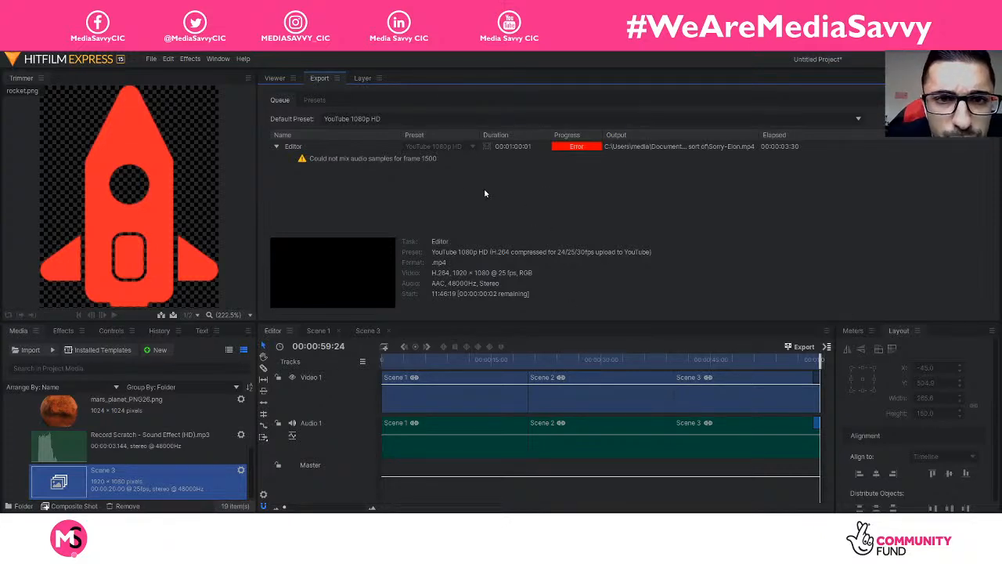
Step: Queue the timeline Contents for export again and delete the errored Editor task
left_click(366, 148)
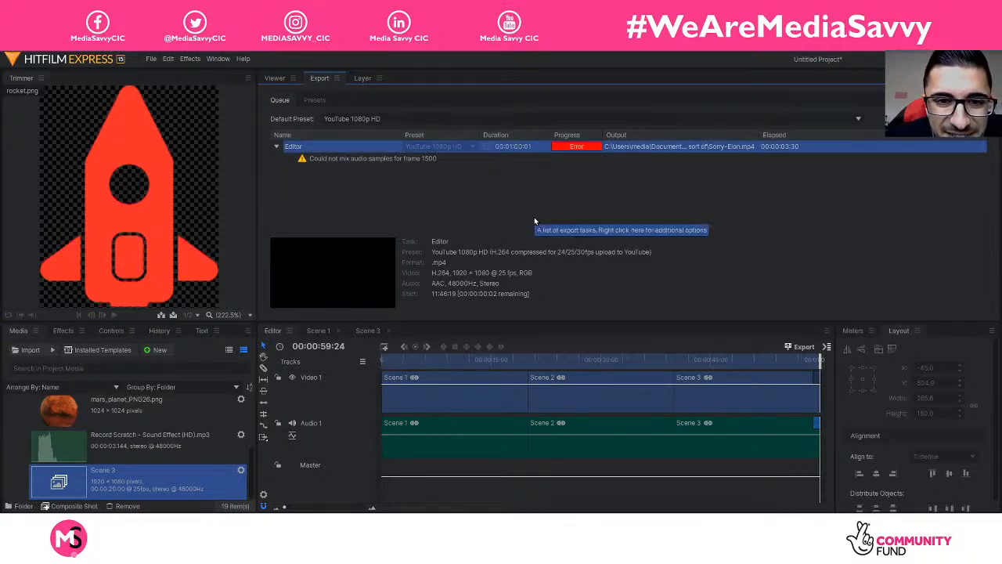
left_click(403, 166)
left_click(361, 150)
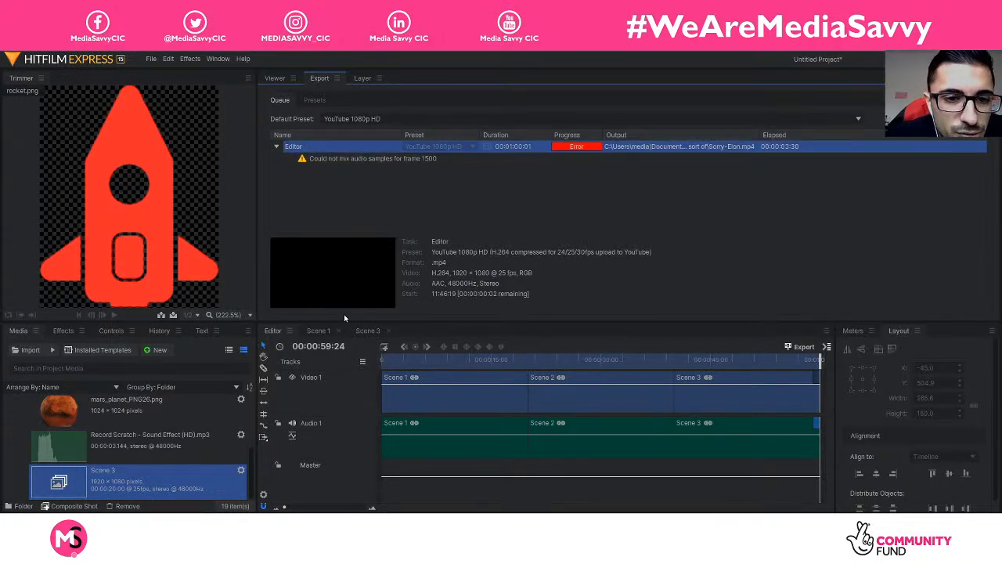
left_click(827, 346)
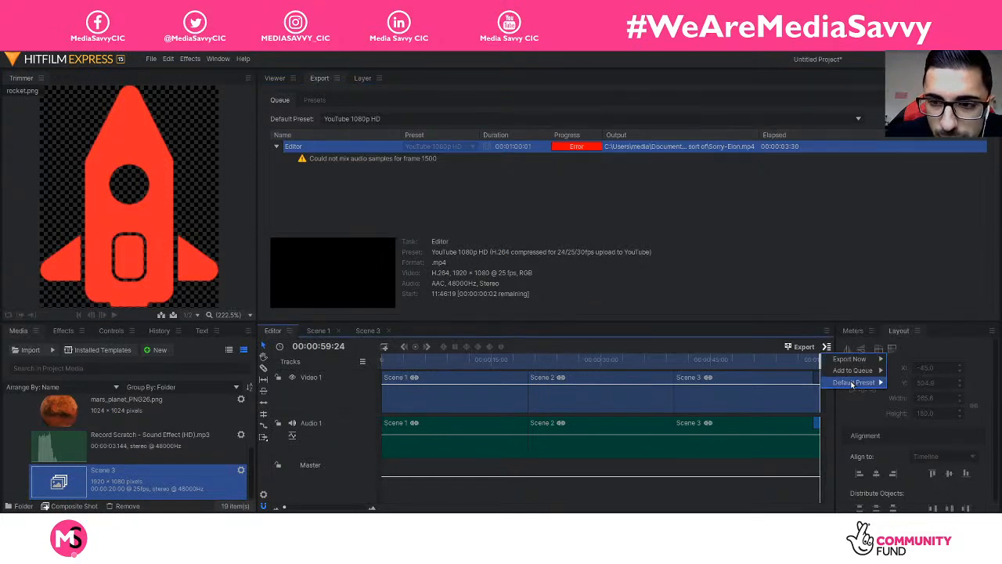
mouse_move(854, 385)
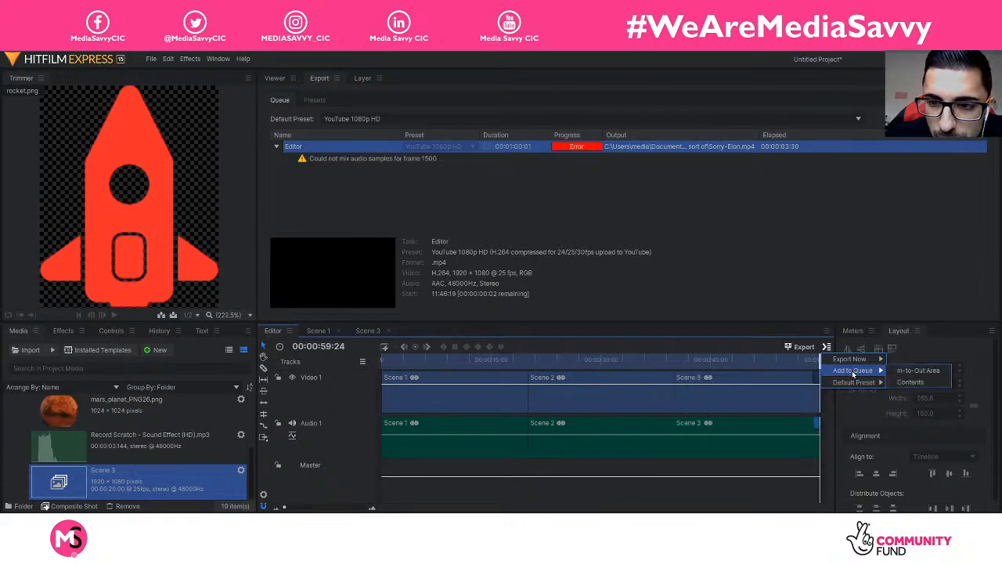
left_click(898, 373)
left_click(334, 147)
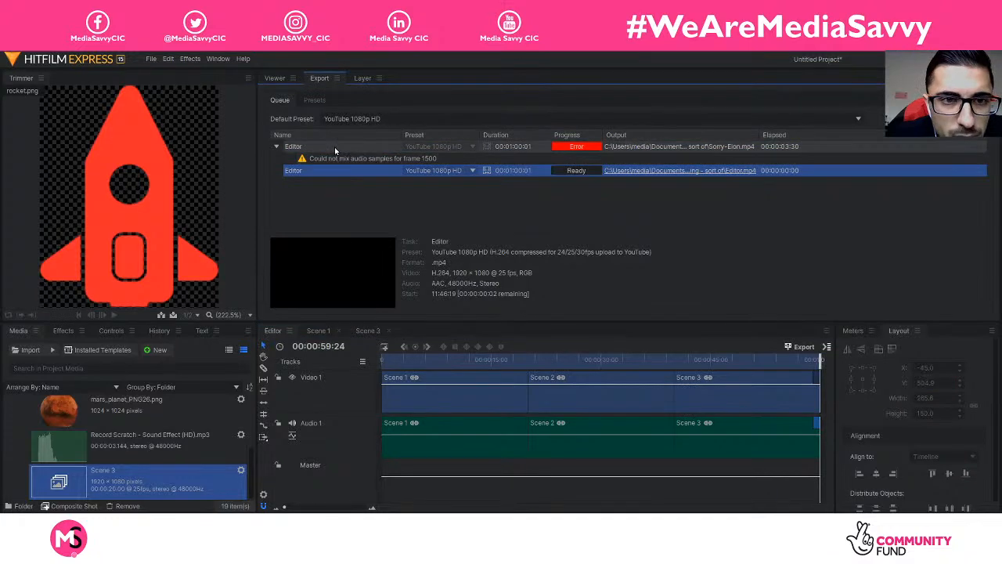
key("Delete")
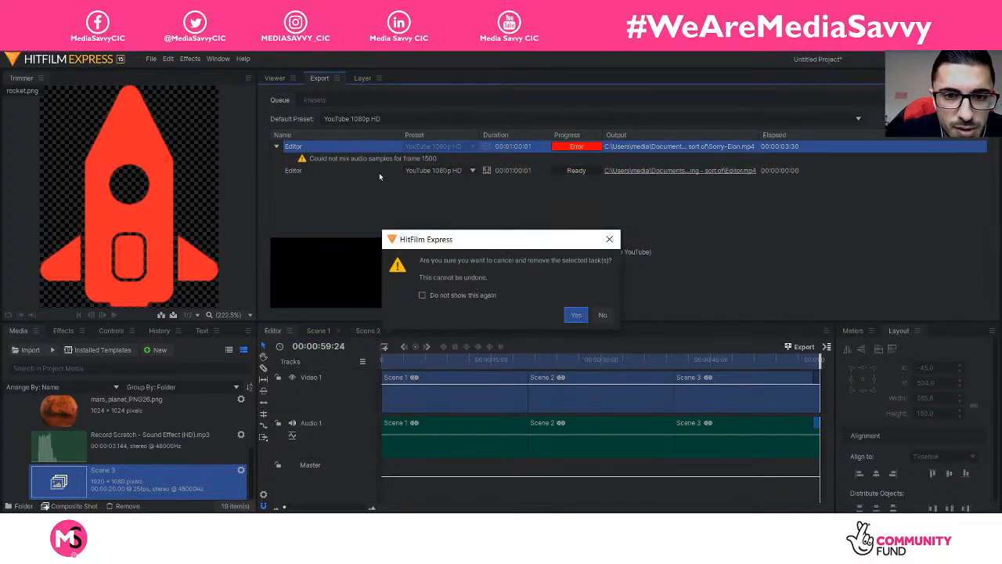
left_click(577, 315)
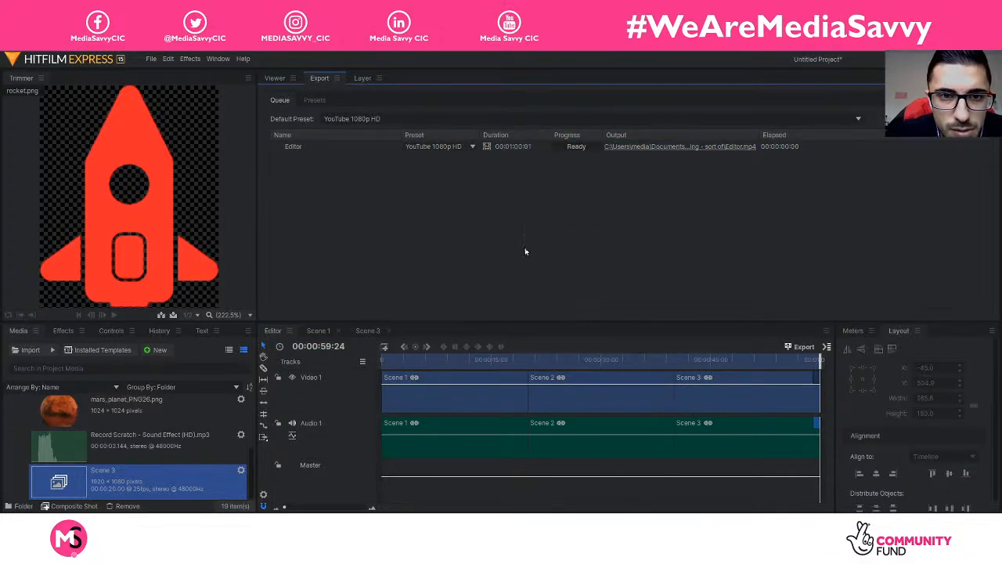
Step: Keep the new Editor task on YouTube 1080p HD and pick its output save location
right_click(390, 148)
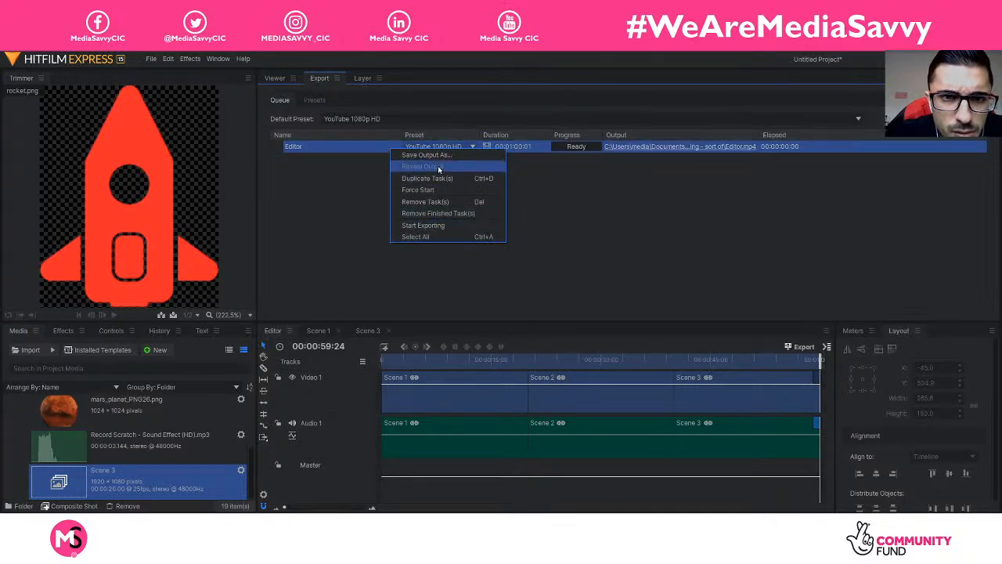
left_click(354, 198)
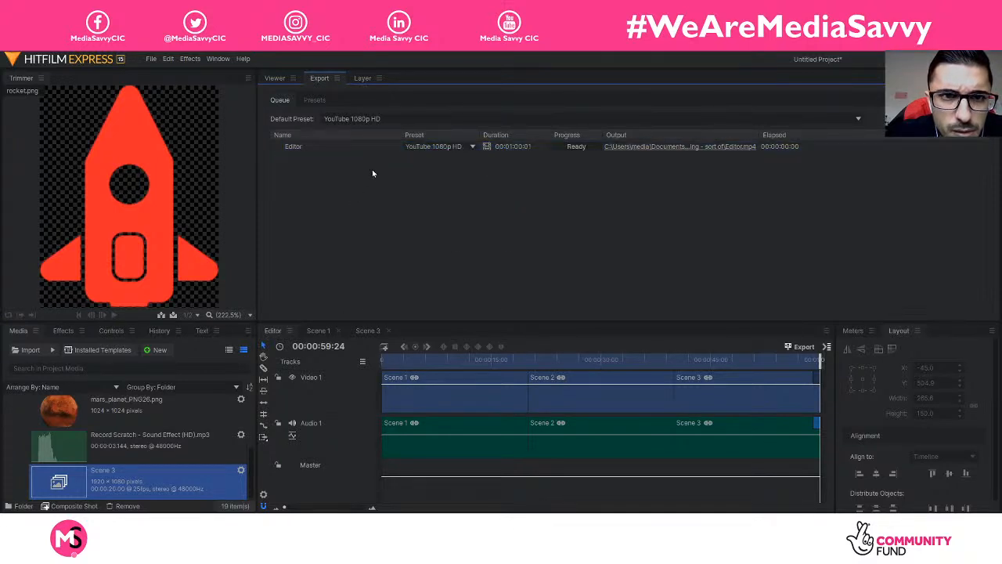
left_click(443, 146)
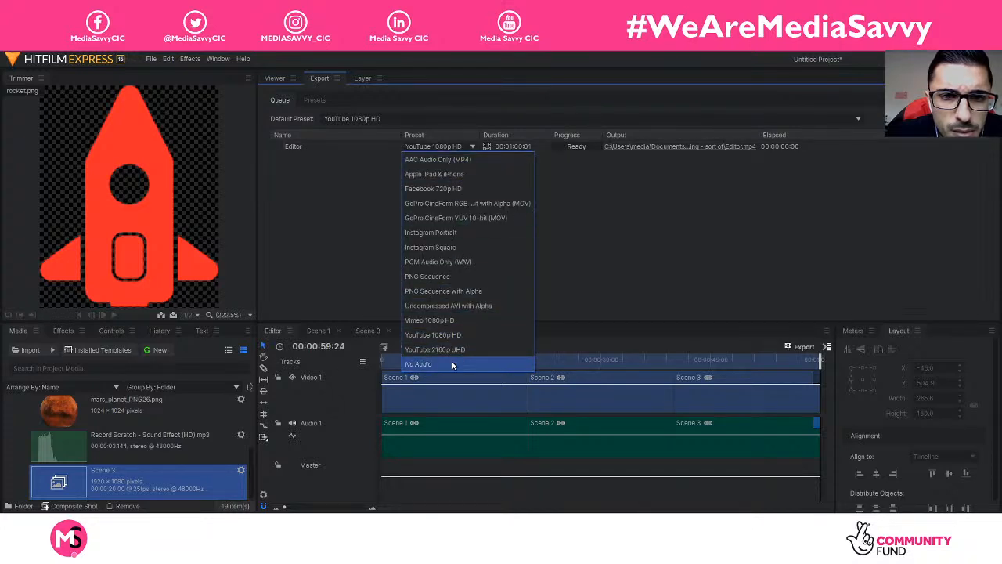
left_click(776, 224)
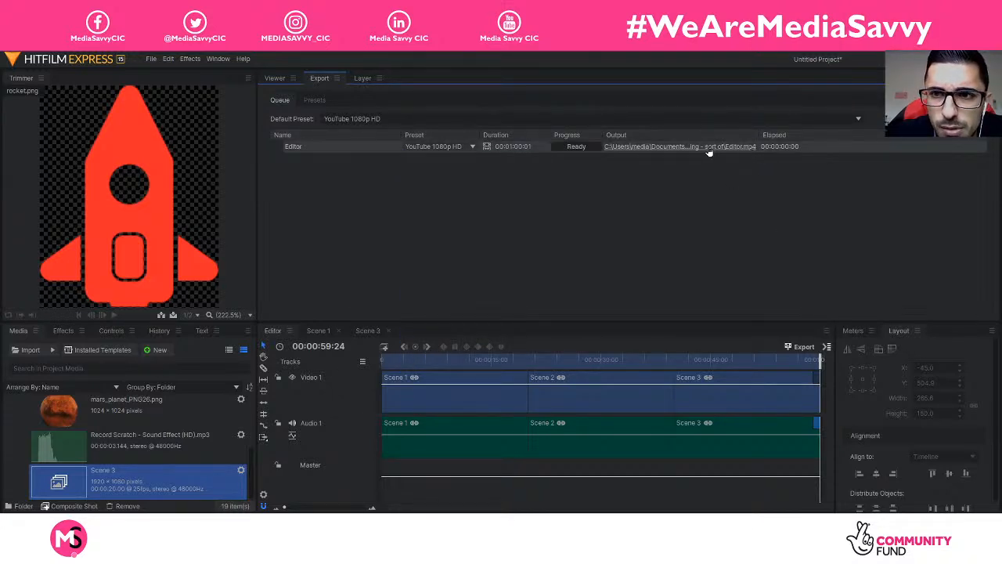
left_click(707, 151)
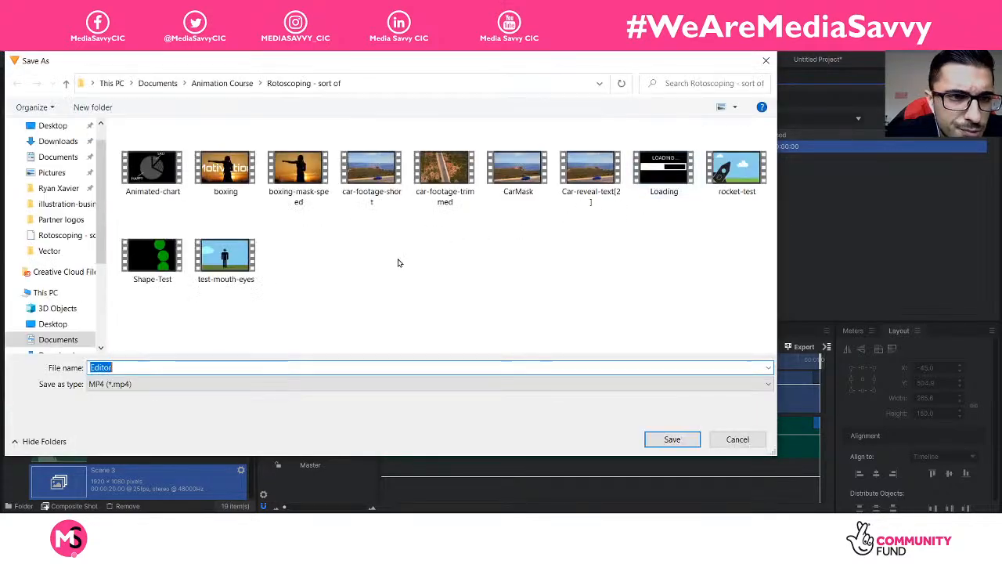
Step: Save the Editor export output as Editor.mp4 in the Rotoscoping - sort of folder
left_click(672, 440)
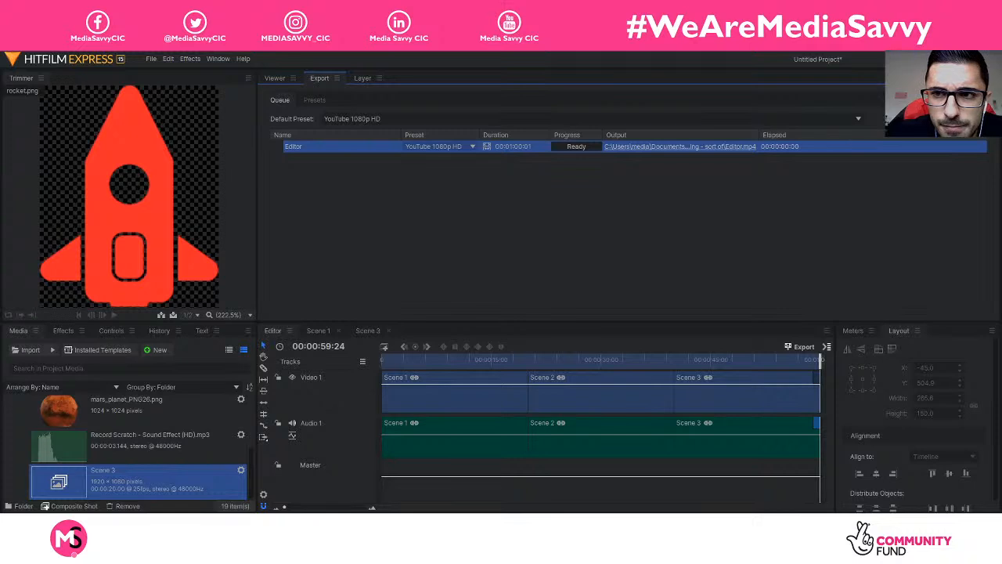
right_click(332, 147)
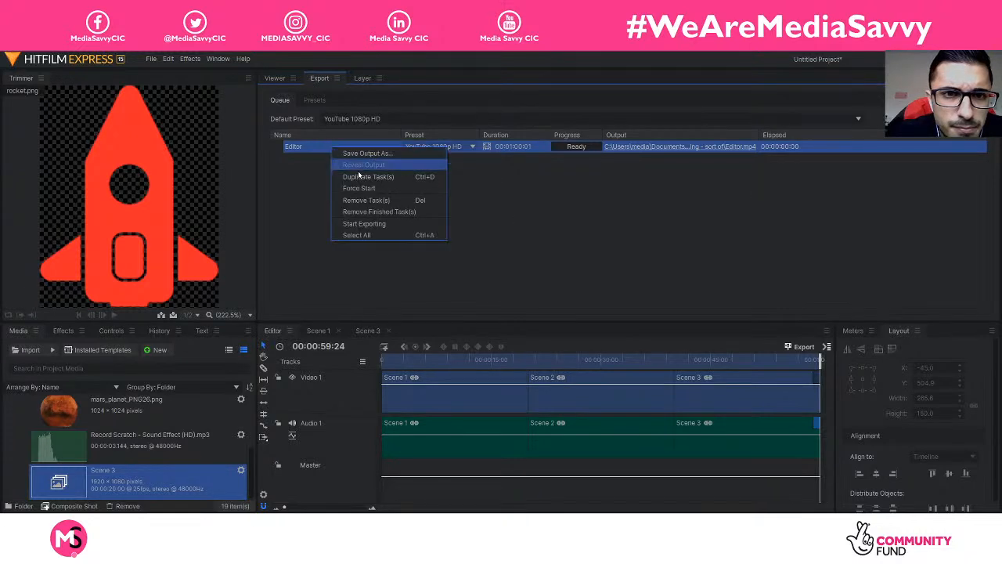
left_click(304, 170)
Step: Create an MPEG-4 user preset, New Preset, with Keep Aspect Ratio scaling and 160 Kbps audio bitrate
left_click(314, 99)
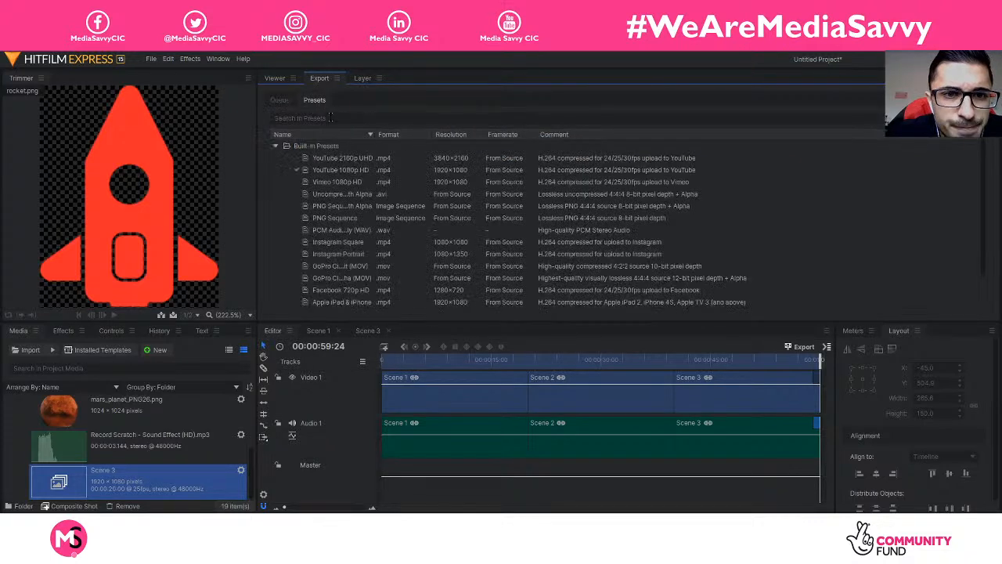
left_click(333, 173)
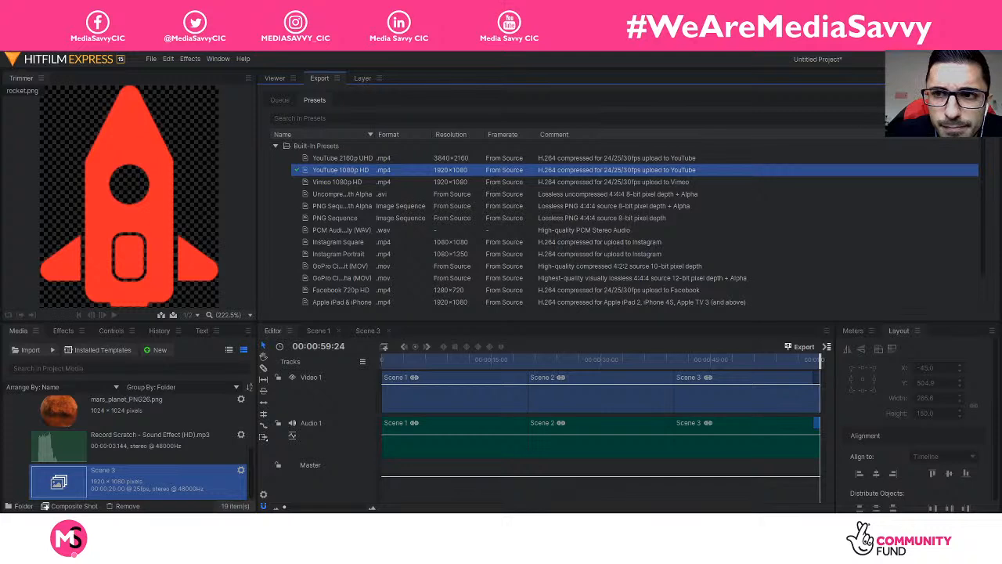
left_click(942, 119)
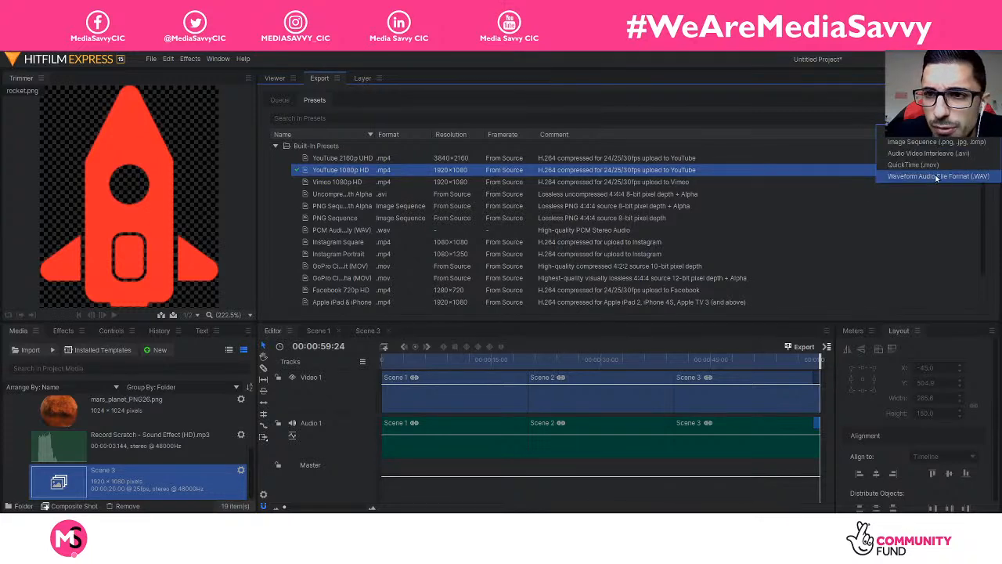
left_click(906, 131)
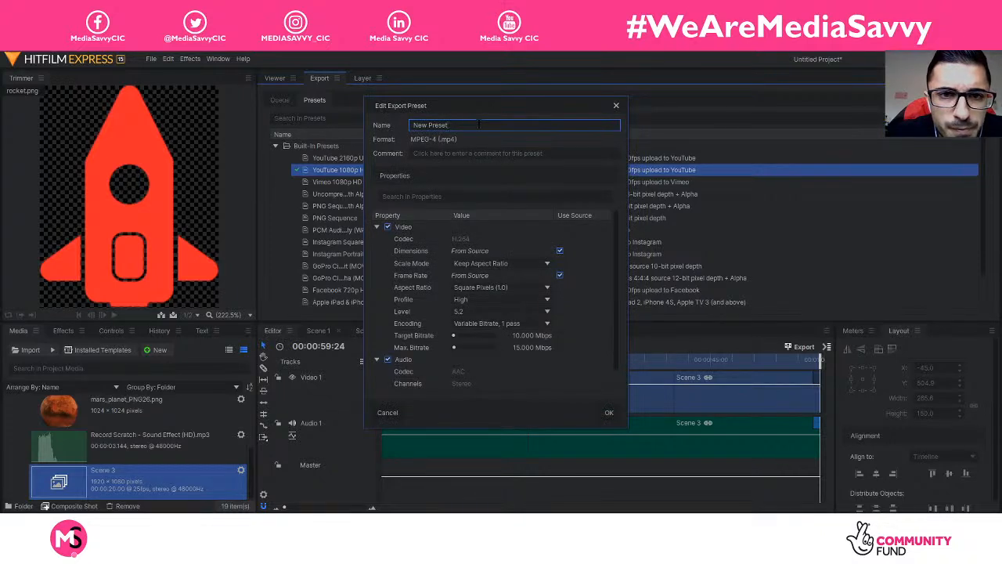
left_click(500, 266)
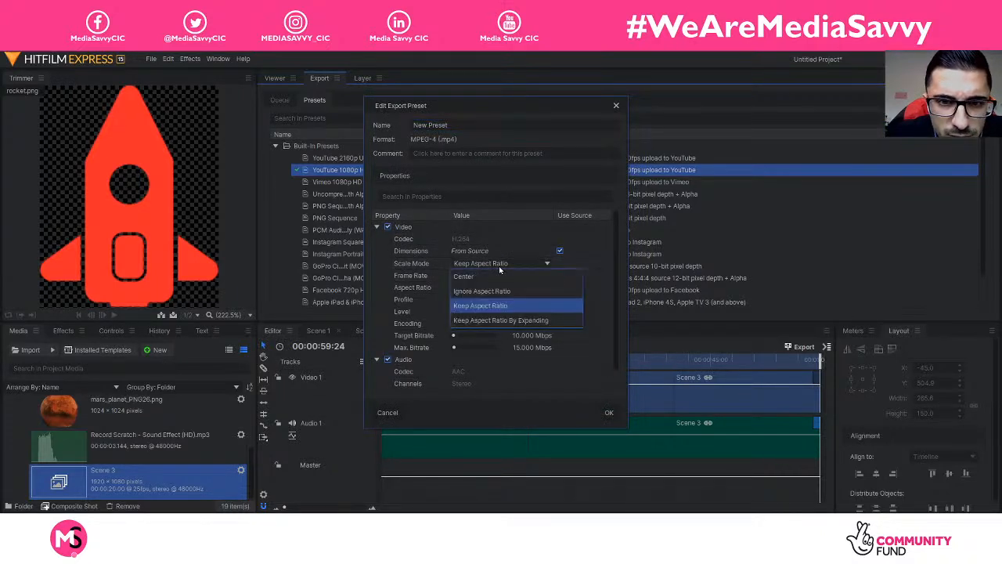
left_click(615, 266)
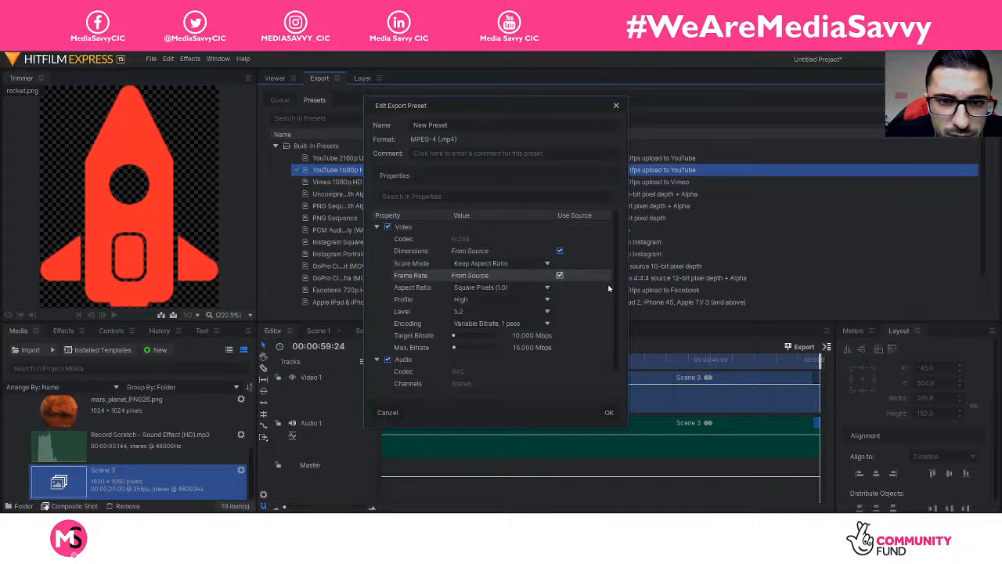
scroll(551, 327, "down", 1)
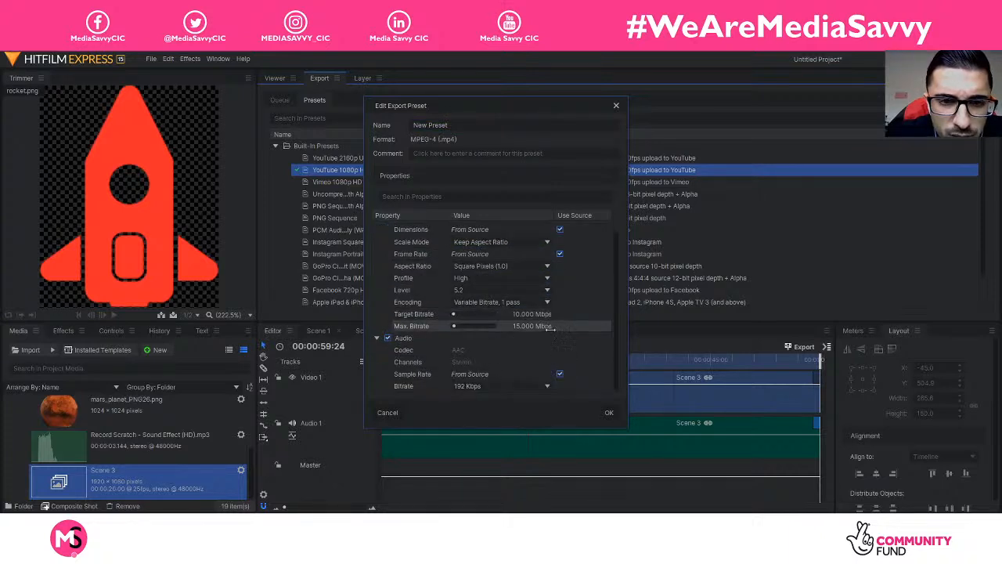
left_click(509, 386)
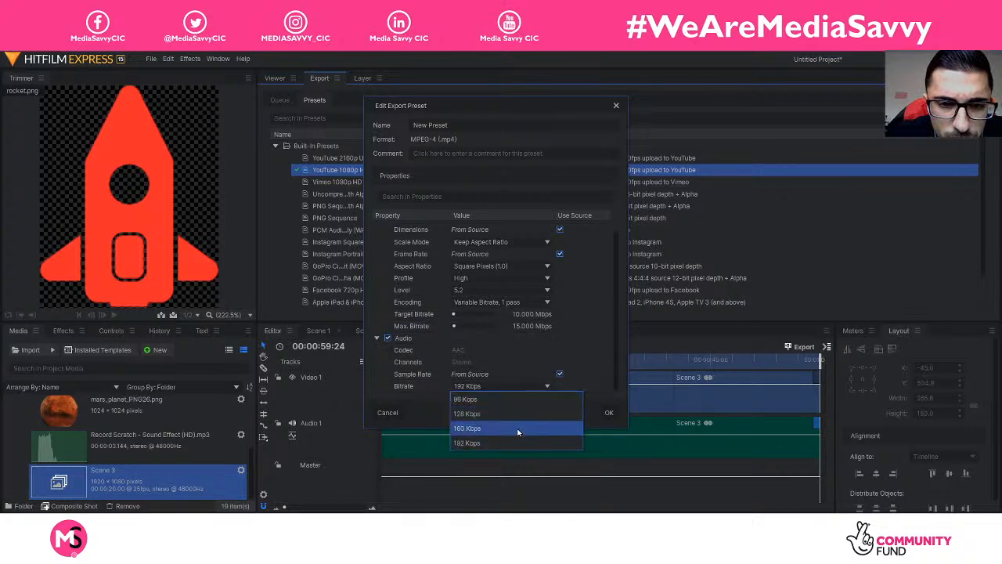
left_click(518, 430)
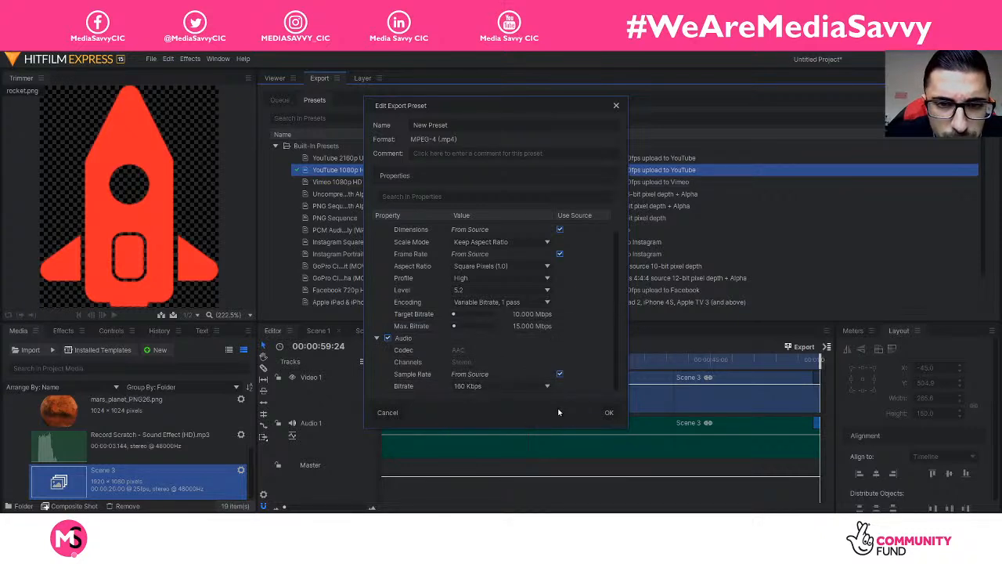
left_click(610, 413)
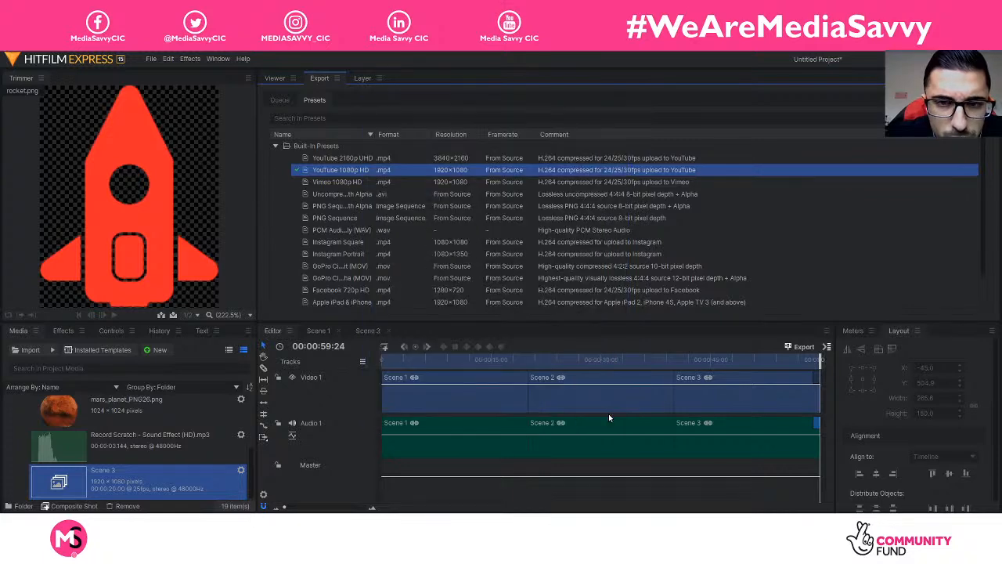
scroll(618, 271, "down", 3)
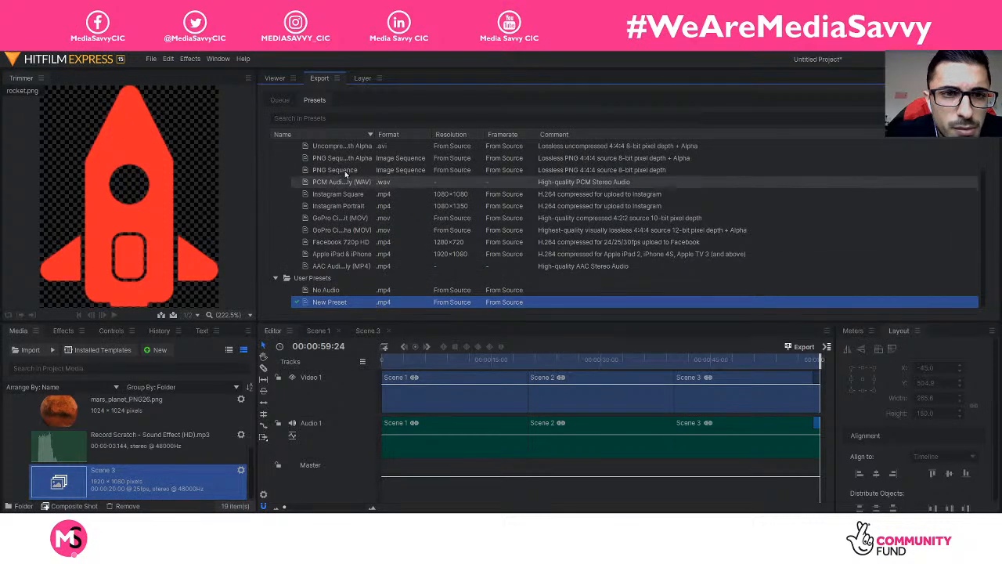
Step: Switch the queued Editor job's preset to New Preset and start exporting
left_click(281, 99)
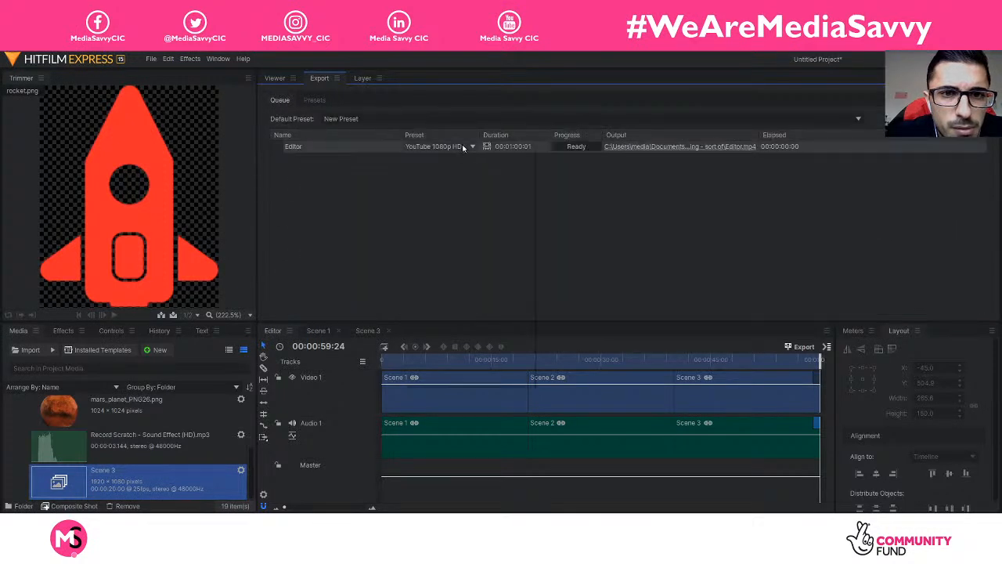
left_click(439, 147)
left_click(466, 366)
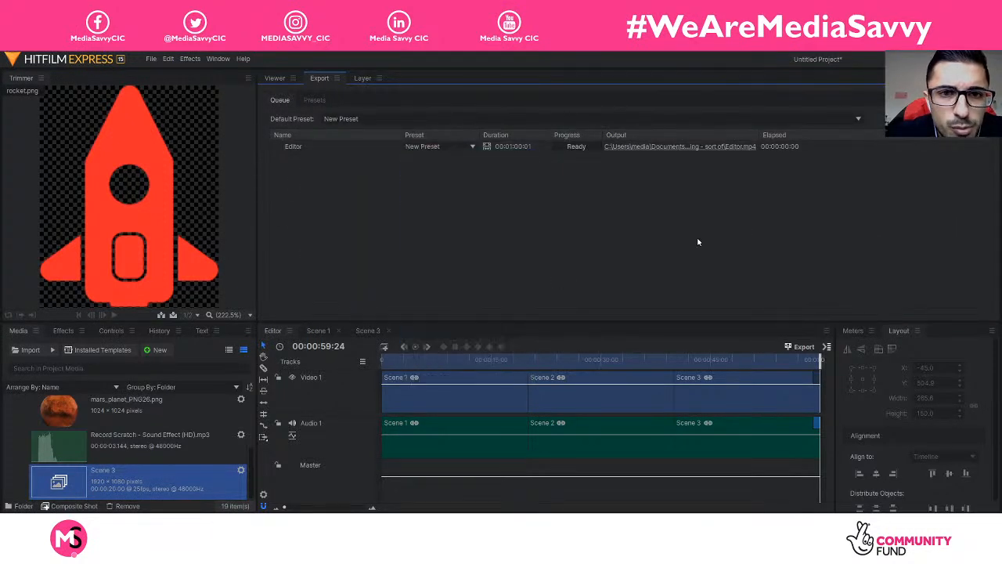
left_click(936, 119)
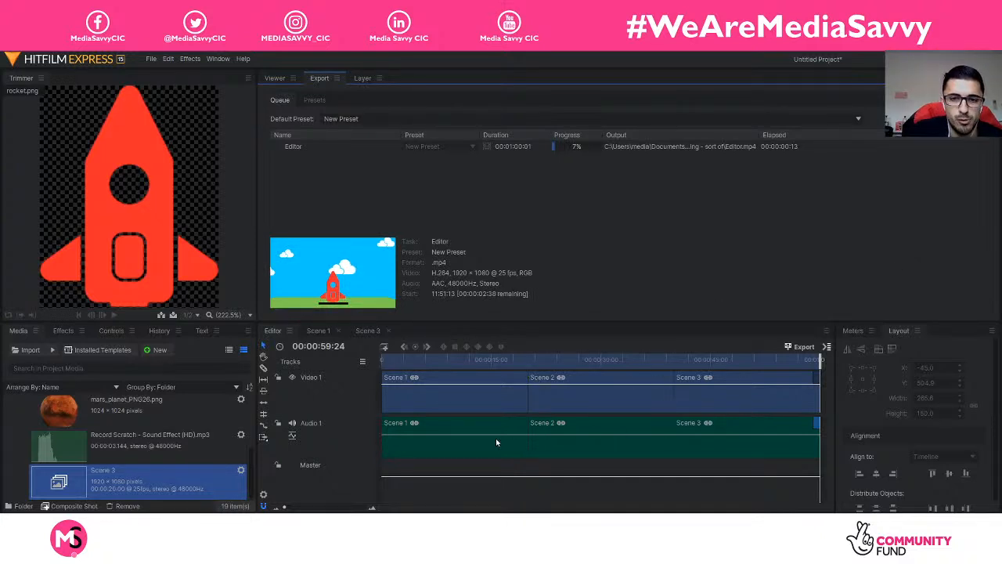
left_click(279, 467)
left_click(280, 468)
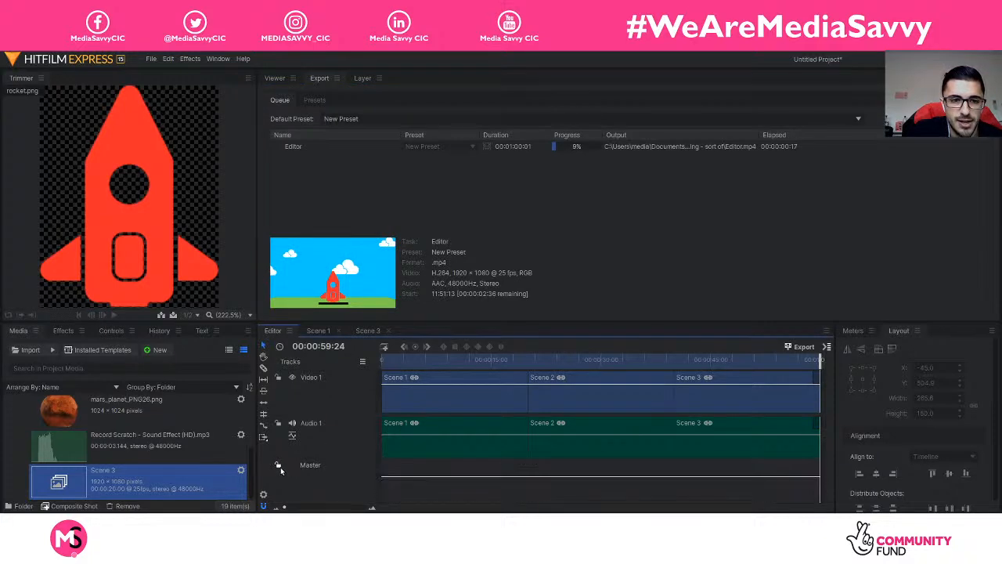
left_click(277, 424)
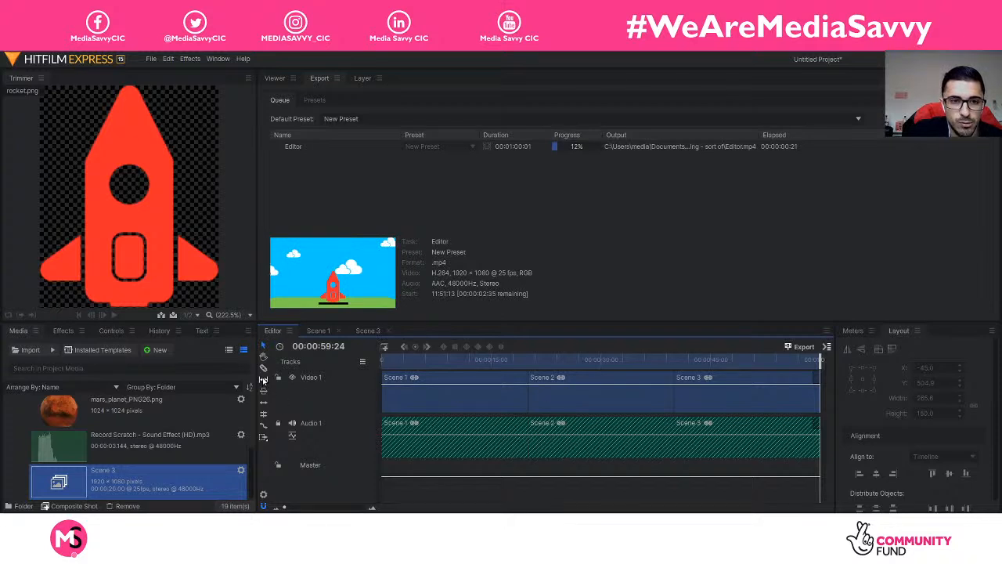
left_click(263, 367)
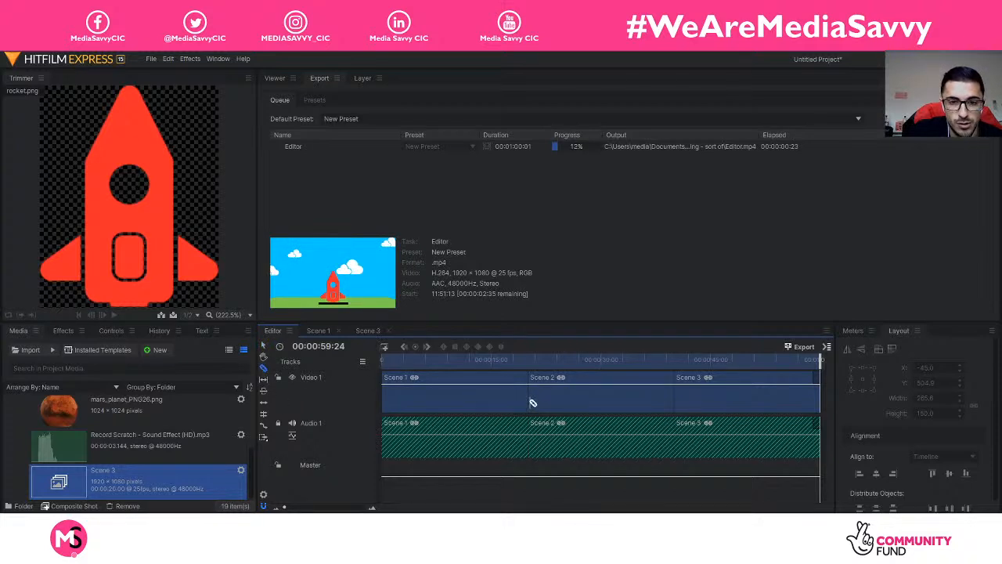
left_click(579, 406)
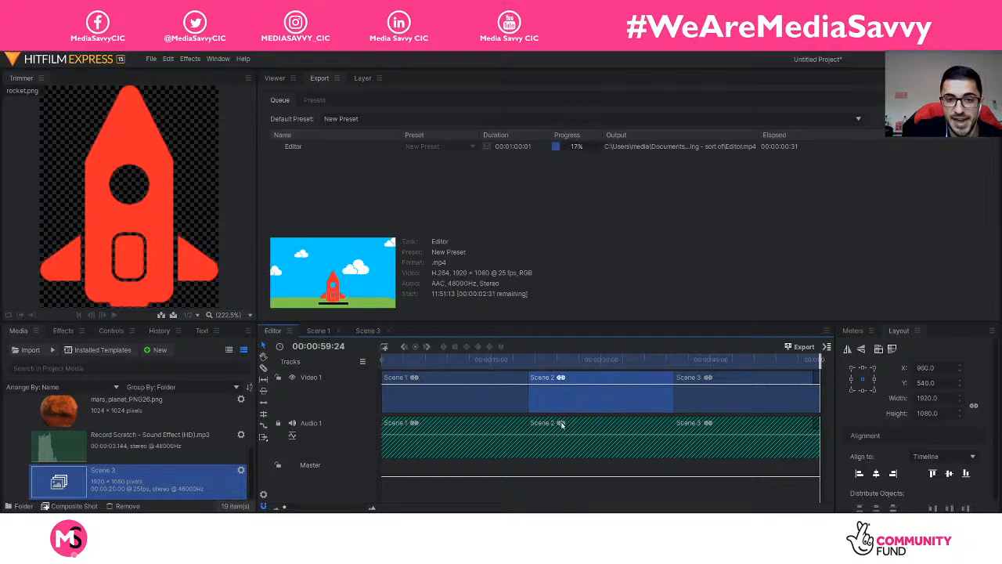
left_click(280, 424)
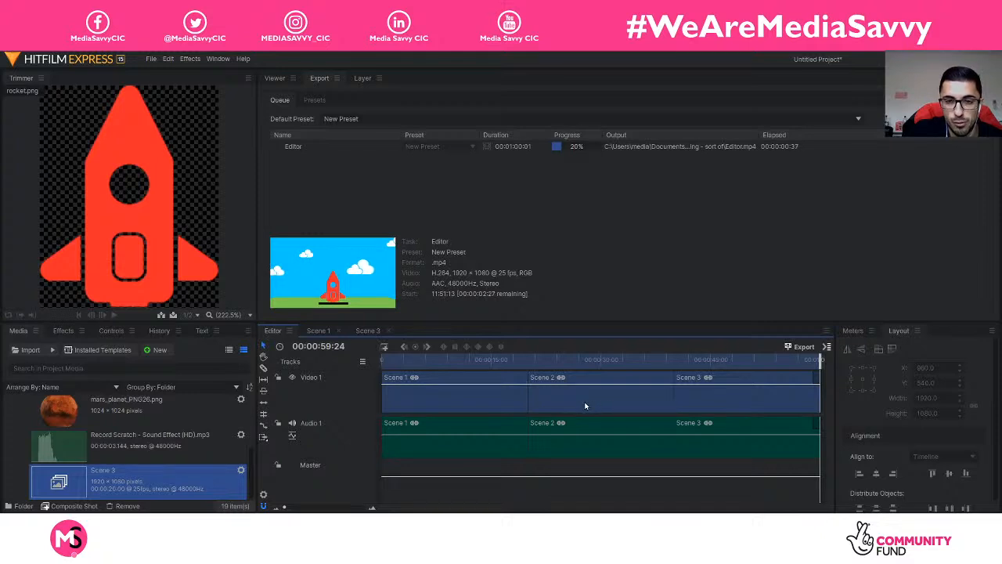
right_click(324, 384)
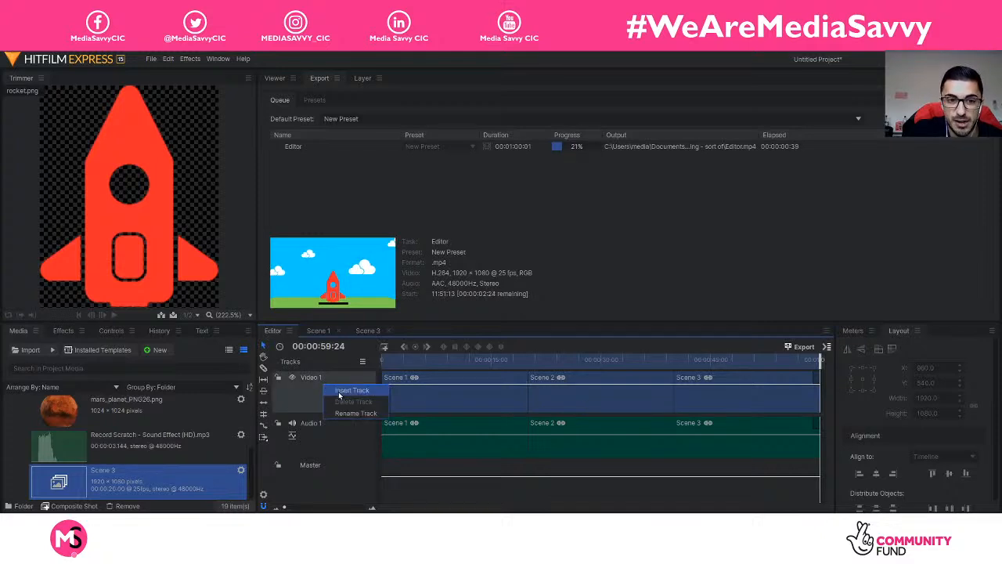
left_click(338, 396)
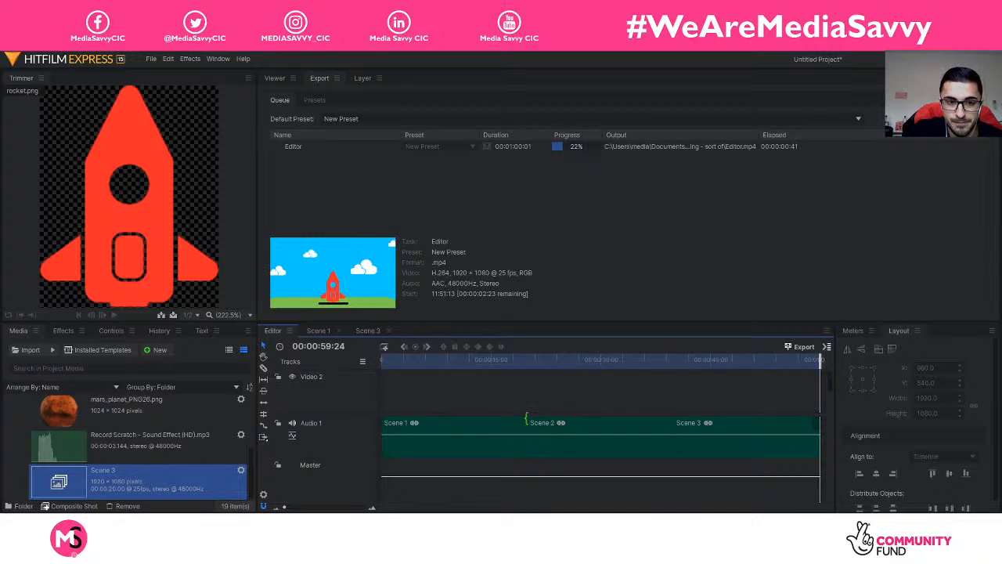
key("ctrl+z")
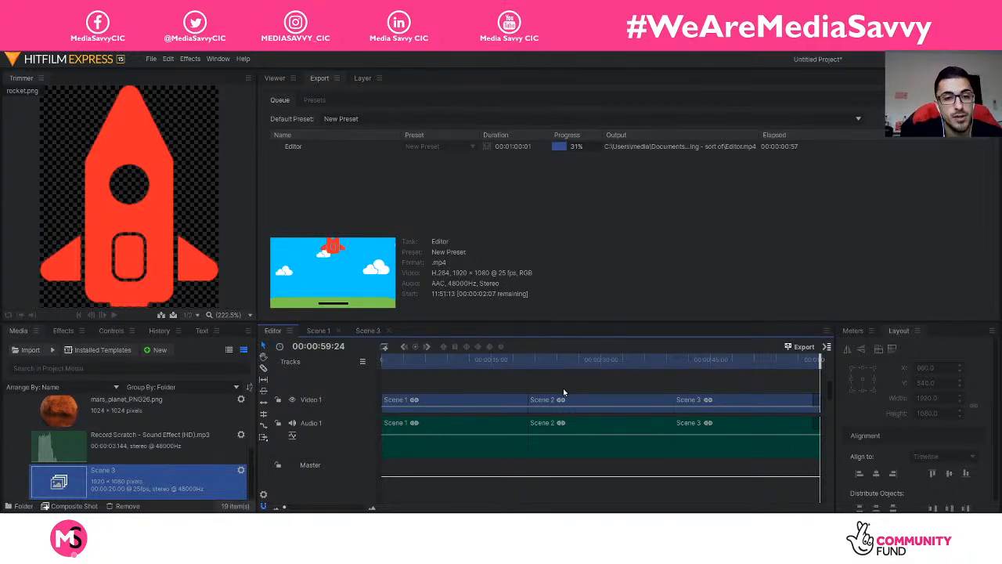
right_click(368, 382)
left_click(396, 397)
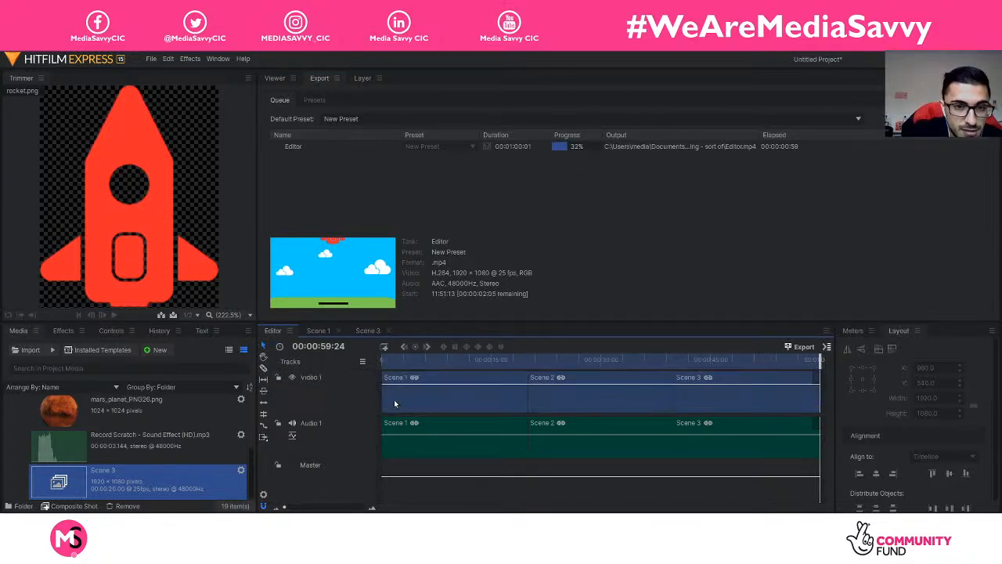
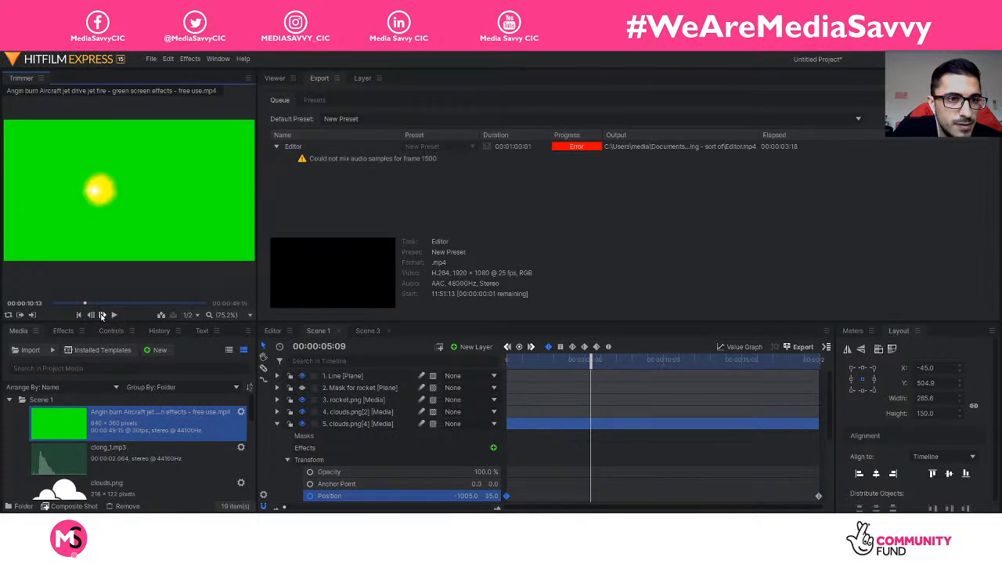
Step: Step the jet-fire clip back to 00:00:10:09 in the Trimmer and collapse the clouds.png layer
left_click(91, 315)
left_click(91, 315)
left_click(91, 315)
left_click(91, 315)
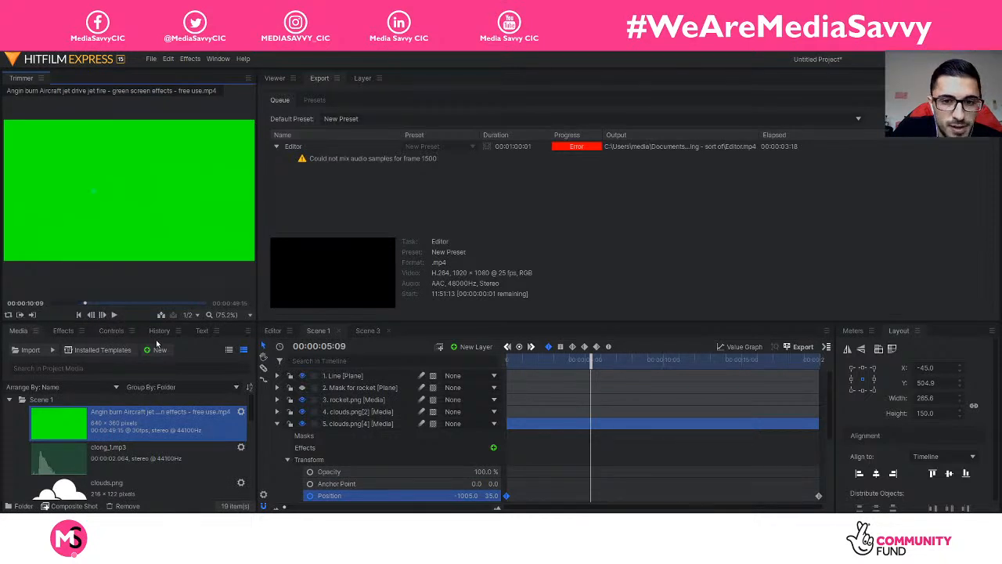
left_click(280, 424)
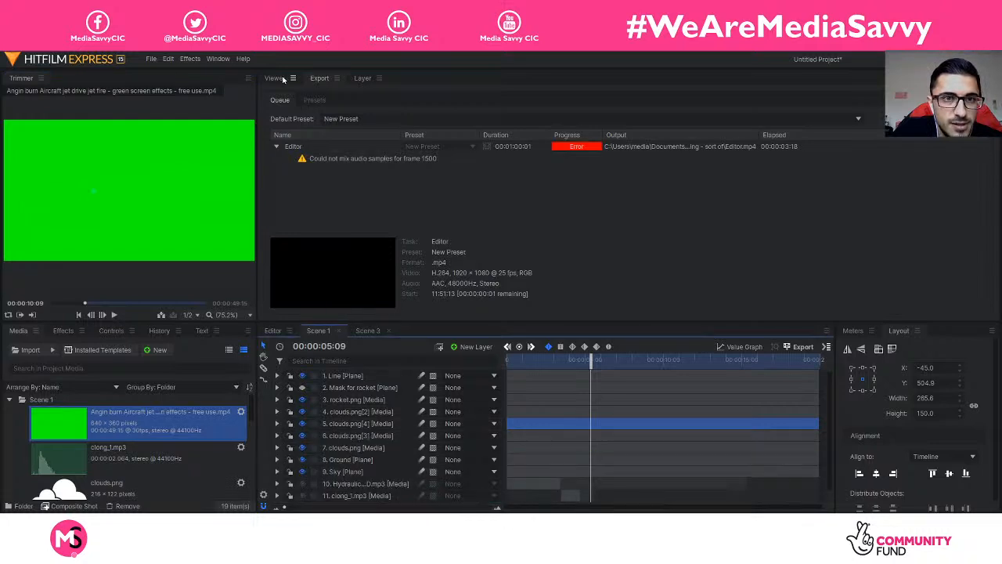
Step: Drag the green-screen jet-fire clip from the Trimmer into Scene 1's timeline
left_click(285, 79)
mouse_move(185, 296)
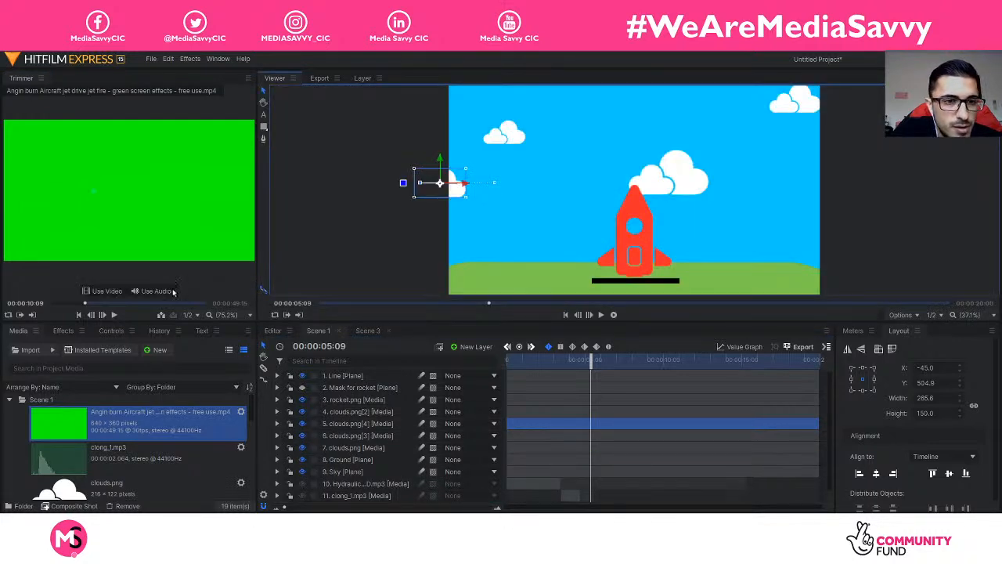
mouse_move(144, 204)
left_mouse_down()
mouse_move(145, 188)
mouse_move(361, 380)
mouse_move(365, 409)
left_mouse_up()
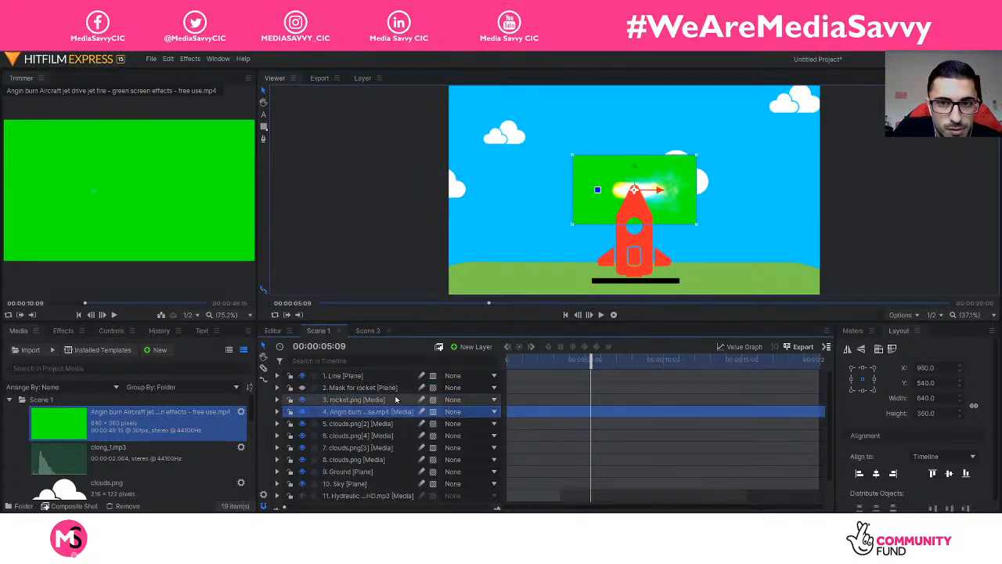
Step: Apply Color Difference Key to the flame layer to remove its green background
left_click(276, 412)
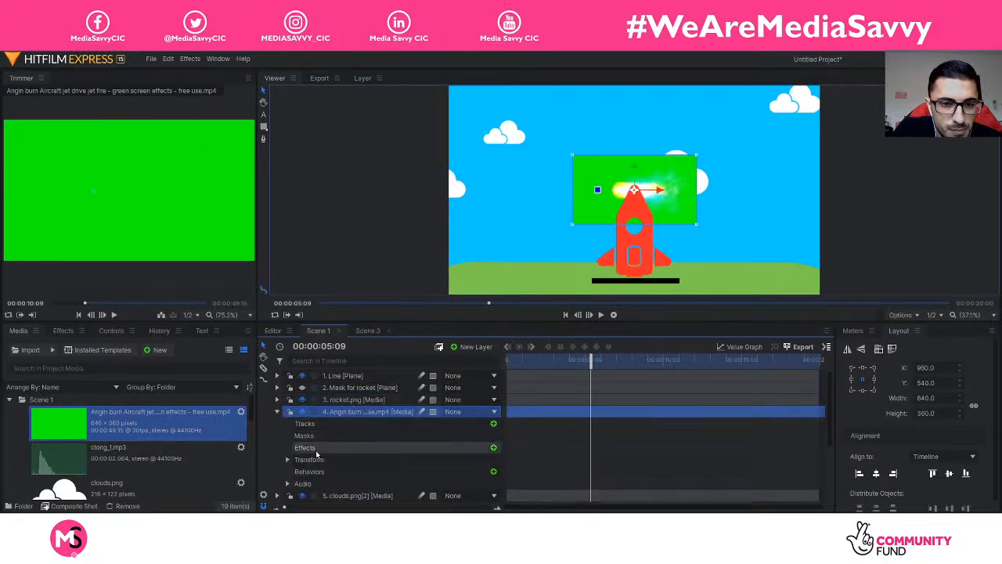
left_click(289, 460)
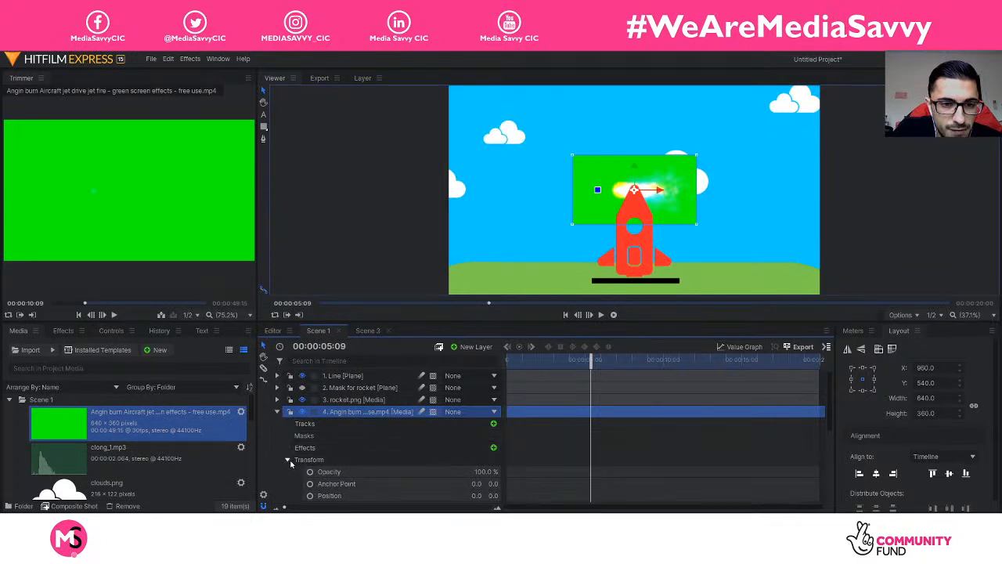
left_click(289, 460)
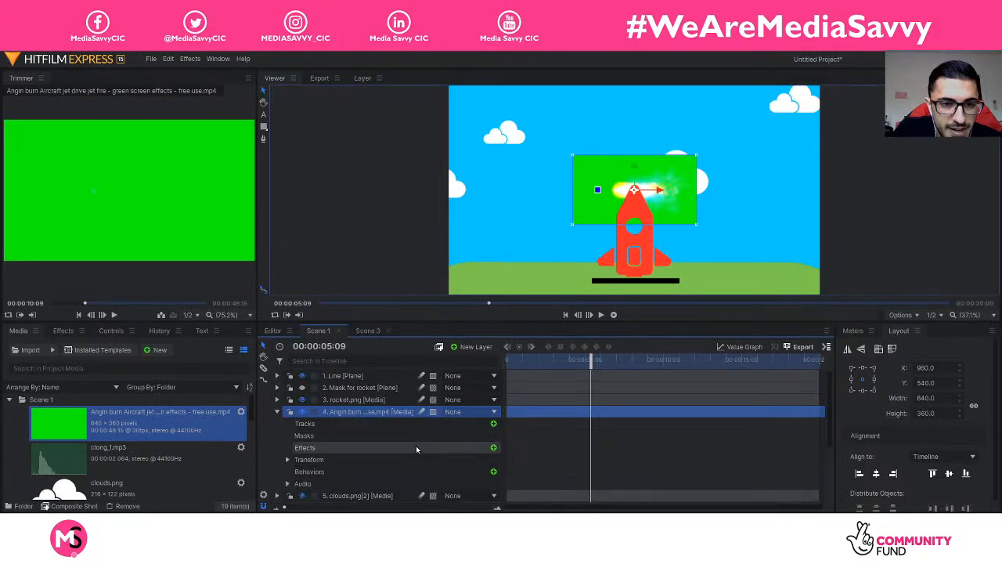
left_click(494, 449)
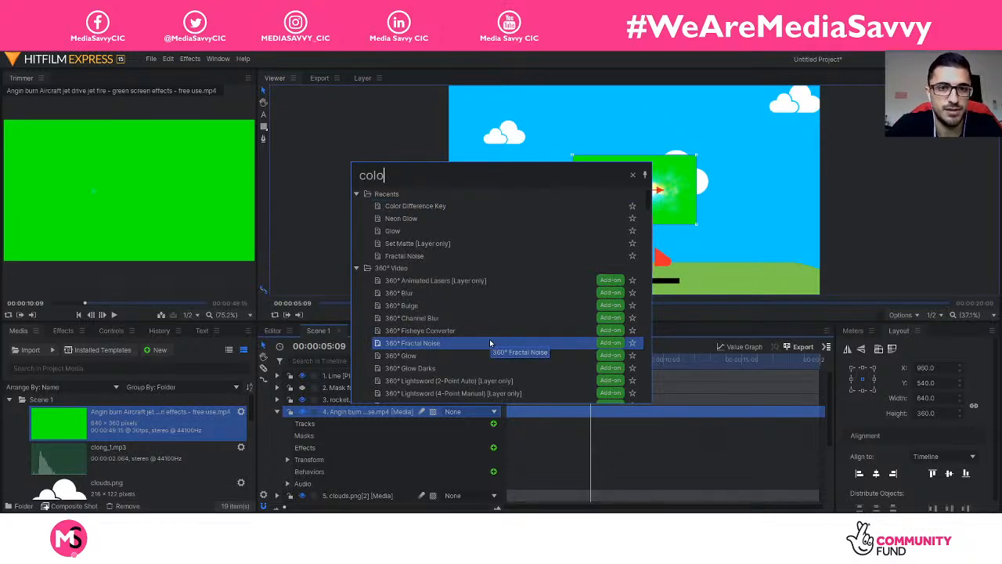
left_click(436, 208)
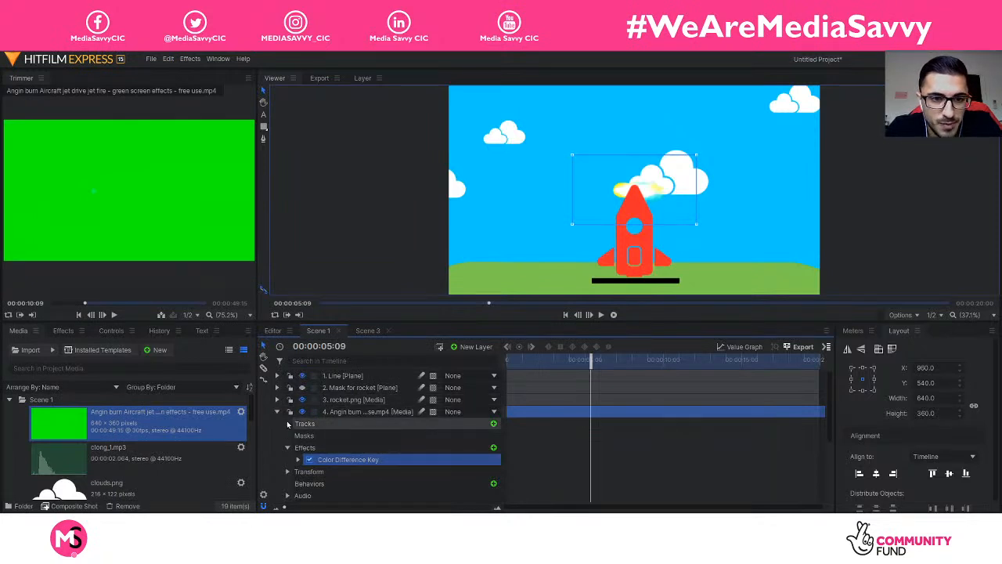
left_click(277, 411)
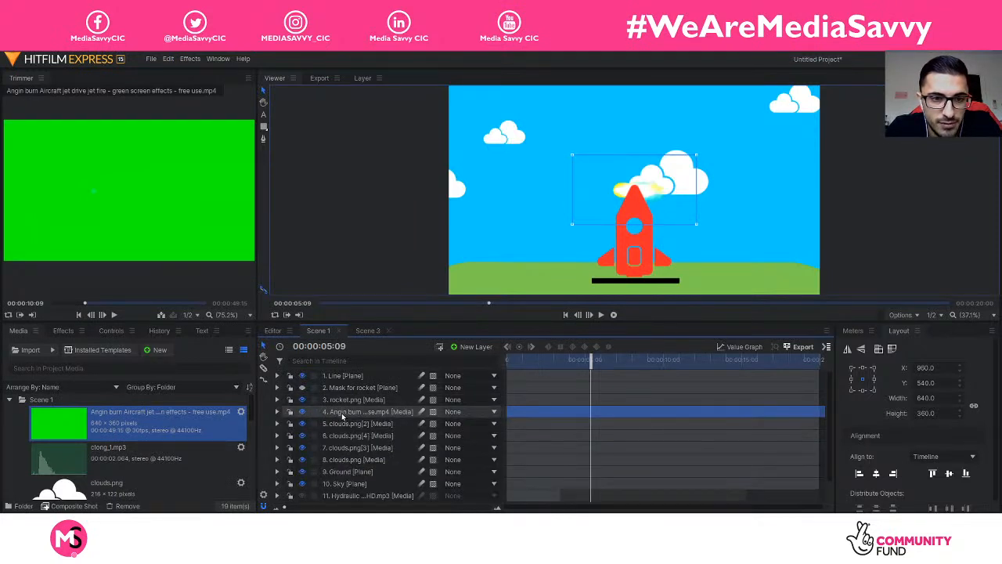
Step: Rotate the flame to point down under the rocket and start its clip at 00:00:15:04
left_click(347, 414)
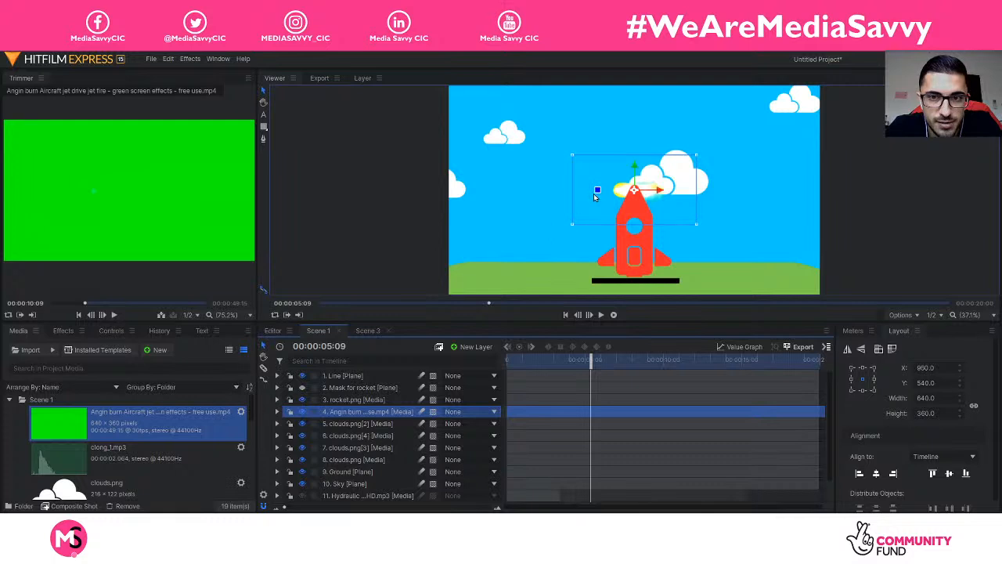
left_click_drag(597, 186, 636, 152)
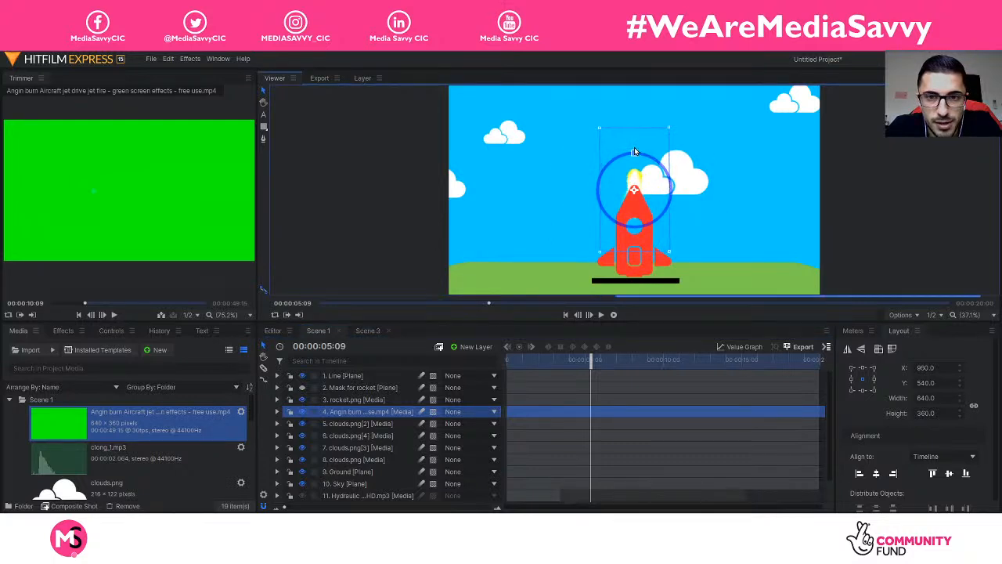
left_click_drag(639, 225, 641, 323)
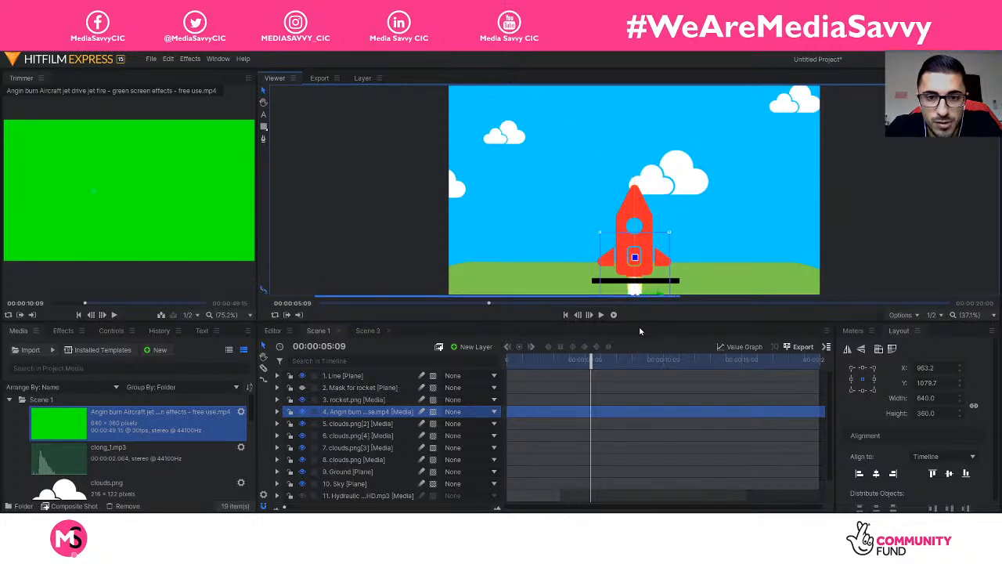
left_click_drag(600, 359, 745, 365)
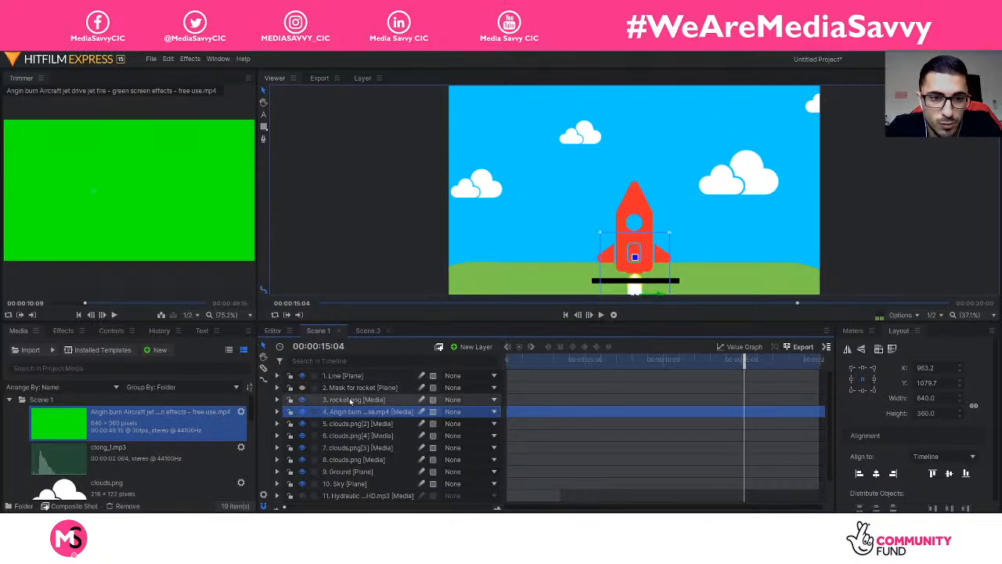
left_click_drag(517, 413, 755, 420)
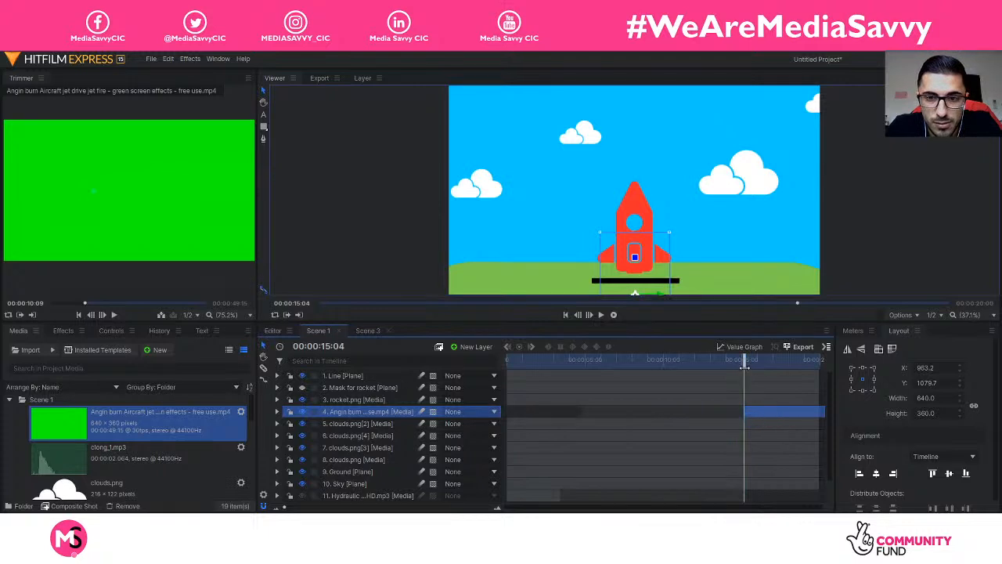
Step: Set the flame layer's parent to 3. rocket.png and play back the lift-off to check it
left_click(481, 415)
left_click(484, 271)
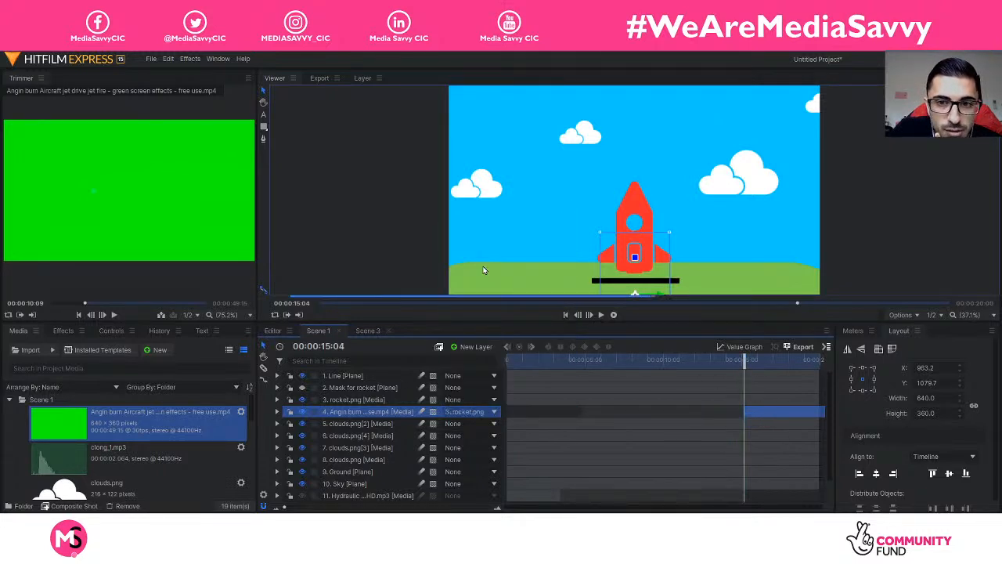
left_click_drag(744, 361, 562, 370)
key("space")
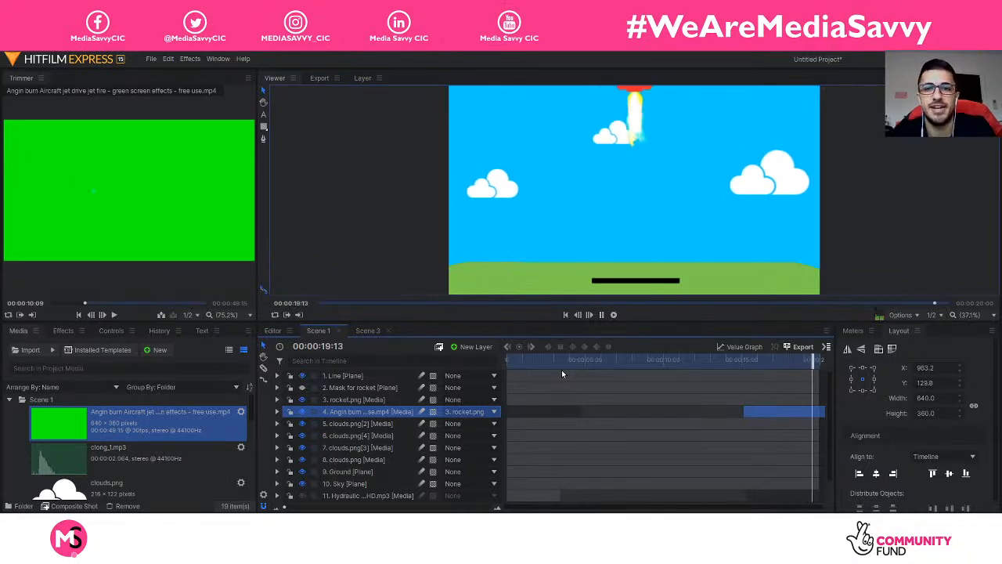
key("space")
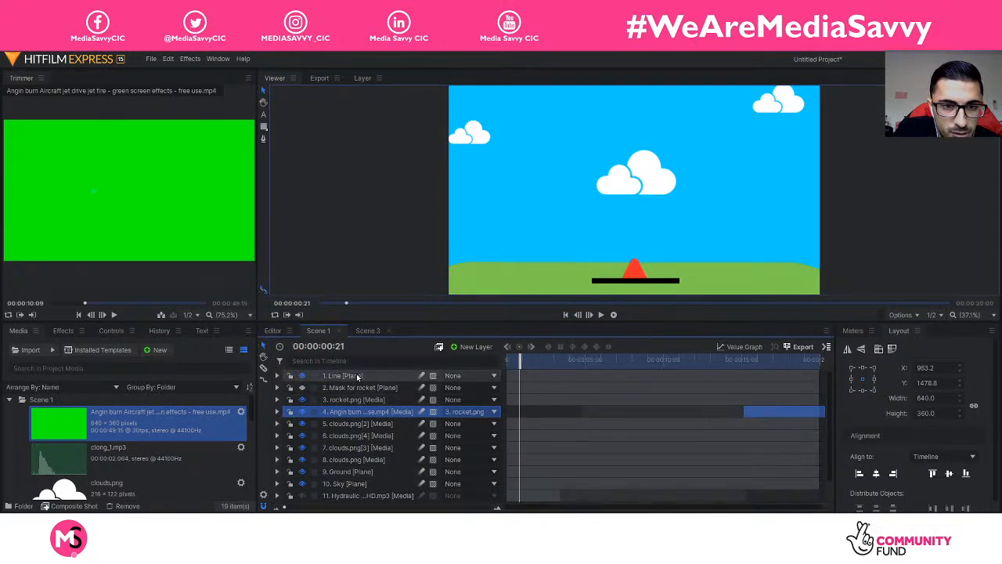
left_click_drag(725, 360, 831, 383)
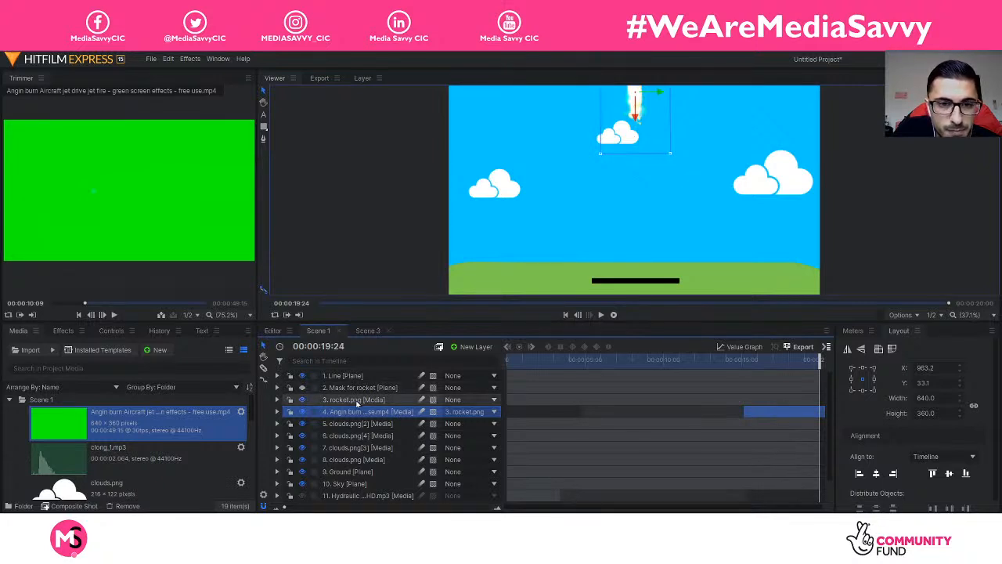
Step: Raise the rocket layer's end position to about Y -512 so it exits the top of the frame
left_click(352, 402)
scroll(731, 139, "down", 3)
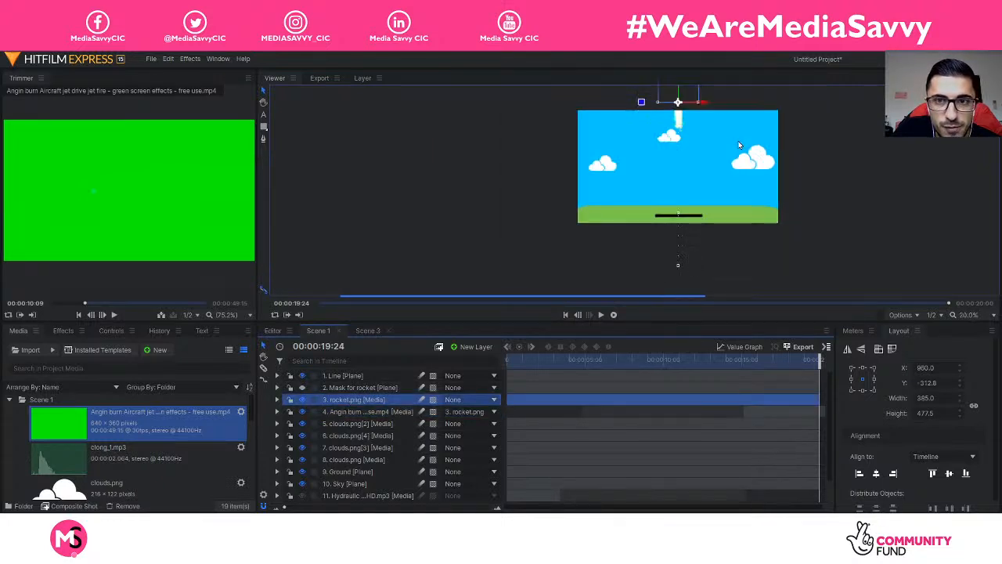
left_click(264, 103)
left_click_drag(409, 141, 410, 235)
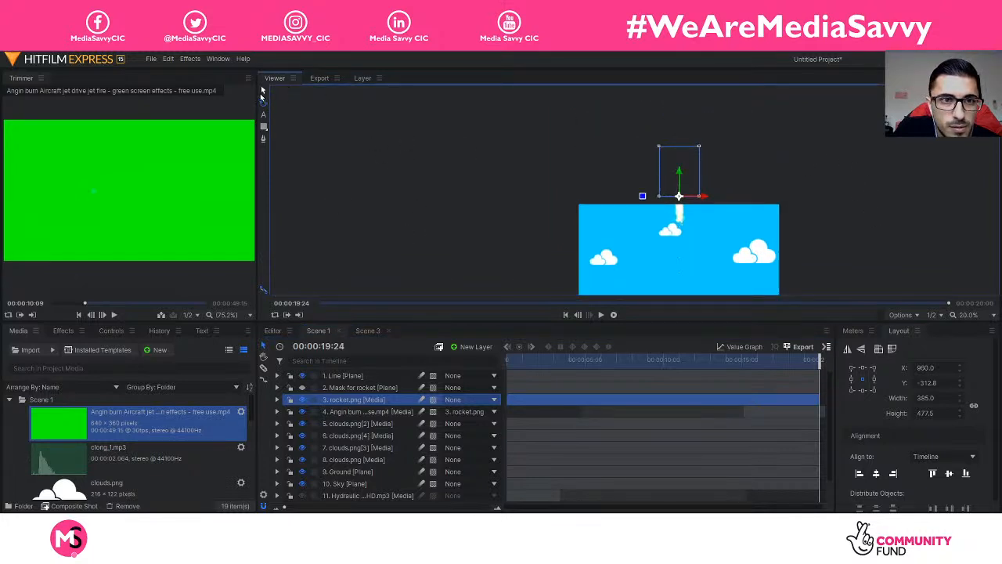
left_click_drag(678, 171, 678, 148)
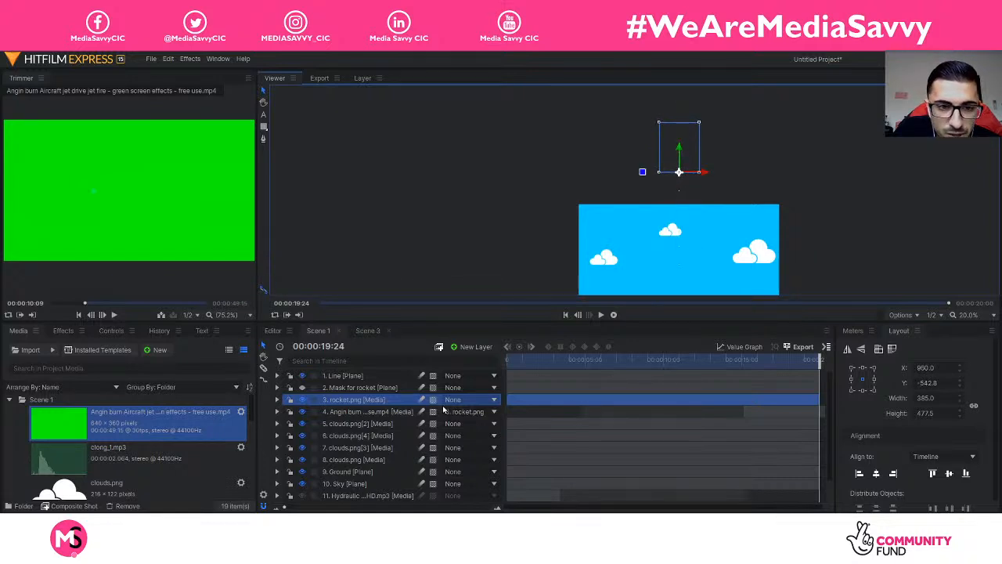
Step: Set the viewer zoom to Fit, rewind to 00:00:12:17 and play the launch
left_click(396, 412)
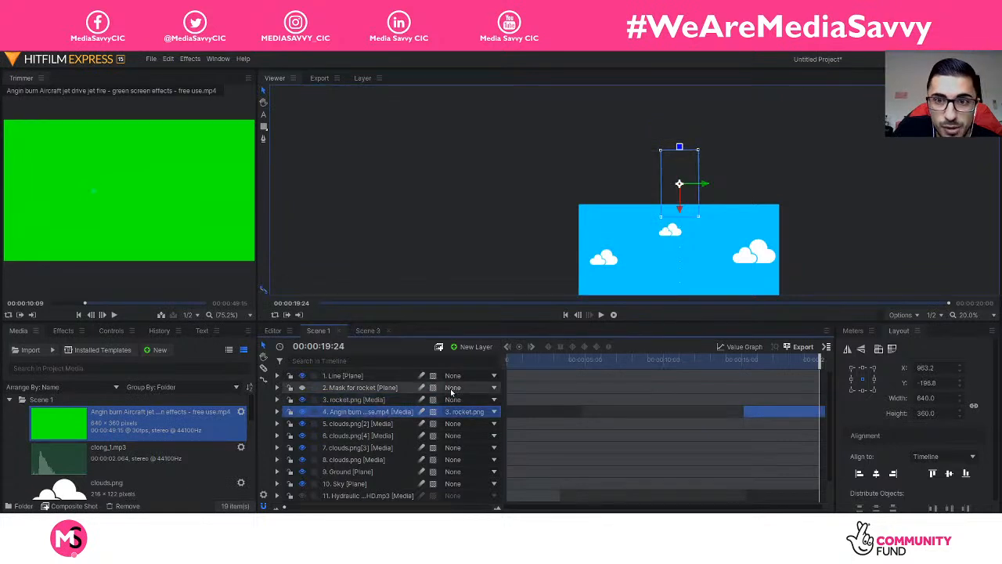
left_click_drag(816, 357, 759, 357)
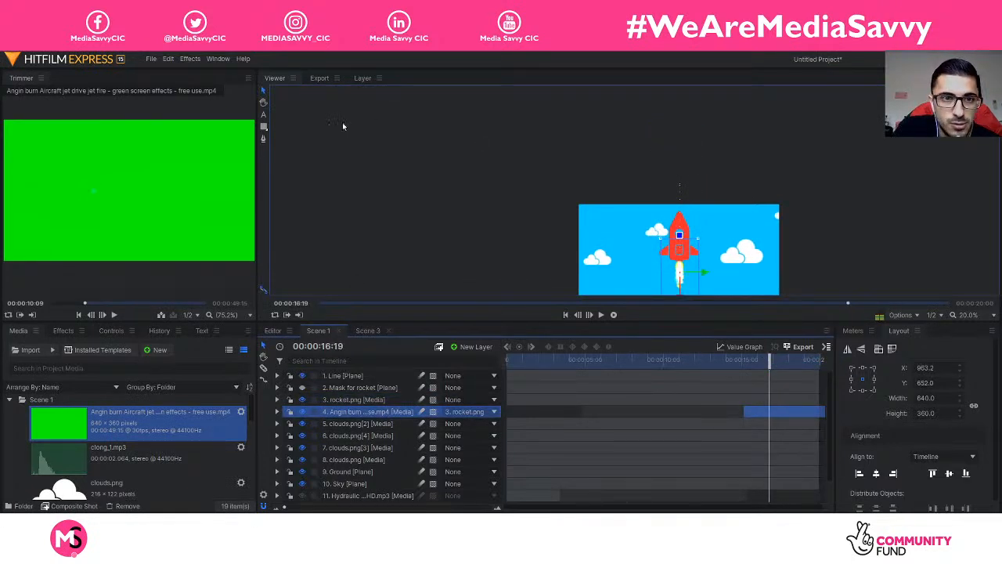
left_click(967, 314)
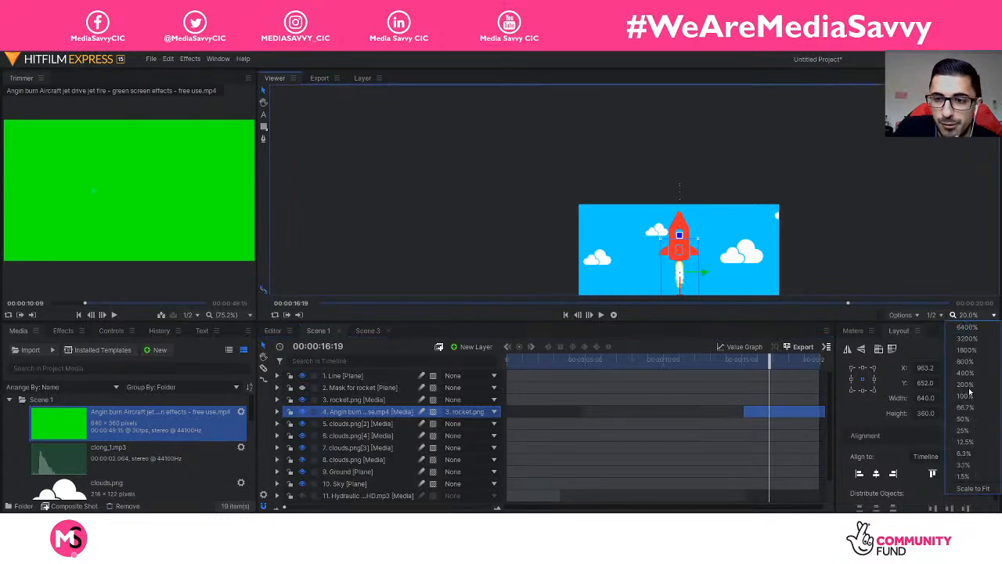
left_click(974, 487)
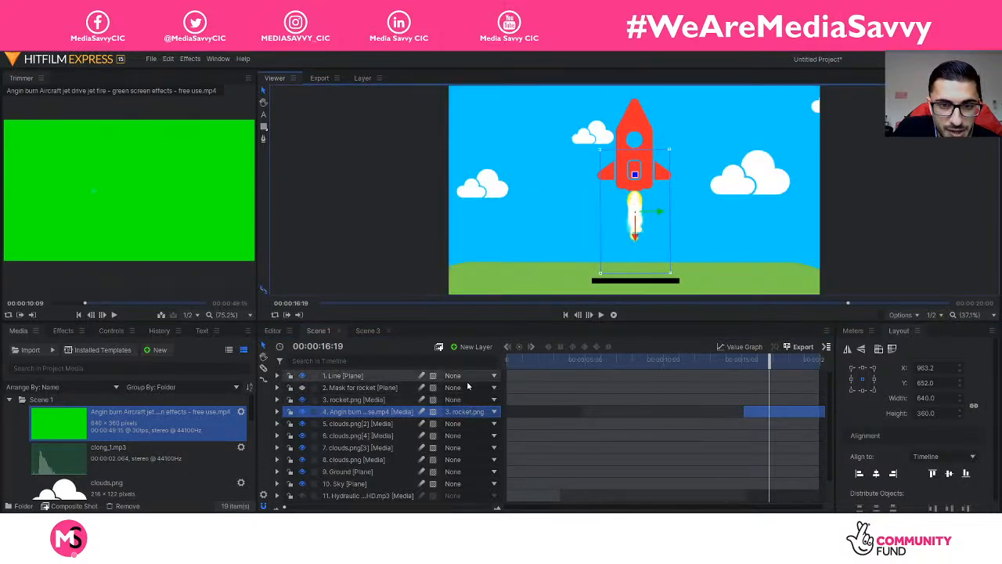
right_click(342, 415)
left_click(342, 412)
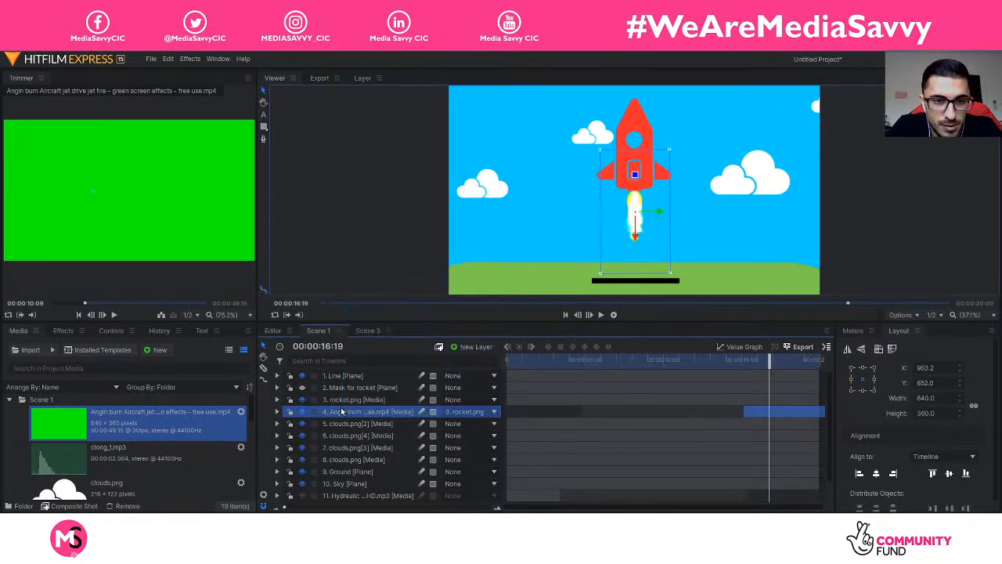
key("ctrl")
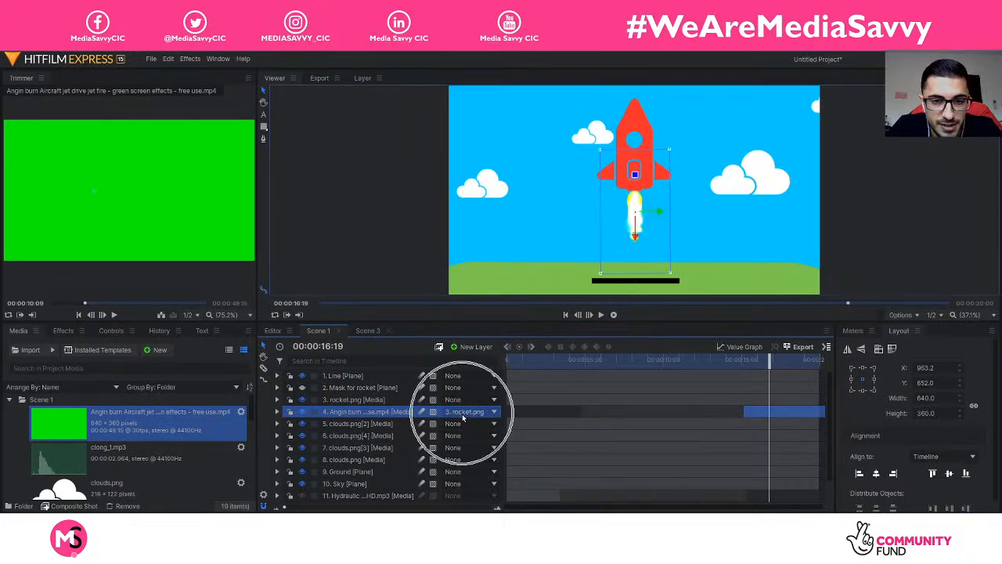
key("ctrl")
left_click_drag(766, 361, 703, 363)
key("space")
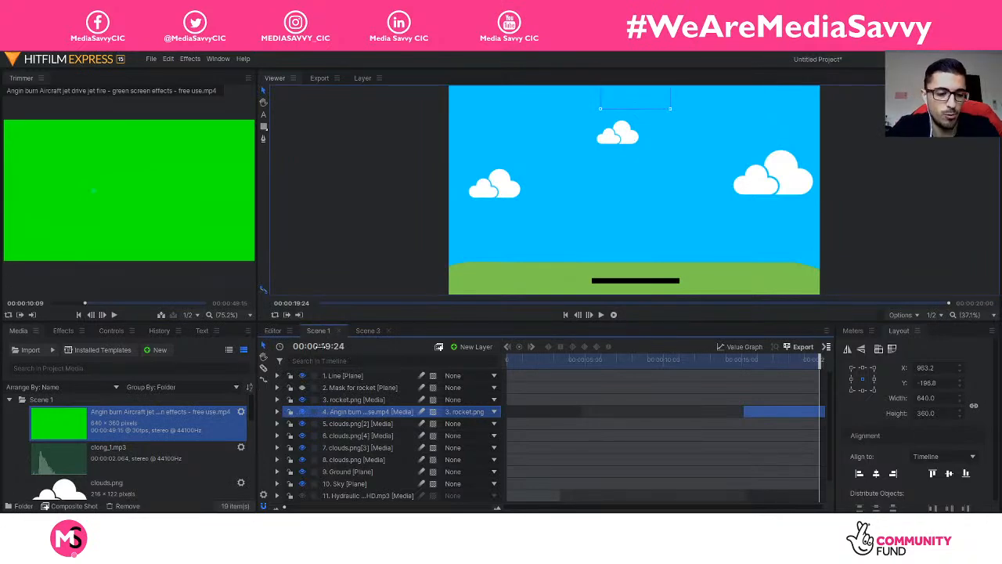
Step: Save the project under the new name rocket-final in the Animation Course Vector folder
key("ctrl+s")
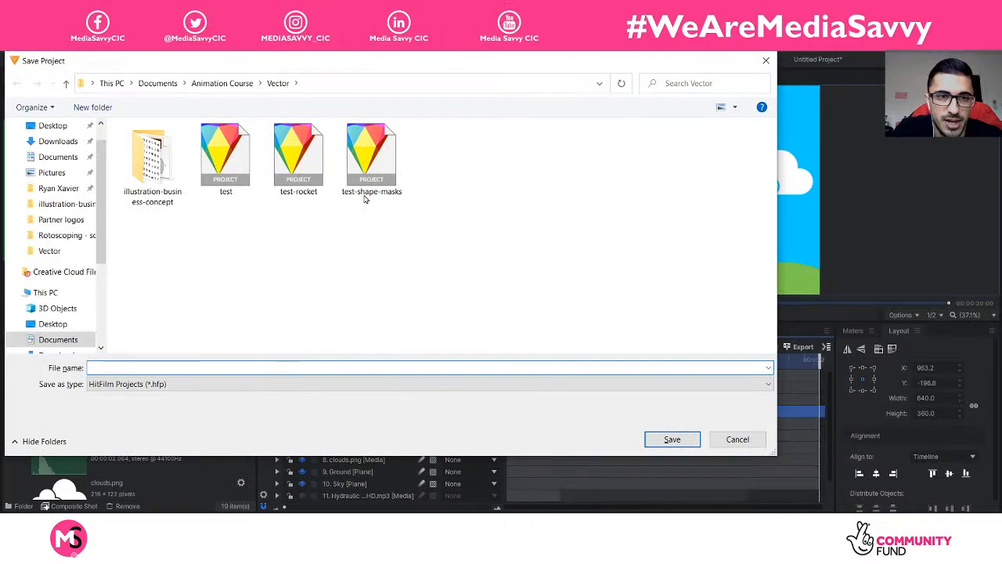
type("oc")
key("BackSpace")
key("BackSpace")
type("r")
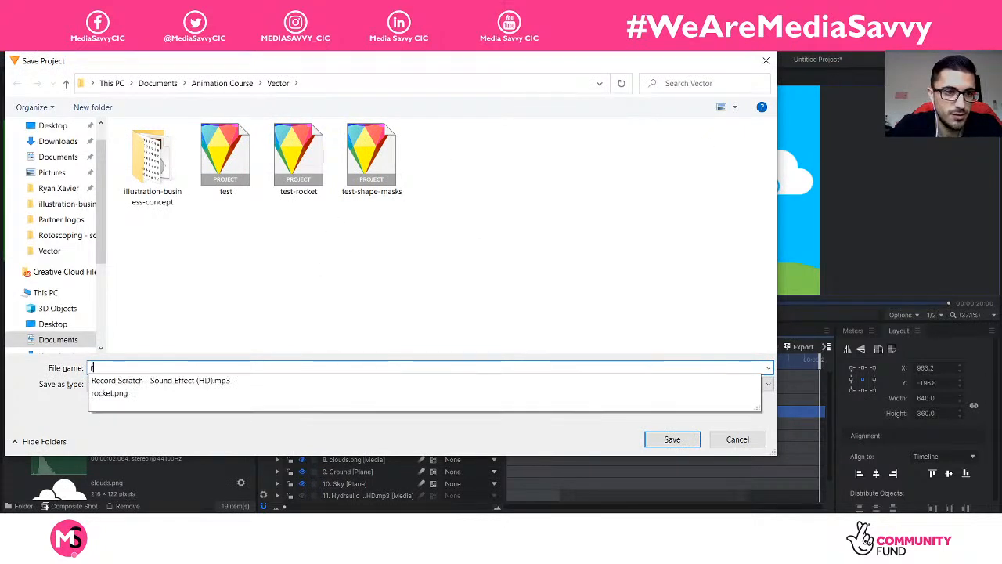
type("ocket-final")
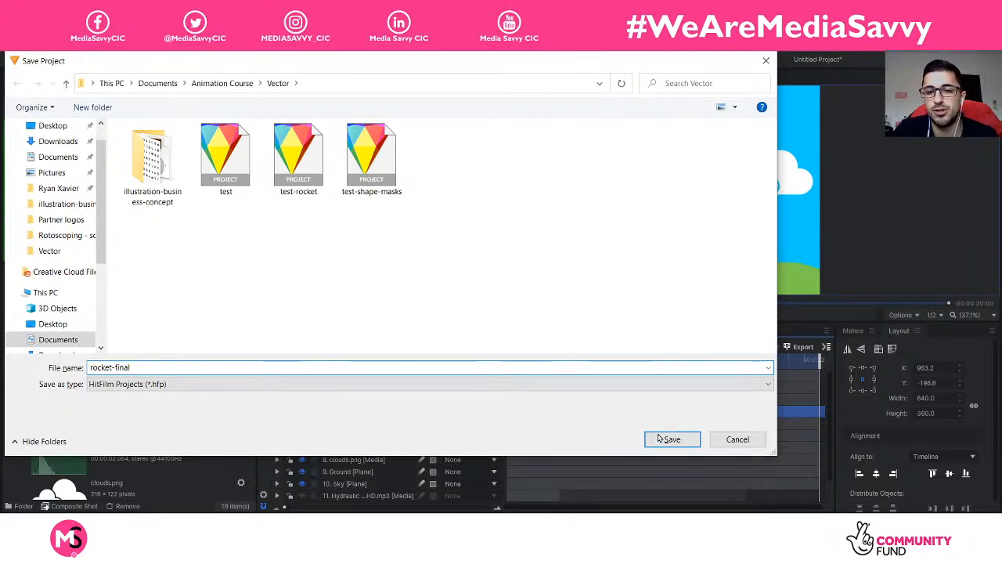
left_click(661, 439)
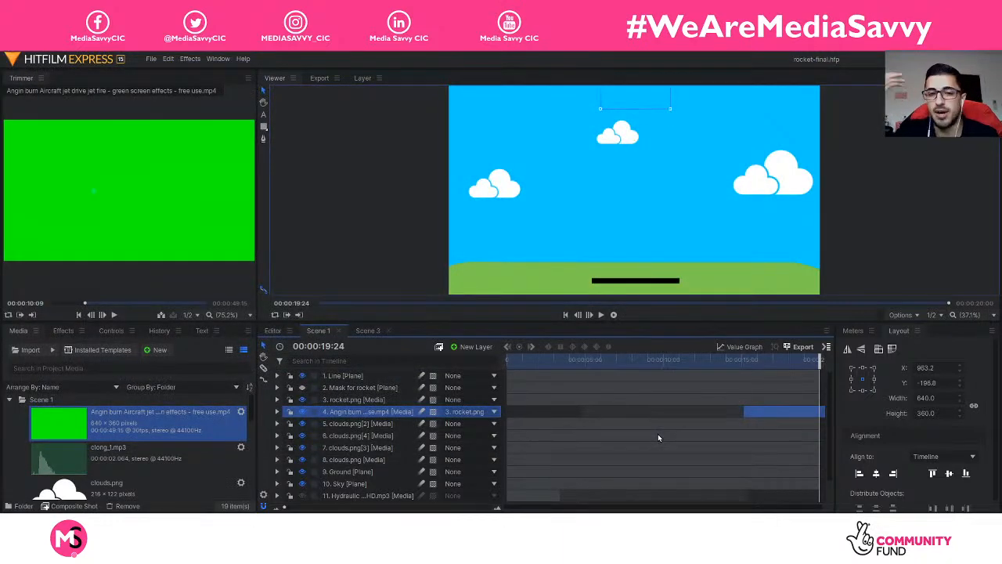
Step: Switch to the Editor timeline with Scenes 1–3, rewind to 00:00:00:00, and save the project
mouse_move(766, 361)
left_mouse_down()
mouse_move(749, 365)
mouse_move(771, 363)
left_mouse_up()
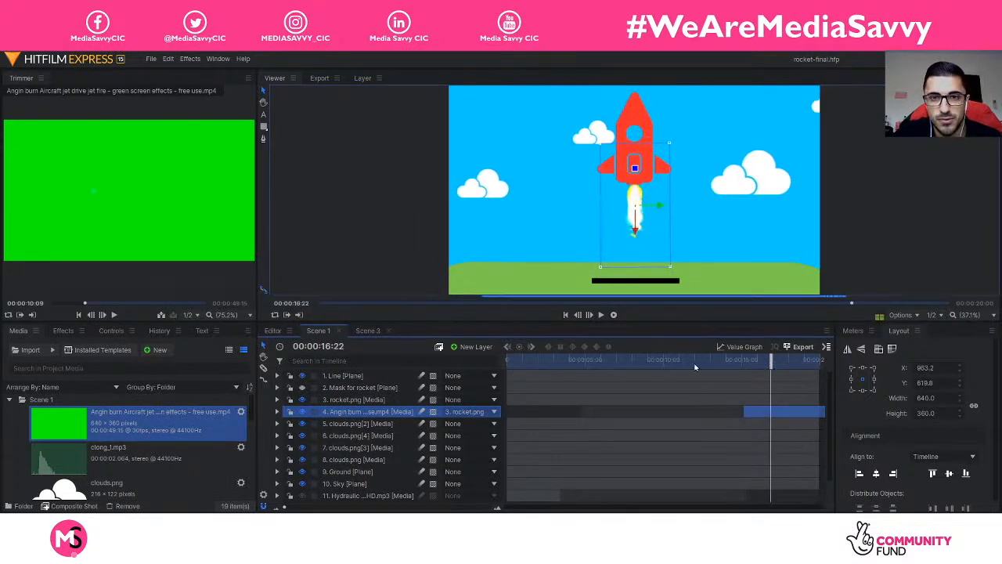
left_click(152, 59)
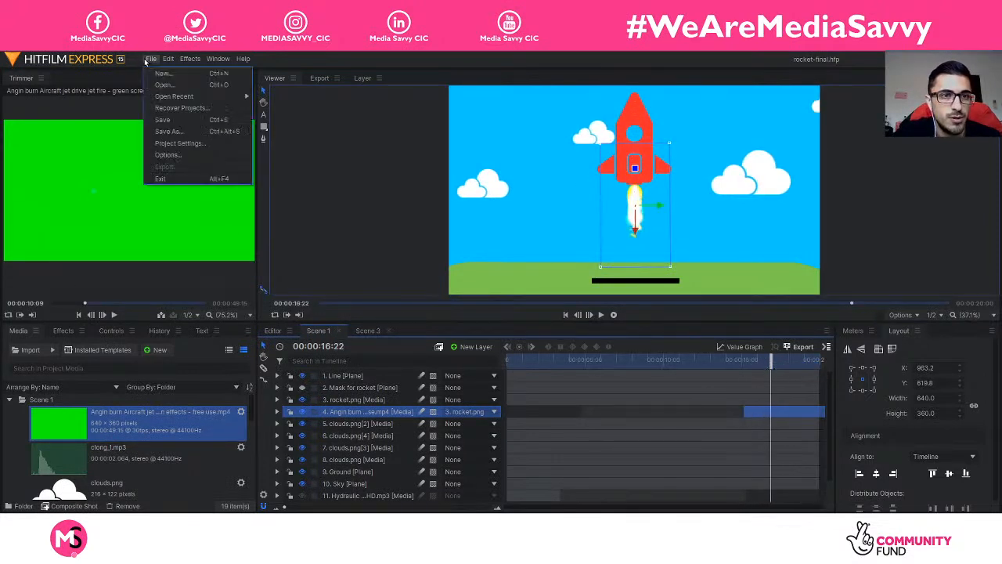
left_click(175, 119)
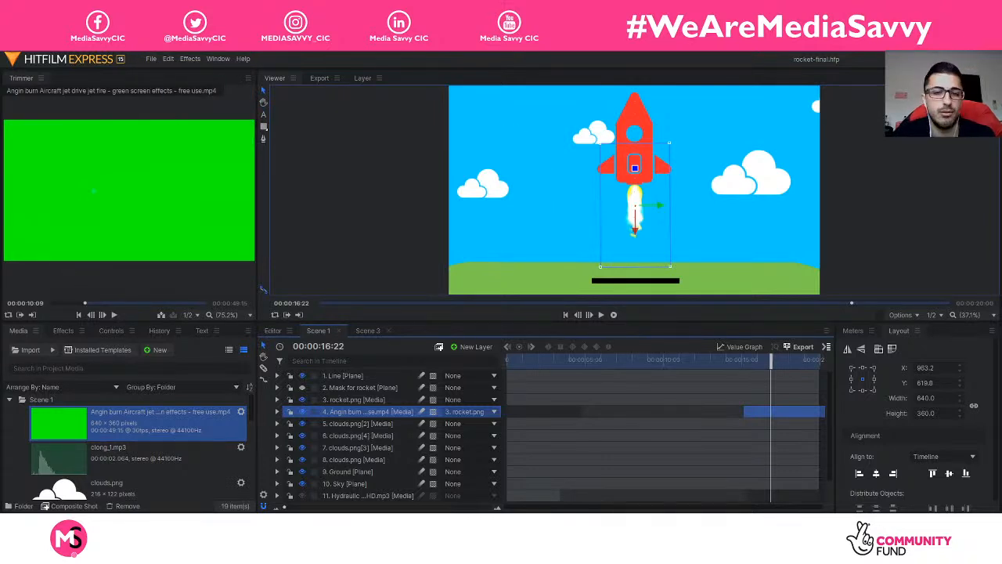
left_click(272, 331)
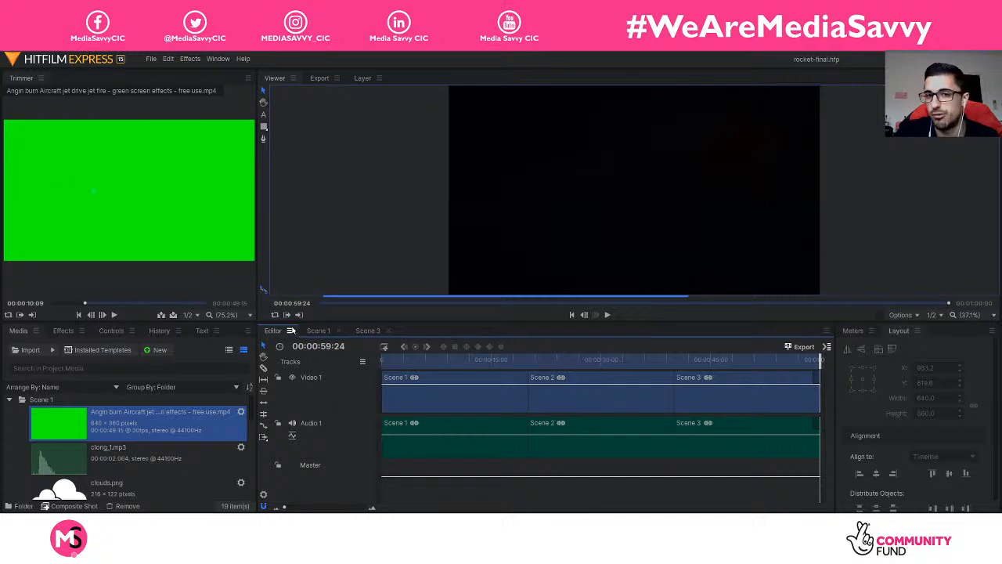
left_click_drag(812, 364, 360, 364)
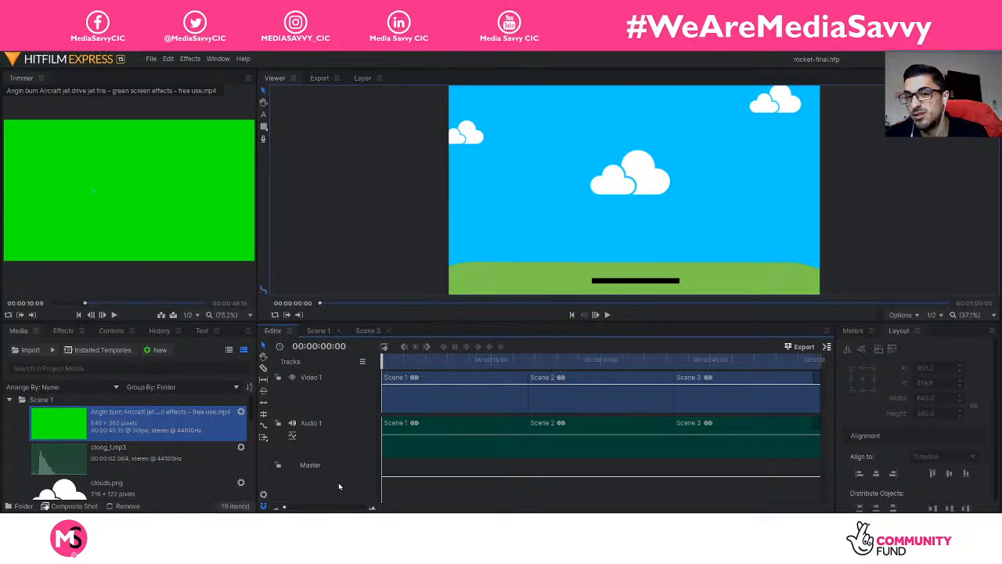
left_click(151, 59)
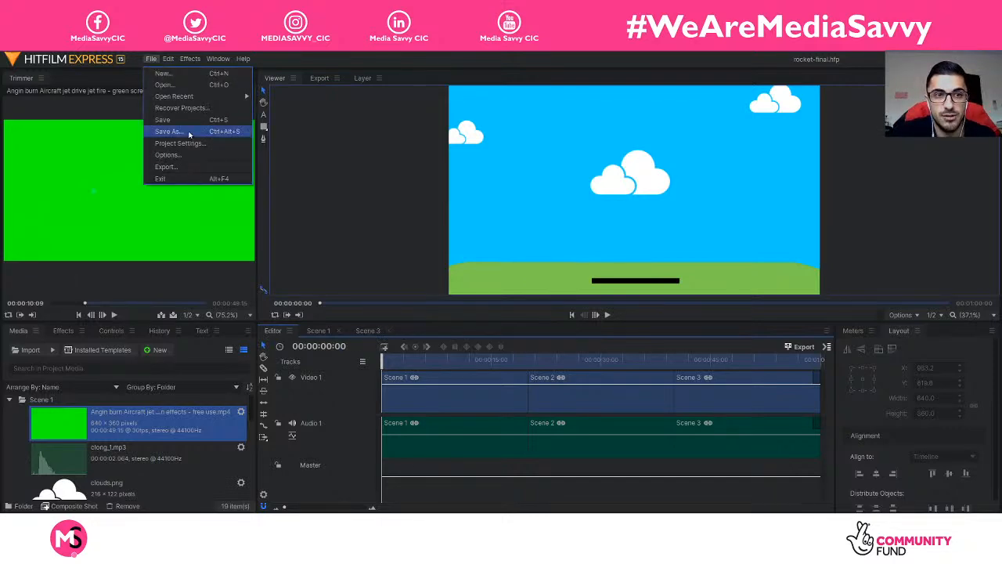
left_click(184, 121)
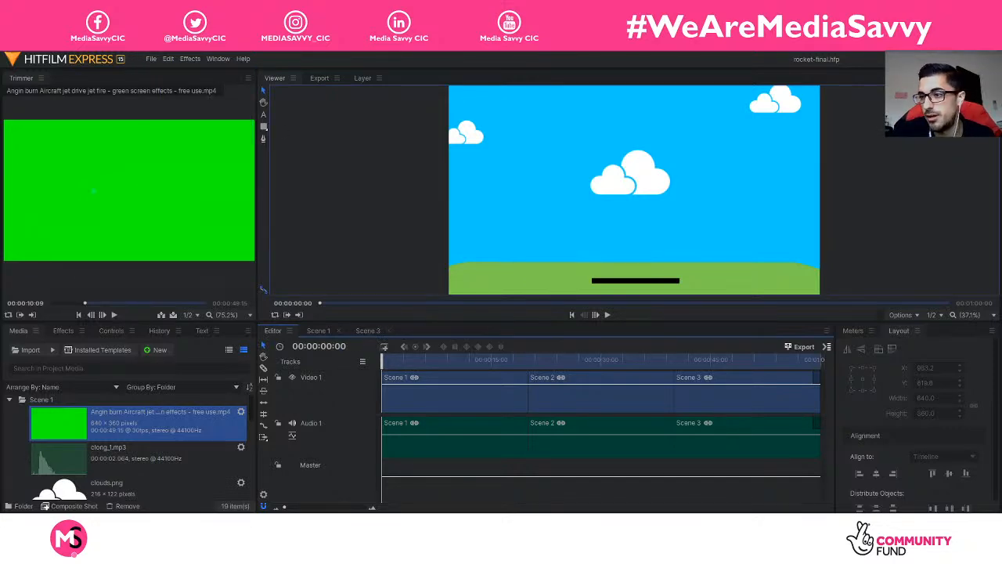